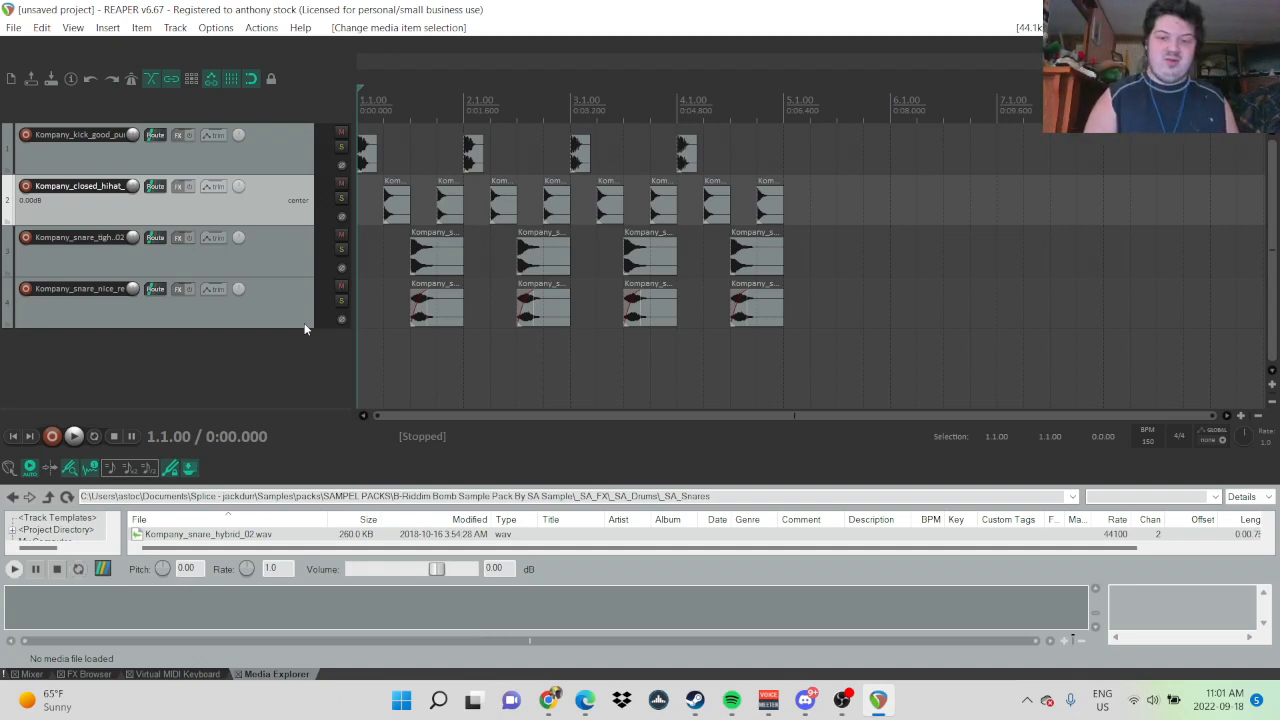
click(562, 706)
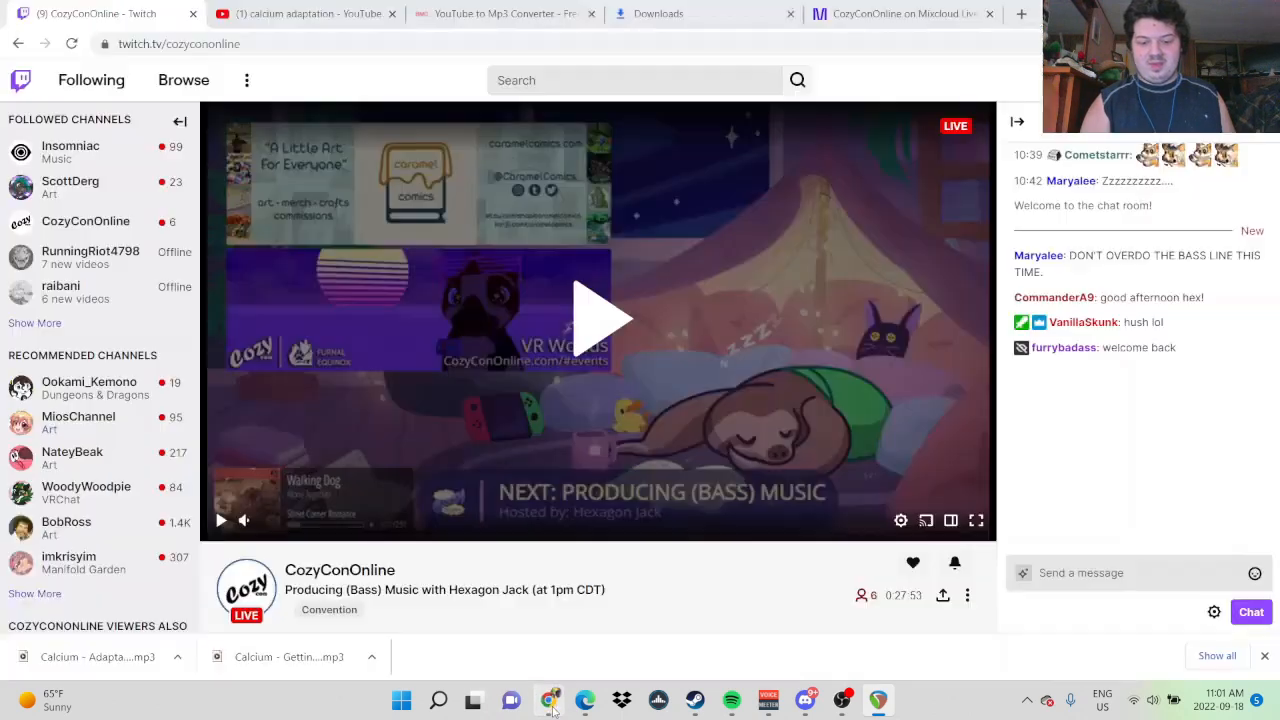
click(879, 705)
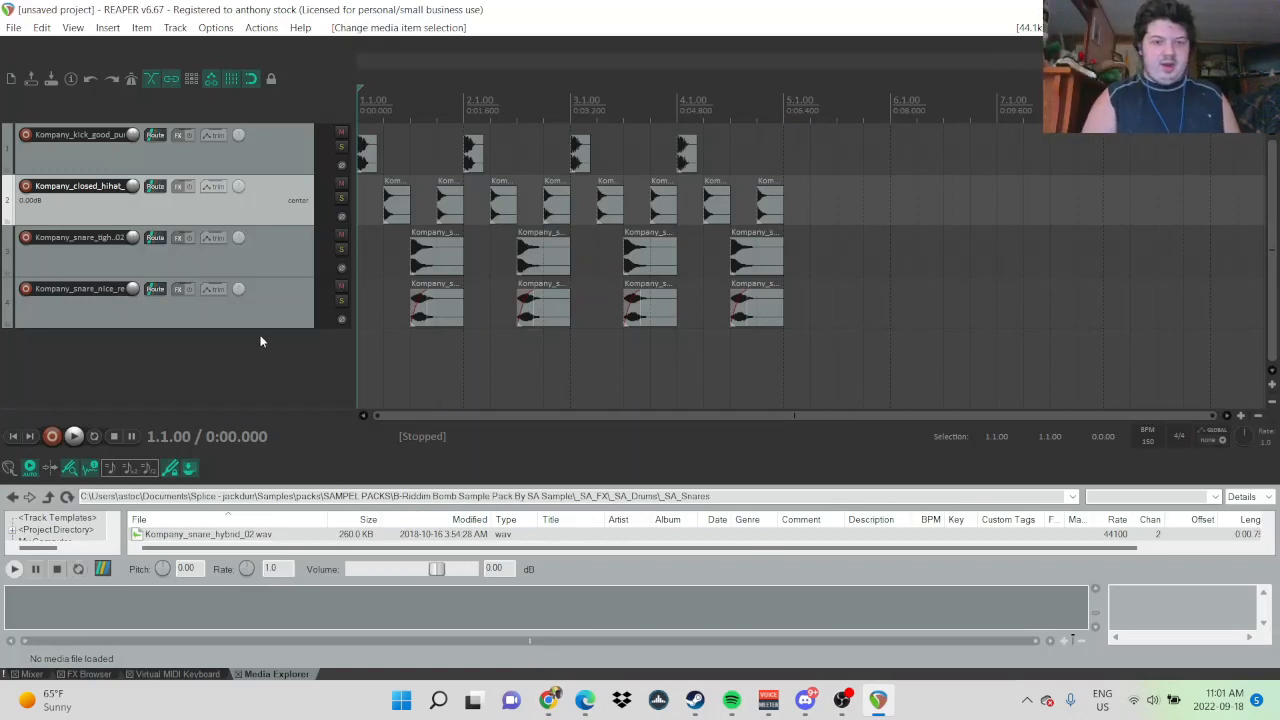
- Insert the 64-bit VSTi Serum (Xfer Records) as a virtual instrument on a new track below the drum tracks
right_click(208, 381)
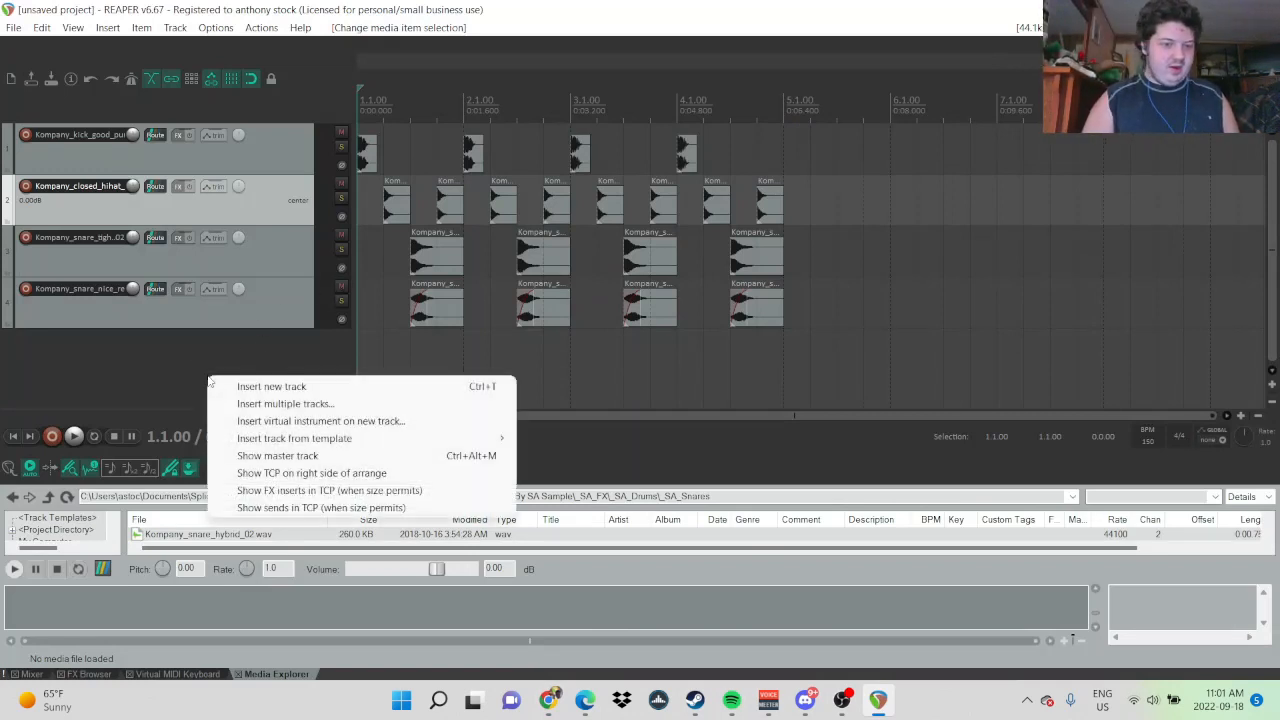
click(308, 423)
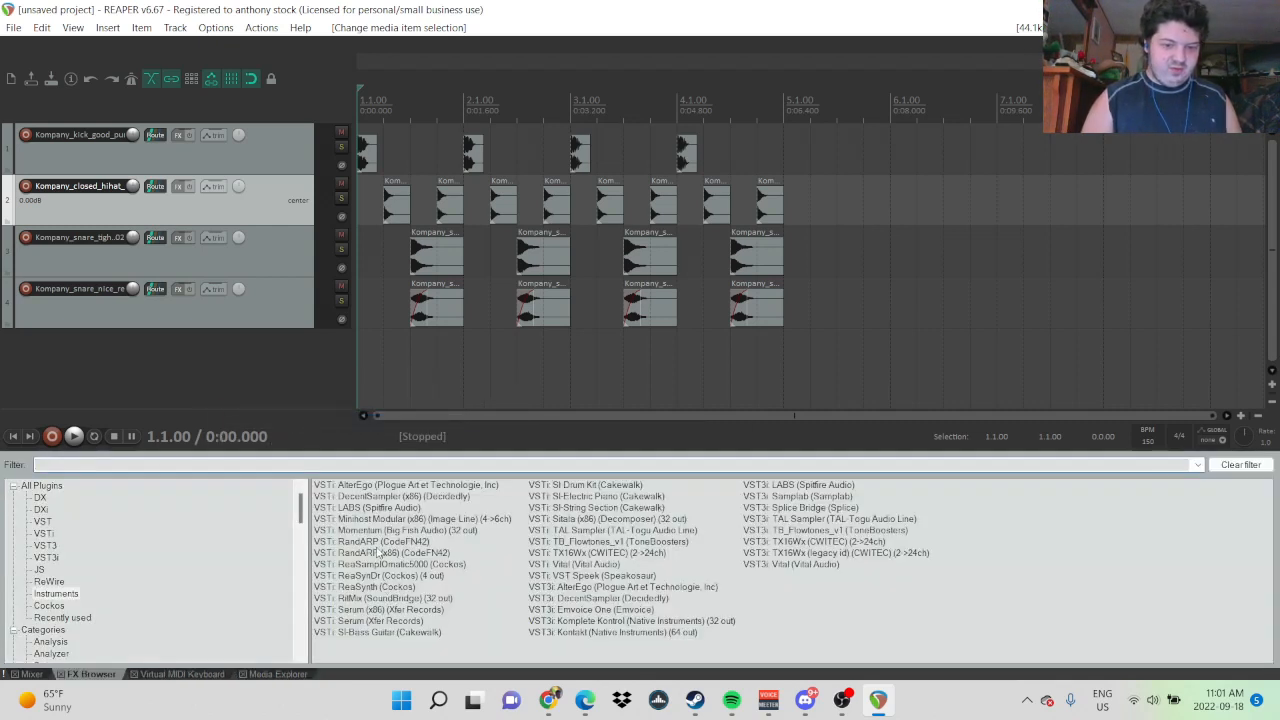
double_click(372, 621)
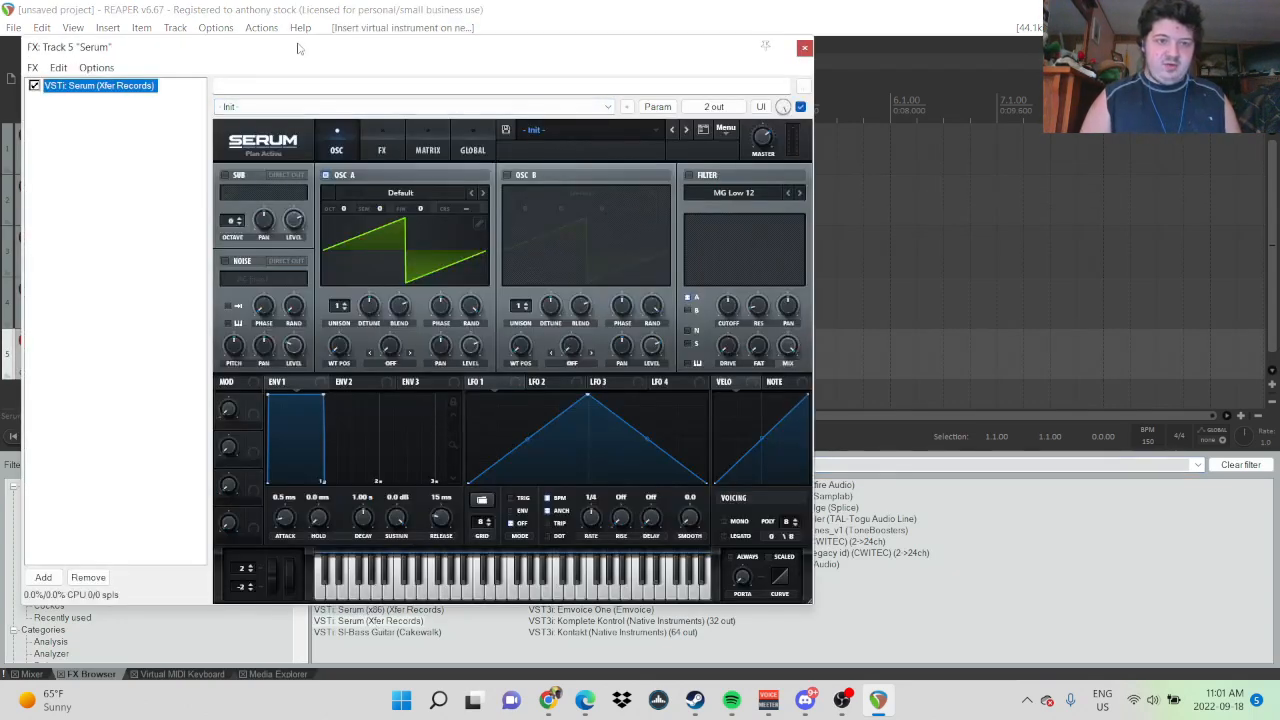
drag(297, 48, 418, 62)
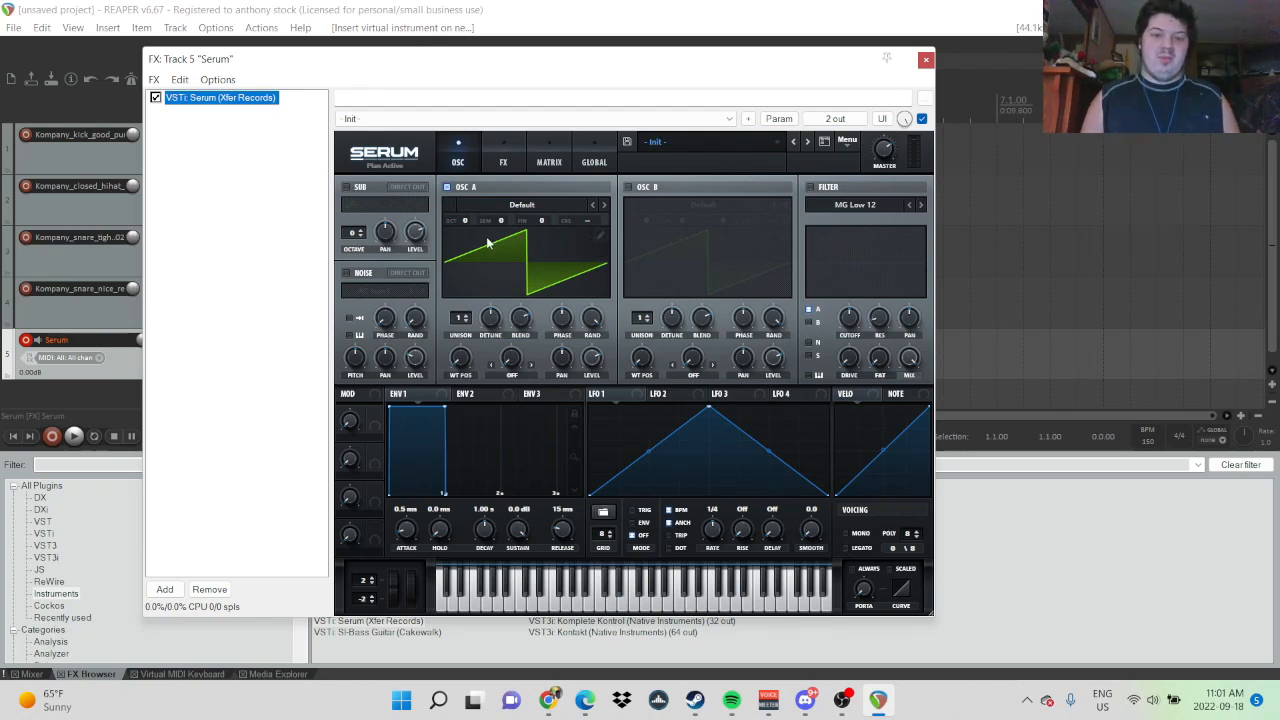
- Load the Sessions gong wavetable from the custom clock wavetables folder into Serum's oscillator A
click(518, 244)
click(518, 245)
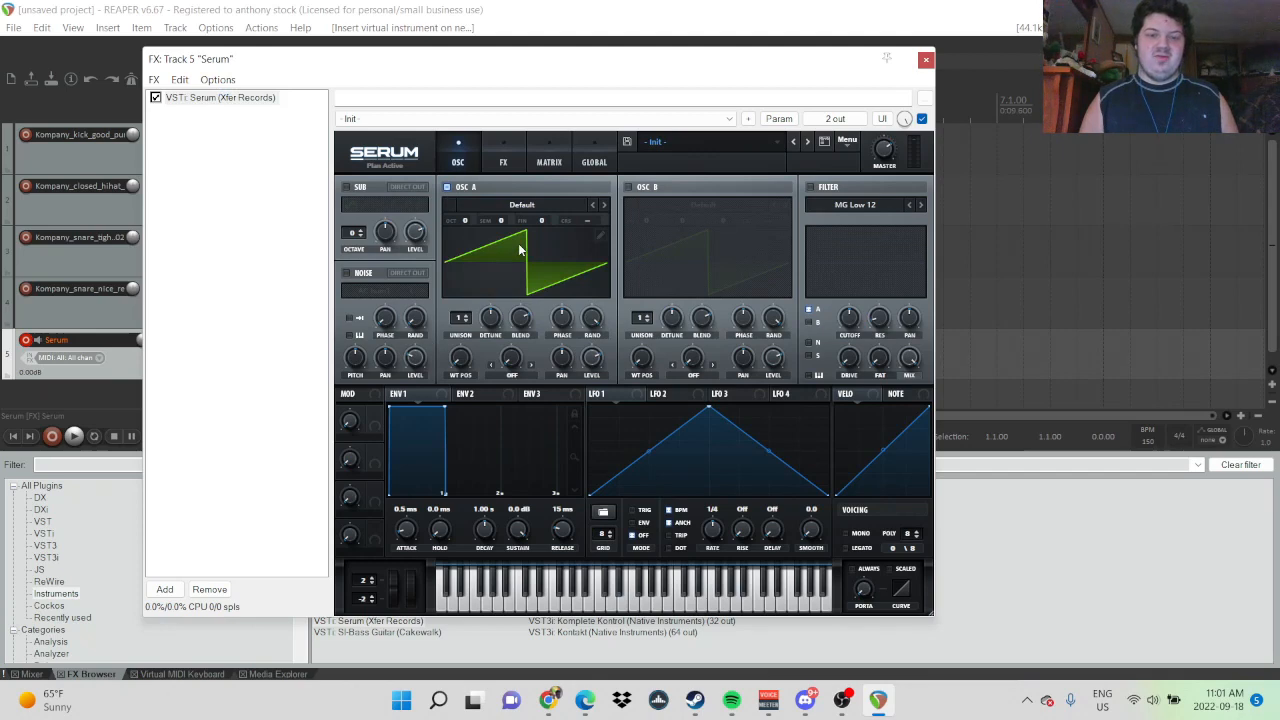
click(543, 208)
mouse_move(528, 249)
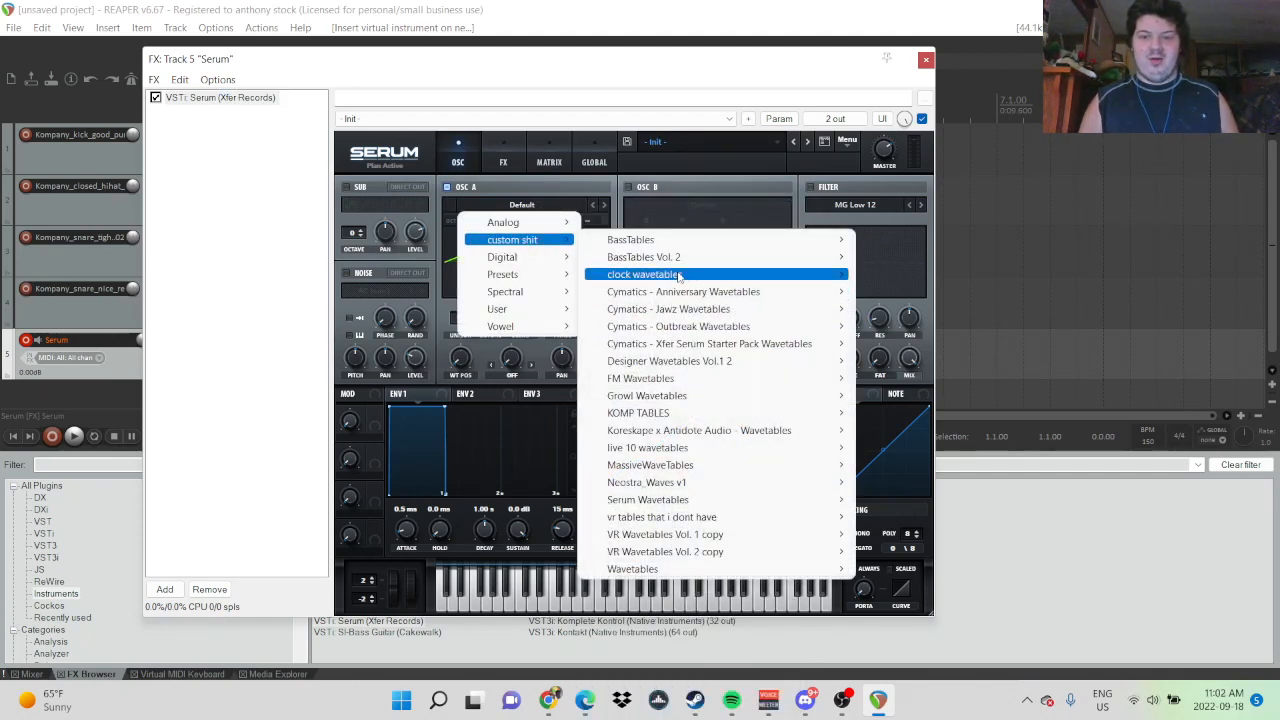
mouse_move(678, 277)
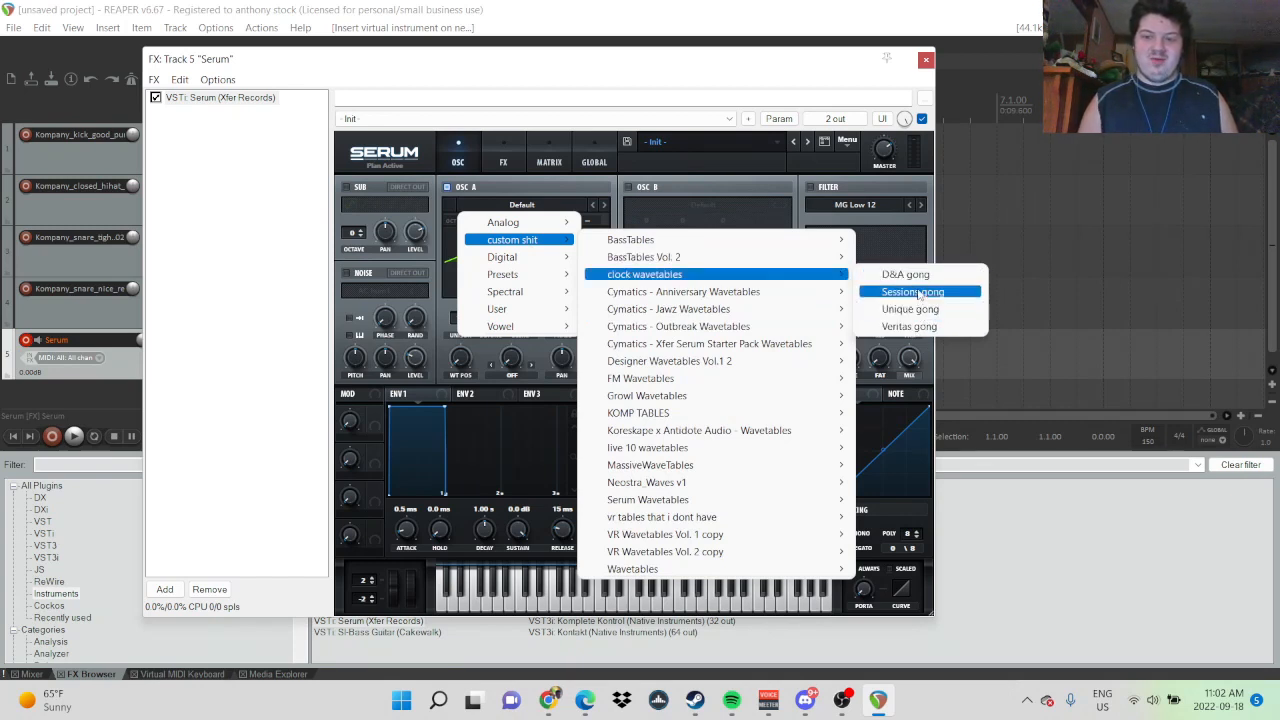
click(915, 291)
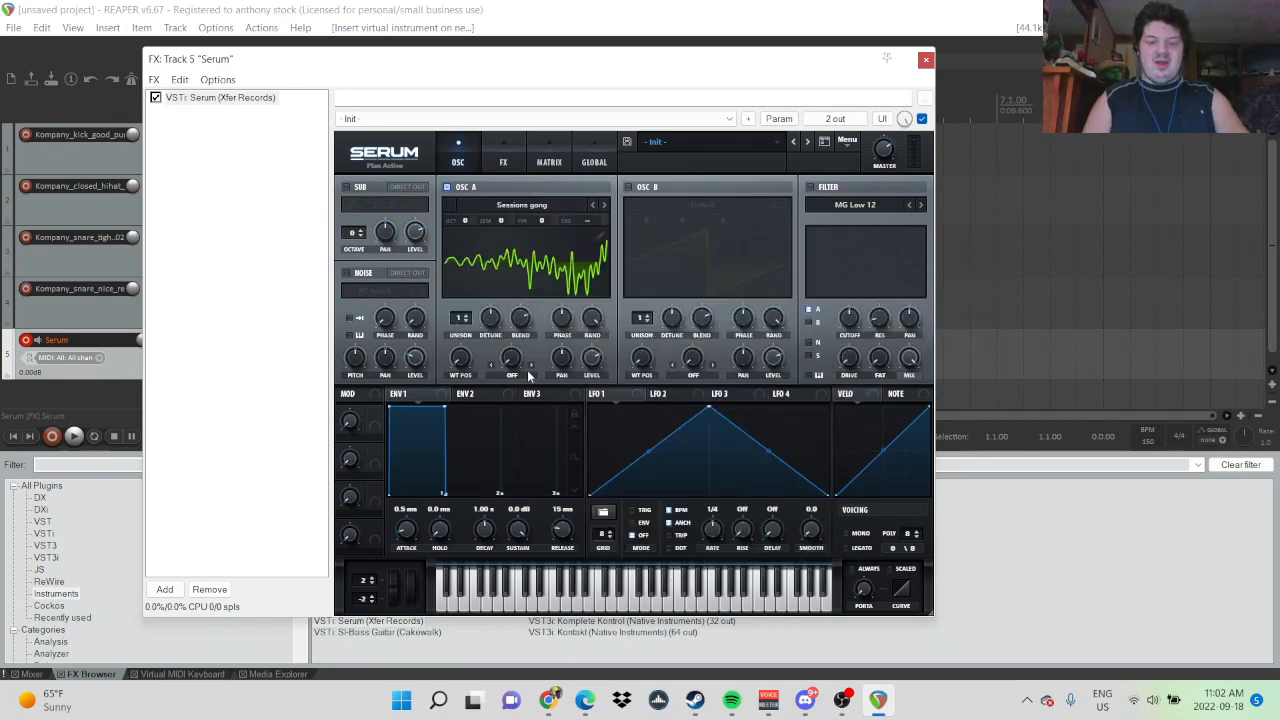
- Show the virtual MIDI keyboard and have it receive all keyboard input even when other windows are active
click(181, 678)
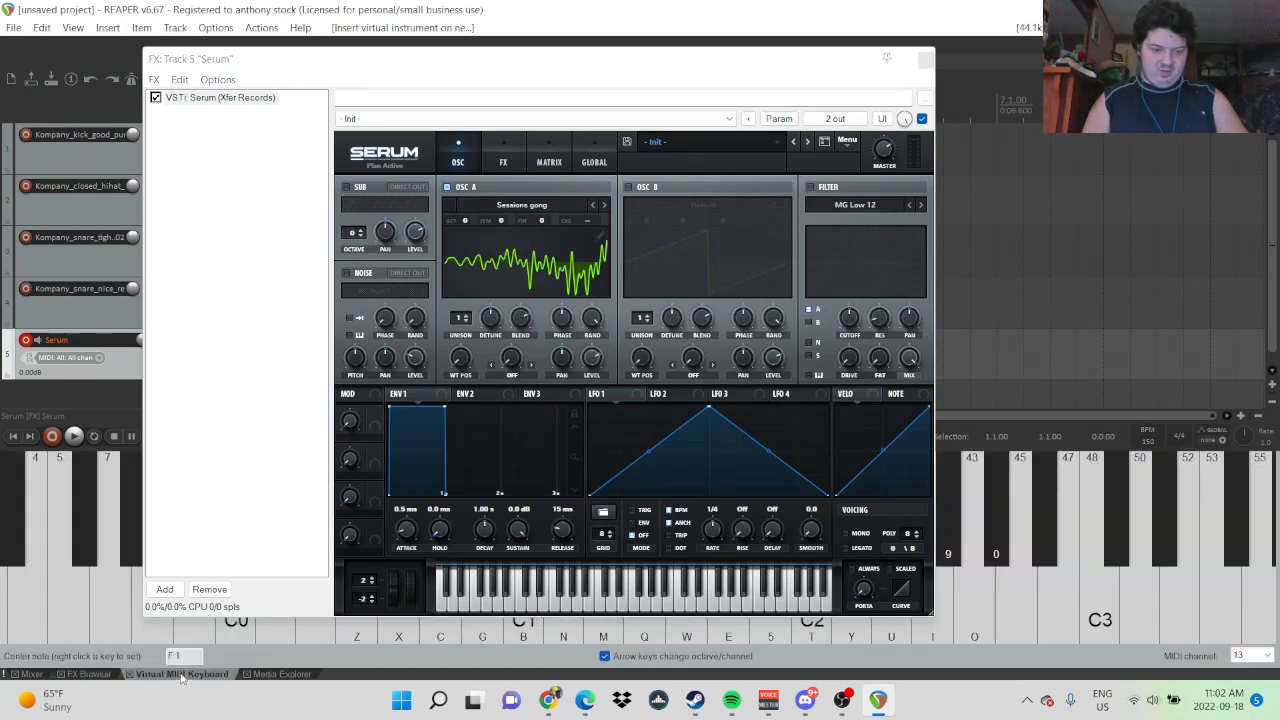
right_click(181, 677)
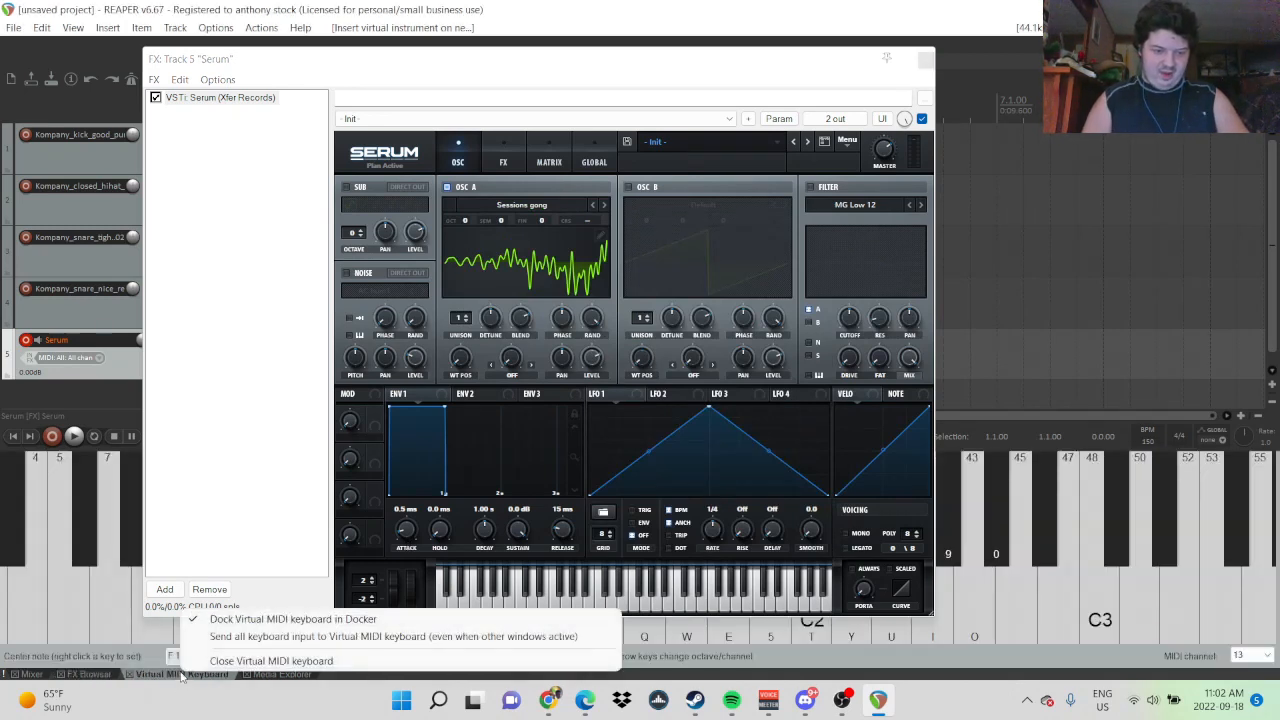
click(258, 636)
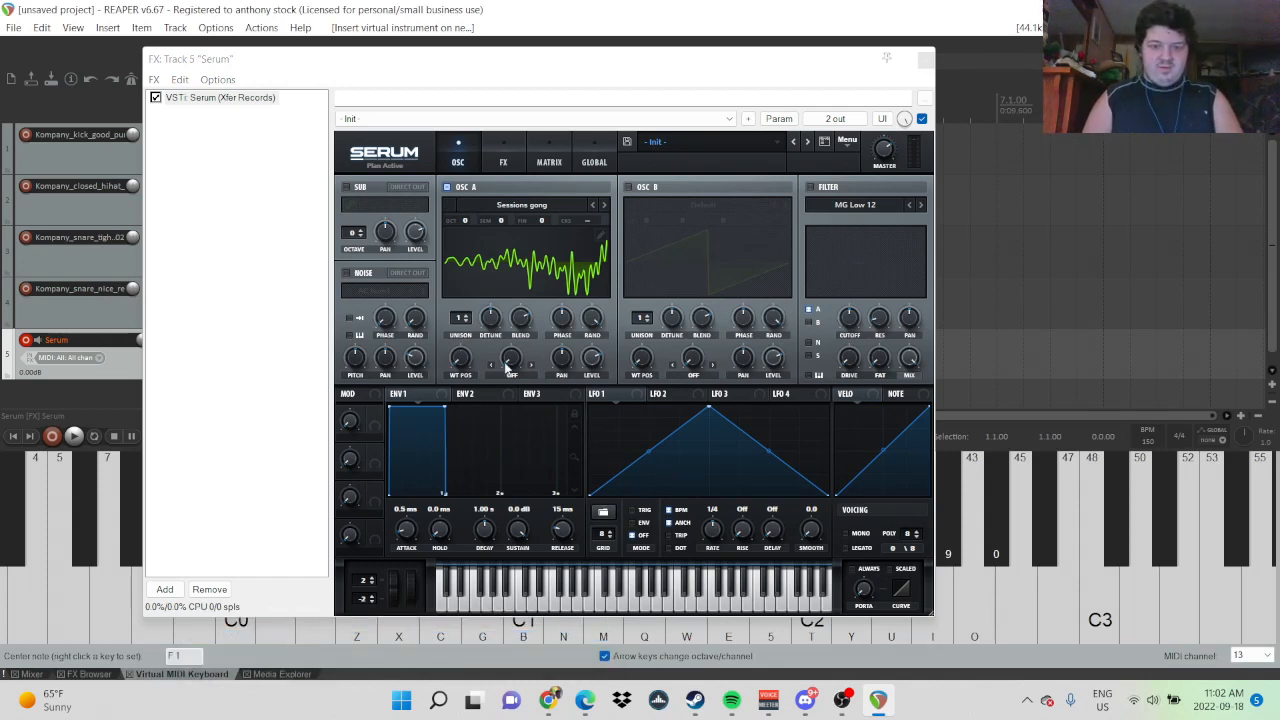
- Audition the Sessions gong wavetable by playing a note while sweeping its wavetable position, and inspect its 3D shape
key(m)
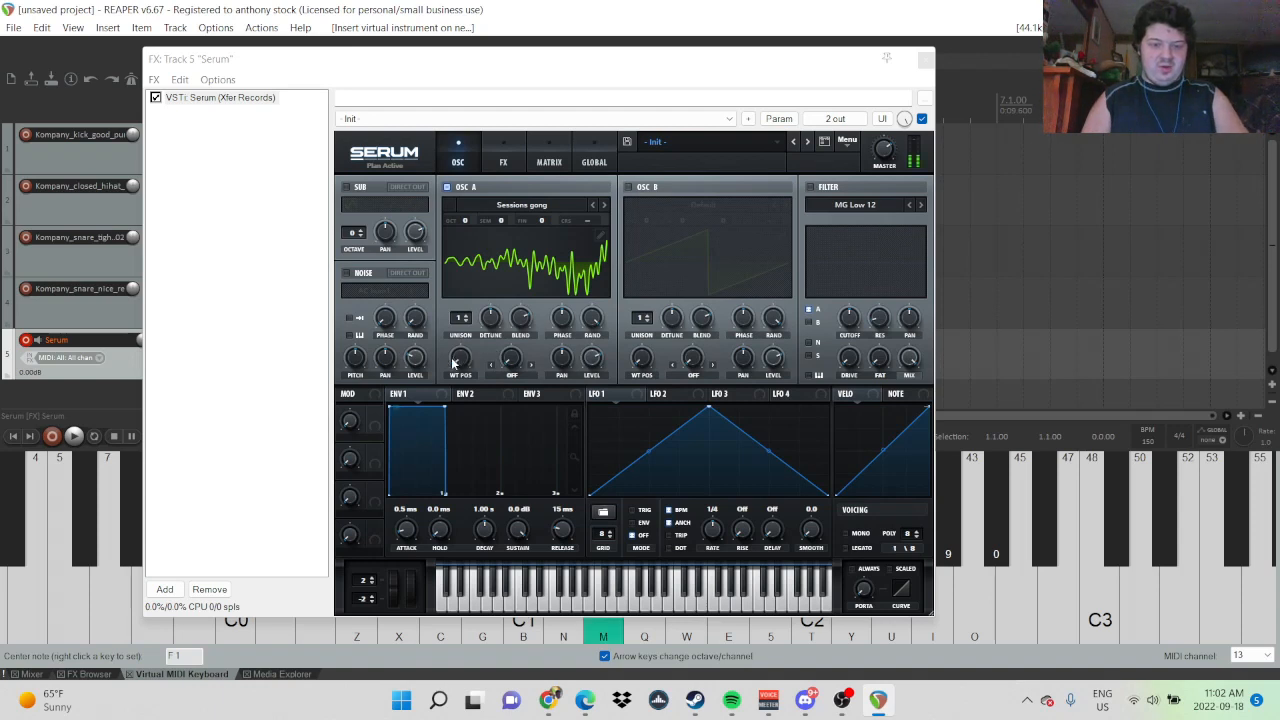
drag(453, 363, 478, 392)
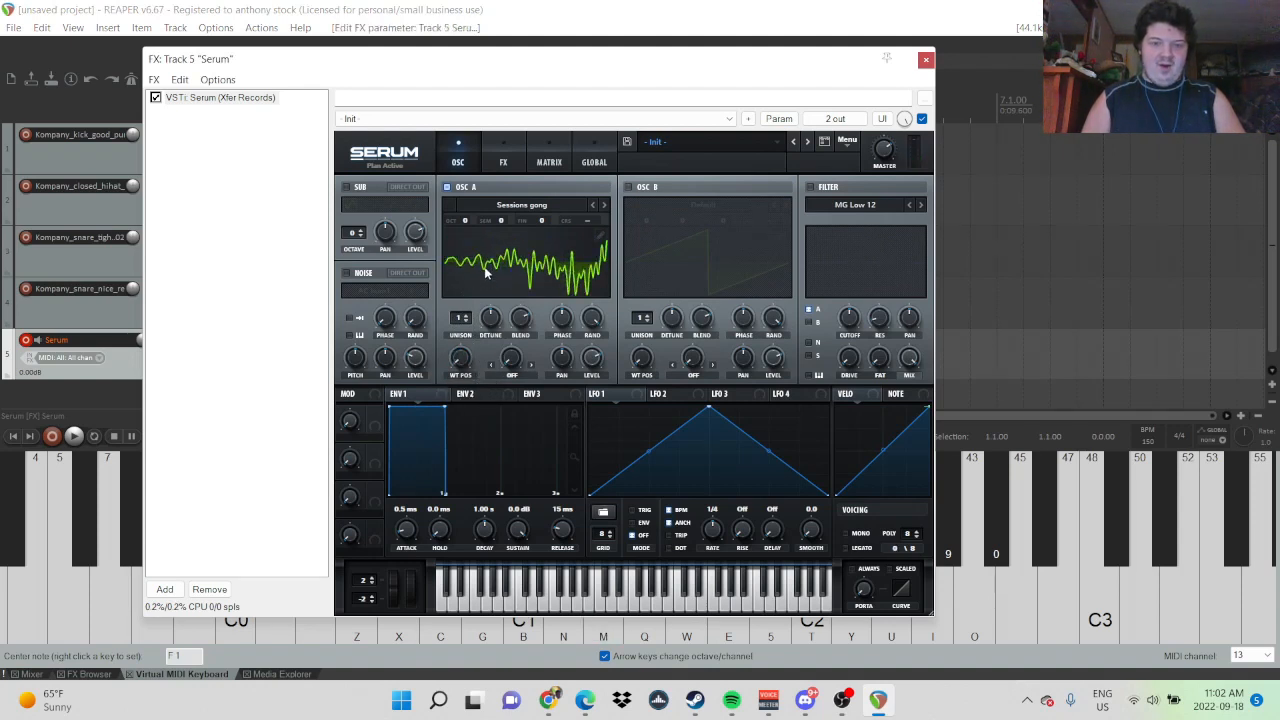
click(514, 257)
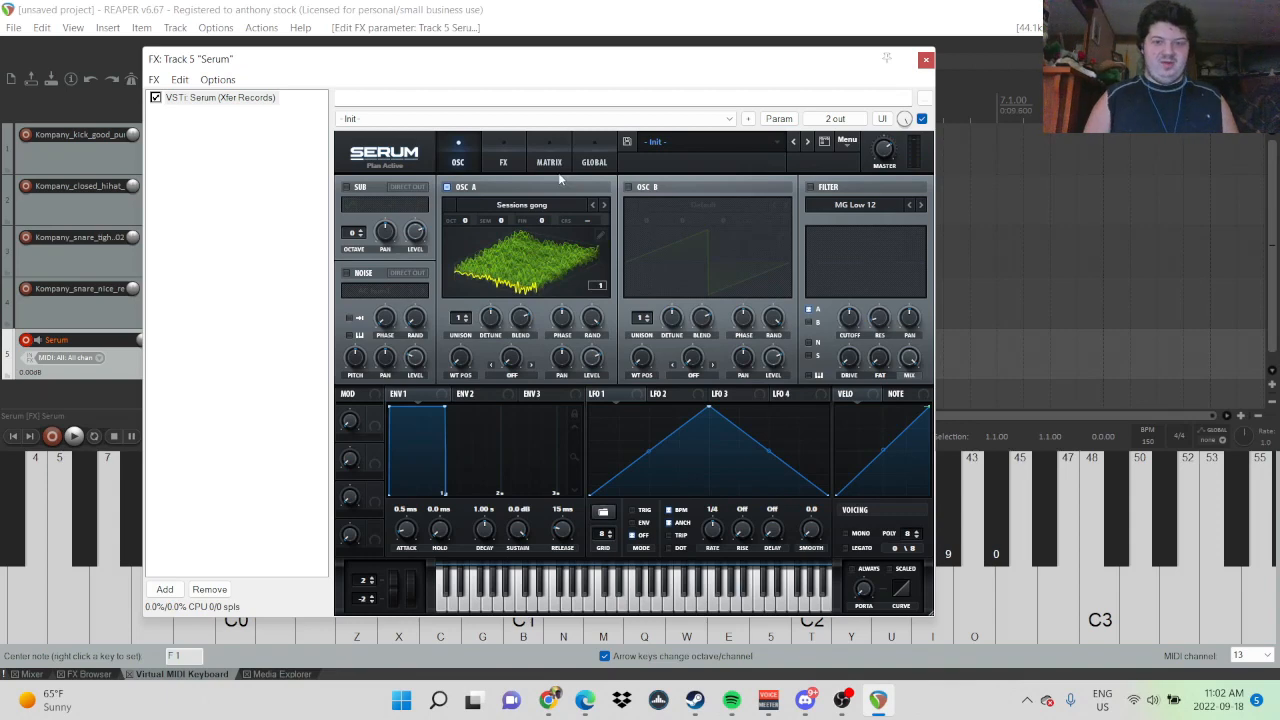
click(567, 241)
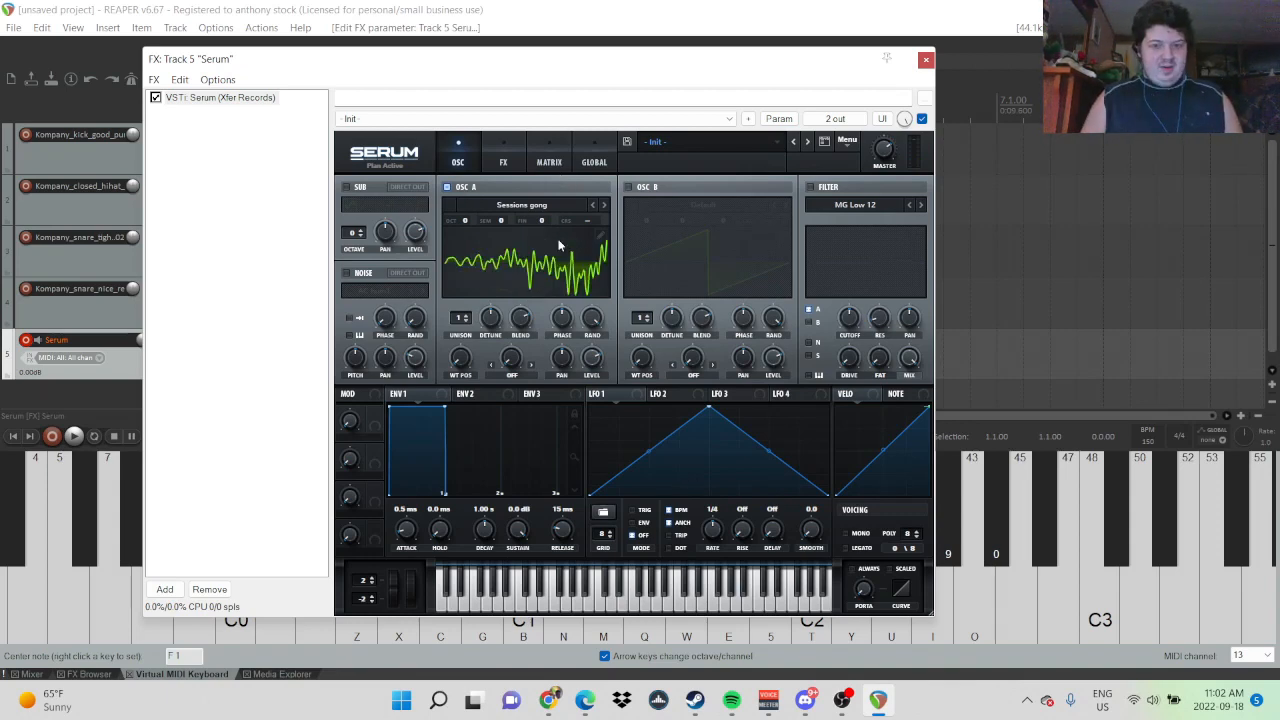
- Browse oscillator A's custom wavetable folders and Serum's User presets without loading anything
click(543, 207)
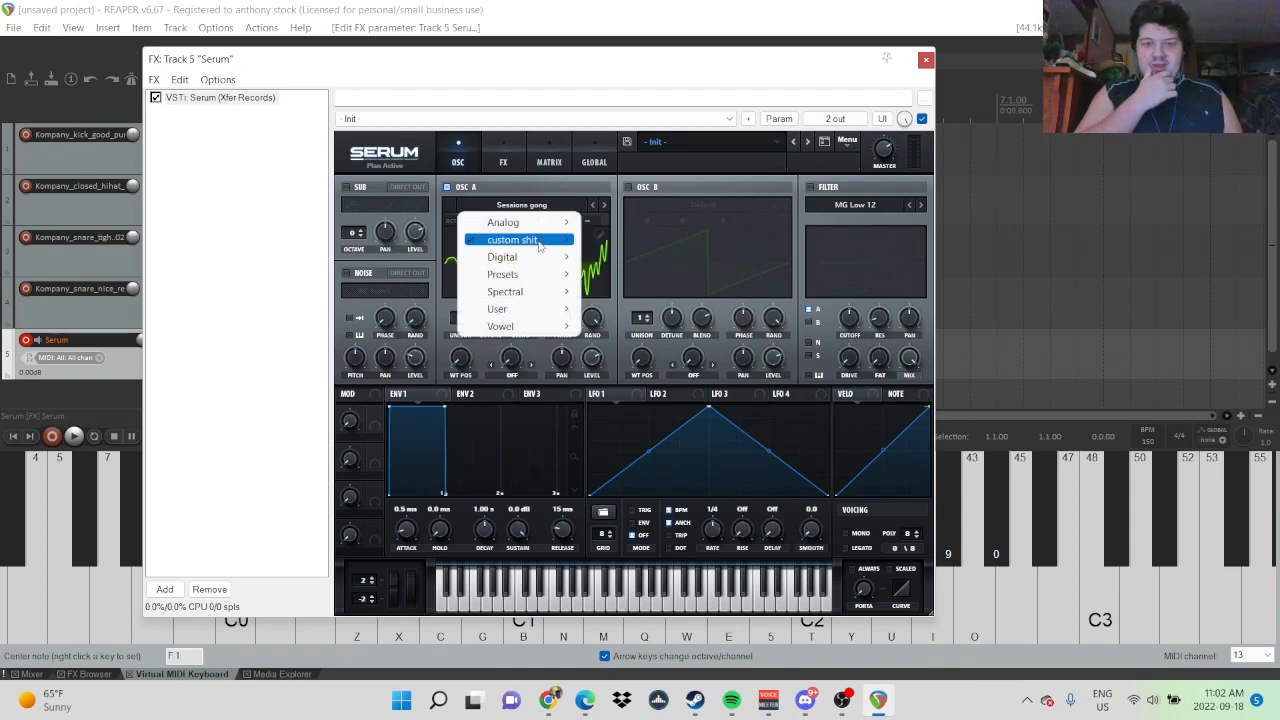
mouse_move(540, 241)
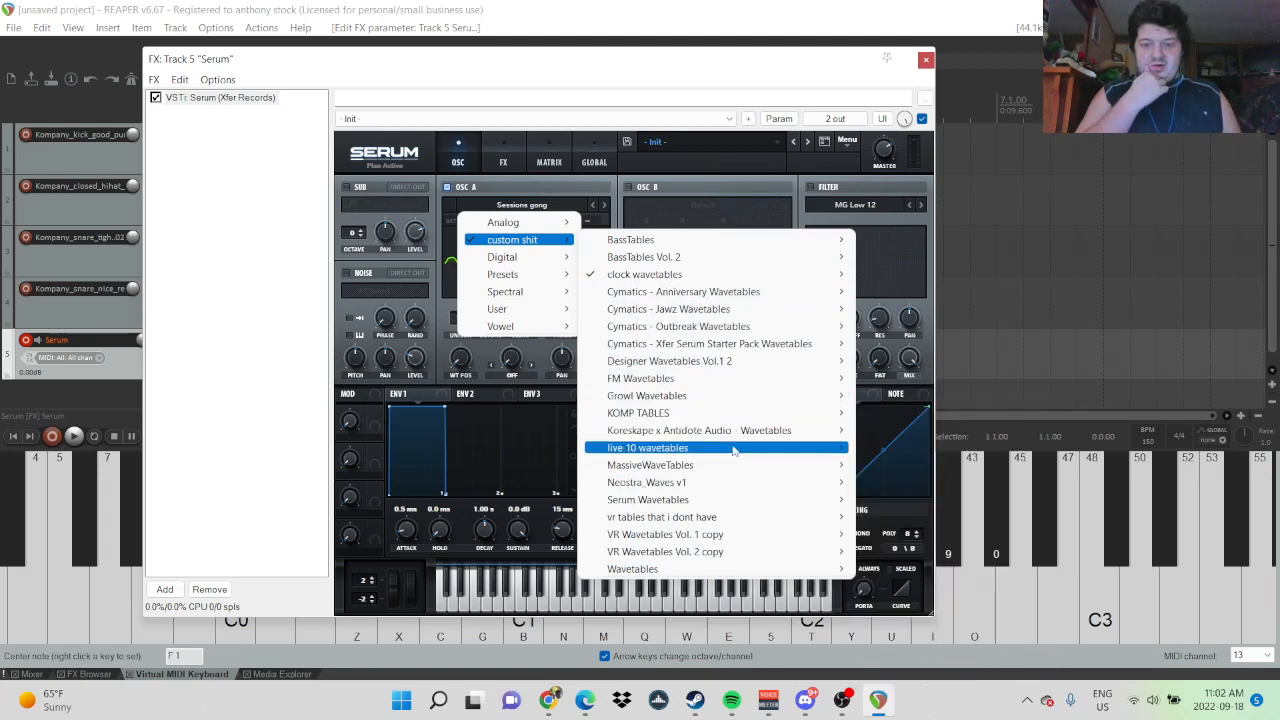
mouse_move(736, 454)
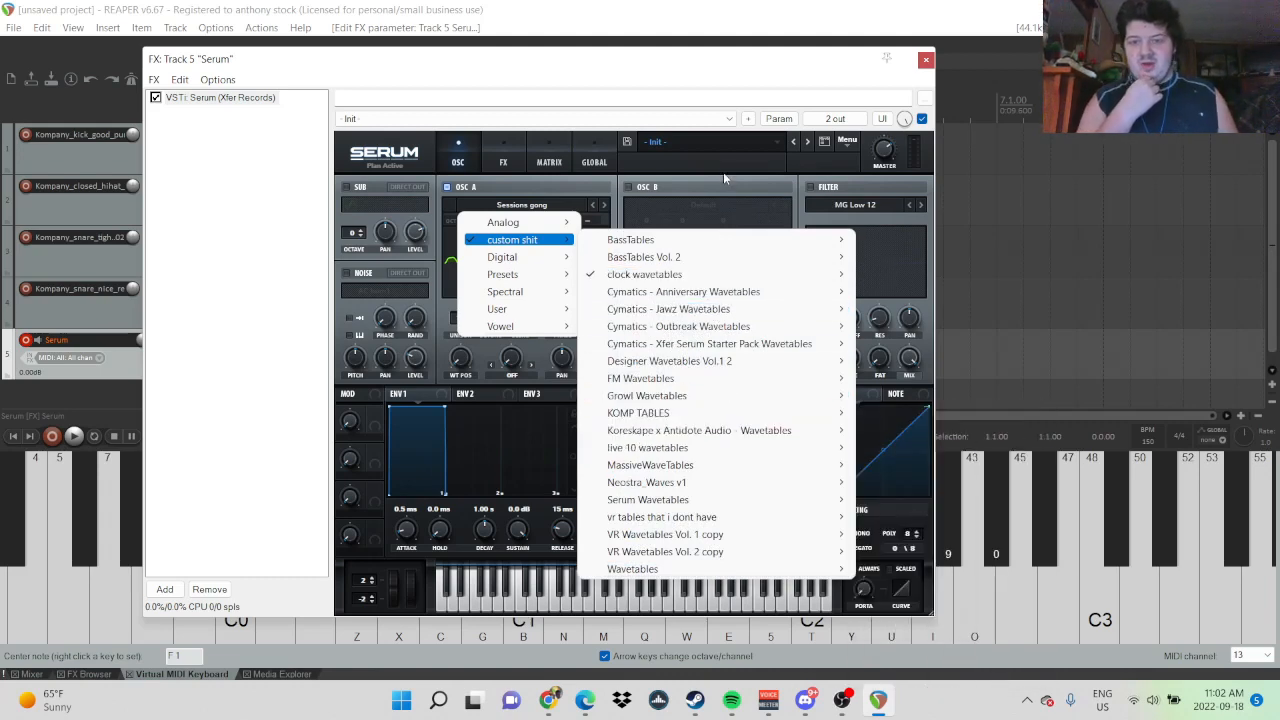
click(723, 172)
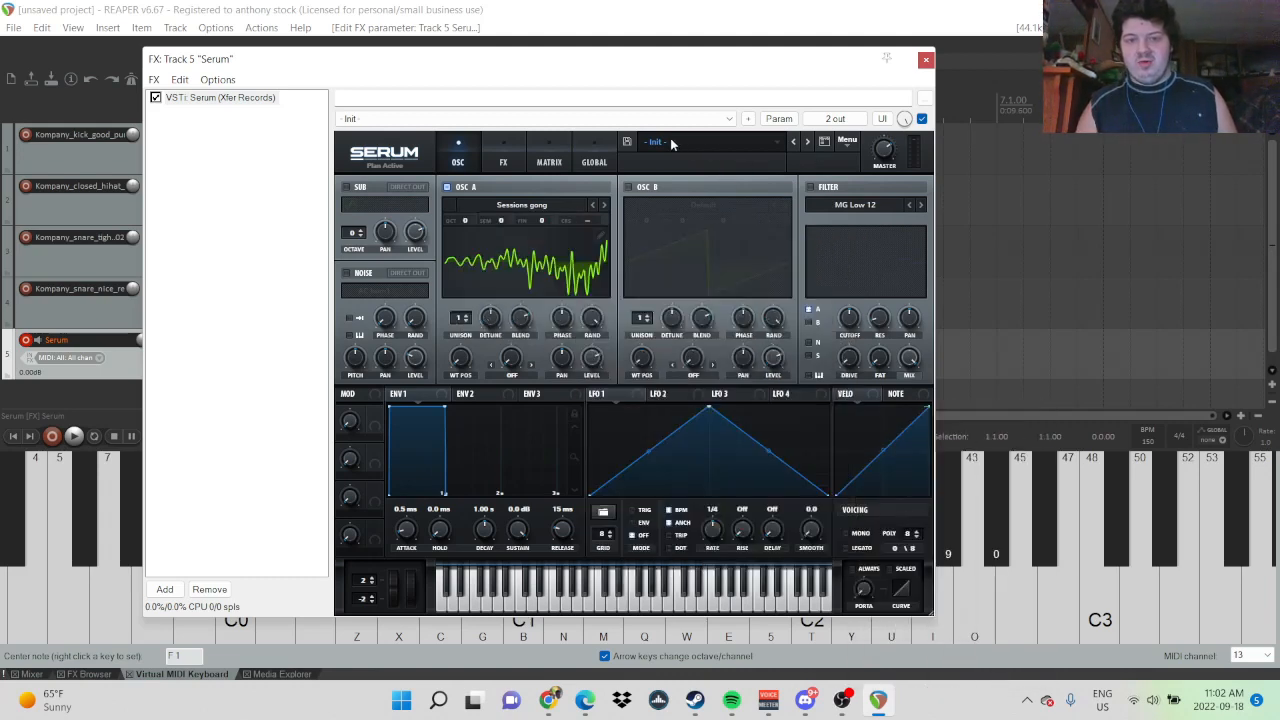
click(700, 142)
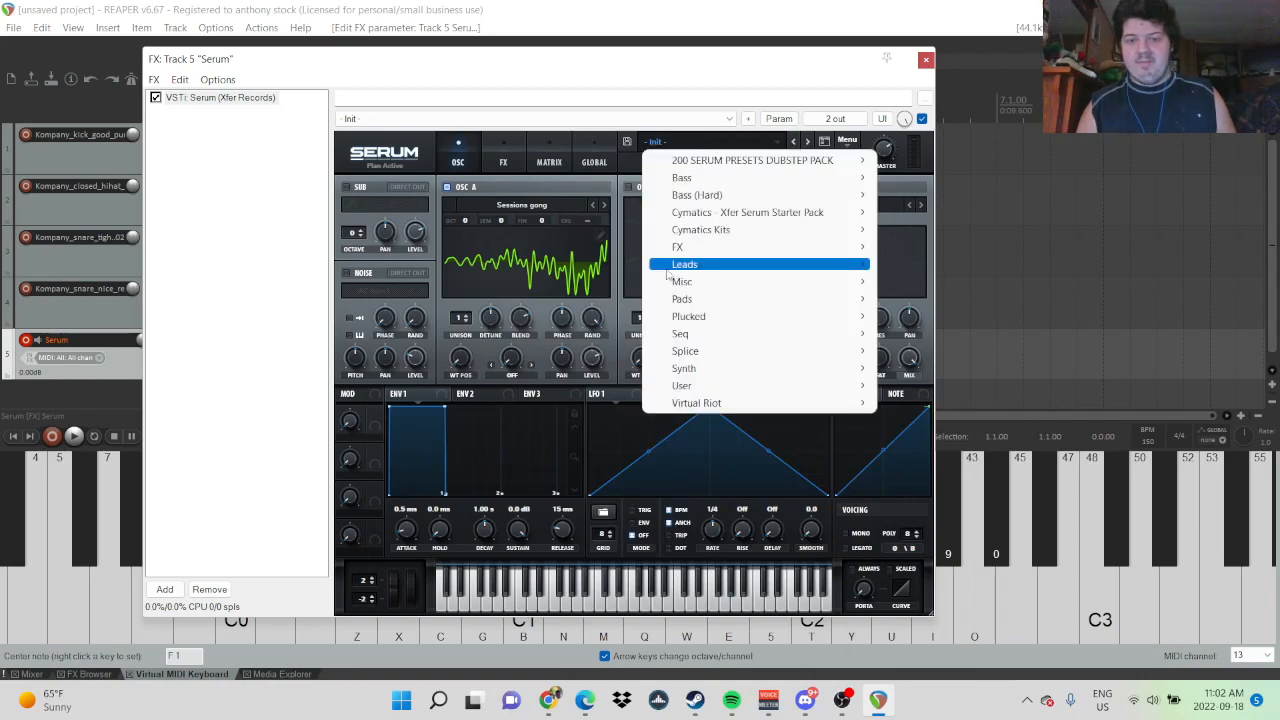
mouse_move(705, 408)
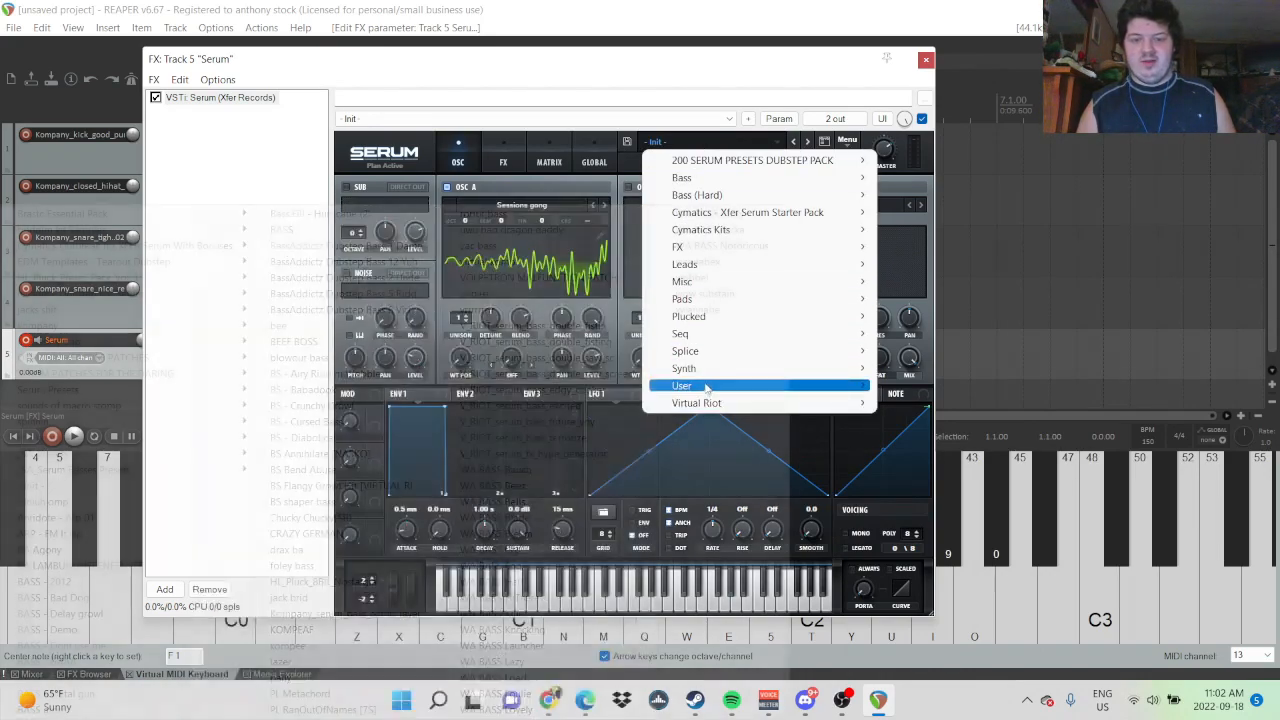
mouse_move(708, 385)
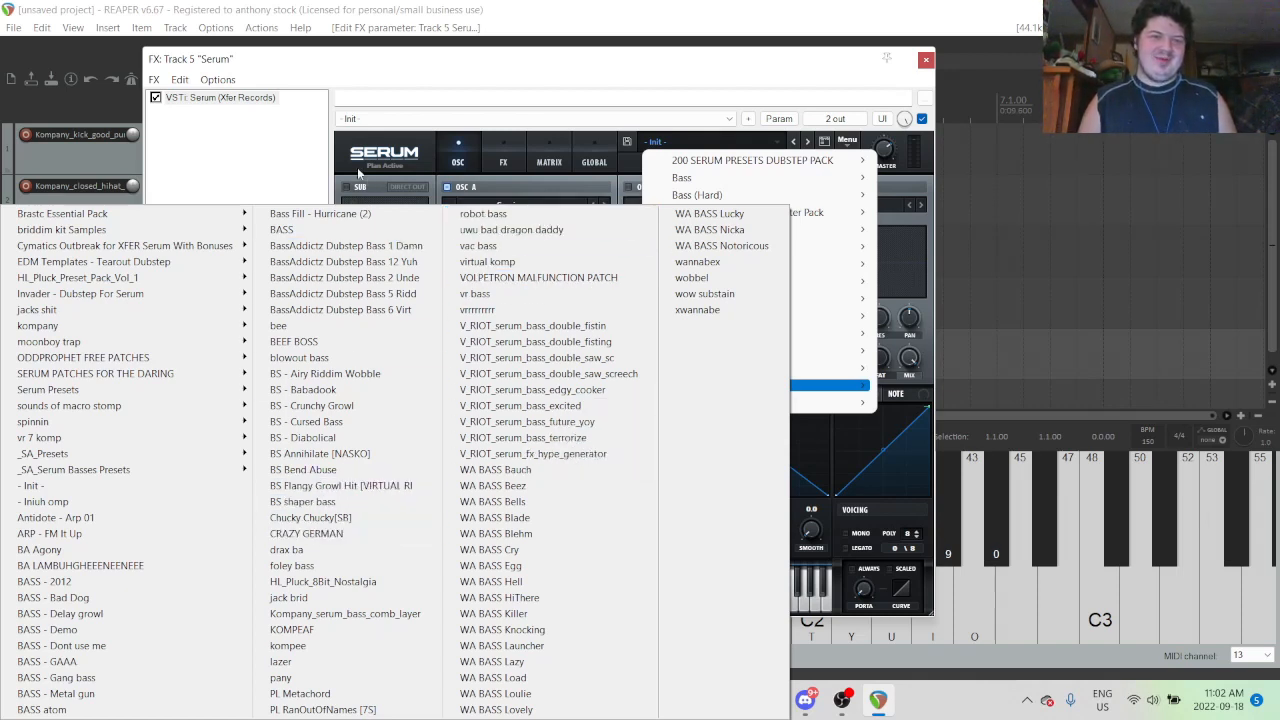
click(302, 154)
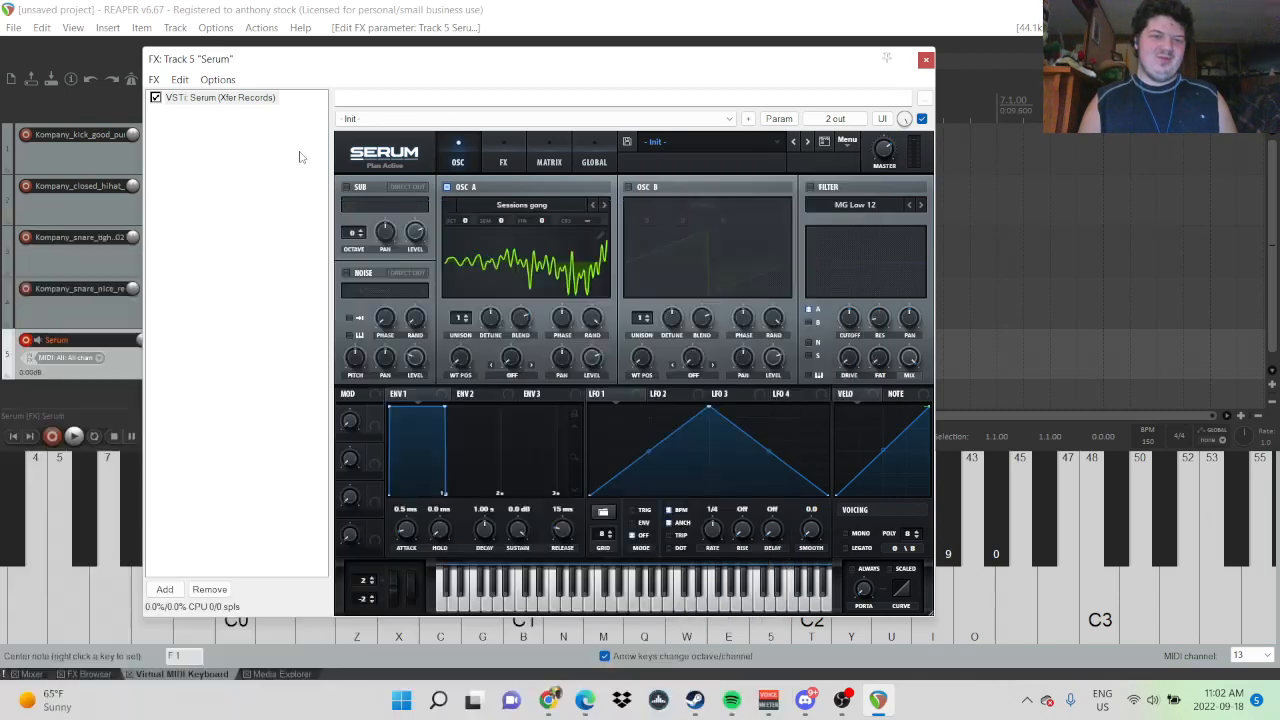
- Load the Squash wavetable from the Collection folder of live 10 wavetables into oscillator A
click(525, 206)
mouse_move(516, 241)
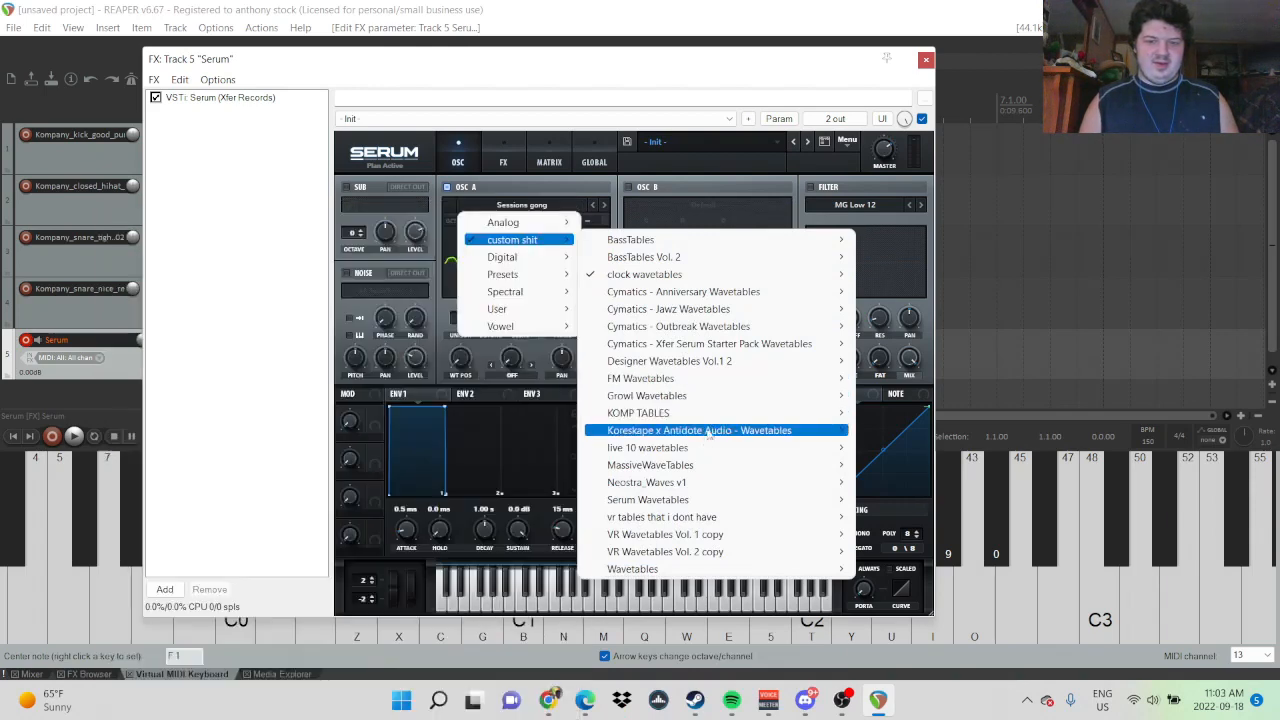
mouse_move(698, 452)
mouse_move(920, 466)
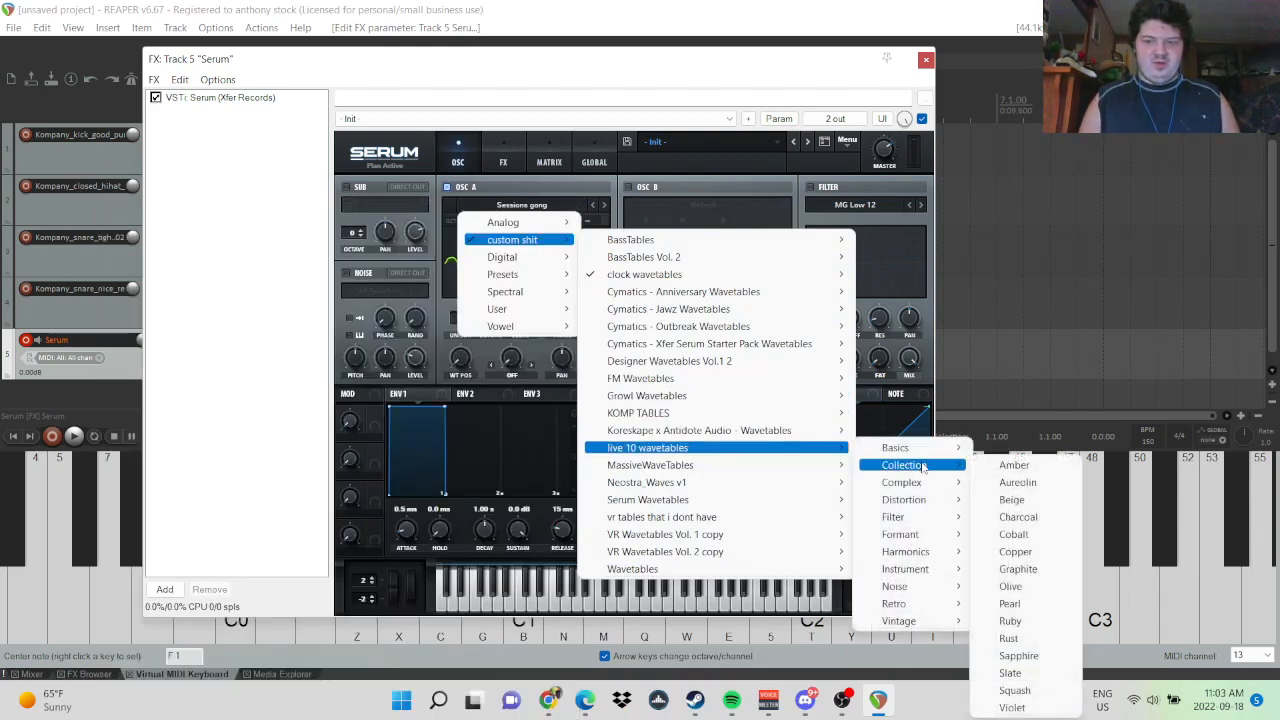
click(1003, 691)
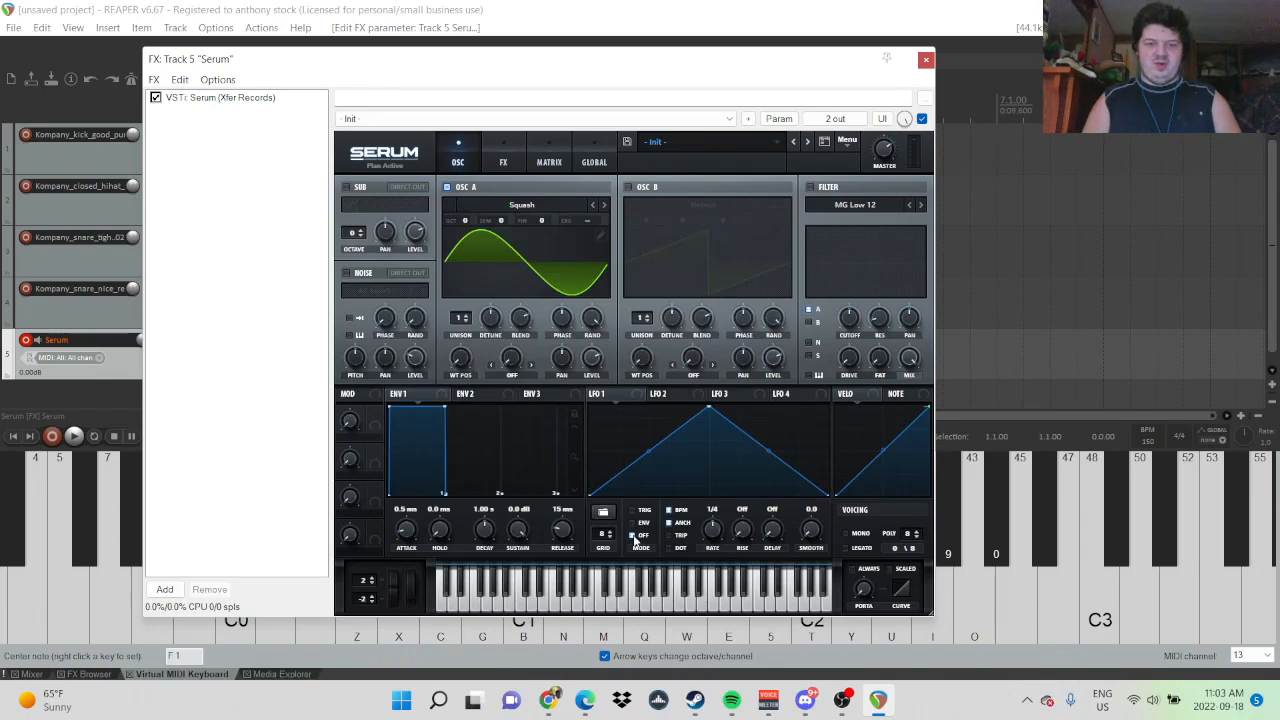
- Audition the Squash wavetable by playing a note while sweeping its wavetable position, and display it in 3D
key(m)
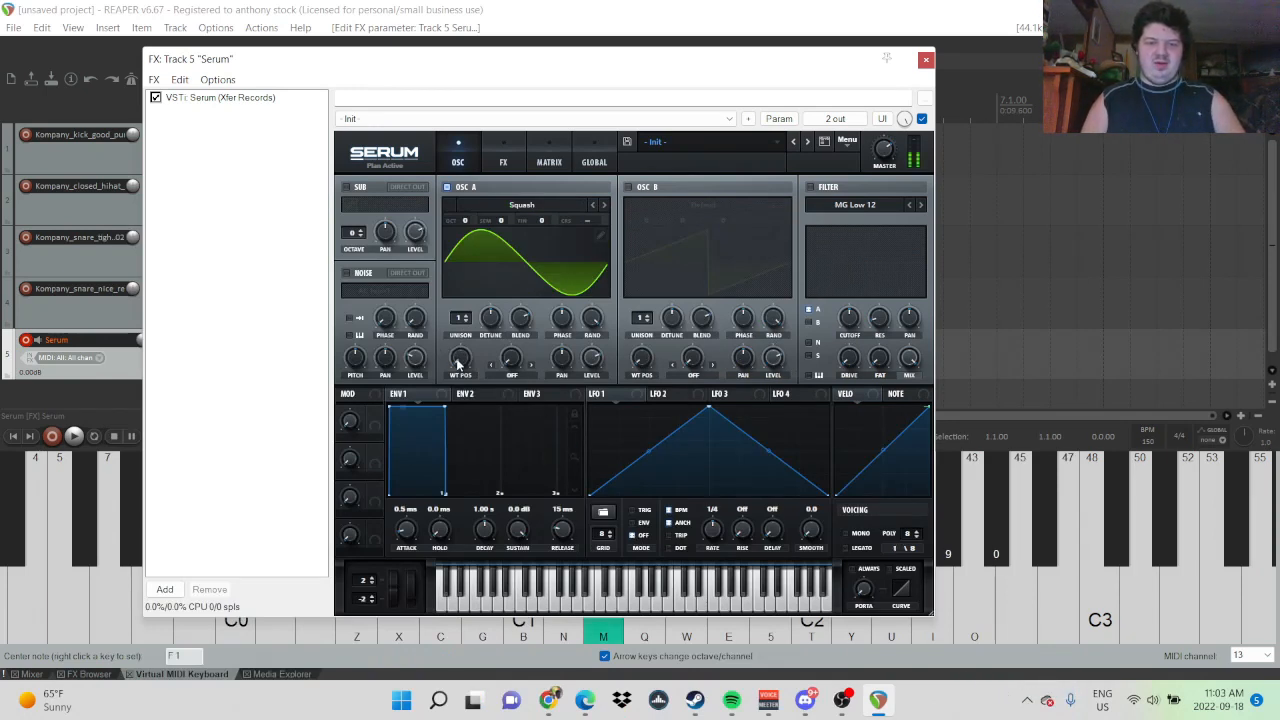
drag(457, 365, 478, 460)
click(536, 273)
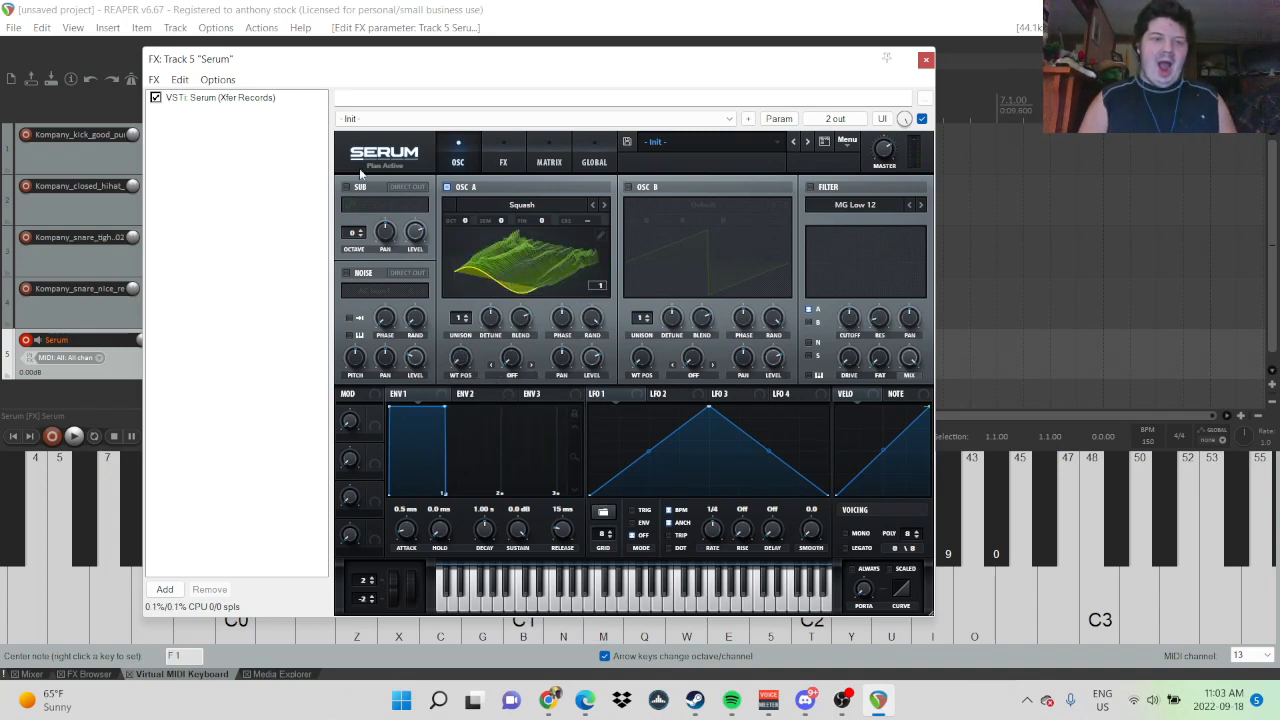
- Add the saved FX chain fat bass.R.RfxChain to the Serum track and select the first OTT in the chain
click(153, 79)
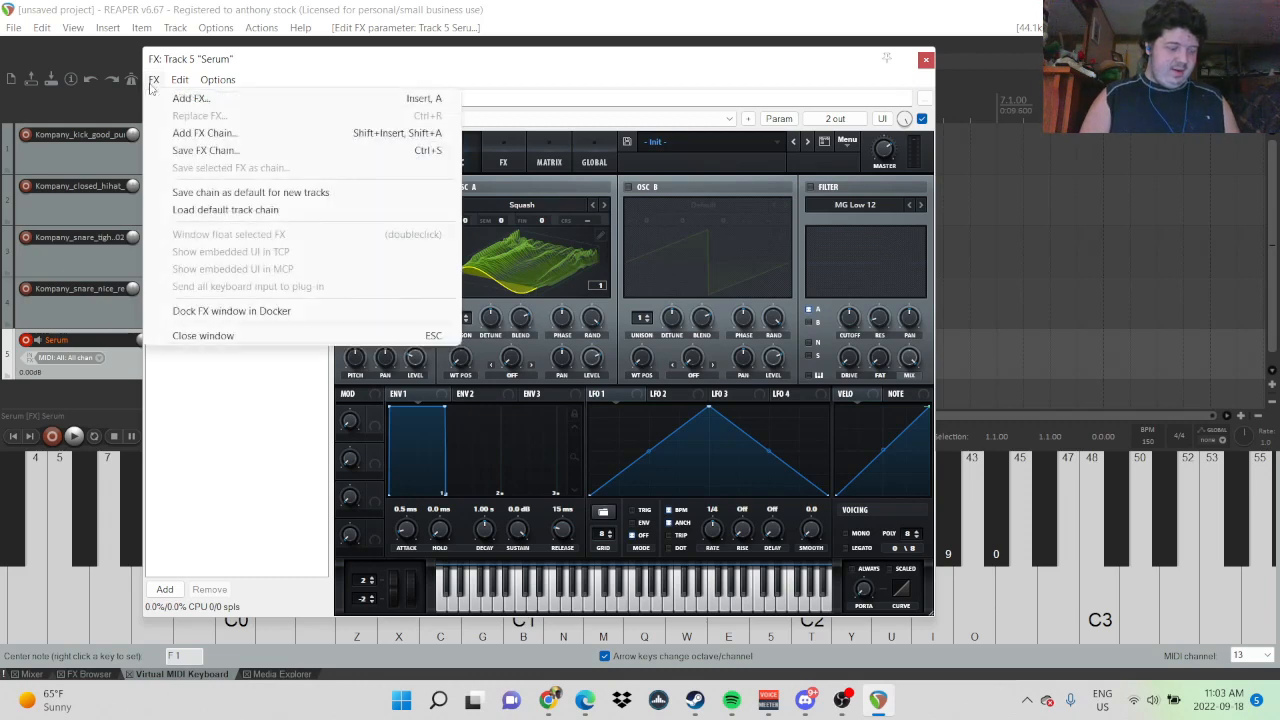
click(233, 136)
click(486, 222)
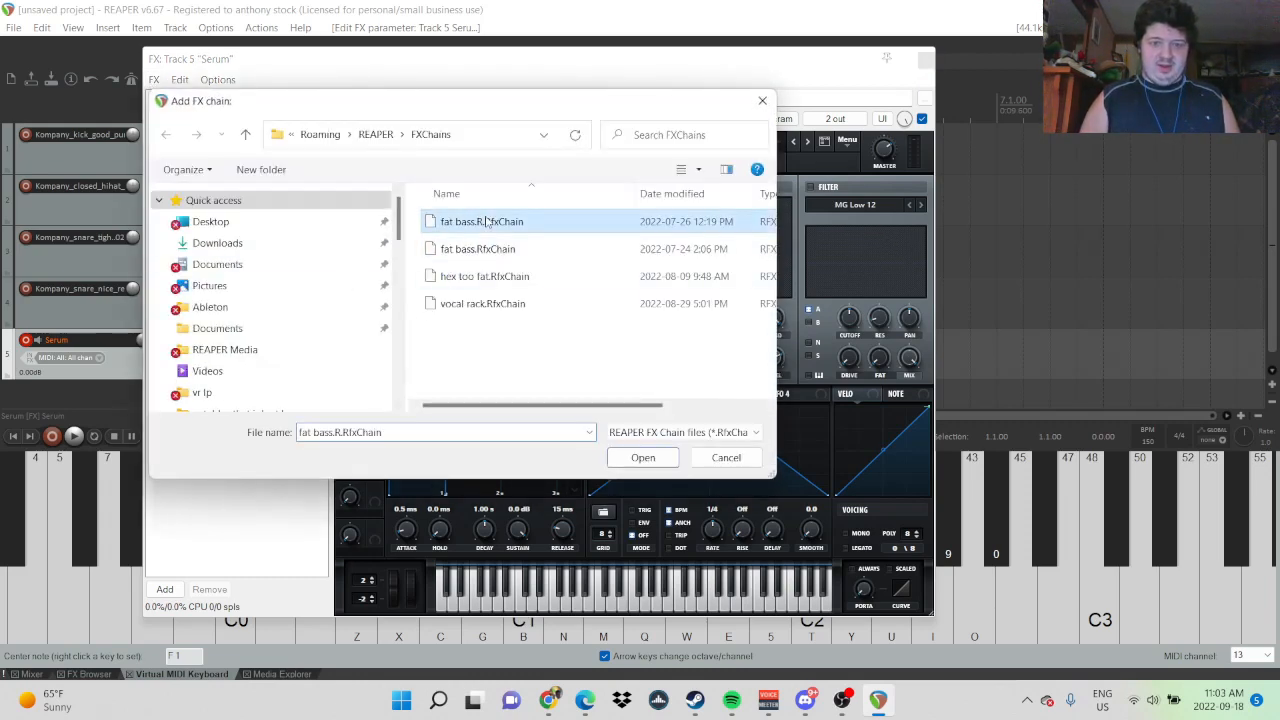
double_click(486, 222)
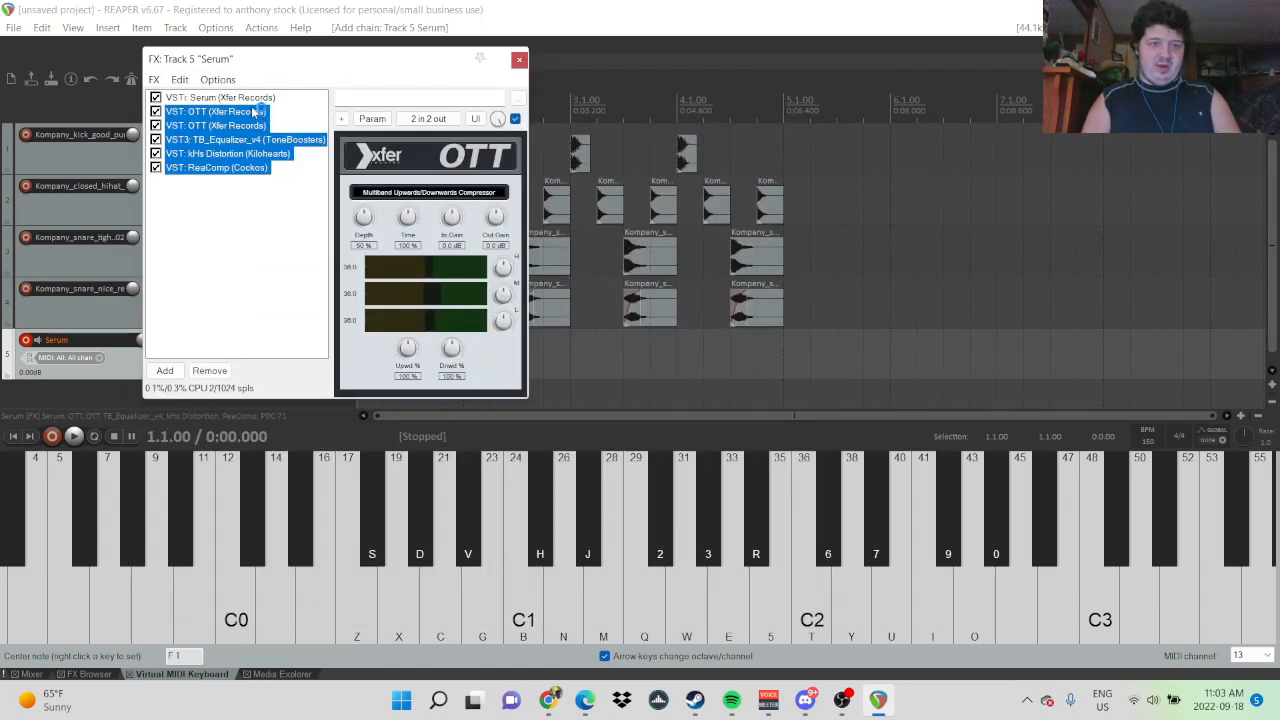
click(249, 258)
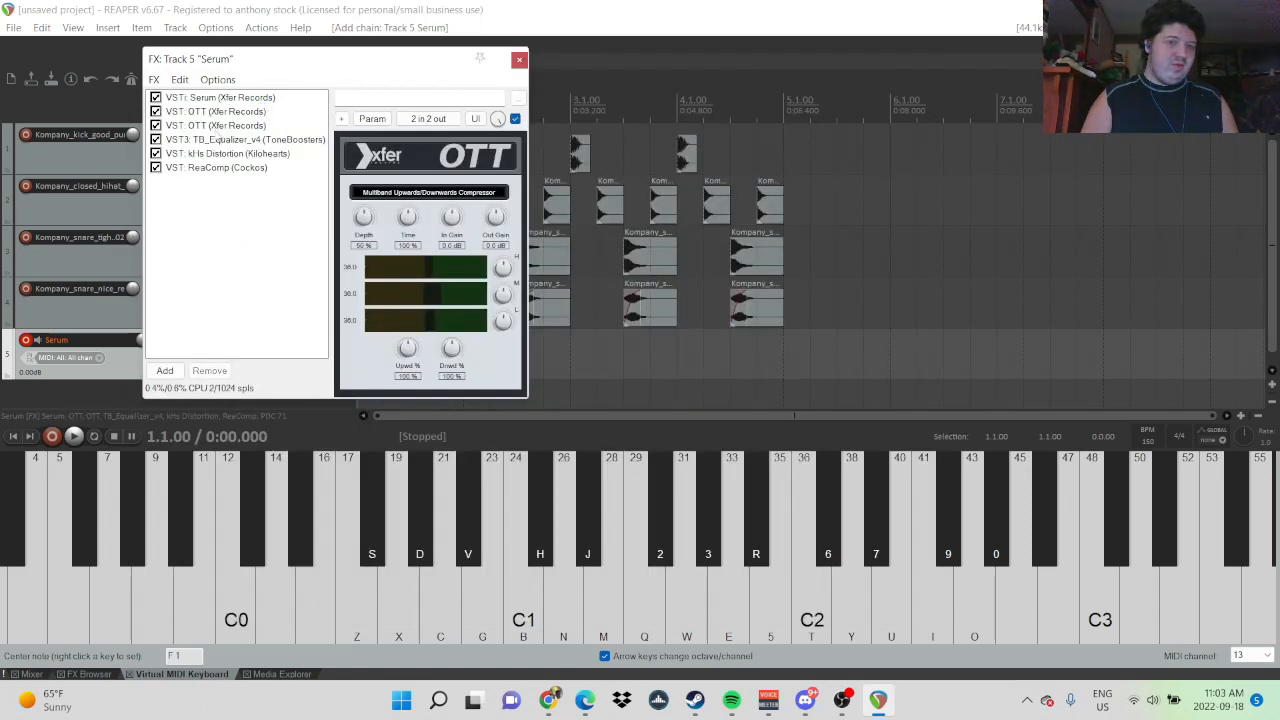
click(213, 112)
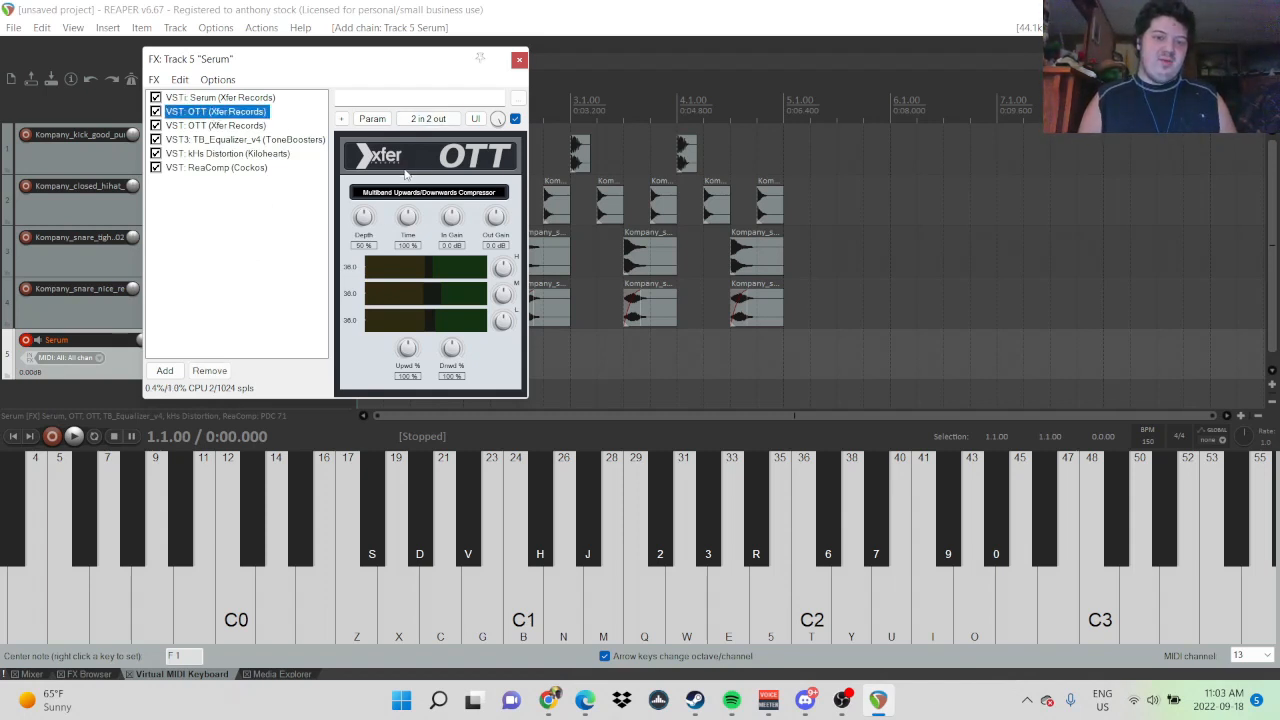
- Review the chain's TB_Equalizer_v4 in demo mode, the kHs Distortion with its Saturate type, and ReaComp
click(263, 141)
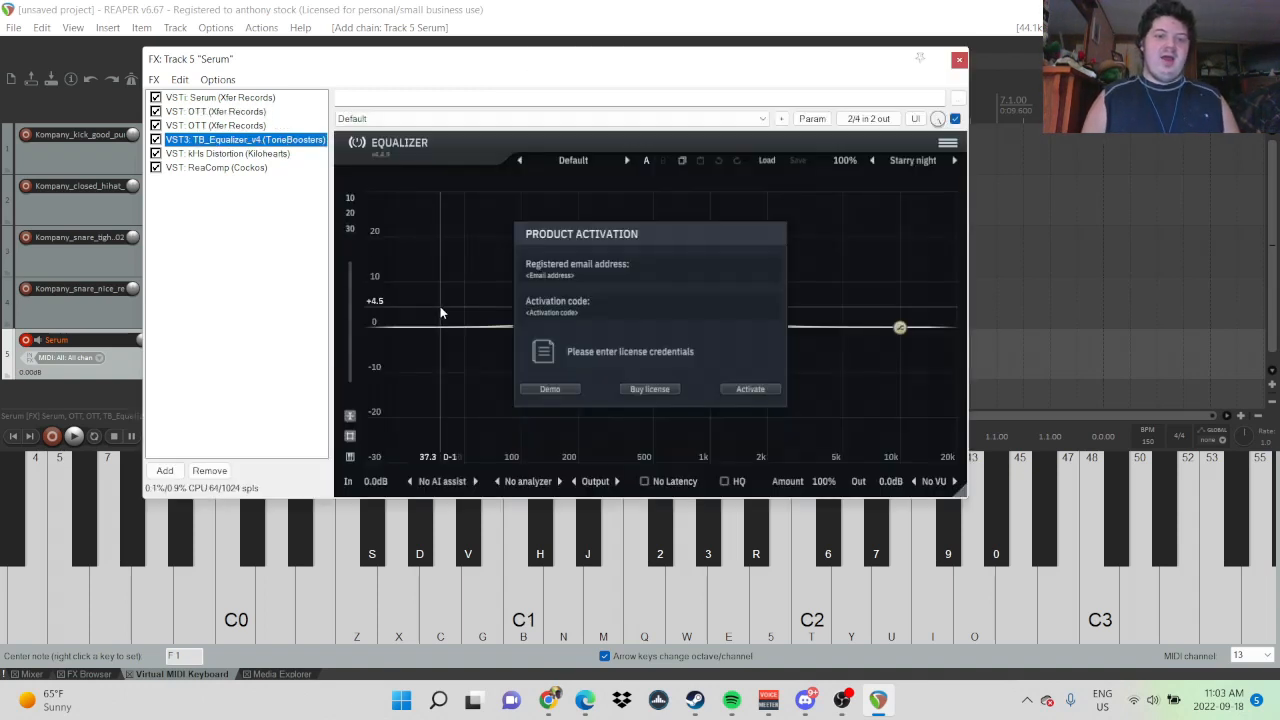
click(566, 395)
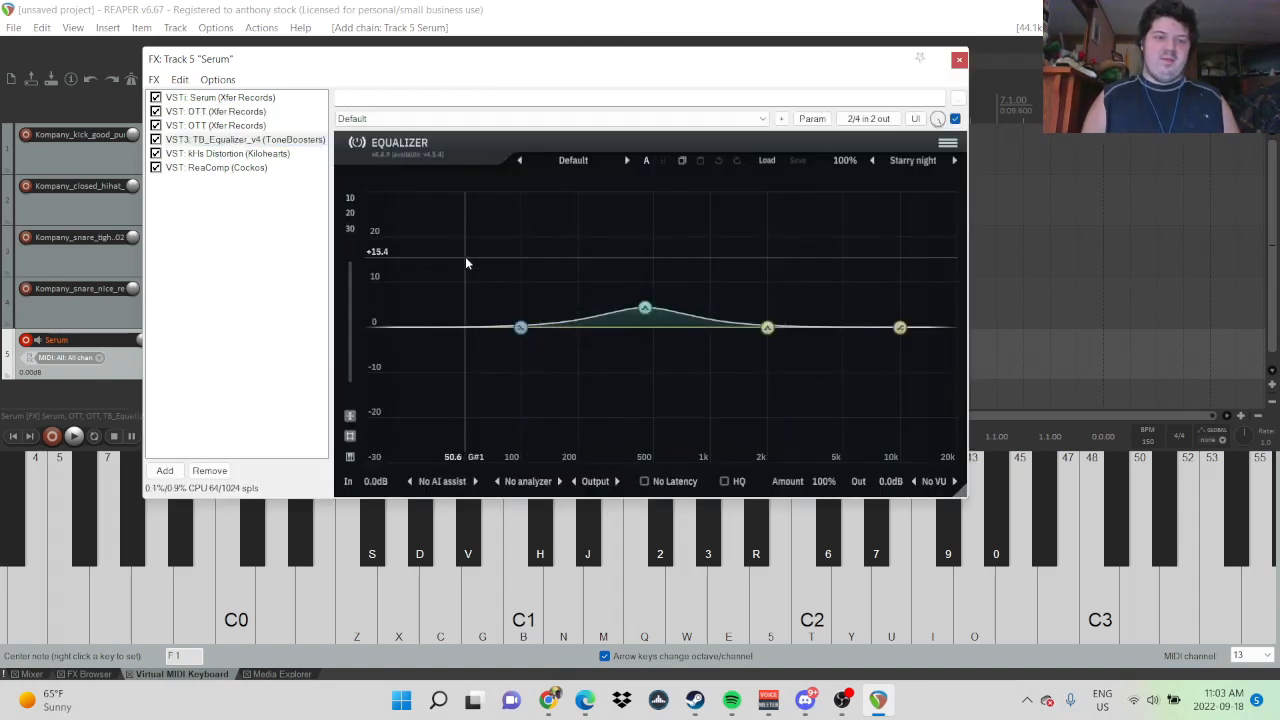
click(247, 155)
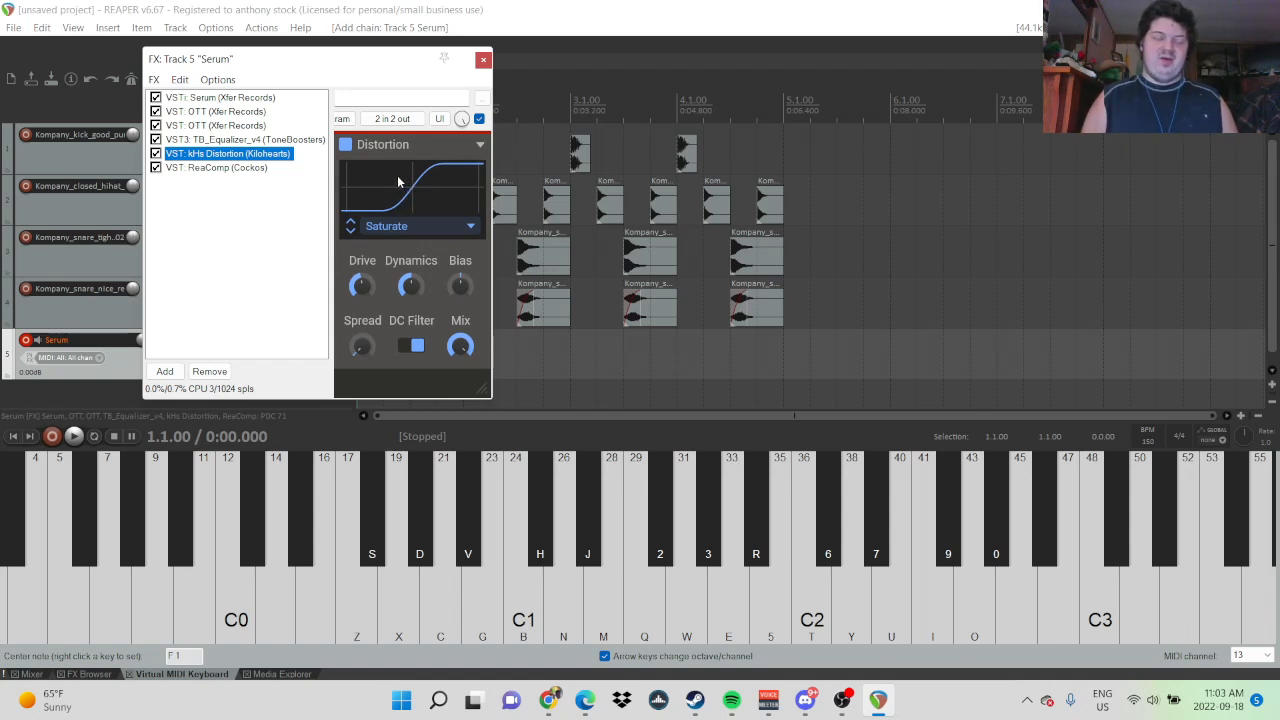
click(420, 226)
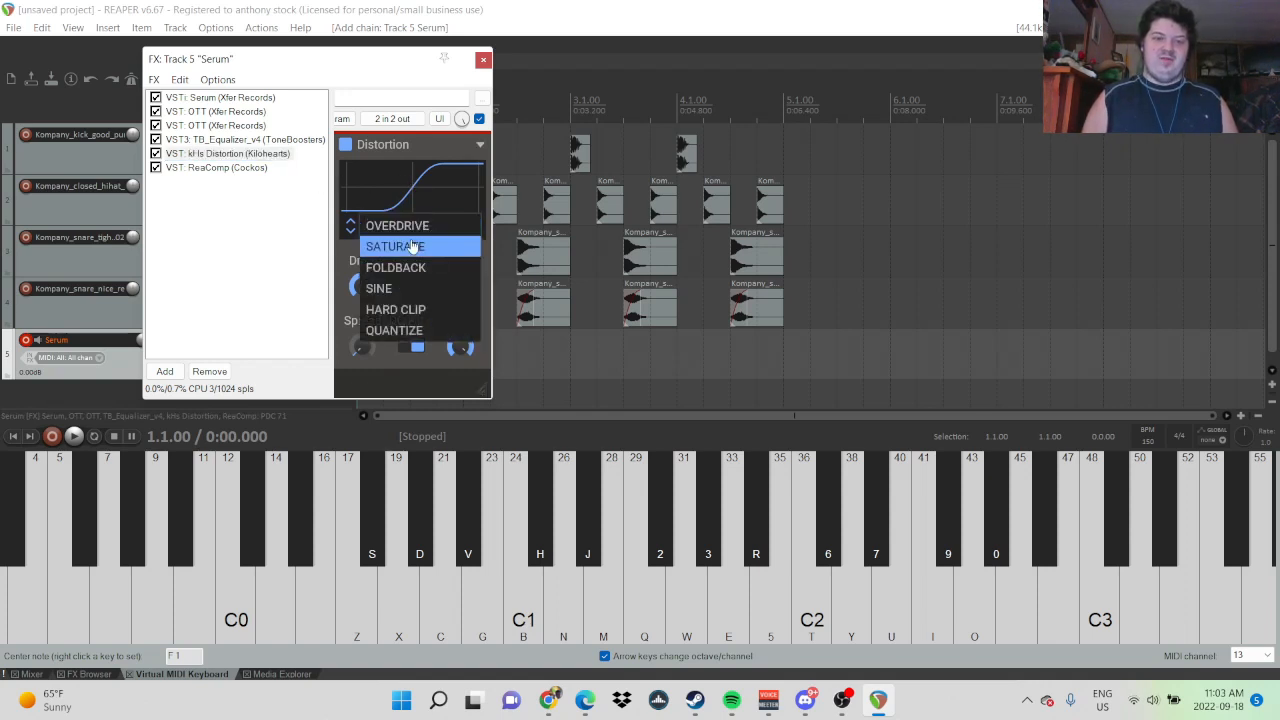
click(410, 247)
click(216, 167)
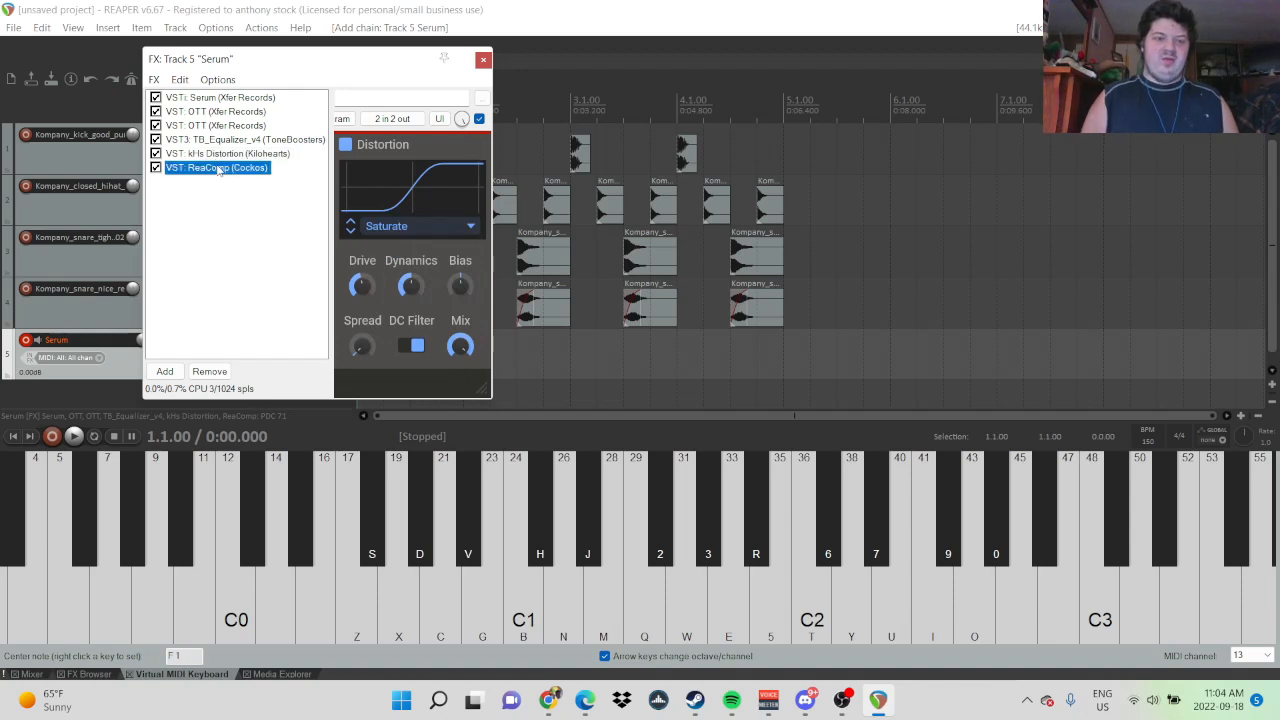
- Shape Serum's LFO 1 into a curved rise with a steep fall to zero before the cycle's end, and assign it to oscillator A's level
click(244, 97)
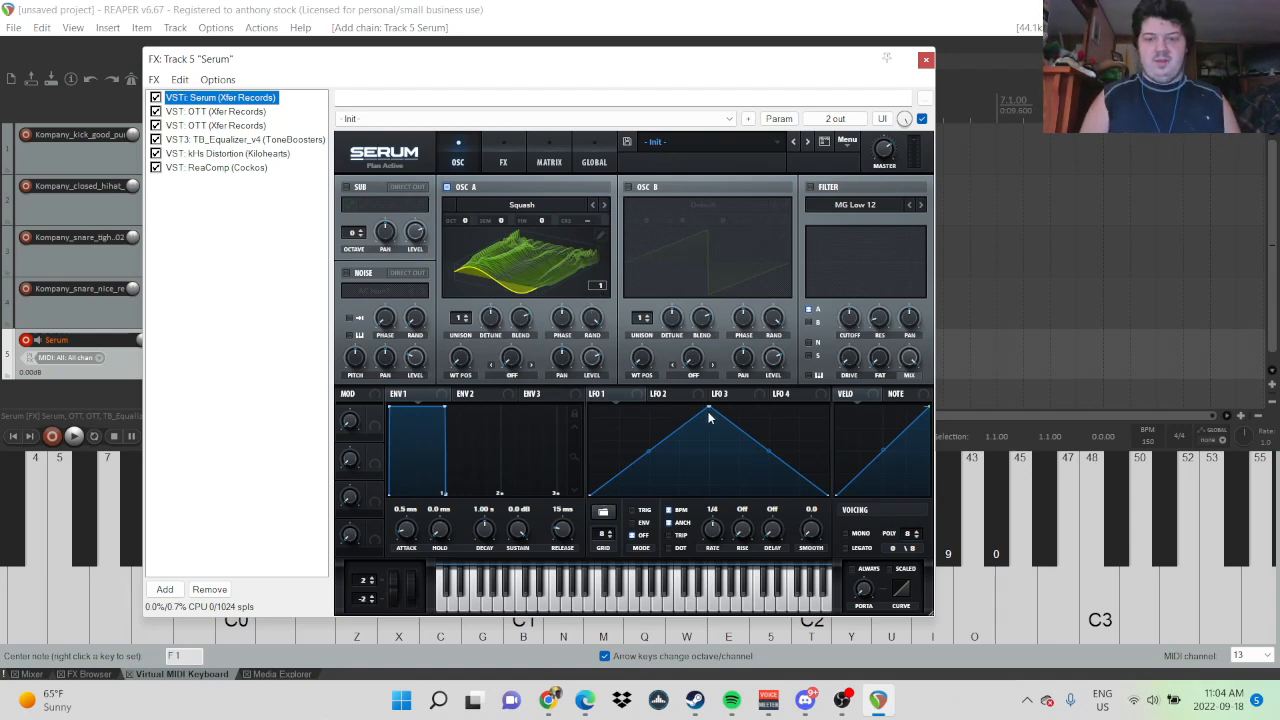
mouse_move(713, 413)
mouse_down()
mouse_move(704, 407)
mouse_move(768, 418)
mouse_move(575, 415)
mouse_move(611, 491)
mouse_move(626, 420)
mouse_move(632, 442)
mouse_move(714, 420)
mouse_move(713, 400)
mouse_up()
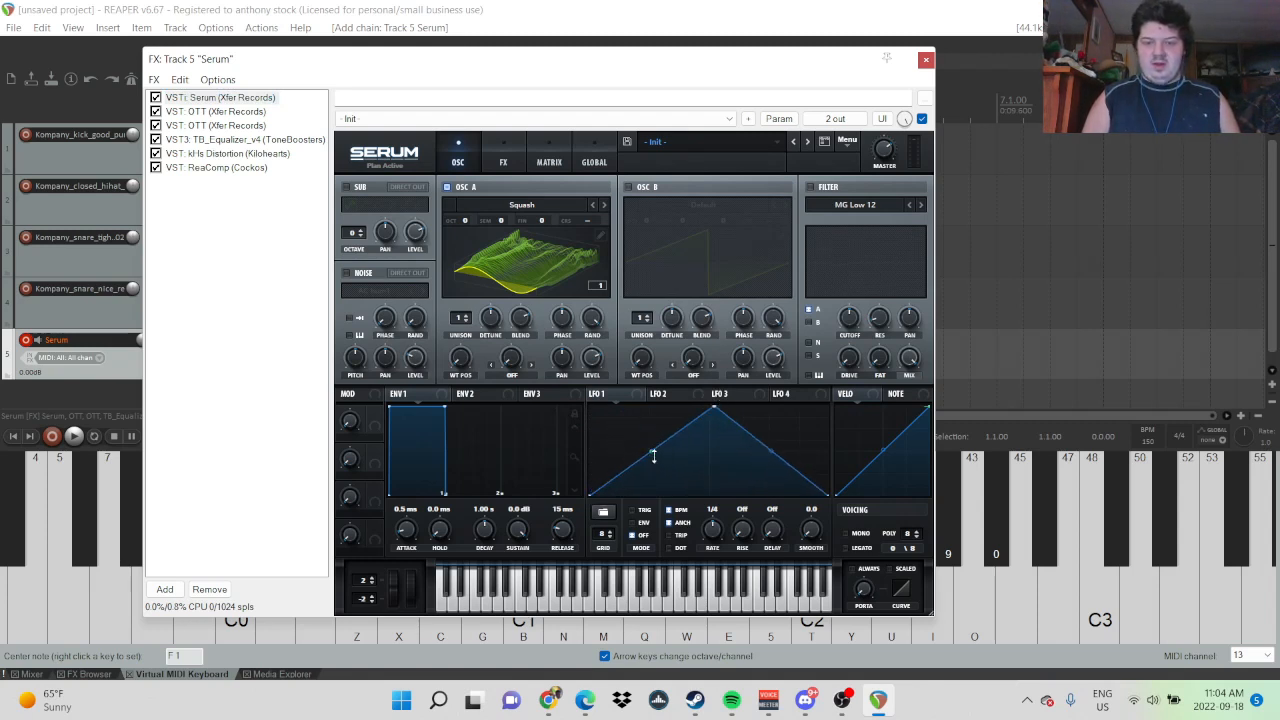
drag(653, 456, 650, 441)
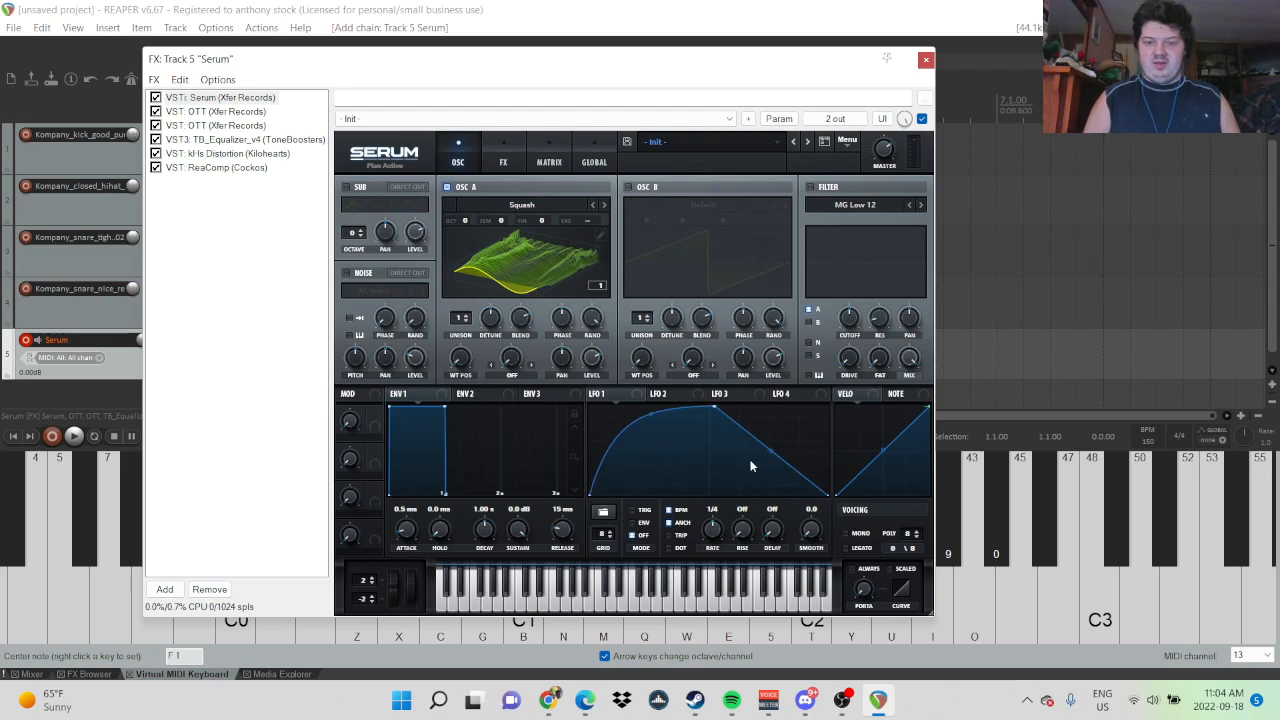
drag(797, 470, 768, 532)
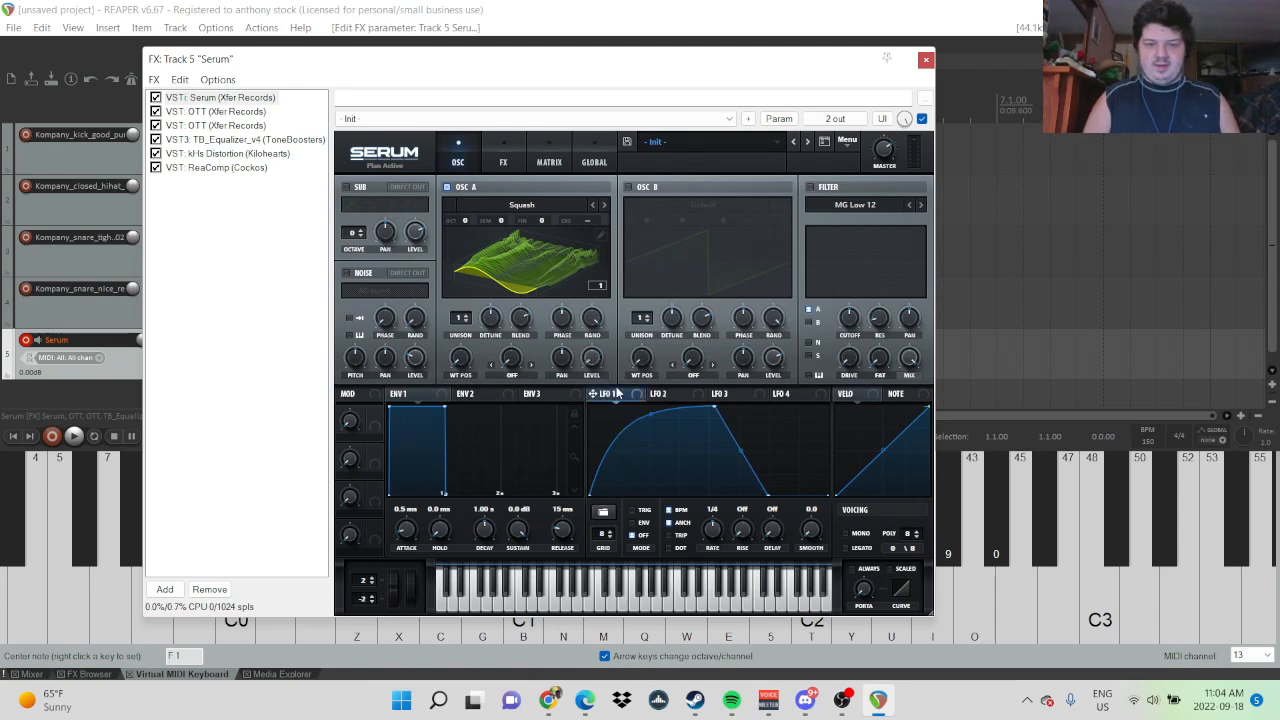
drag(617, 393, 591, 358)
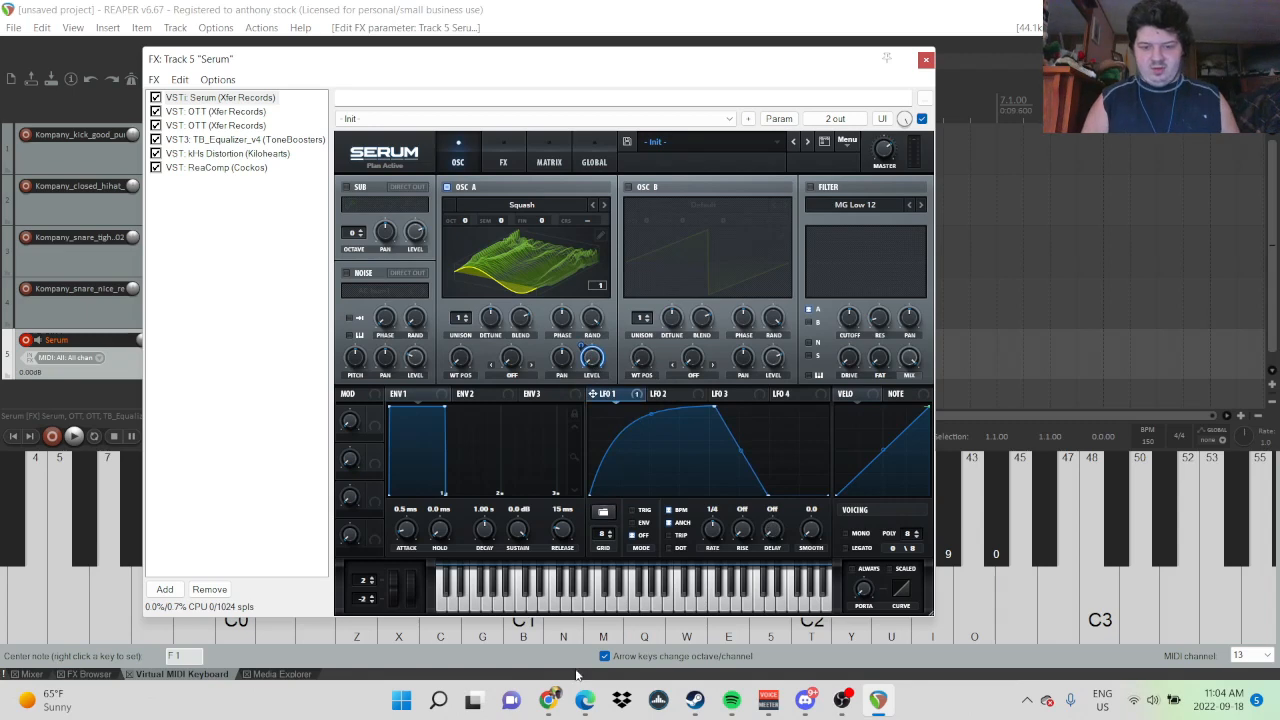
- Switch to Chrome to check the Twitch stream's chat and return to REAPER
click(549, 700)
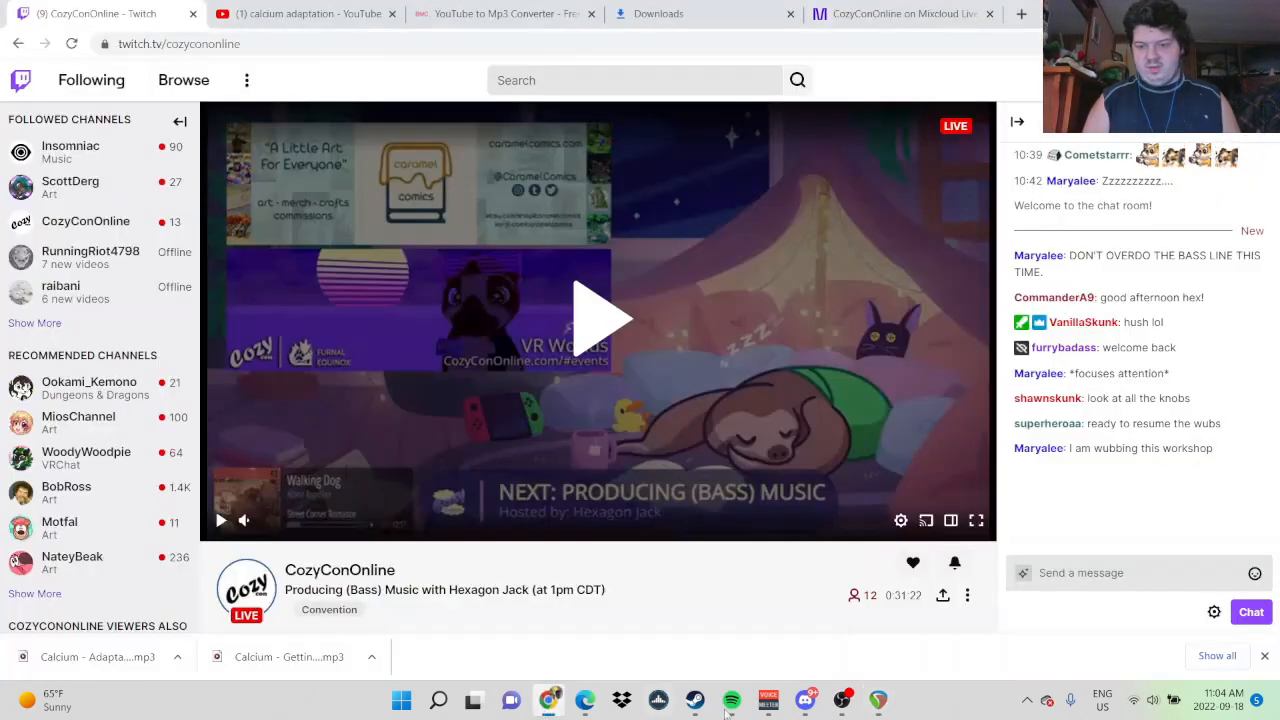
click(878, 700)
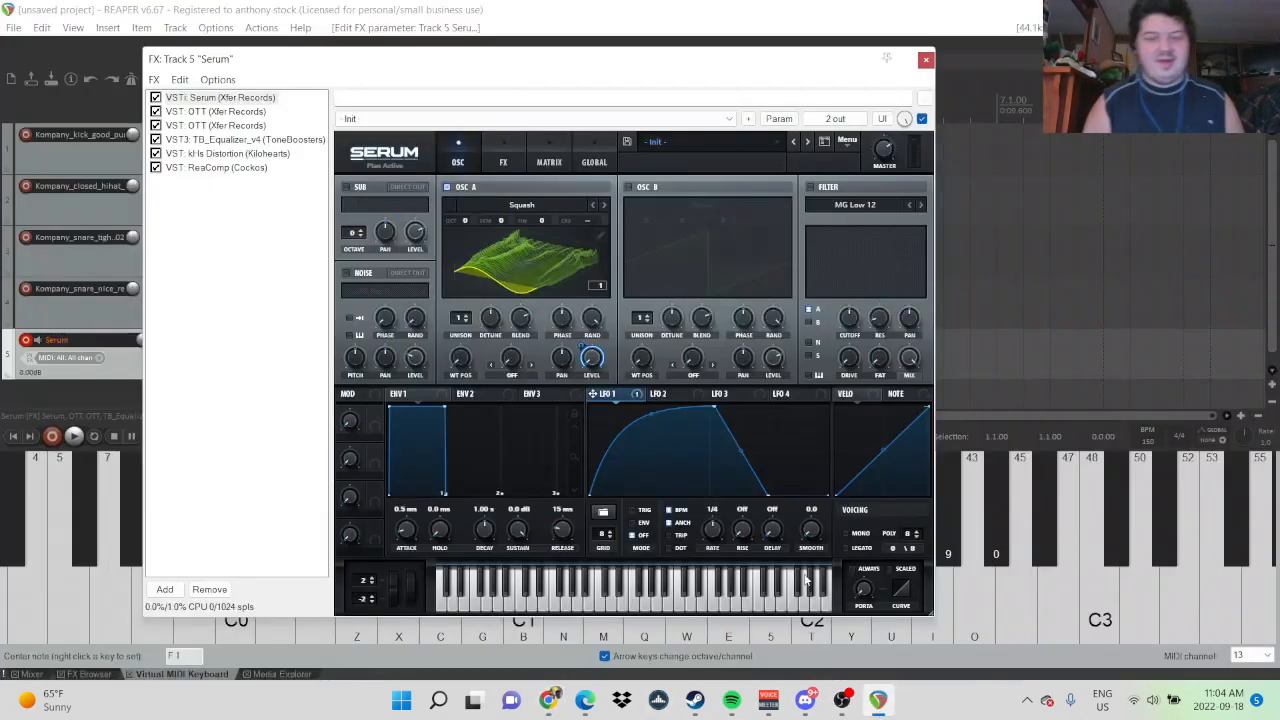
- Set LFO 1's smoothing to 2.0 and its mode to Trig, auditioning the sound with a note
drag(800, 543, 798, 537)
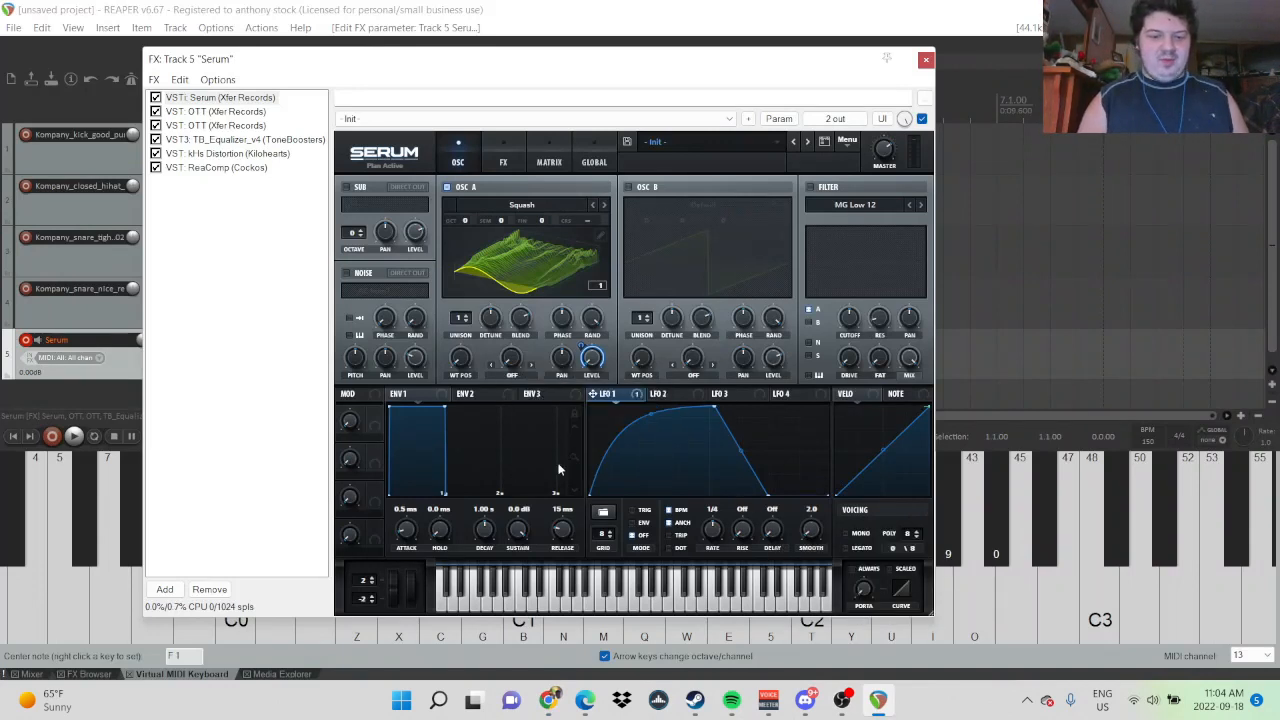
key(m)
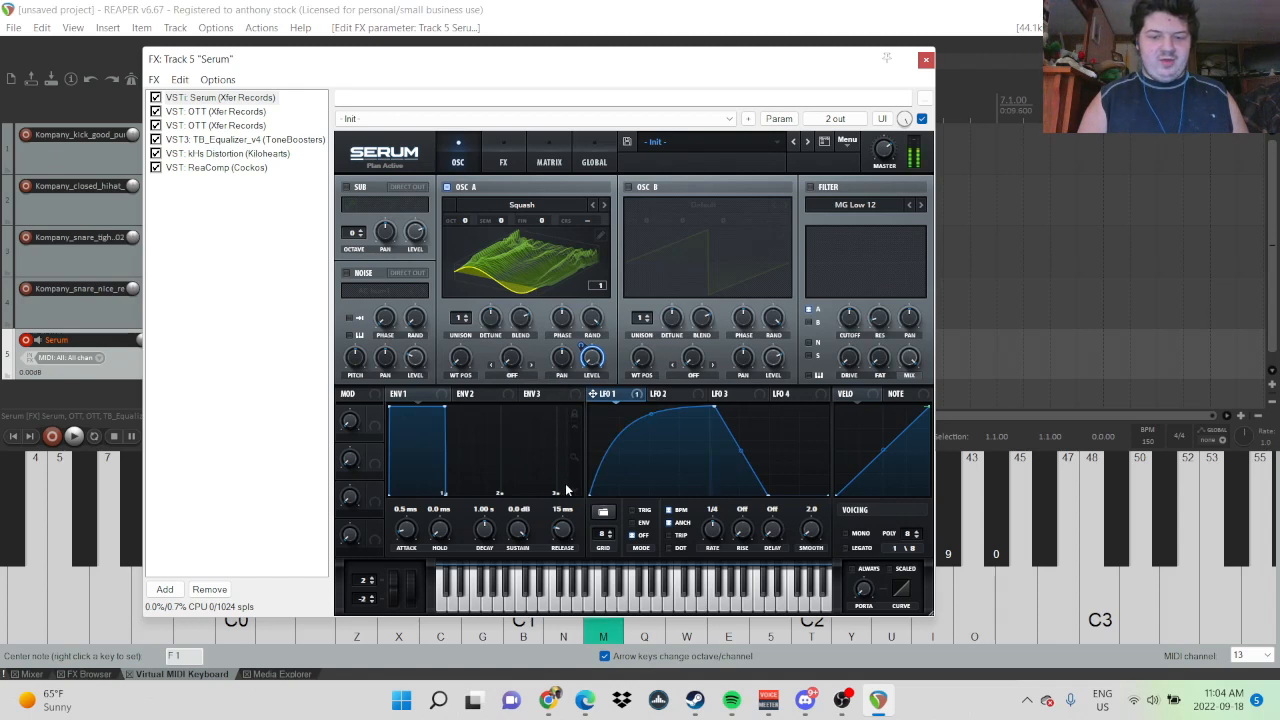
click(632, 511)
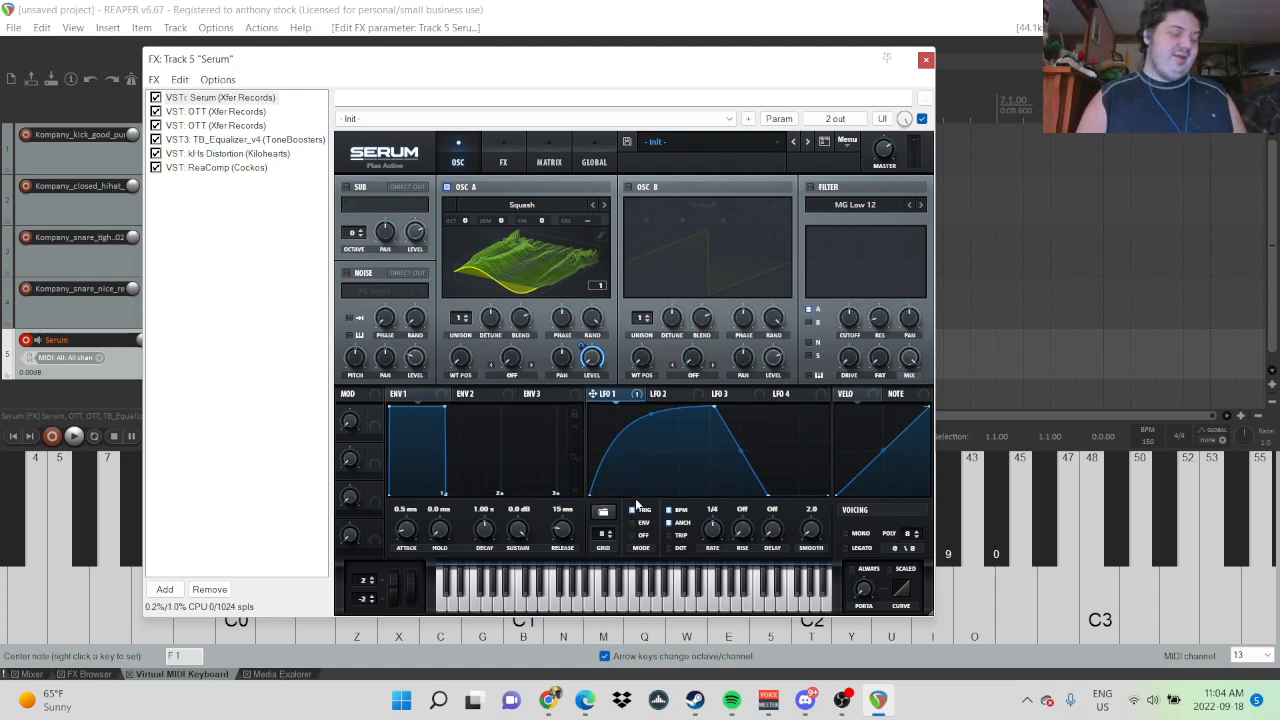
key(m)
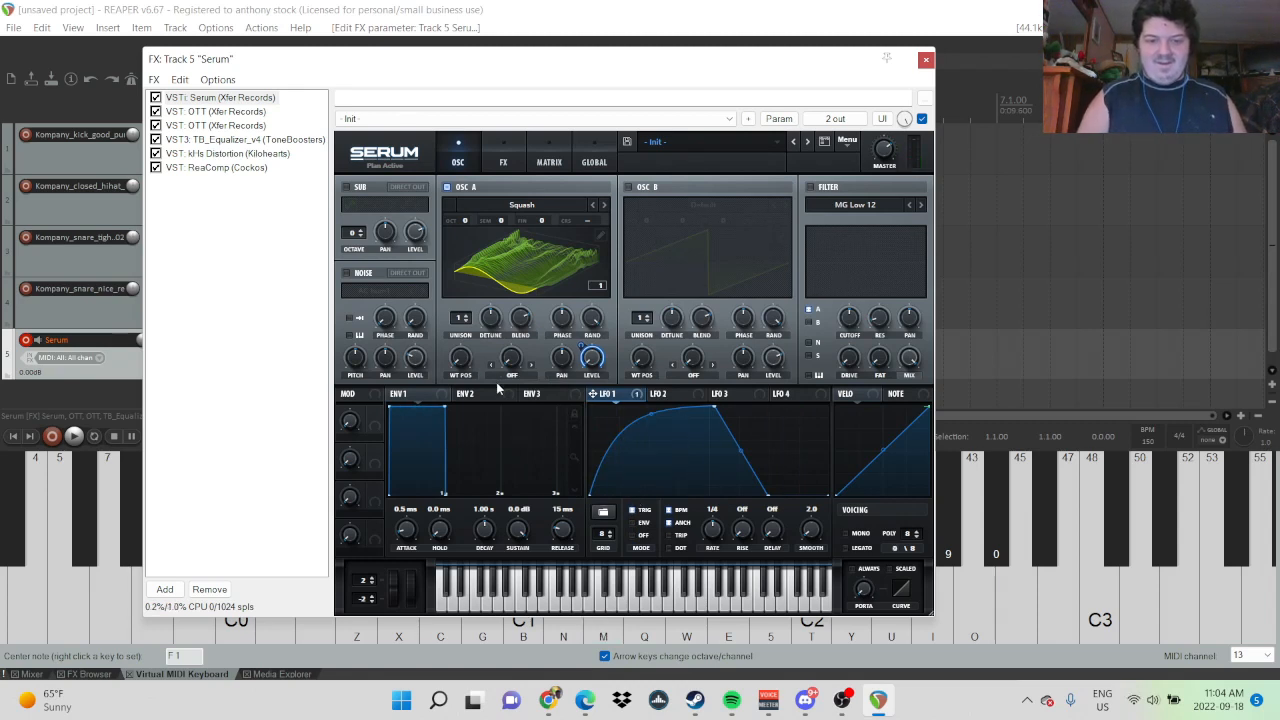
- Enable oscillator B and load the Dying Saw wavetable from the custom VR Wavetables Vol. 2 copy folder
click(628, 188)
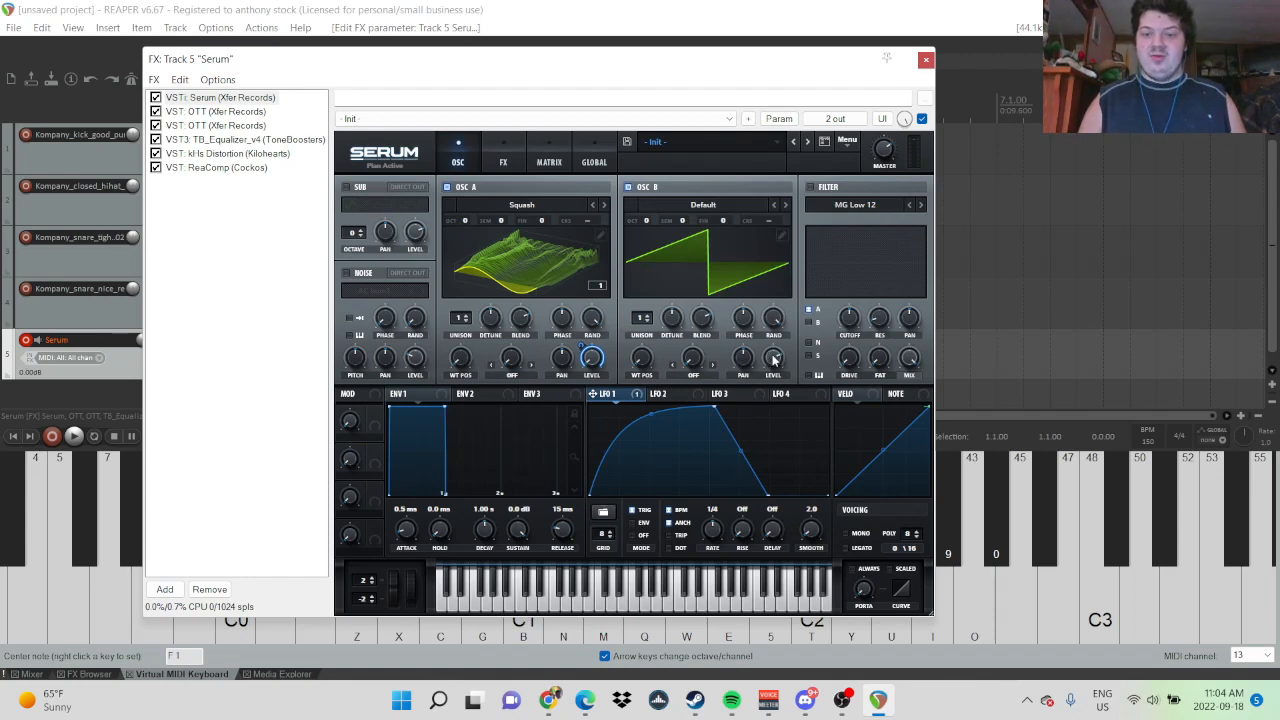
click(700, 212)
mouse_move(716, 248)
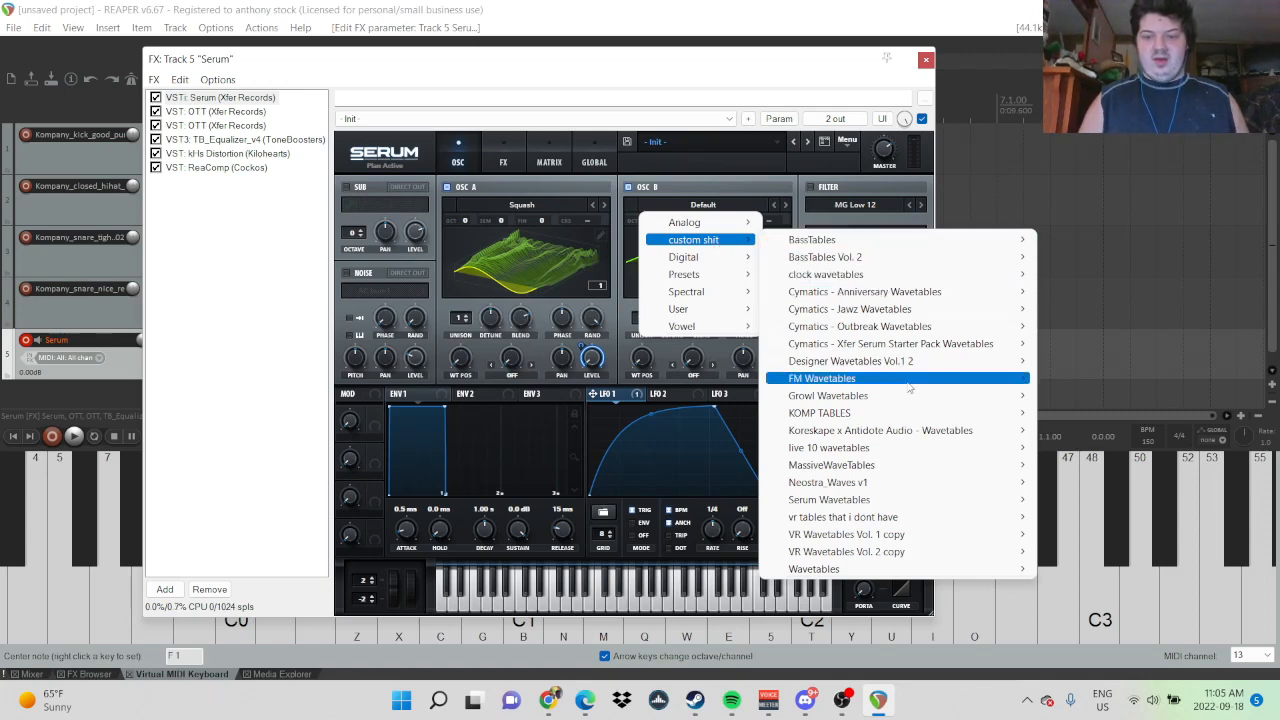
mouse_move(876, 503)
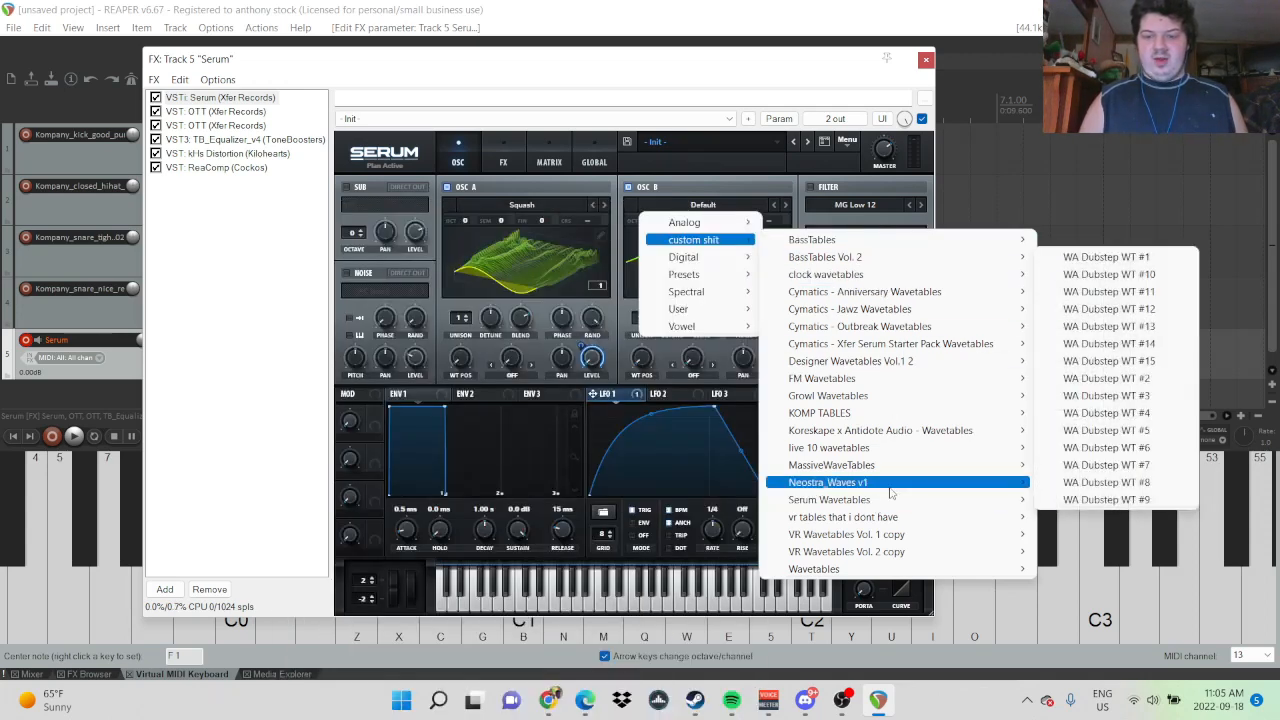
mouse_move(888, 553)
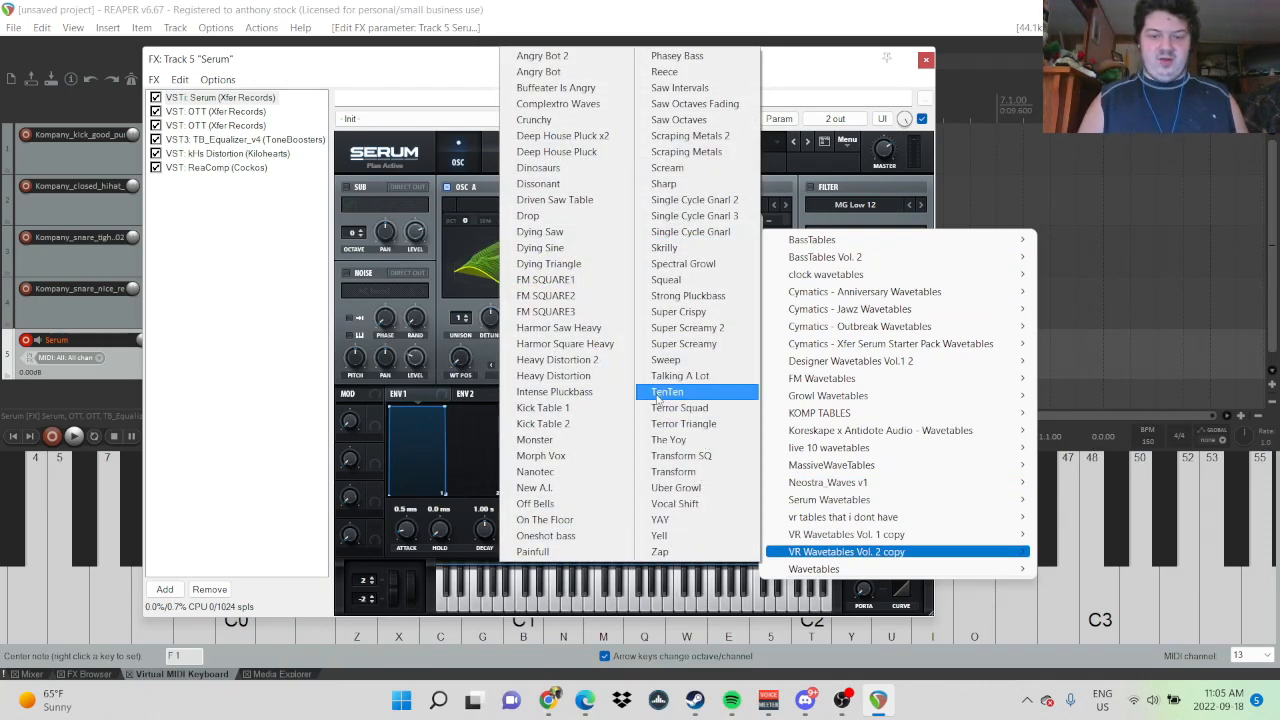
click(571, 237)
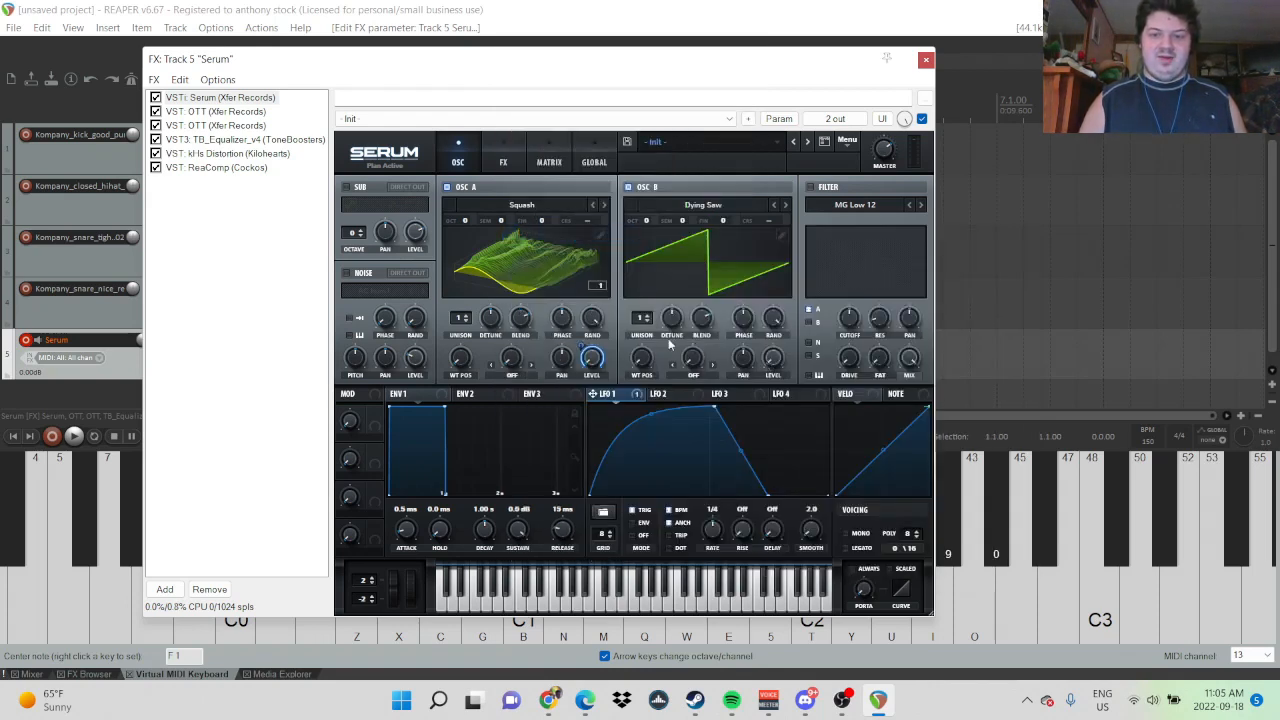
- Audition the Dying Saw wavetable by playing a note while sweeping oscillator B's wavetable position
key(m)
drag(640, 368, 671, 408)
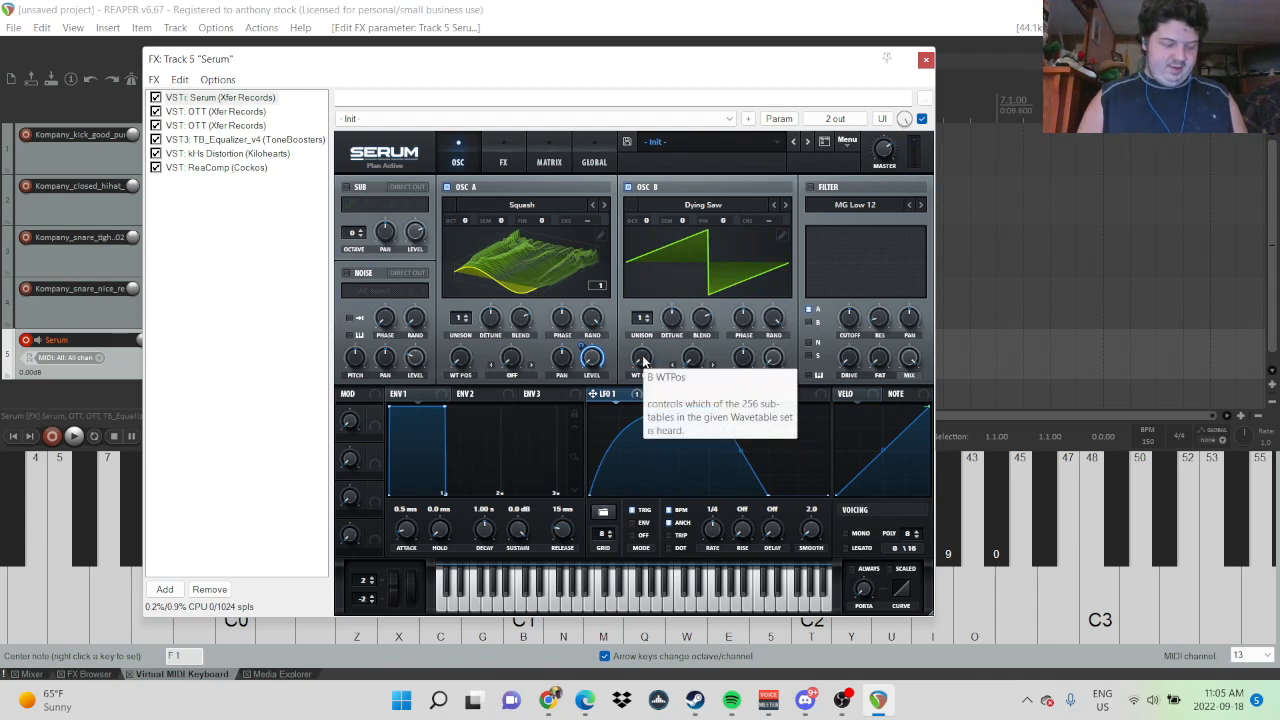
drag(643, 362, 651, 400)
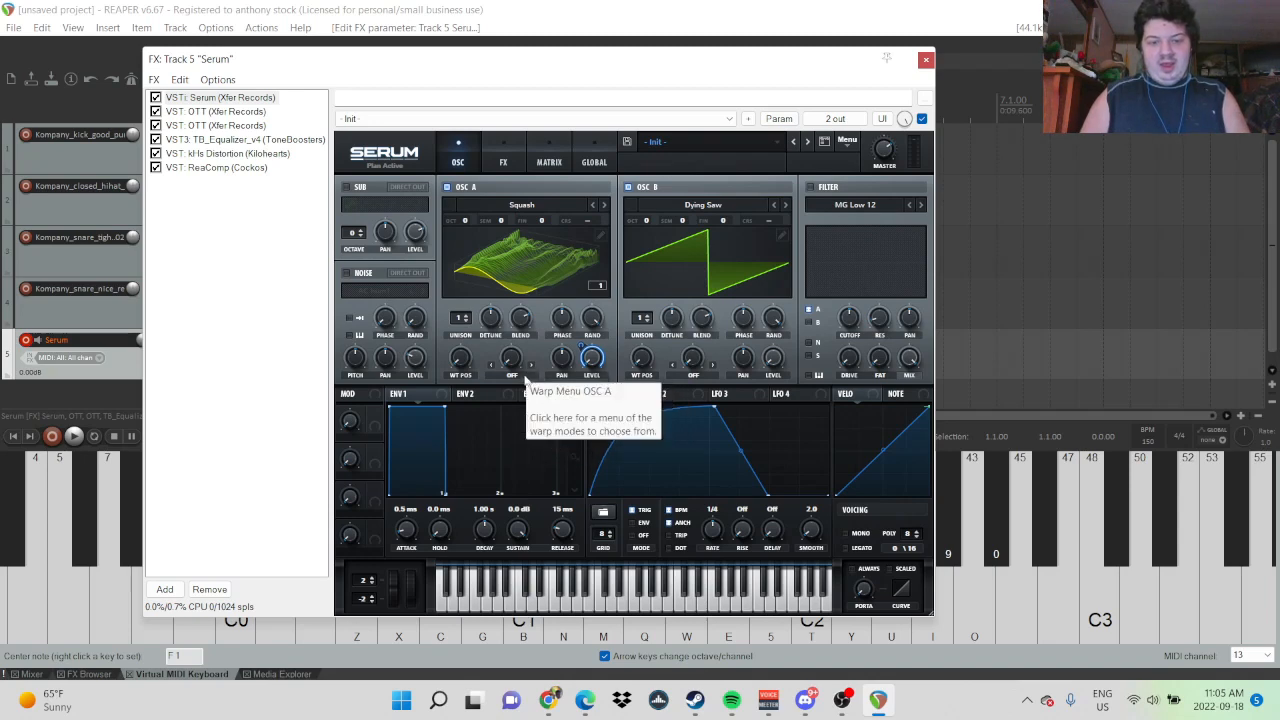
- Set oscillator A's warp mode to FM (from B) and raise oscillator B's wavetable position, auditioning both adjustments with a note
click(512, 374)
click(588, 600)
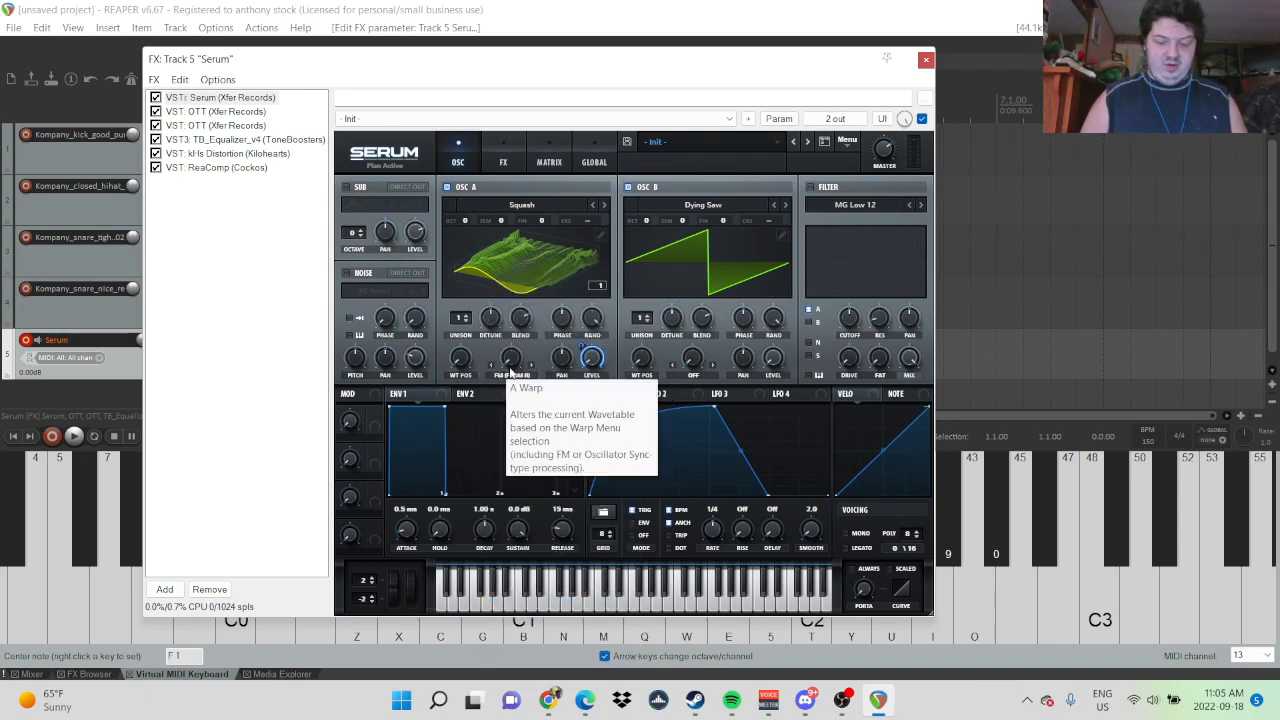
key(m)
drag(512, 362, 522, 313)
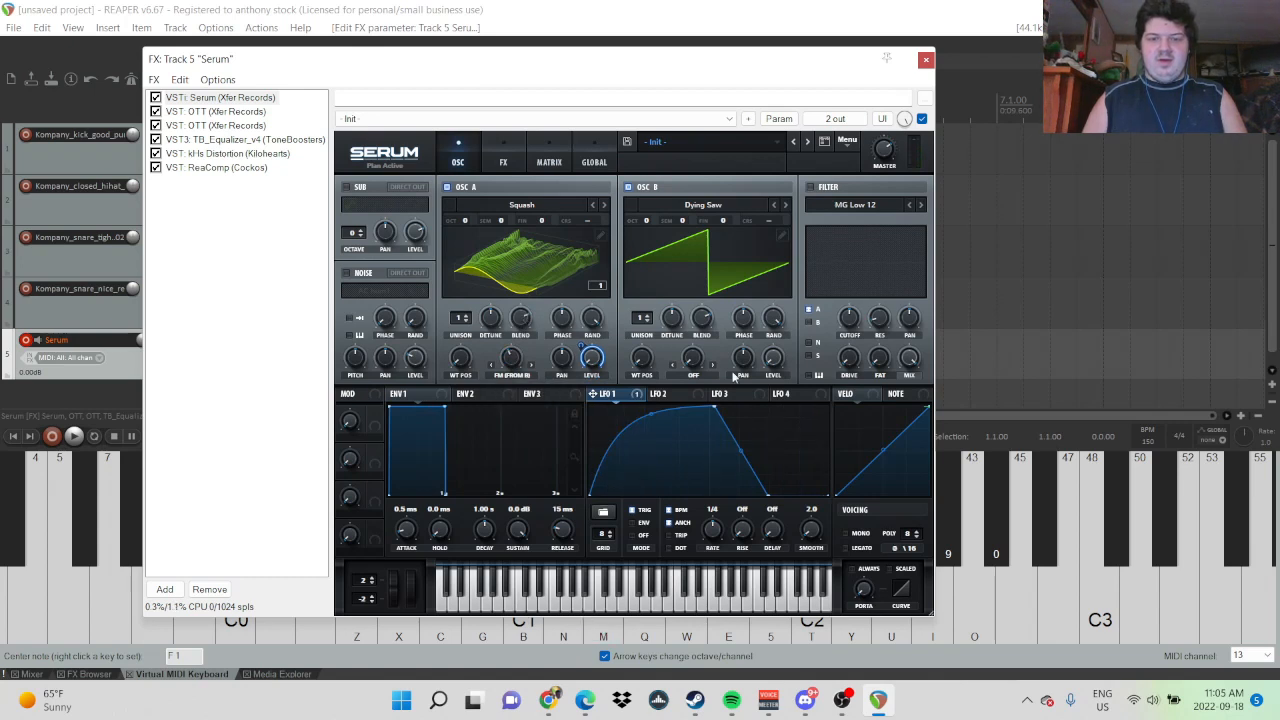
drag(643, 365, 641, 337)
key(m)
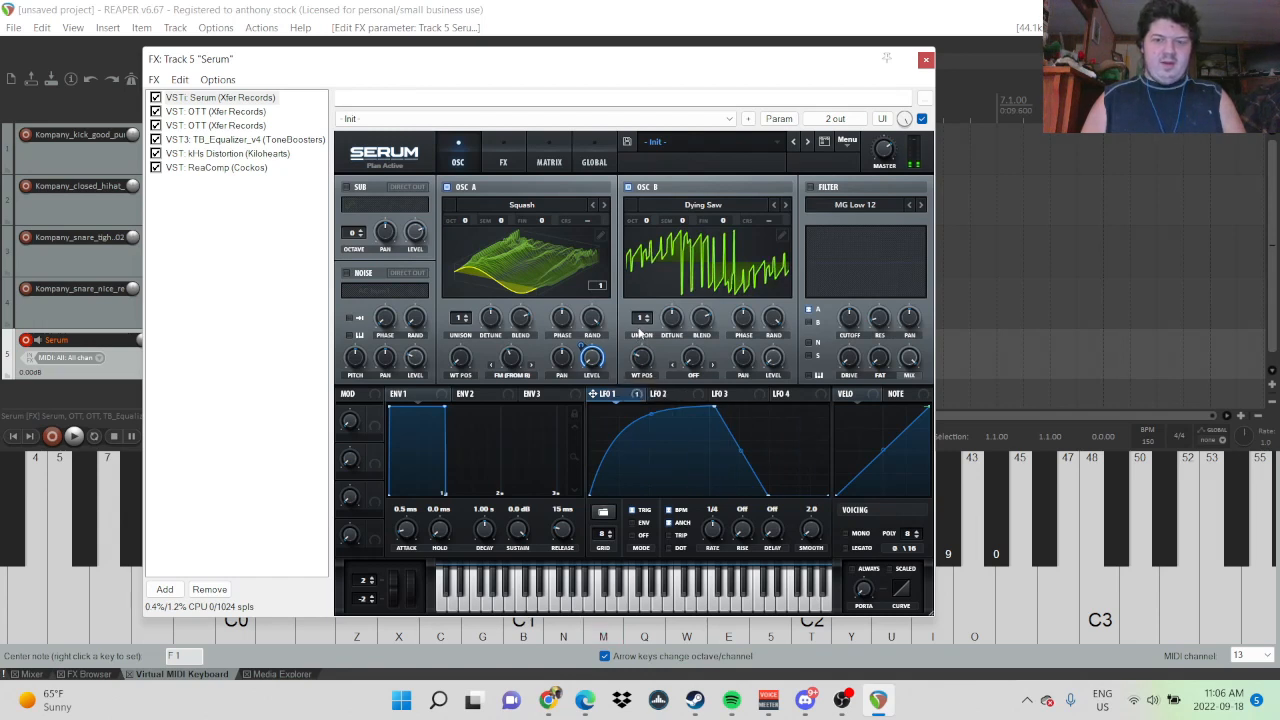
- Shape LFO 2 into a quick rise to about half height followed by a gentle climb to a raised end point
click(665, 394)
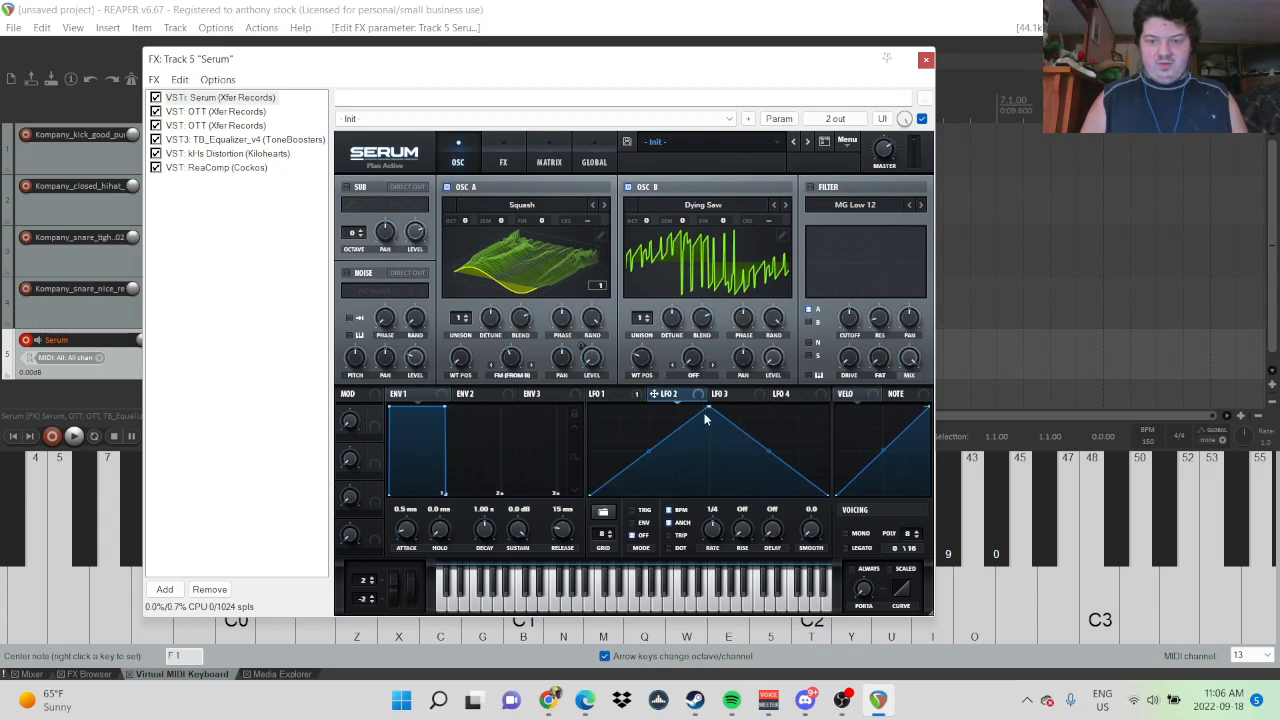
drag(711, 406, 619, 452)
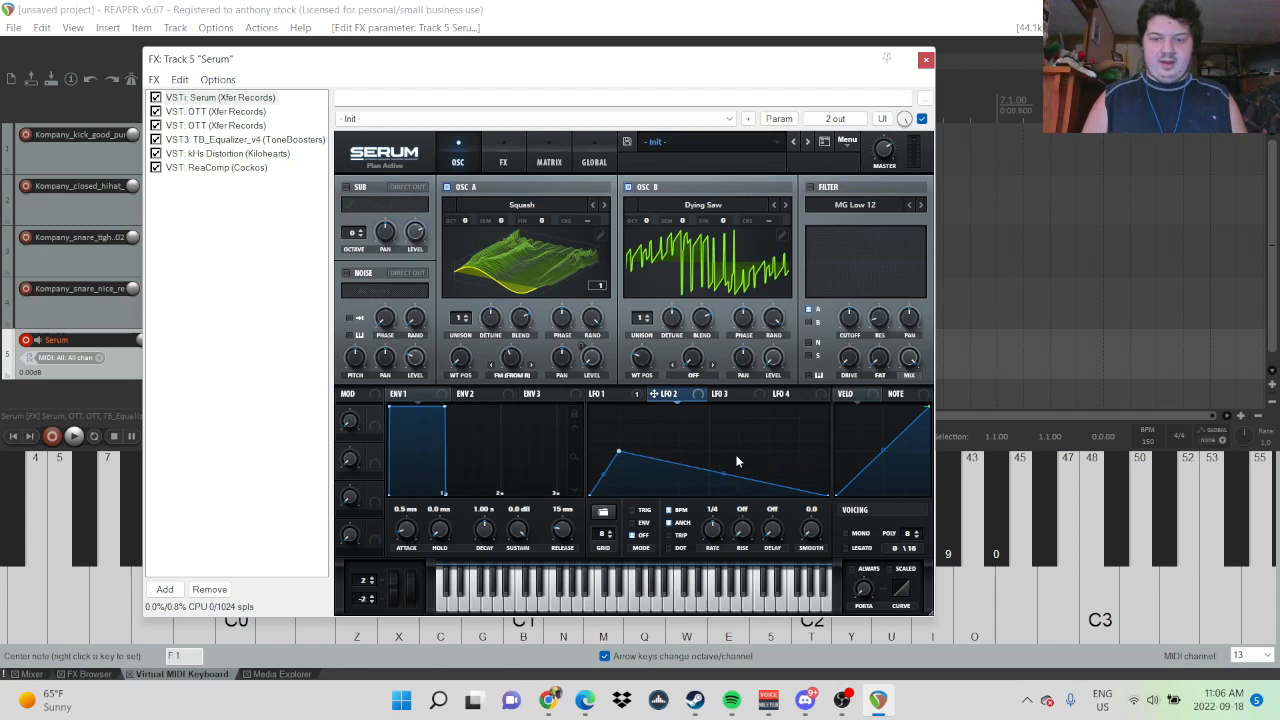
double_click(806, 494)
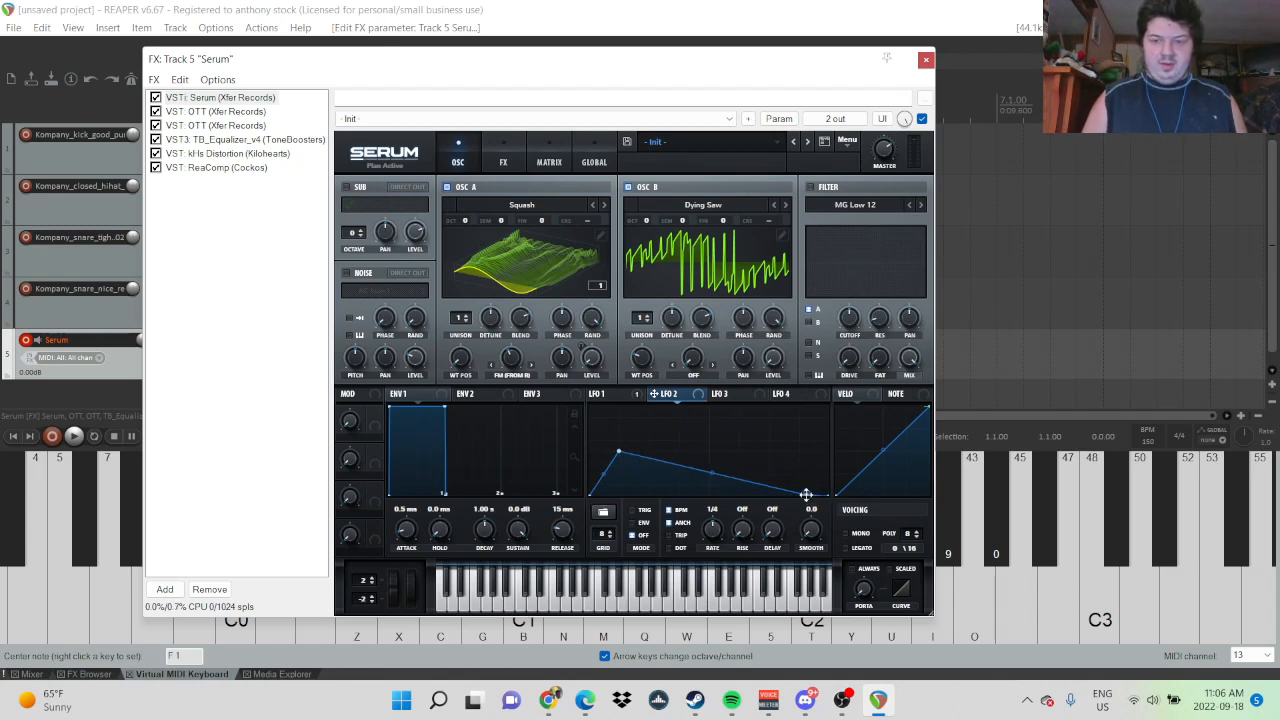
drag(806, 494, 843, 433)
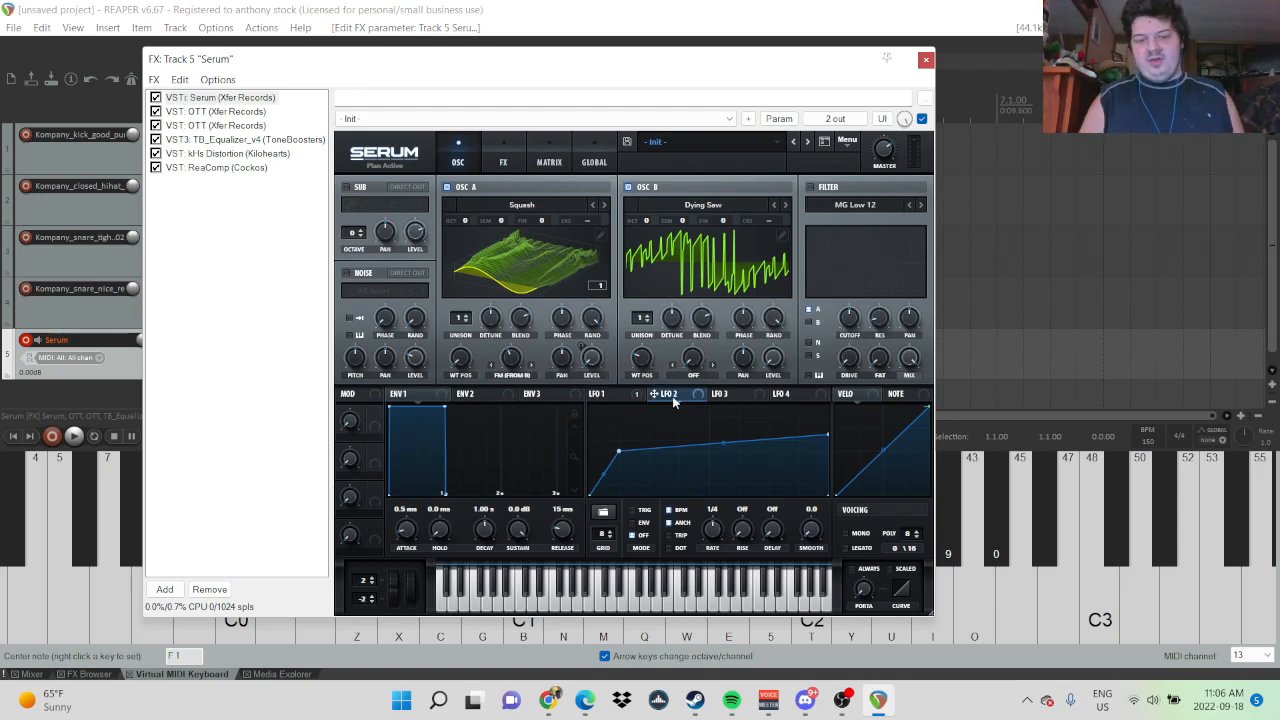
- Assign LFO 2 to oscillator B's wavetable position in Trig mode, reduce the modulation amount and audition a note
drag(646, 370, 642, 360)
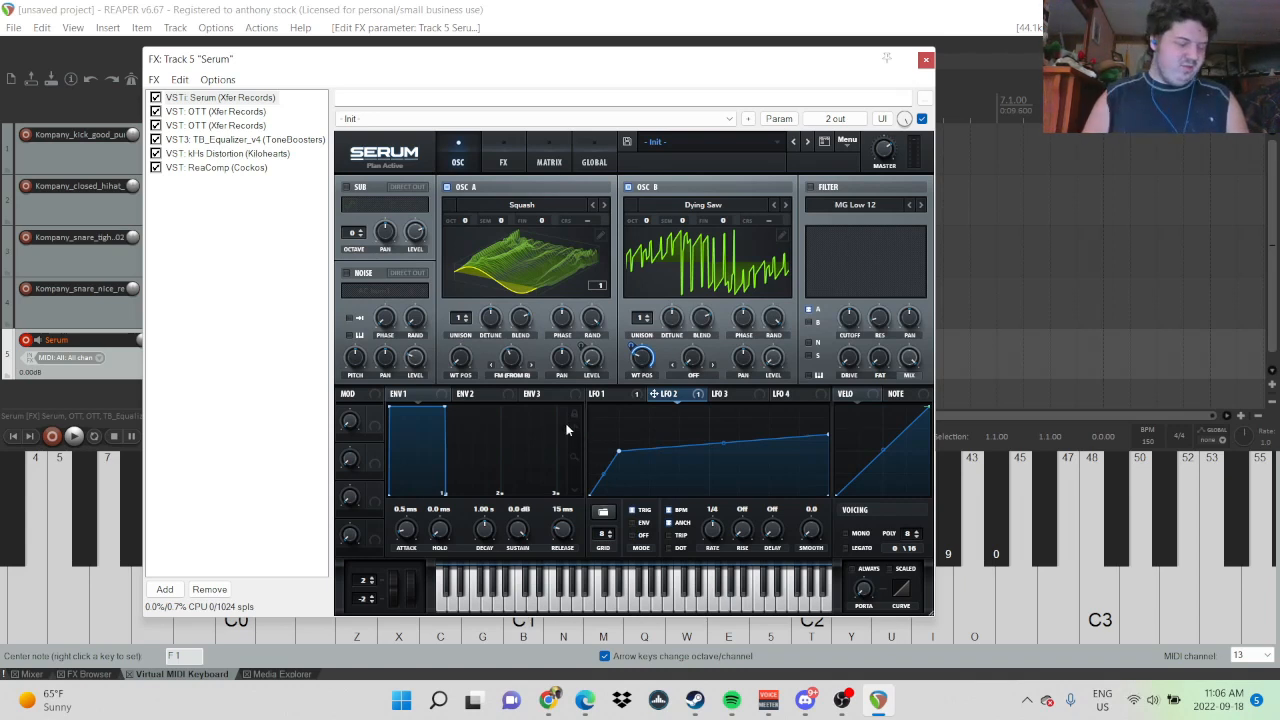
mouse_move(640, 376)
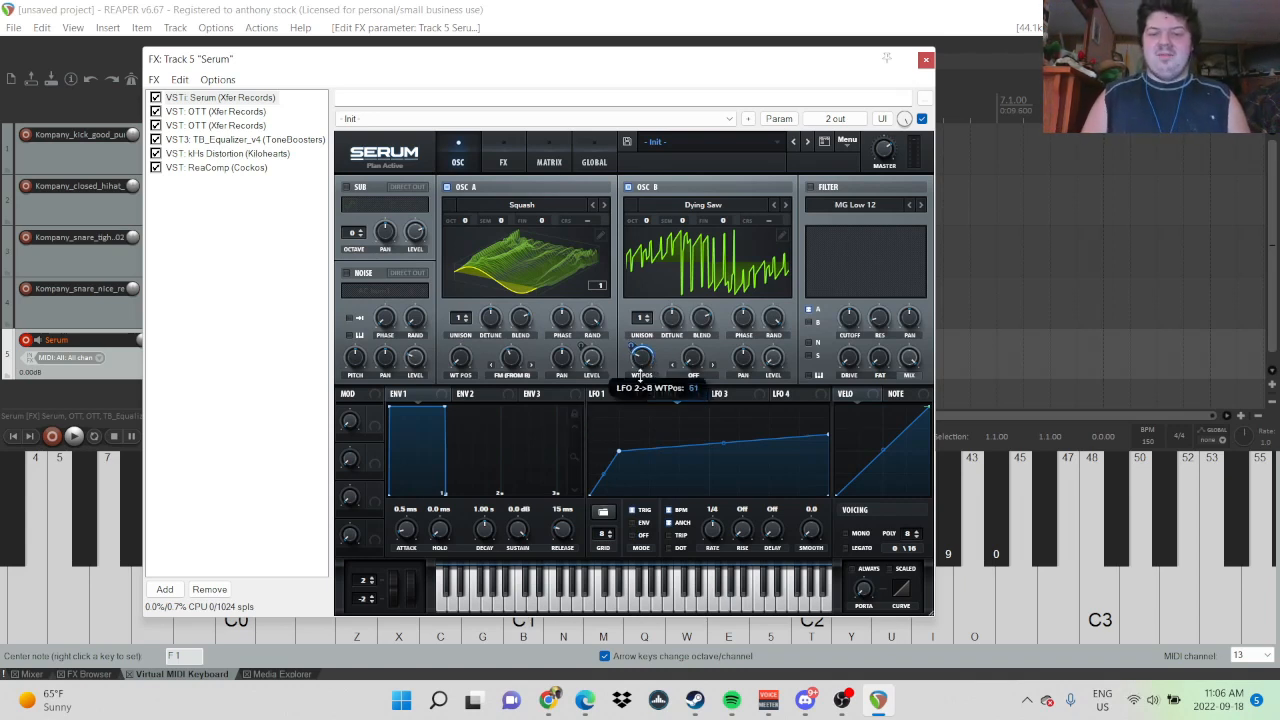
drag(642, 388, 642, 384)
key(m)
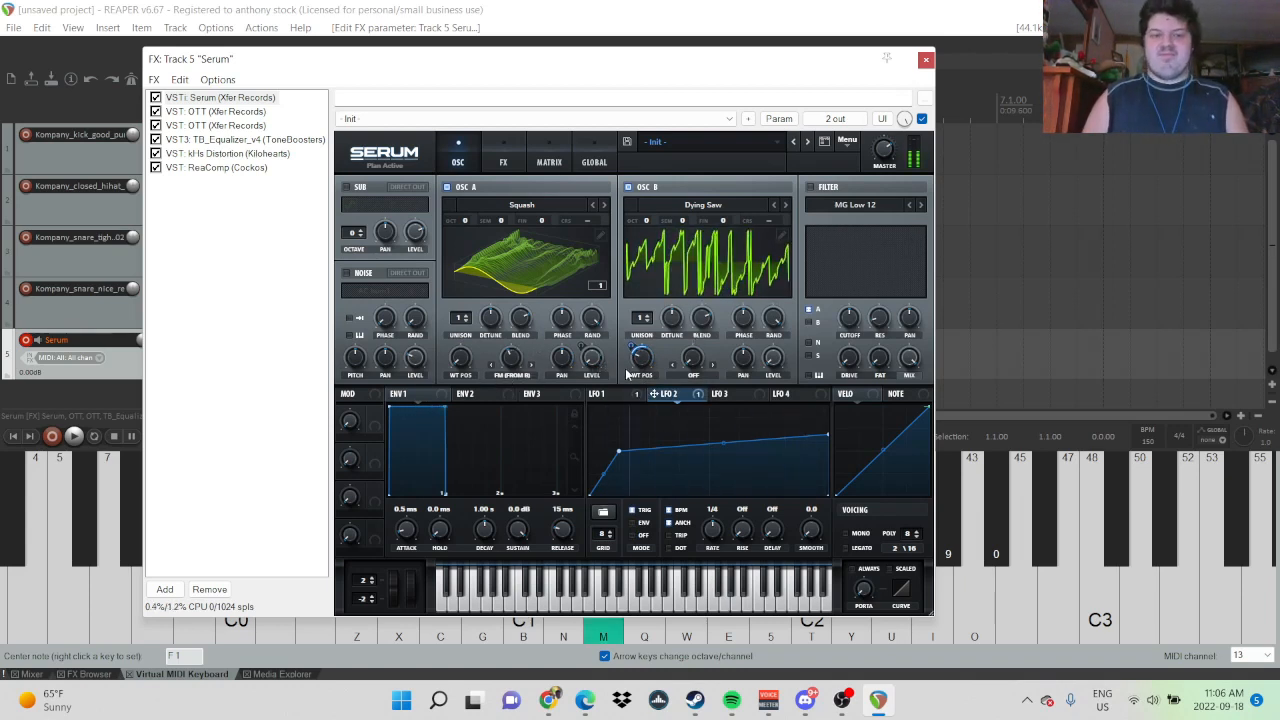
- Set oscillator B's warp mode to Sync (No Window)
click(690, 377)
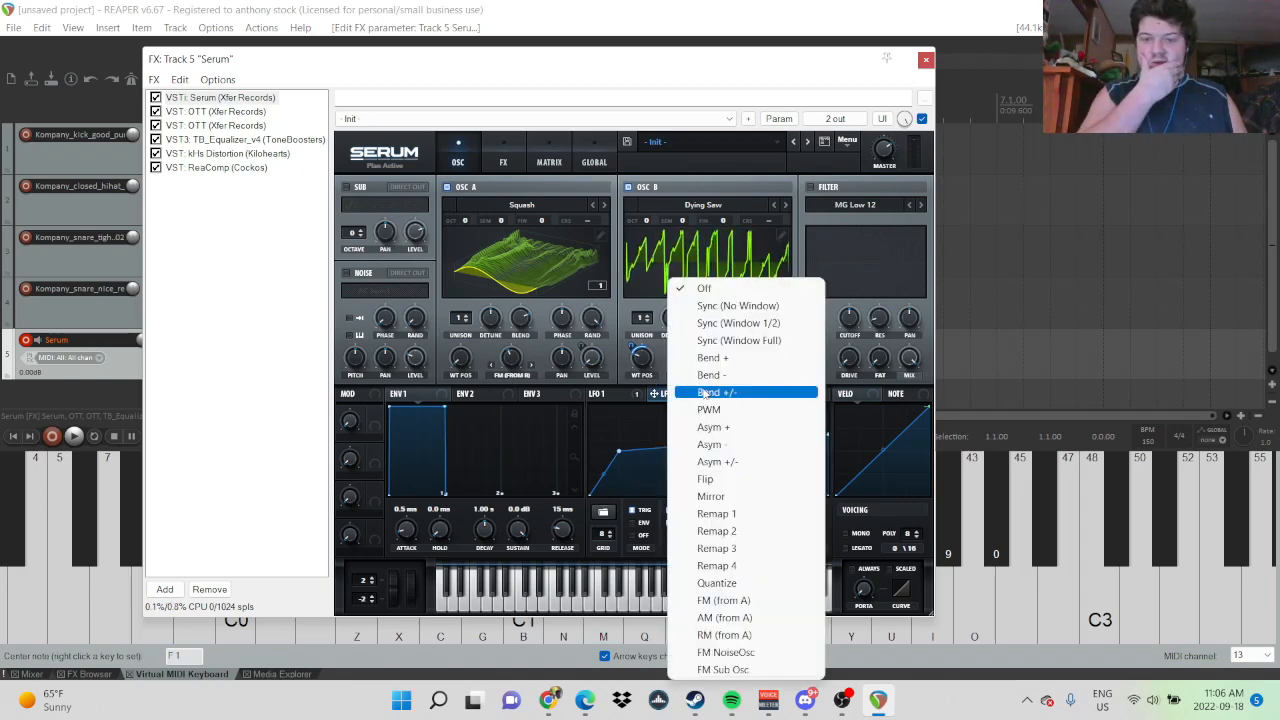
click(729, 306)
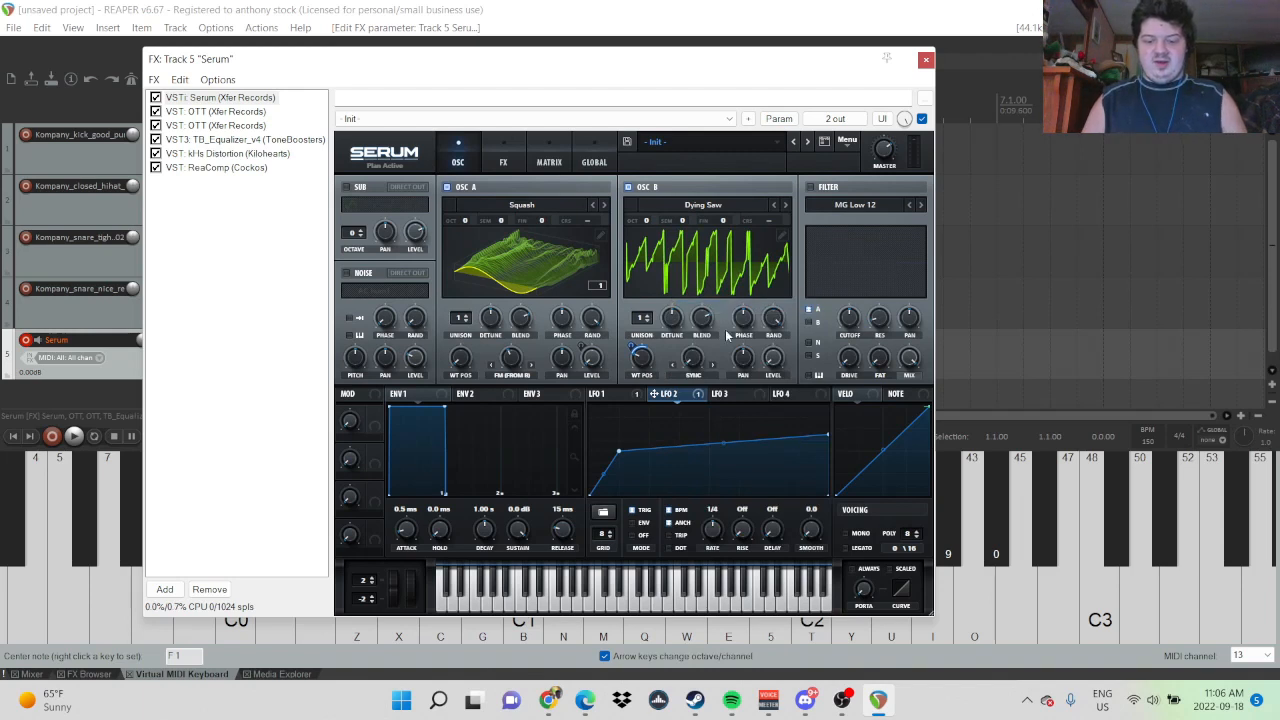
- Try raising oscillator B's Sync warp amount while auditioning a note, and bring it back down
key(m)
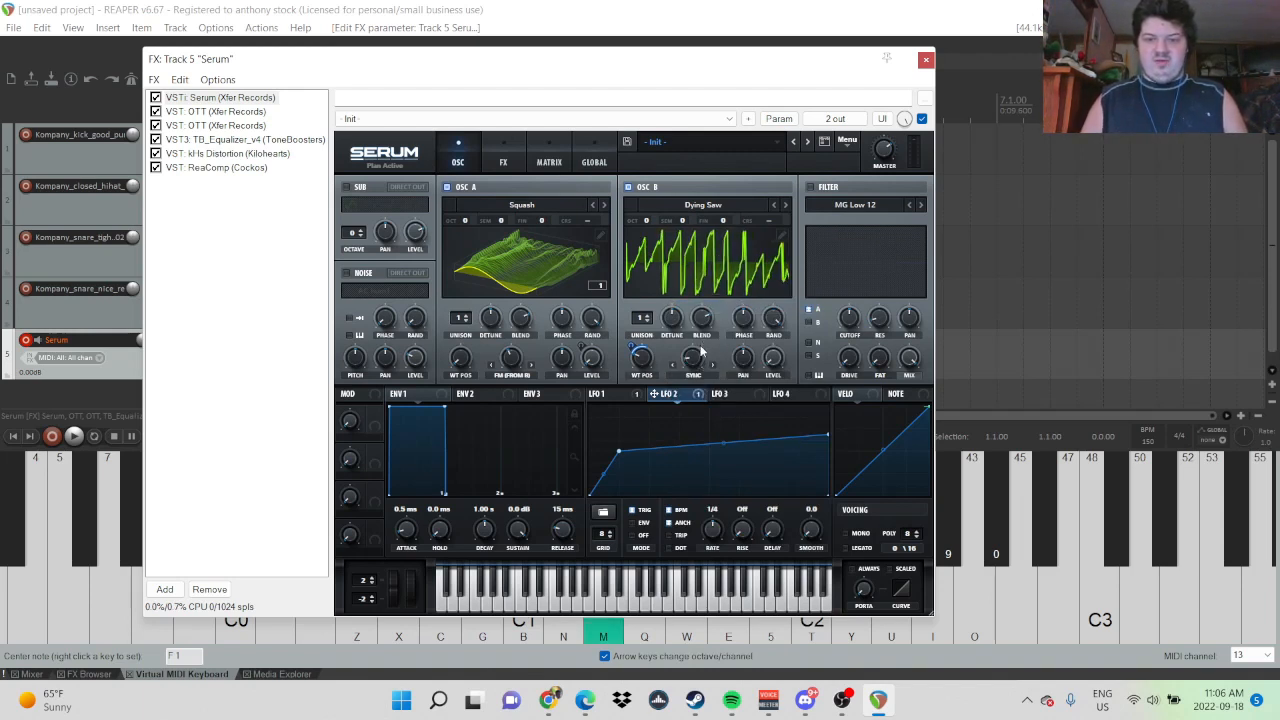
drag(700, 365, 704, 299)
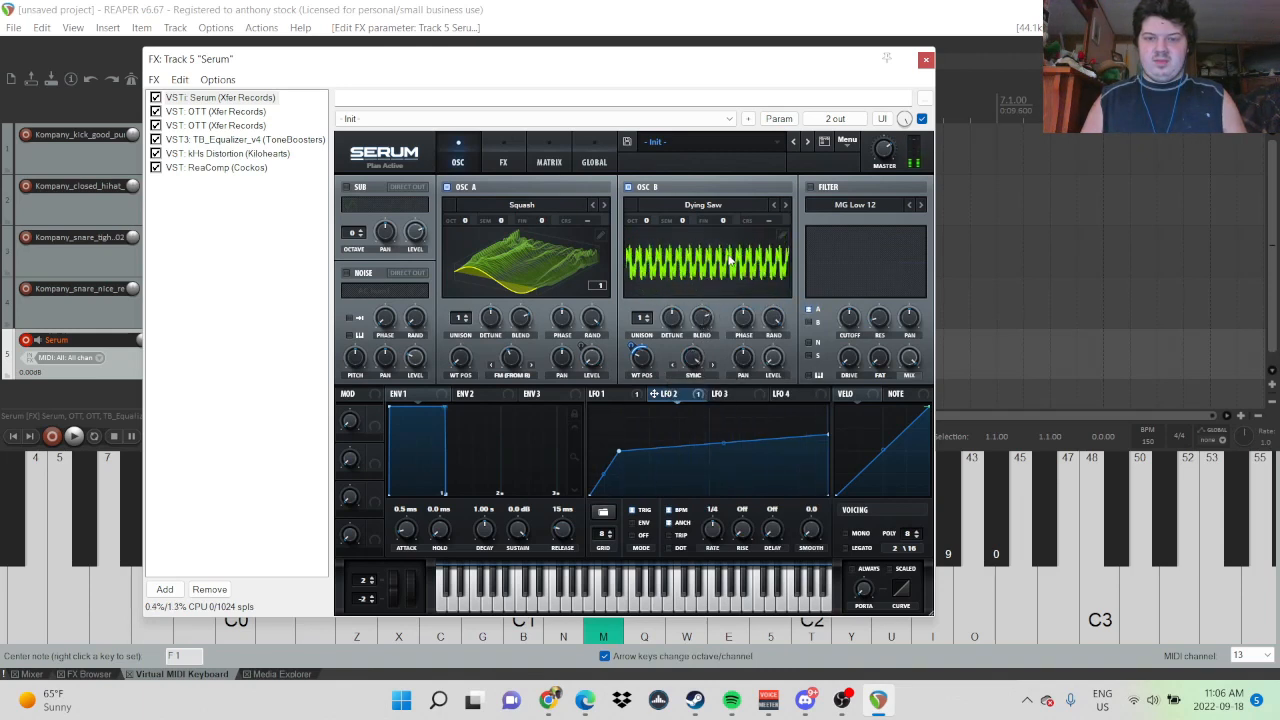
drag(699, 362, 692, 590)
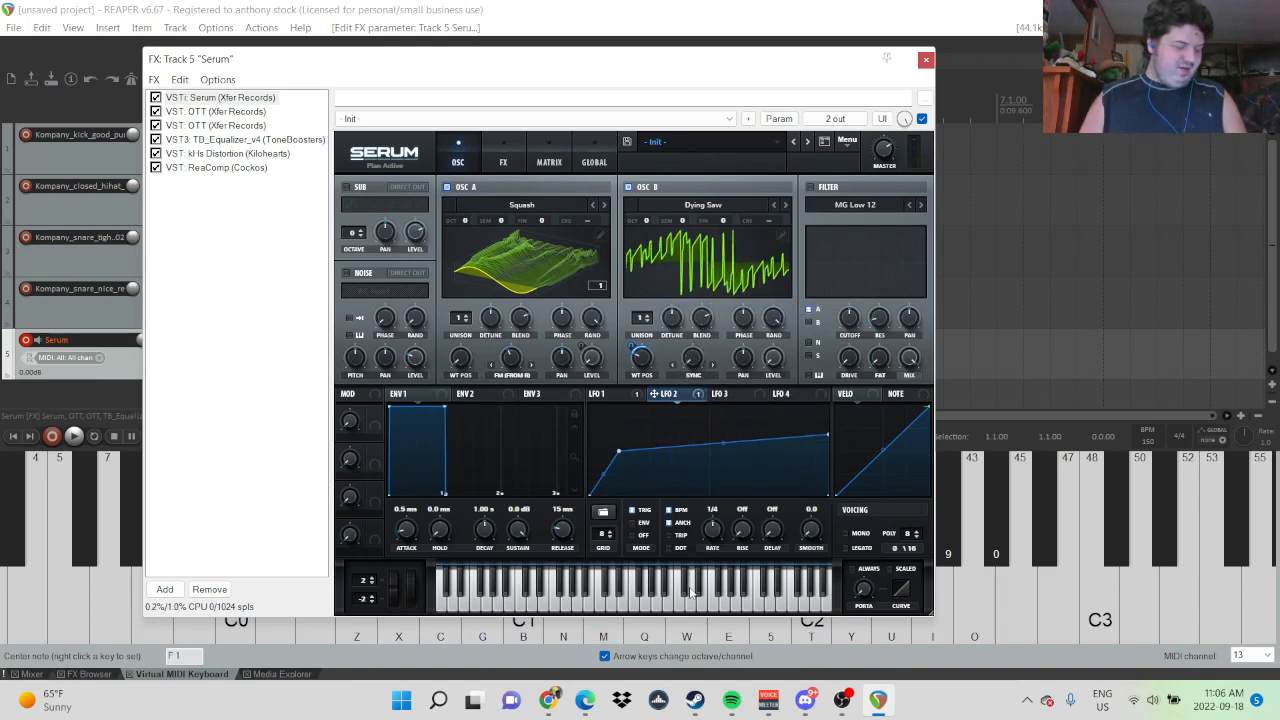
- Set oscillator B's warp mode to Bend +/- and adjust its warp amount while auditioning a note
click(691, 376)
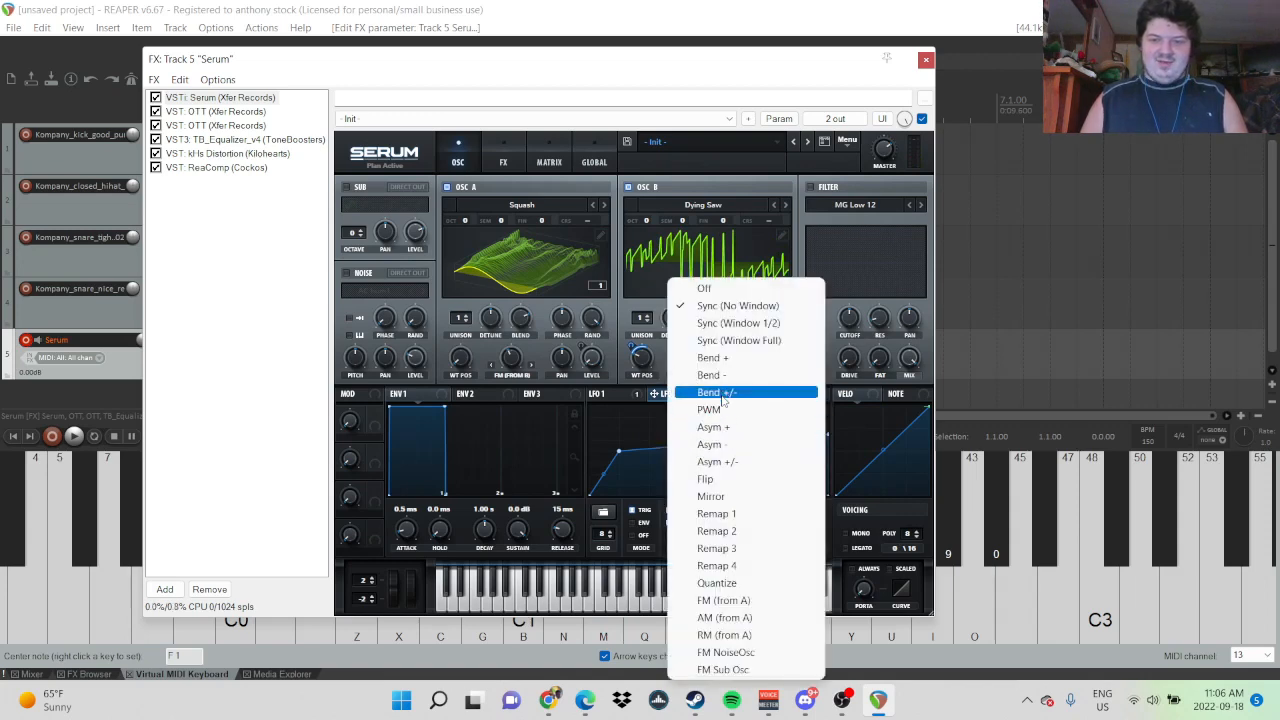
click(723, 393)
key(m)
drag(690, 362, 690, 322)
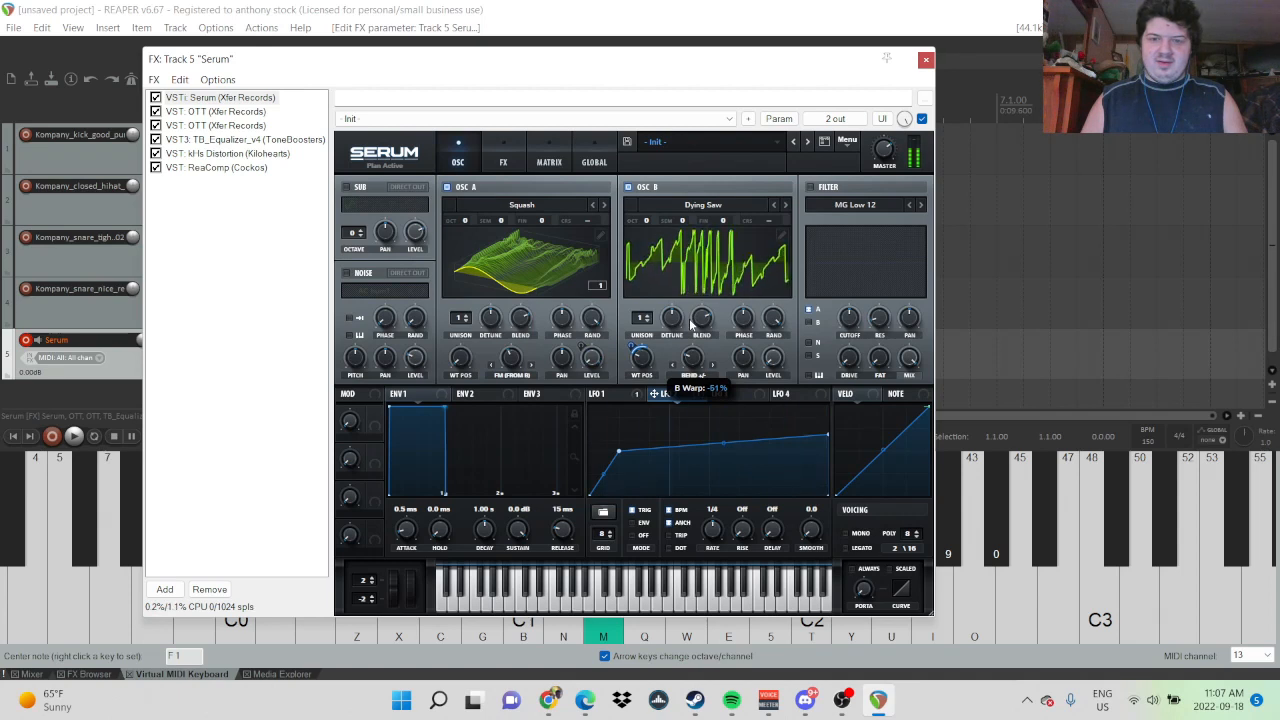
- Assign LFO 2 to oscillator B's warp amount, adjust the modulation depth and audition a note
drag(673, 399, 690, 357)
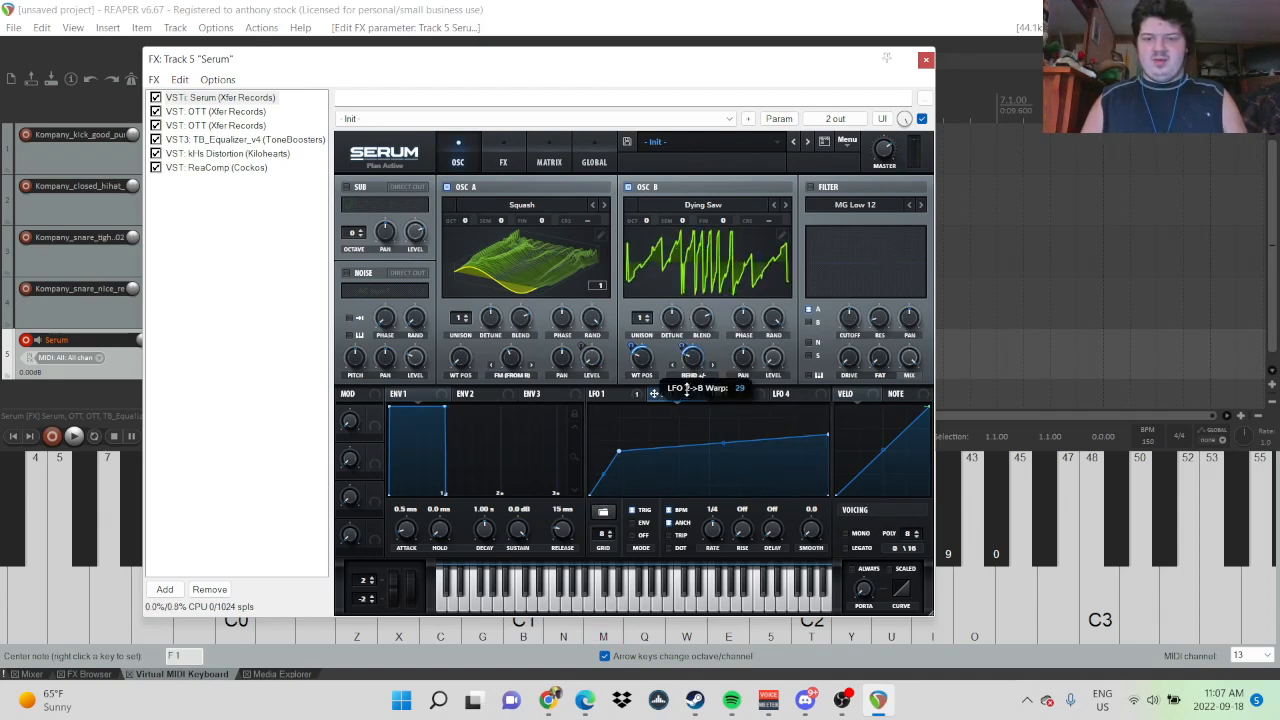
key(m)
mouse_move(688, 402)
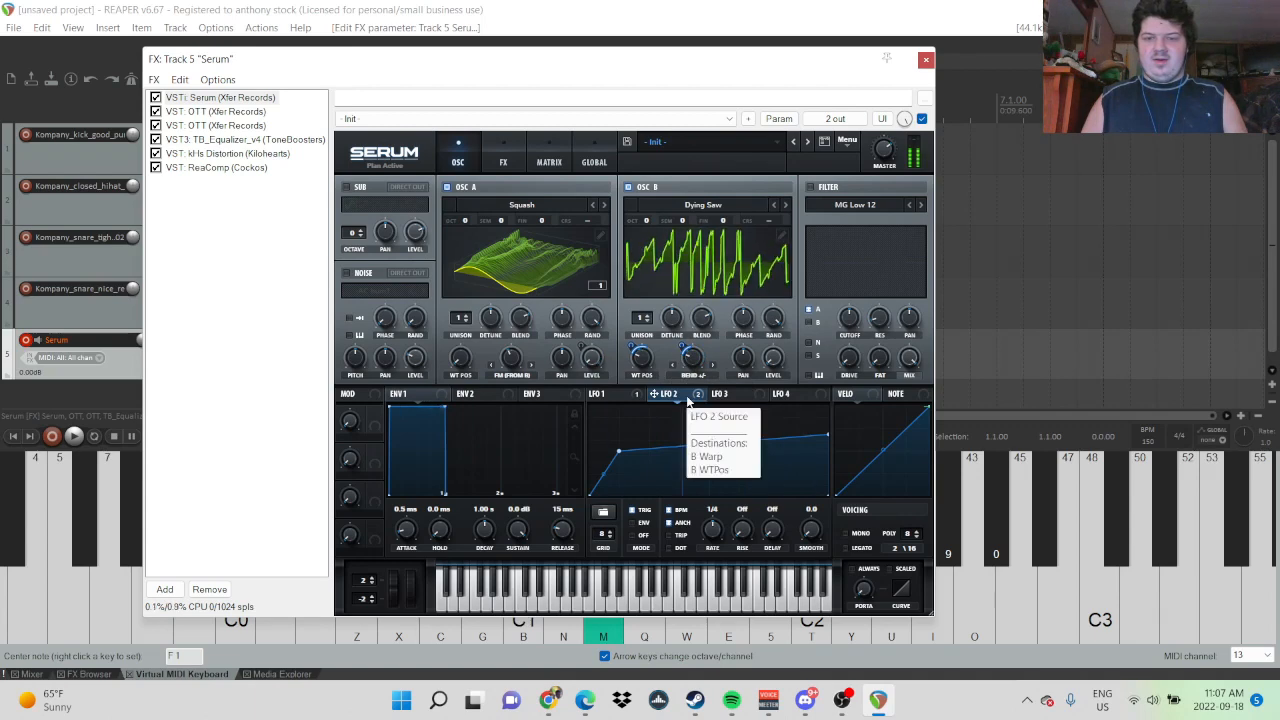
- Try oscillator B's Remap 1 warp mode with a two-hump user shape as the remap curve, and audition a note
click(691, 377)
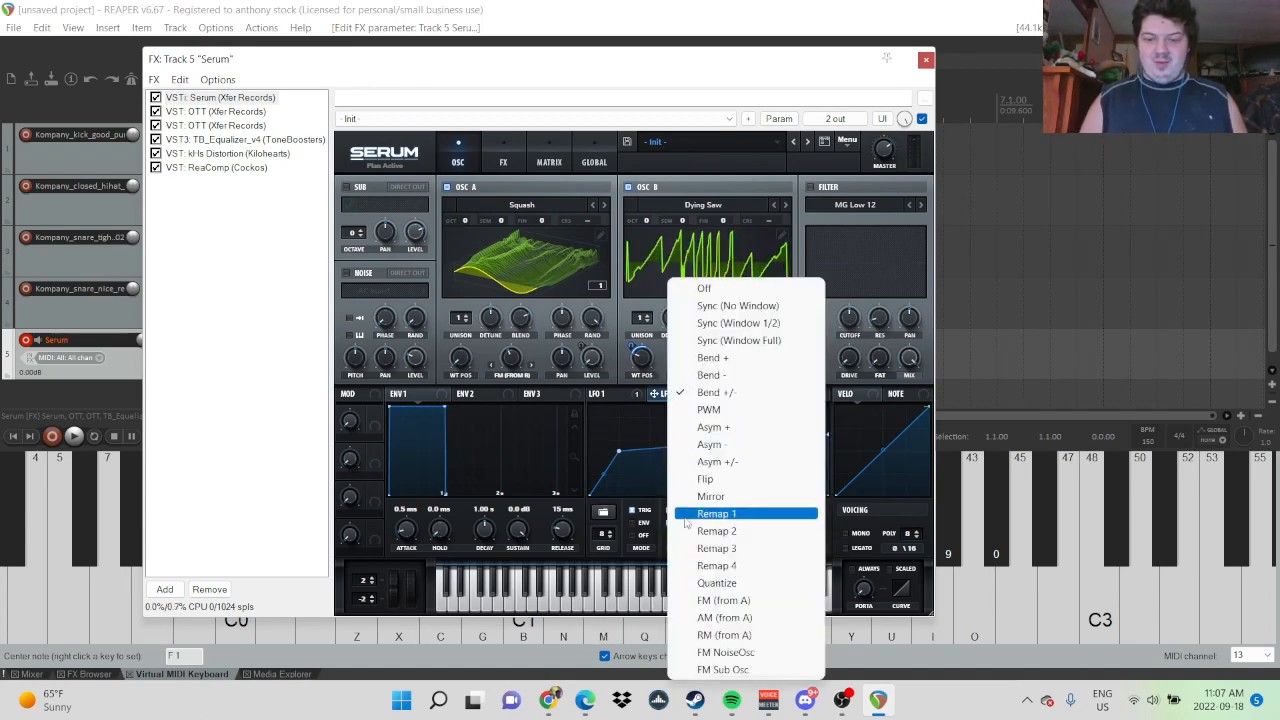
click(718, 514)
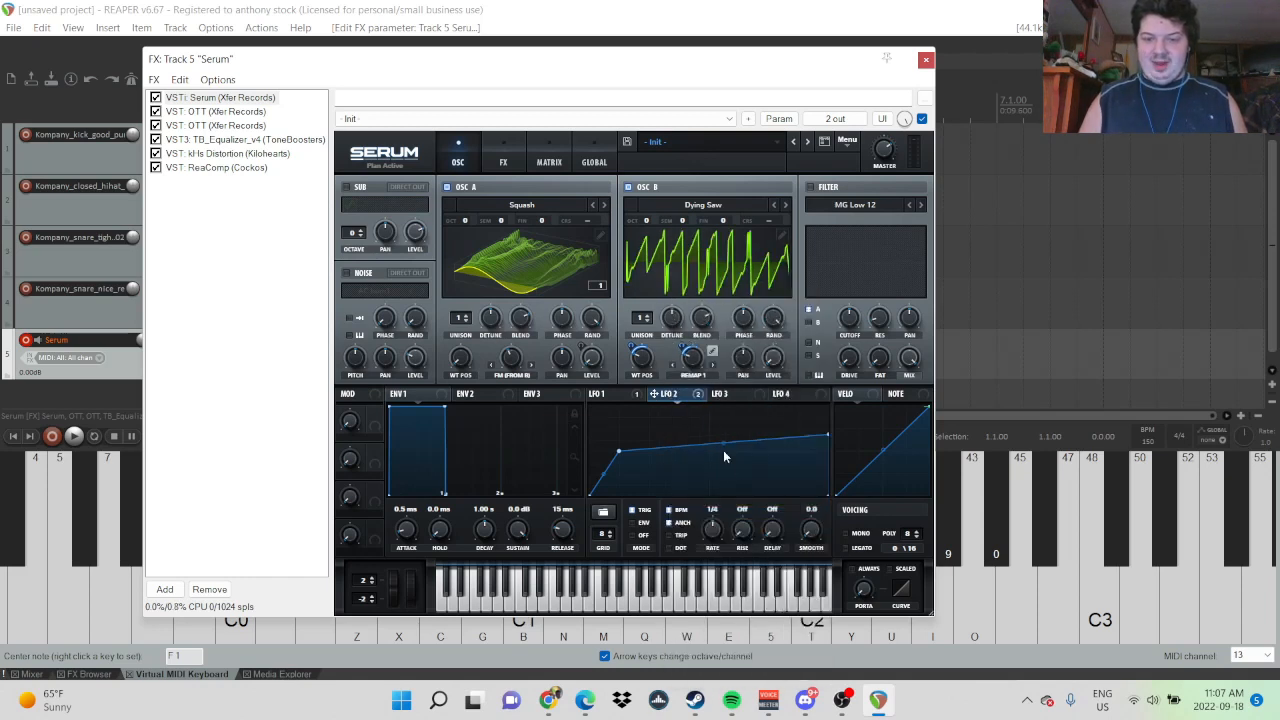
right_click(697, 360)
click(712, 352)
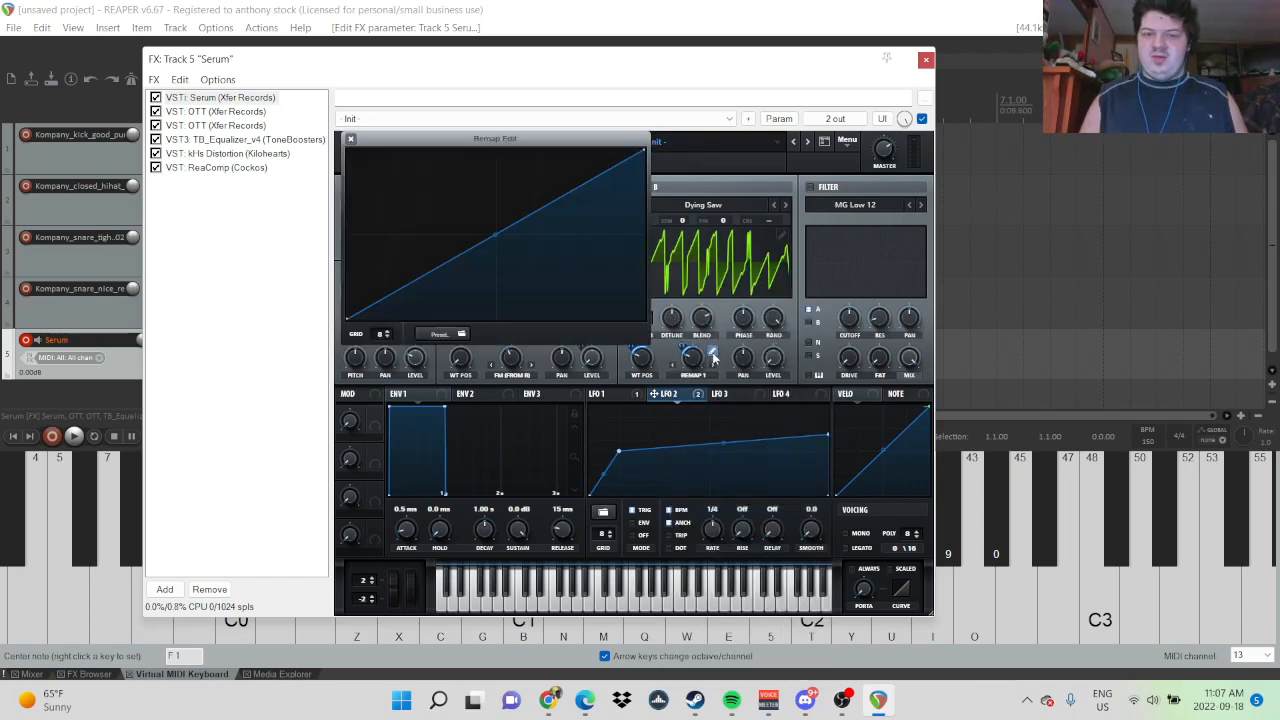
click(461, 336)
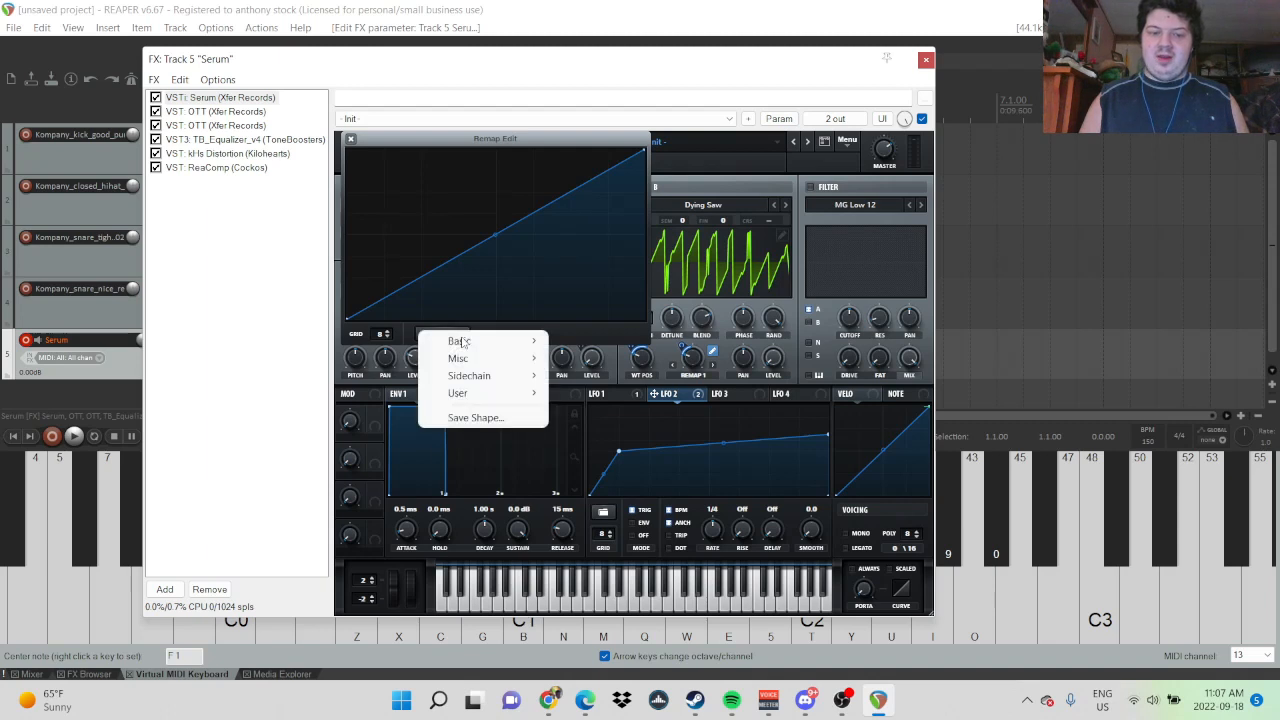
mouse_move(467, 396)
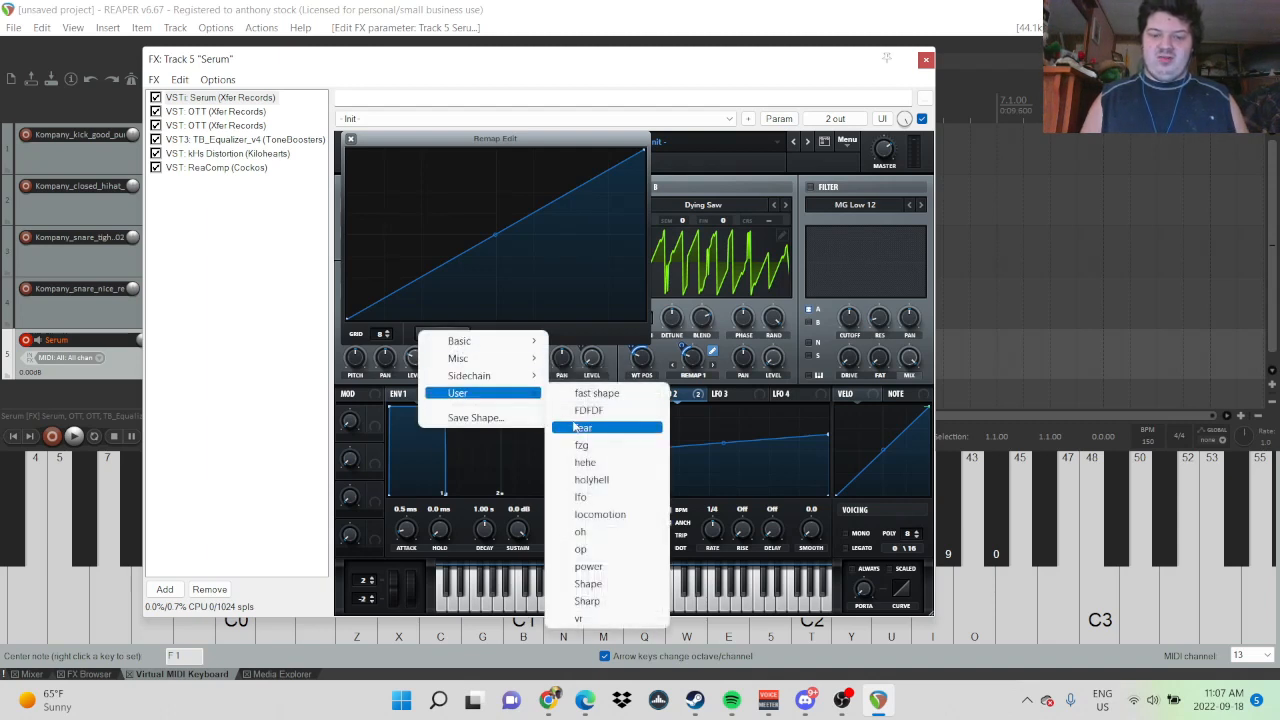
click(600, 430)
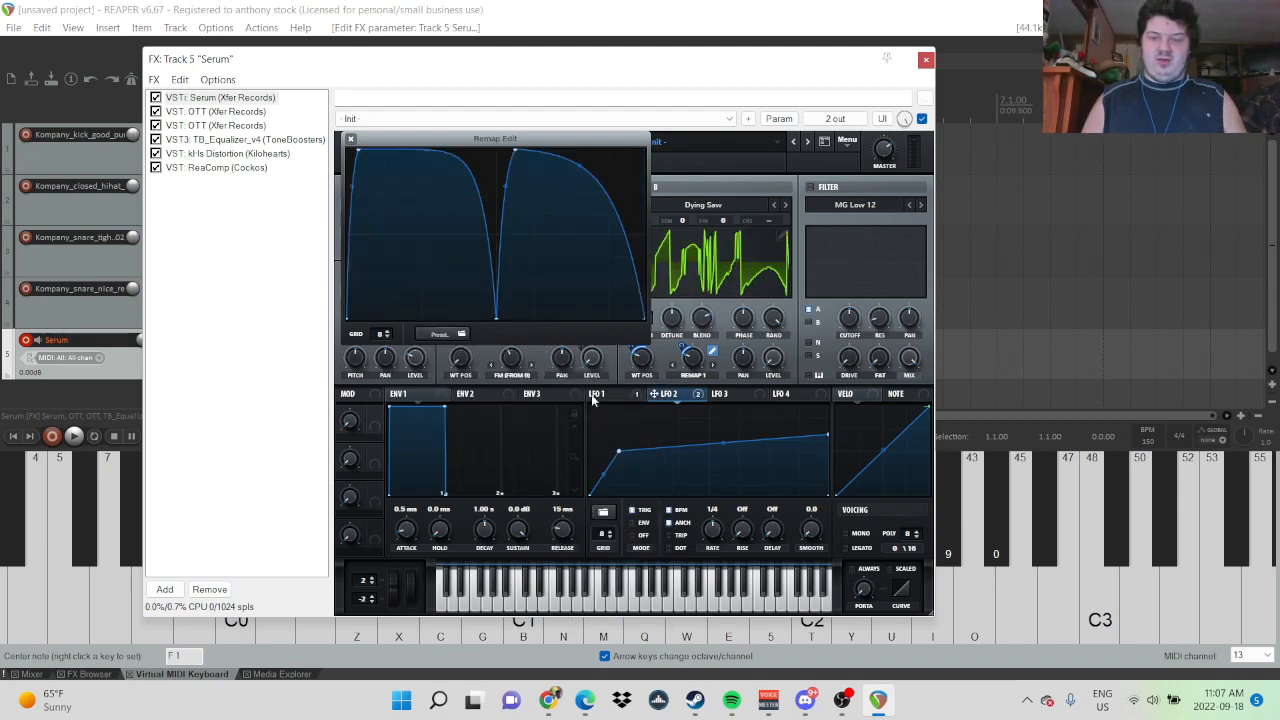
key(m)
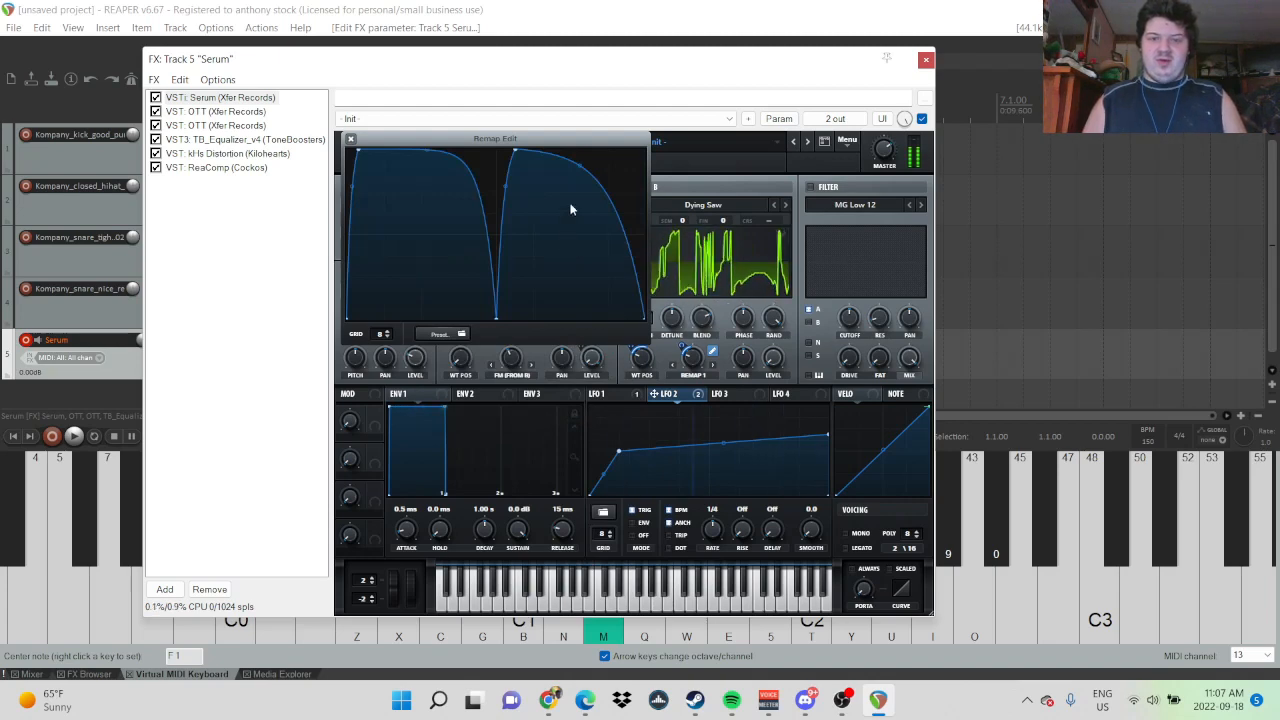
click(349, 140)
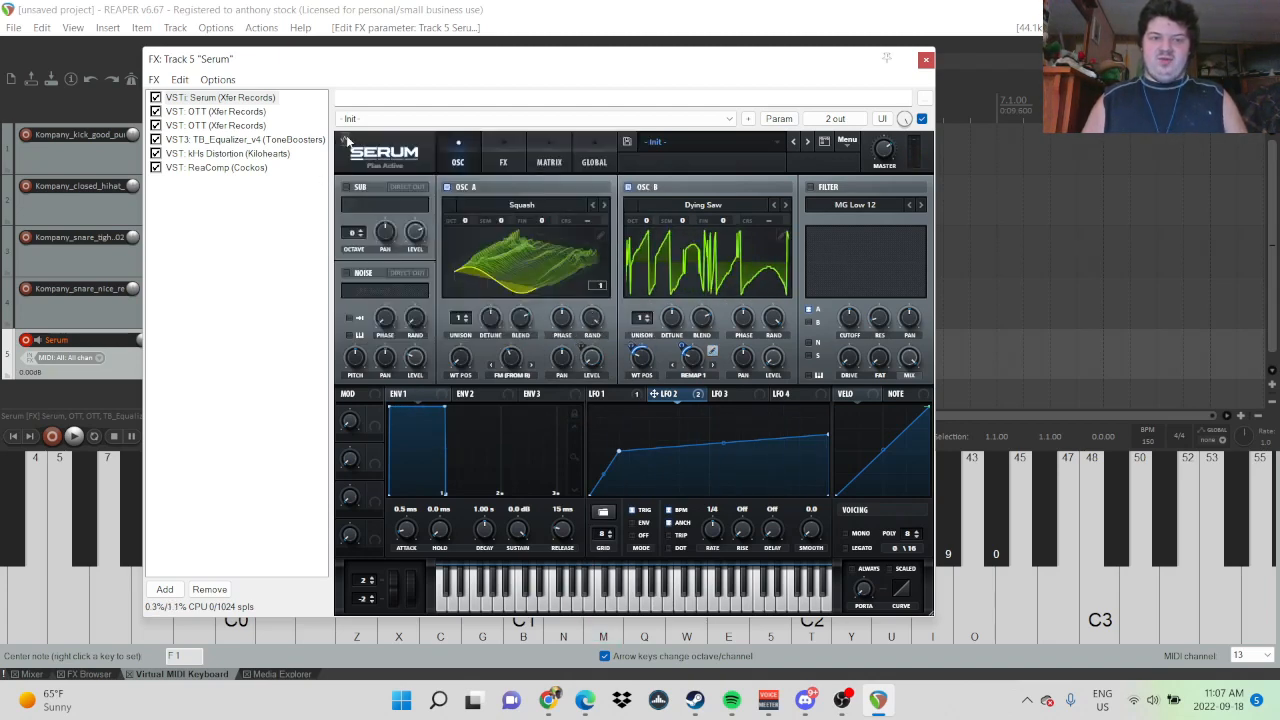
- Return oscillator B's warp mode to Bend +/- and audition a note
click(713, 380)
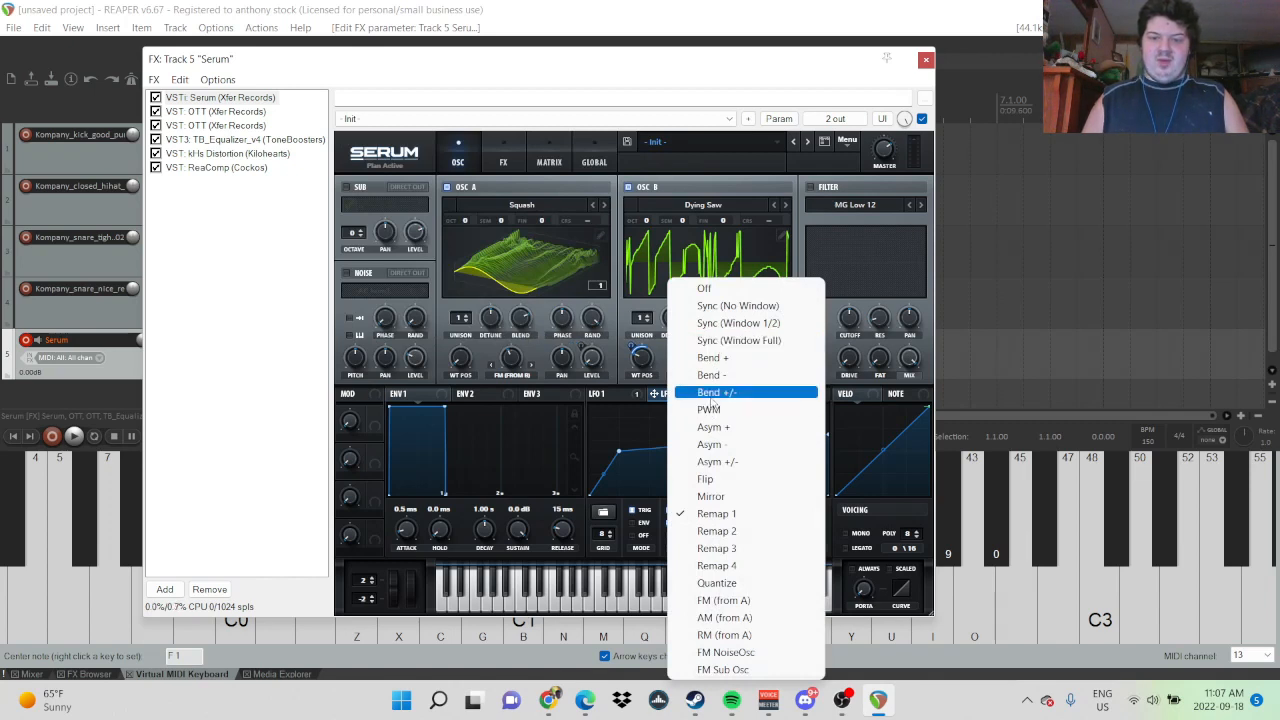
click(713, 393)
key(m)
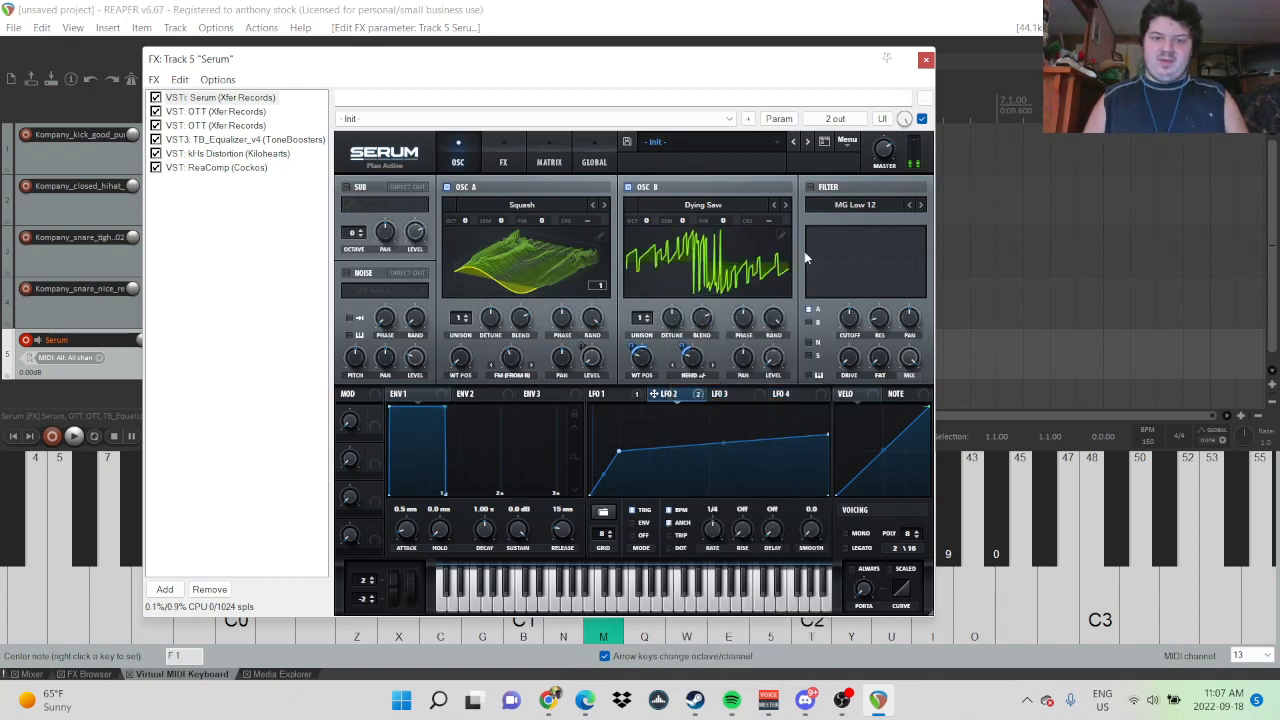
- Enable the filter and set its type to Band 12
click(810, 187)
click(843, 208)
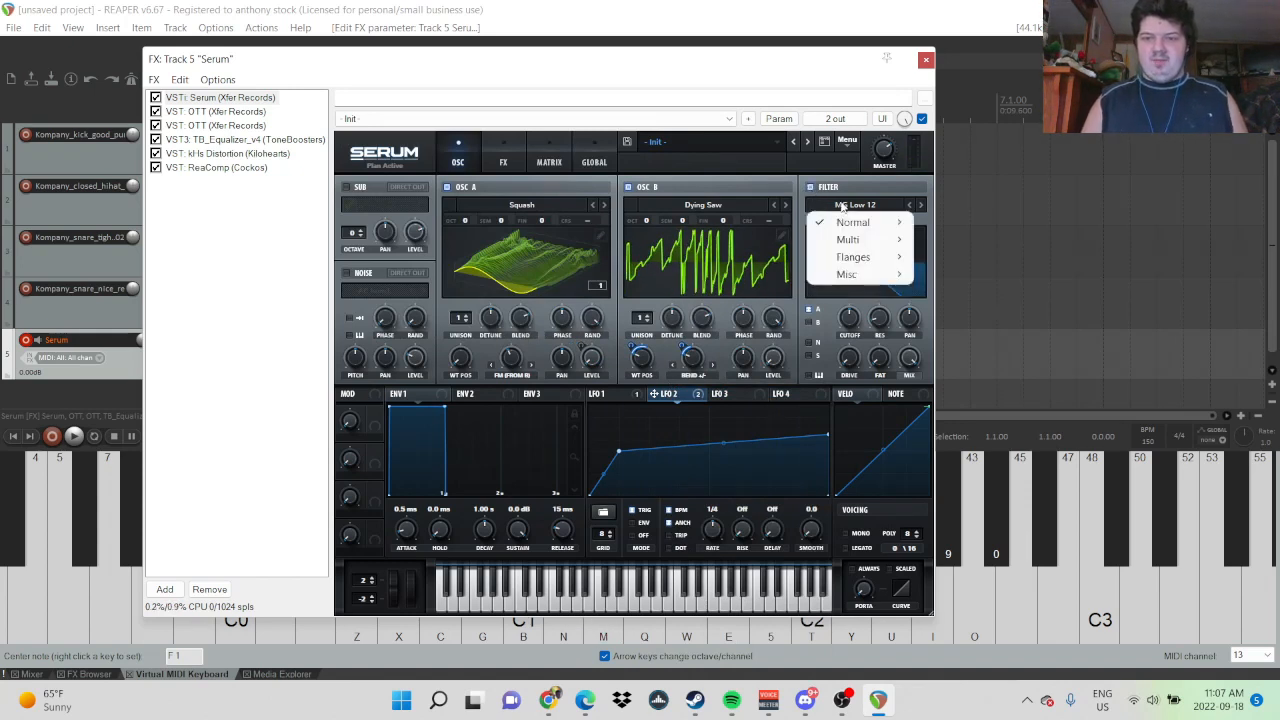
mouse_move(843, 223)
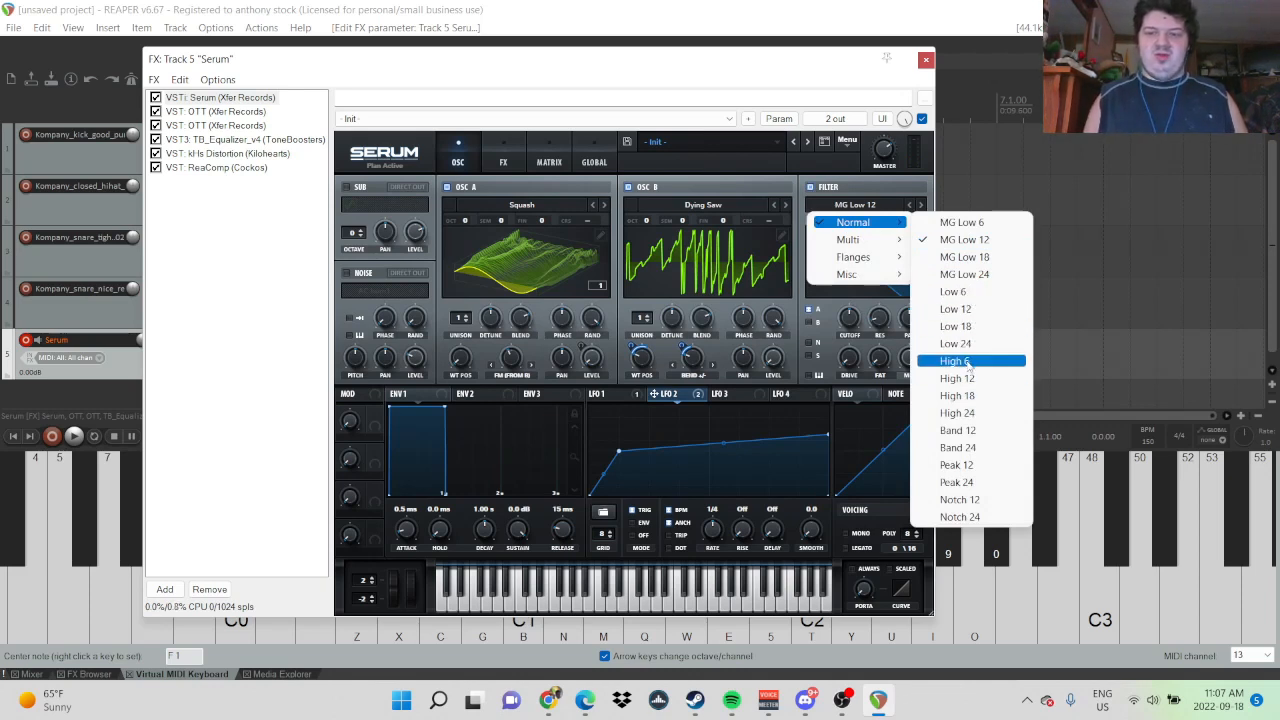
click(985, 430)
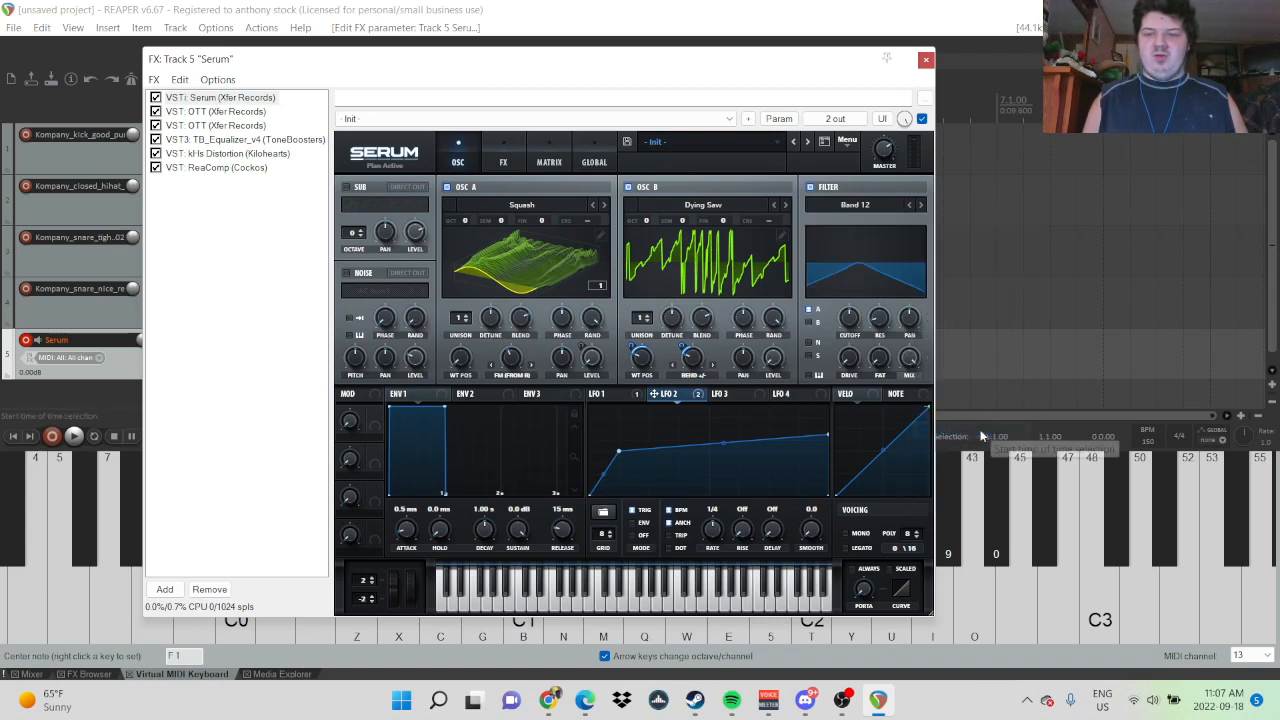
- Assign LFO 1 to the filter cutoff and lower the base cutoff while auditioning a note
click(618, 400)
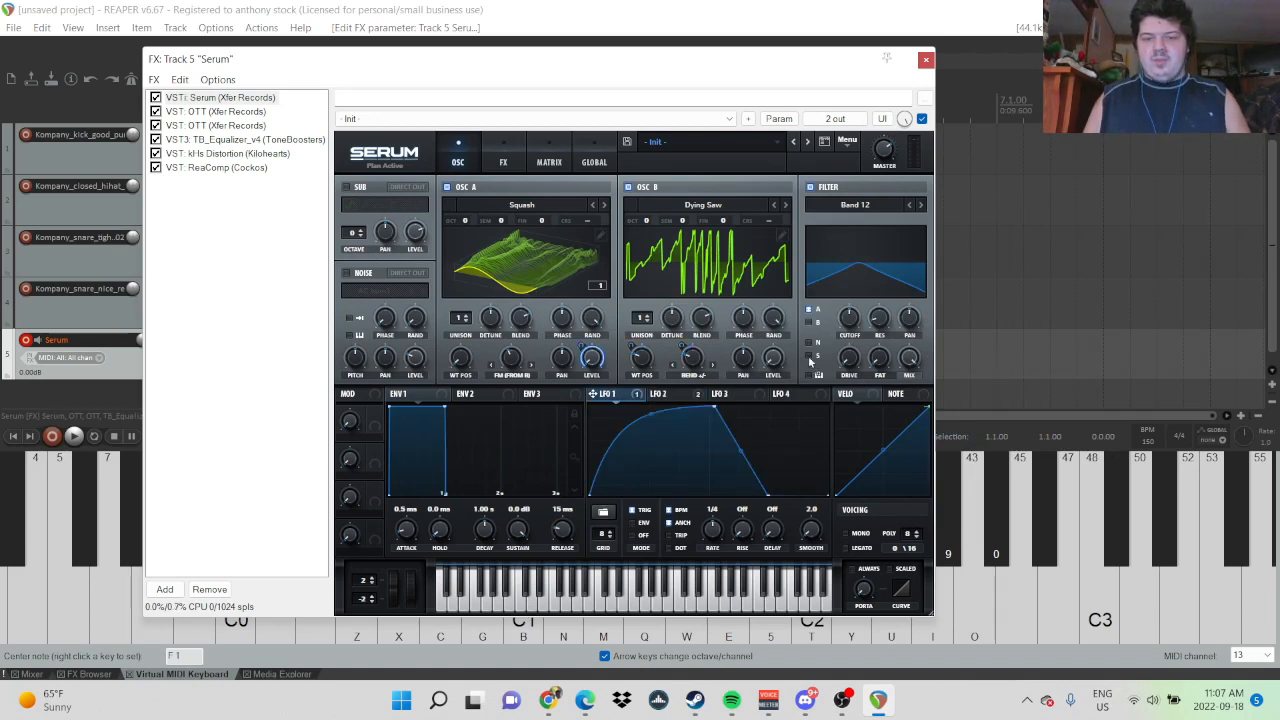
drag(848, 327, 846, 320)
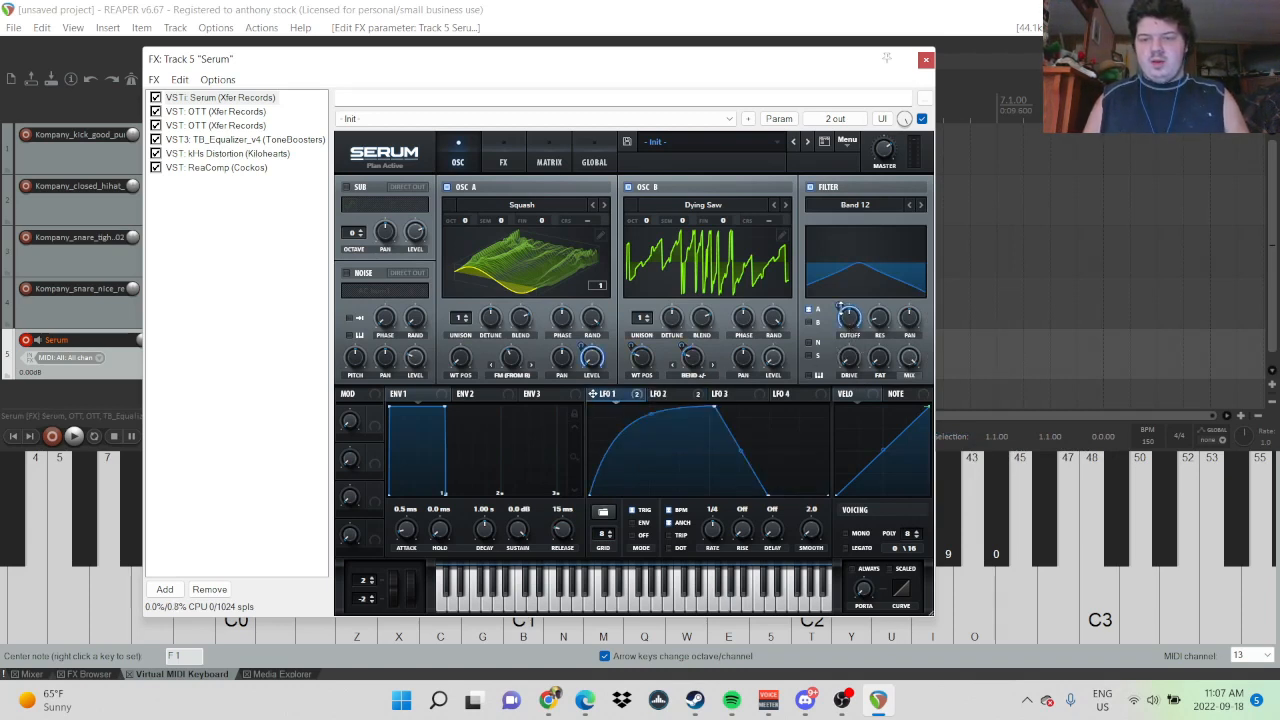
key(m)
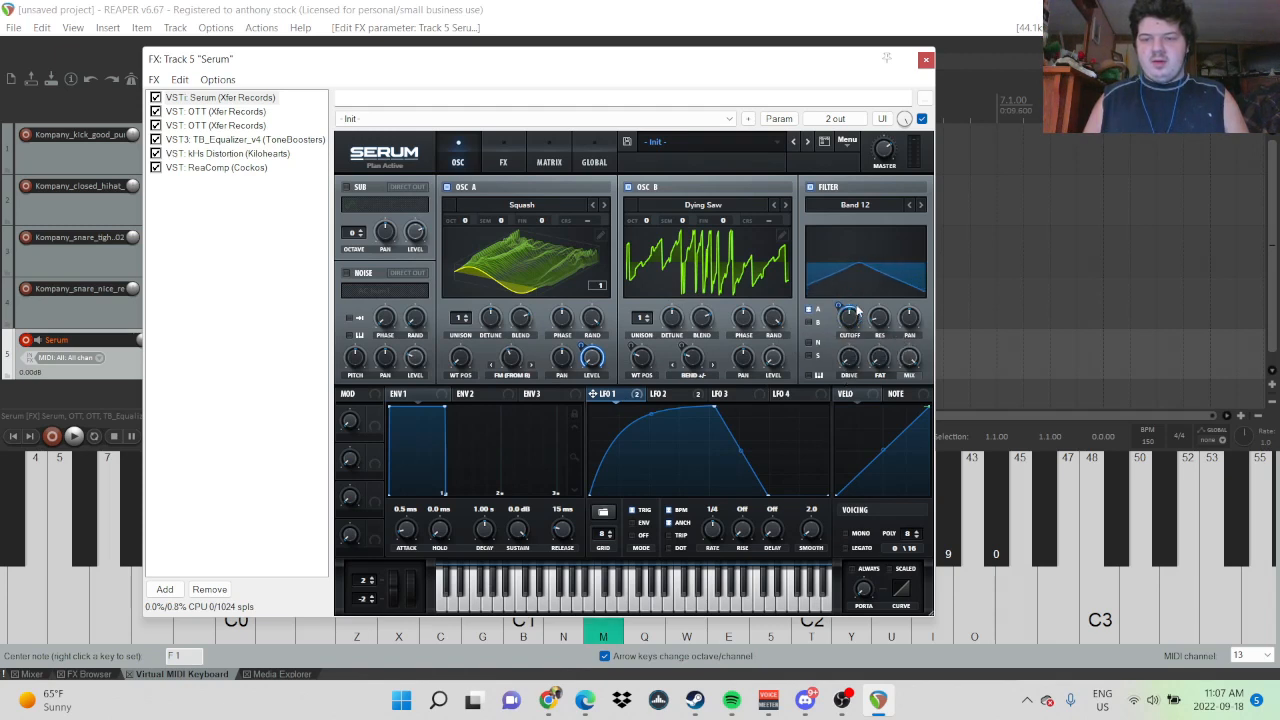
drag(856, 314, 880, 283)
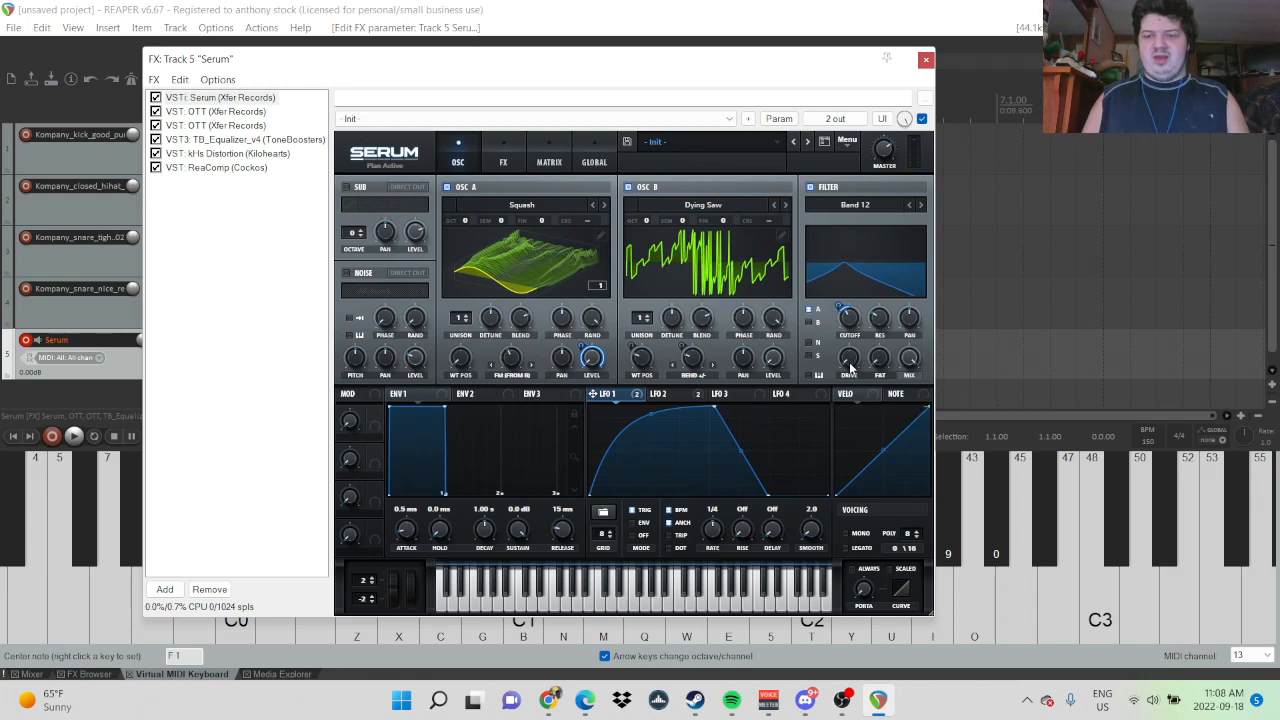
- Raise the filter's drive and try out its Fat amount with a note, leaving Fat at 0%
drag(851, 370, 849, 318)
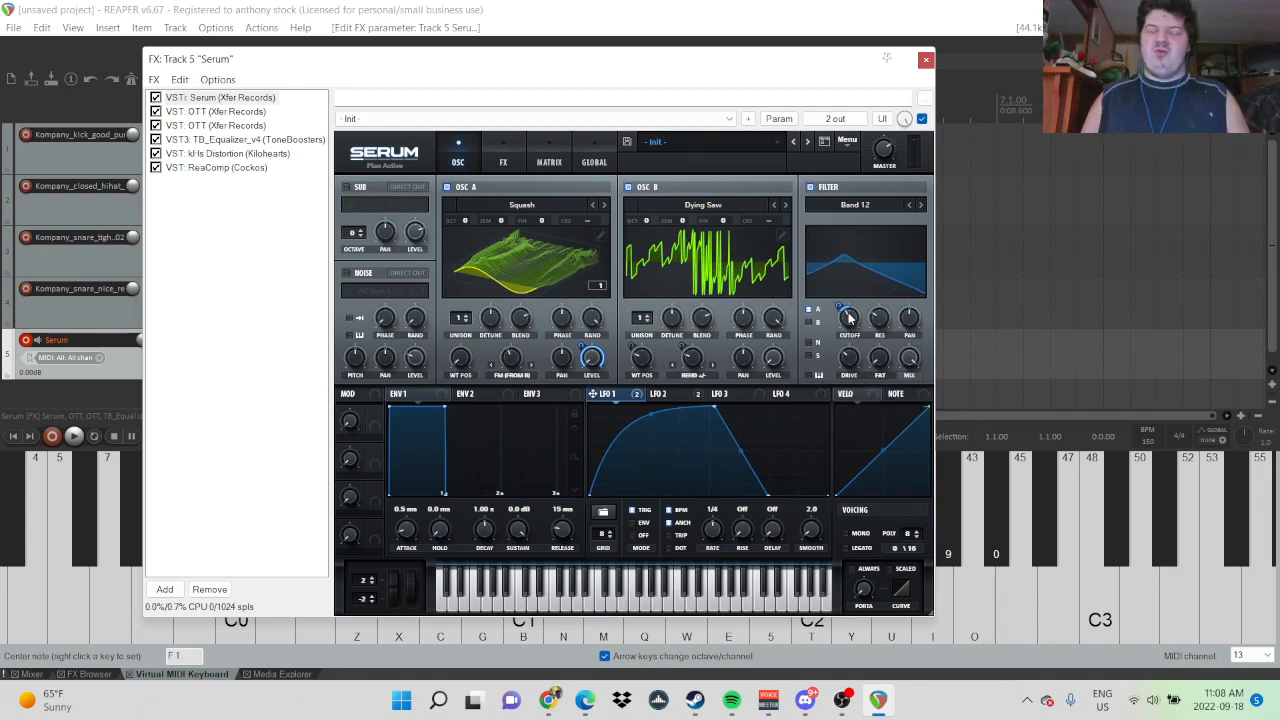
key(m)
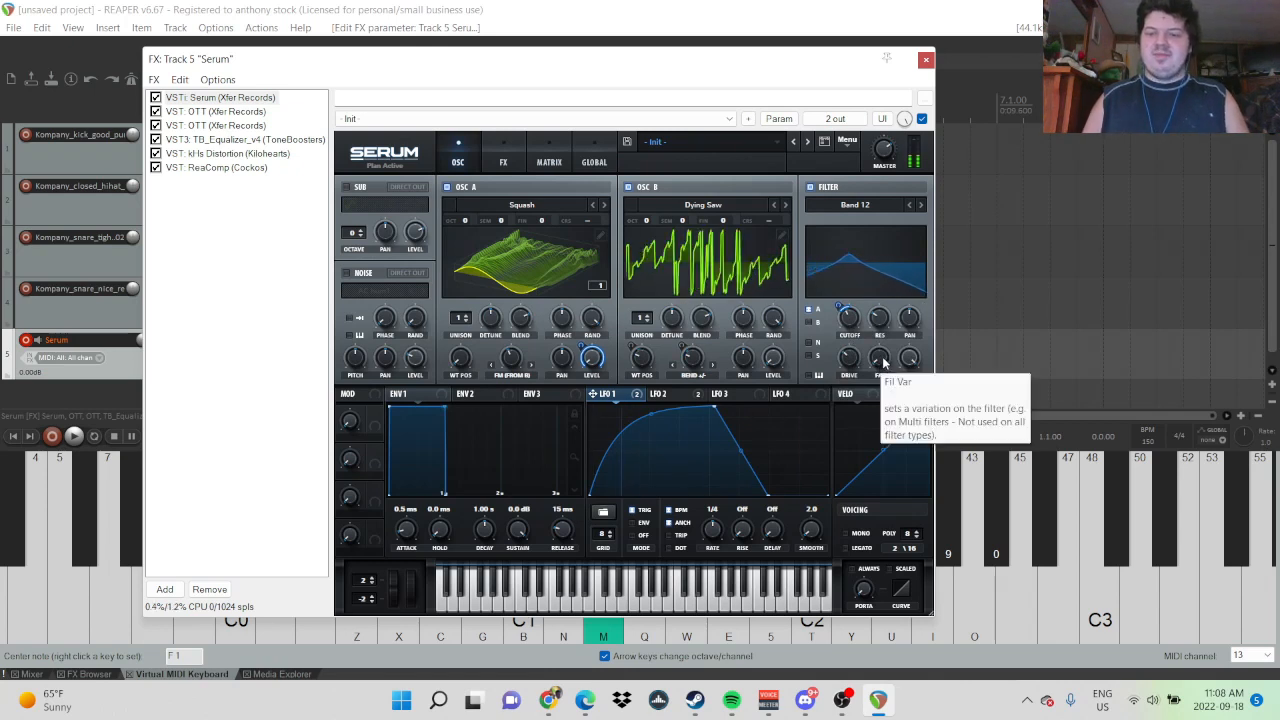
drag(884, 362, 885, 287)
key(m)
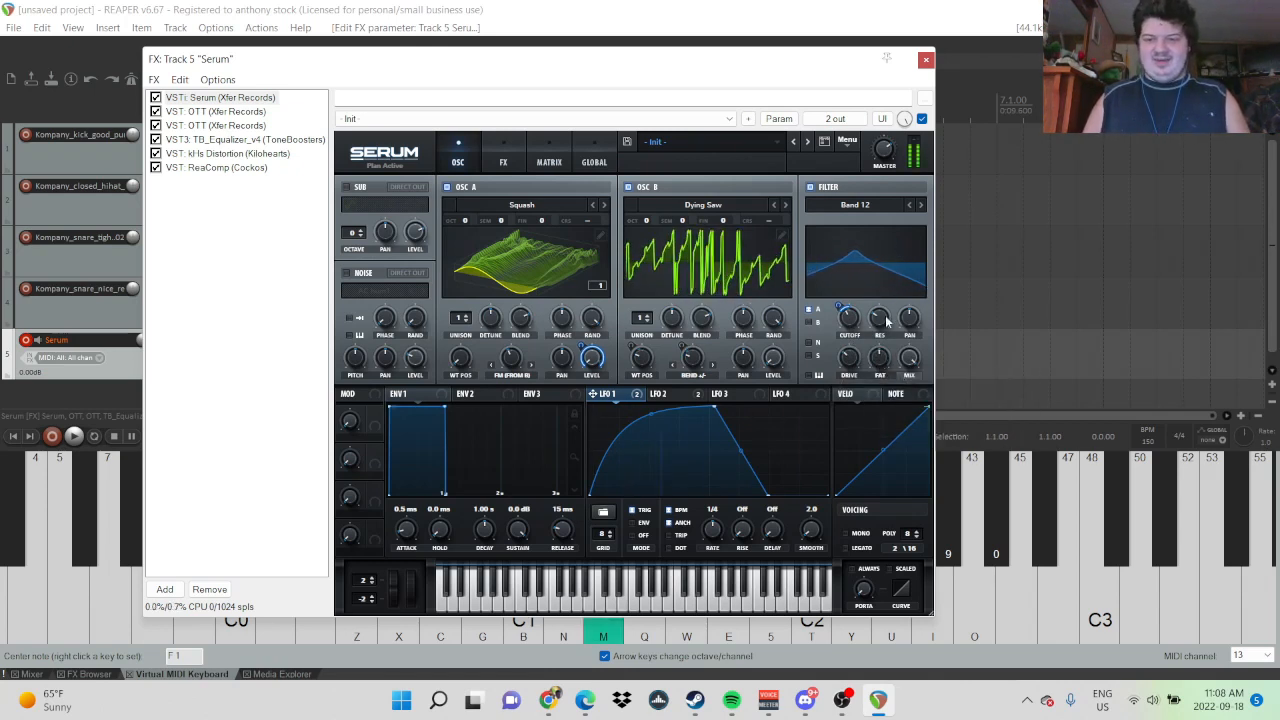
drag(886, 363, 882, 451)
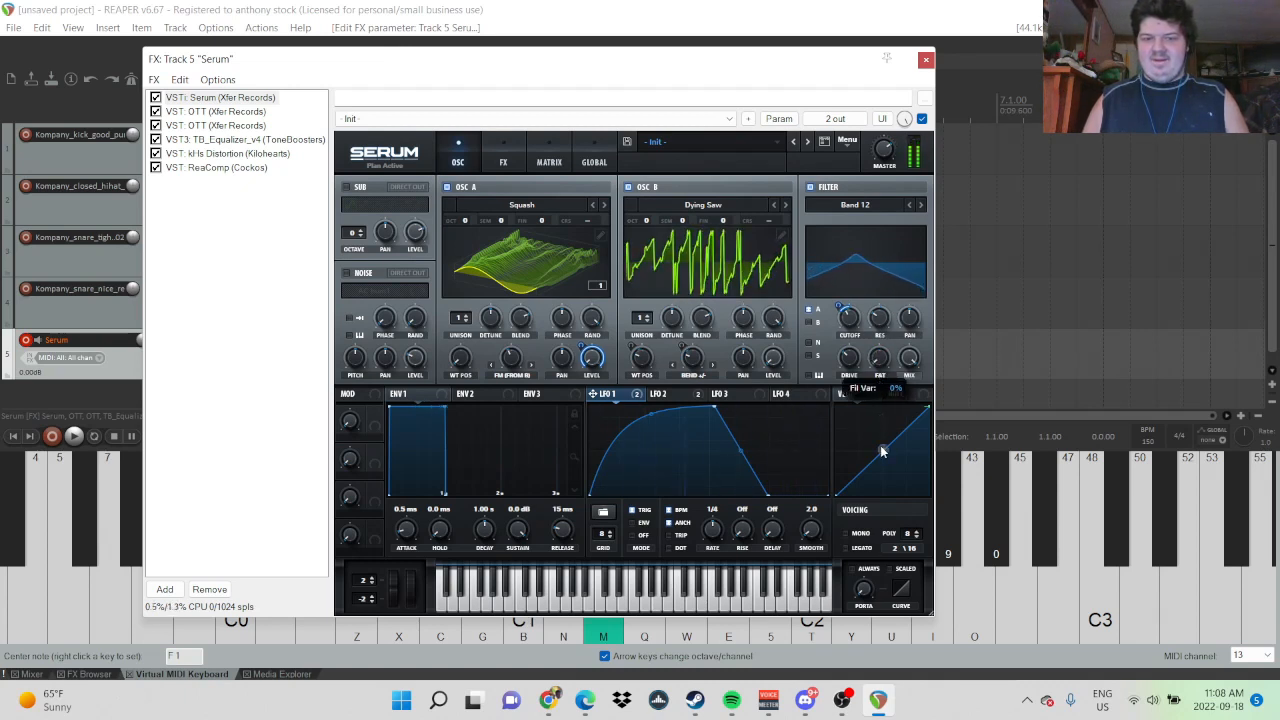
- Assign LFO 2 to oscillator A's wavetable position and adjust the modulation amount while auditioning a note
click(699, 397)
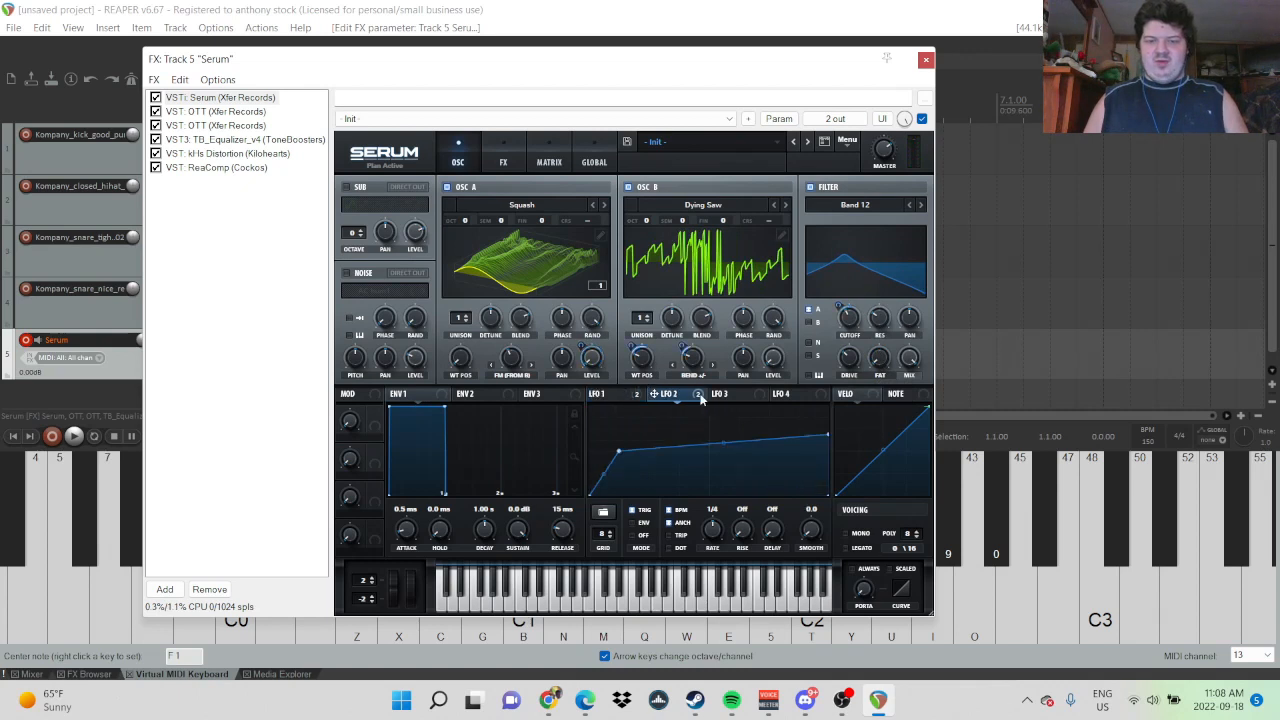
drag(700, 397, 460, 356)
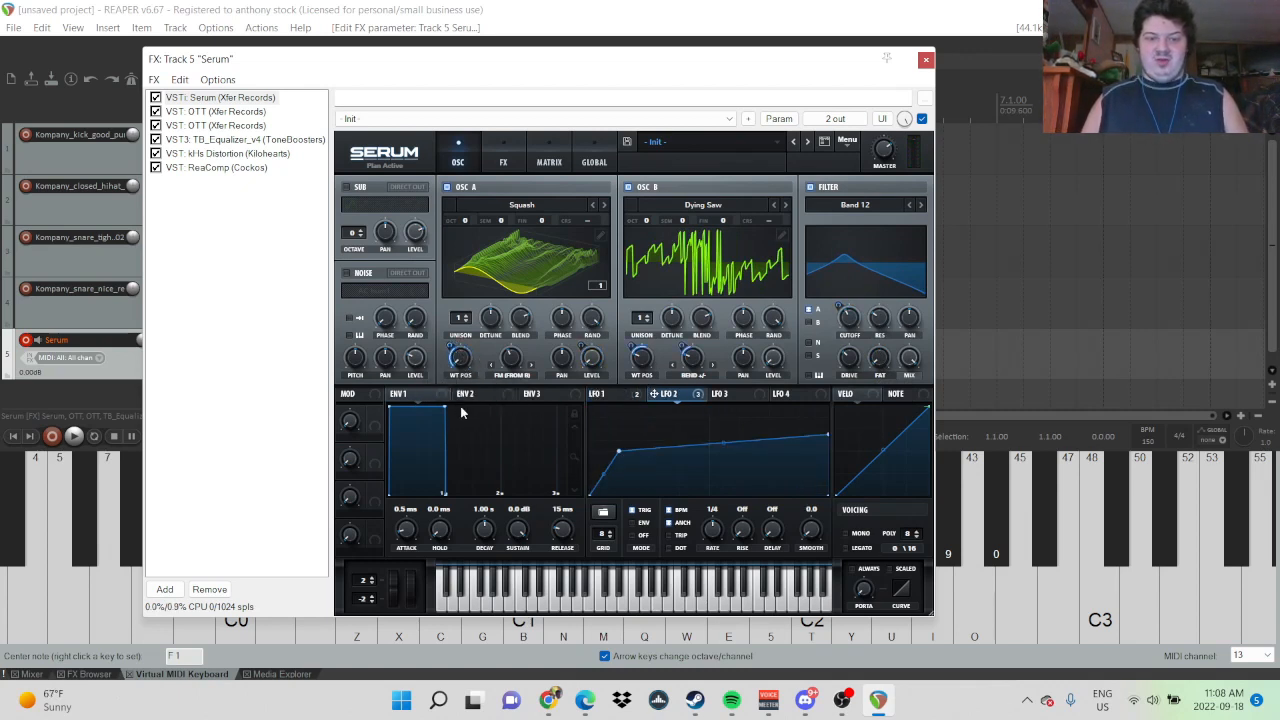
key(m)
drag(450, 346, 450, 328)
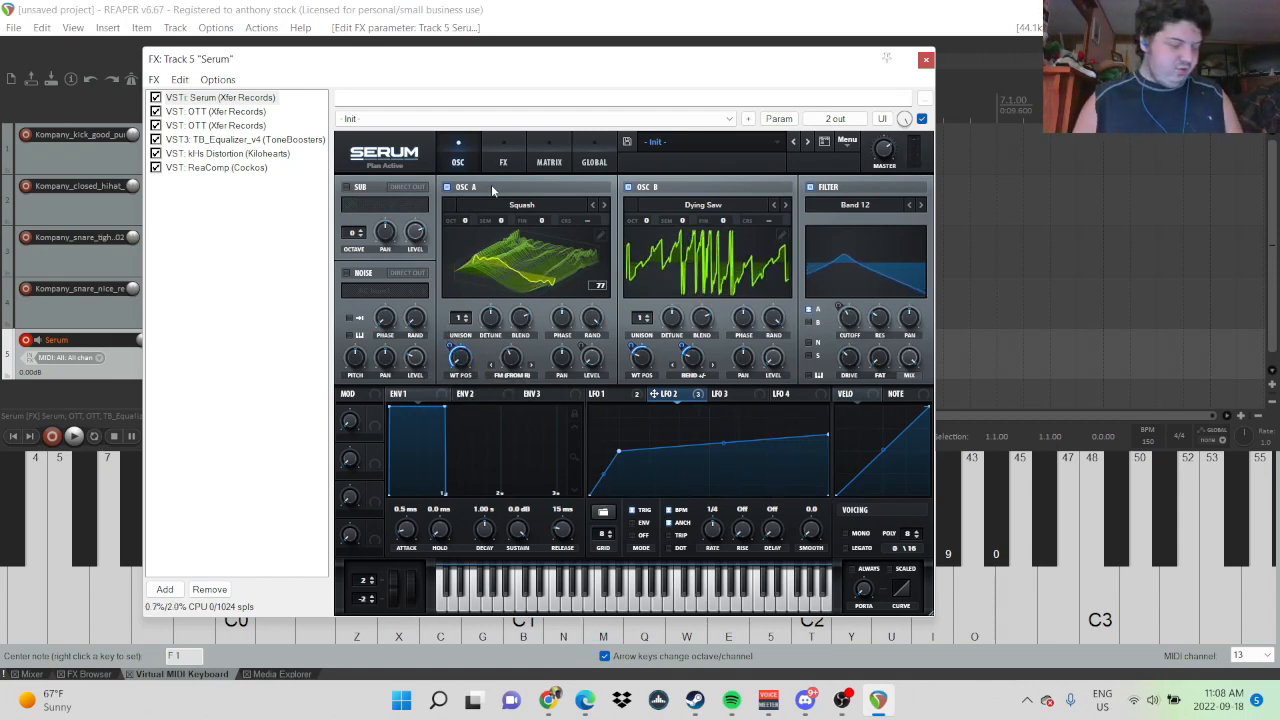
- Enable the Hyper/Dimension effect and set the Hyper mix to 0%
click(503, 152)
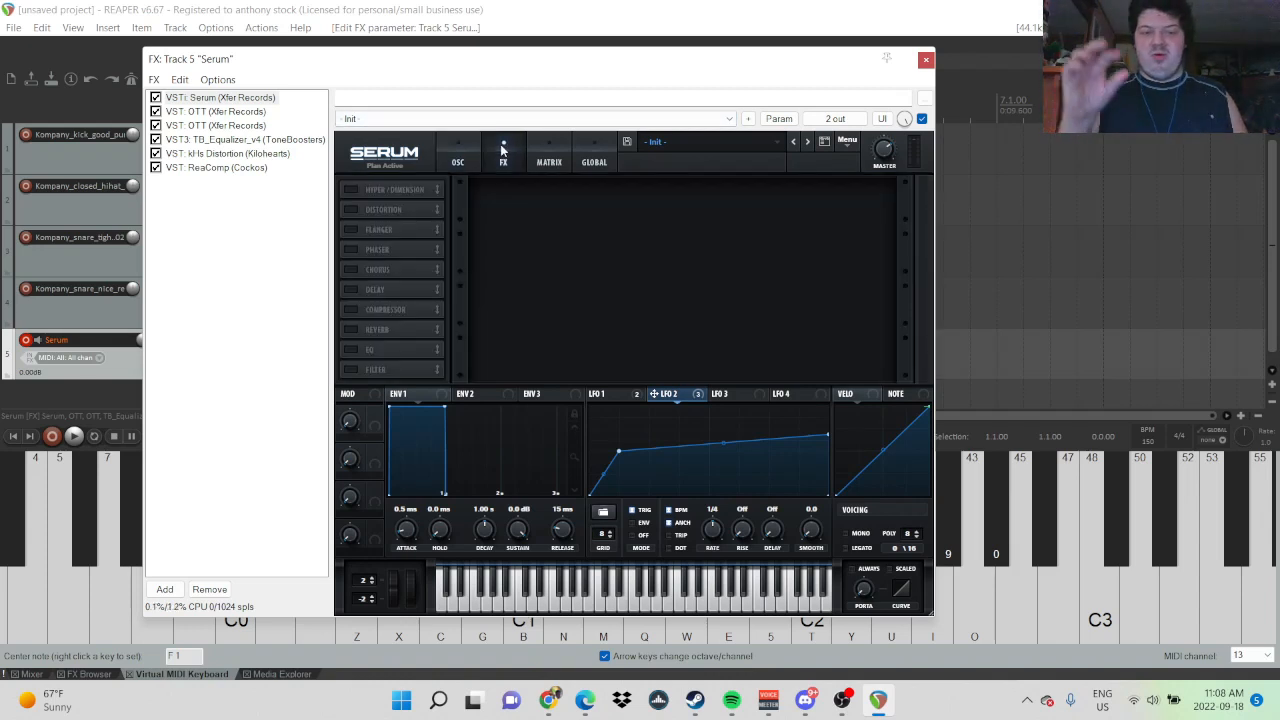
click(350, 190)
click(350, 190)
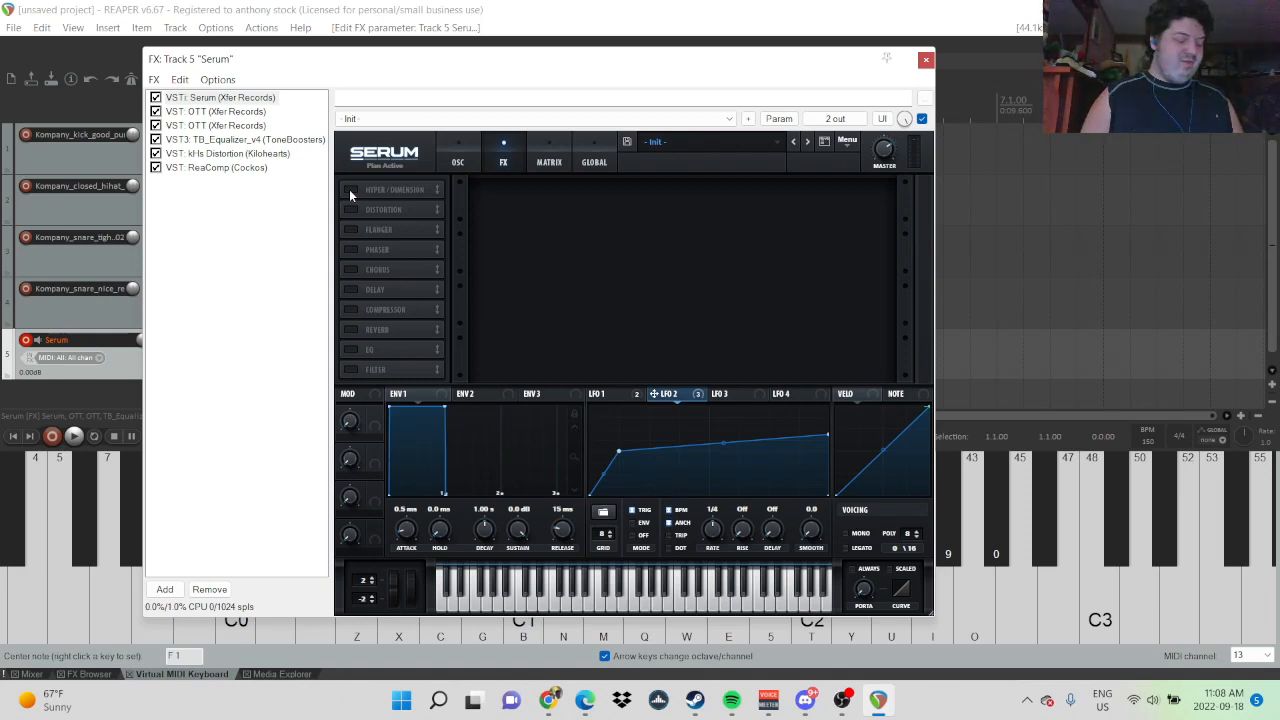
click(350, 189)
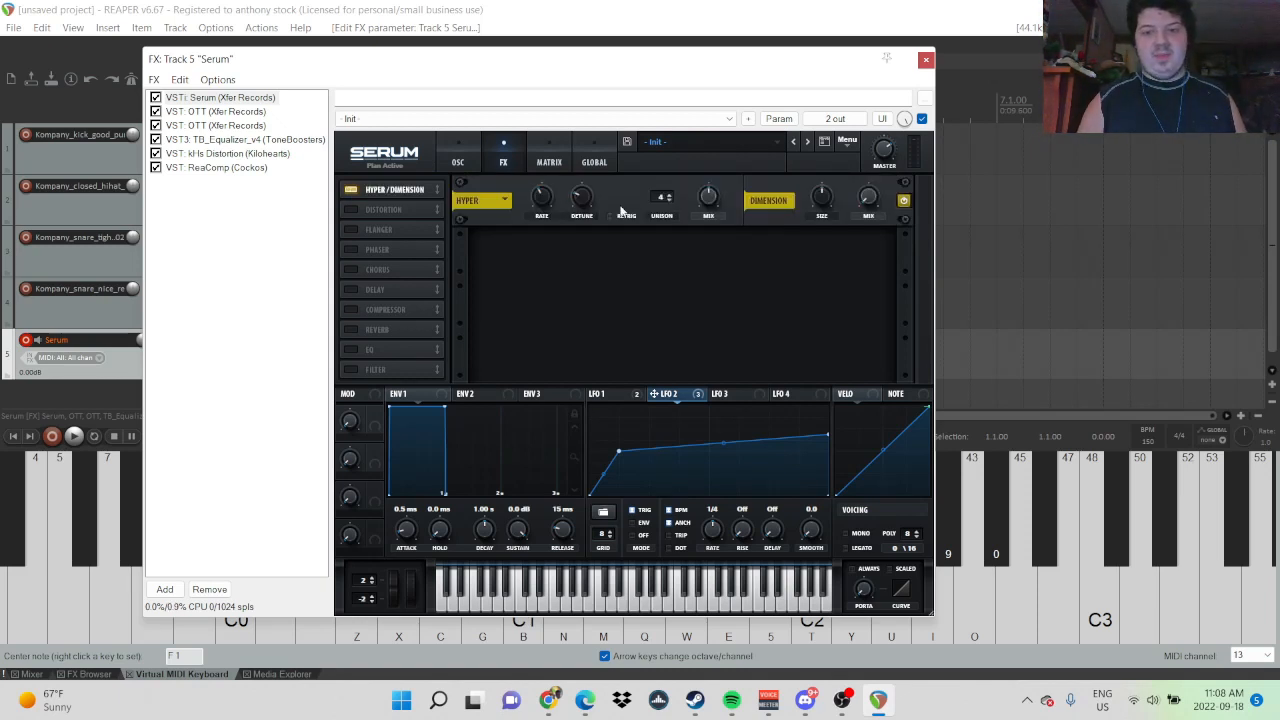
drag(713, 203, 690, 286)
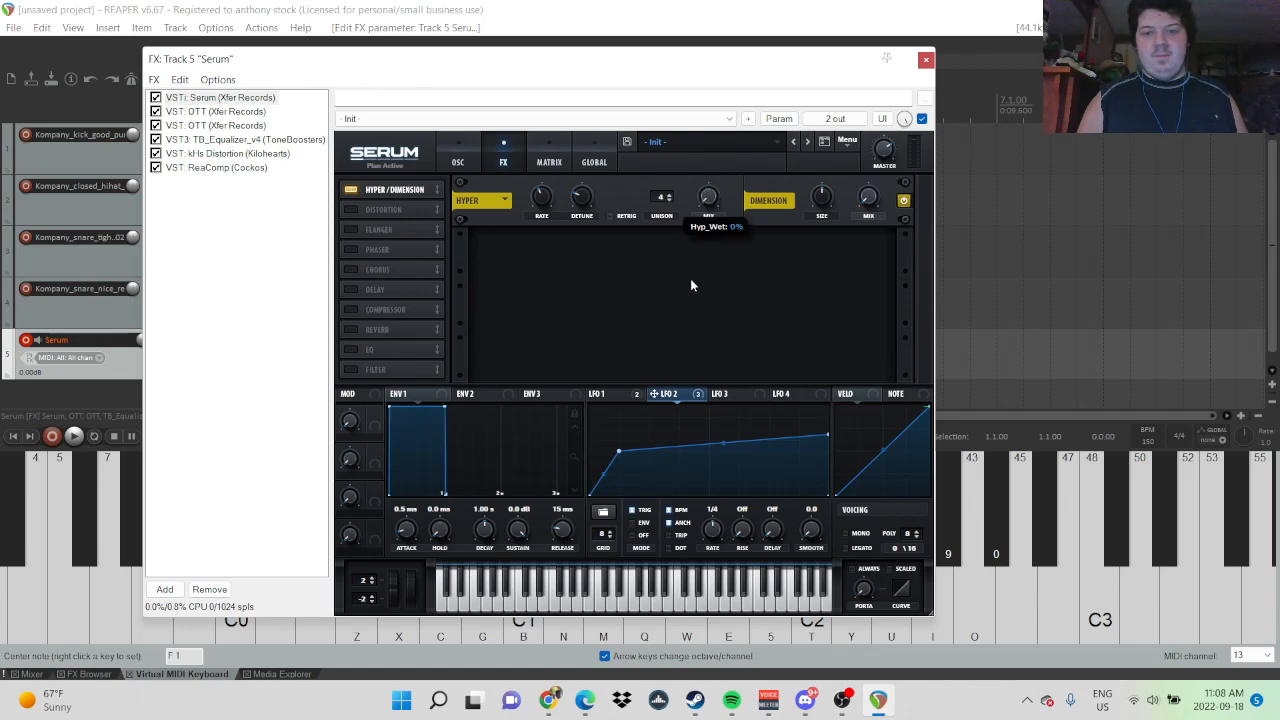
- Set the Hyper rate to 0% and assign LFO 1 to the Hyper mix
drag(815, 197, 811, 238)
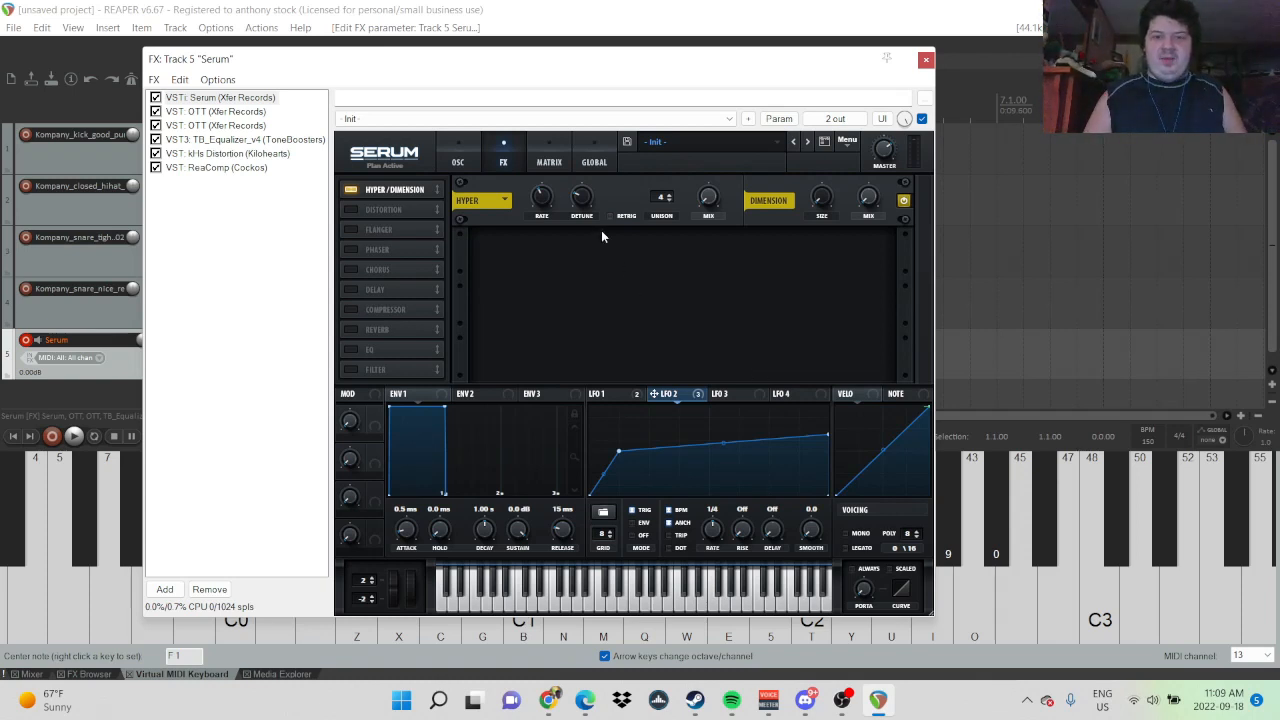
drag(543, 201, 552, 363)
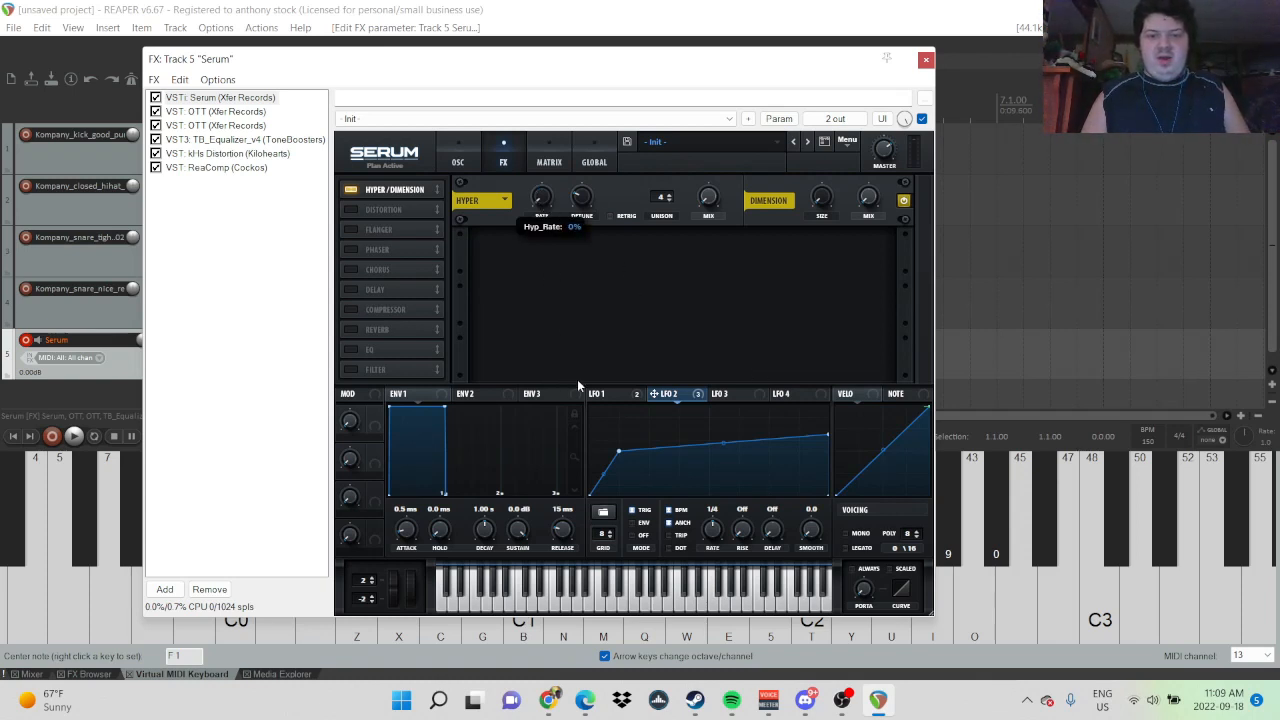
drag(721, 203, 698, 228)
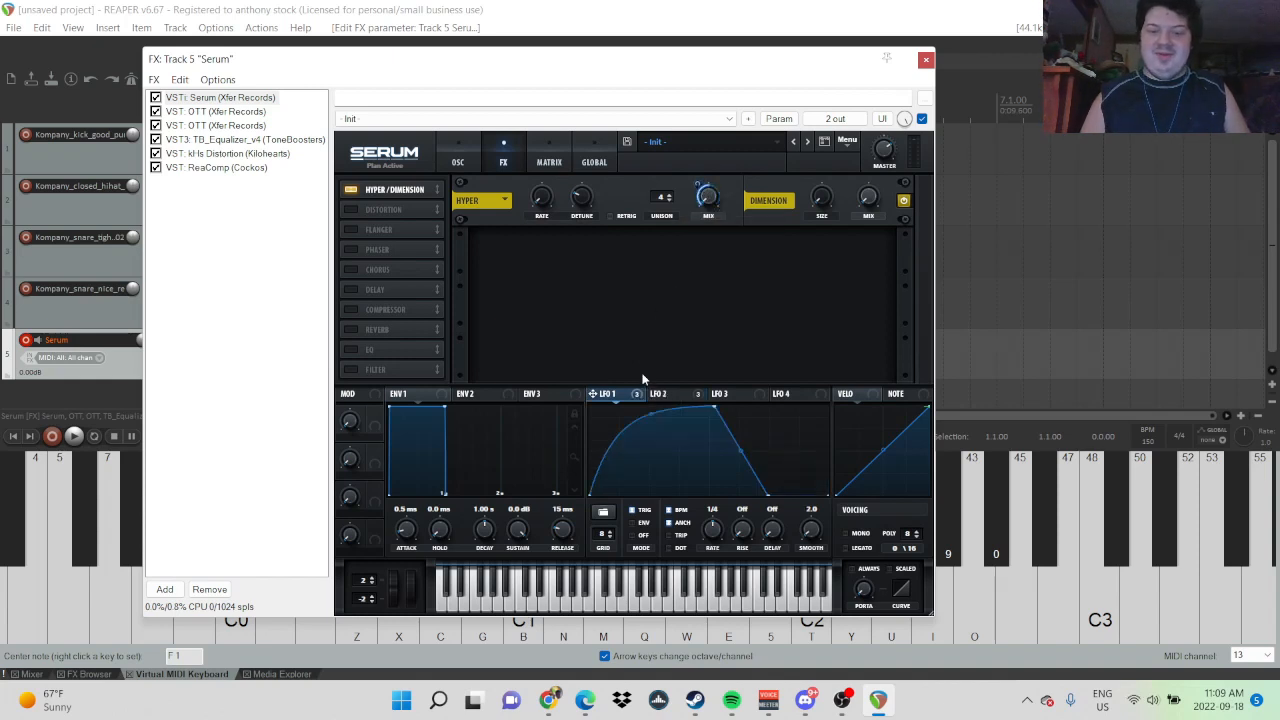
- Assign LFO 1 to the Dimension mix, lower the modulation amount to about 46, and audition a note
drag(623, 391, 868, 197)
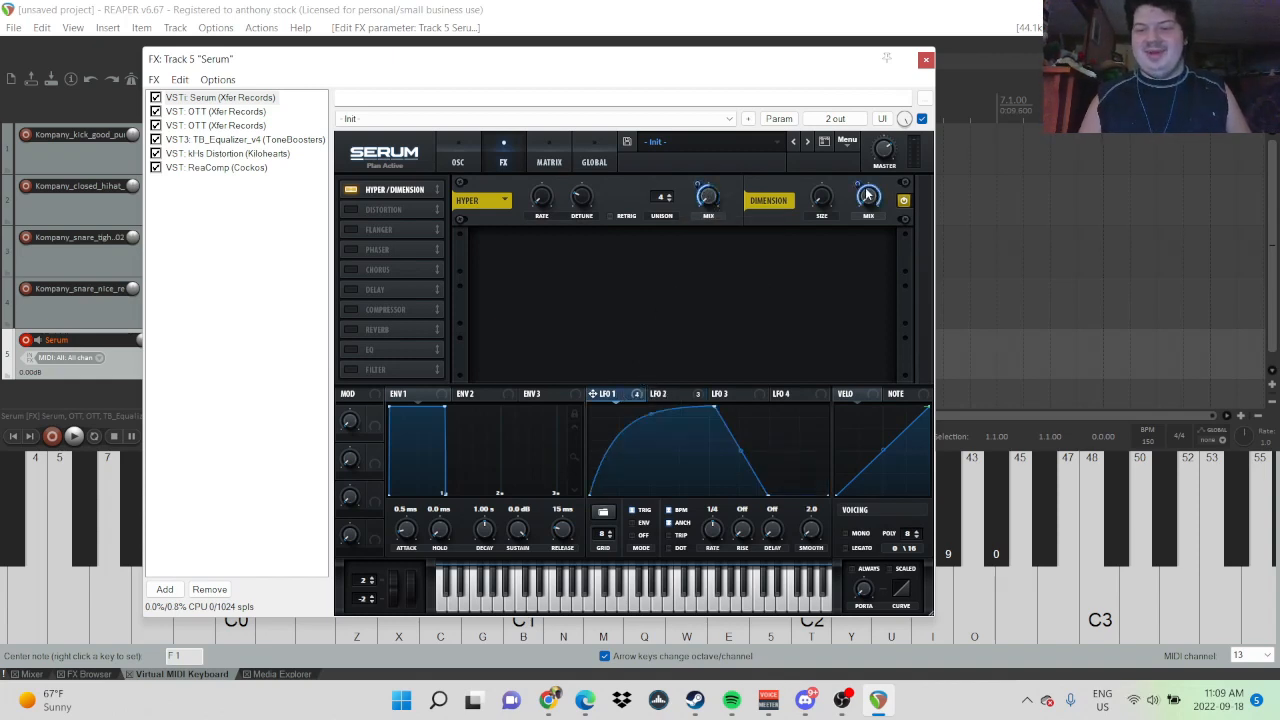
mouse_move(855, 182)
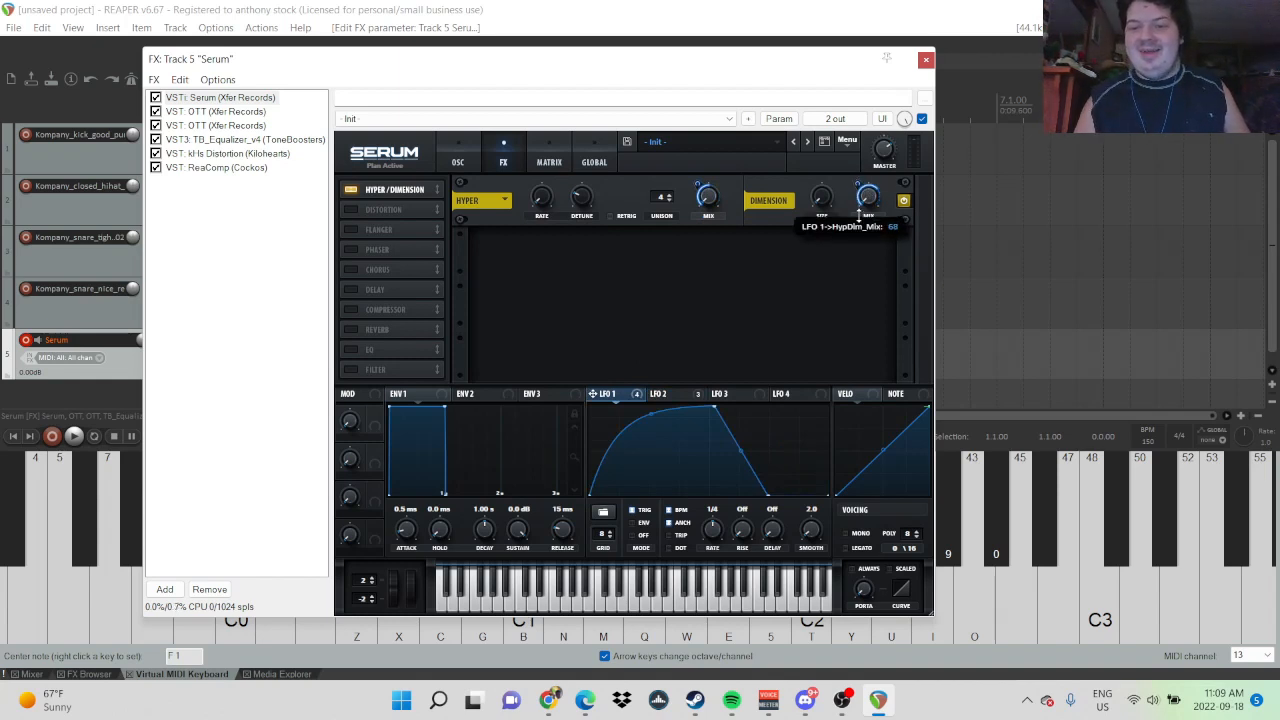
drag(858, 215, 858, 235)
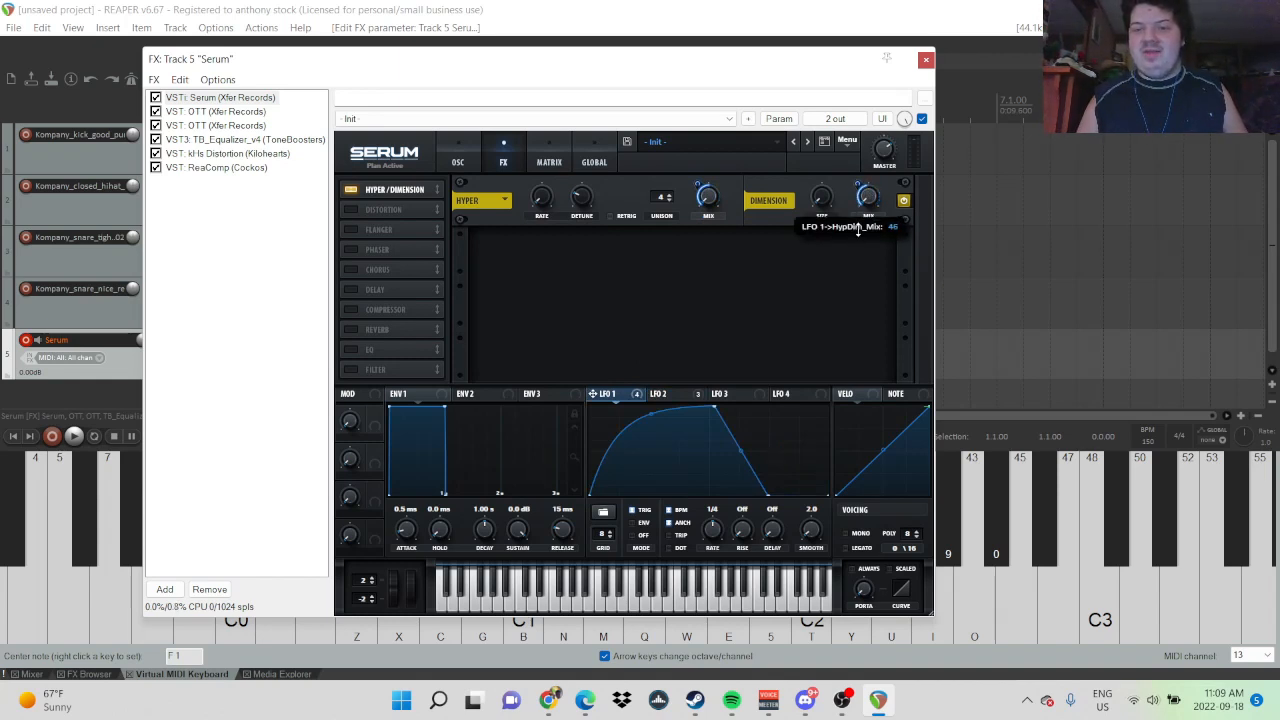
drag(860, 226, 861, 231)
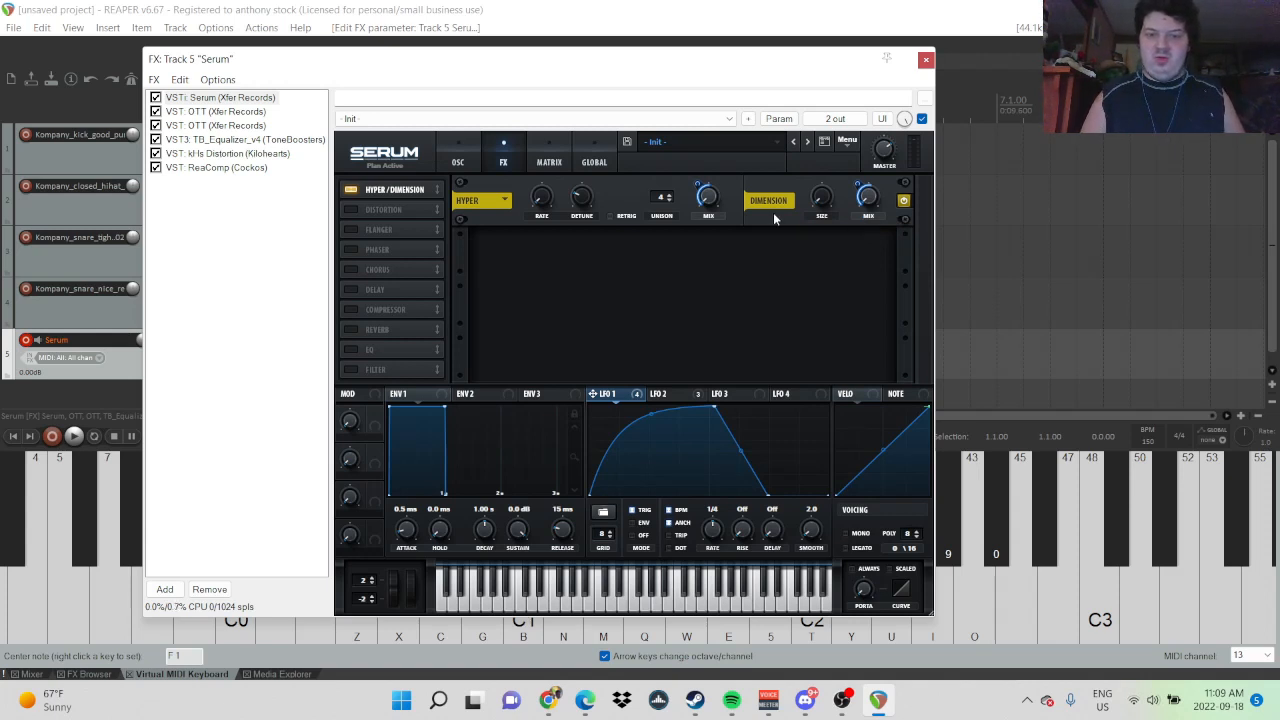
key(m)
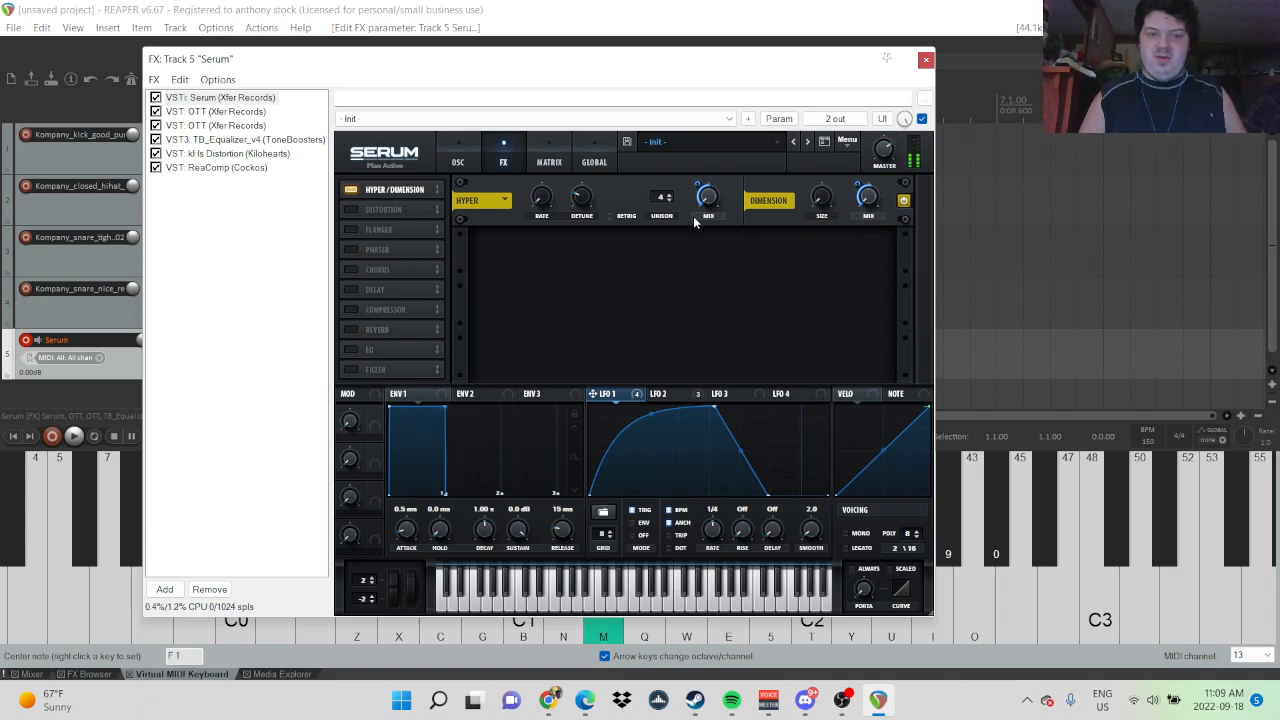
- Enable the distortion effect as Diode 2 and turn its base drive all the way down
click(350, 210)
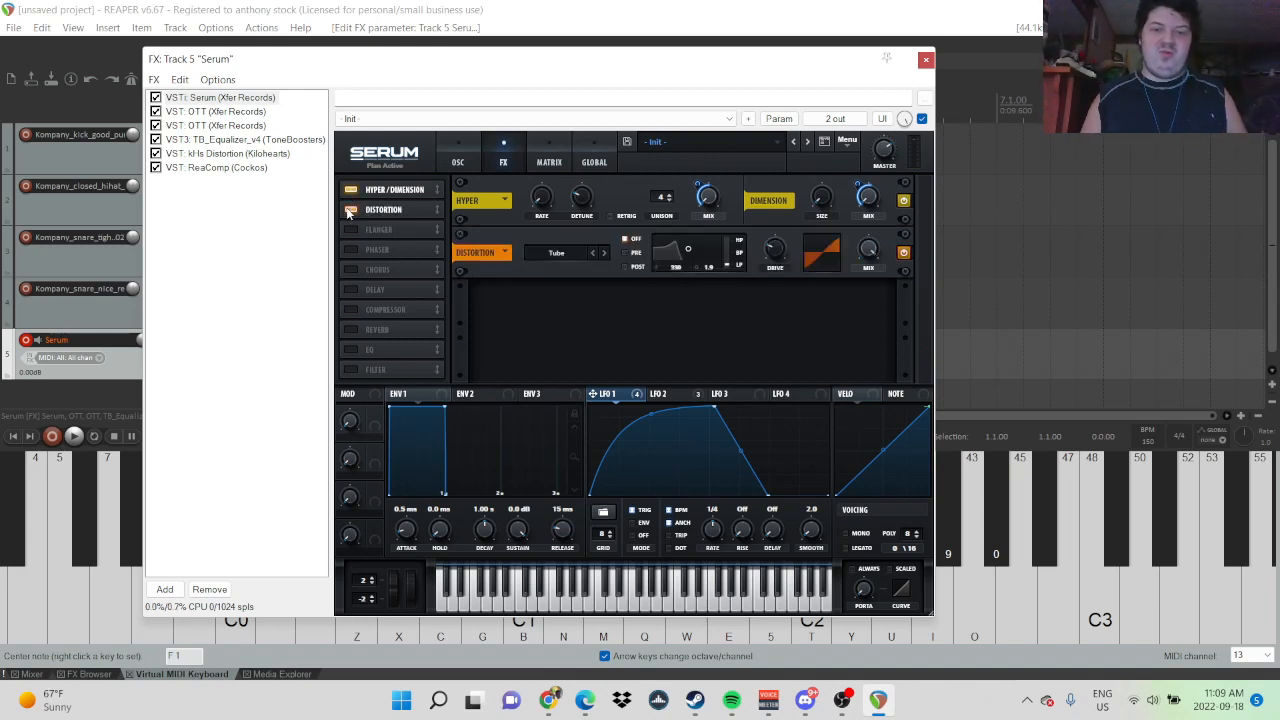
click(566, 258)
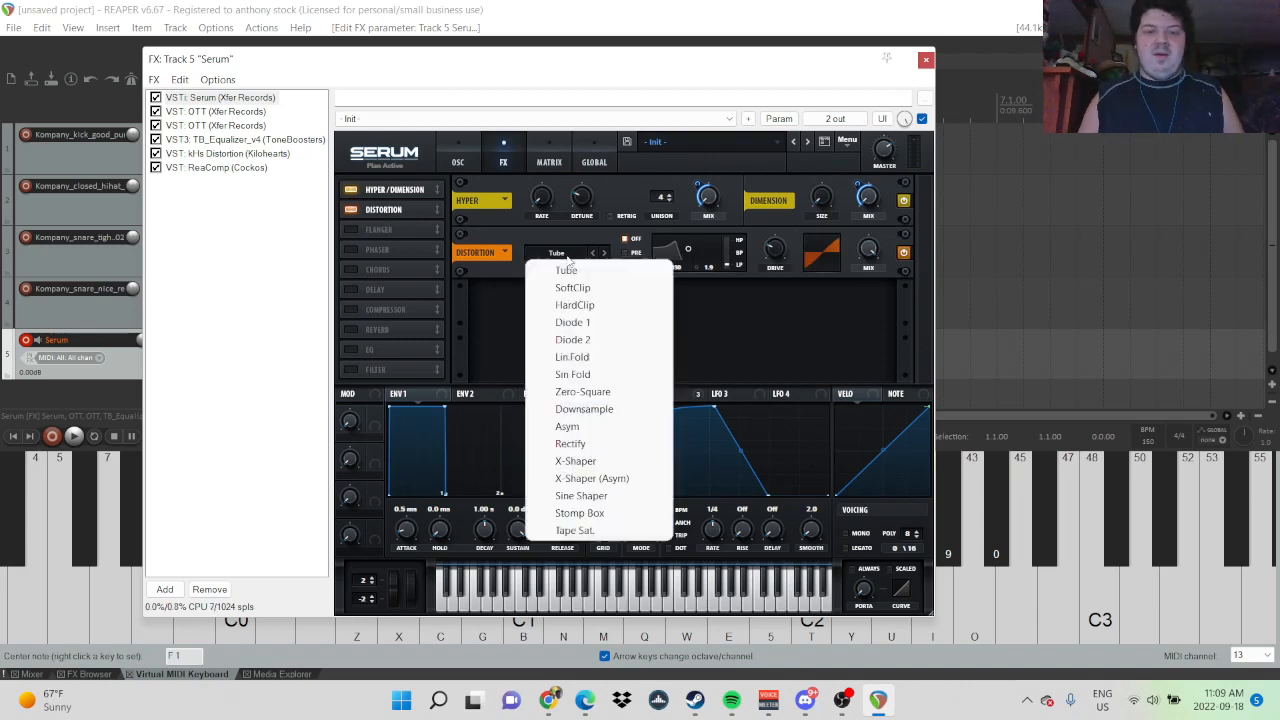
click(580, 343)
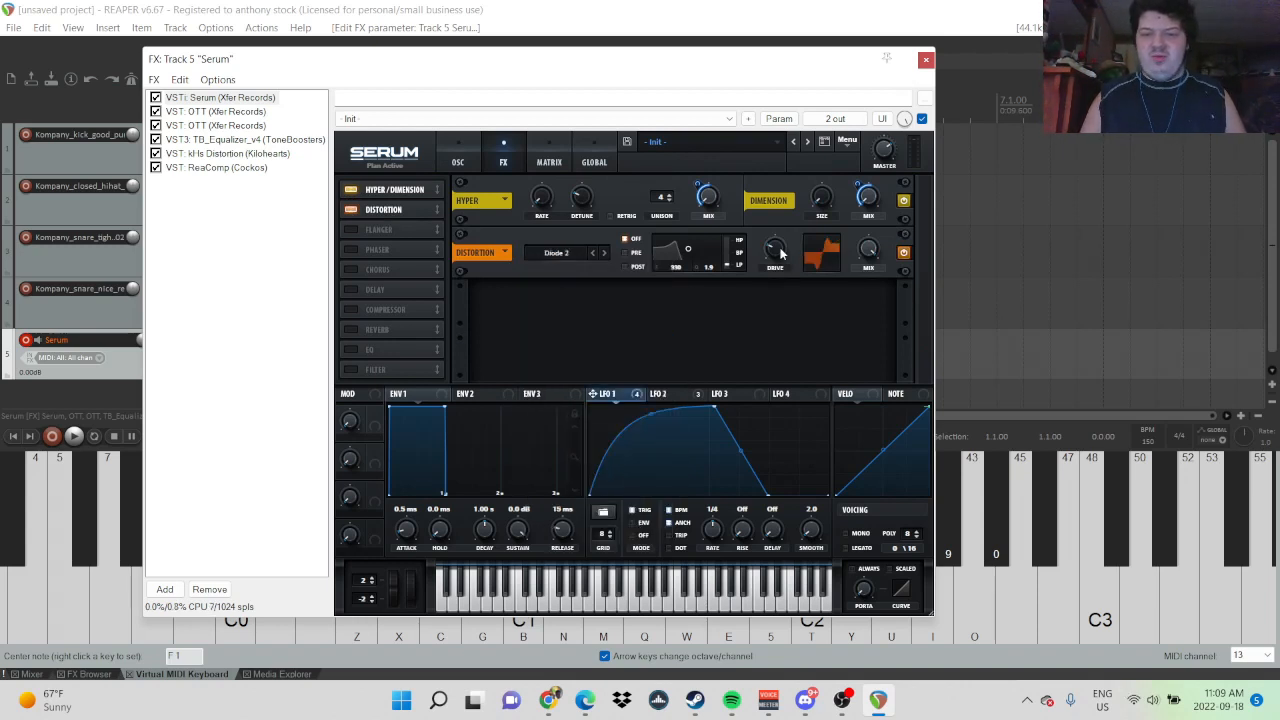
drag(790, 252, 757, 314)
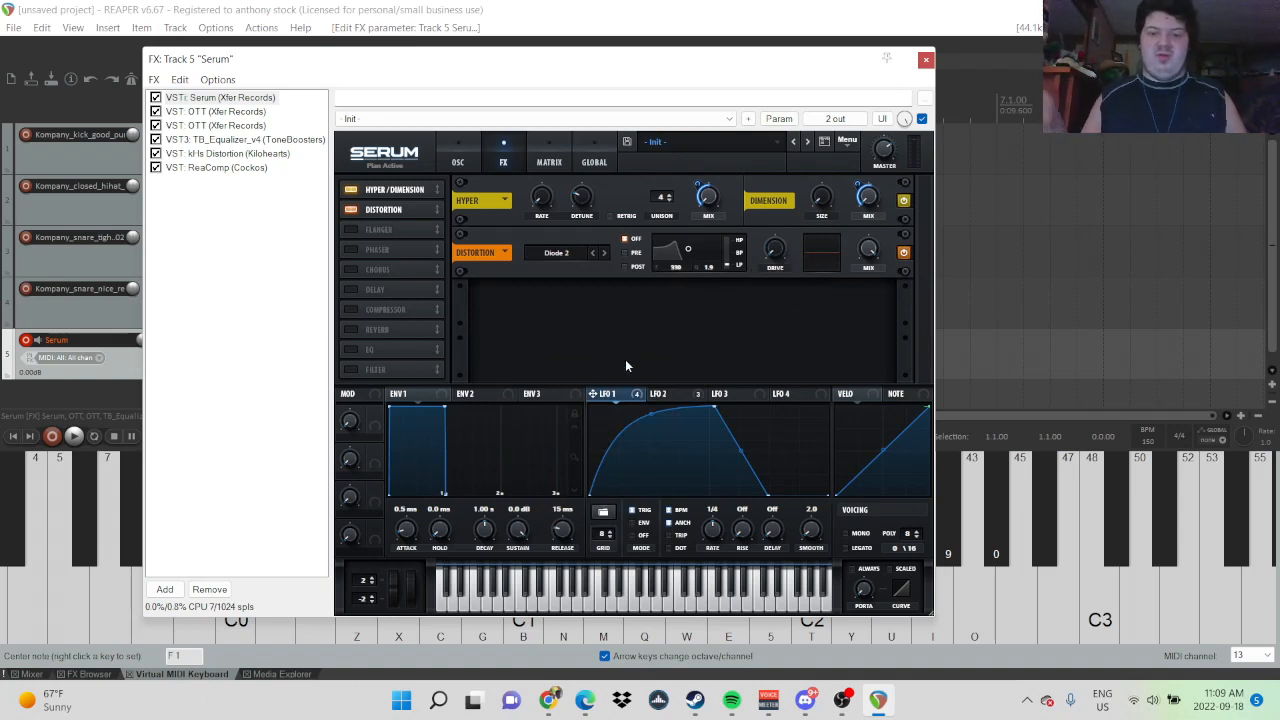
- Assign LFO 1 to the distortion drive and reduce the modulation amount while auditioning a note
drag(605, 396, 682, 346)
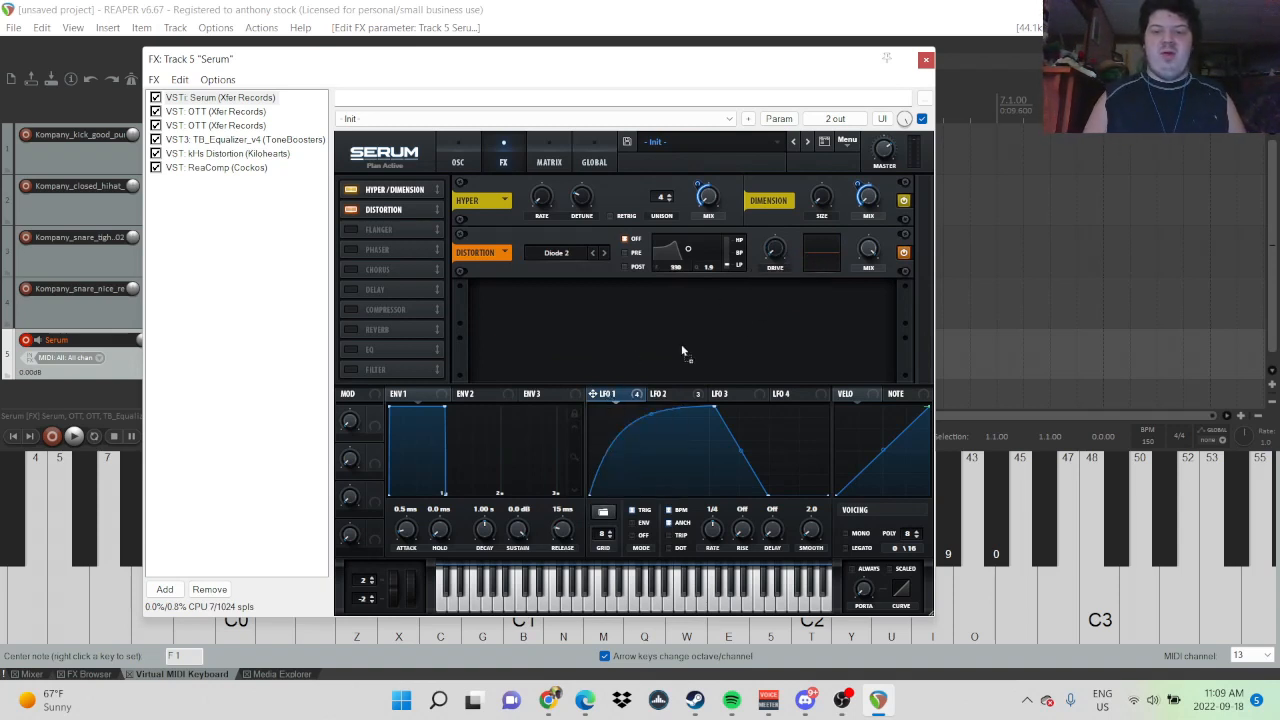
drag(789, 251, 772, 244)
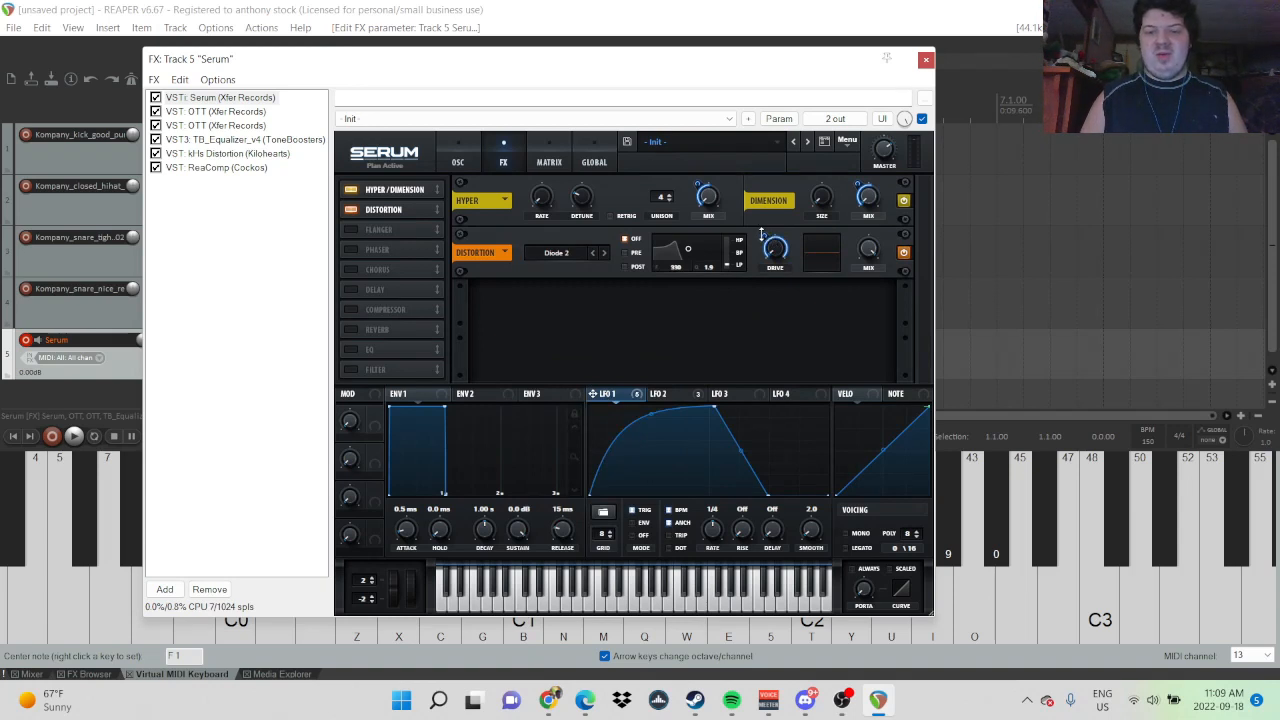
mouse_move(762, 240)
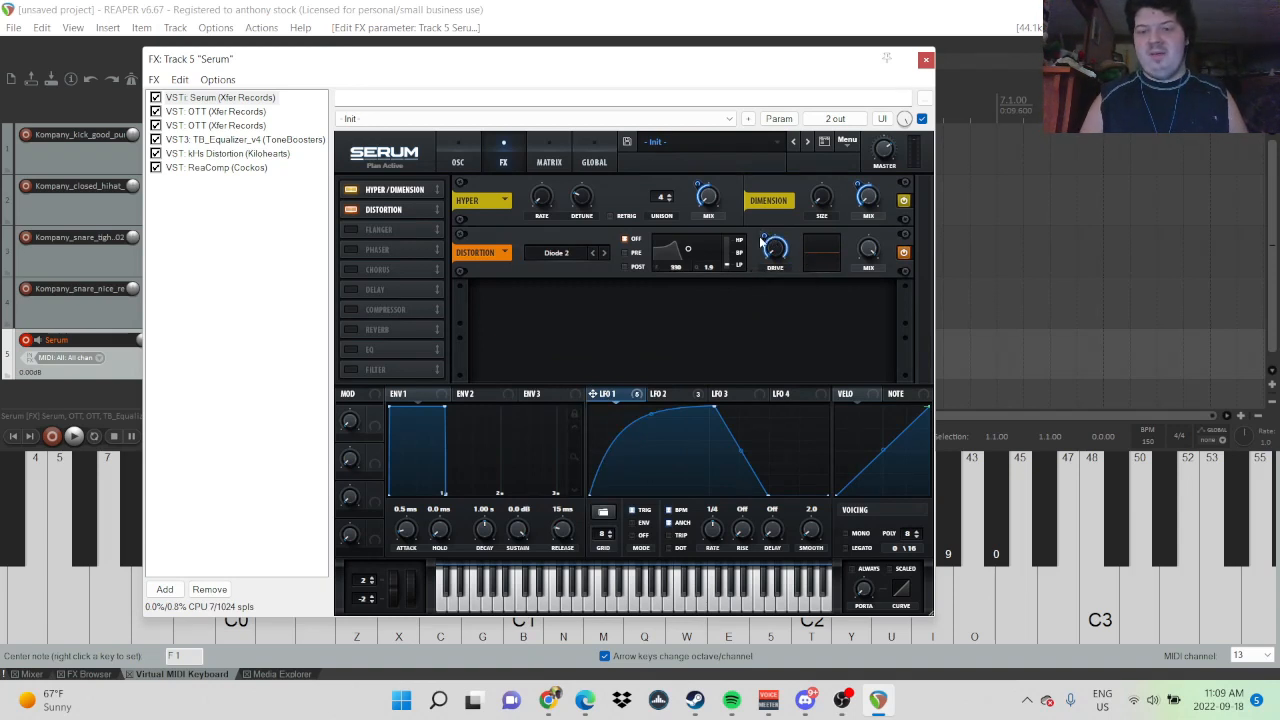
drag(766, 235, 759, 288)
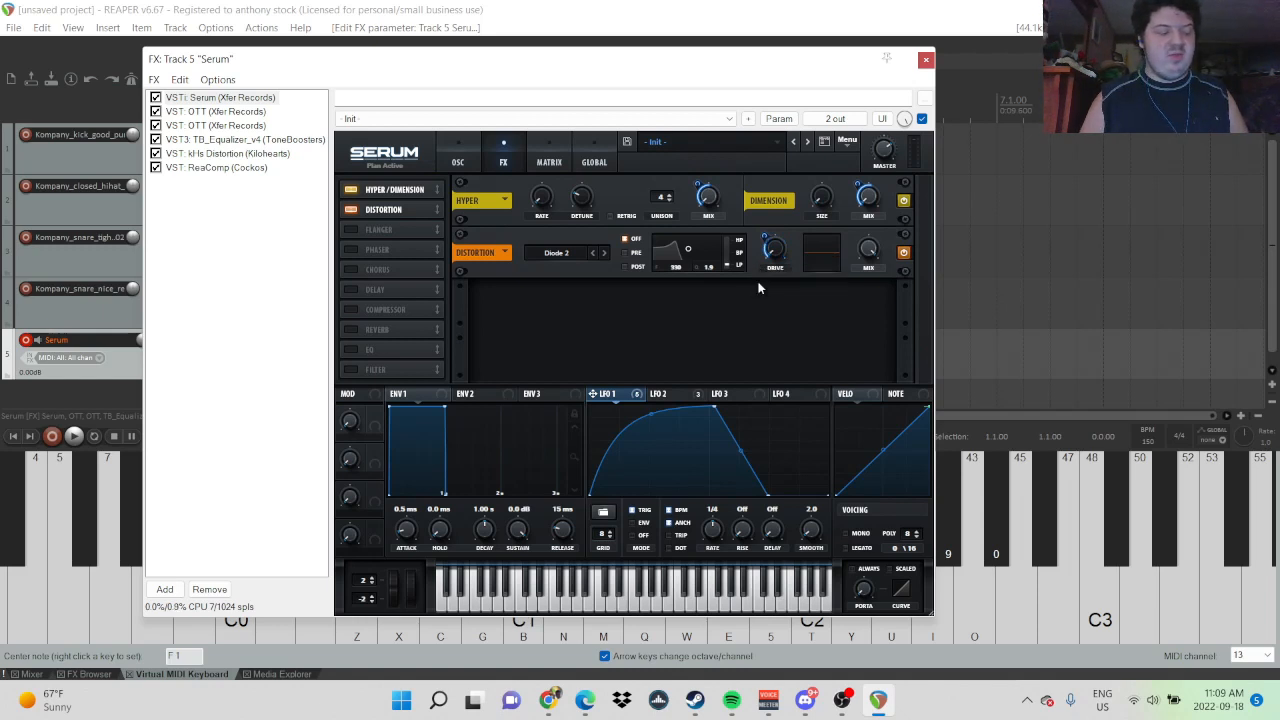
key(m)
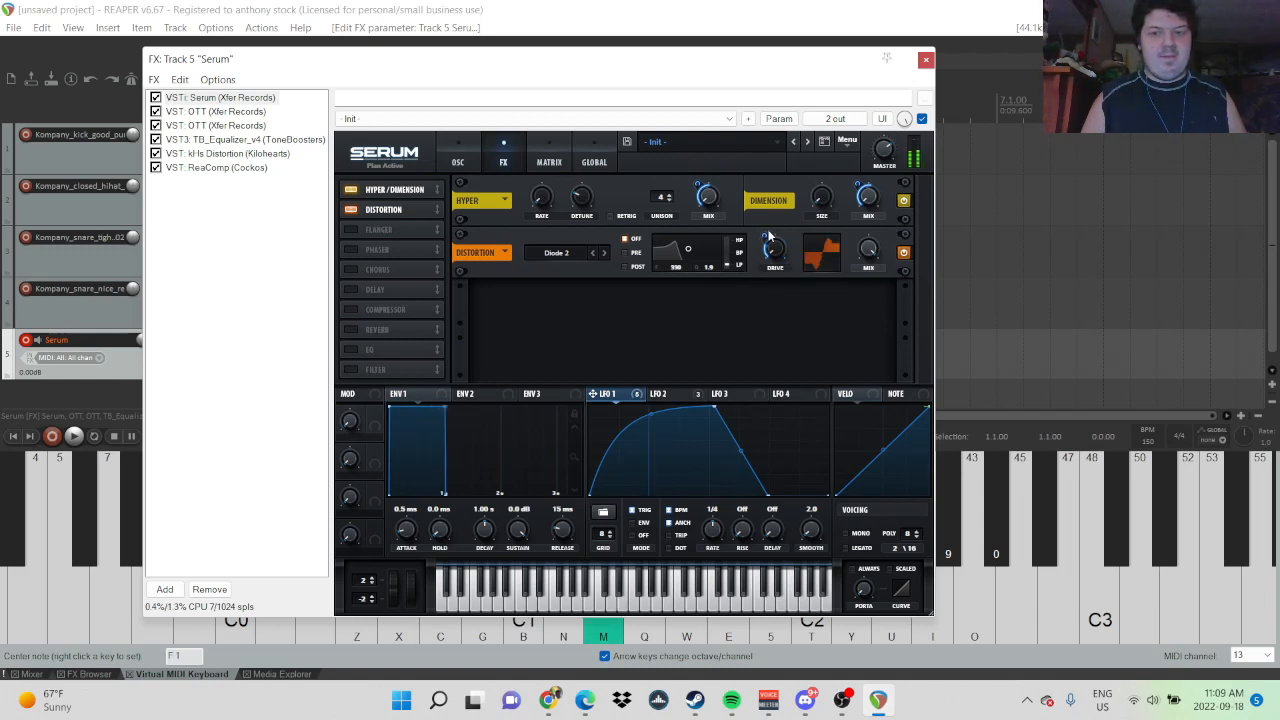
drag(768, 236, 765, 246)
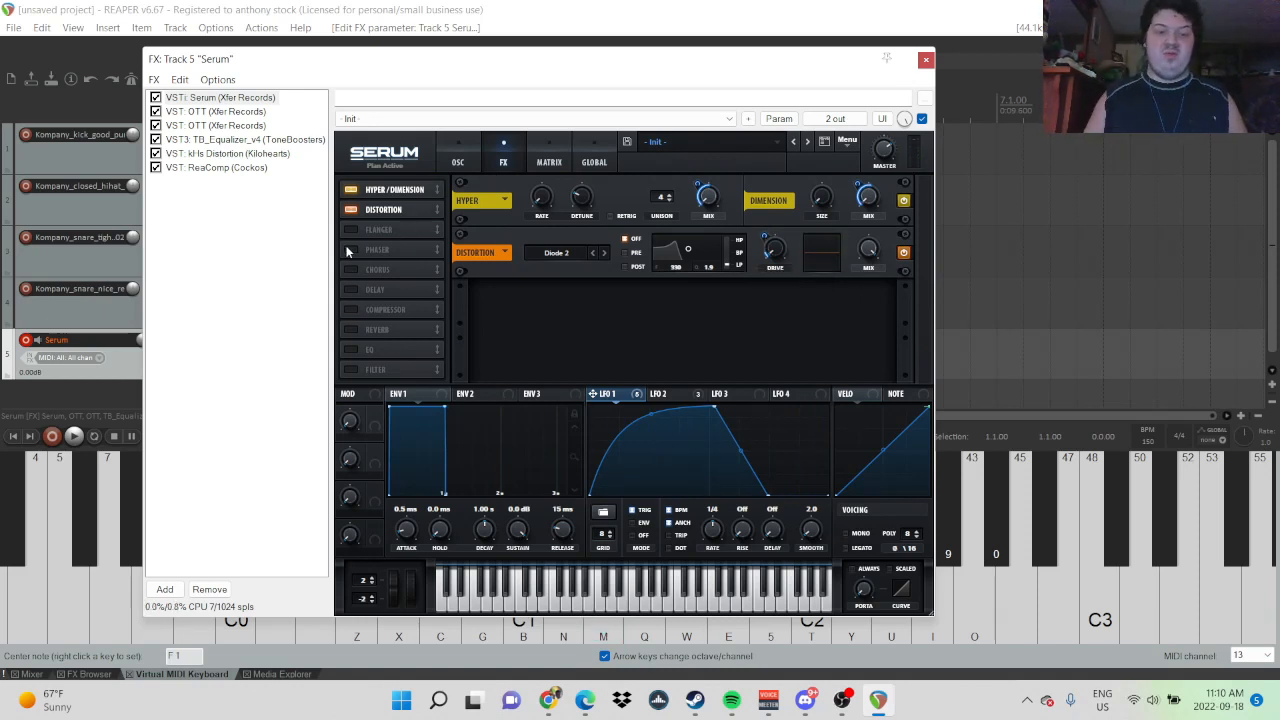
- Enable the compressor in multiband mode and adjust its gain and release while auditioning a note
click(353, 311)
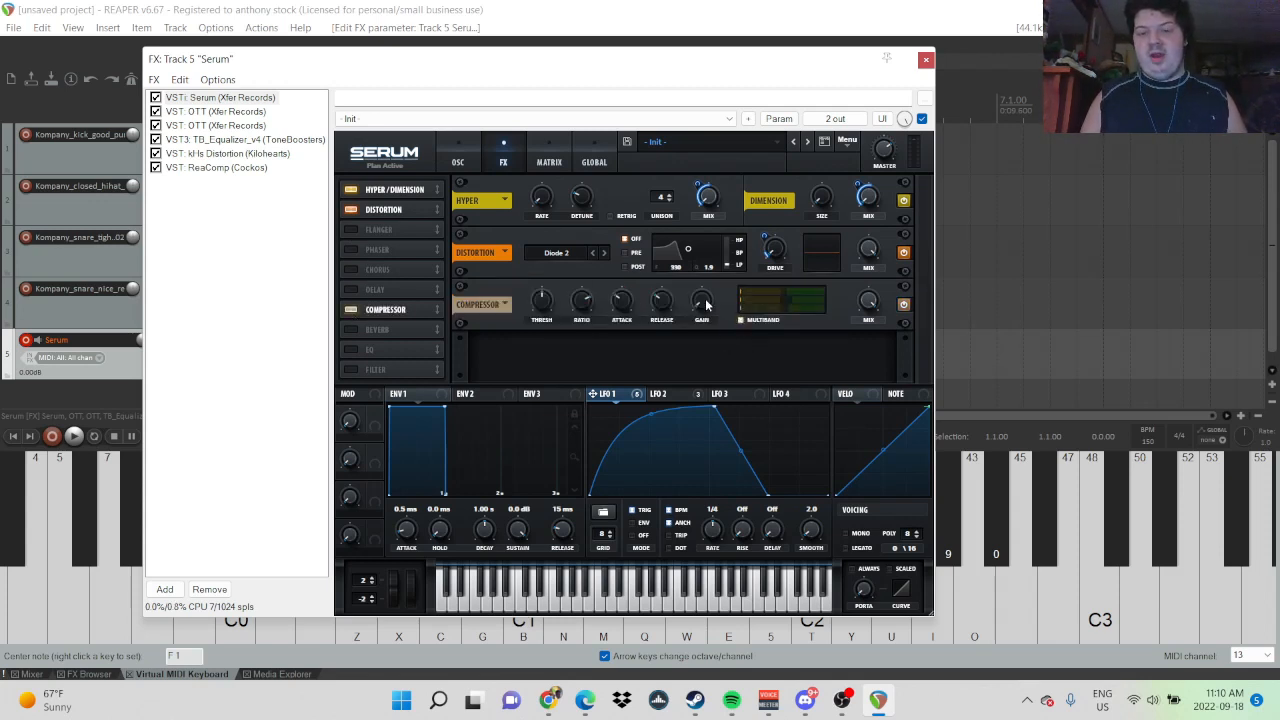
drag(703, 283, 706, 258)
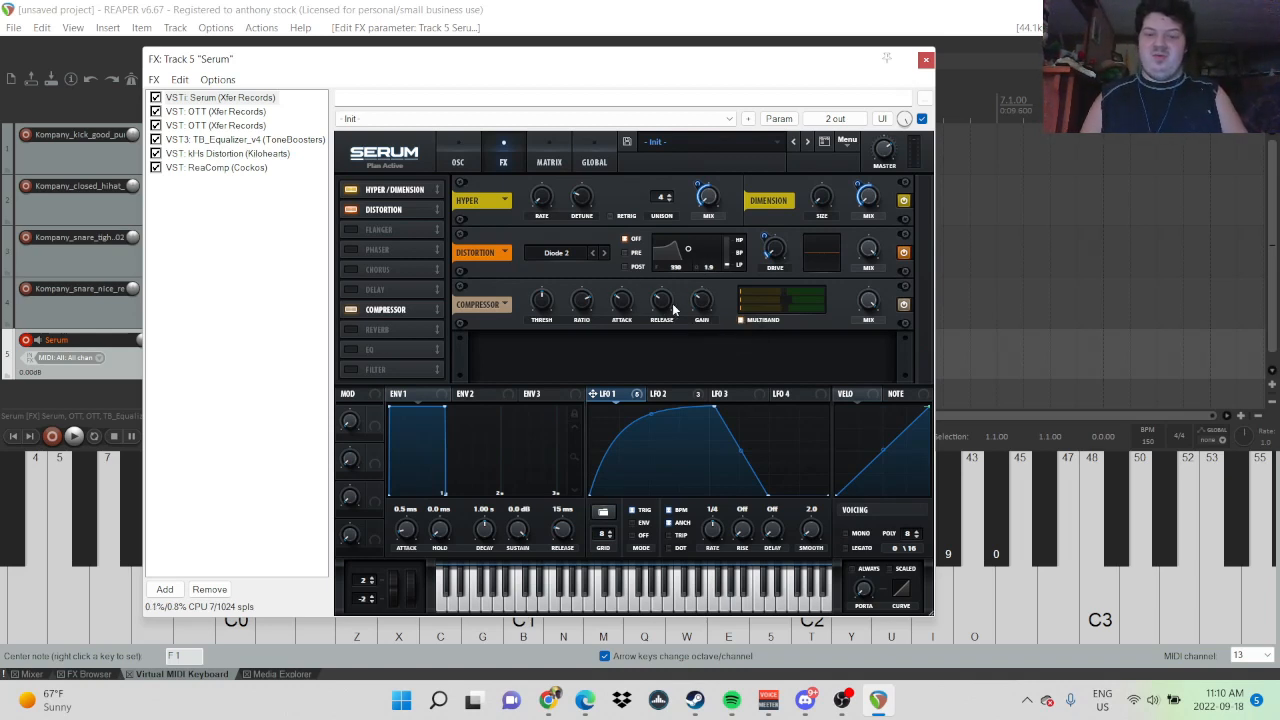
key(m)
drag(663, 302, 681, 255)
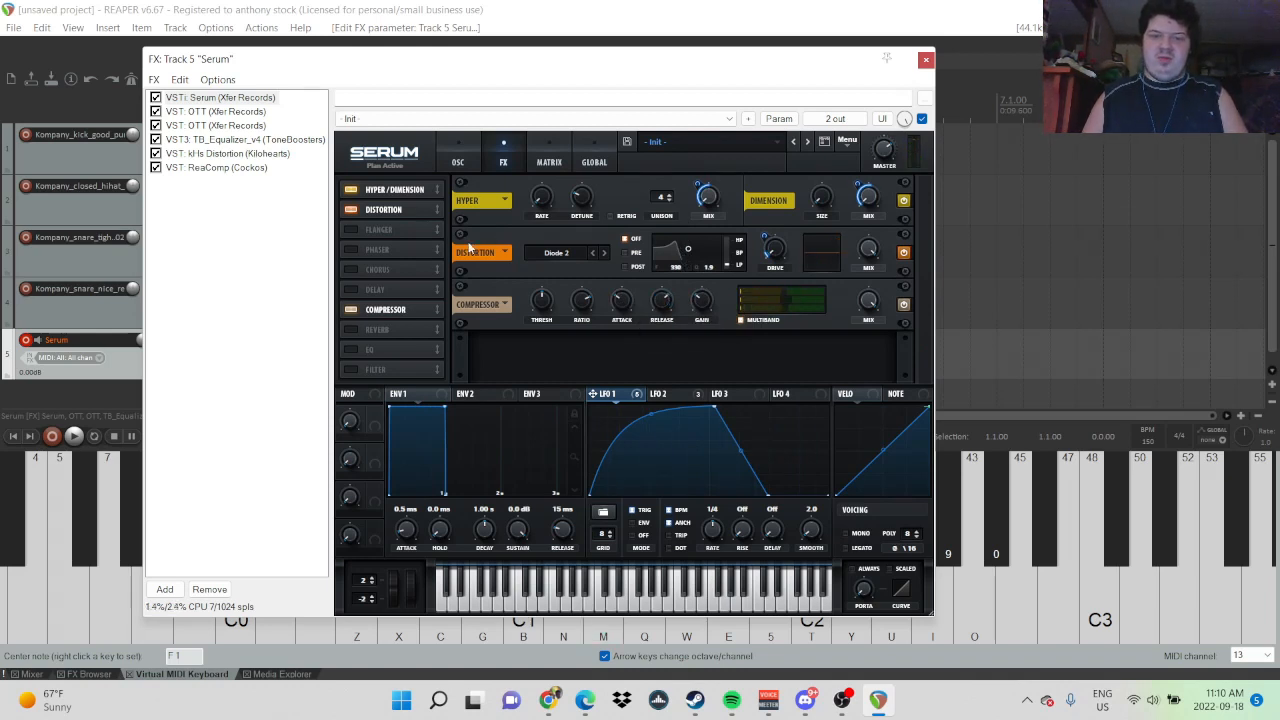
- Enable the phaser with adjusted feedback and modulate its frequency with LFO 2 by about 11, auditioning a note
click(350, 250)
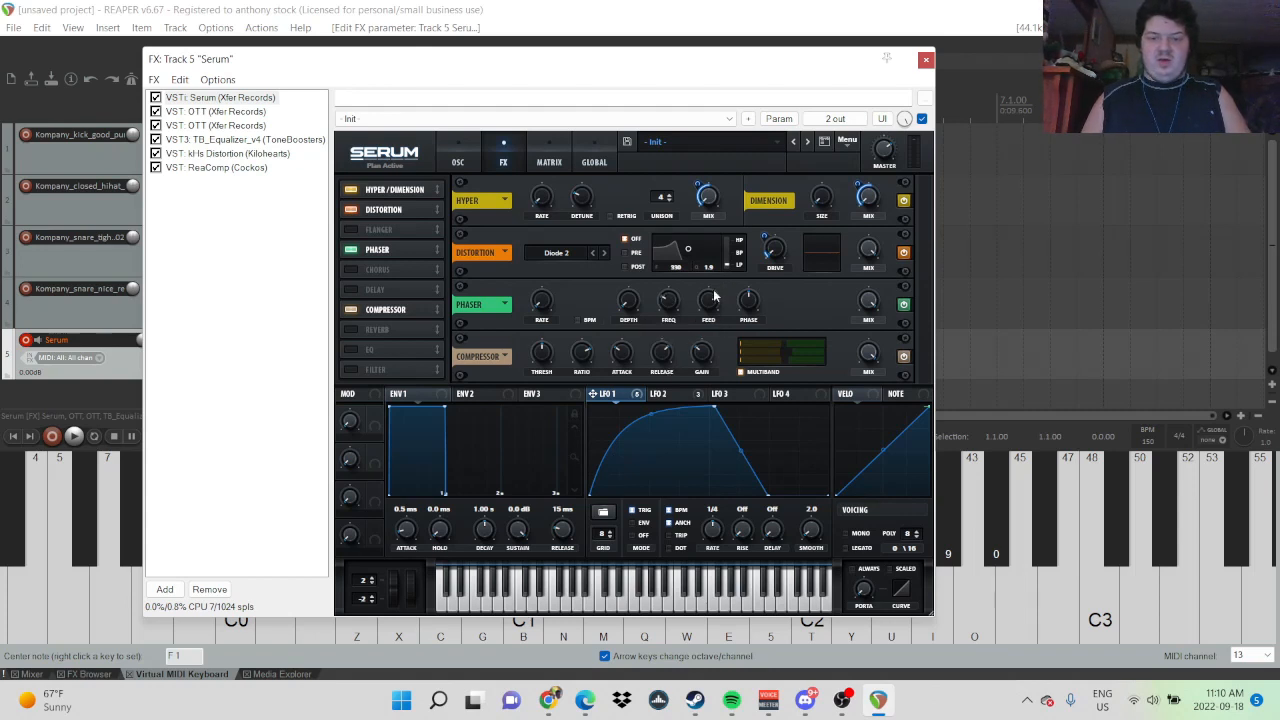
key(m)
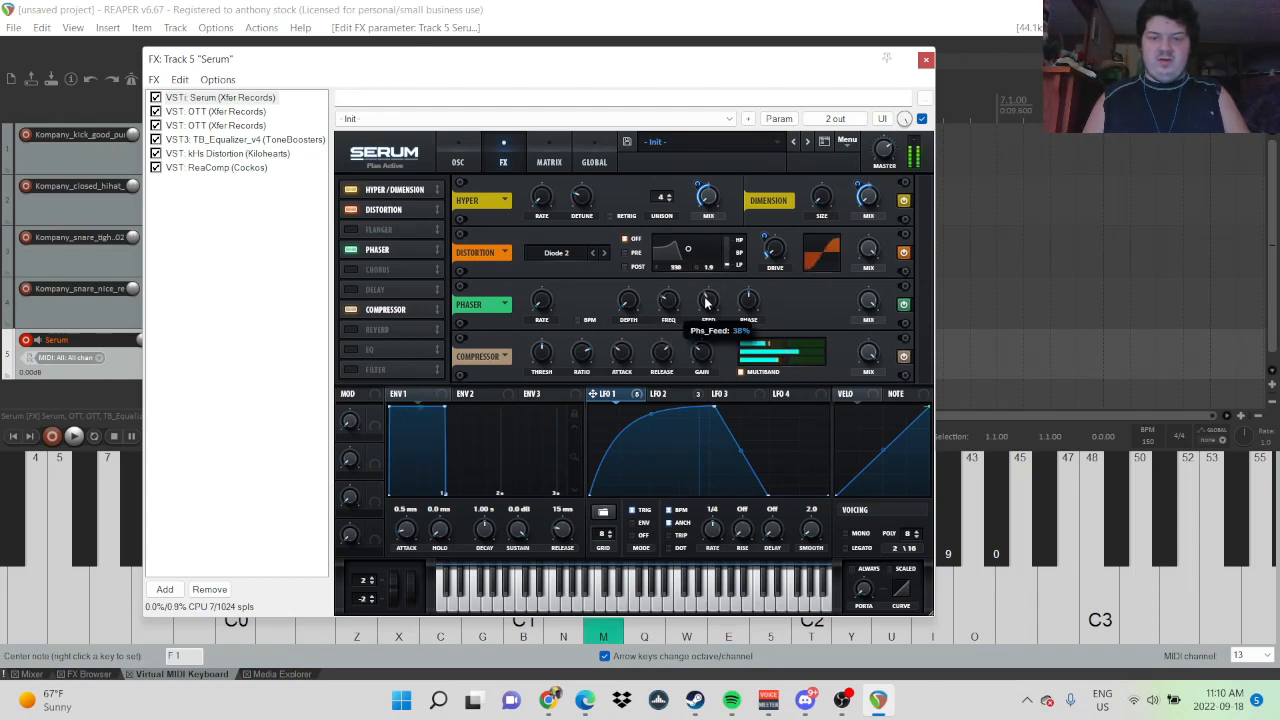
drag(708, 299, 669, 315)
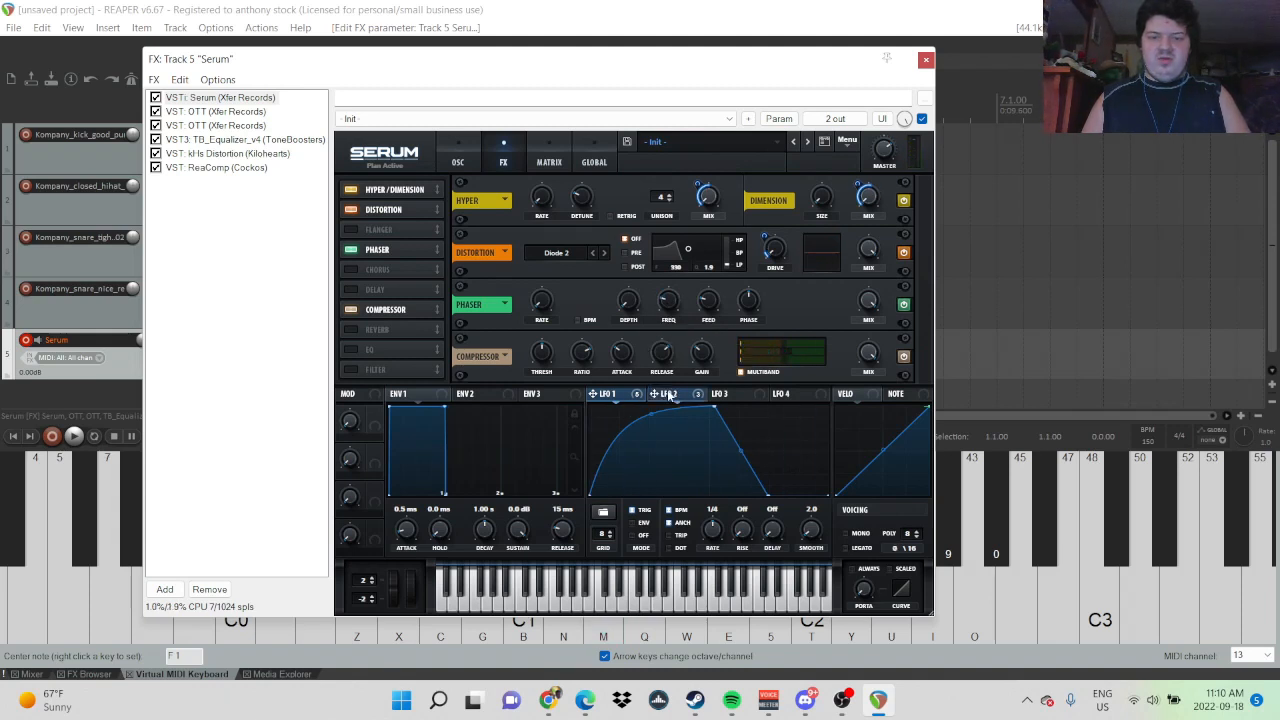
drag(652, 394, 657, 341)
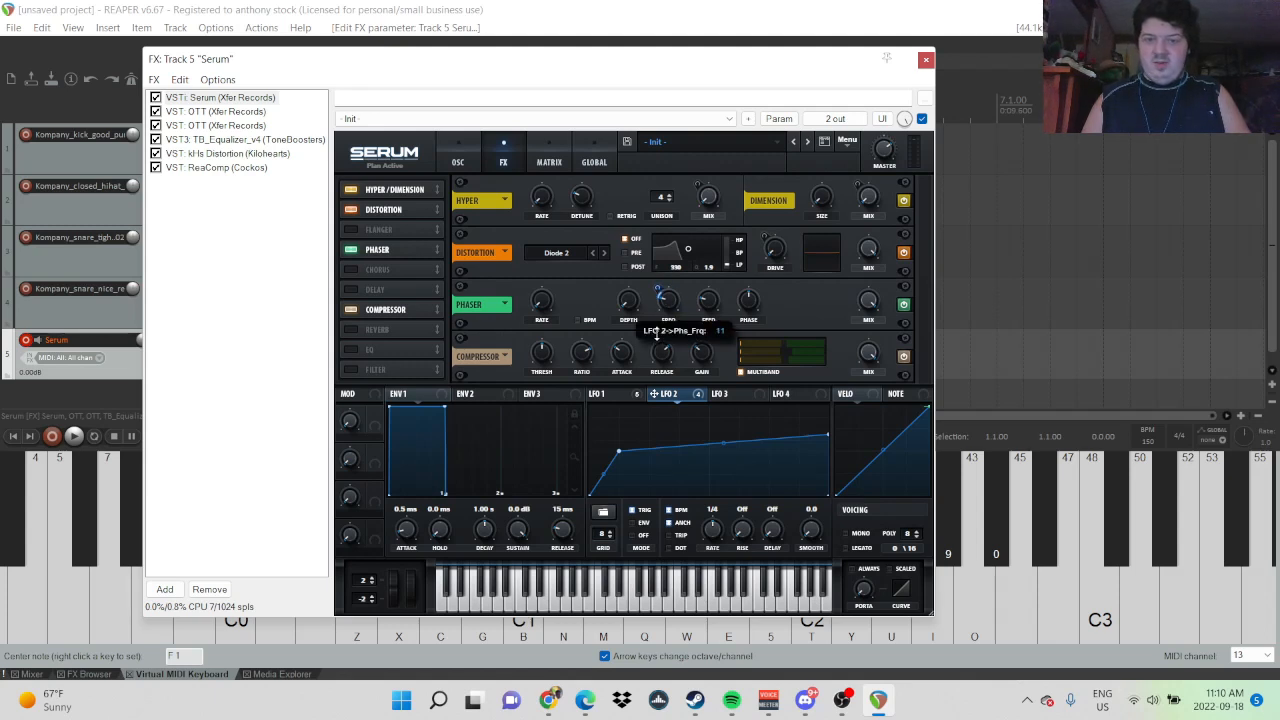
key(m)
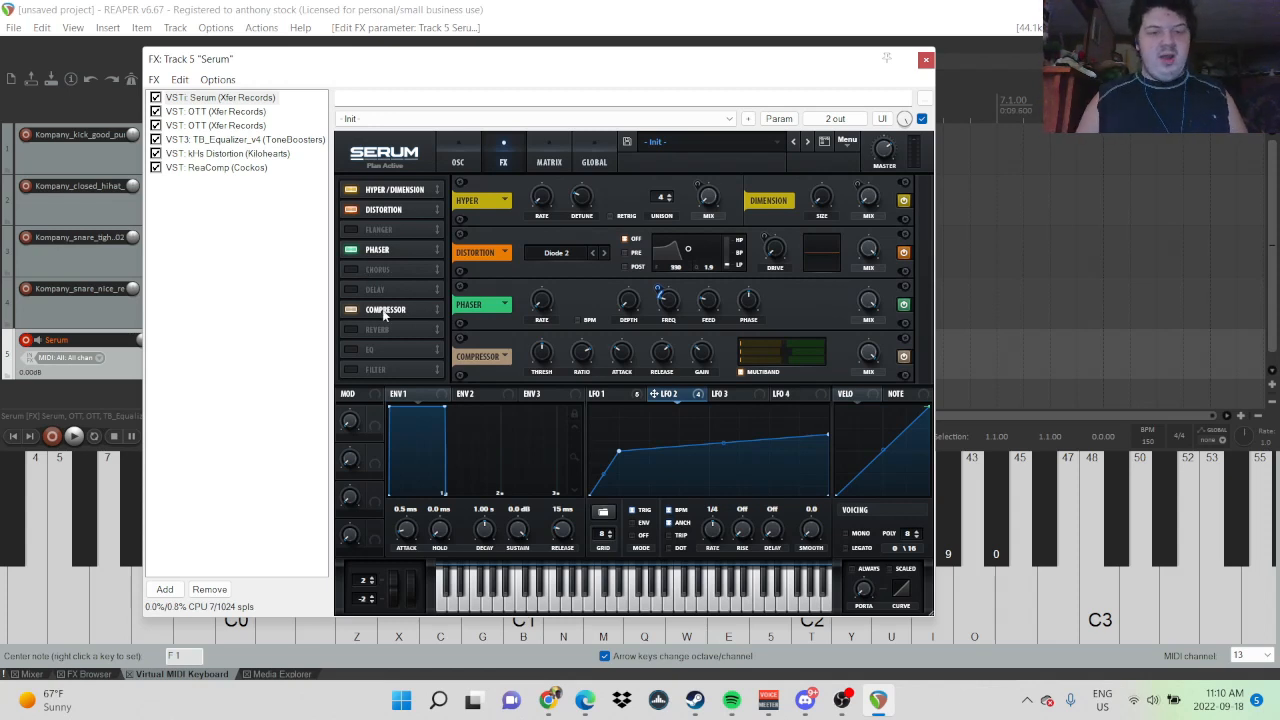
- Enable the EQ effect and switch its bands from shelf to peak shape
click(351, 350)
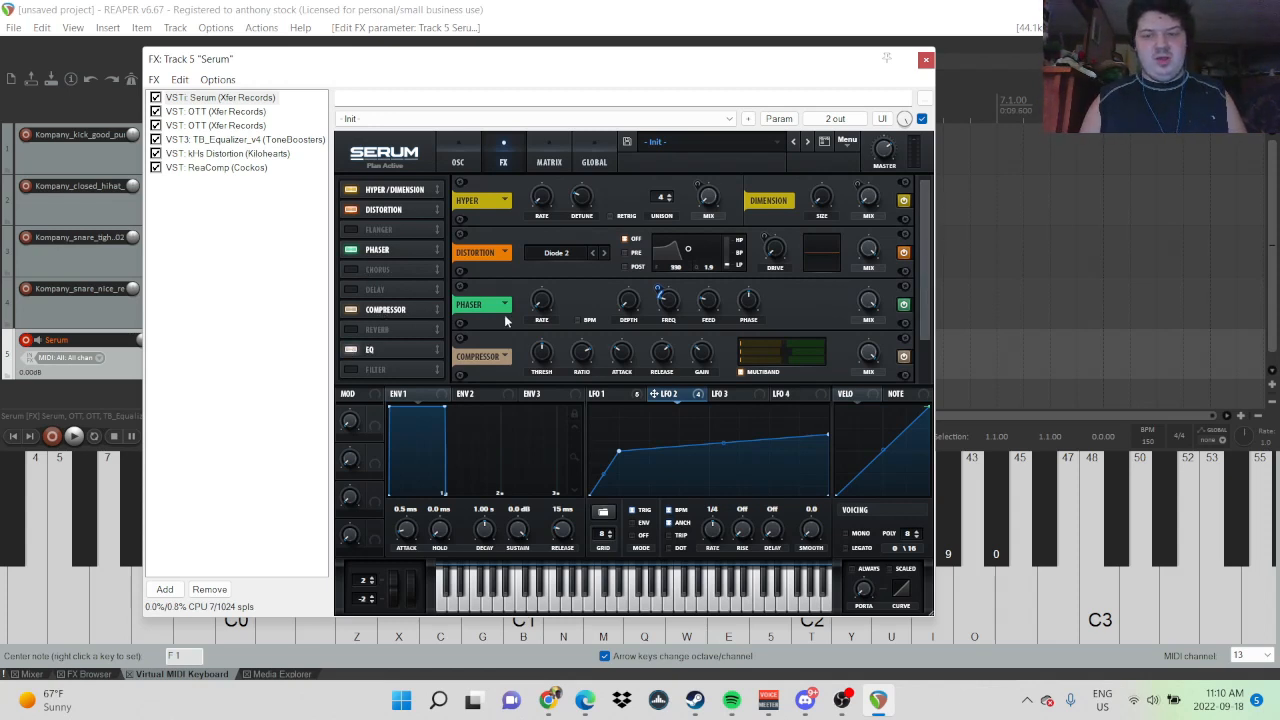
scroll(918, 231, down, 2)
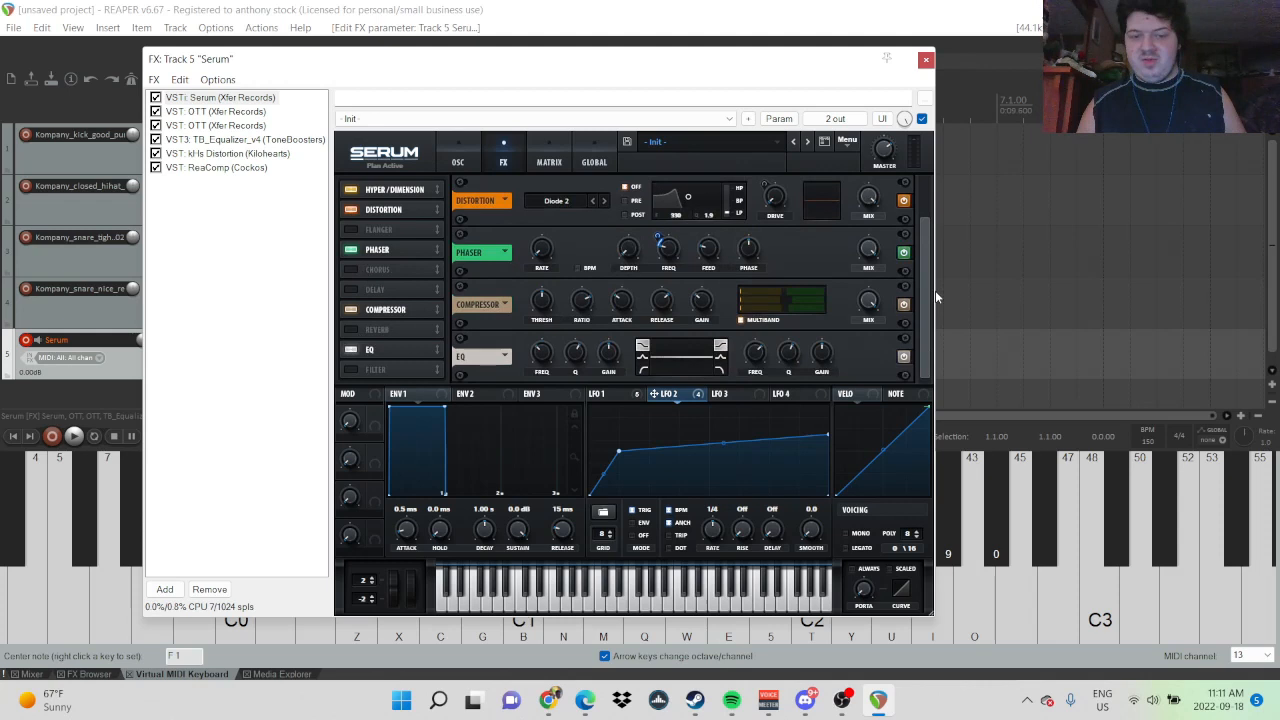
click(641, 360)
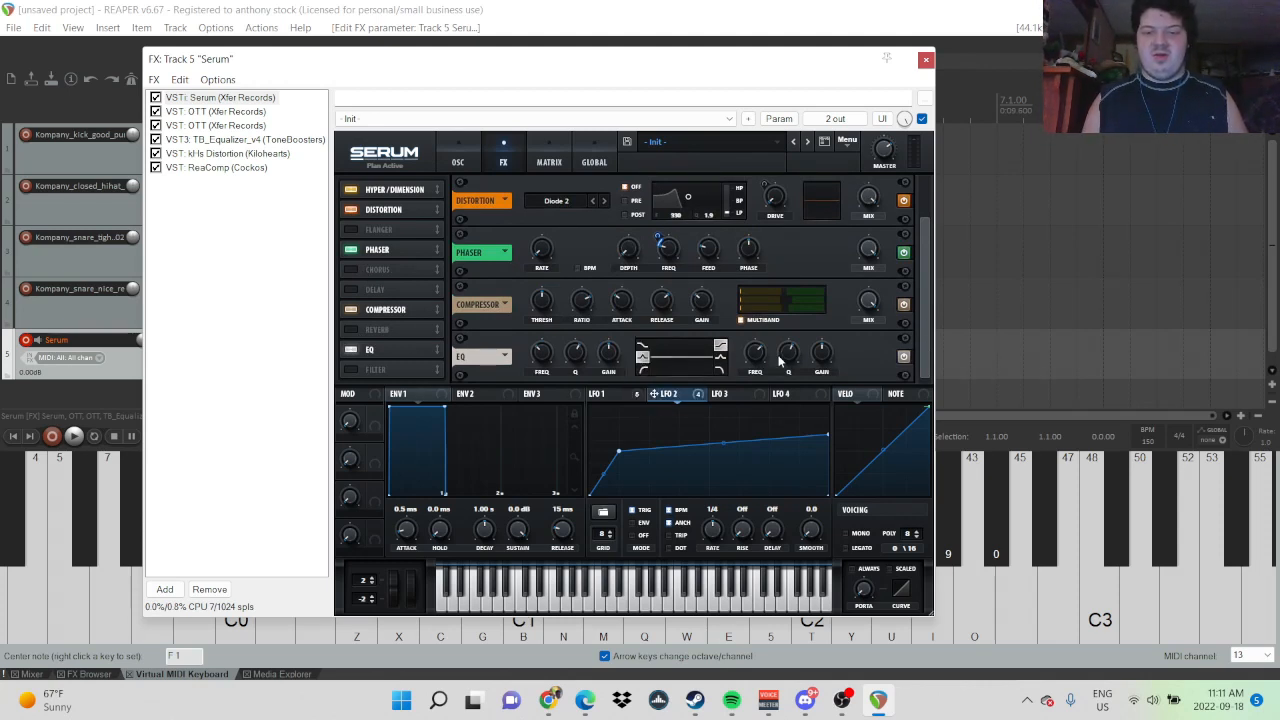
- Assign LFO 1 to the EQ's low-band frequency and shape a slight low-band boost and high-band cut while auditioning a note
click(598, 395)
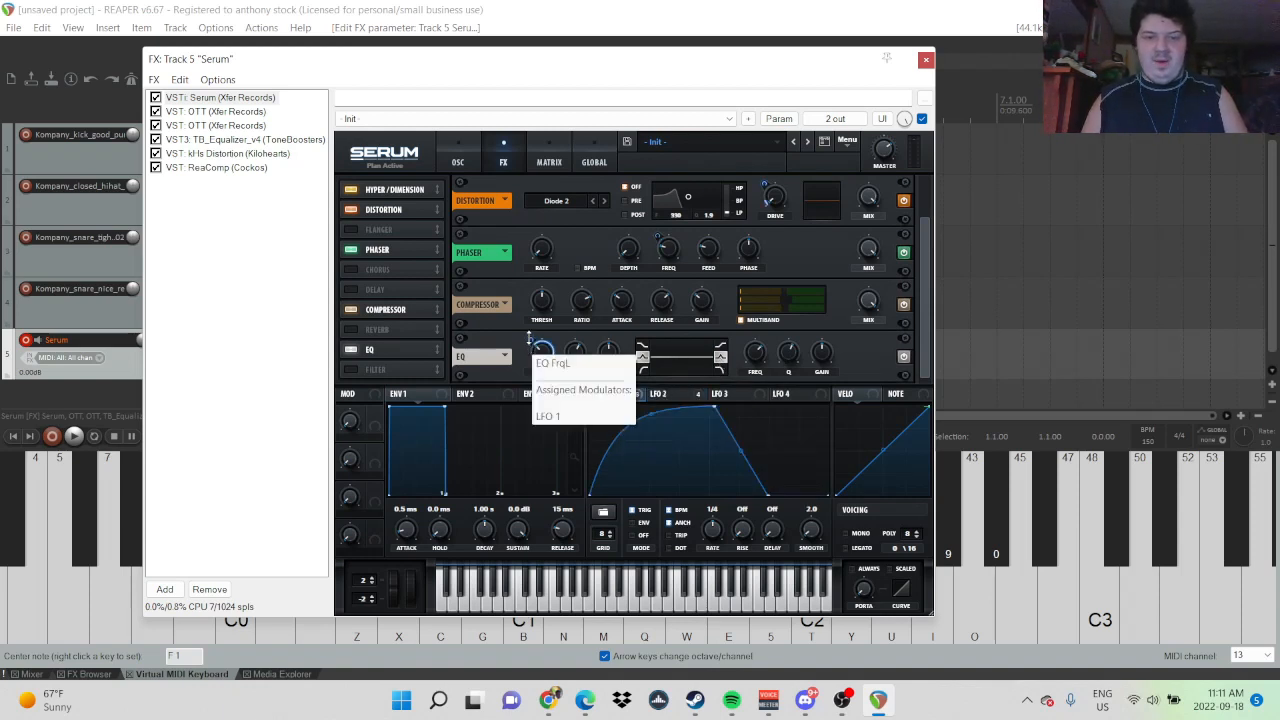
drag(529, 338, 541, 372)
key(m)
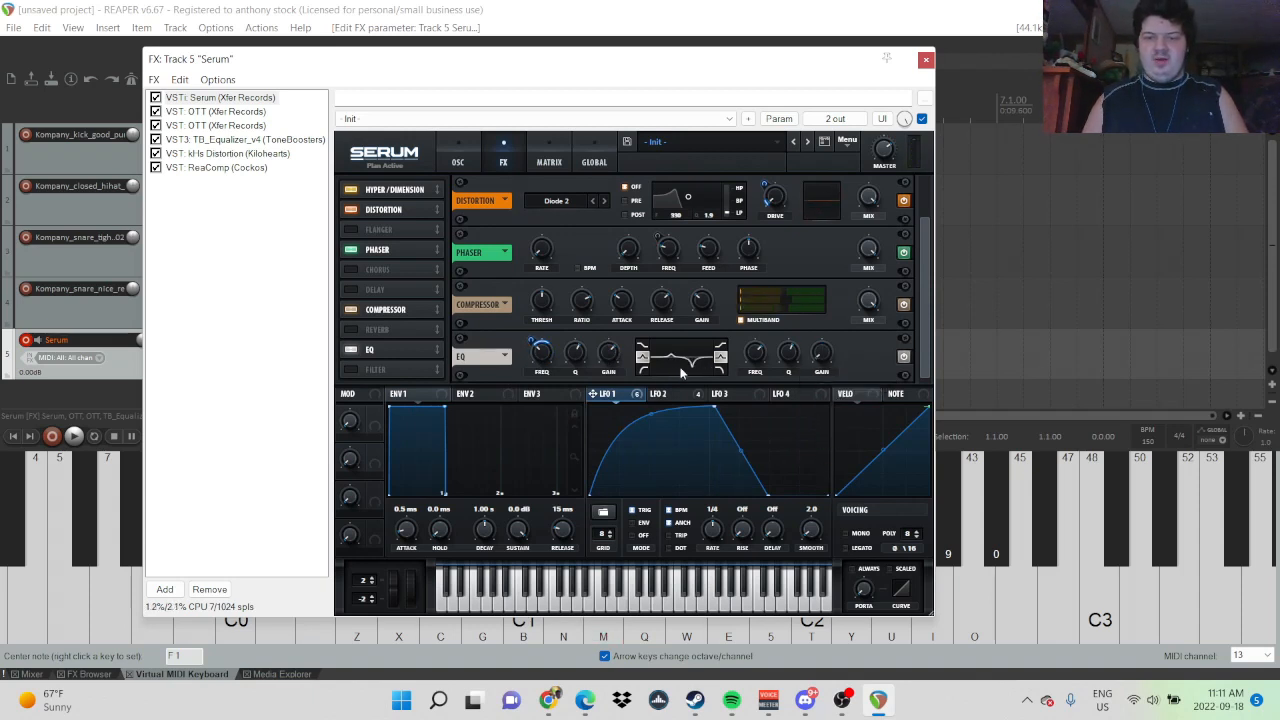
- Assign LFO 1 to the EQ's high-band frequency and gain, adjust the gain modulation amount, and audition a note
drag(620, 393, 747, 397)
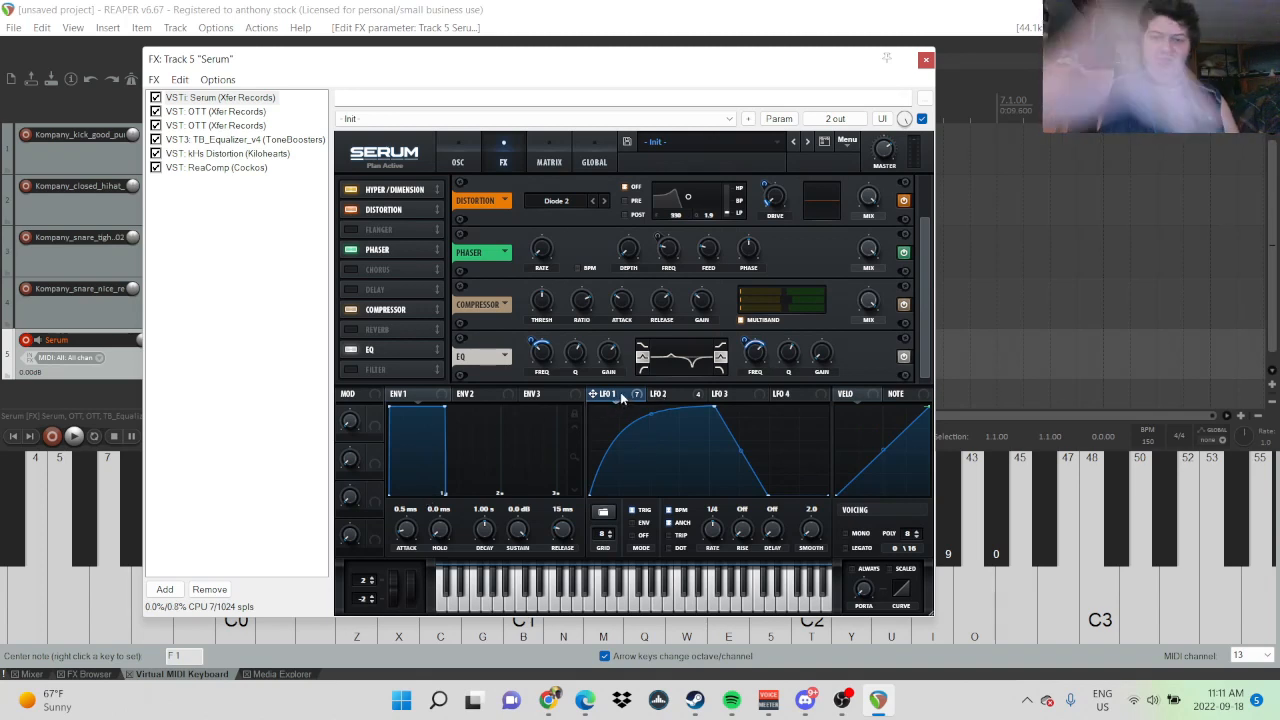
mouse_move(624, 403)
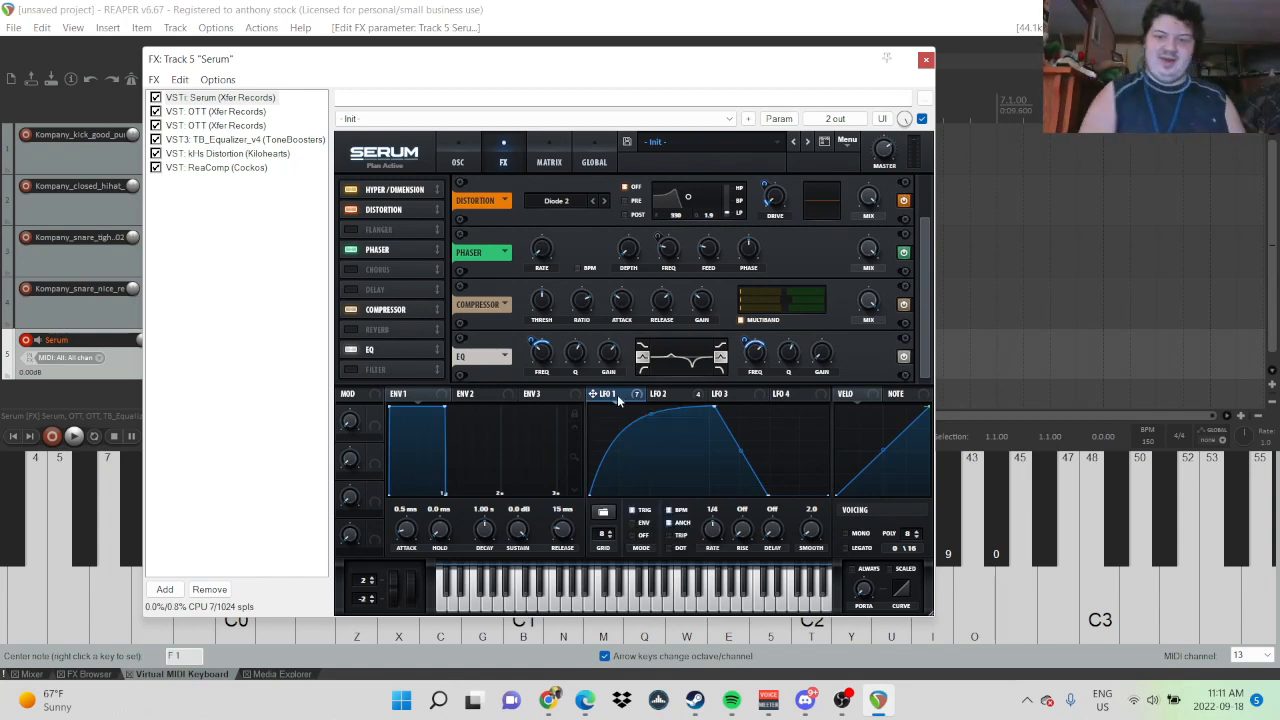
drag(810, 340, 800, 380)
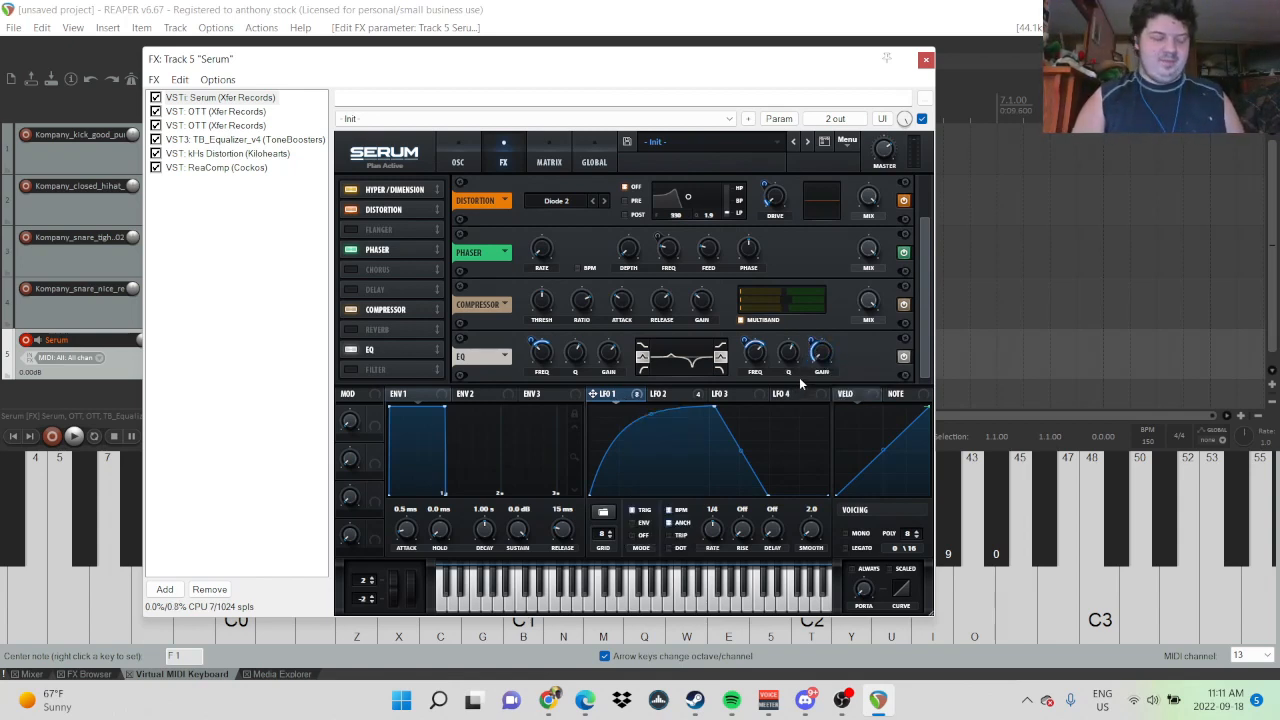
key(m)
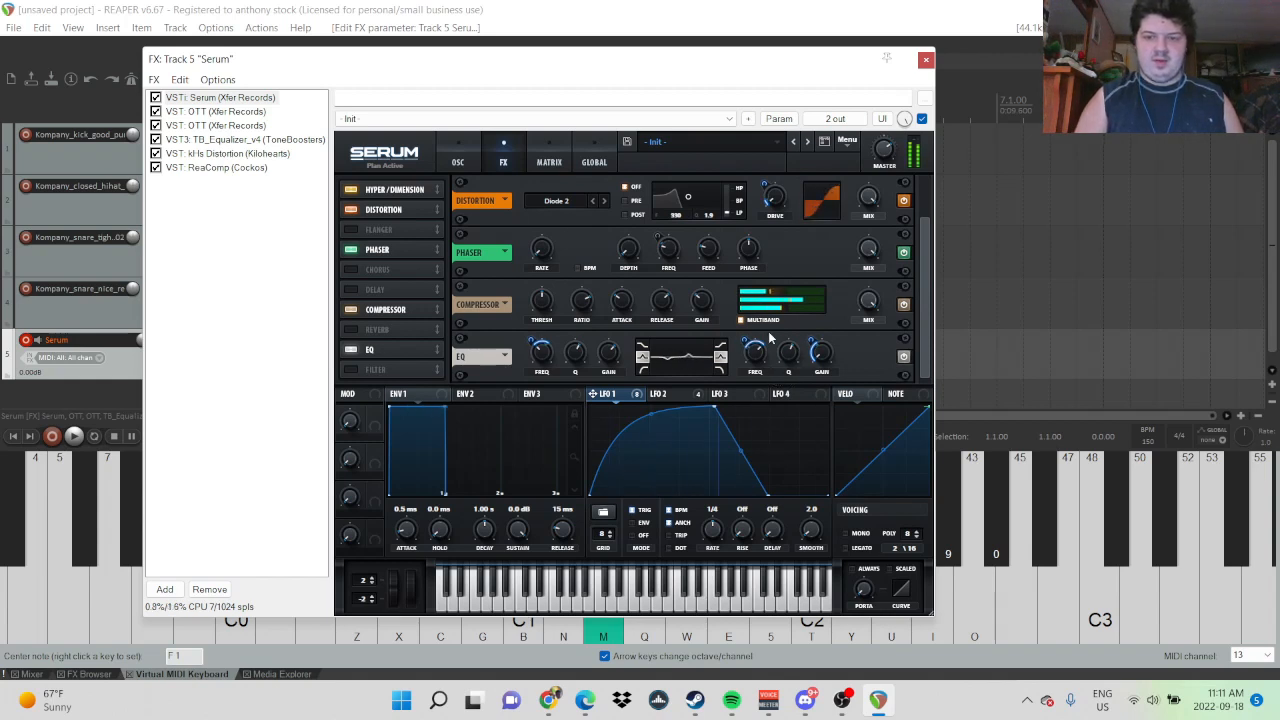
- Adjust LFO 1's modulation of the EQ high-band frequency and fine-tune the low-band gain into a slight cut, auditioning notes
click(744, 342)
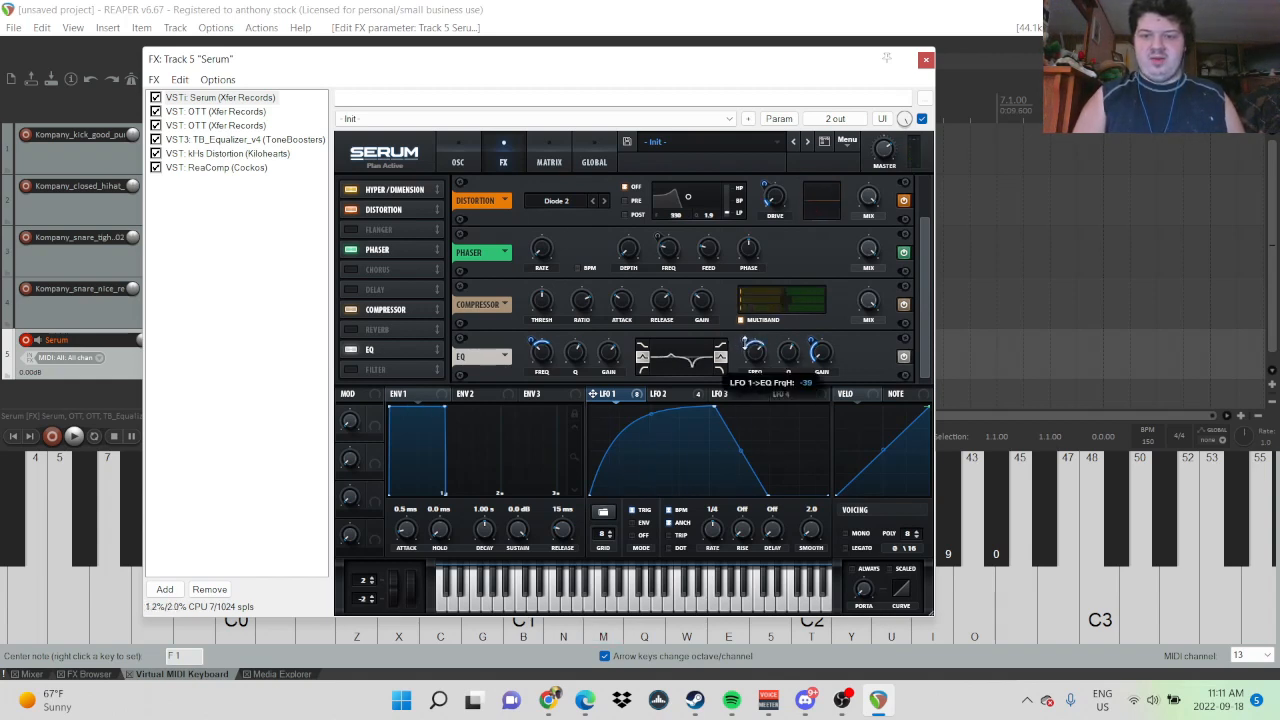
drag(744, 330, 746, 345)
key(m)
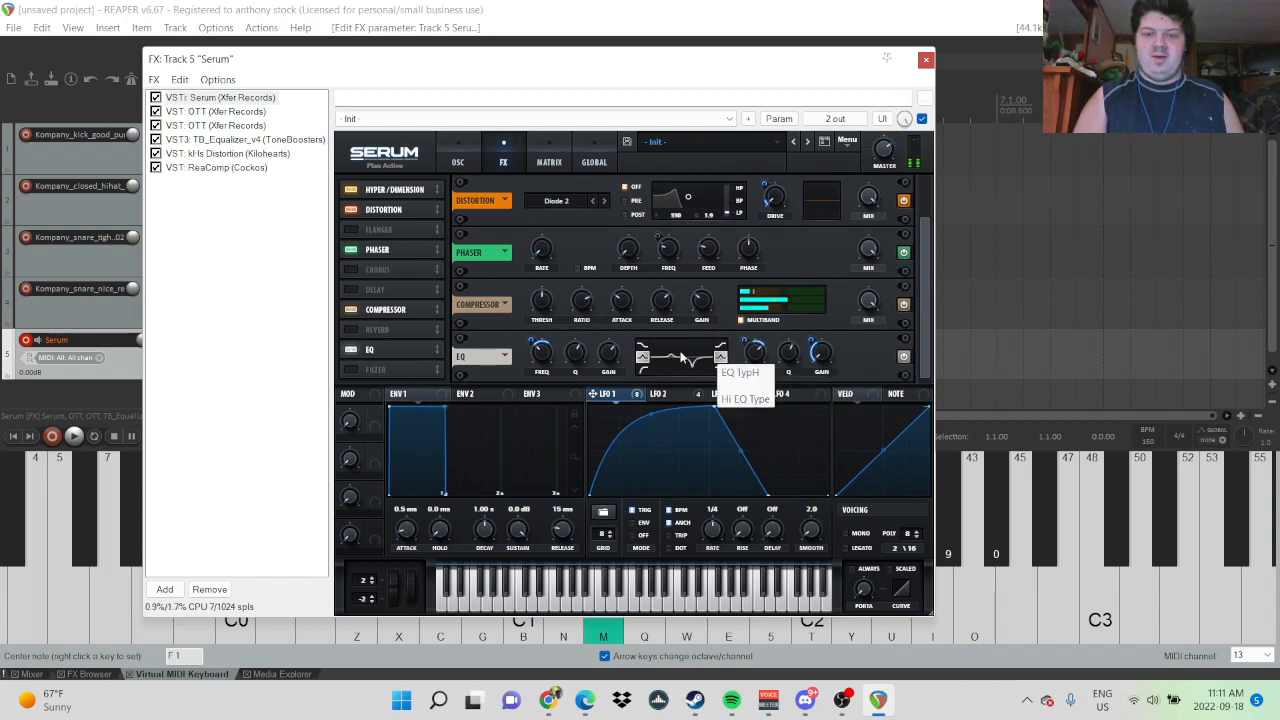
drag(612, 360, 608, 418)
key(m)
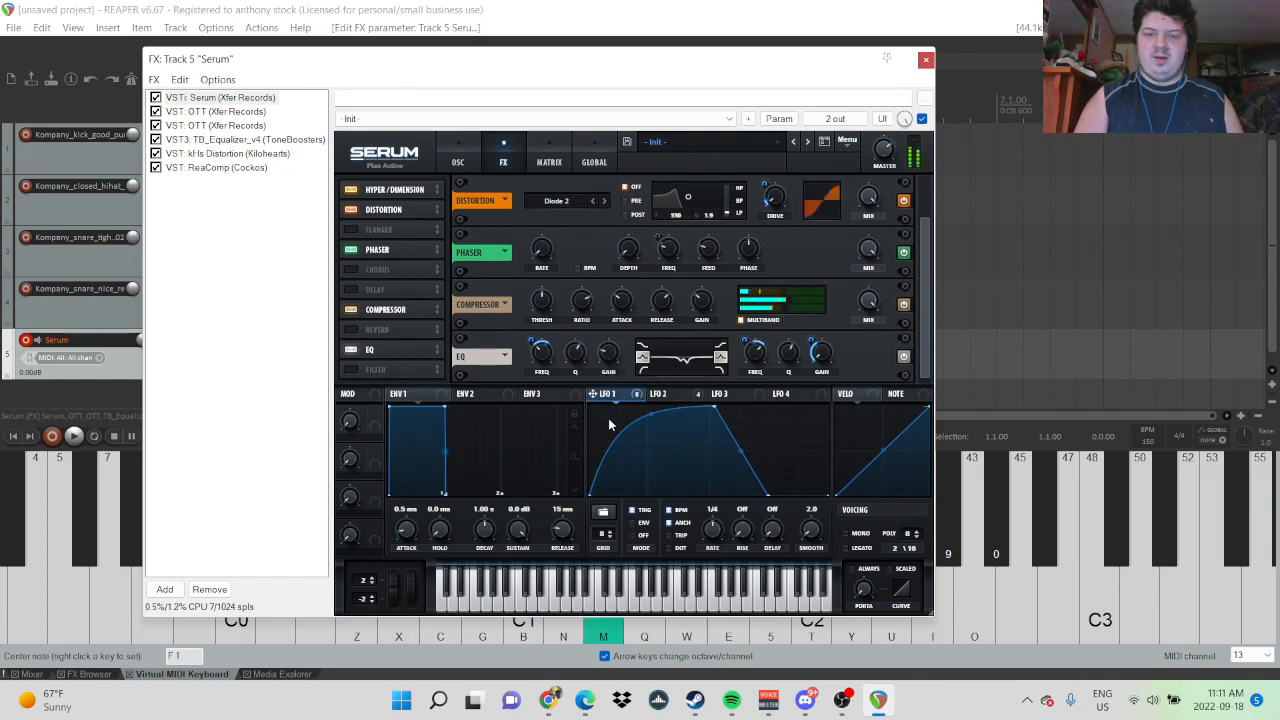
drag(609, 358, 609, 352)
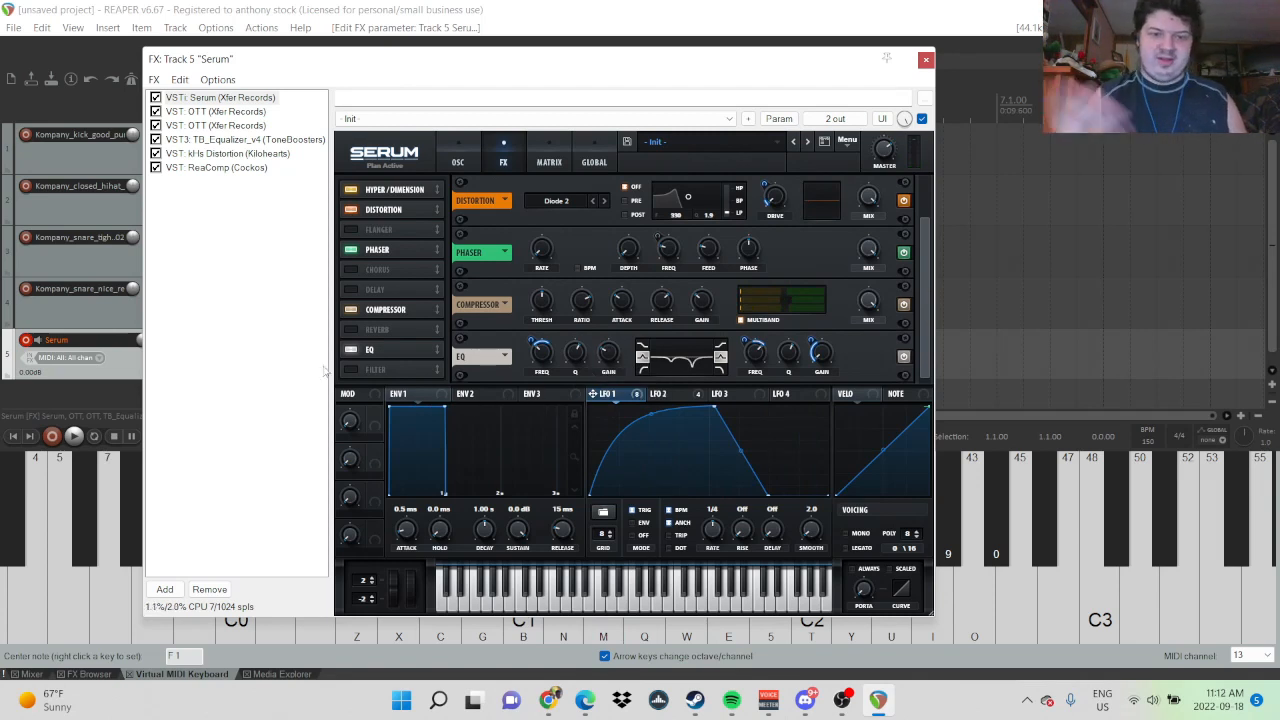
- Enable the filter effect and set its type to the Flg - flanger
click(354, 370)
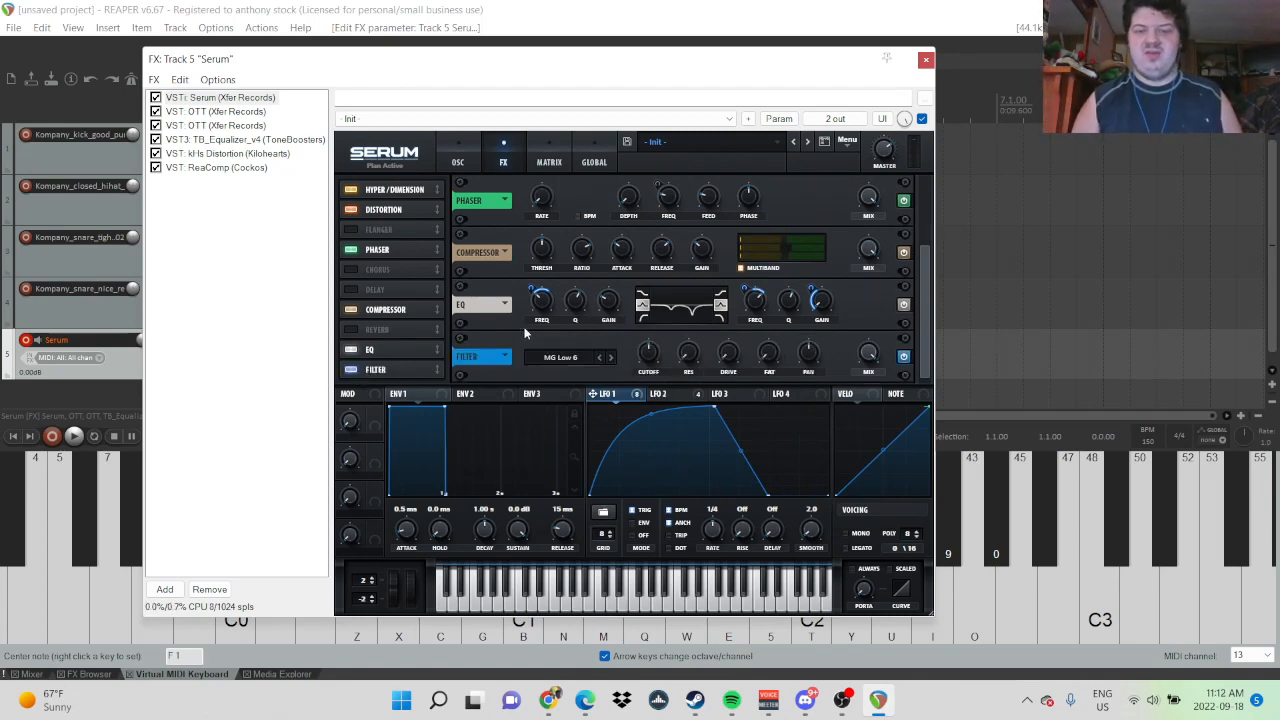
click(559, 358)
mouse_move(597, 416)
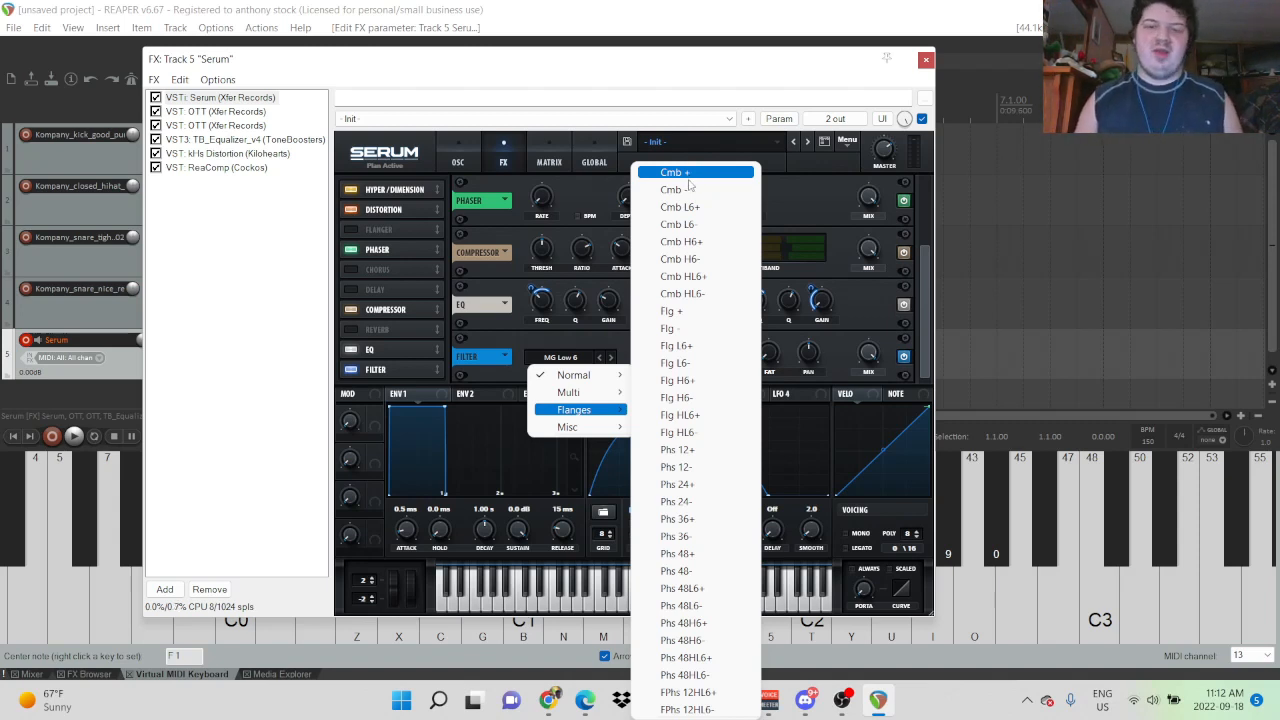
click(693, 328)
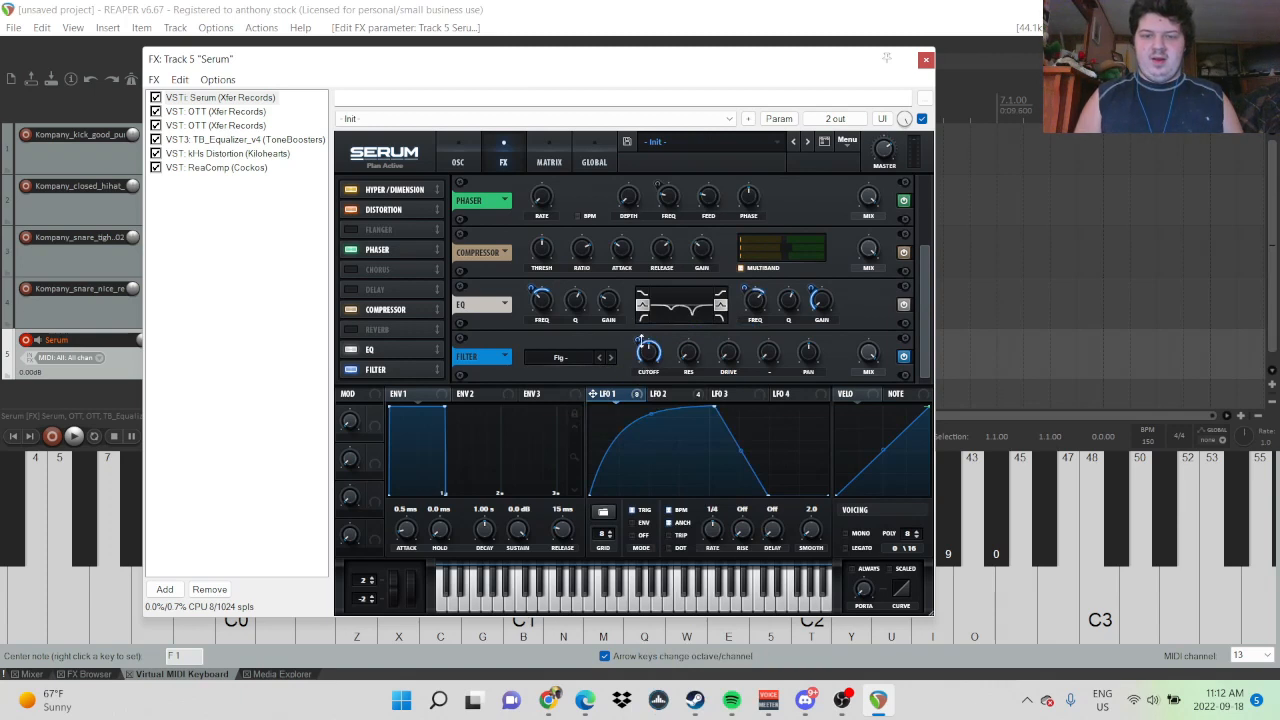
- Modulate the filter effect's cutoff with LFO 1 at a reduced amount and its resonance with LFO 2, auditioning a note
drag(633, 336, 638, 376)
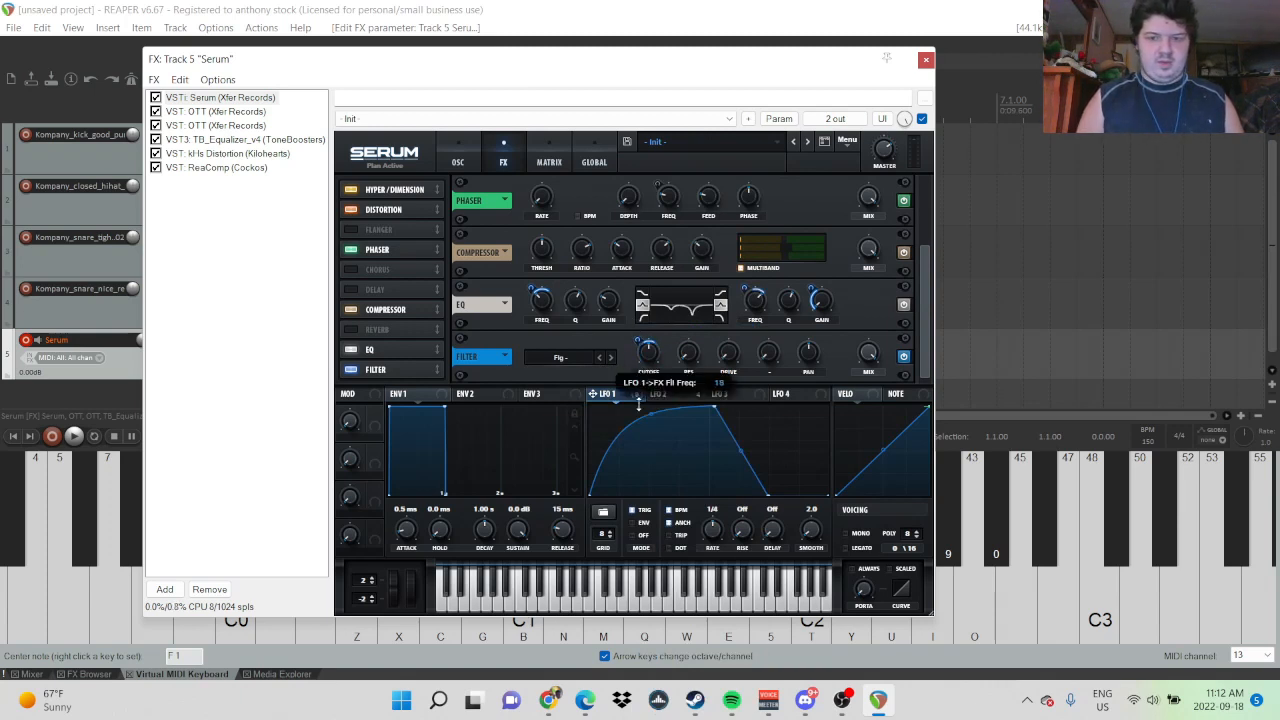
drag(640, 425, 641, 422)
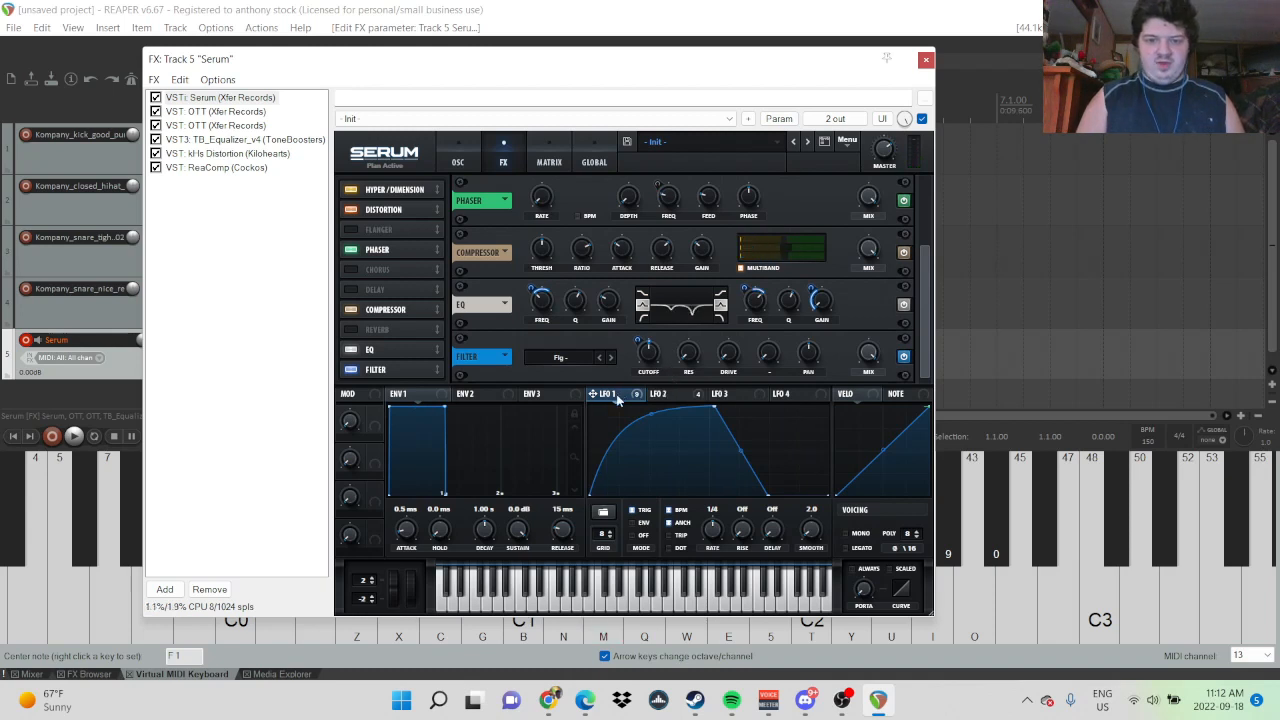
mouse_move(683, 397)
mouse_down()
mouse_move(681, 347)
mouse_move(675, 387)
mouse_up()
key(m)
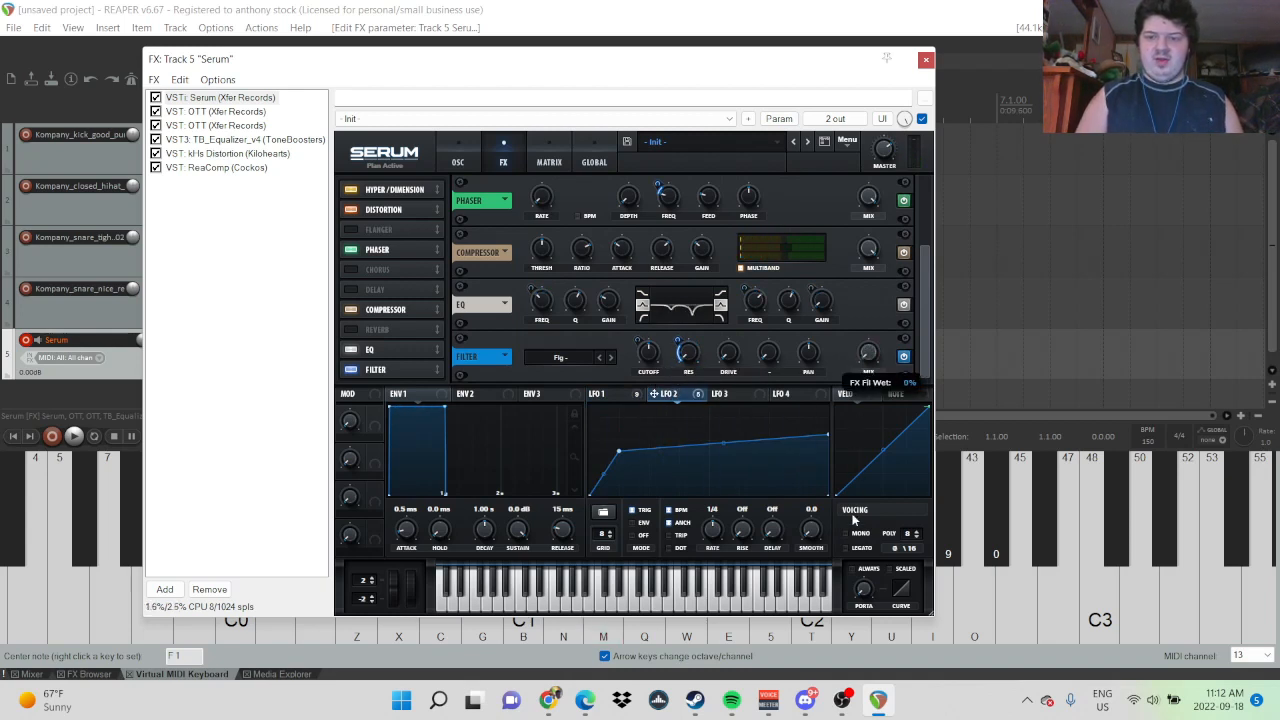
- Set the filter effect's mix to 0%, modulate it with LFO 1 by about 26, and audition a note
click(603, 394)
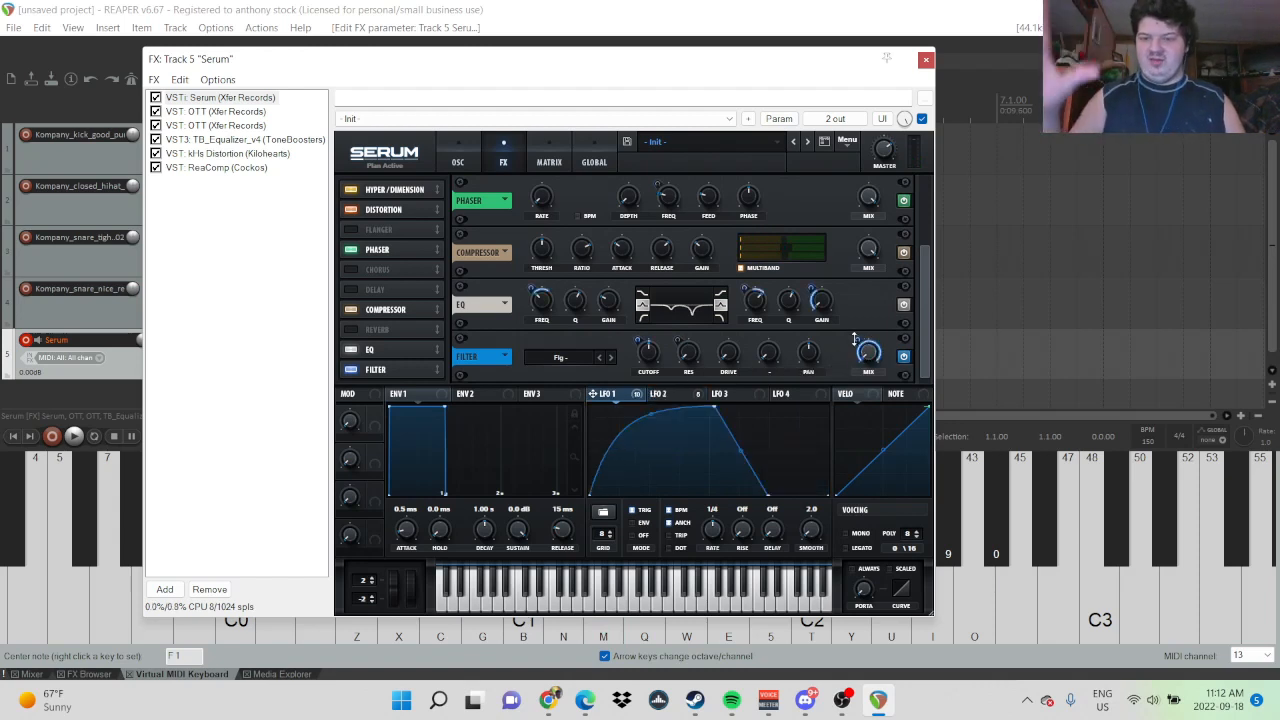
drag(857, 337, 848, 374)
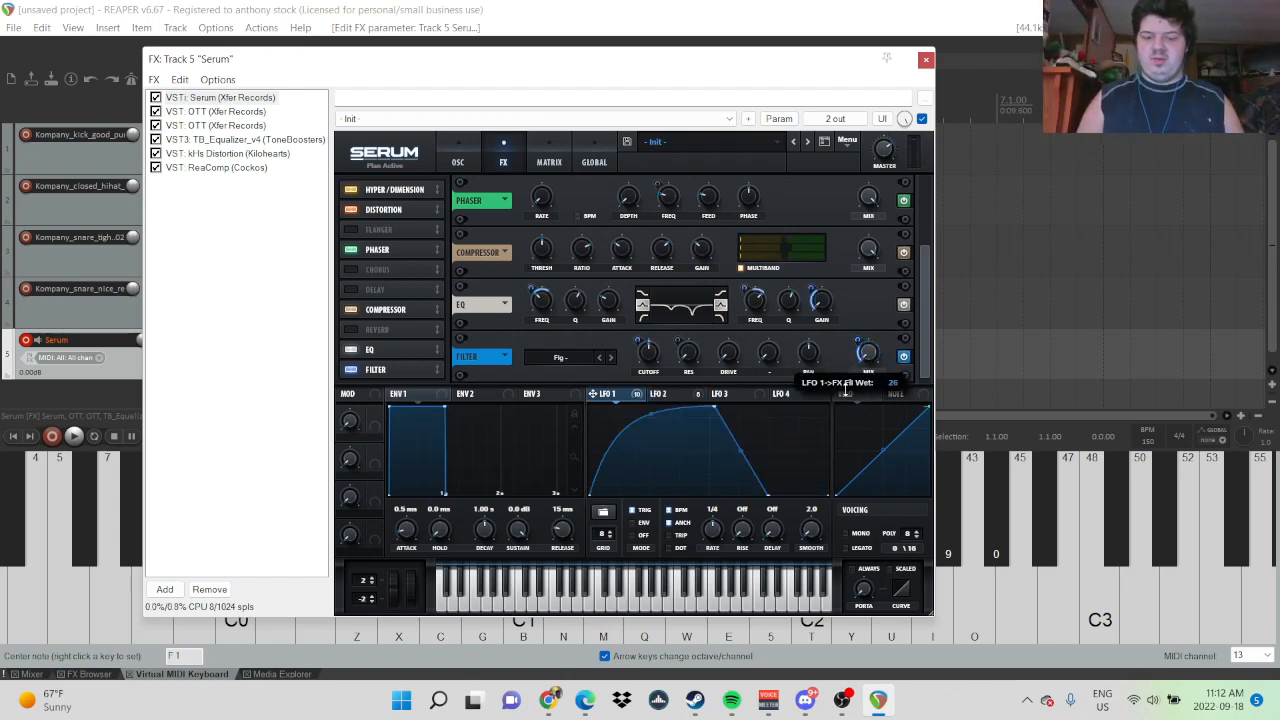
key(m)
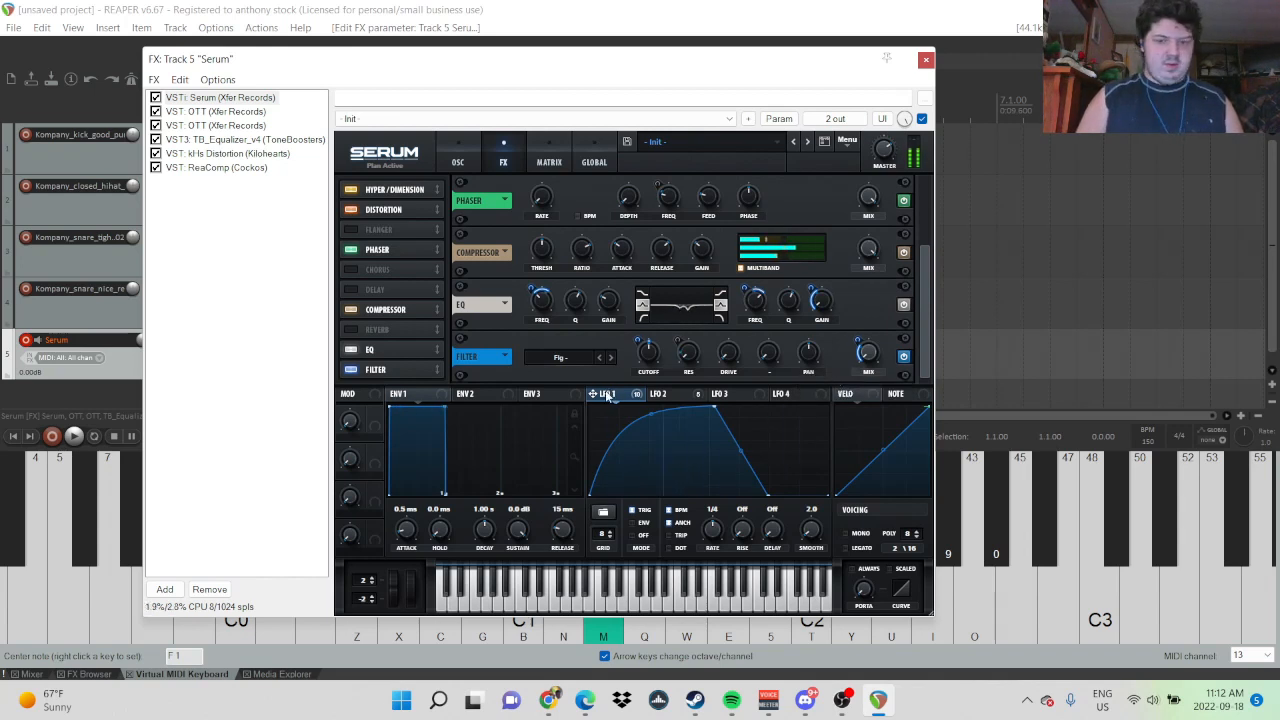
- Check the Twitch stream chat in Chrome and the stream's audio levels in OBS, and return to REAPER
click(548, 700)
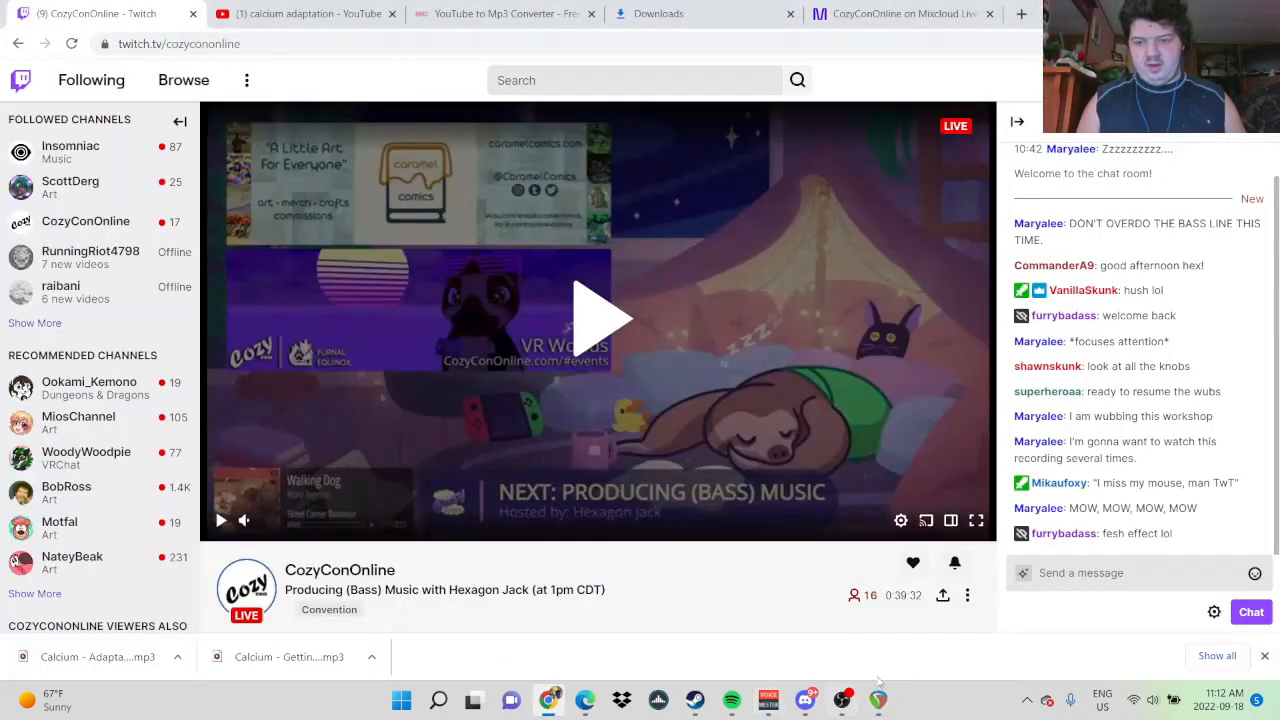
click(838, 706)
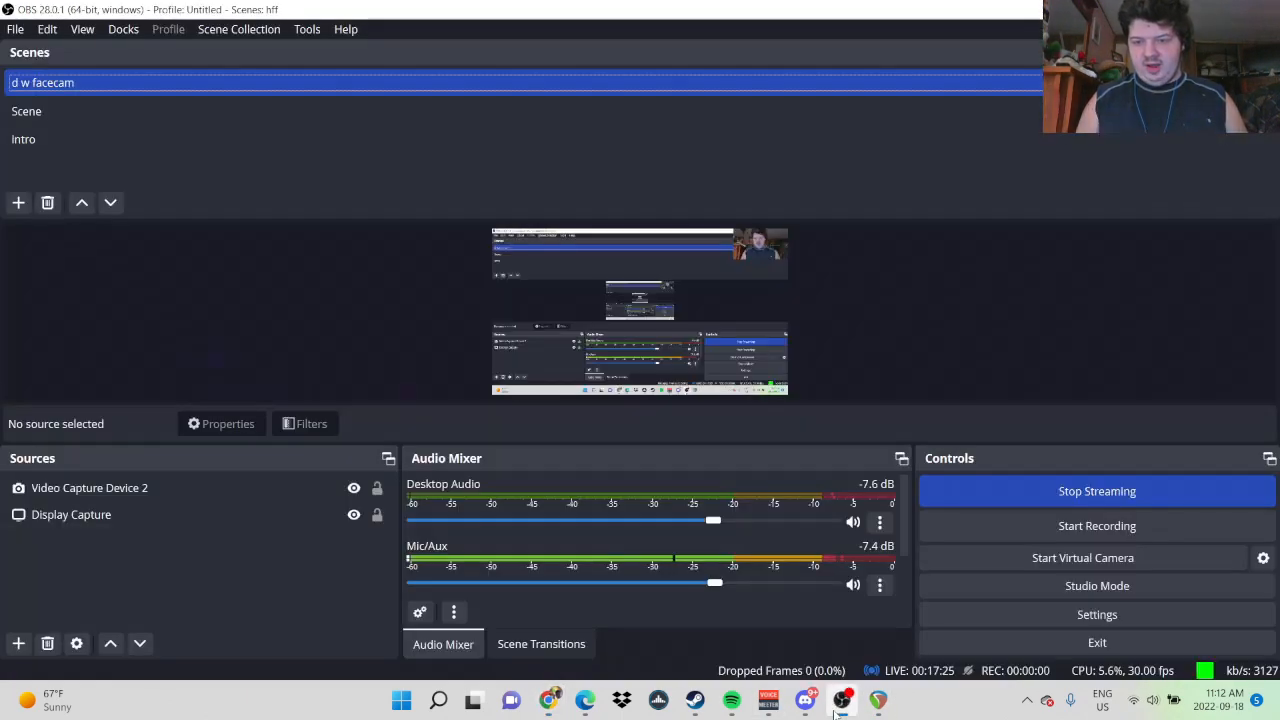
click(876, 708)
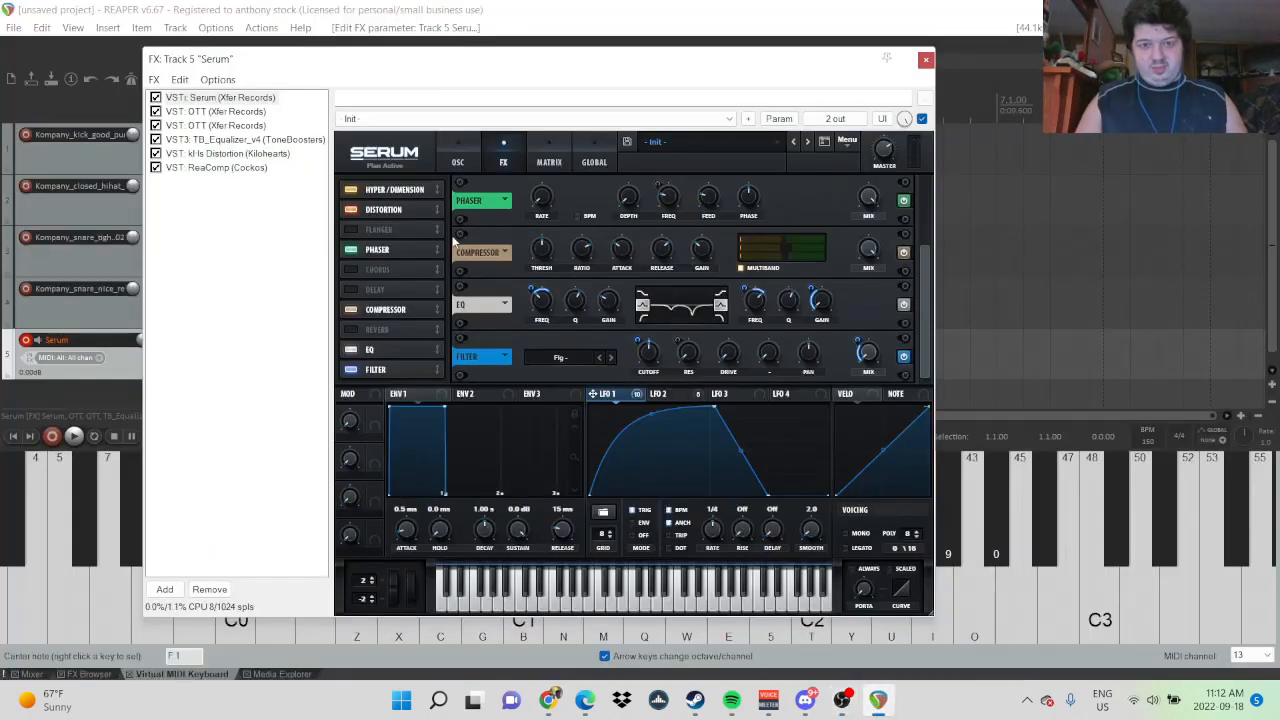
- Enable the delay with BPM sync off, its filter at 701 with width 2.0, and linked delay times of 24.35
click(352, 289)
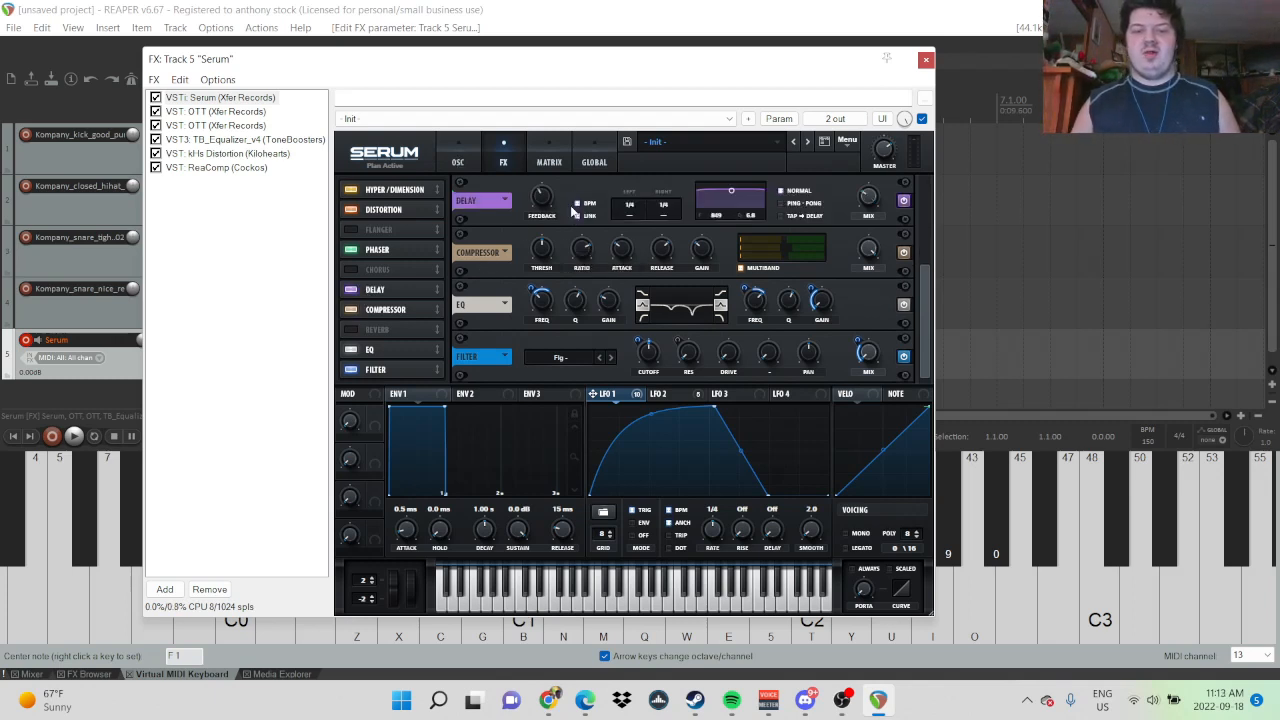
click(577, 204)
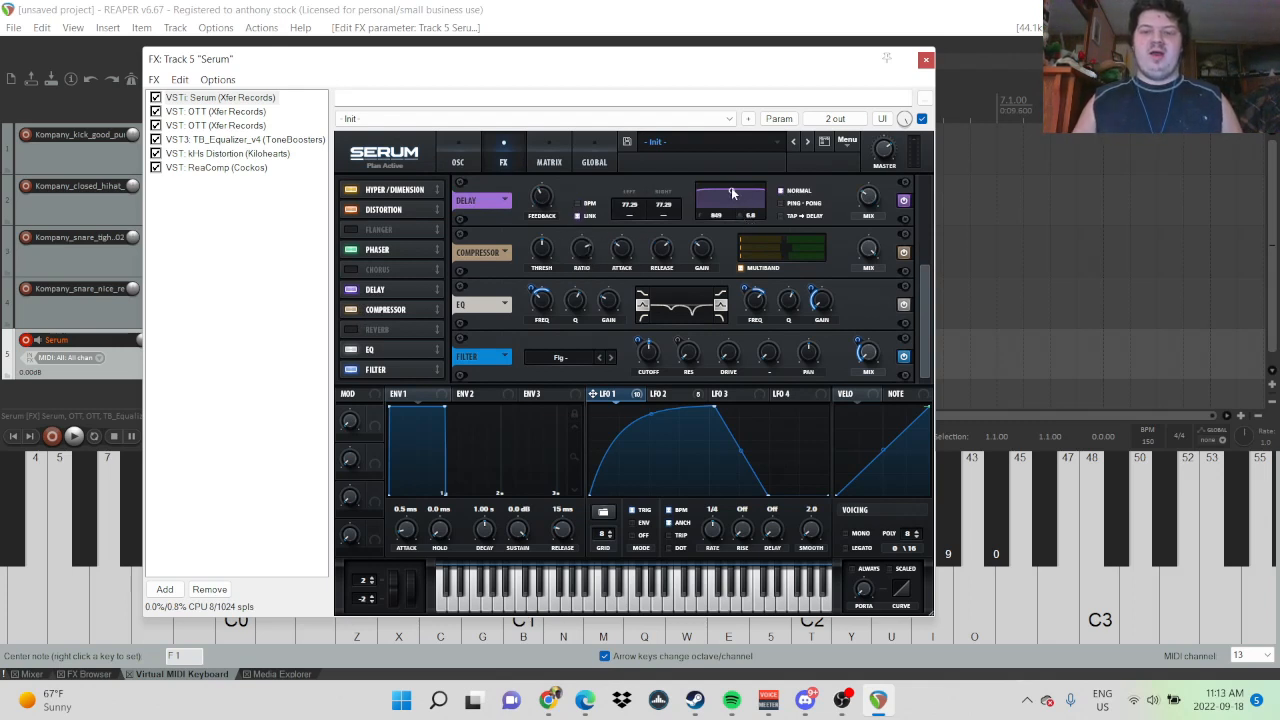
drag(731, 201, 730, 207)
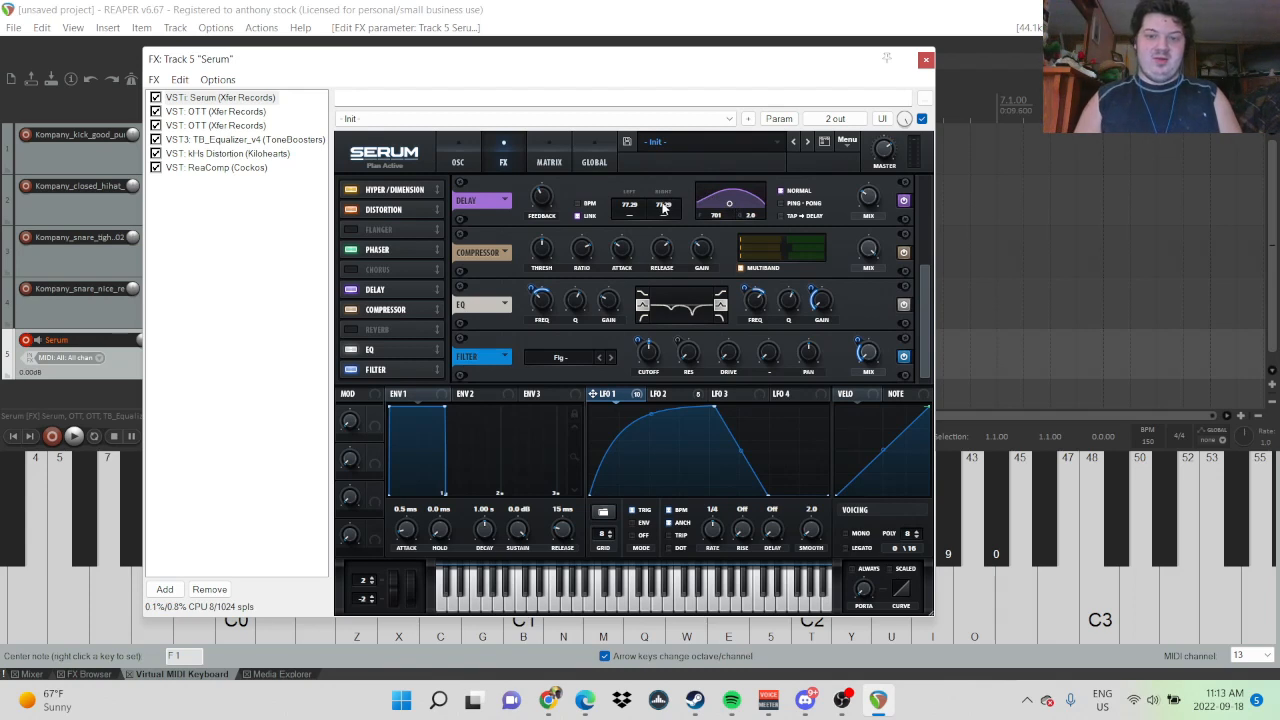
key(m)
drag(663, 207, 669, 217)
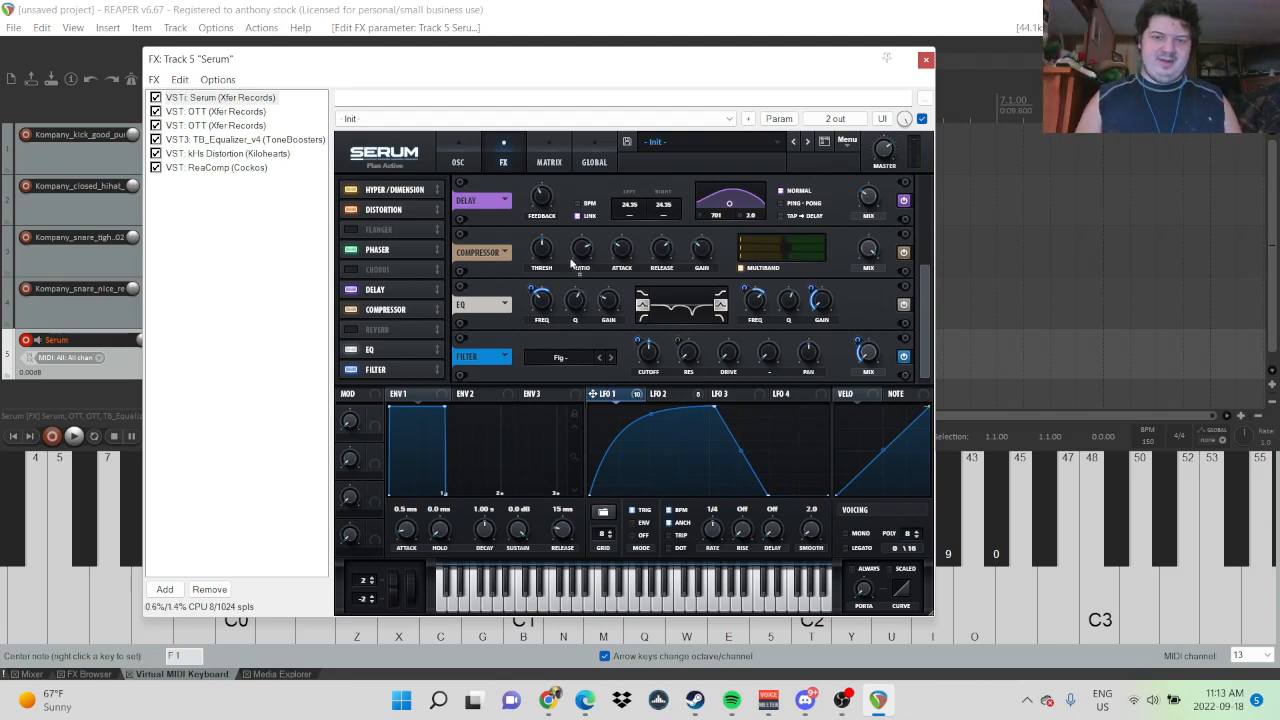
- Modulate the delay's feedback and mix with LFO 1, auditioning notes
drag(535, 188, 534, 205)
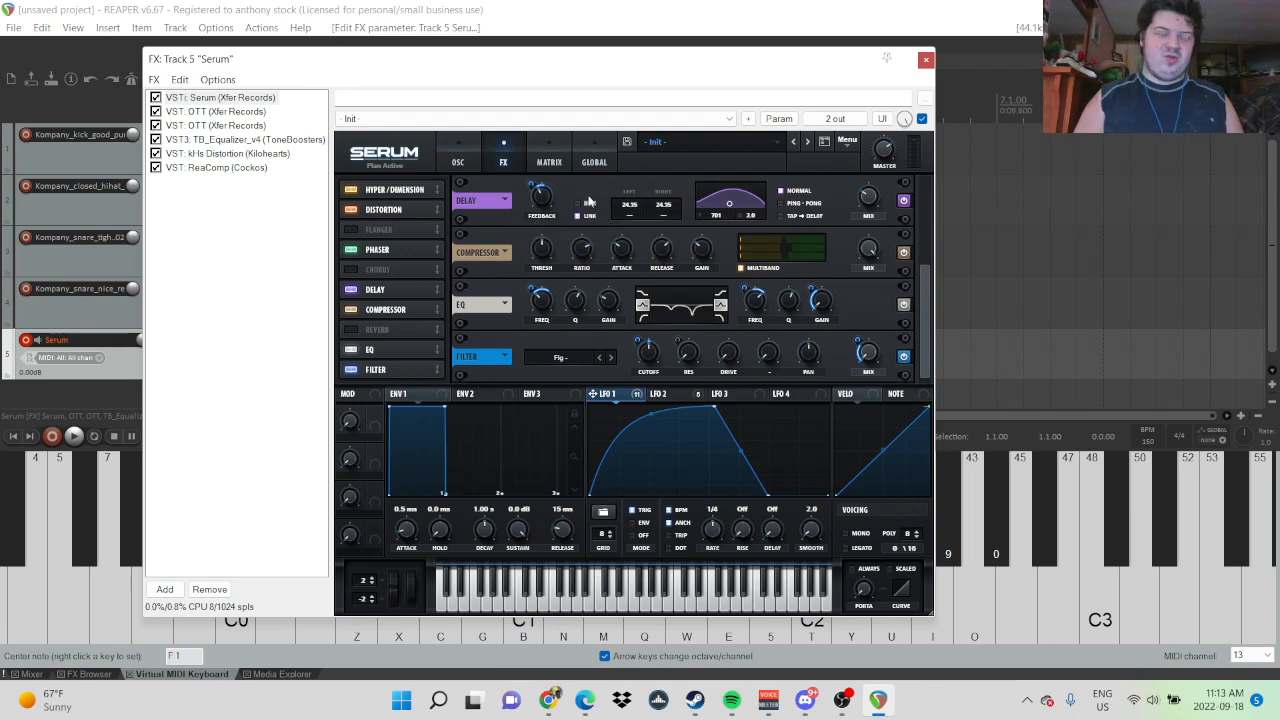
key(m)
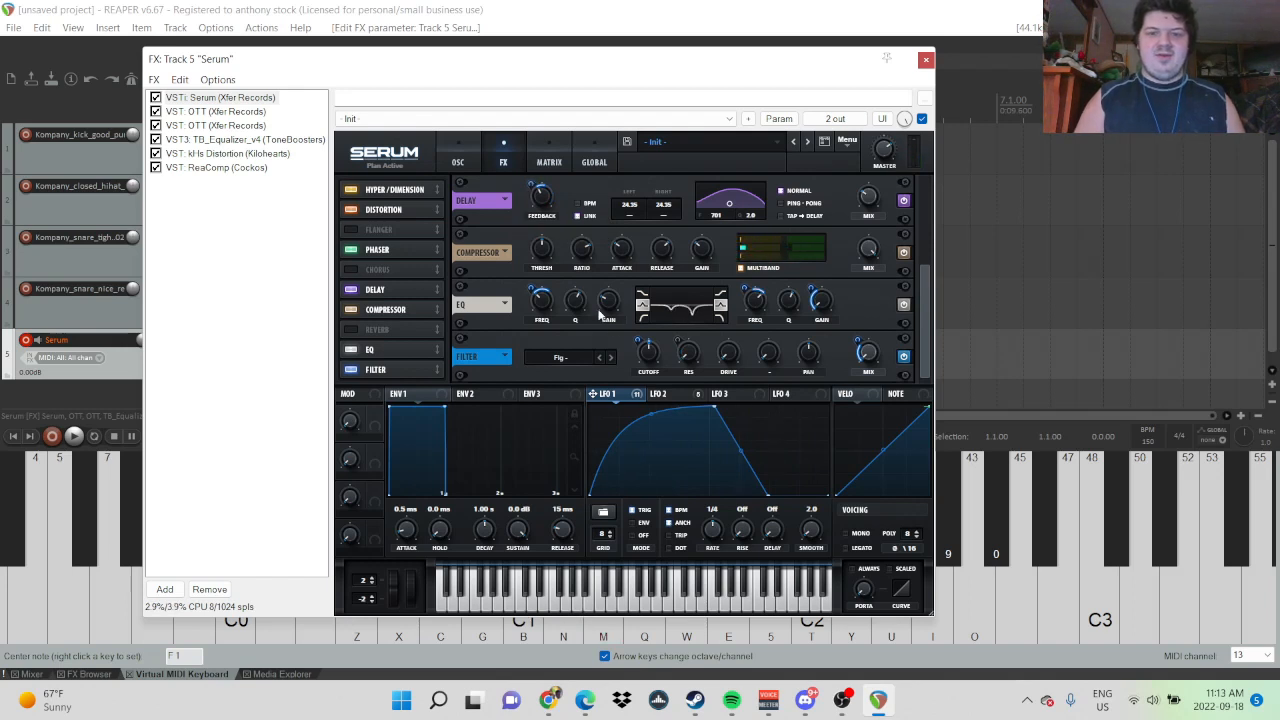
drag(610, 397, 856, 218)
key(m)
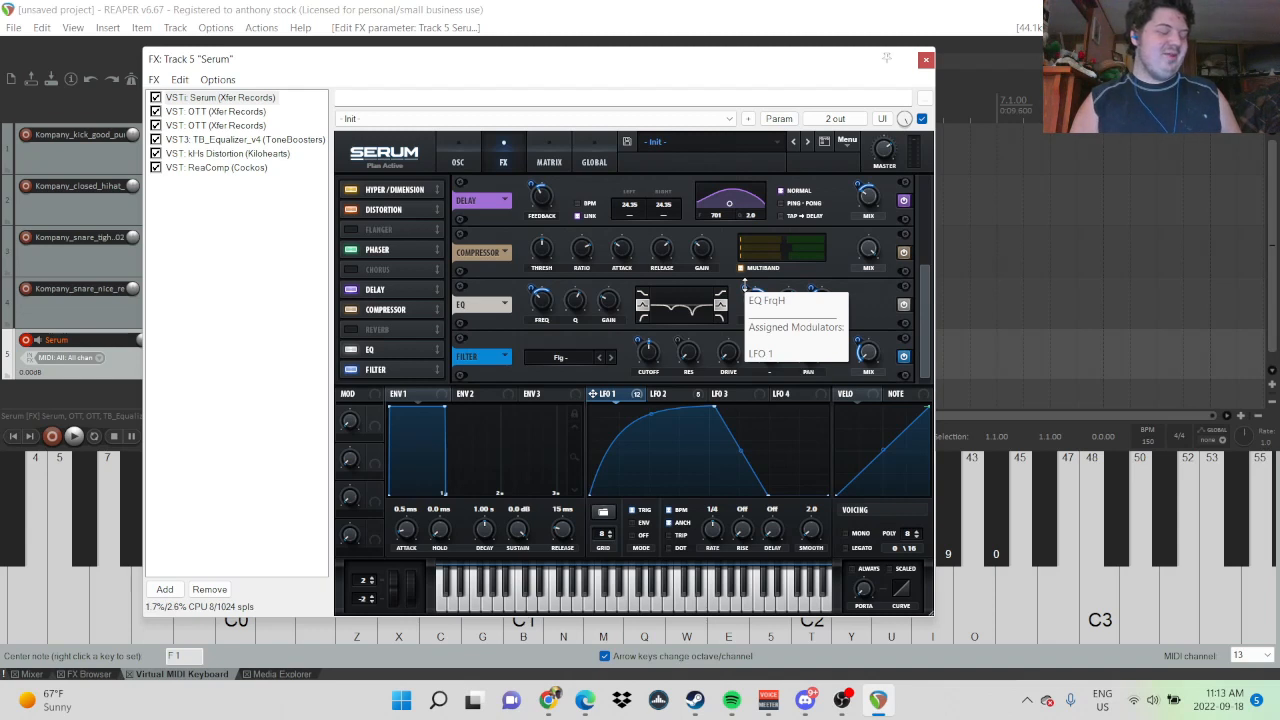
key(m)
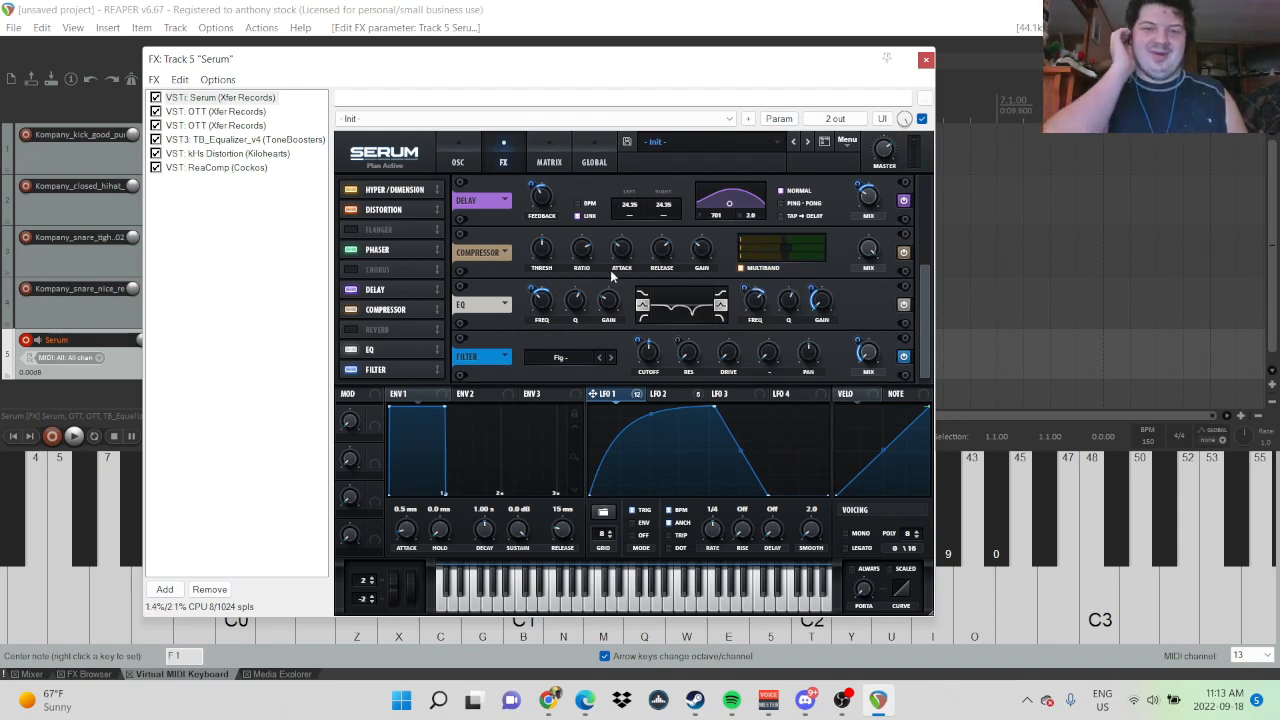
- Enable the noise oscillator and load the BrightWhite analog noise
click(457, 160)
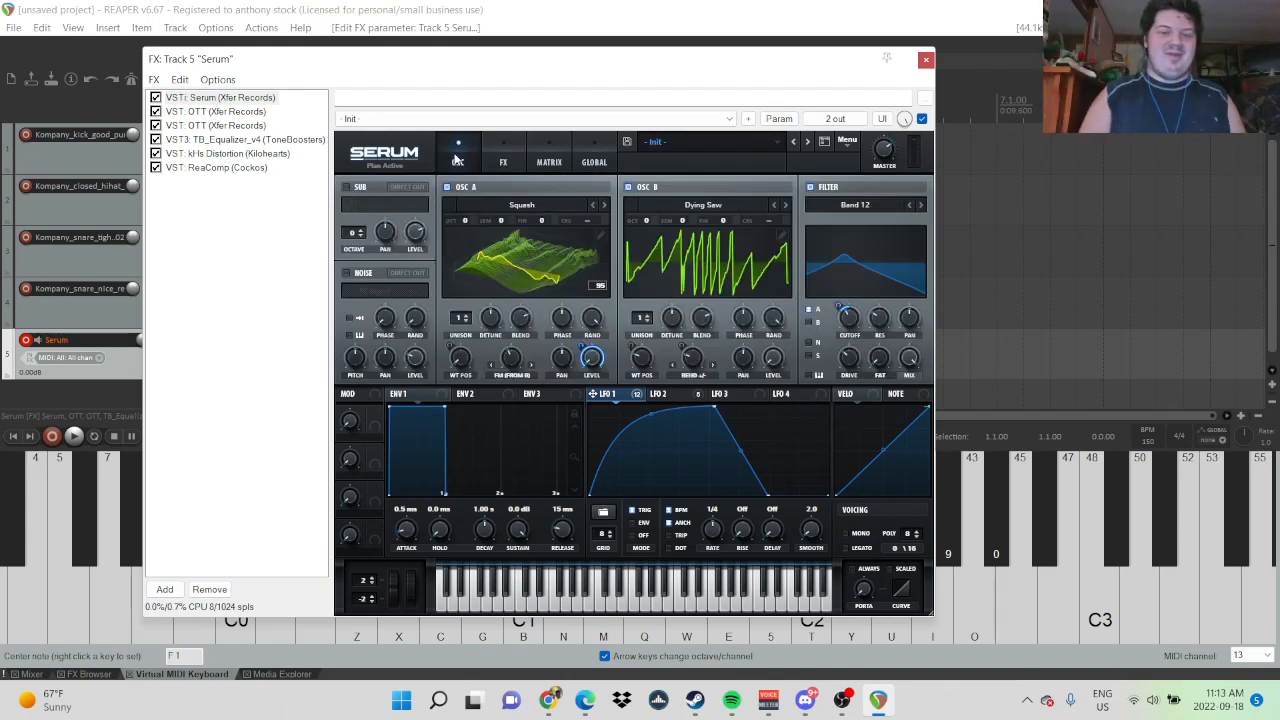
click(346, 279)
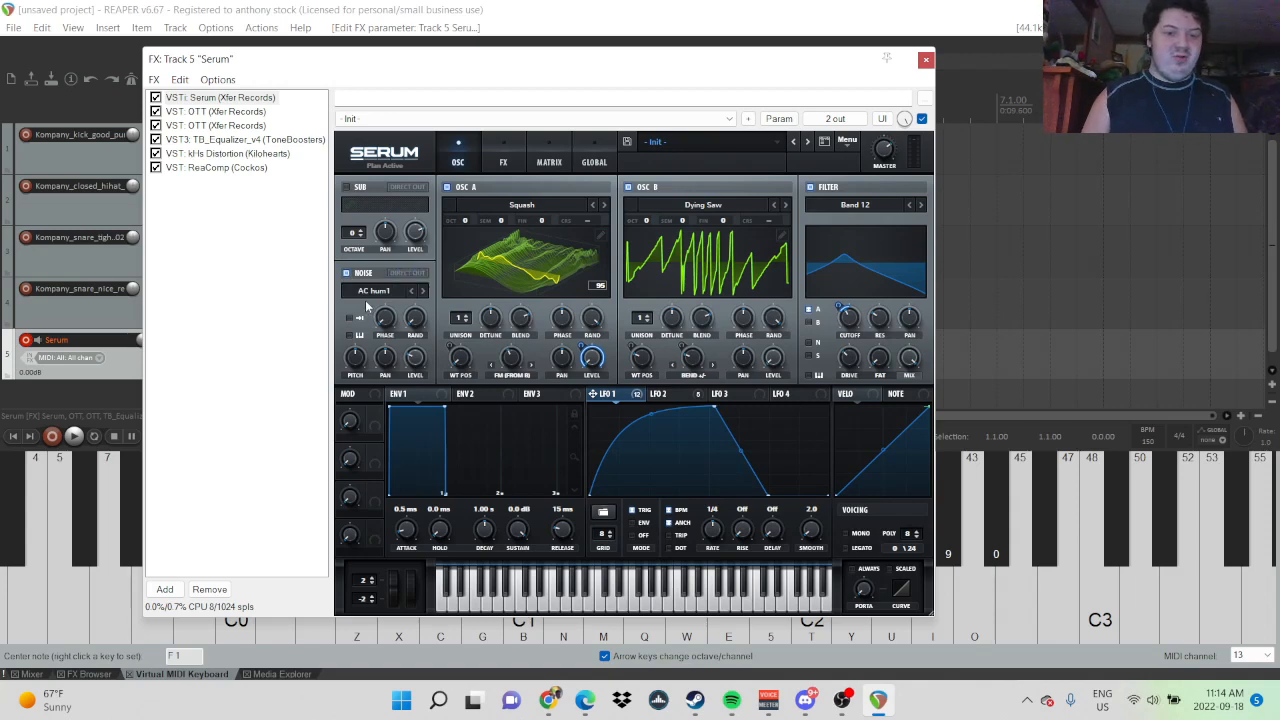
click(372, 291)
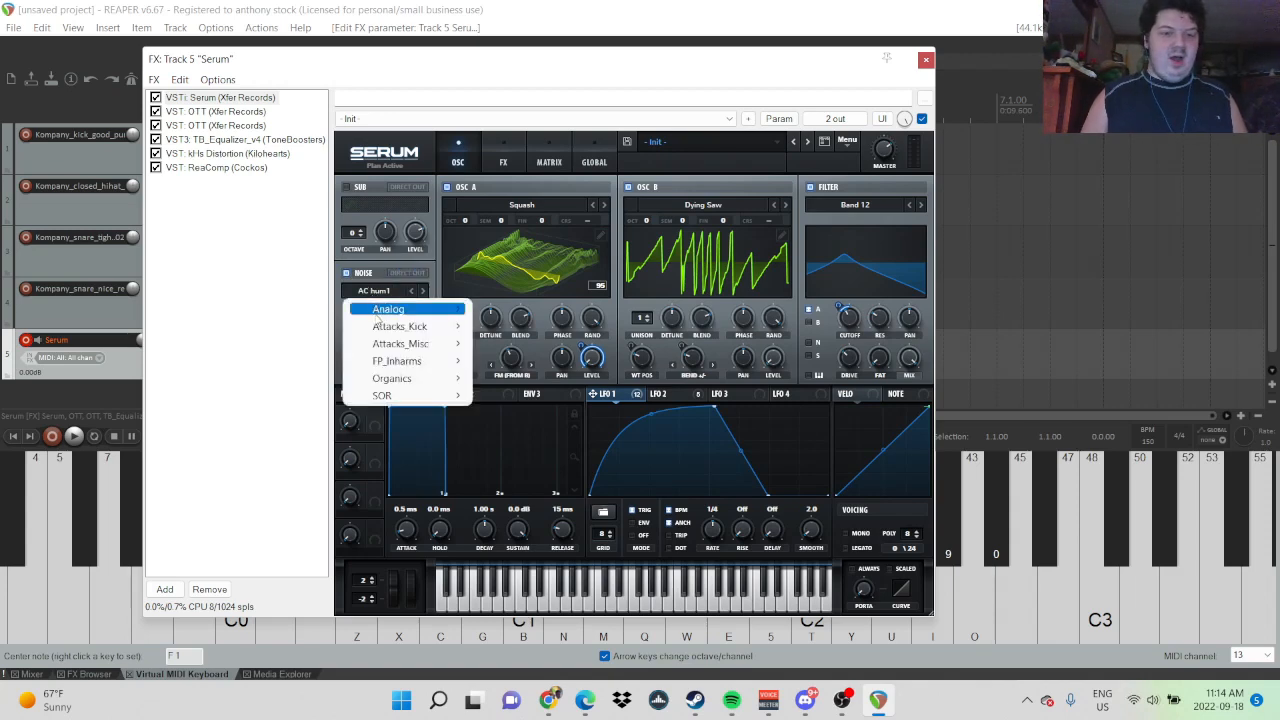
mouse_move(382, 328)
mouse_move(420, 313)
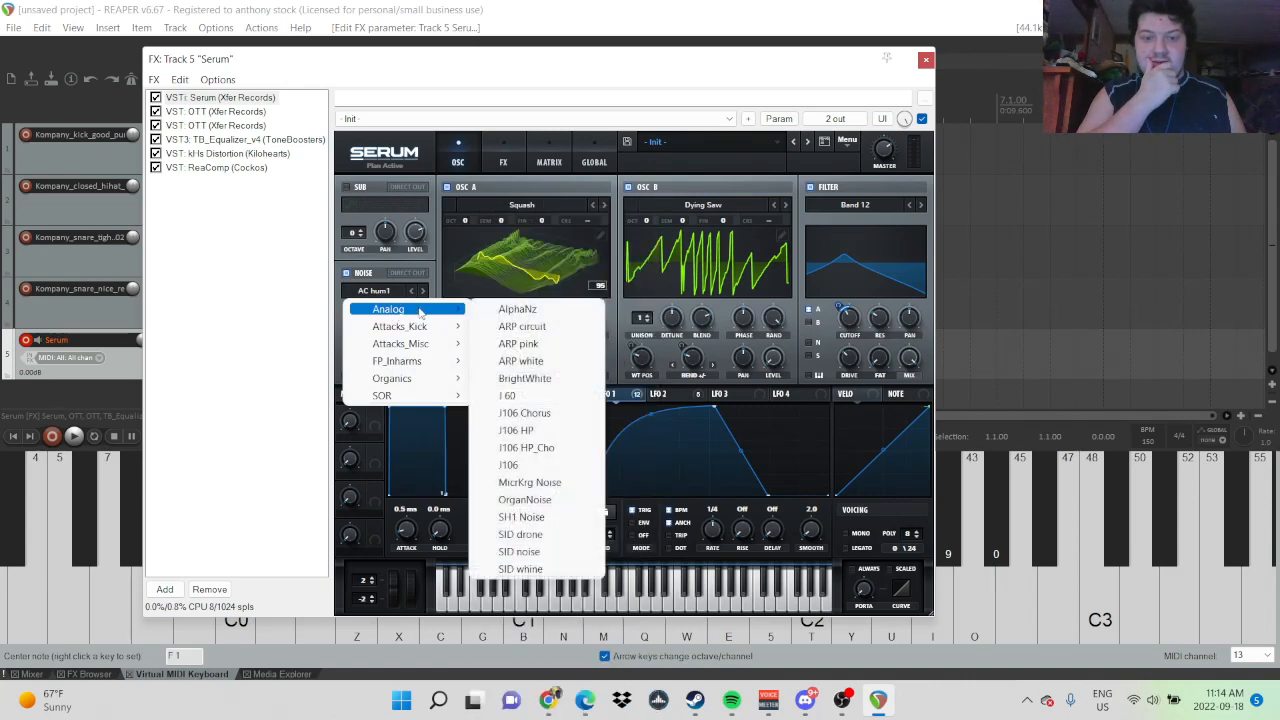
click(531, 378)
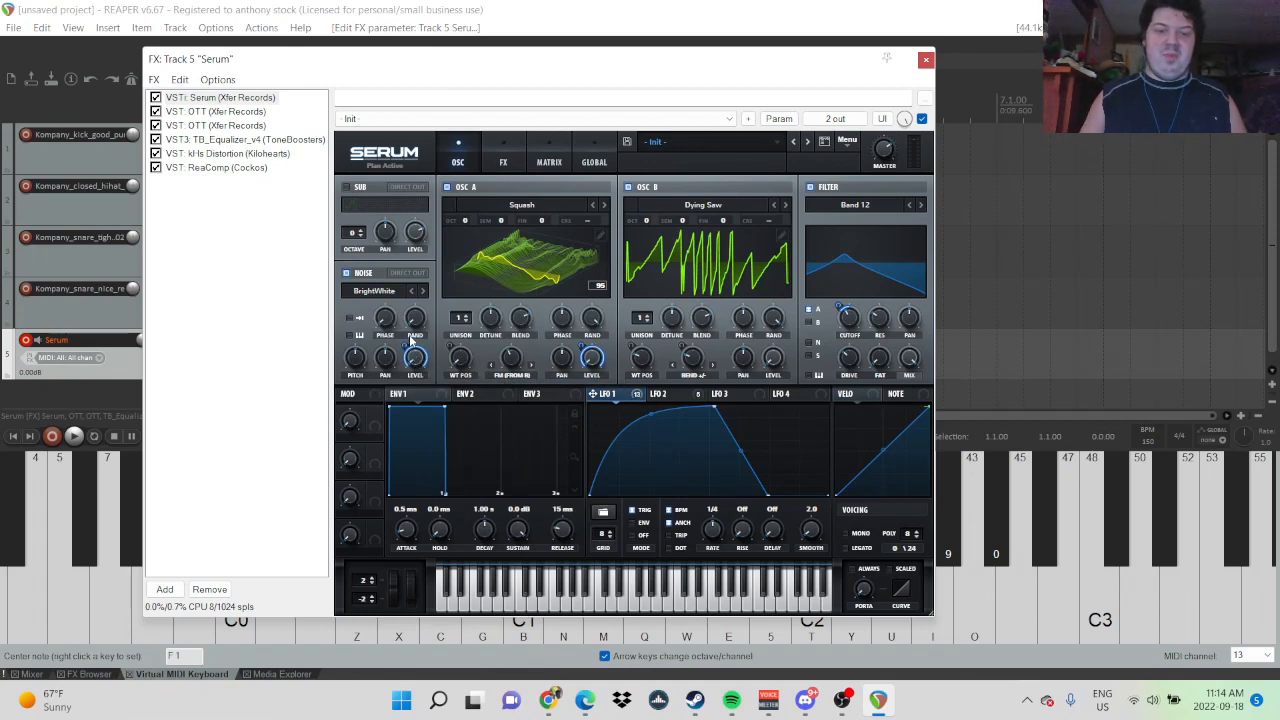
- Adjust LFO 1's modulation of the noise level and route the noise to direct out while auditioning a note
drag(406, 345, 400, 395)
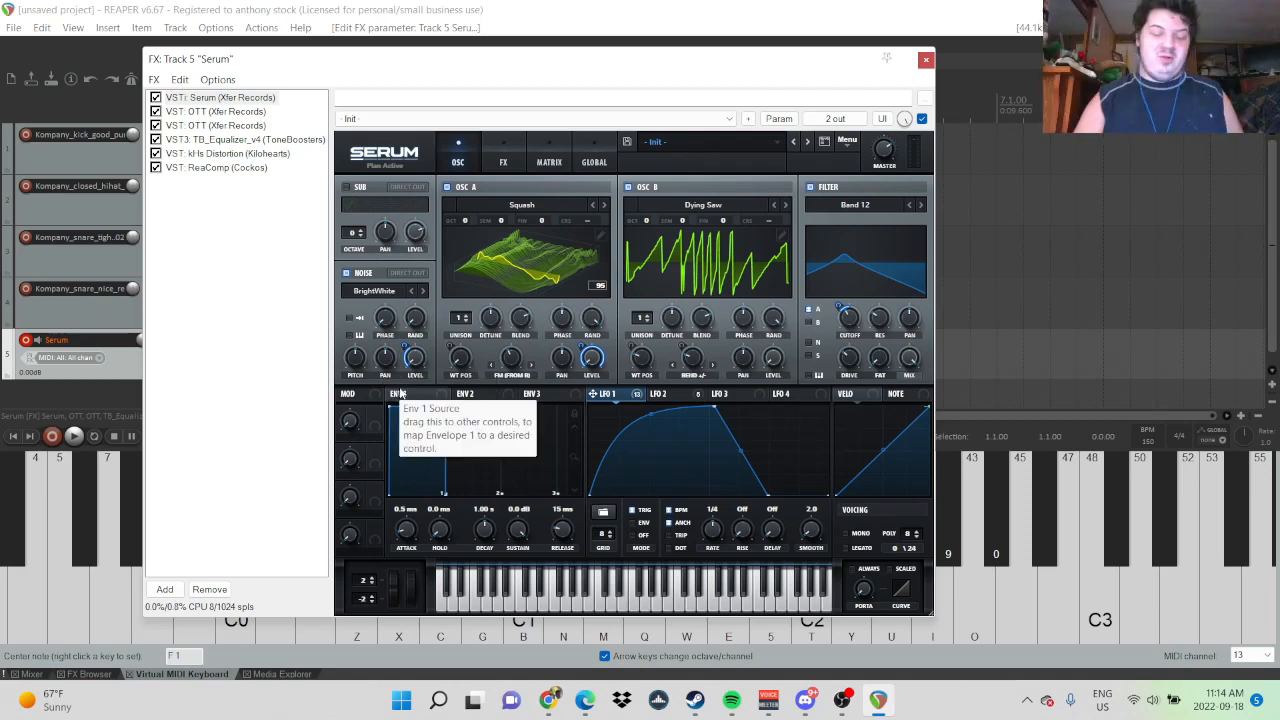
key(m)
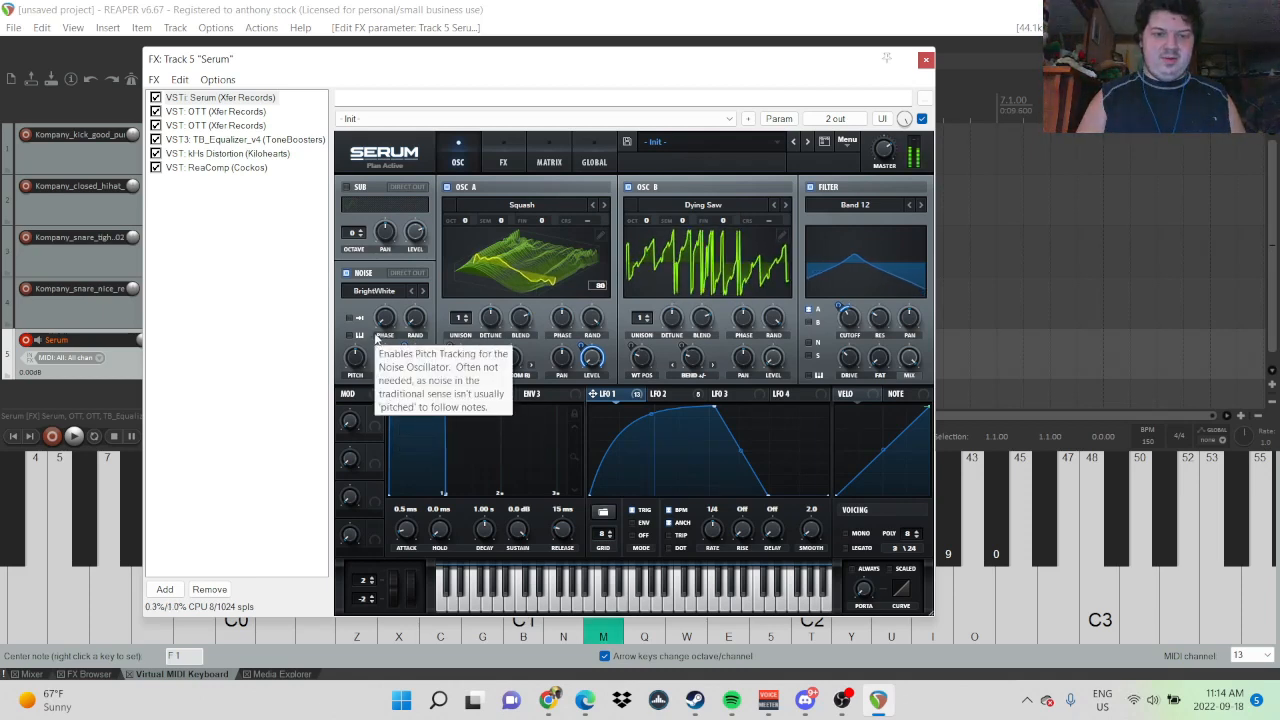
click(407, 273)
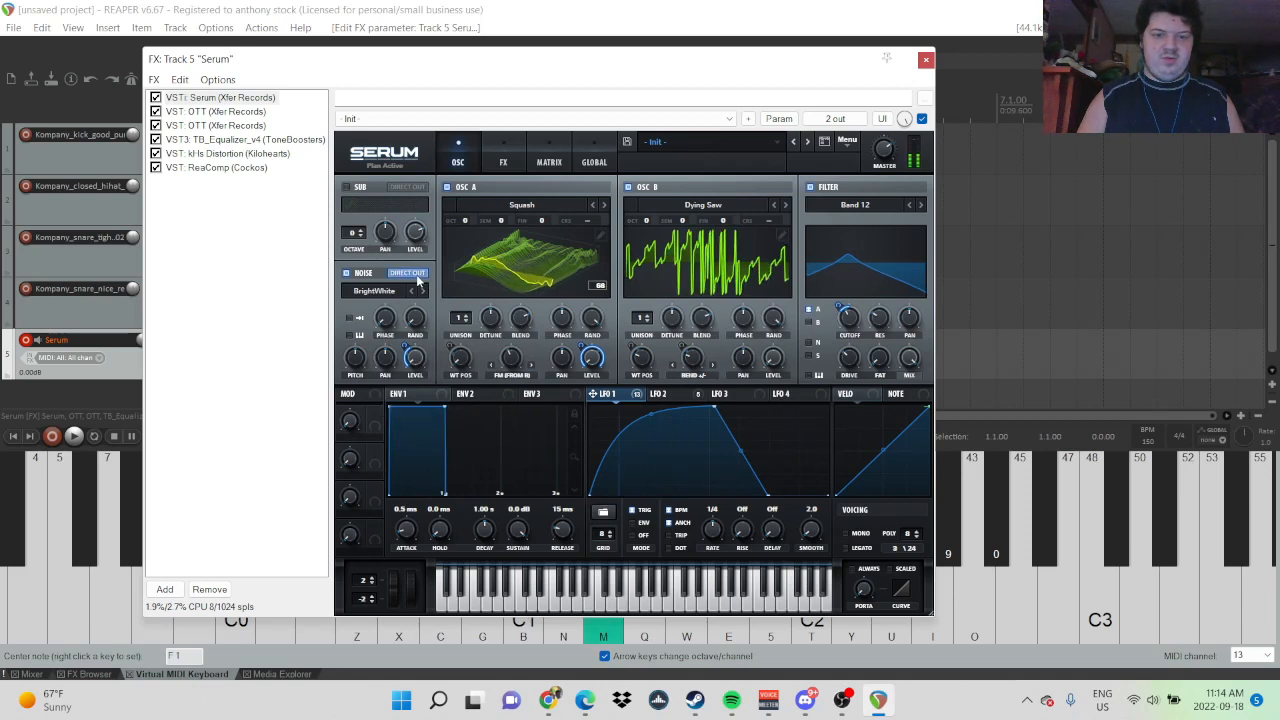
mouse_move(405, 346)
mouse_down()
mouse_move(405, 333)
mouse_move(405, 346)
mouse_up()
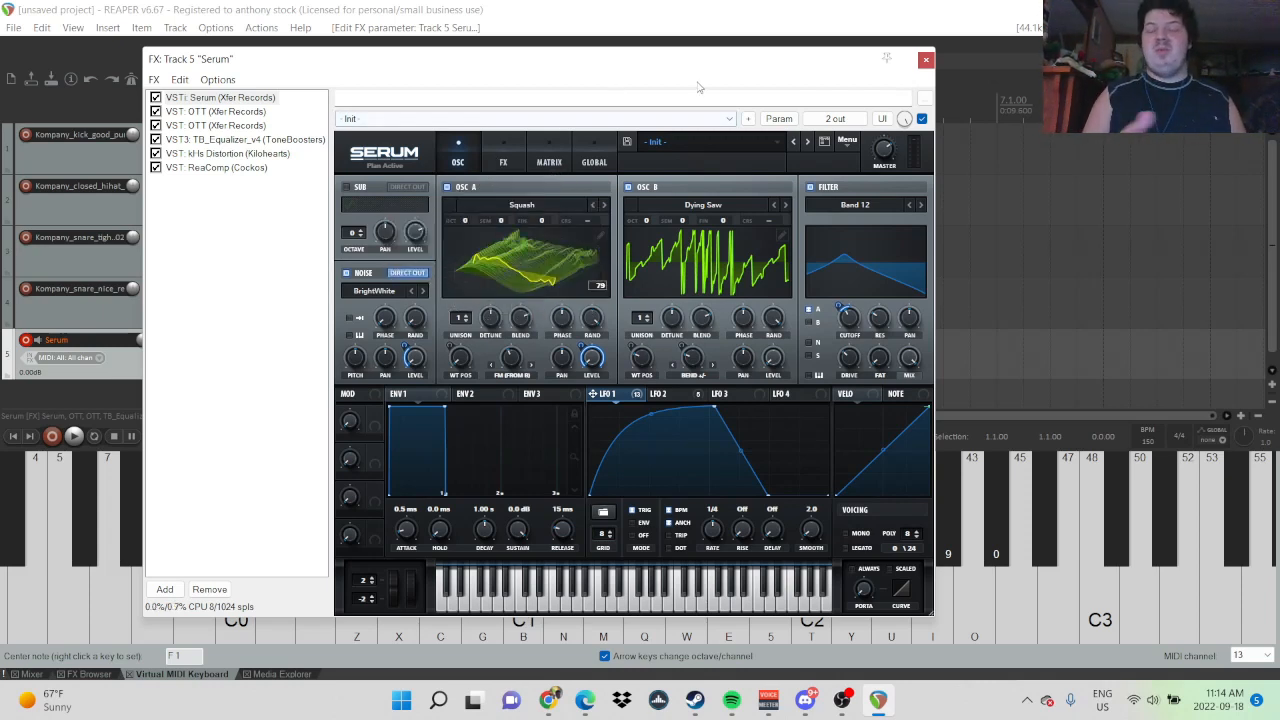
- Close the Serum FX window and draw MIDI items along the Serum track from bar 1 to bar 5
click(926, 59)
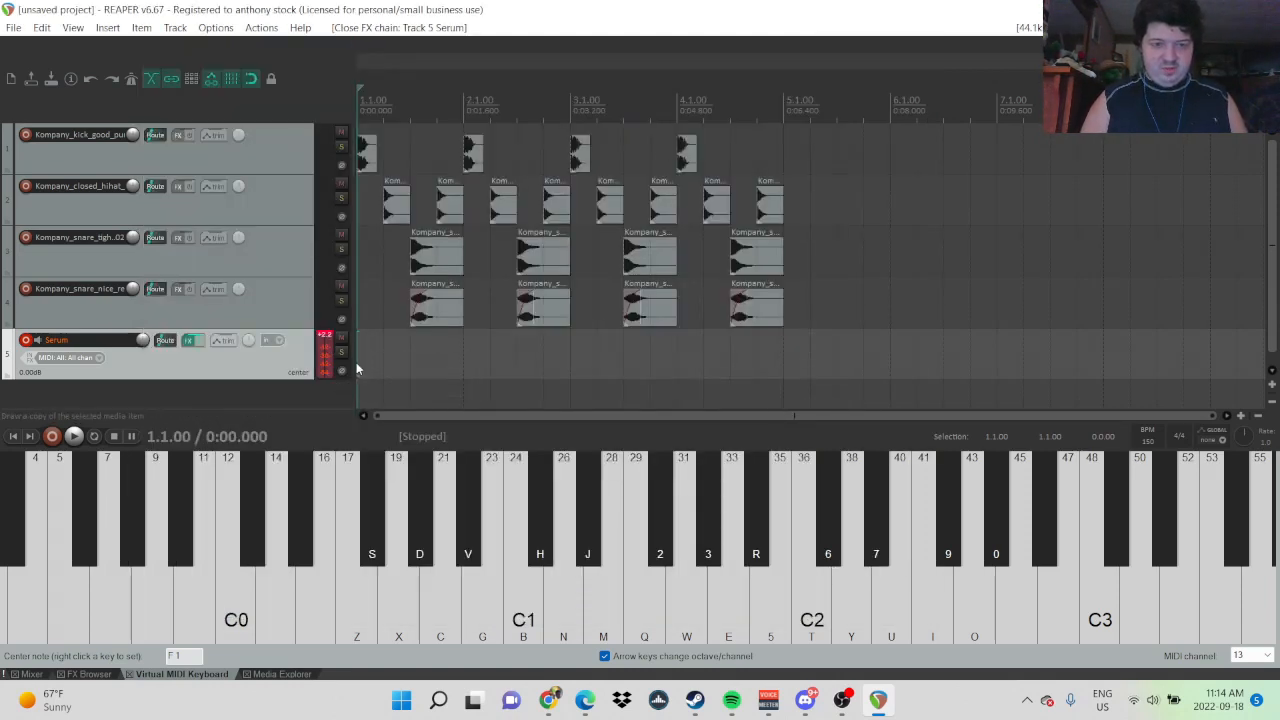
drag(364, 368, 783, 364)
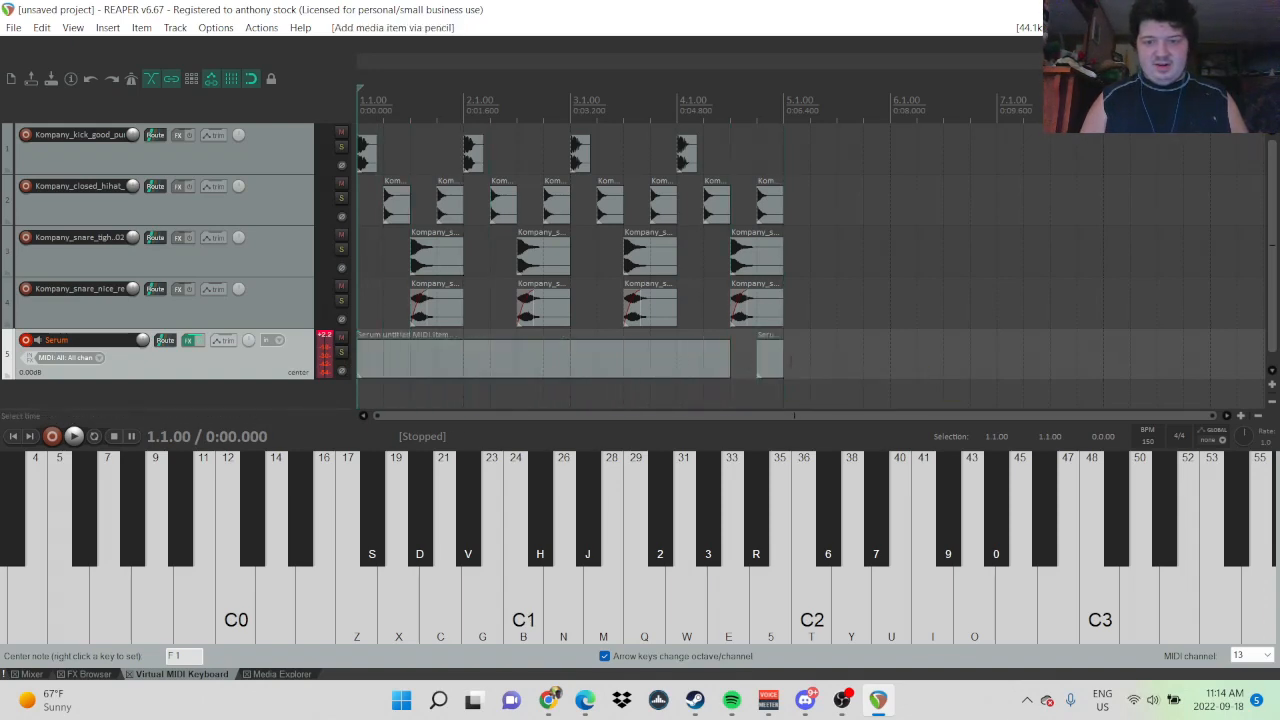
- Remove both MIDI items from the Serum track
right_click(766, 361)
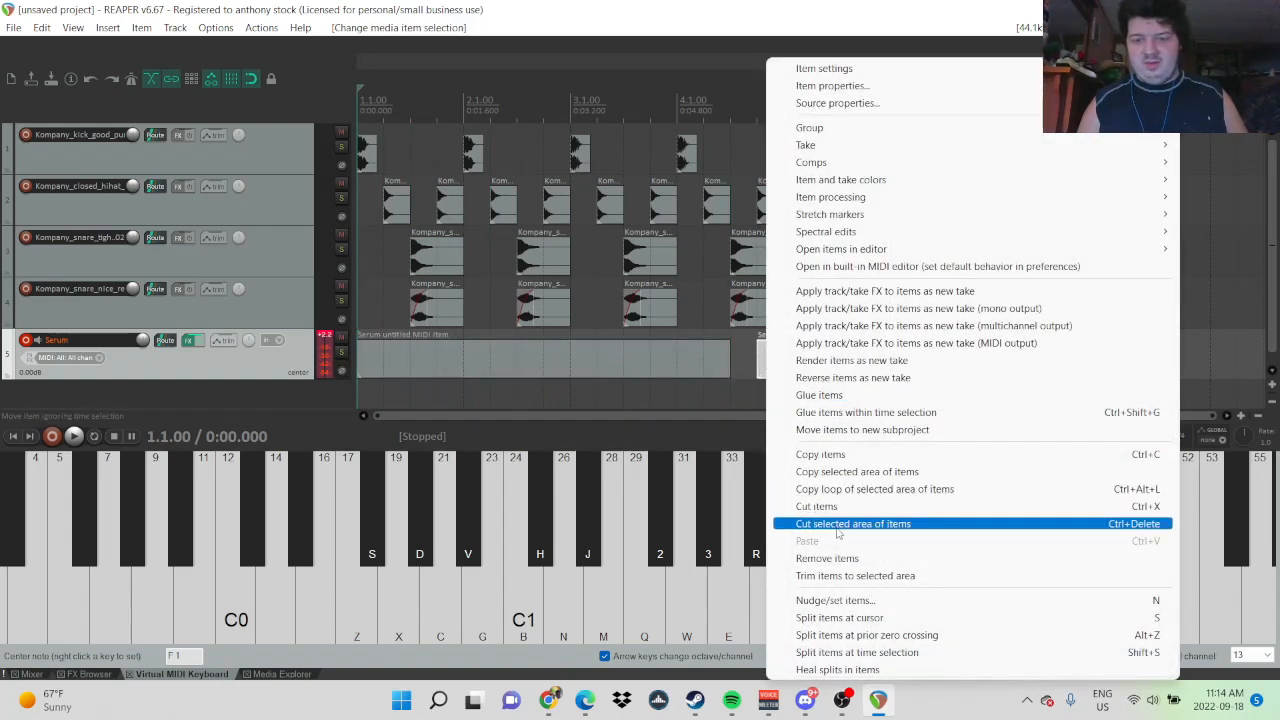
click(829, 557)
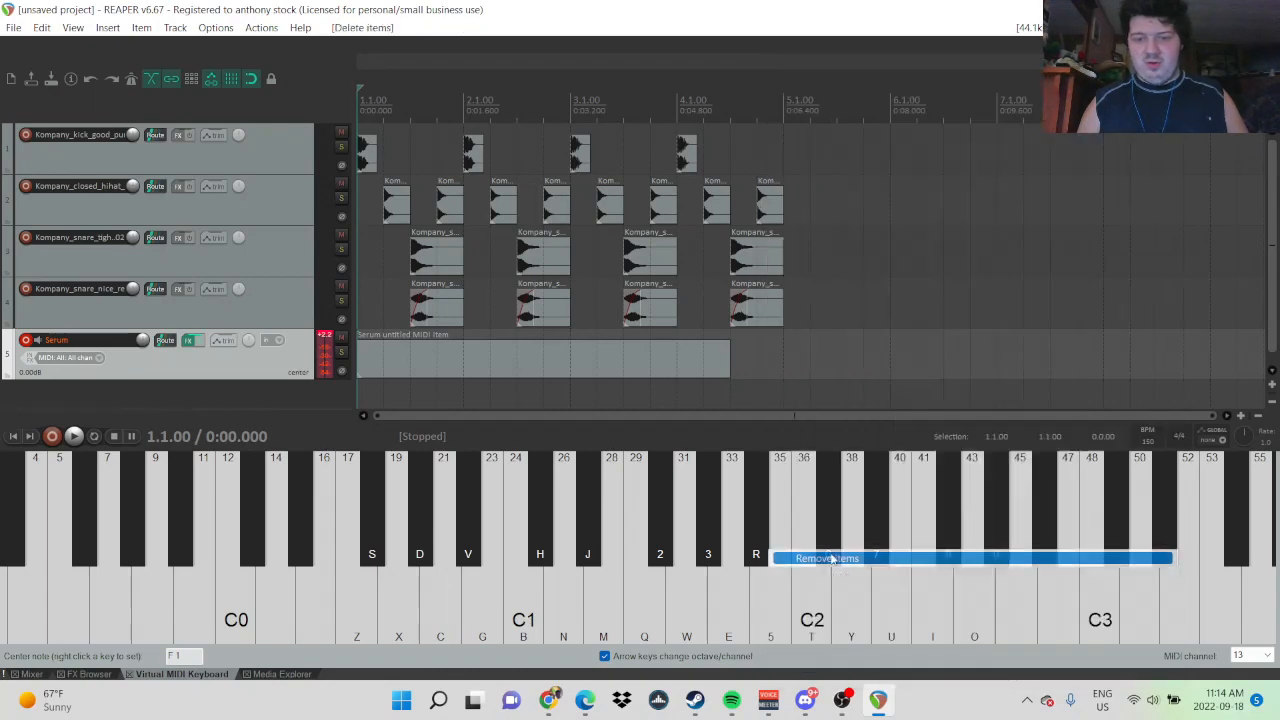
right_click(594, 377)
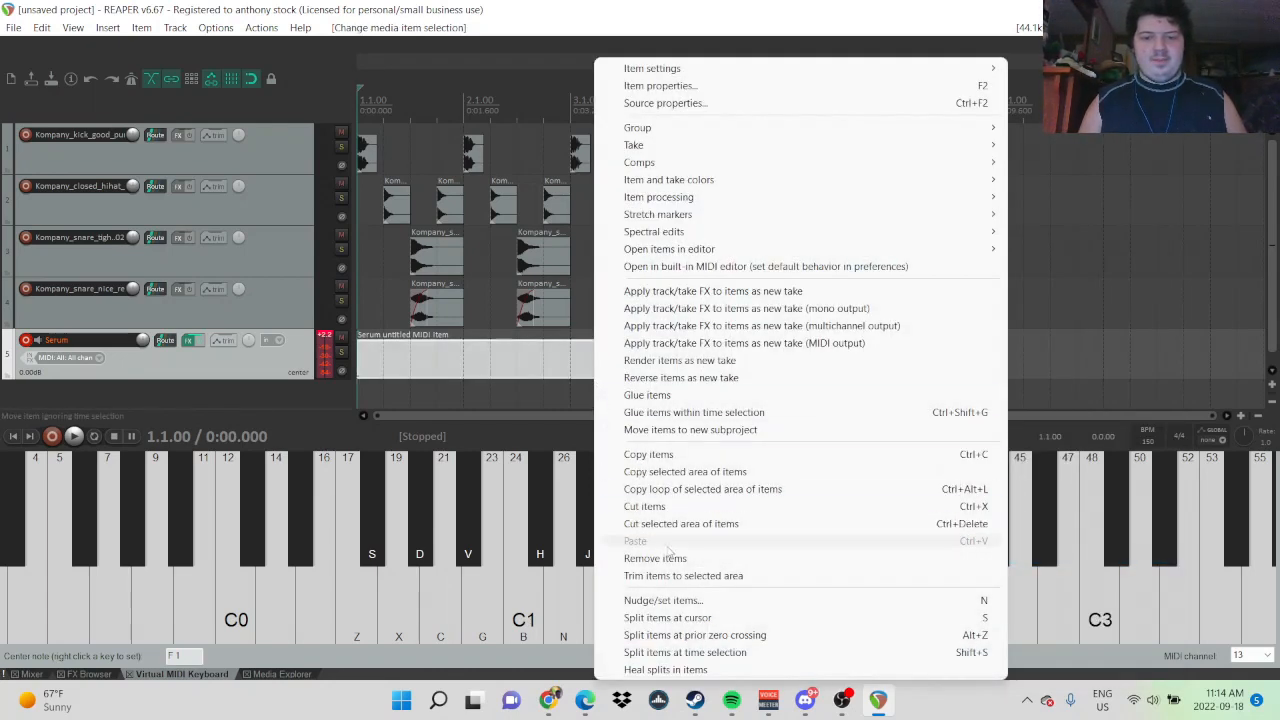
click(668, 557)
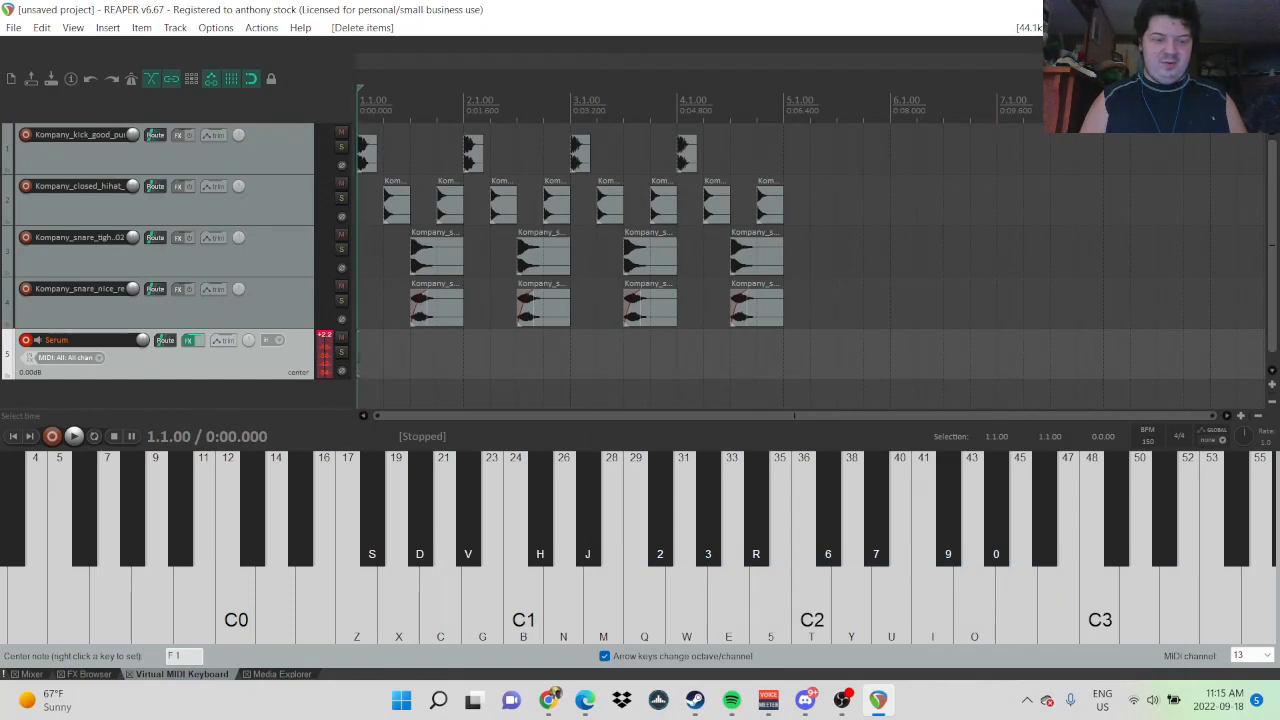
- Draw one MIDI item on the Serum track from bar 1 to bar 5 and fill it with a sustained E1 note
drag(362, 362, 778, 350)
double_click(633, 369)
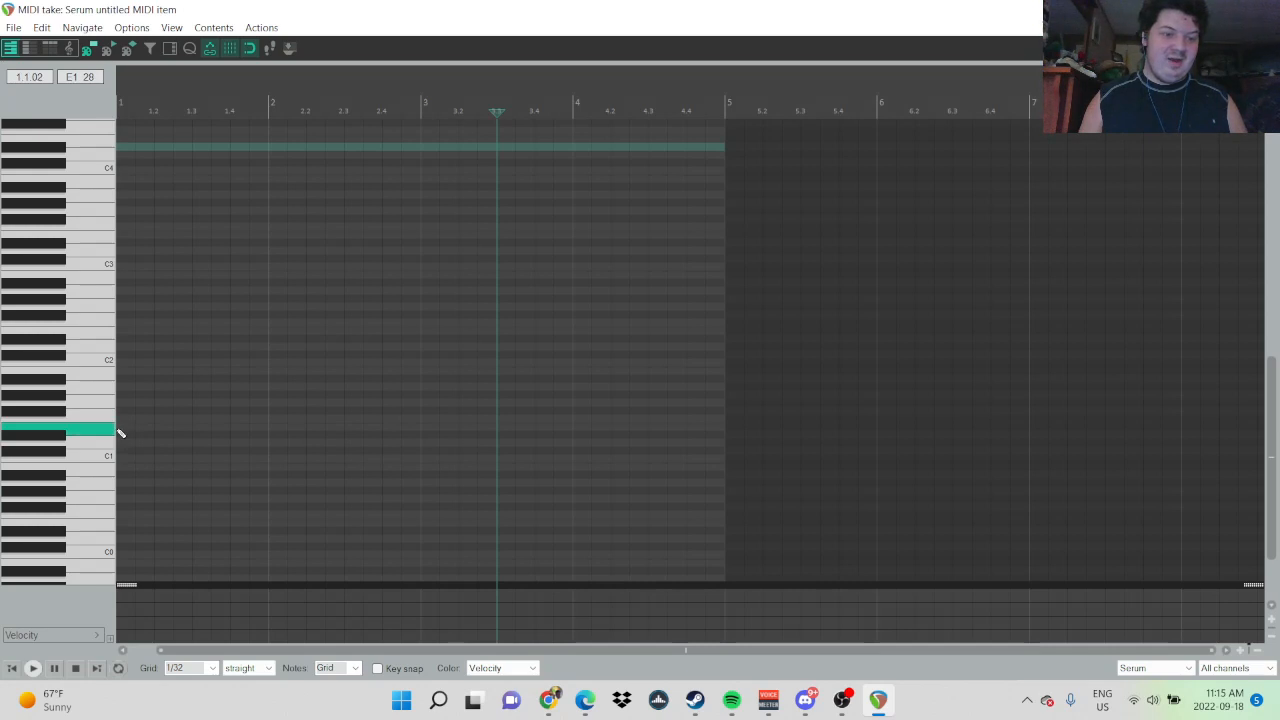
drag(120, 428, 726, 430)
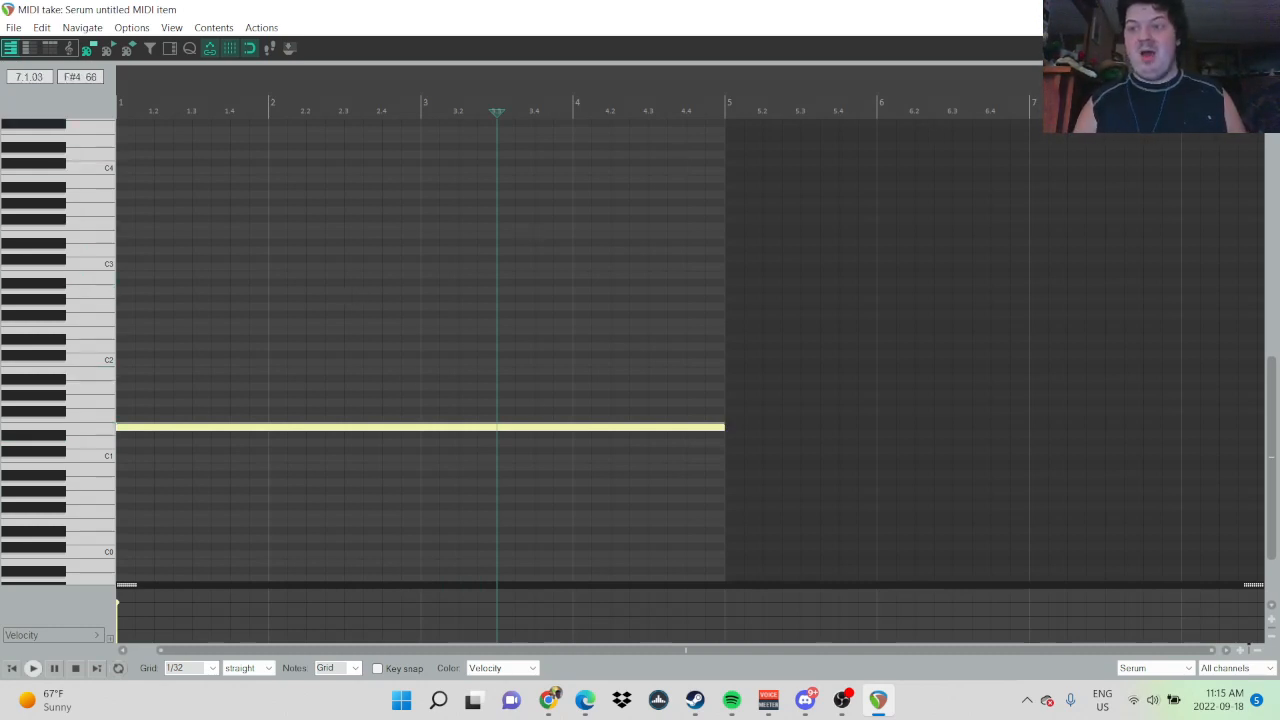
click(1221, 10)
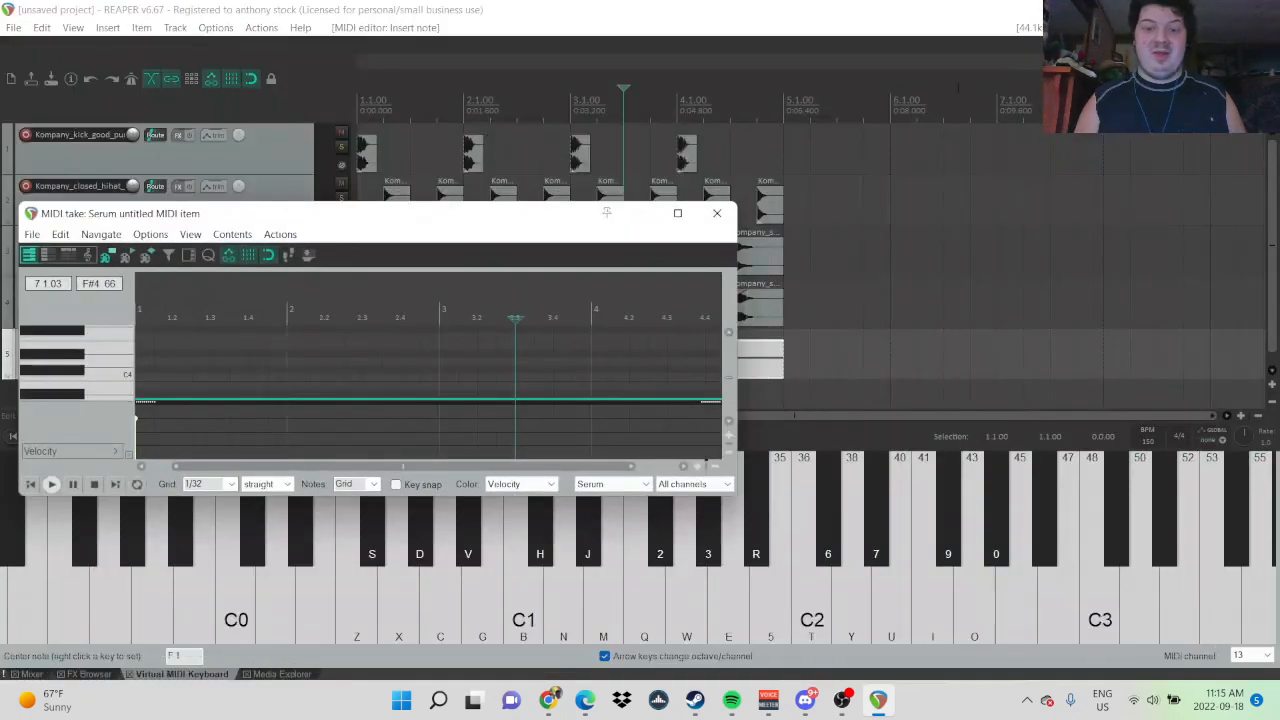
click(677, 213)
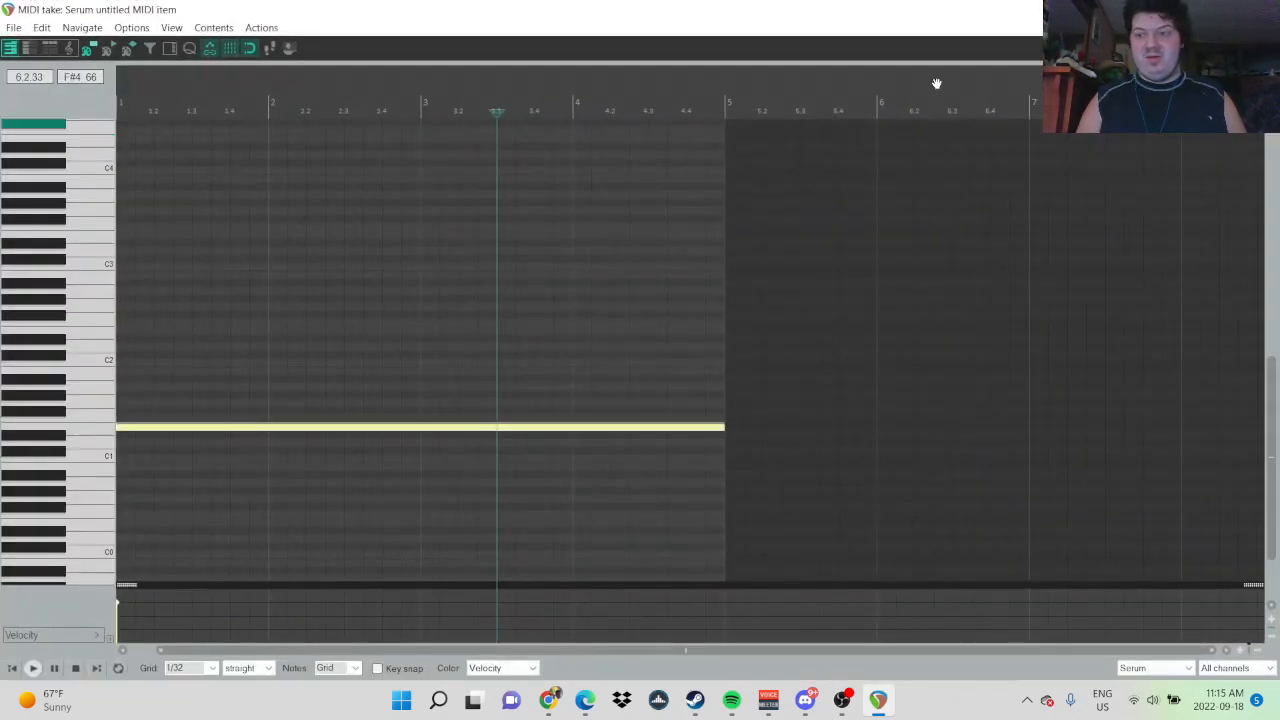
click(1258, 10)
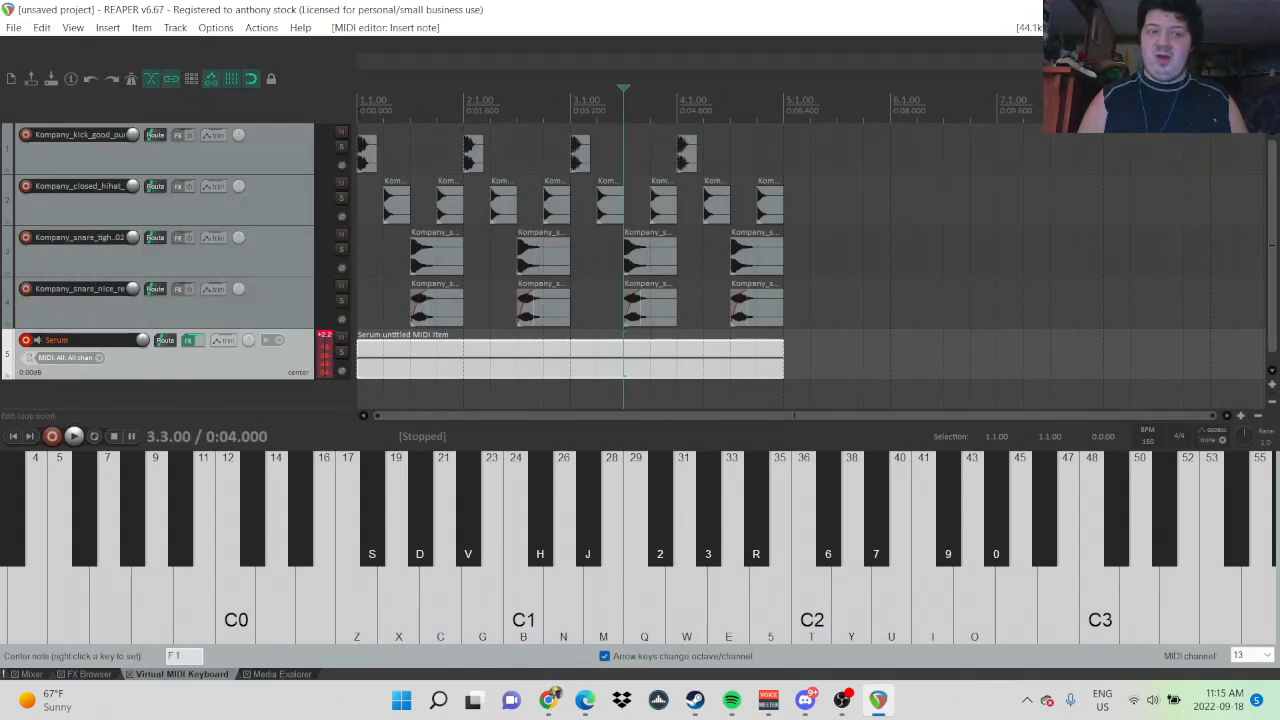
- Play the bass note with the drum loop from the project start, then stop playback
key(Home)
key(space)
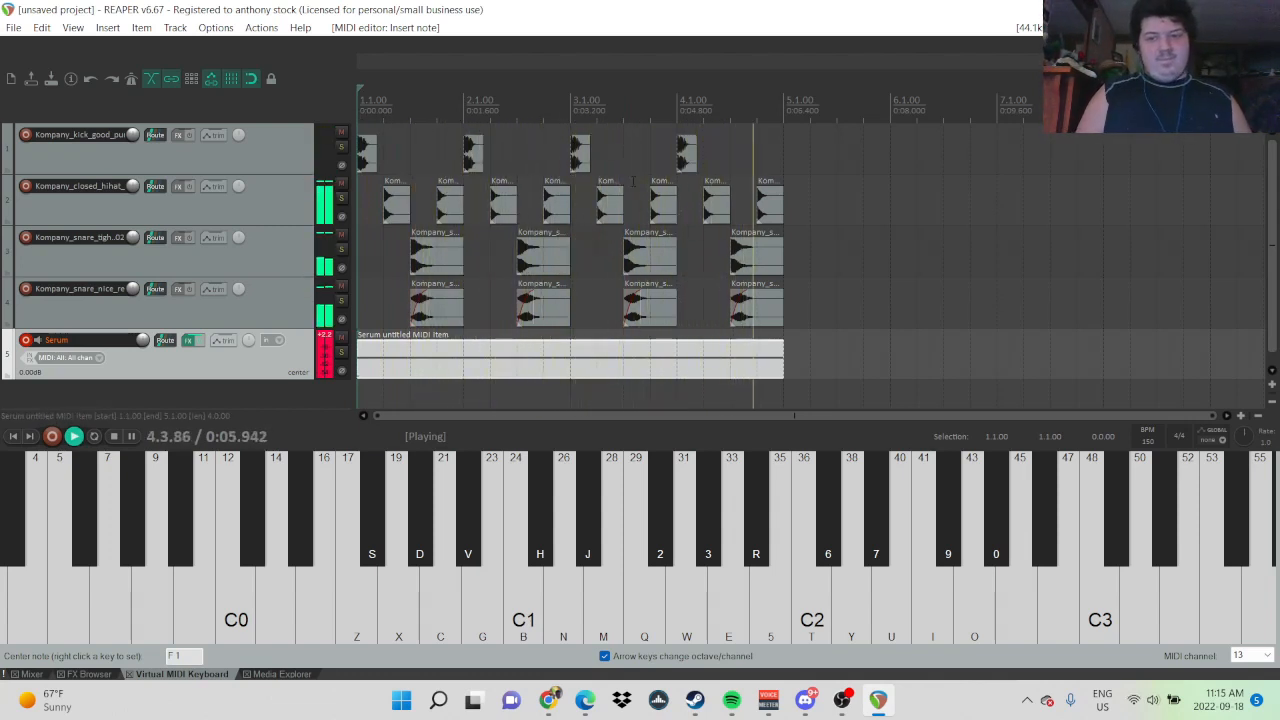
key(space)
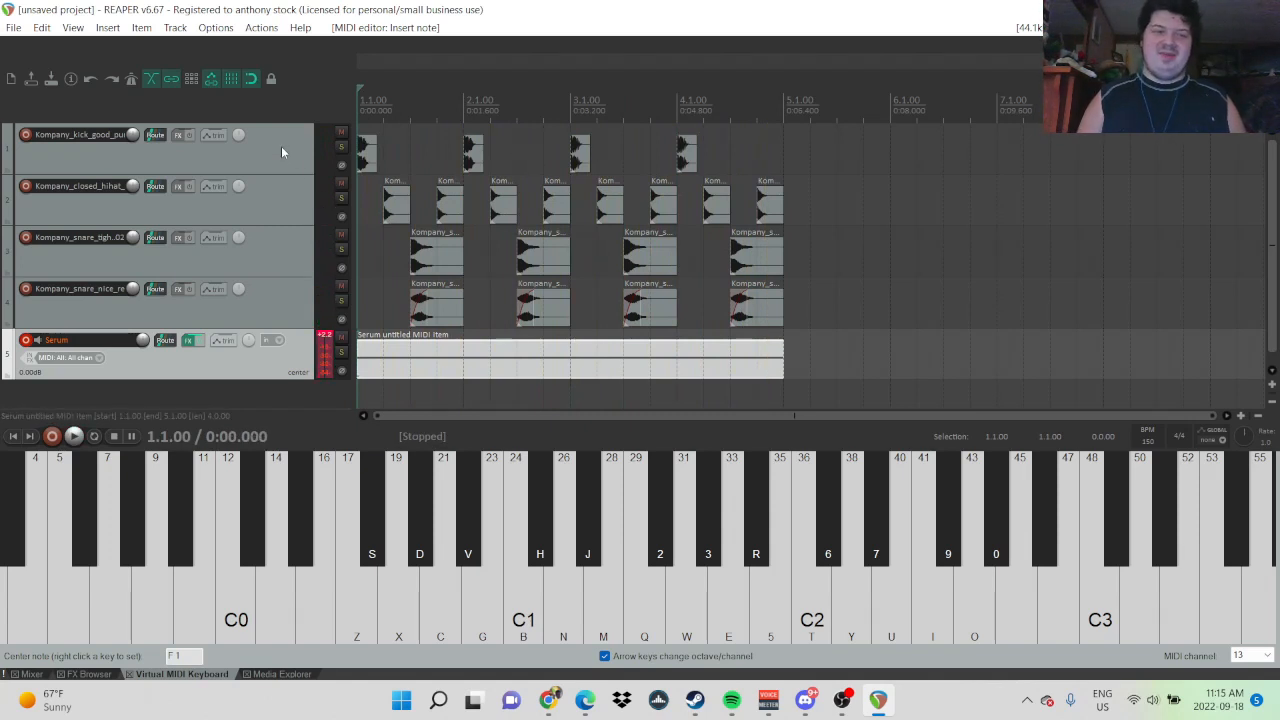
- Reorder the tracks so the kick, closed hi-hat and two snare tracks sit below Serum at the same folder level
drag(278, 143, 267, 380)
drag(267, 130, 243, 380)
drag(278, 155, 262, 369)
drag(297, 129, 261, 406)
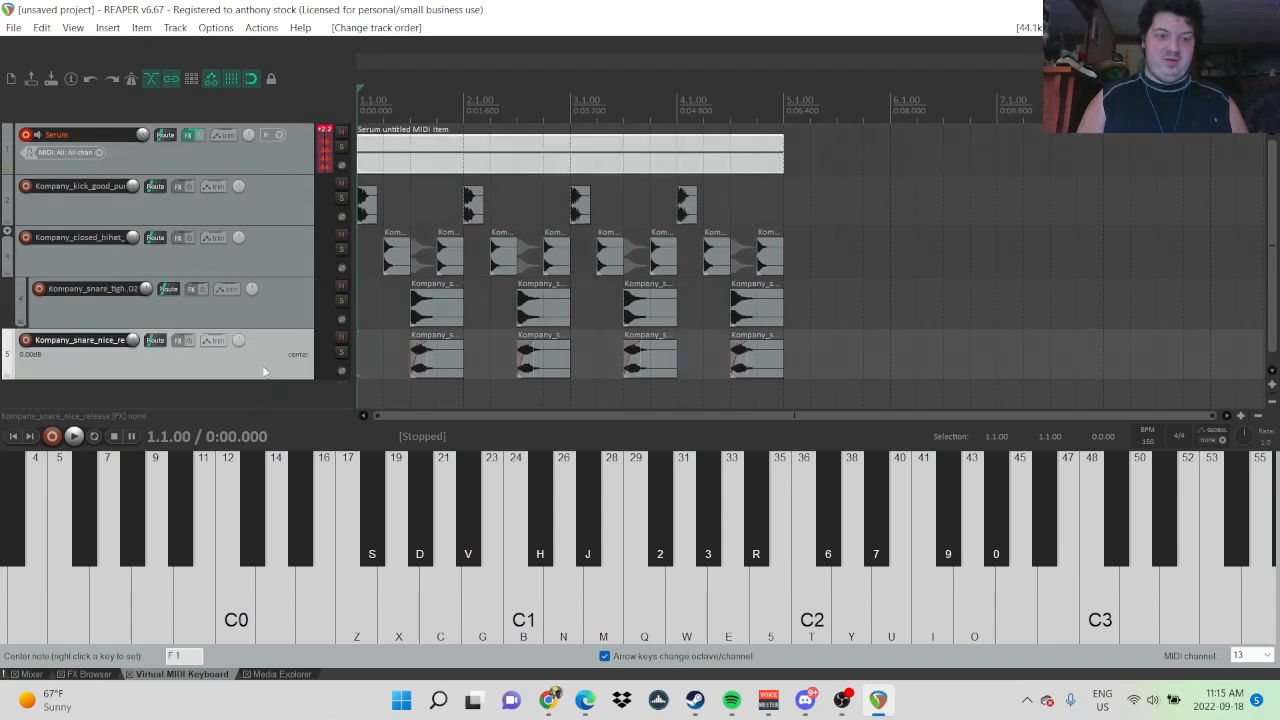
drag(280, 312, 273, 331)
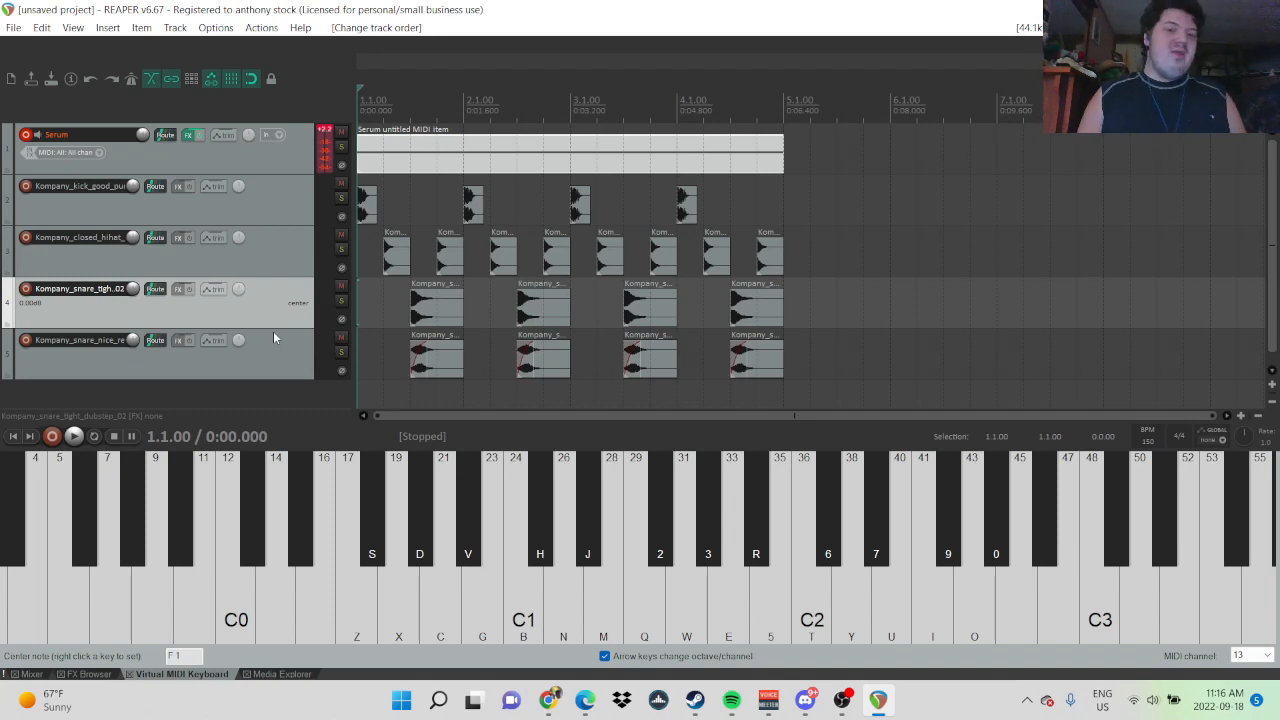
- Insert a new empty track and place it between Serum and the kick track, outside any folder
right_click(222, 389)
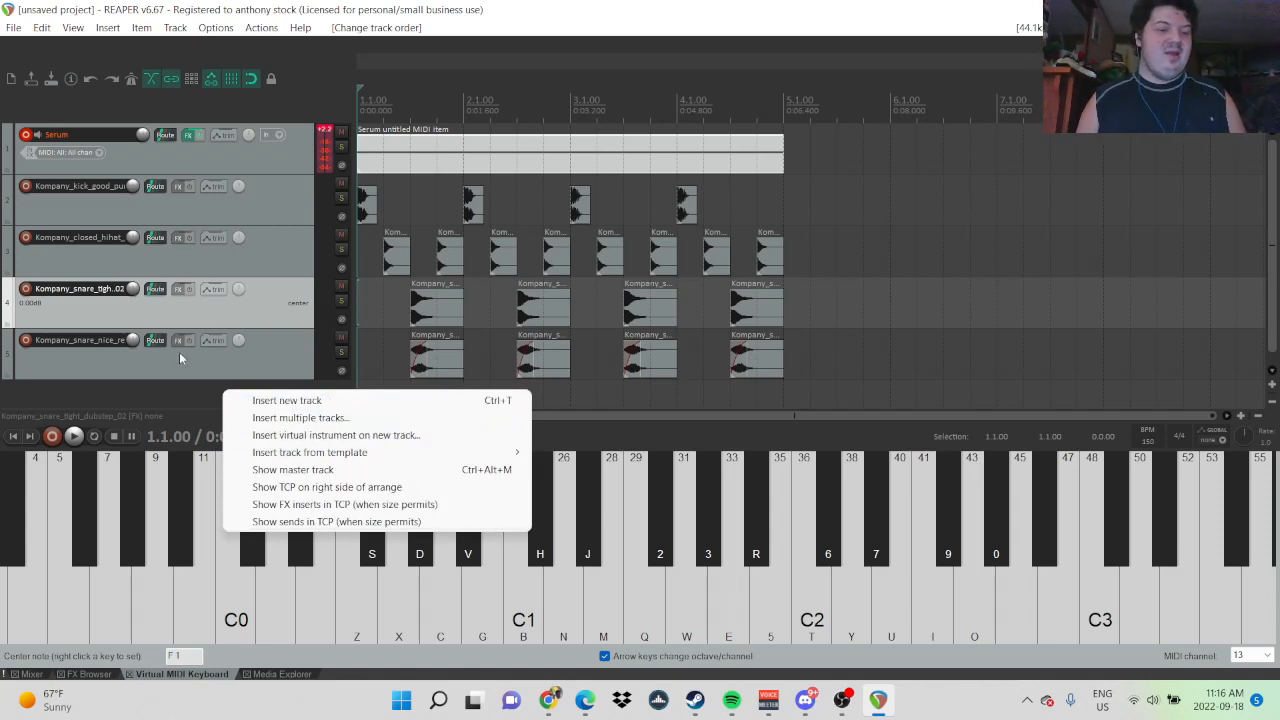
click(285, 401)
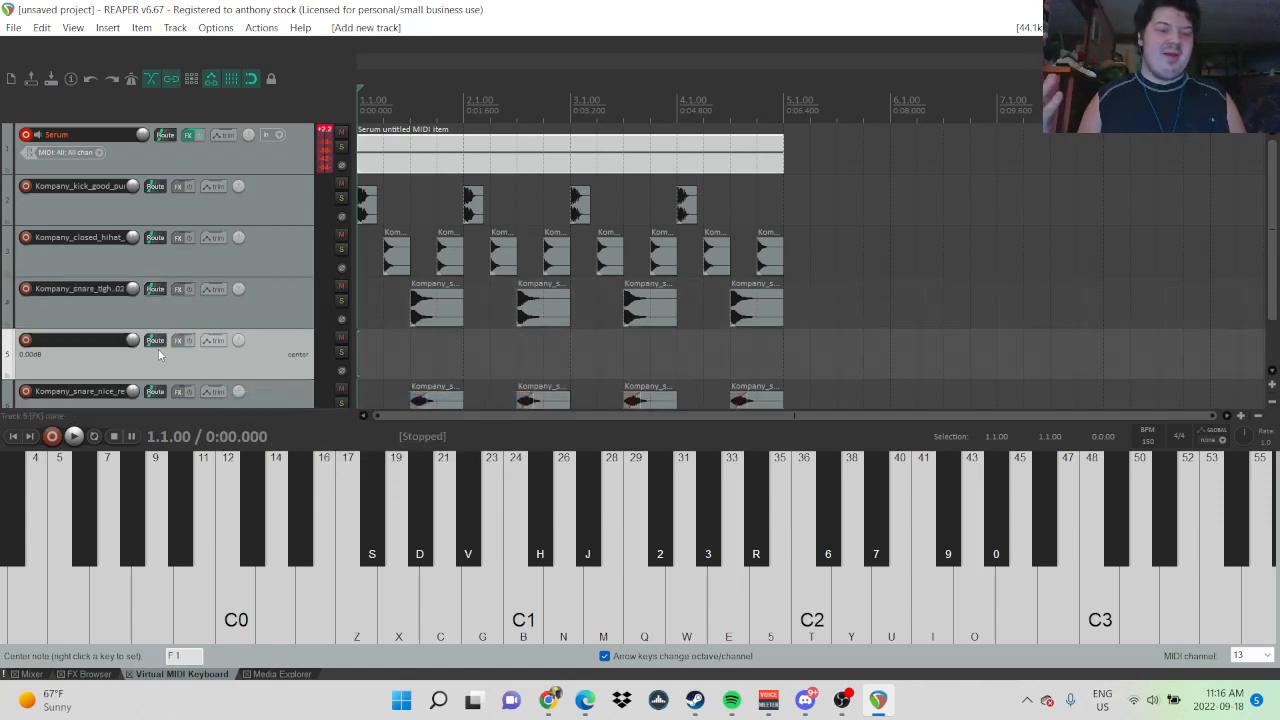
drag(170, 313, 194, 157)
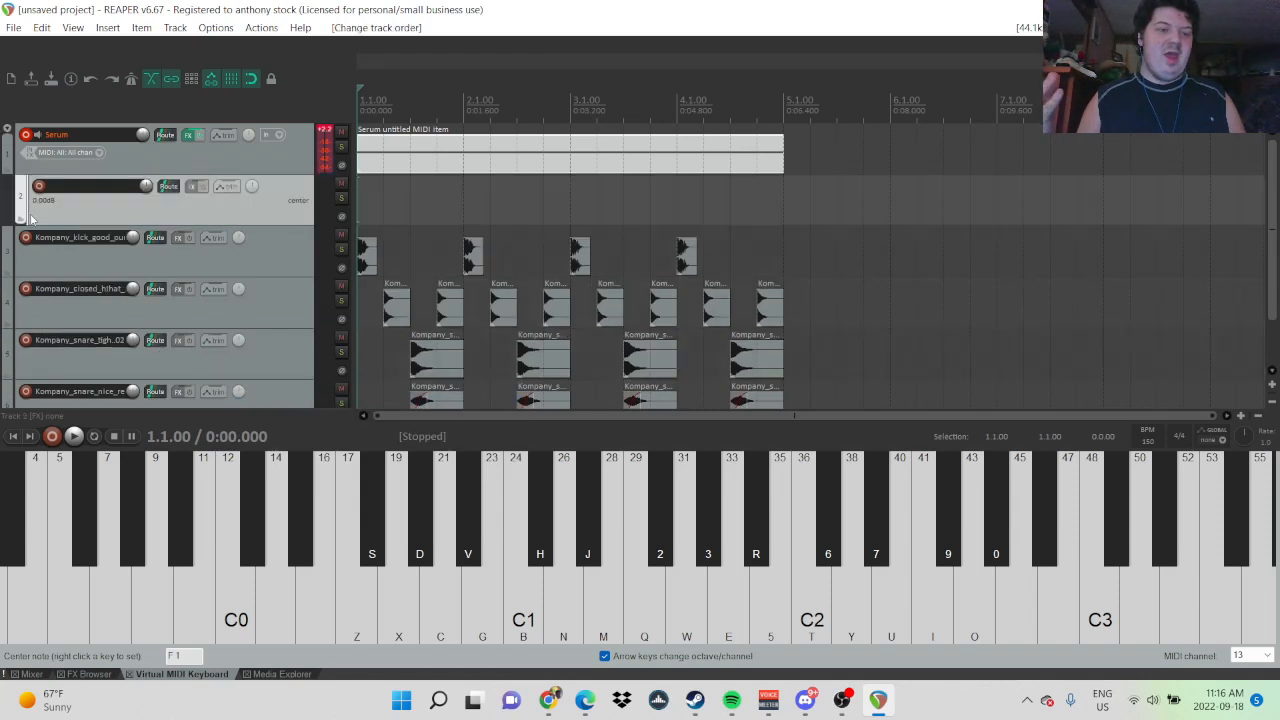
drag(74, 209, 71, 229)
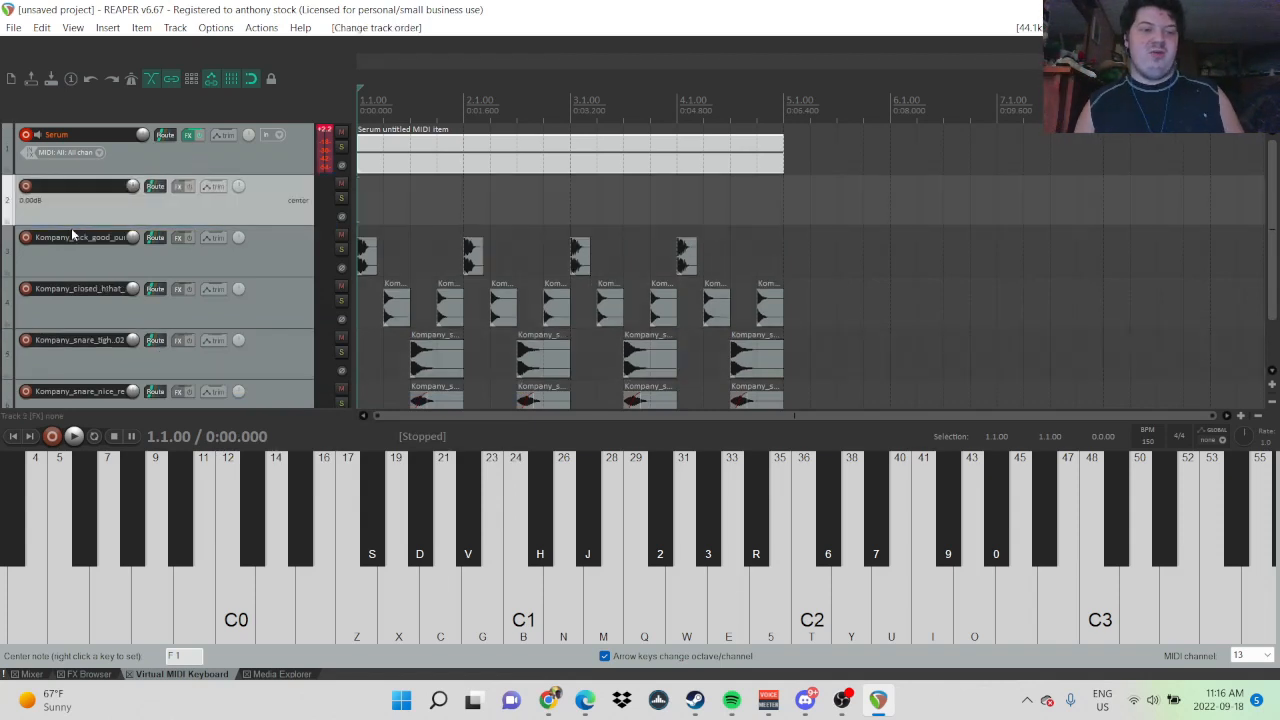
- Make the empty track a folder for the drum tracks and move the closed hi-hat track out to the top of the track list
click(8, 222)
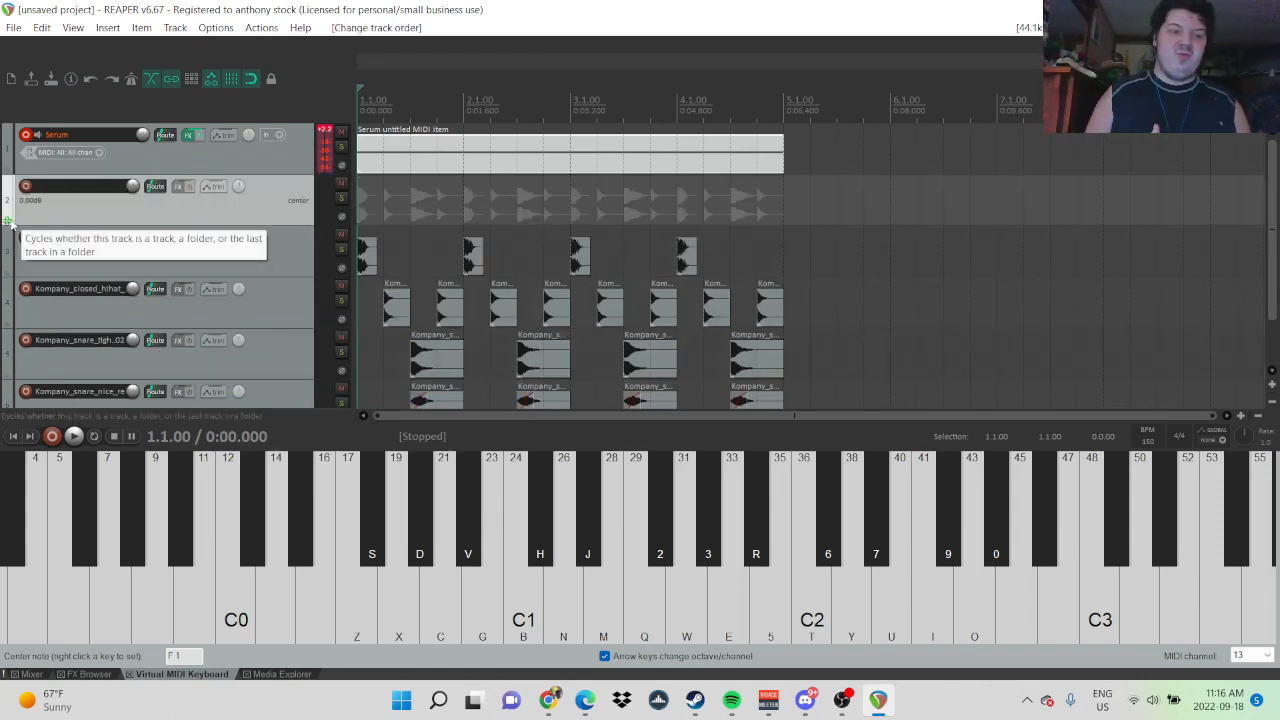
click(257, 312)
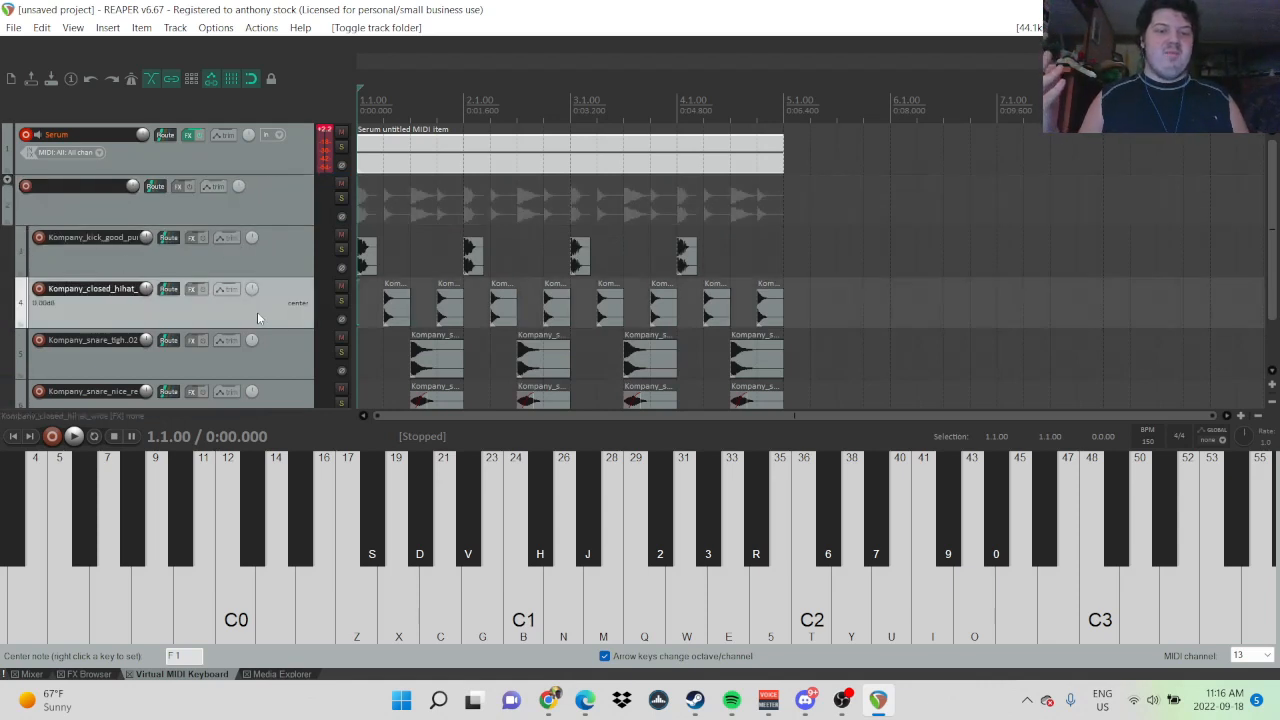
drag(257, 312, 262, 130)
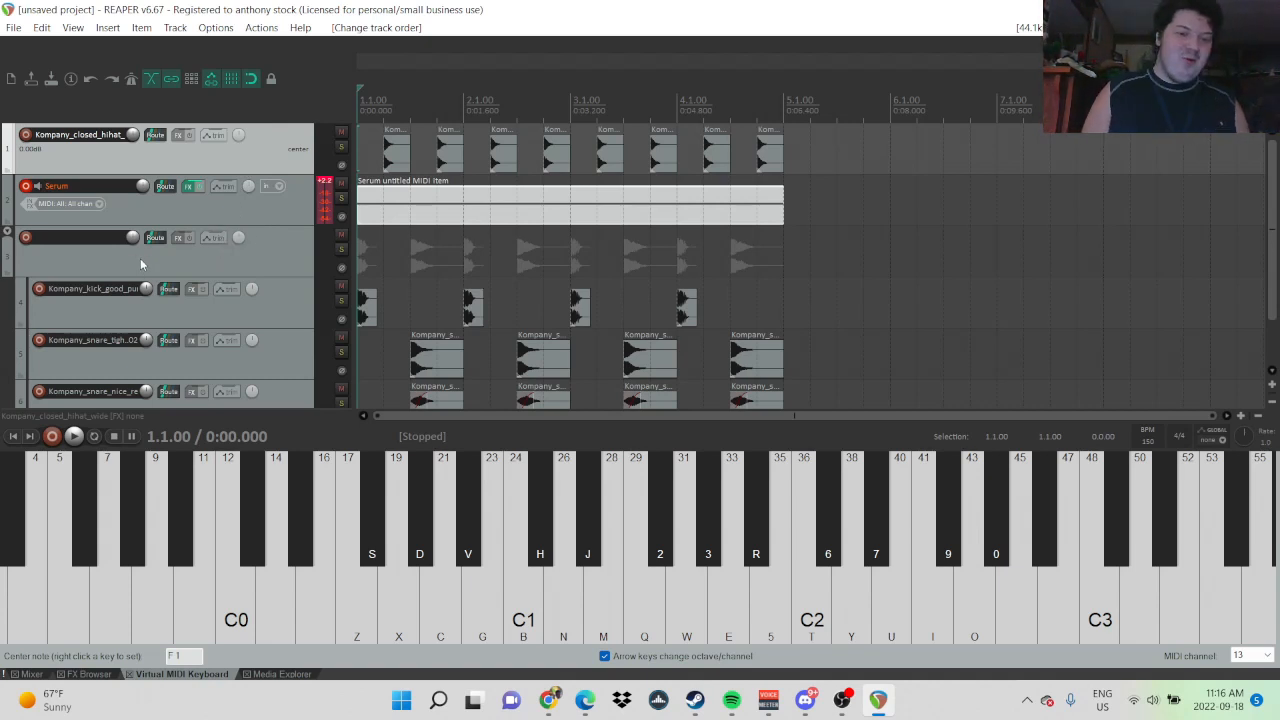
- Add a send from the drum folder to the Serum track, routing its audio to new channels 3/4
click(210, 265)
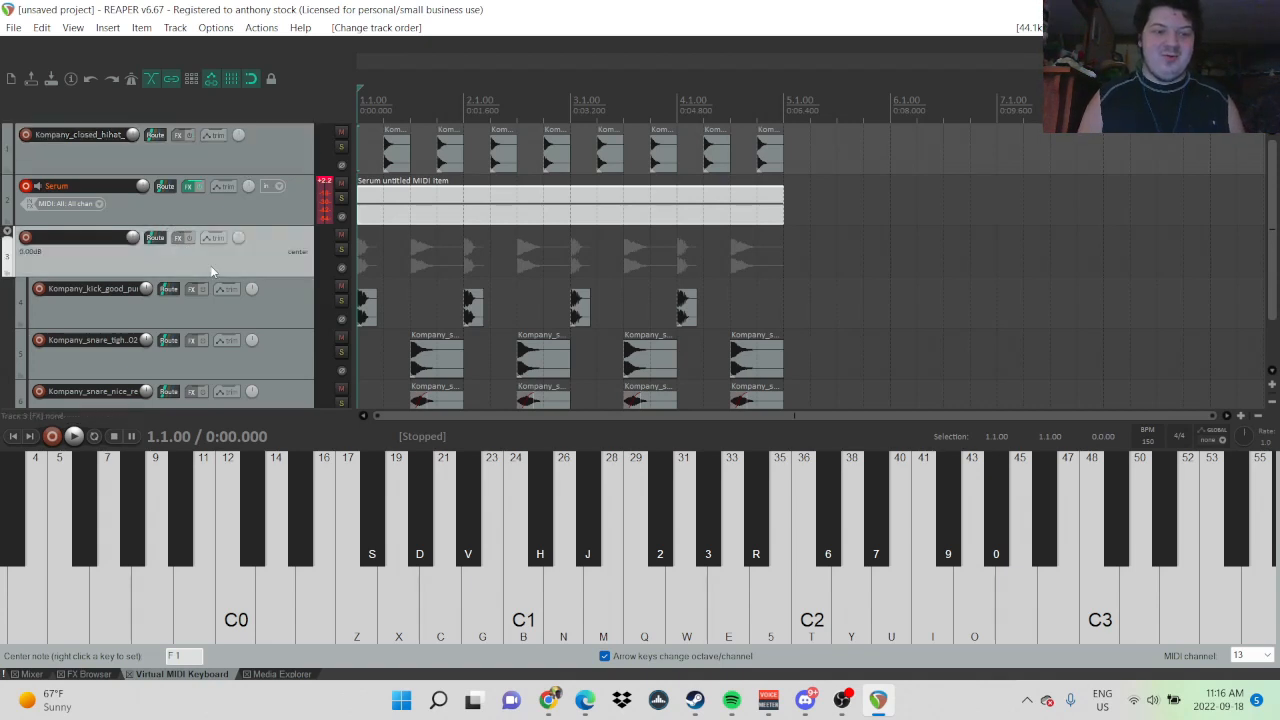
click(154, 238)
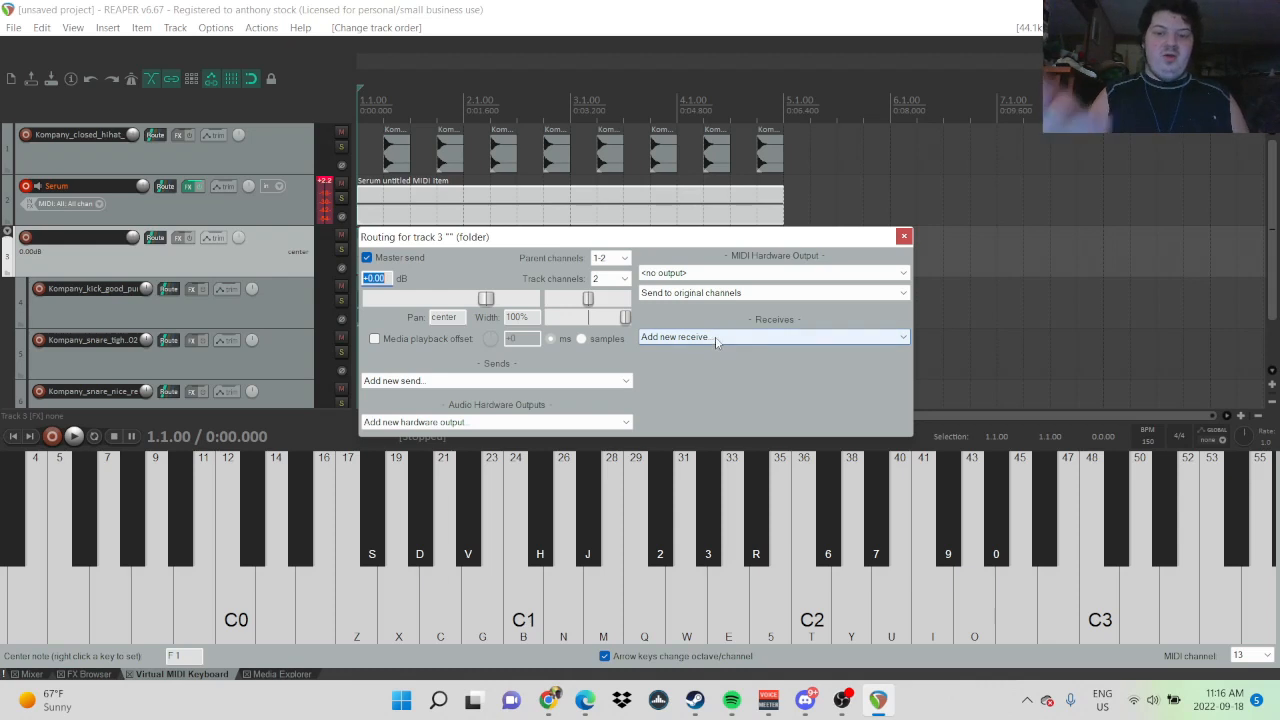
click(494, 381)
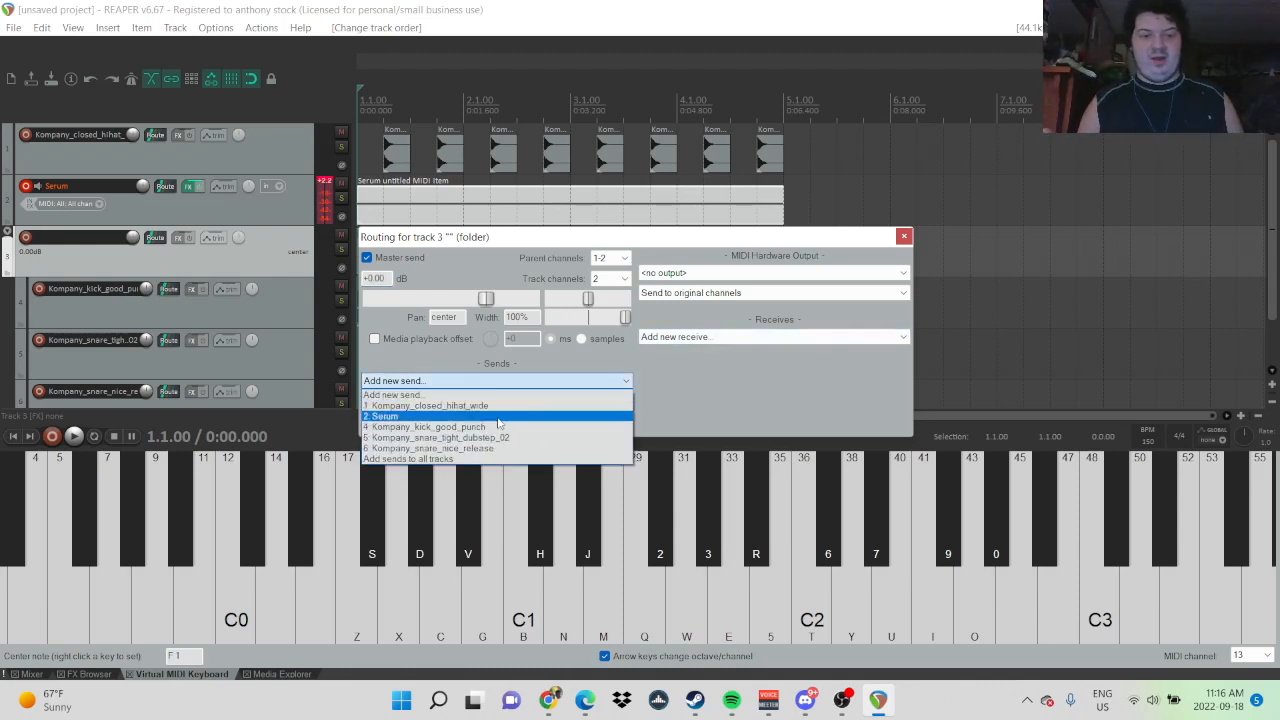
click(500, 423)
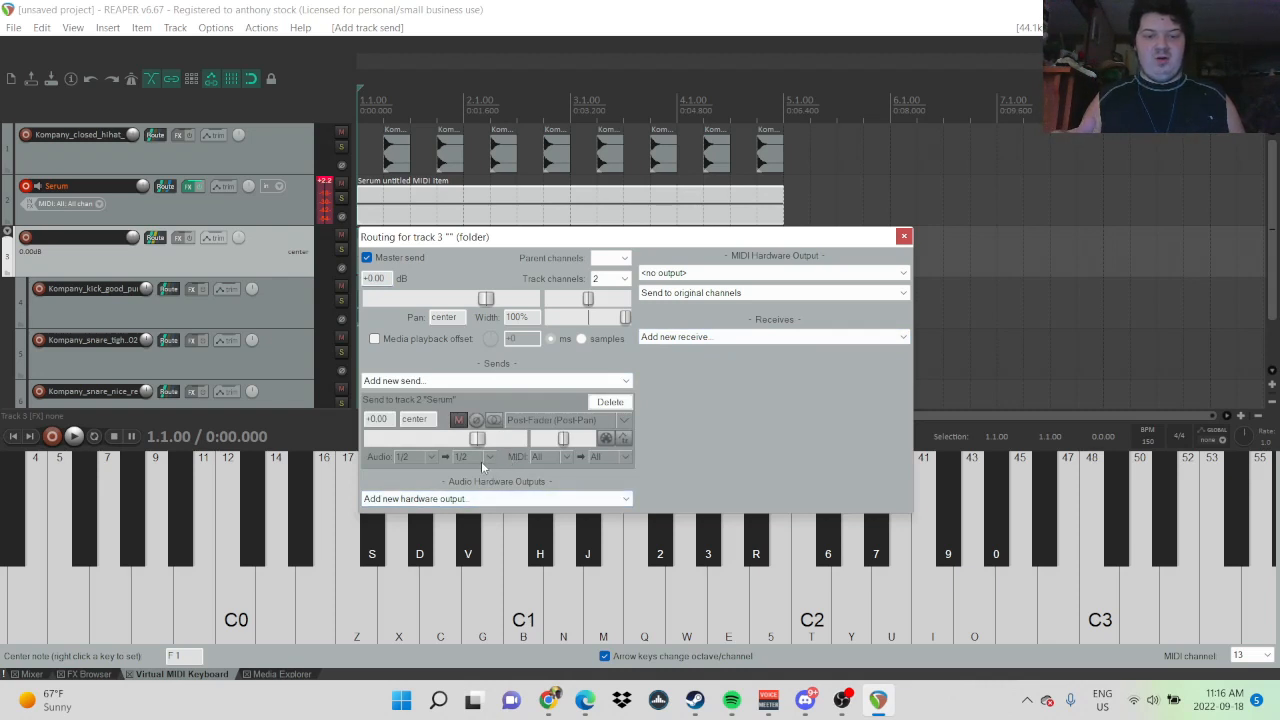
click(481, 459)
mouse_move(557, 535)
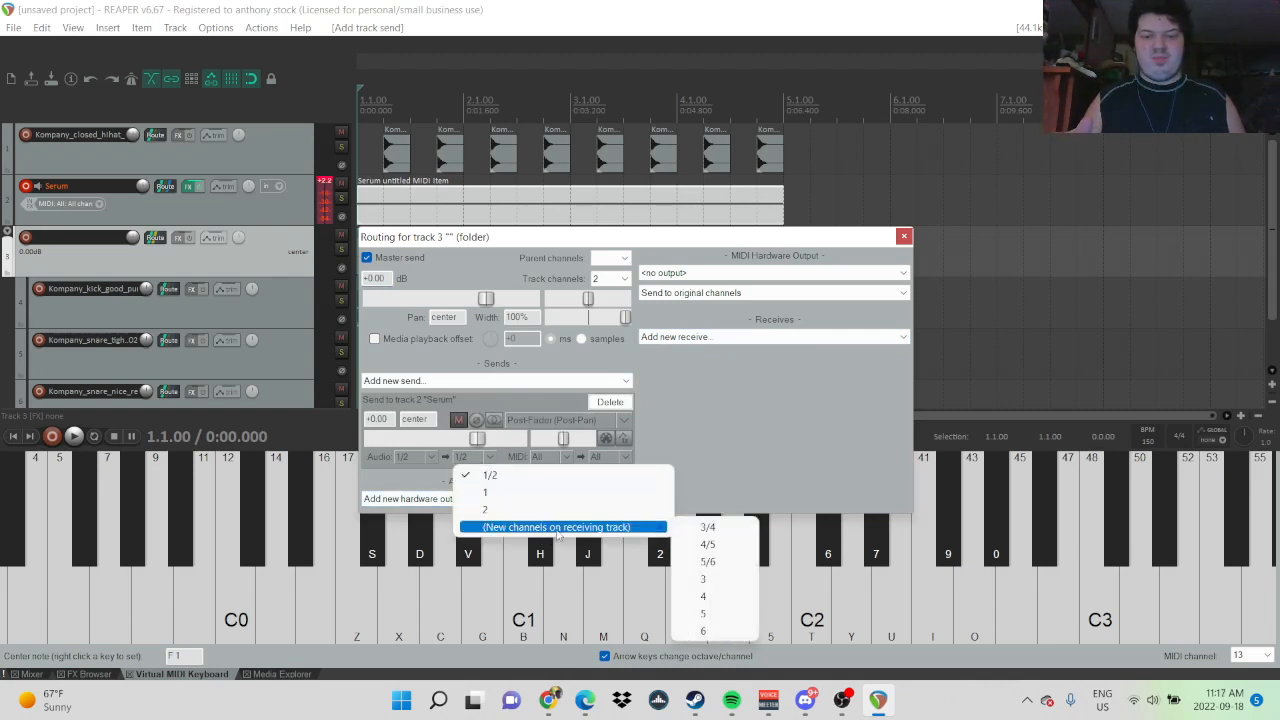
click(710, 527)
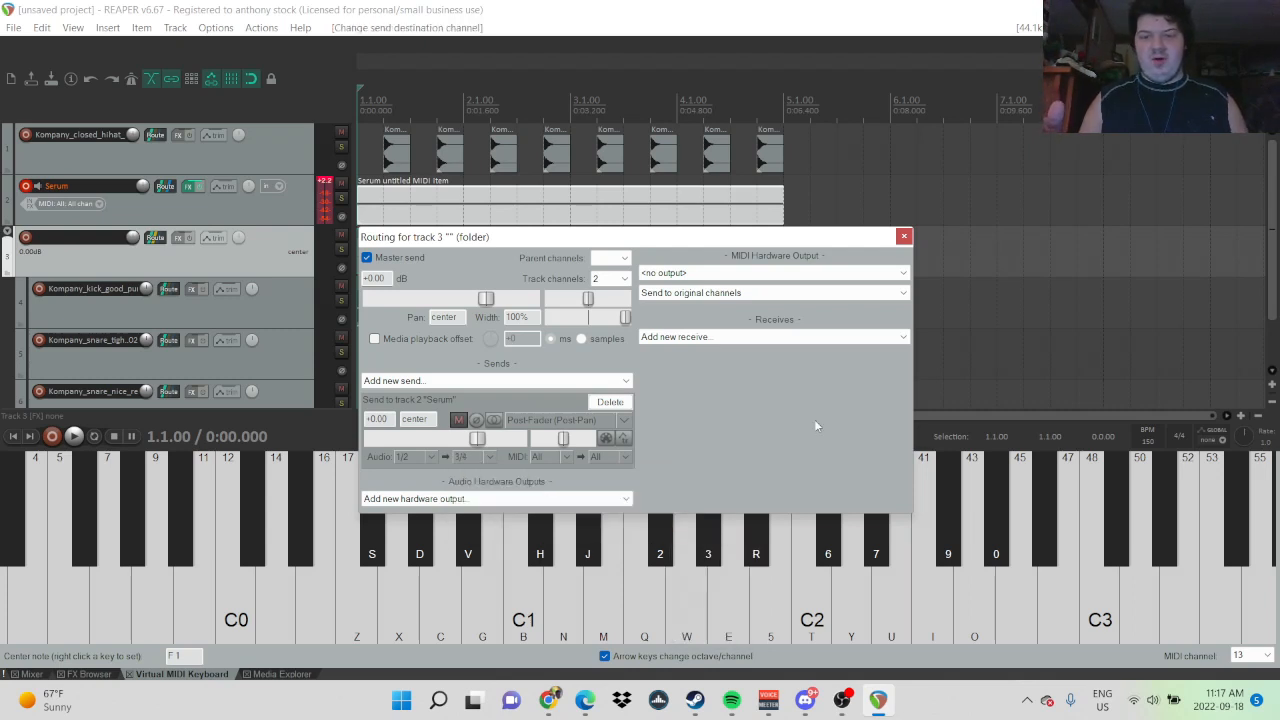
click(903, 238)
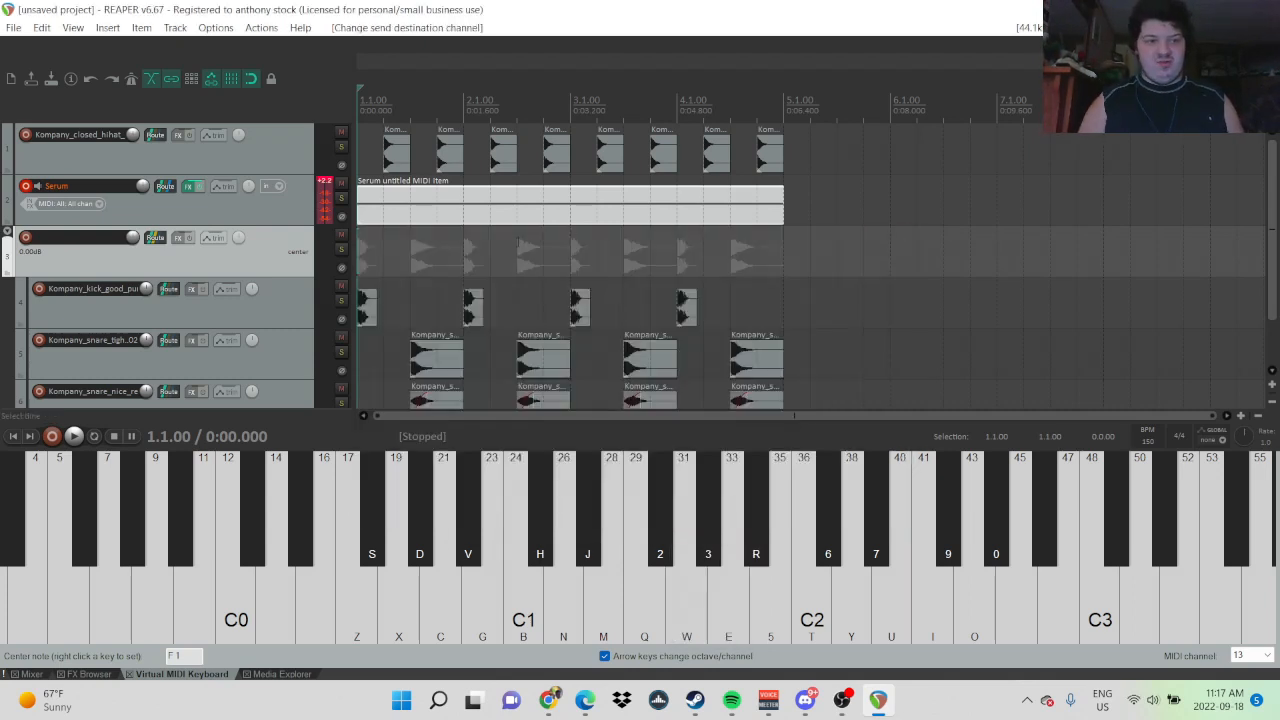
- Set the ratio of the Serum track's ReaComp to 1.903 during playback, close the FX window and return to the project start
key(space)
click(192, 193)
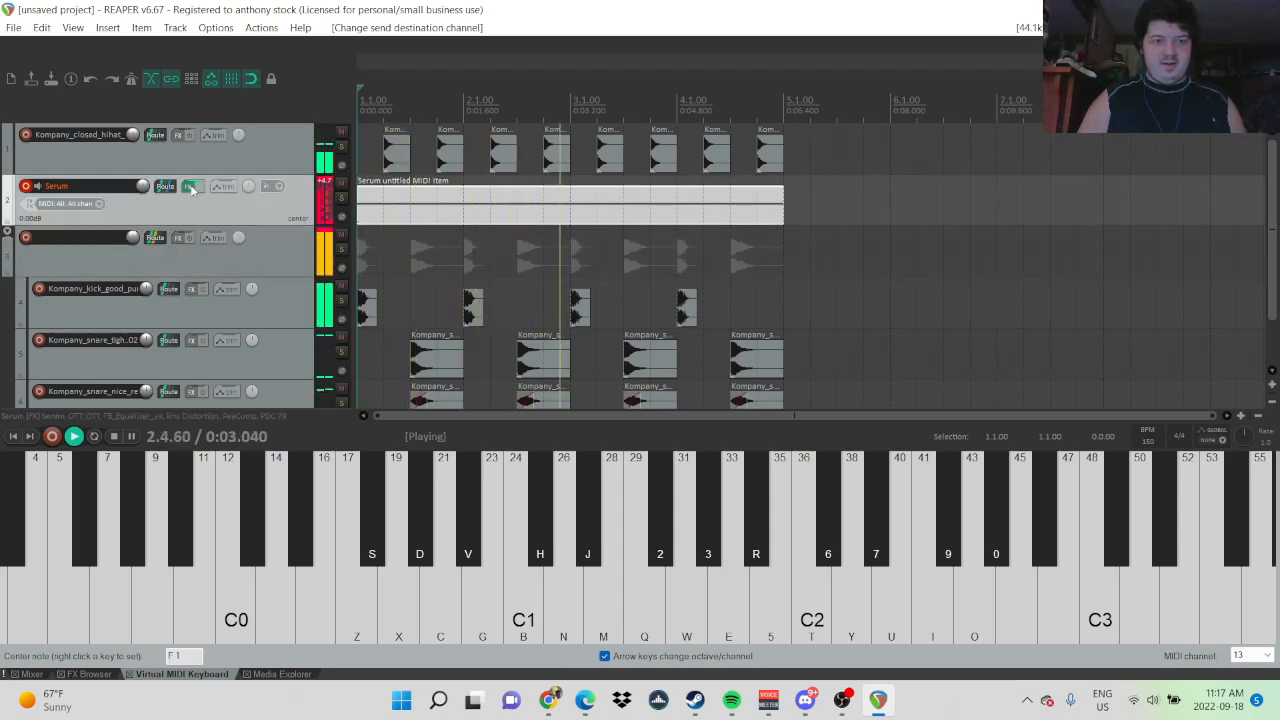
click(187, 187)
click(215, 167)
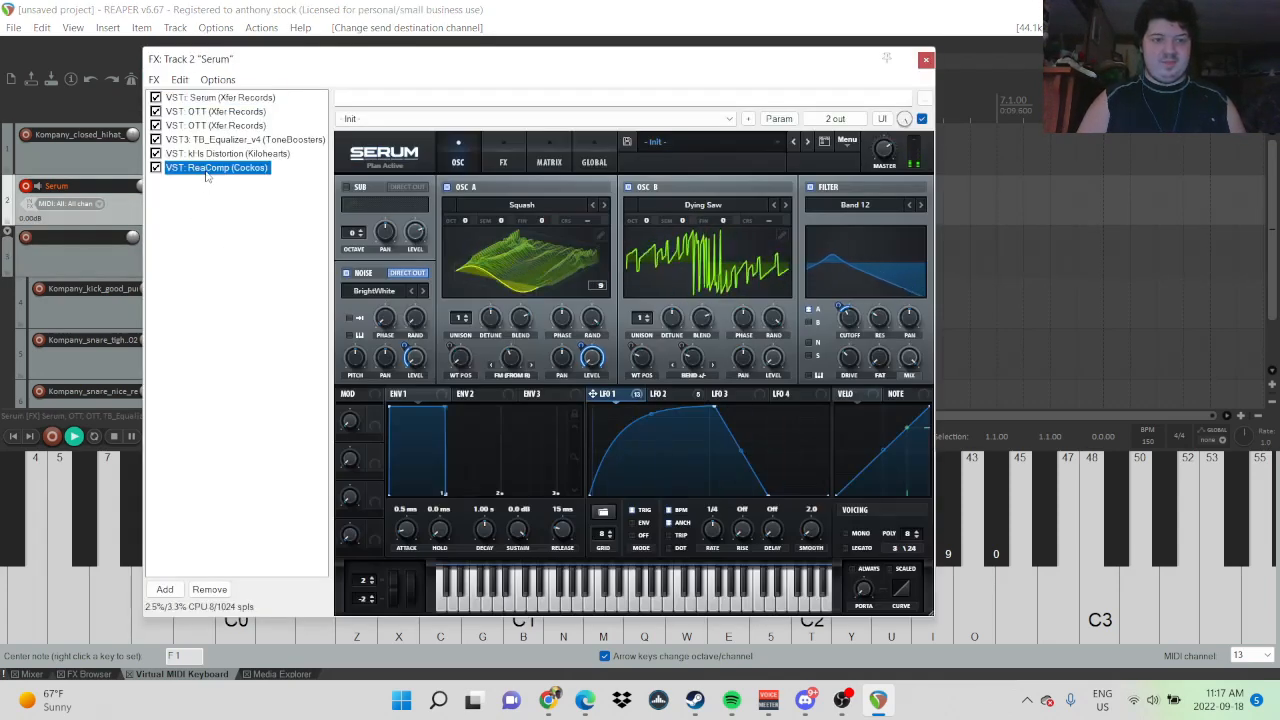
mouse_move(470, 255)
mouse_down()
mouse_move(490, 257)
mouse_move(478, 257)
mouse_up()
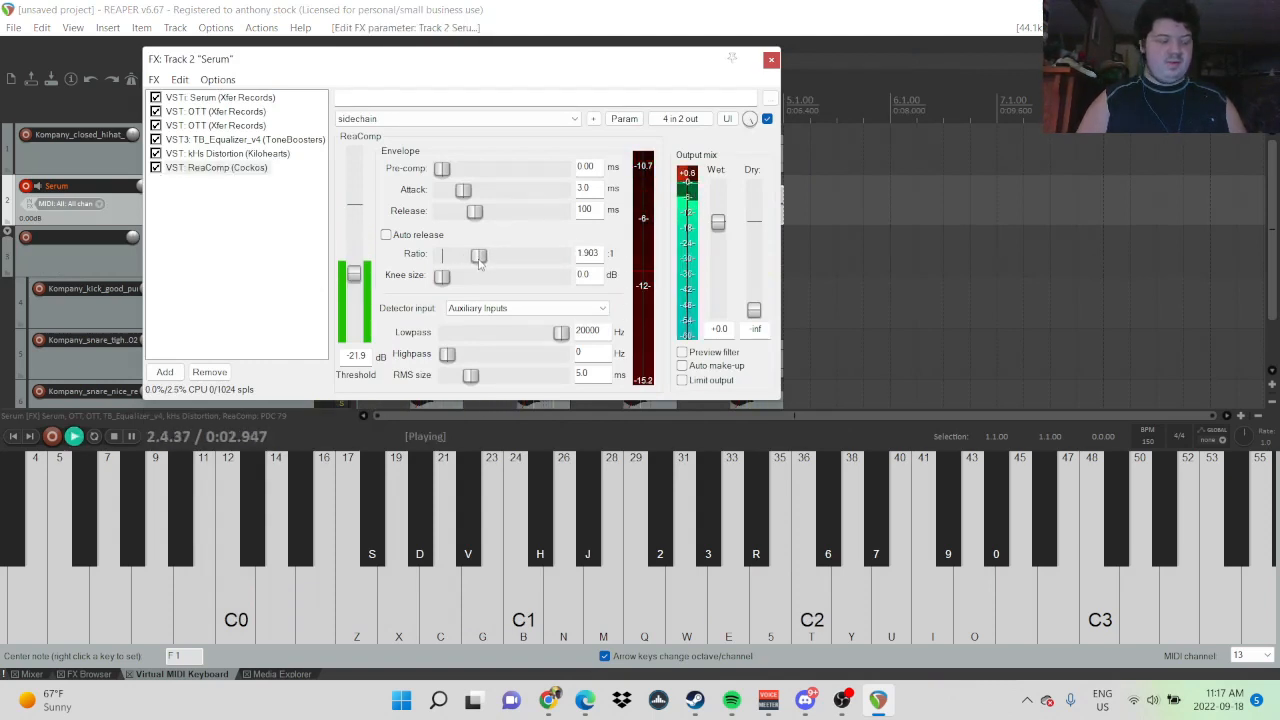
click(771, 62)
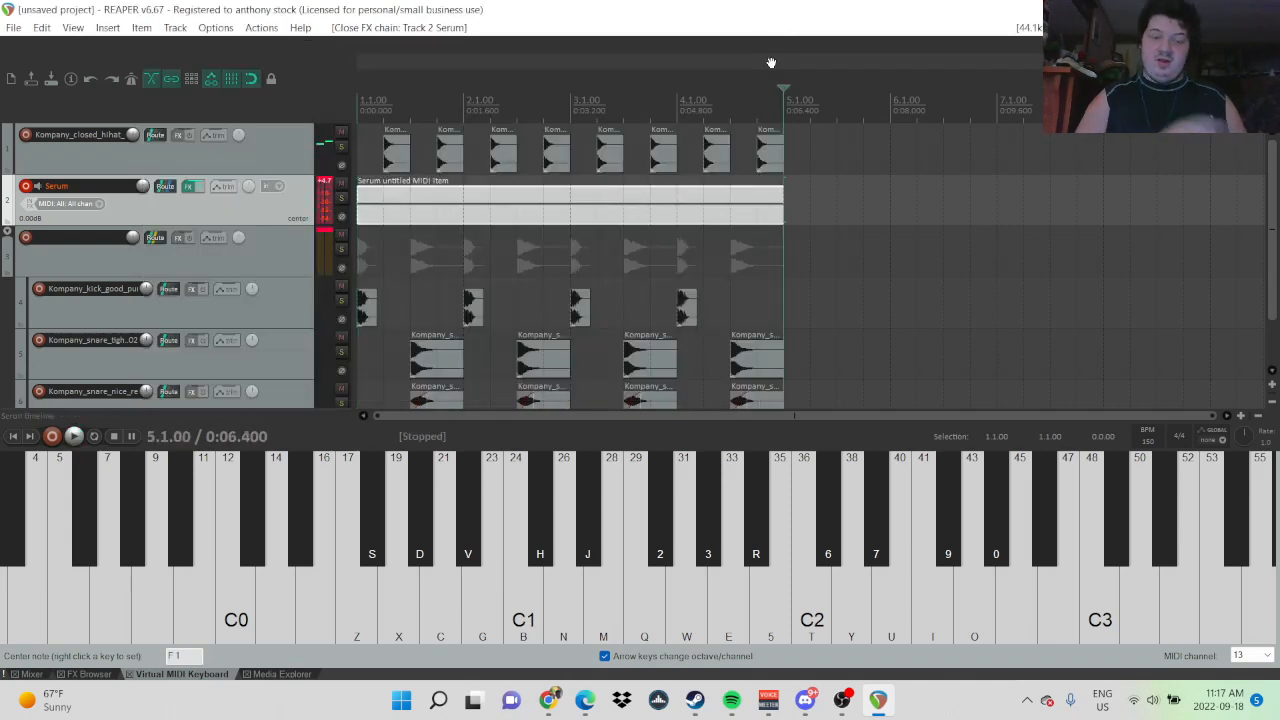
key(Home)
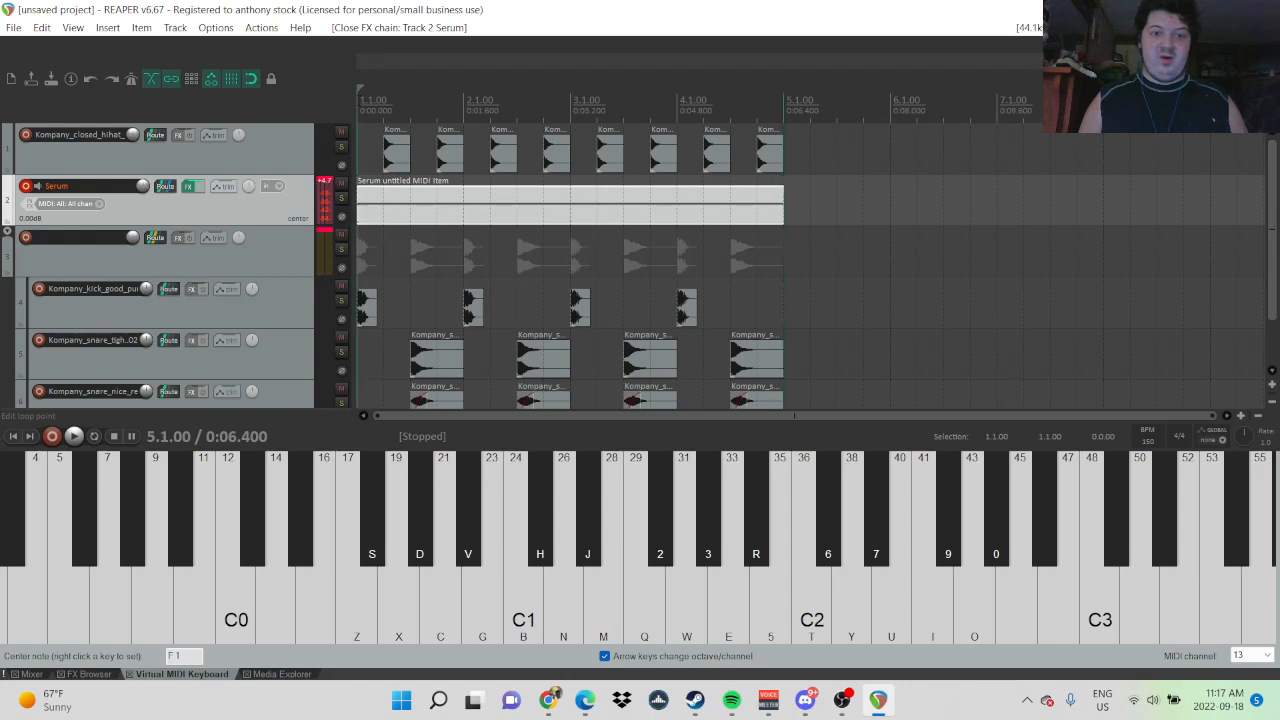
- Insert the Vital track from a track template below the Serum track and close its FX window
right_click(297, 189)
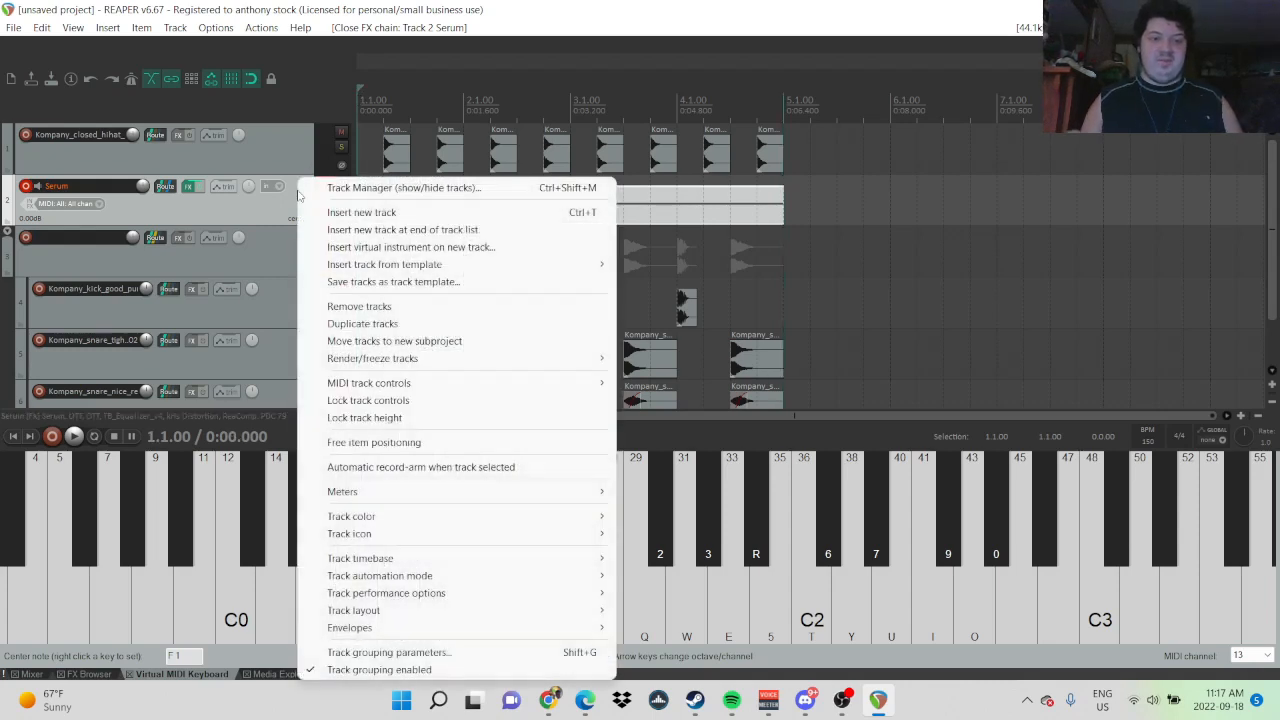
mouse_move(370, 360)
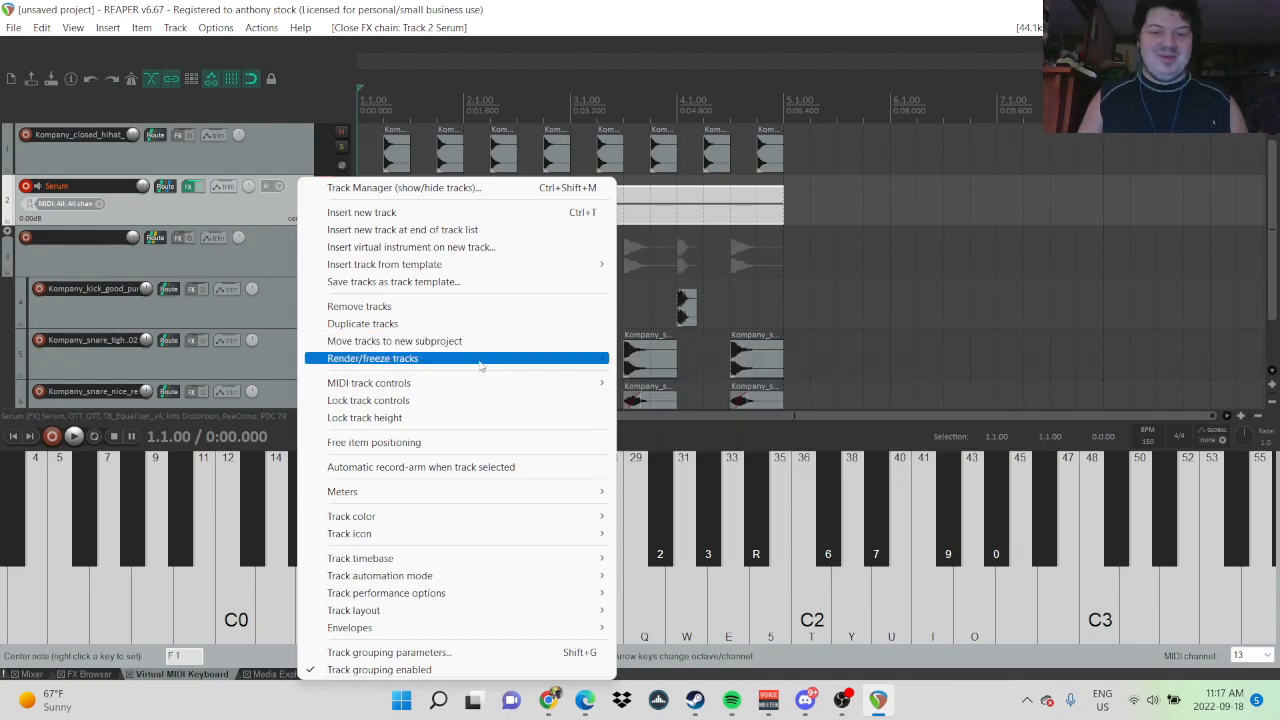
mouse_move(485, 365)
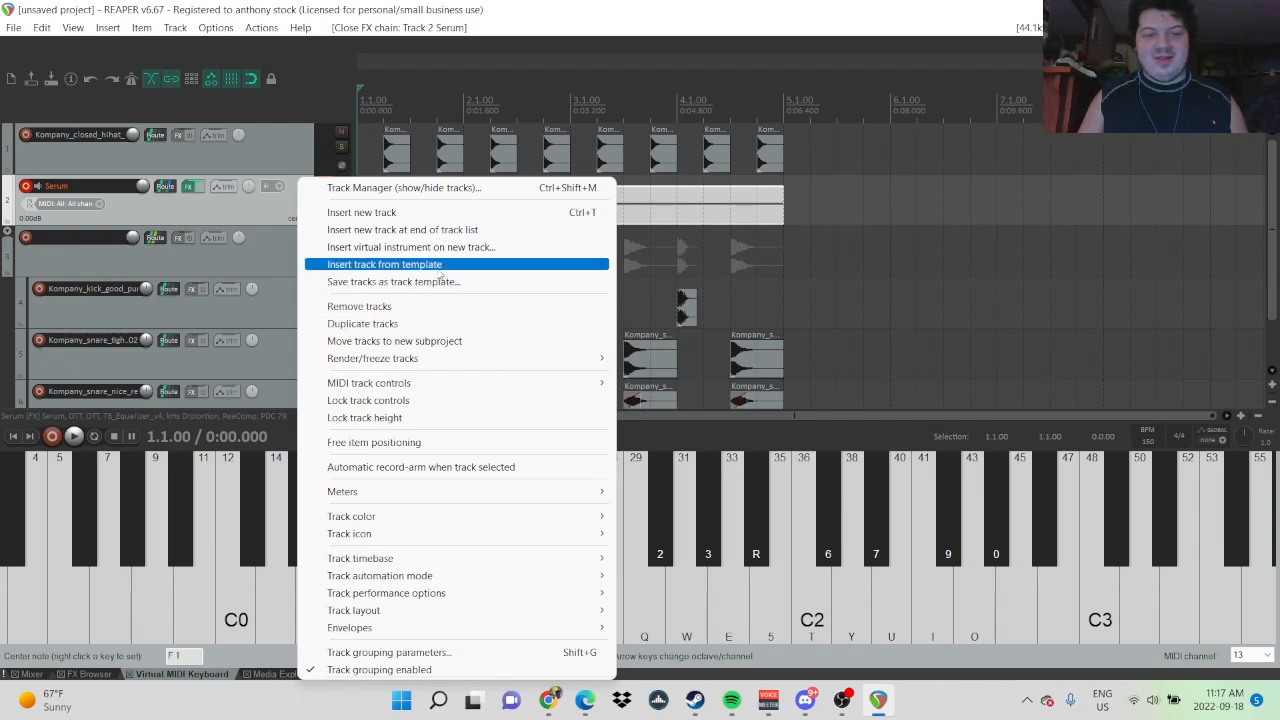
mouse_move(470, 272)
click(735, 323)
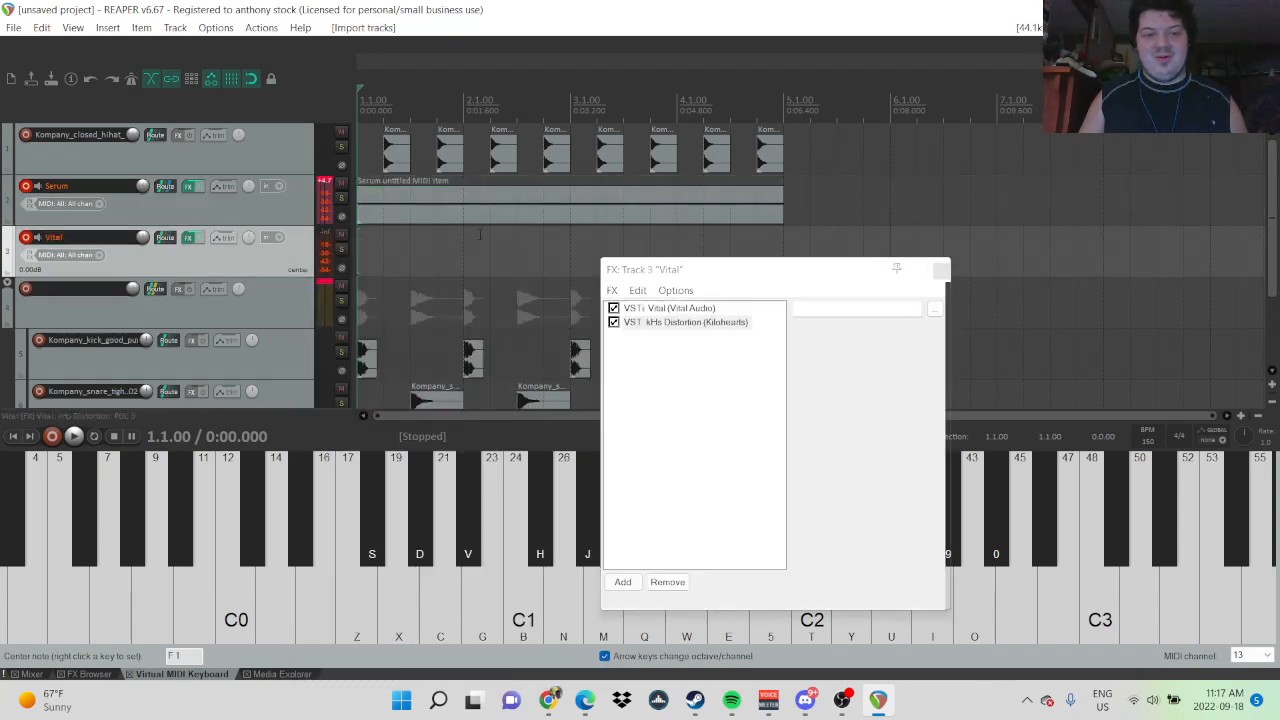
click(941, 270)
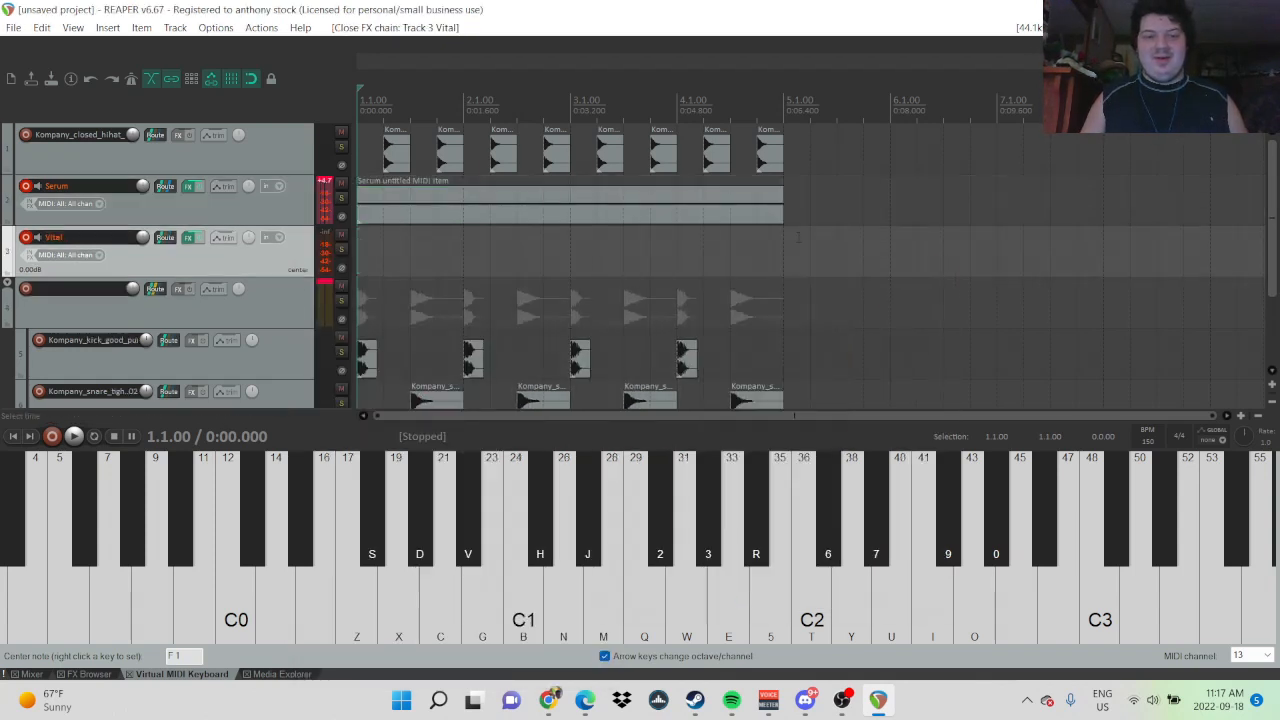
- Copy the Serum MIDI item onto the Vital track at the project start and play back the layered loop
drag(611, 205, 616, 243)
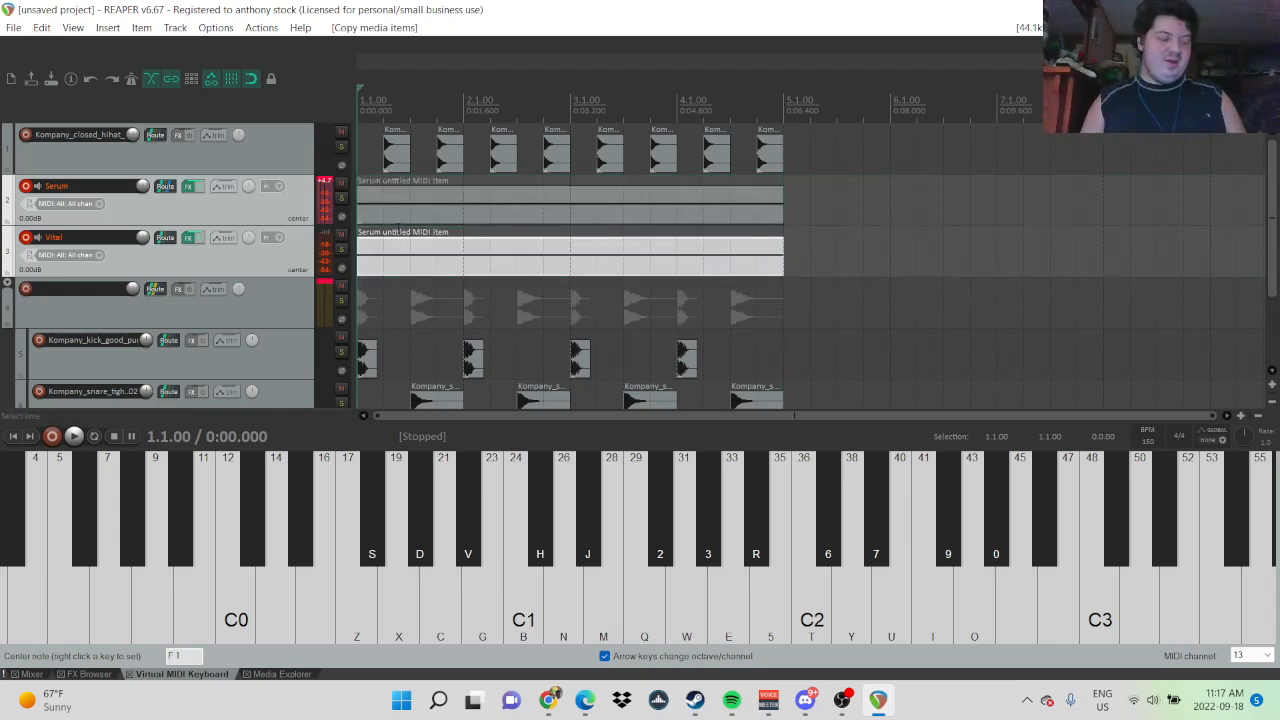
key(space)
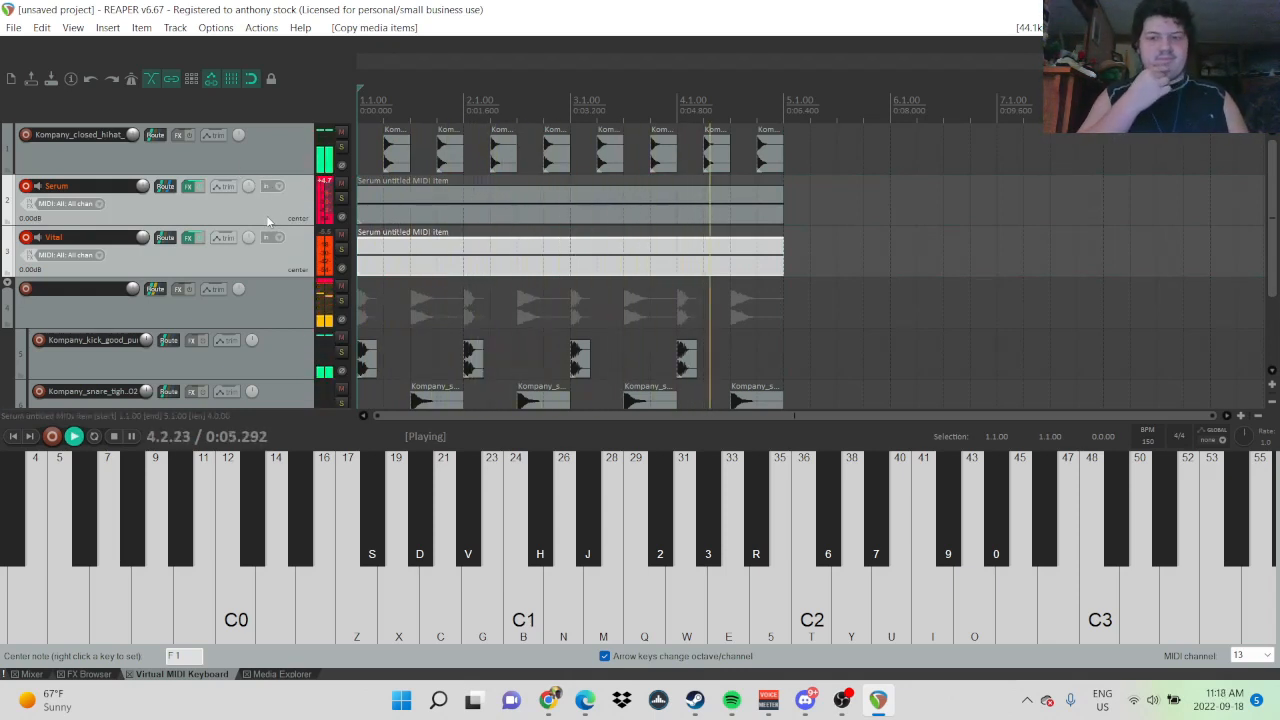
key(space)
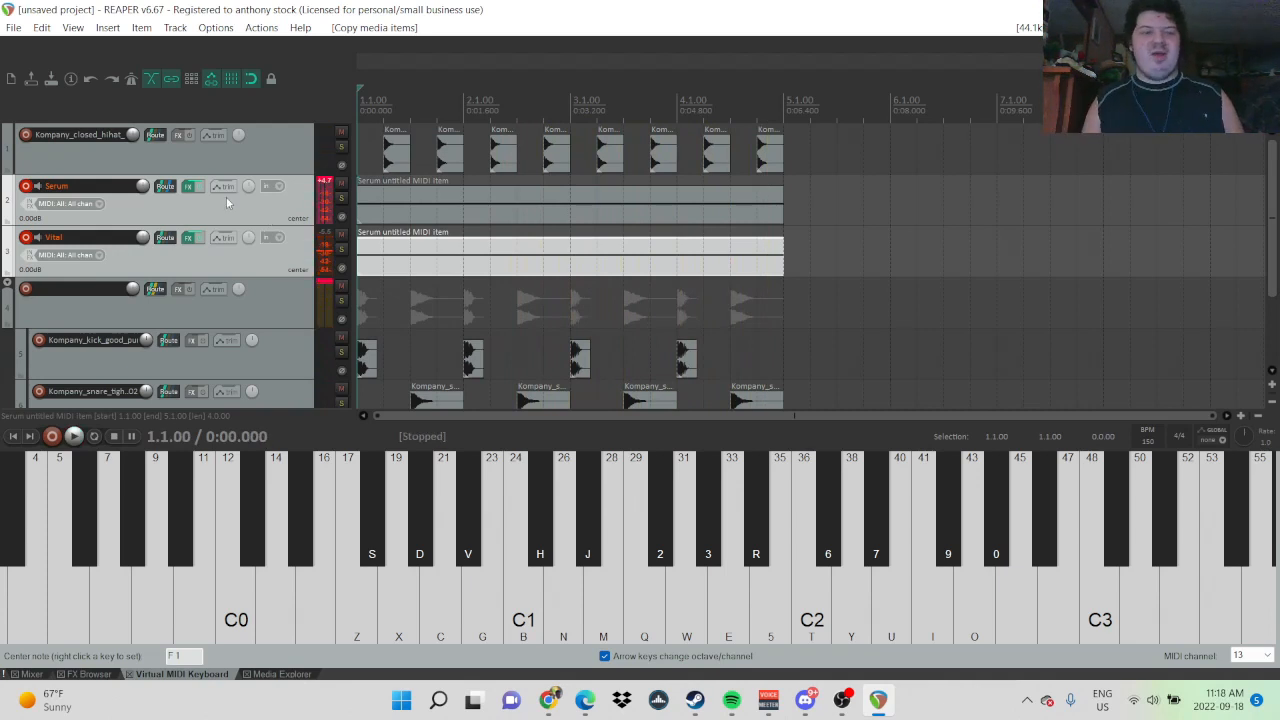
- Add ReaEQ after ReaComp in the Serum track's FX chain
click(189, 187)
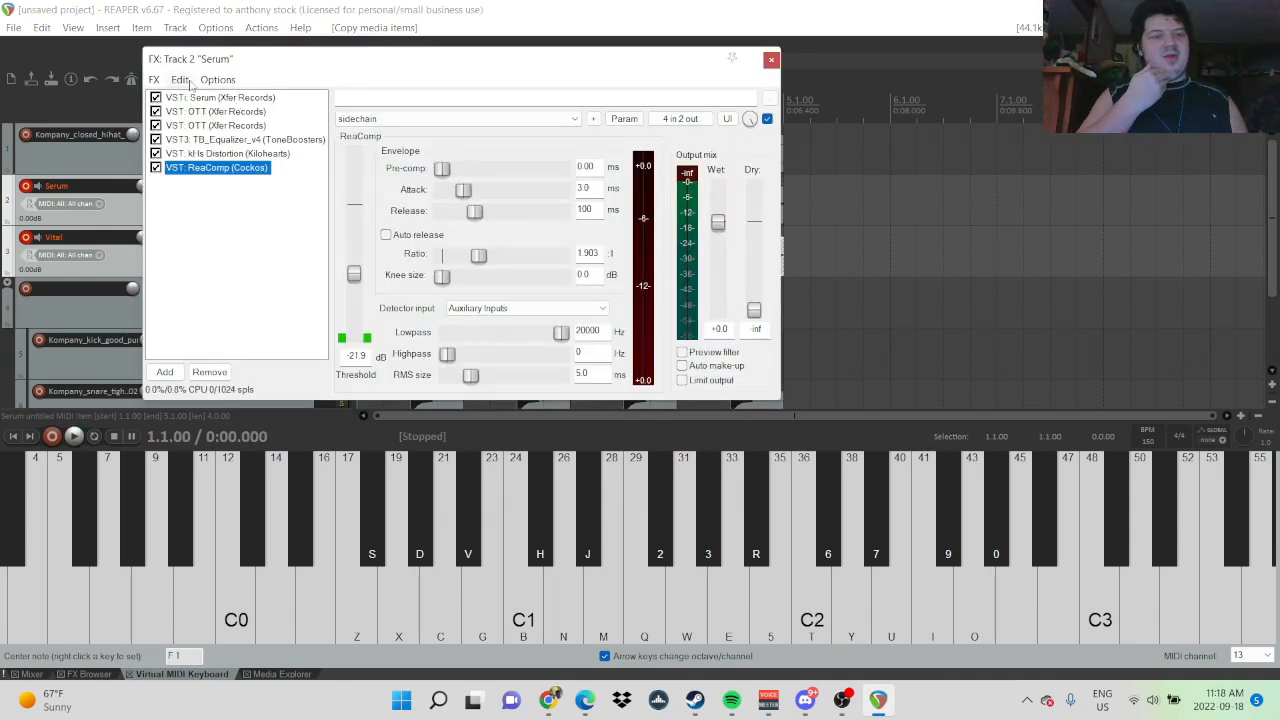
click(155, 80)
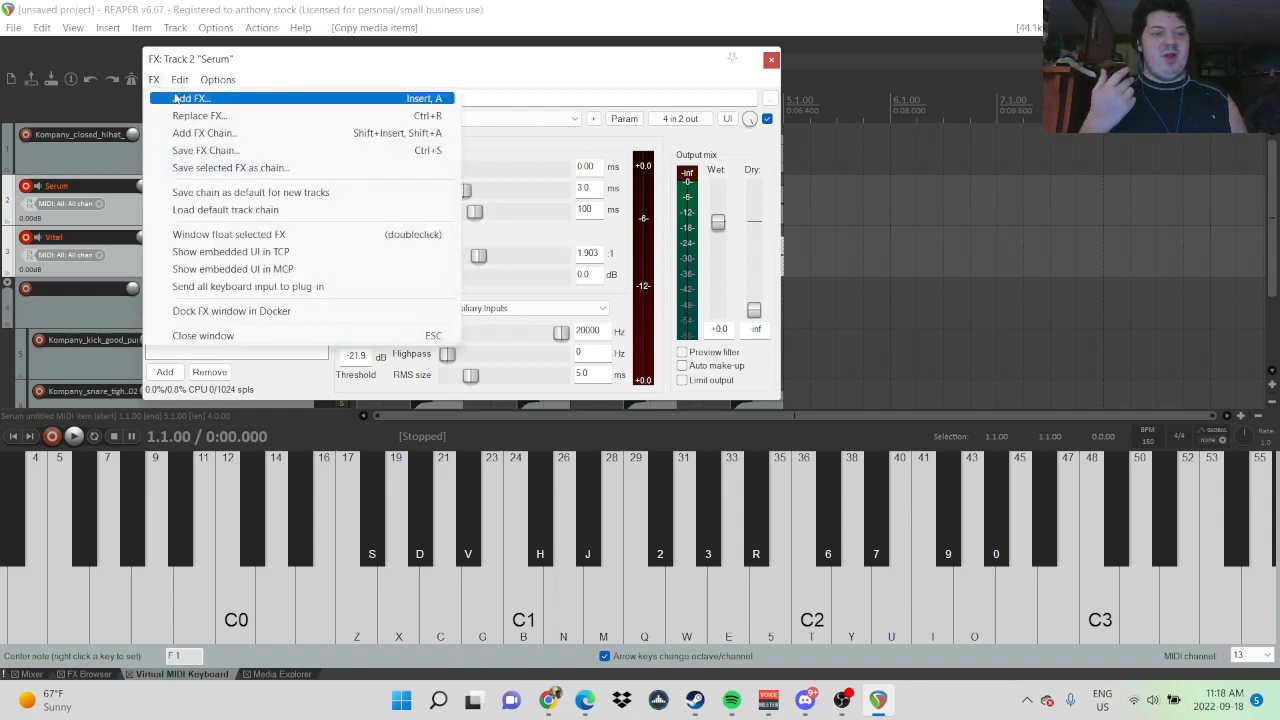
click(175, 98)
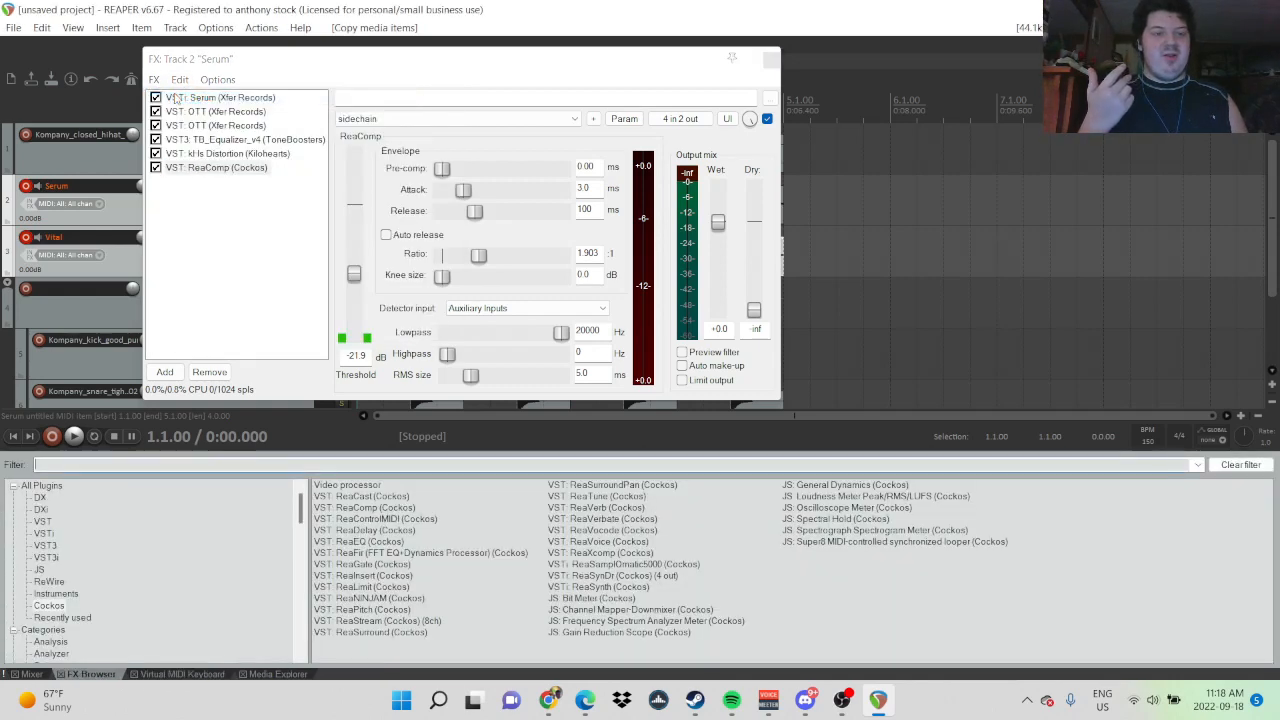
double_click(360, 541)
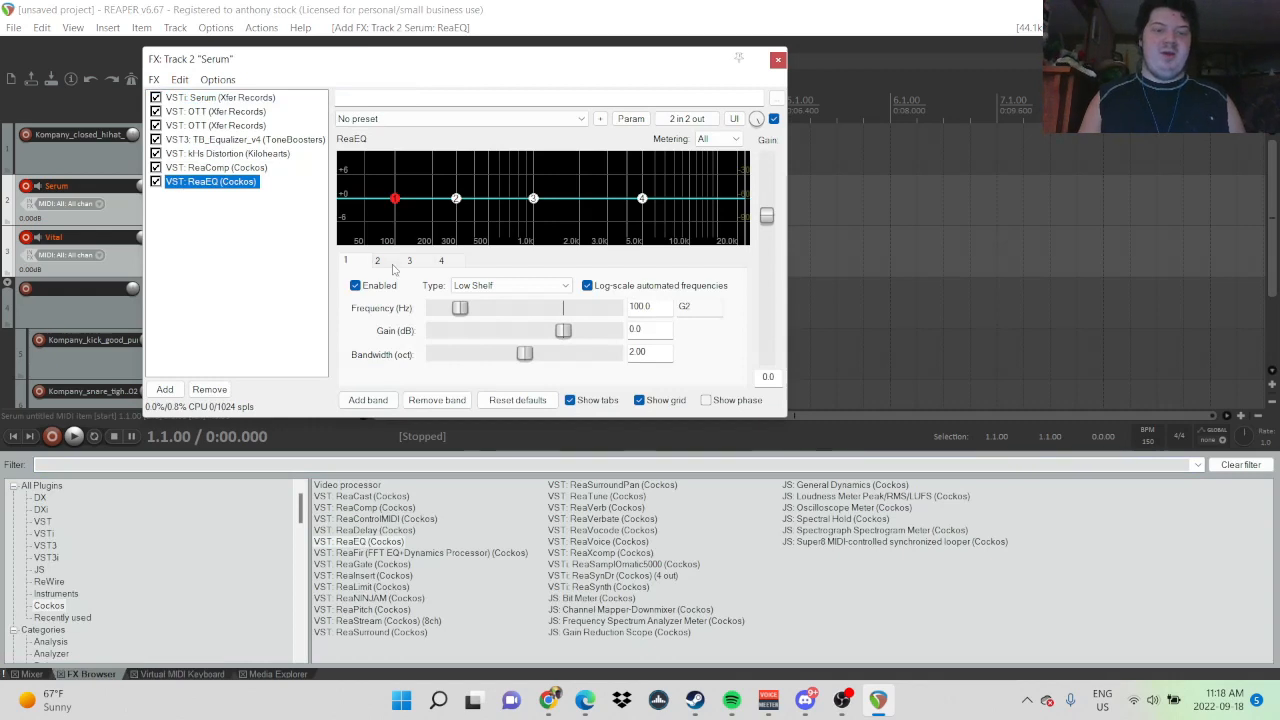
- Set ReaEQ's low shelf to -120 dB at 101.4 Hz and band 3 to 4.9 dB with 2.95 oct bandwidth, then audition the loop
drag(395, 198, 396, 279)
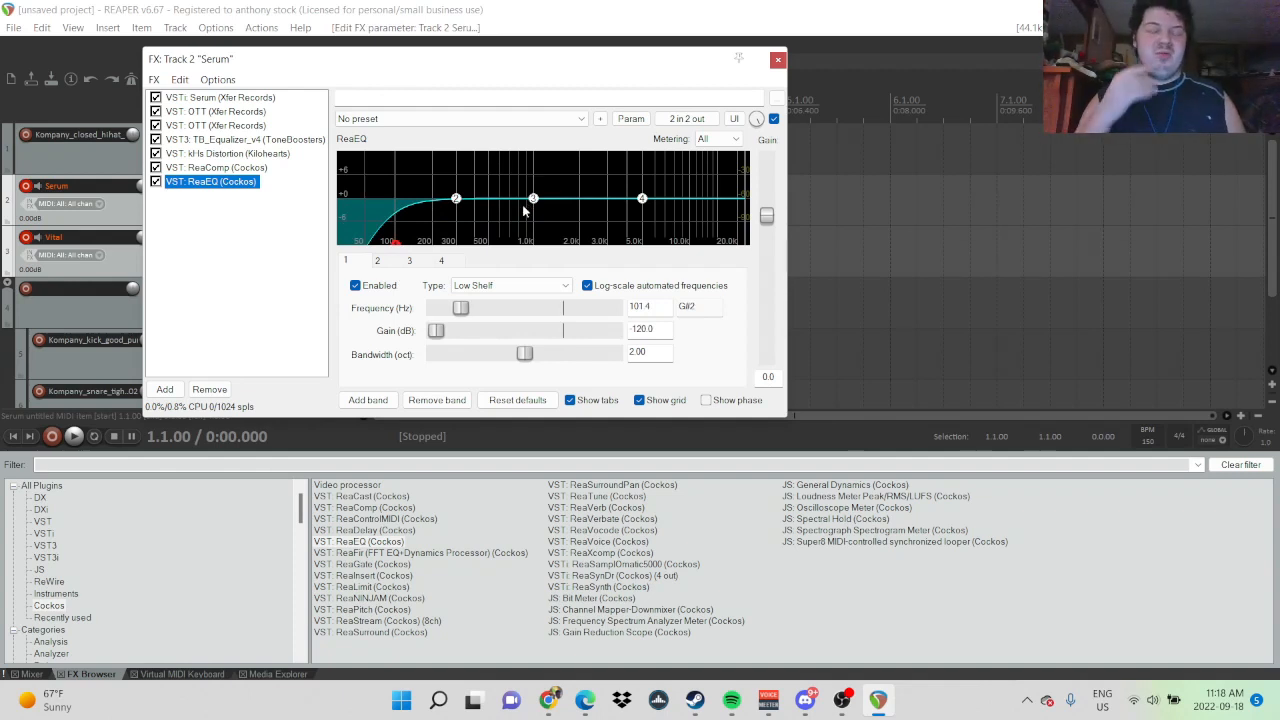
drag(533, 198, 533, 179)
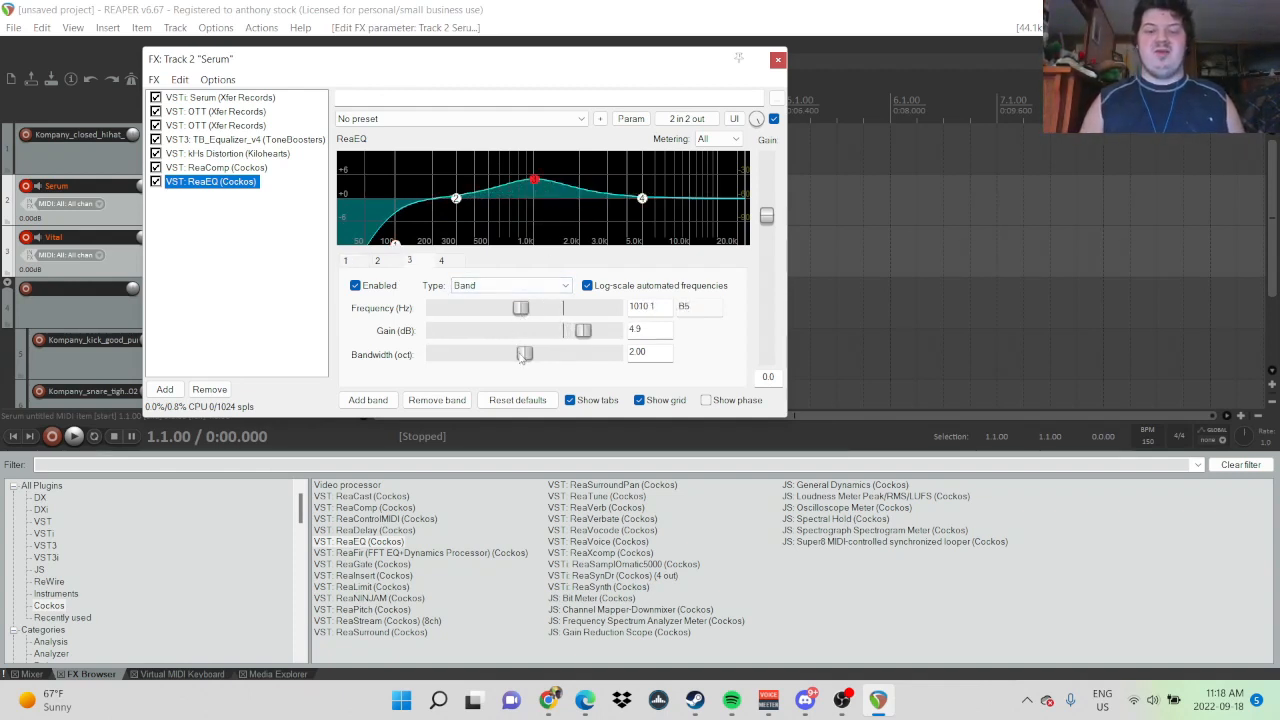
drag(524, 354, 566, 364)
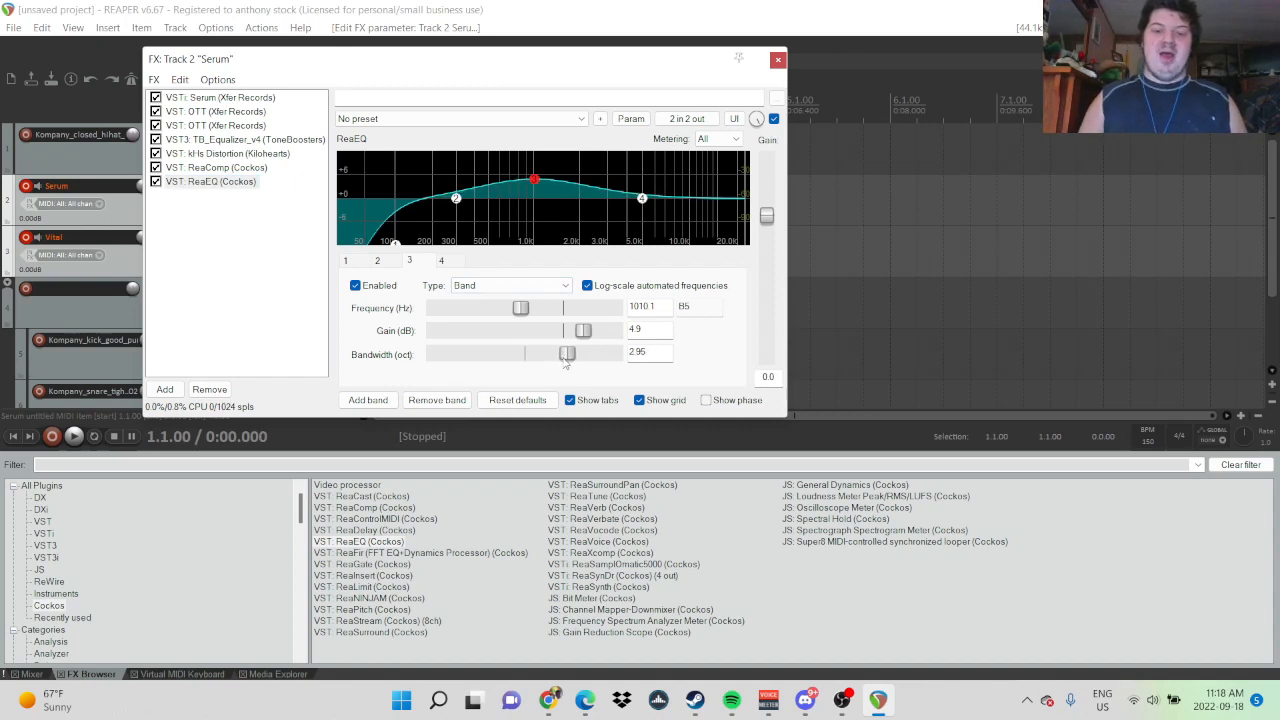
click(778, 61)
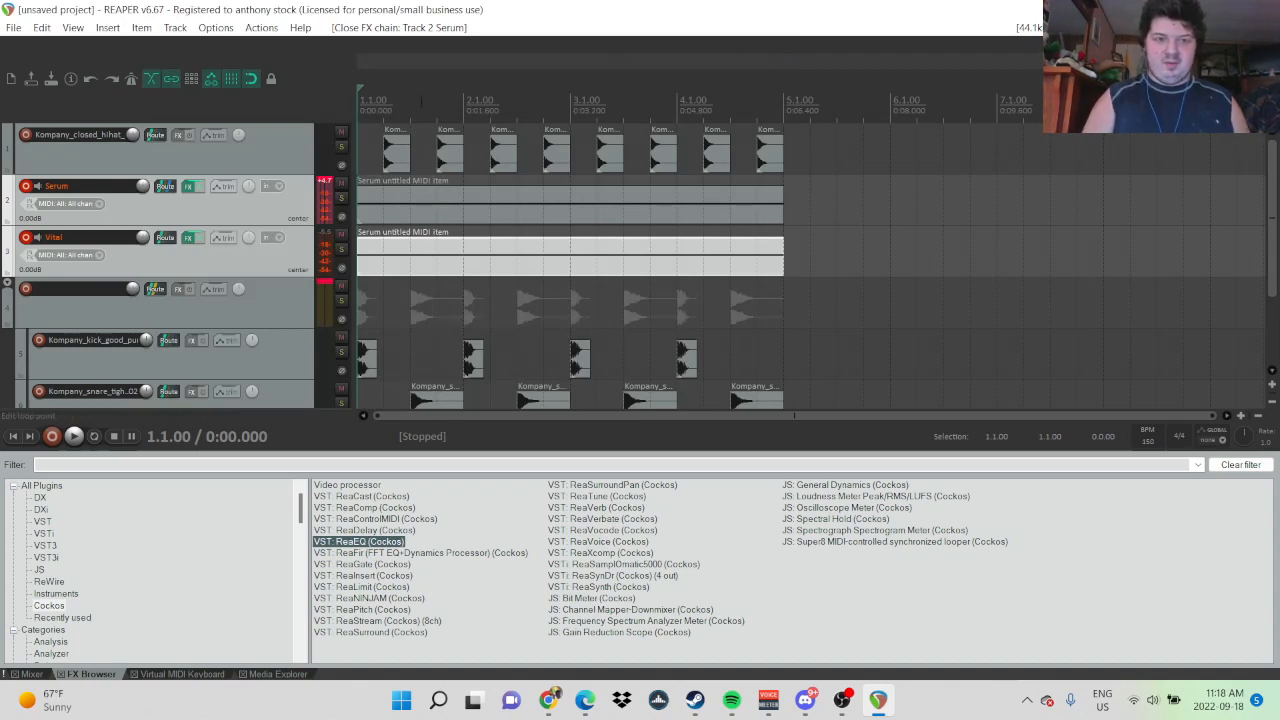
key(space)
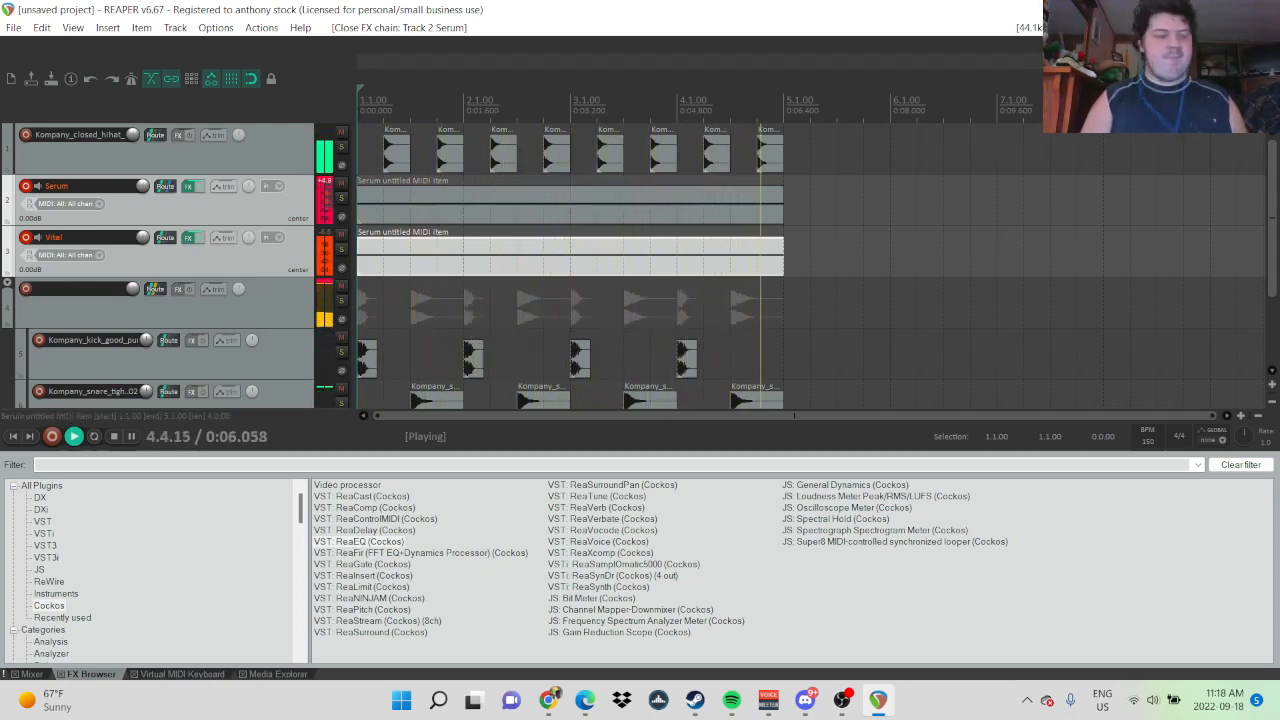
key(space)
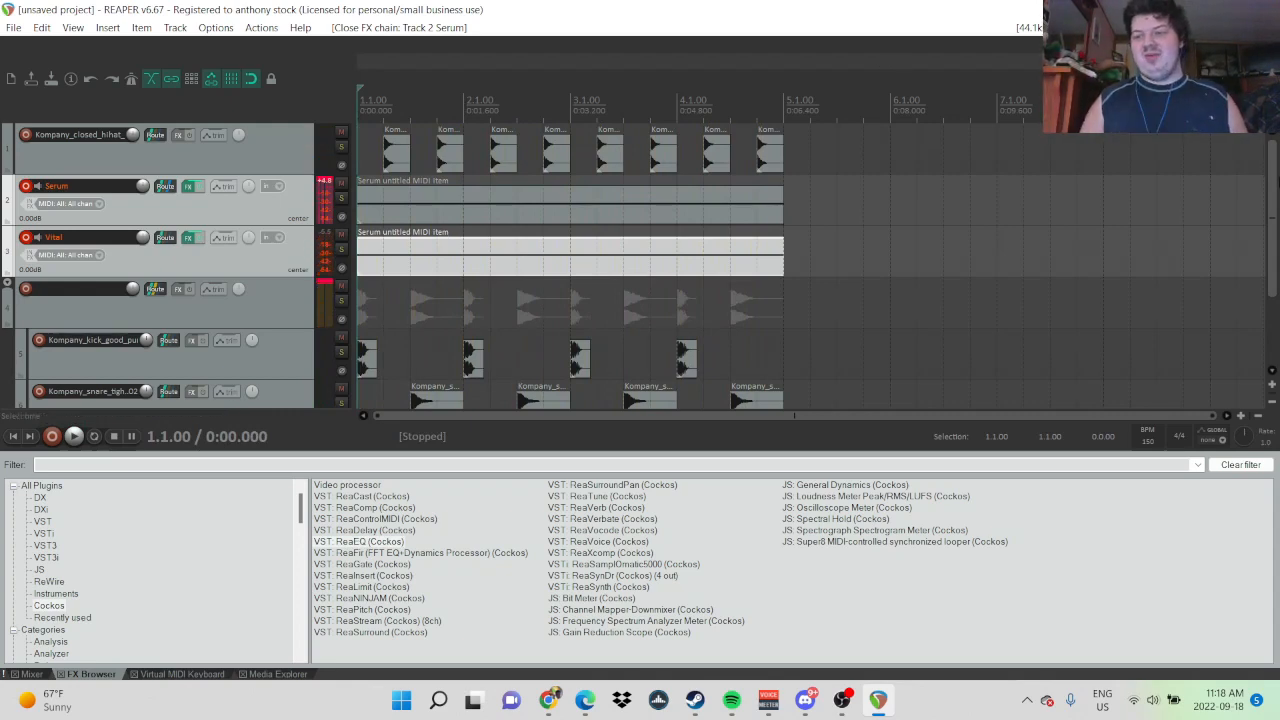
- Enlarge the Media Explorer and browse to the V_RIOT_bass_loops folder of the Virtual_Riot_Heavy_Bass_Design pack
scroll(1013, 322, down, 2)
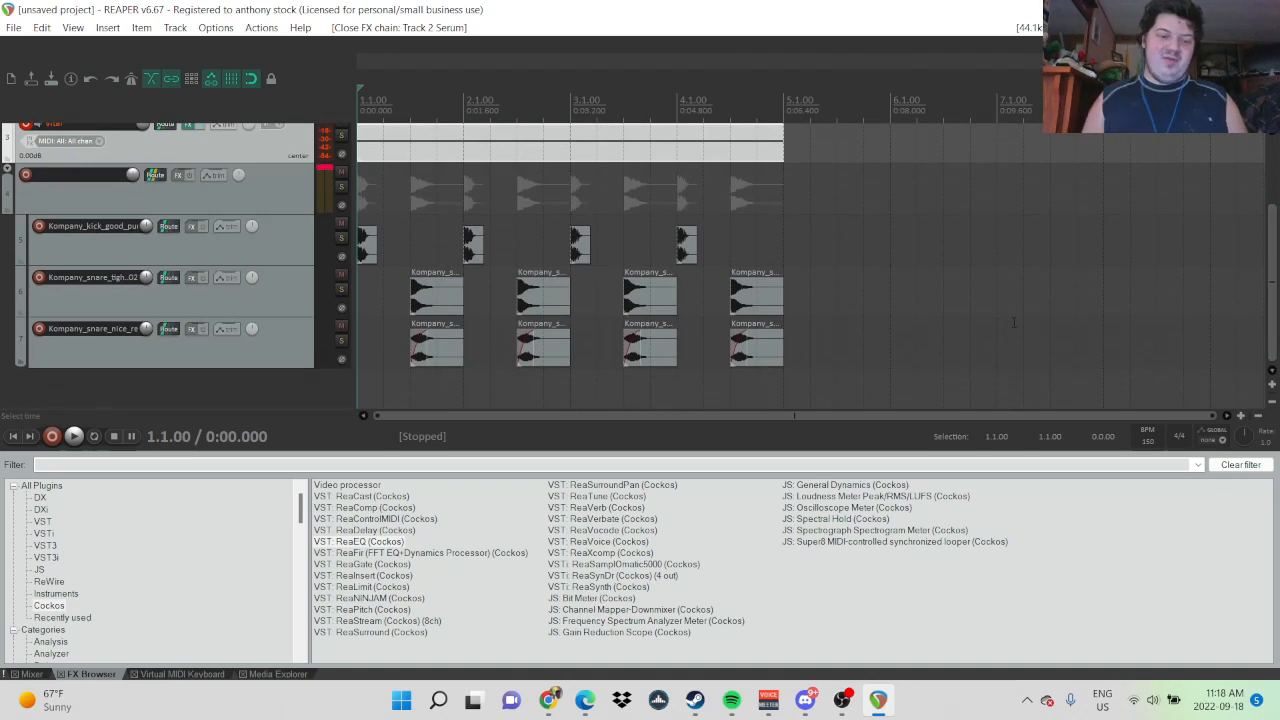
click(276, 675)
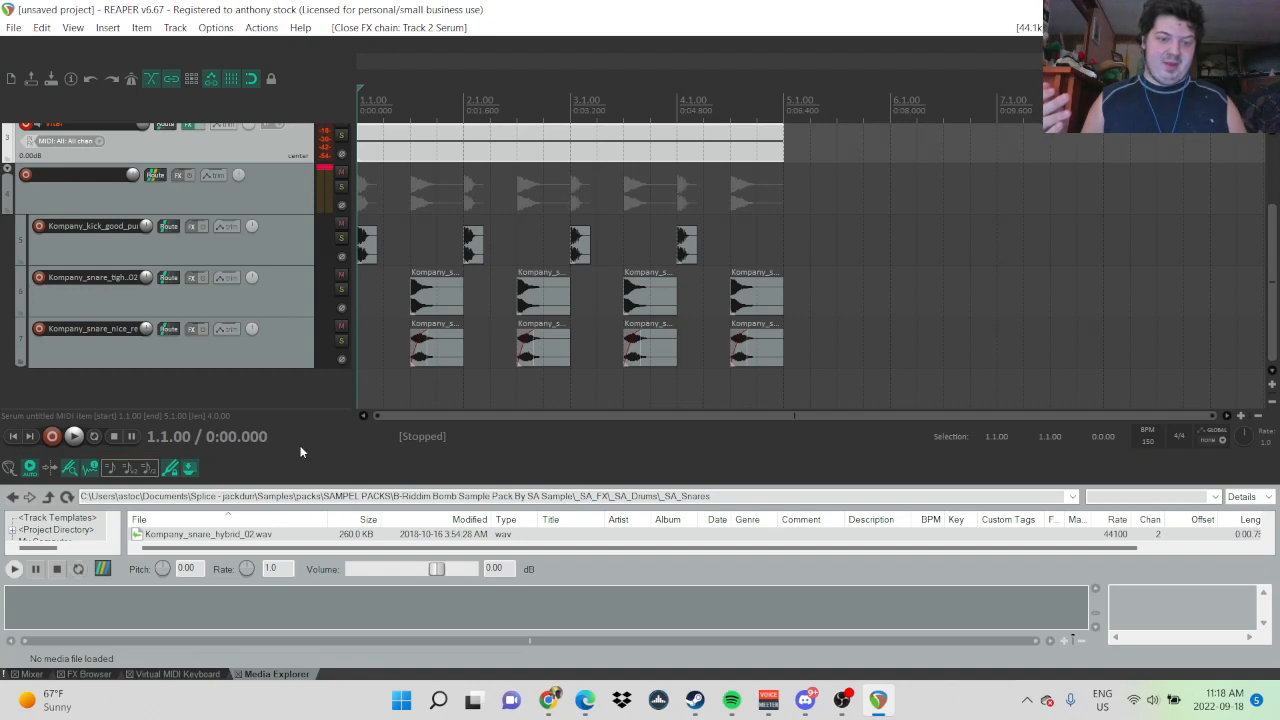
drag(300, 450, 300, 346)
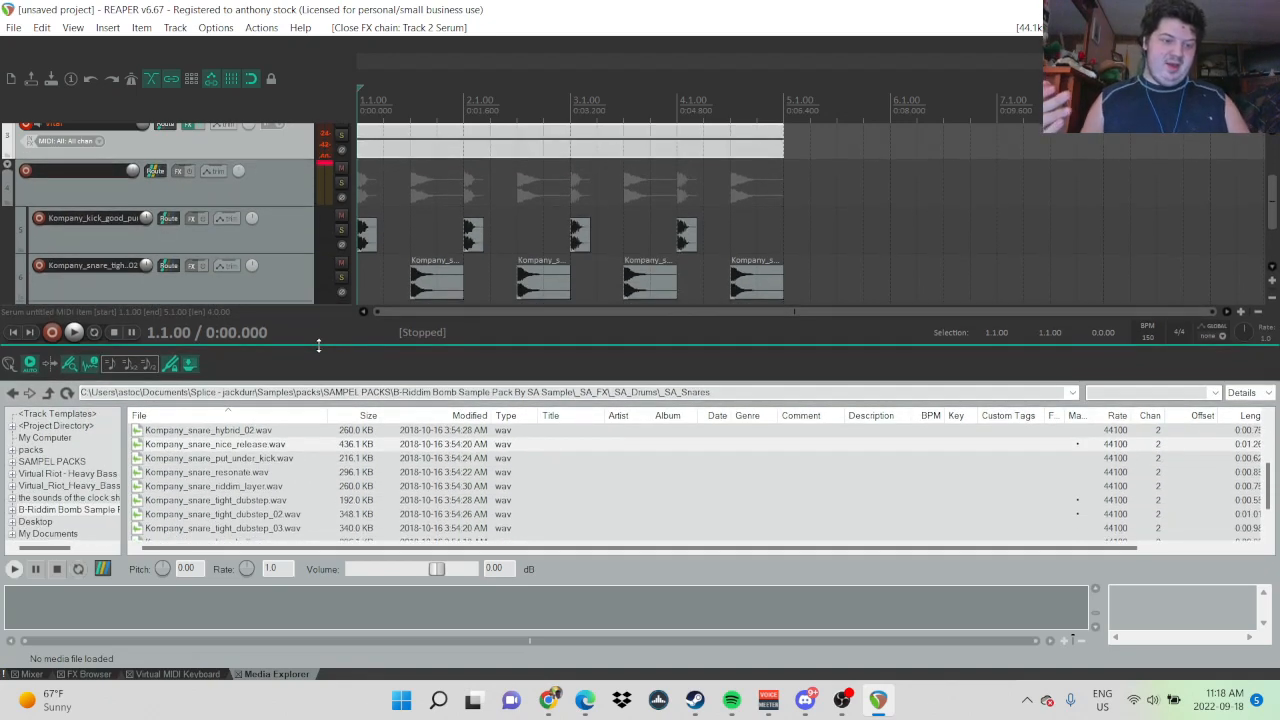
click(50, 487)
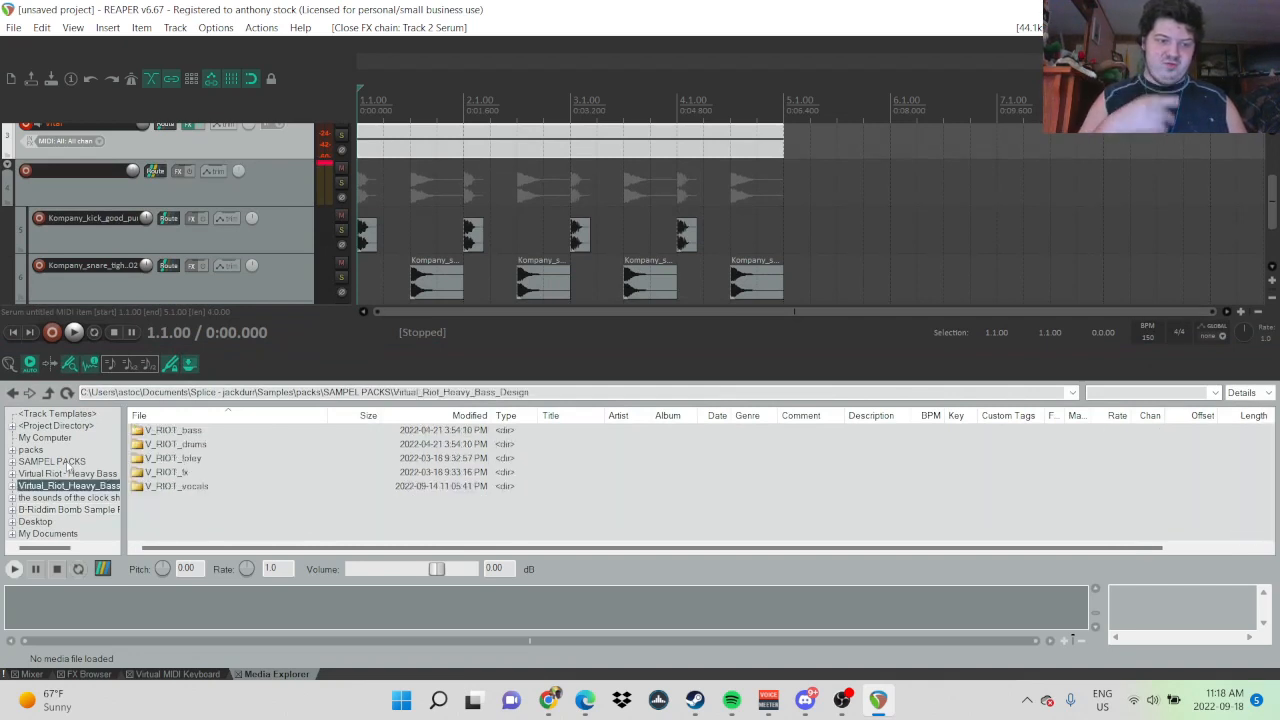
double_click(185, 431)
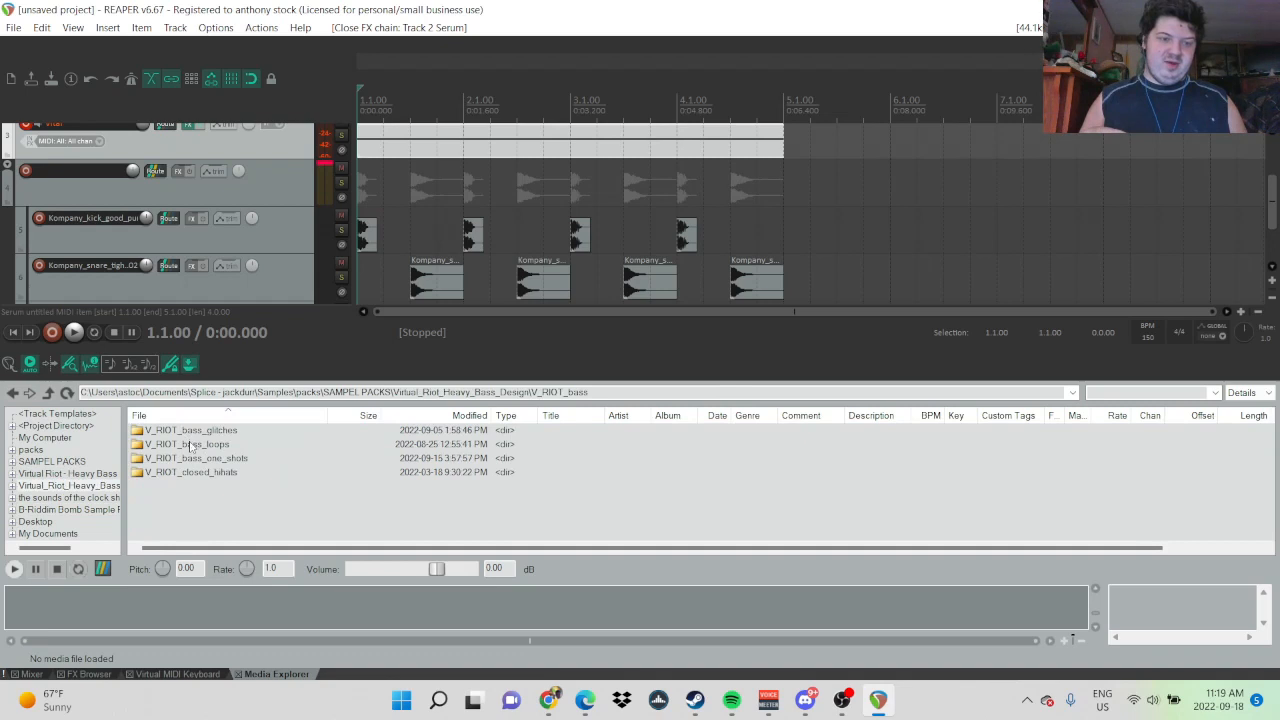
double_click(190, 444)
- Preview the bass loops bark_02_150_F and do_it_right_03_150_E, then shrink the Media Explorer and return to the first tracks
click(250, 487)
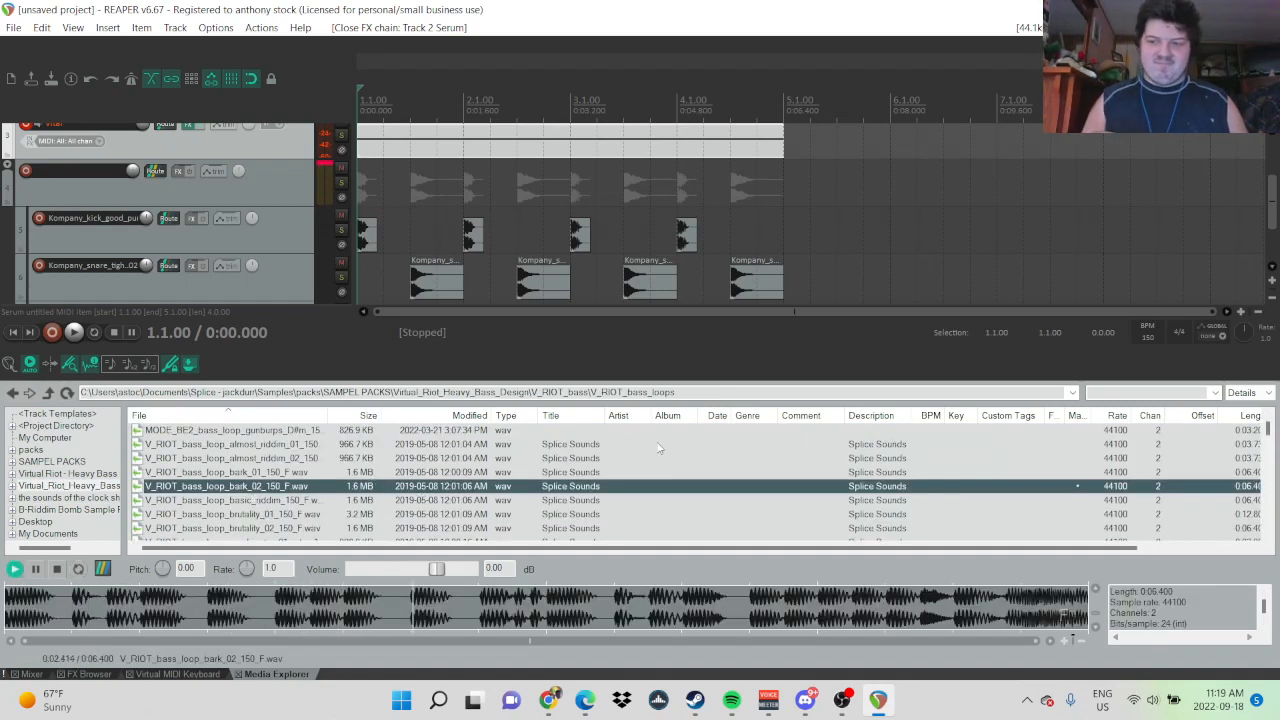
drag(1266, 430, 1267, 446)
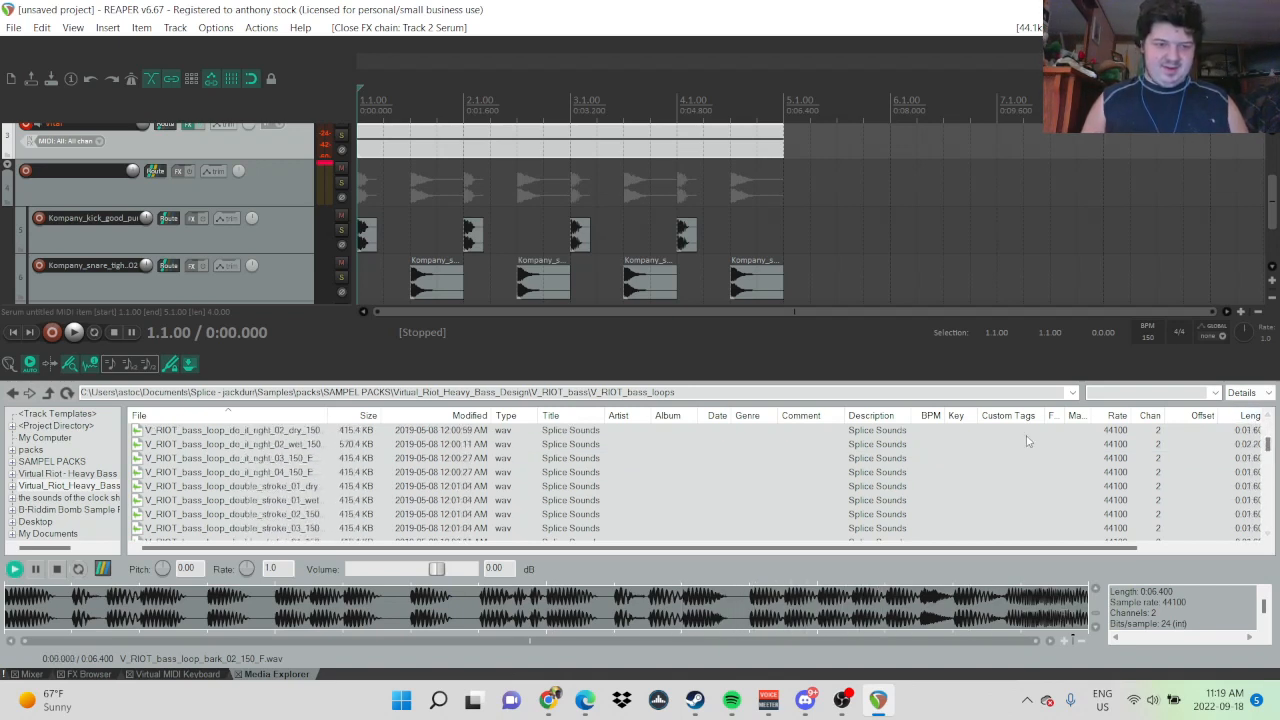
click(212, 458)
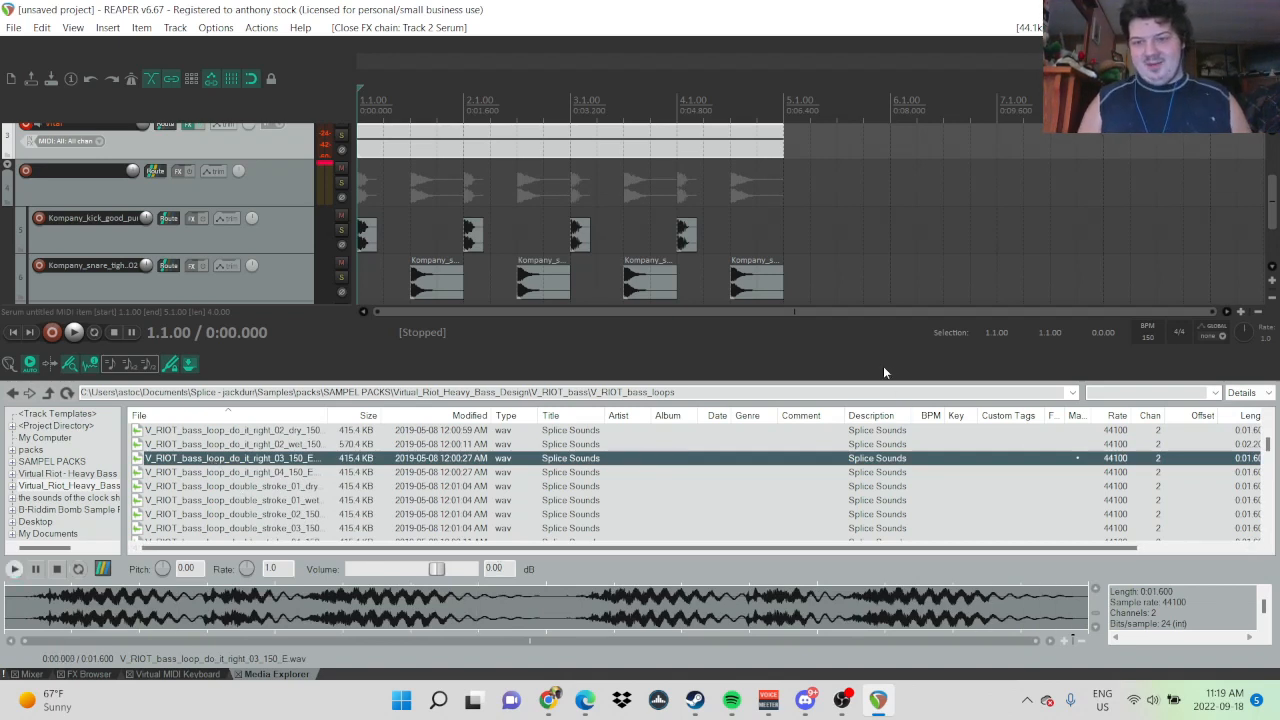
click(823, 344)
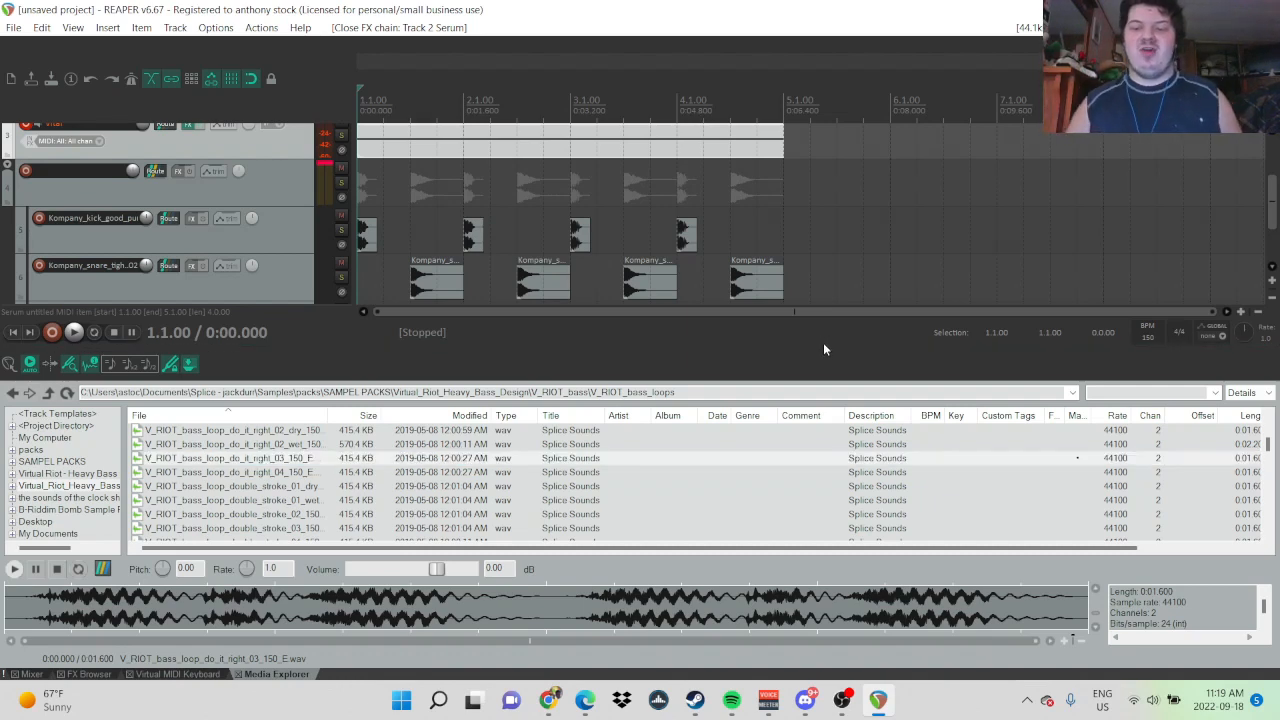
drag(823, 349, 824, 491)
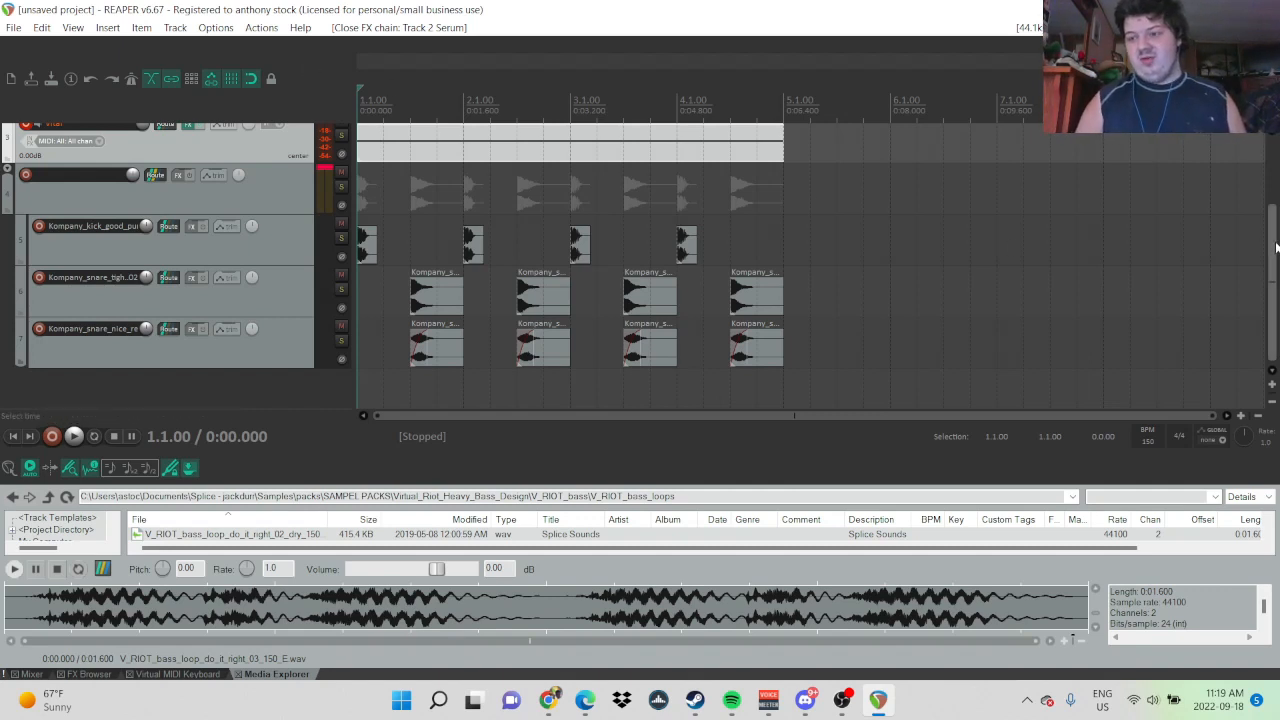
scroll(1272, 147, up, 3)
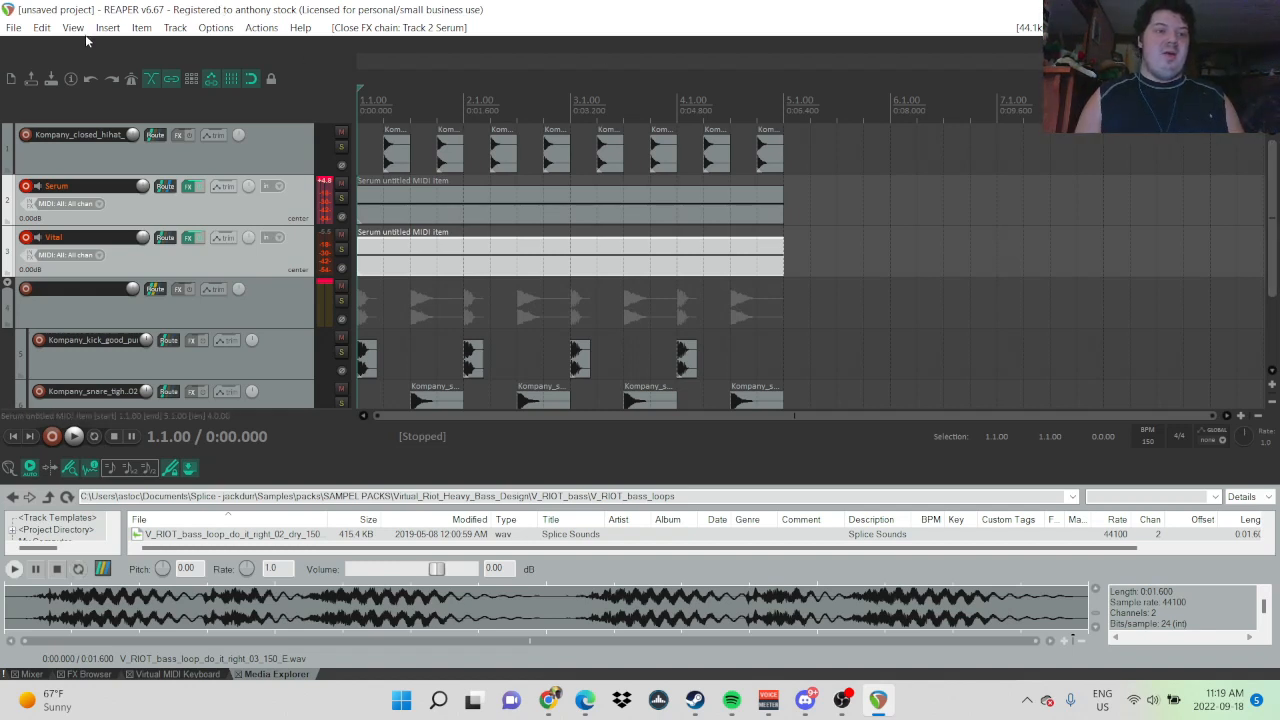
- Open the project "walk away" from the vr lp folder without saving the current project, and close its Serum FX window
click(13, 28)
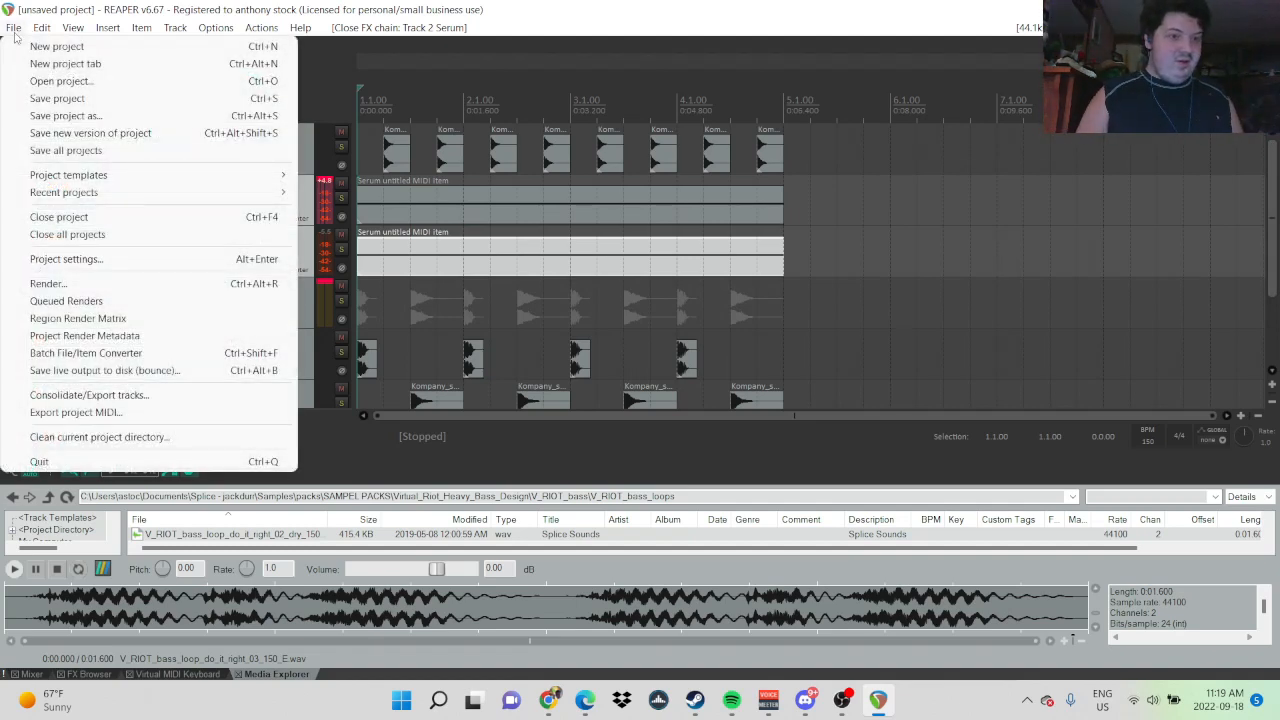
click(62, 85)
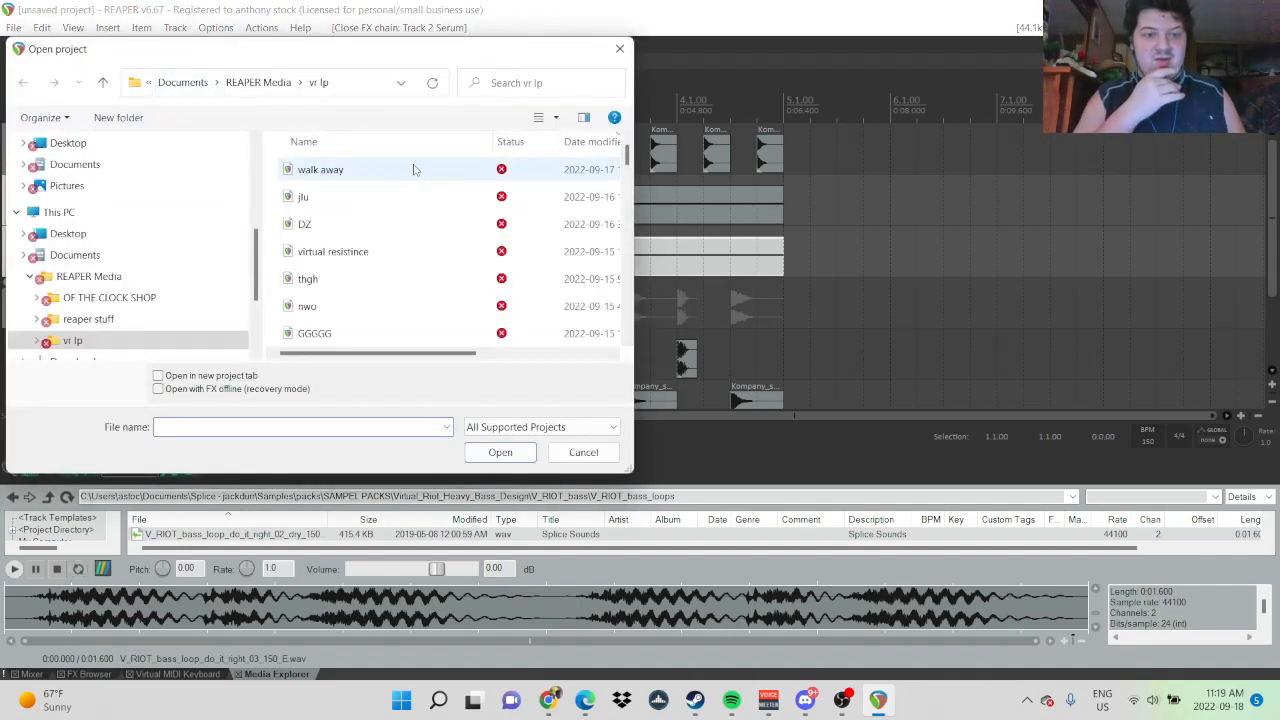
click(387, 176)
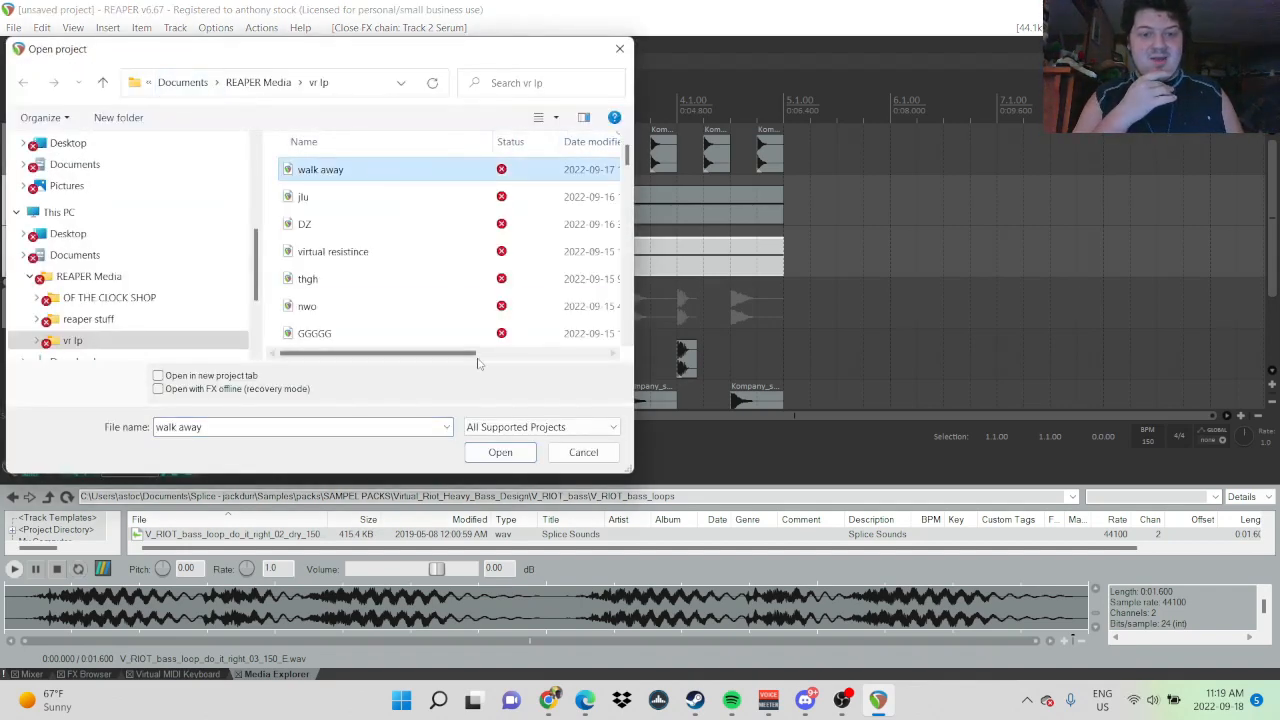
click(500, 453)
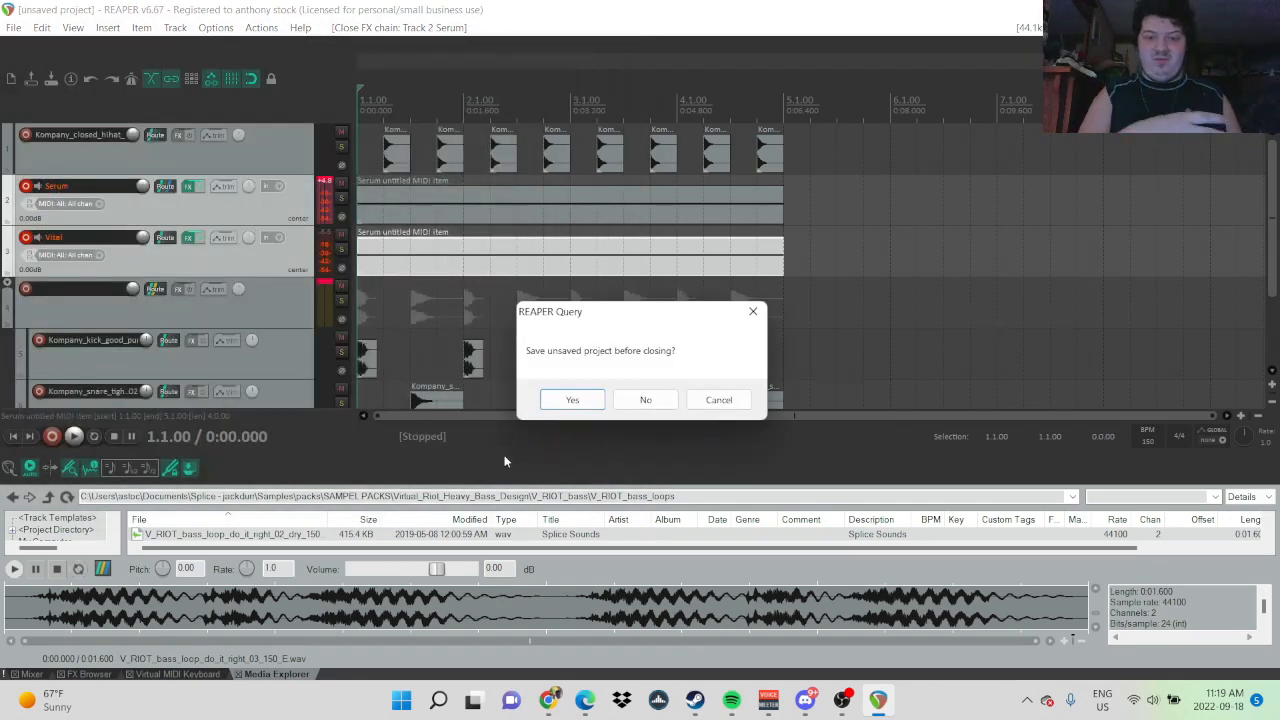
click(650, 399)
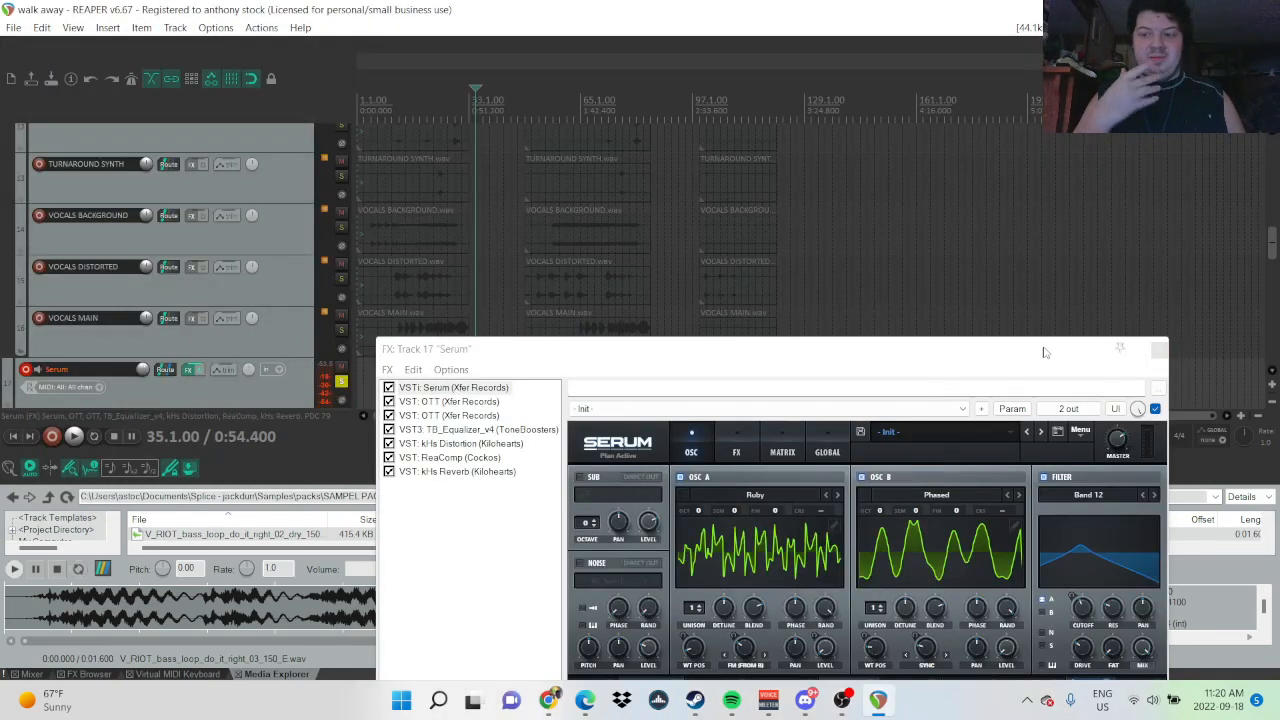
click(1158, 349)
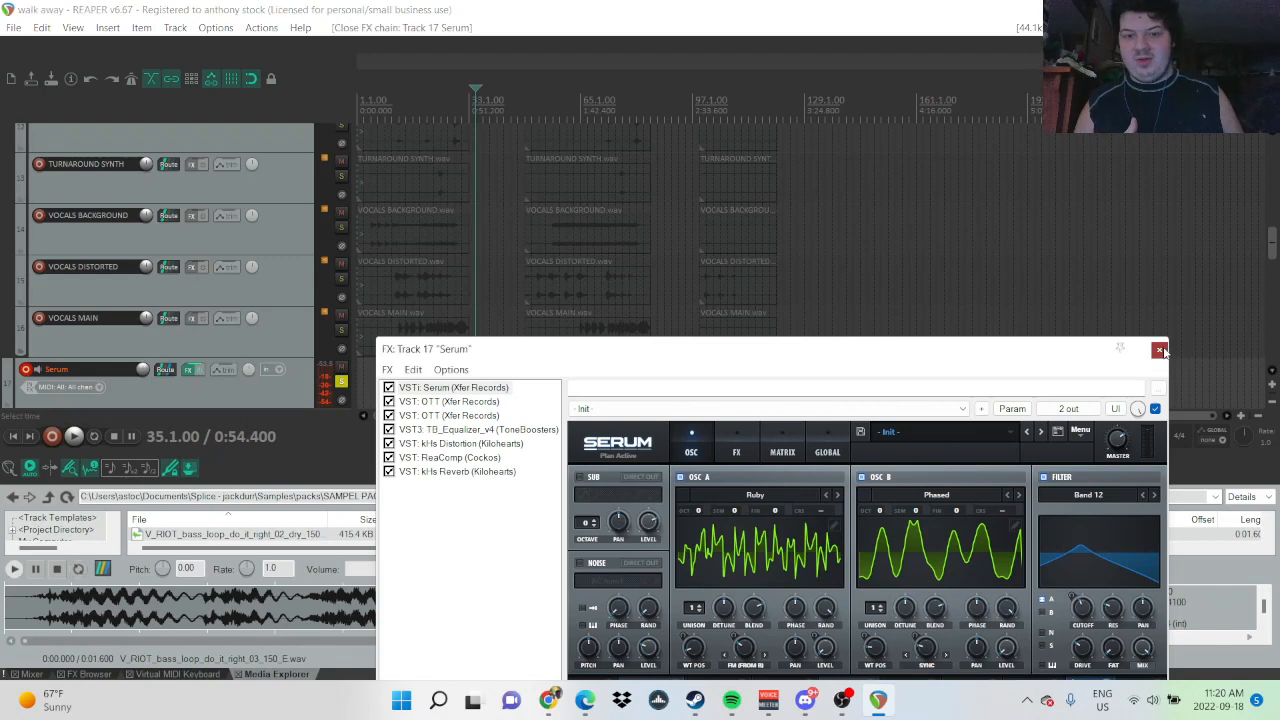
- Start opening another project and browse the "reaper stuff" folder in REAPER Media
click(14, 27)
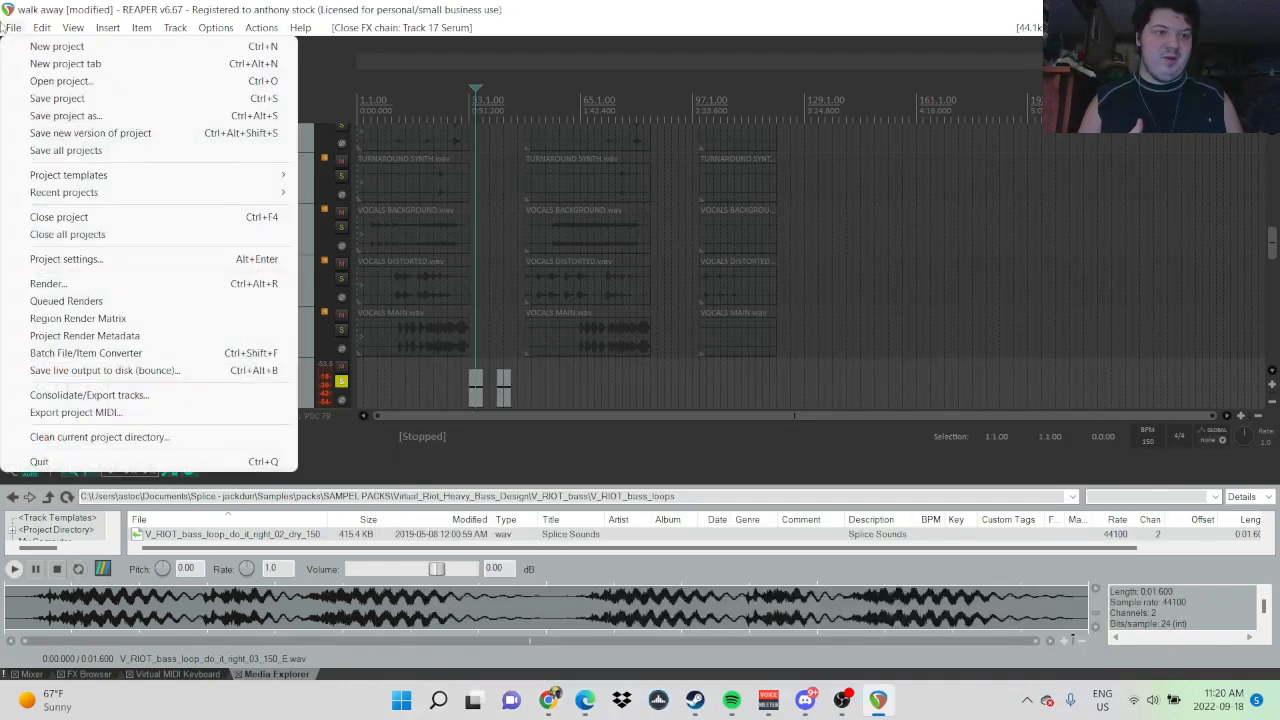
click(68, 86)
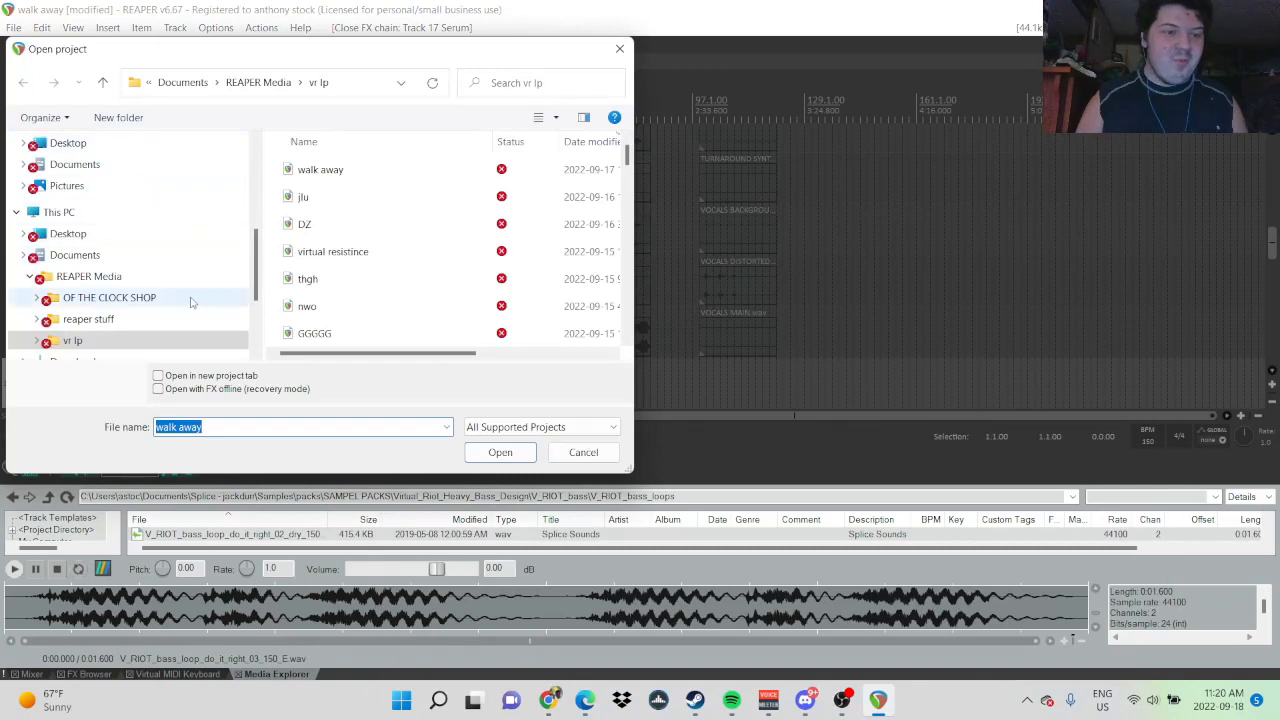
click(96, 322)
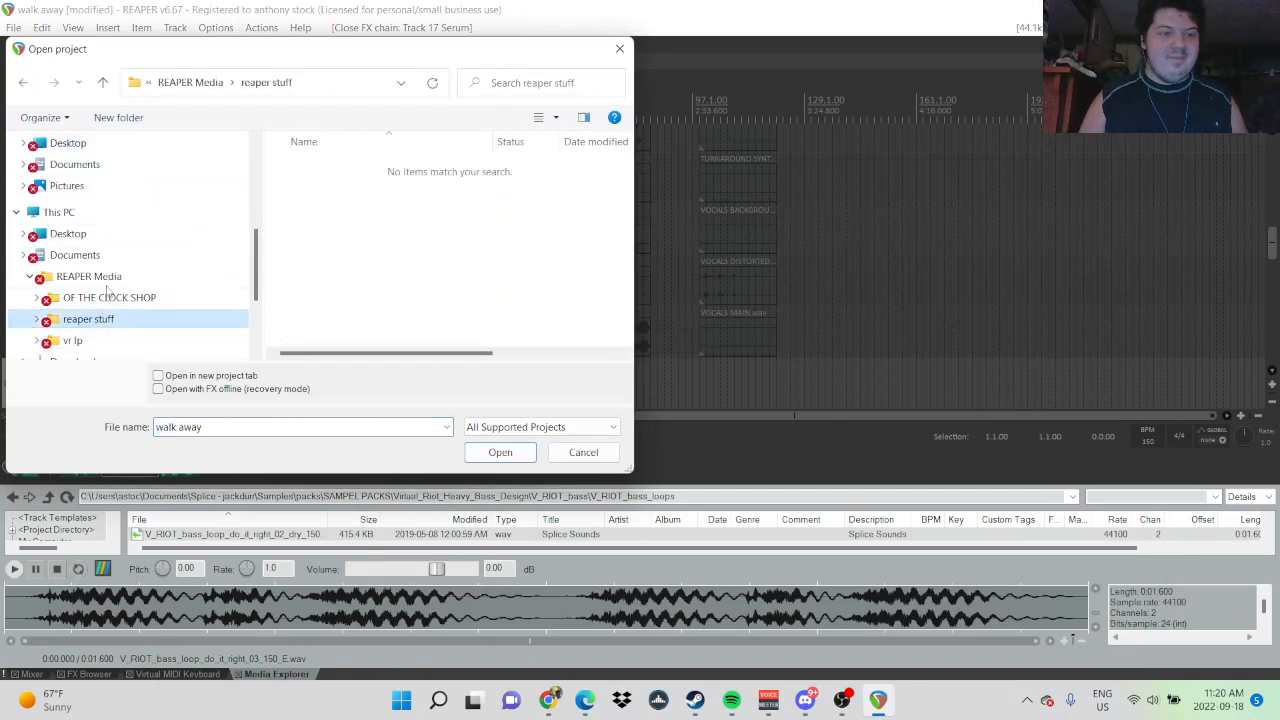
- Open the "revenge" project from the "vr lp" folder, discarding the unsaved changes to "walk away"
click(104, 279)
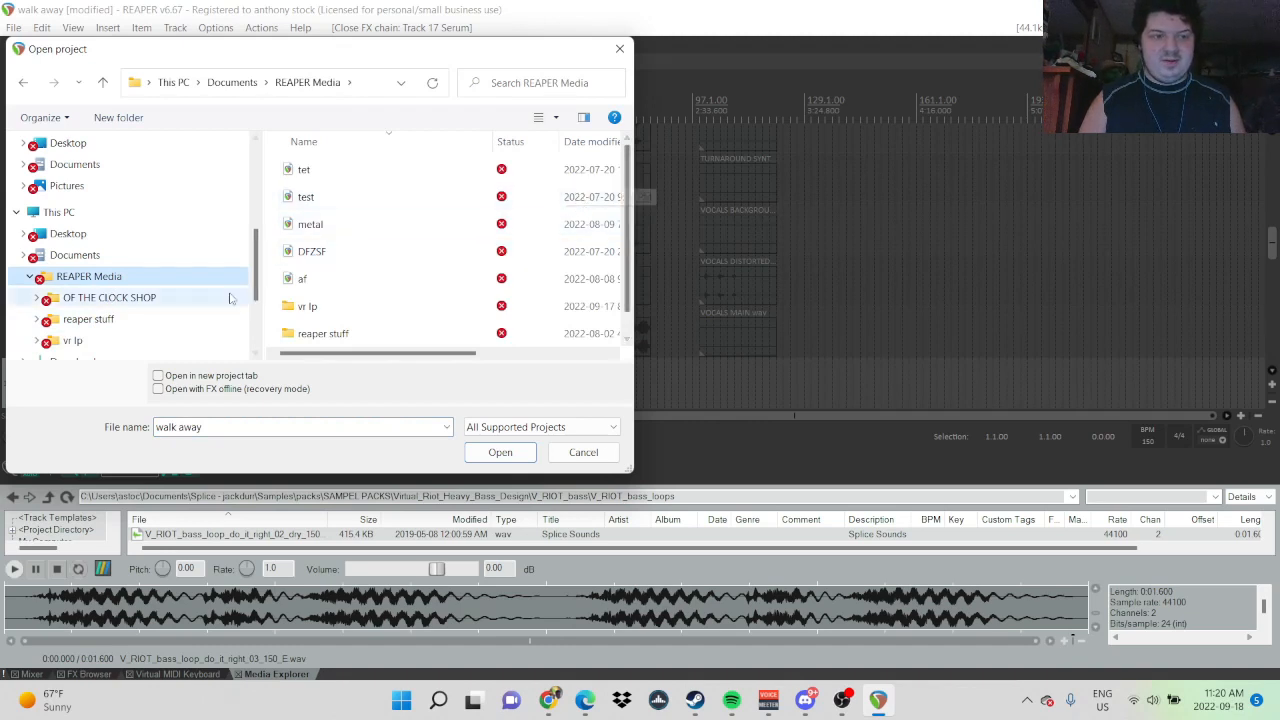
click(145, 302)
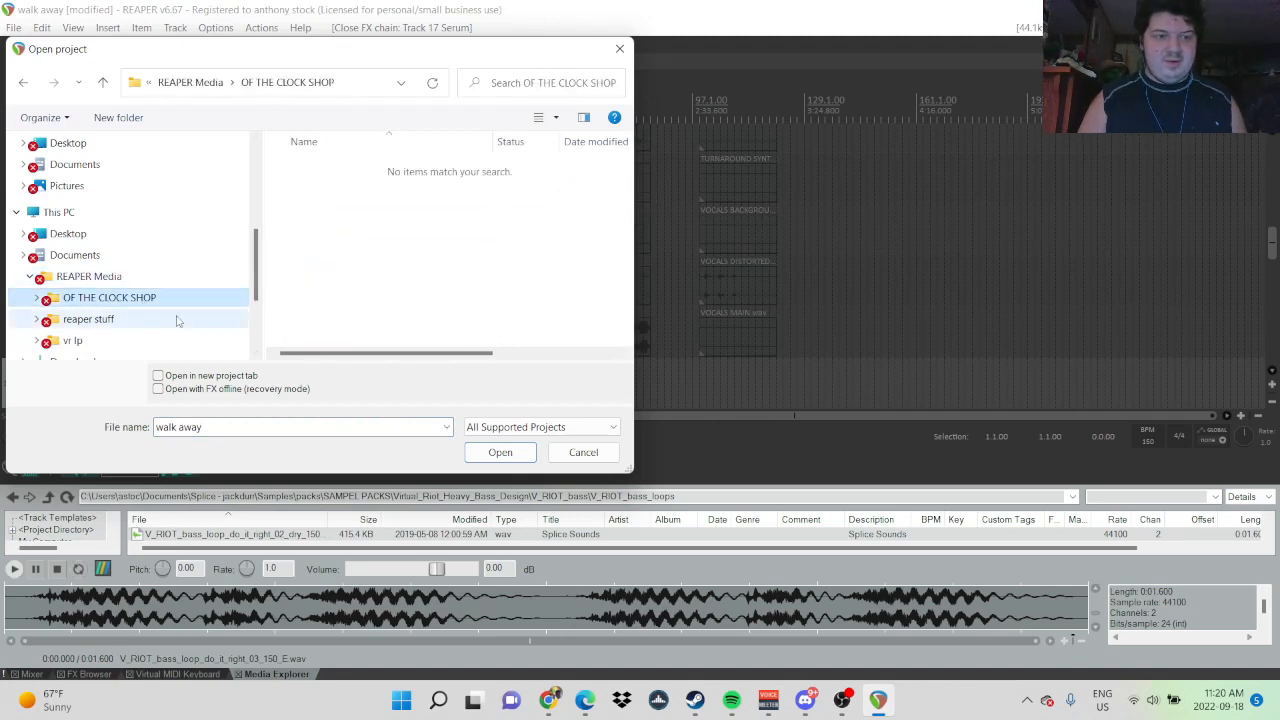
click(100, 320)
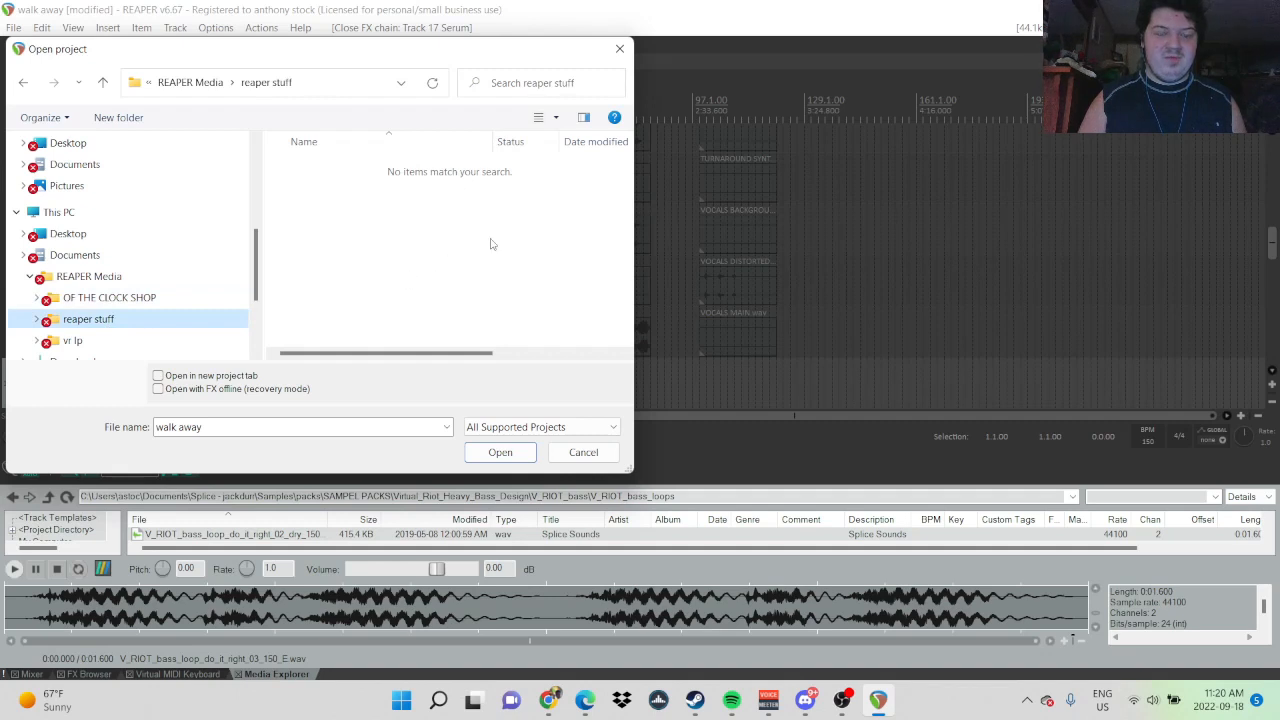
click(135, 340)
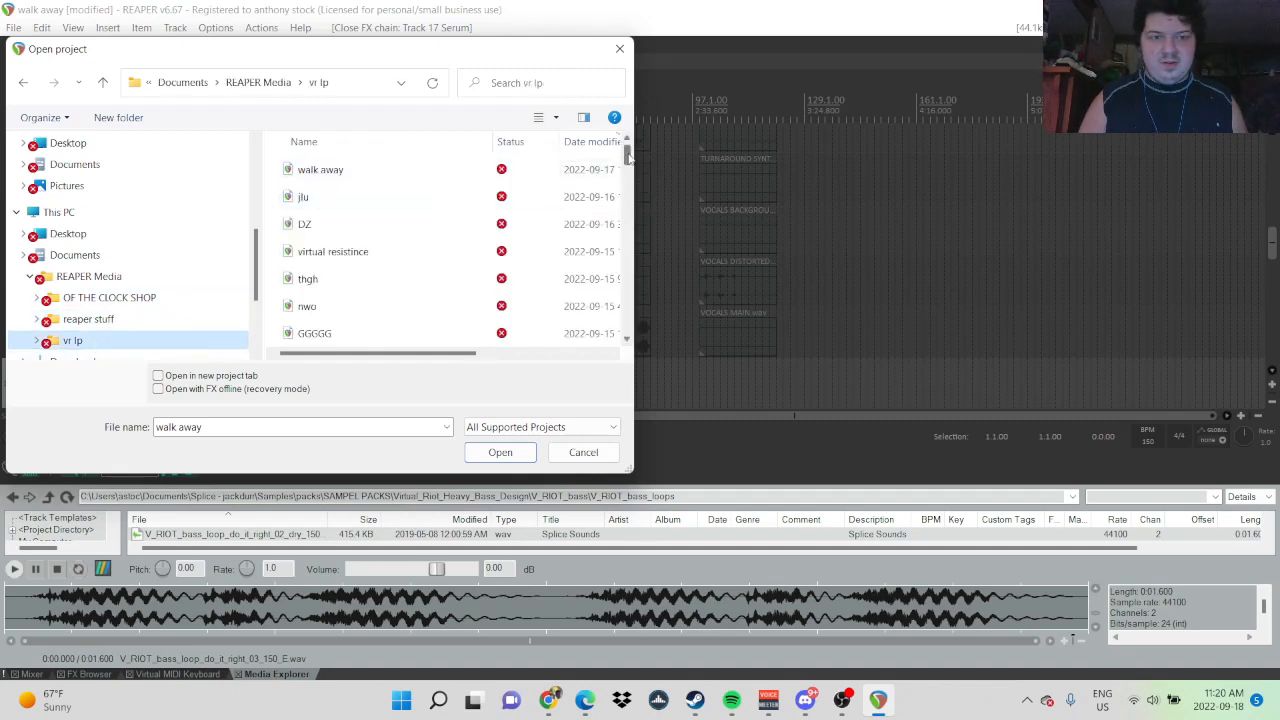
click(423, 143)
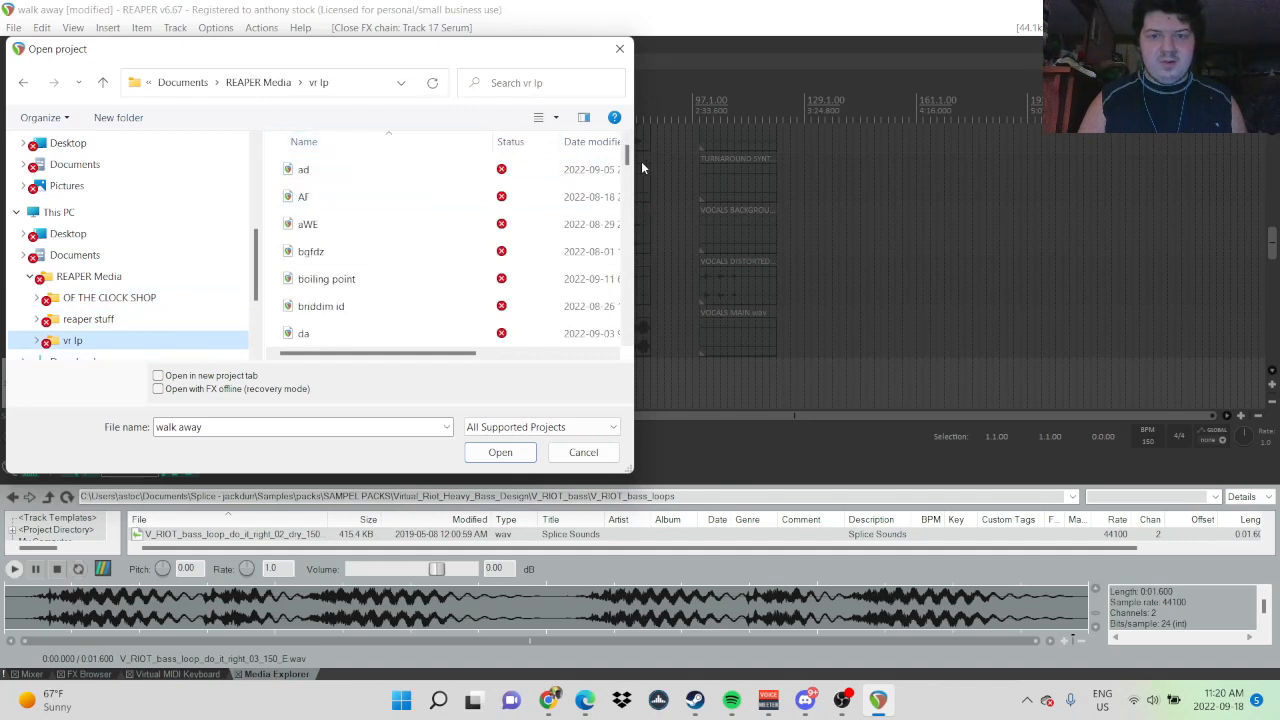
drag(626, 152, 590, 361)
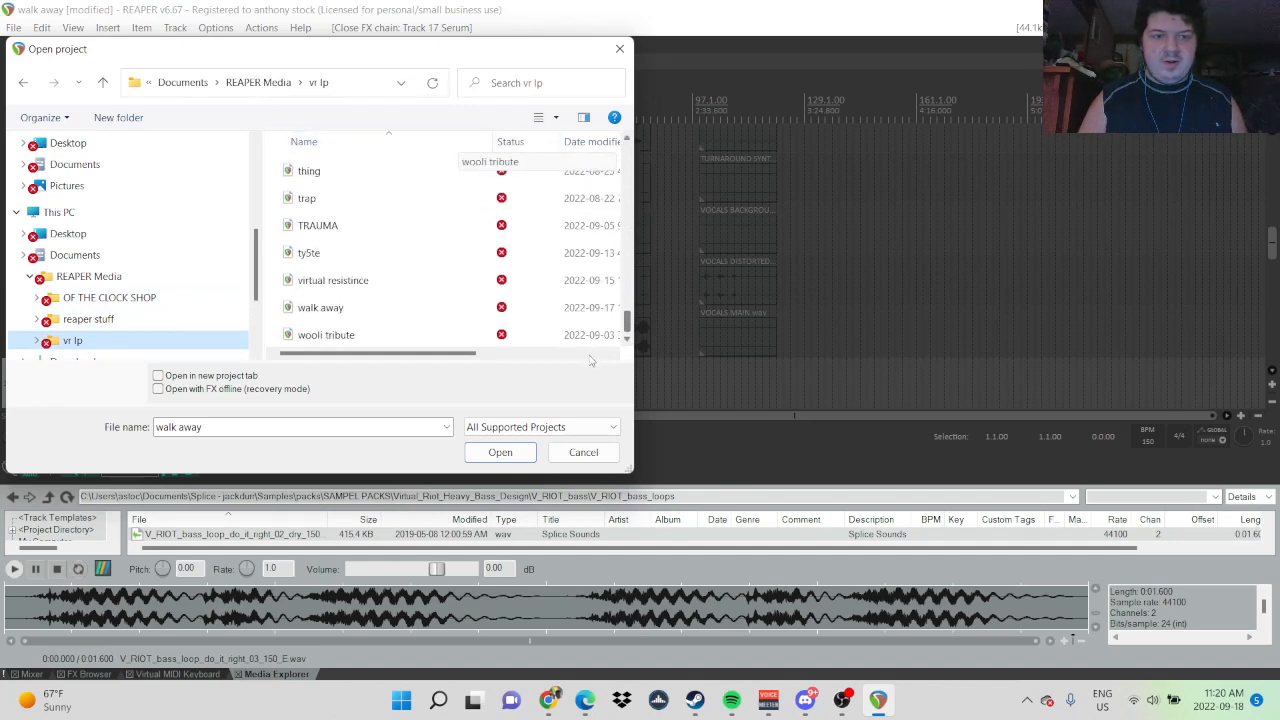
scroll(595, 332, up, 5)
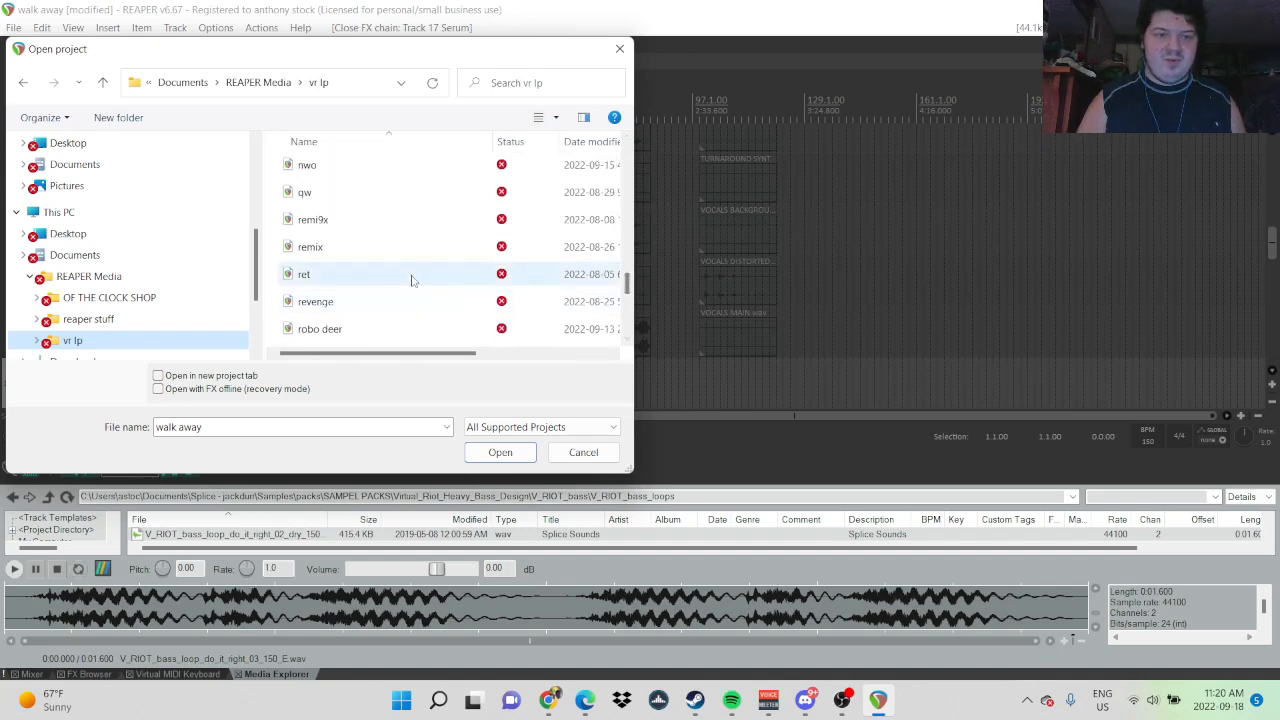
click(355, 301)
click(510, 455)
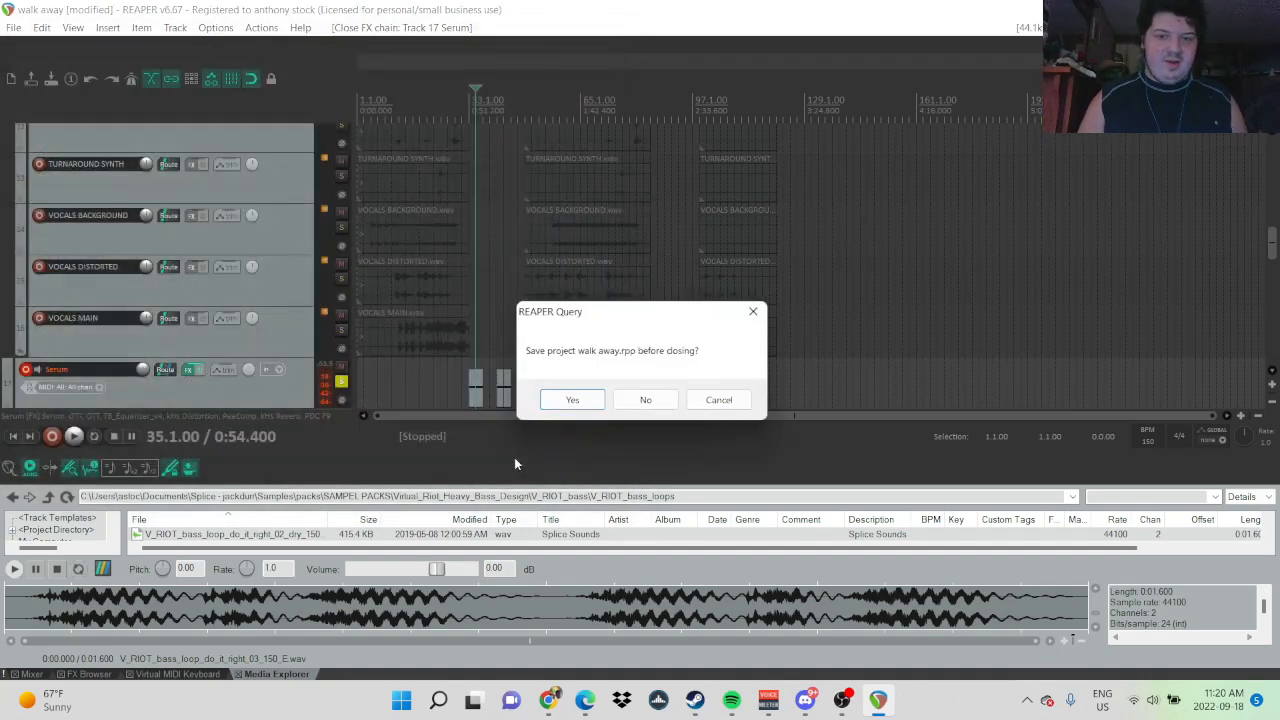
click(644, 400)
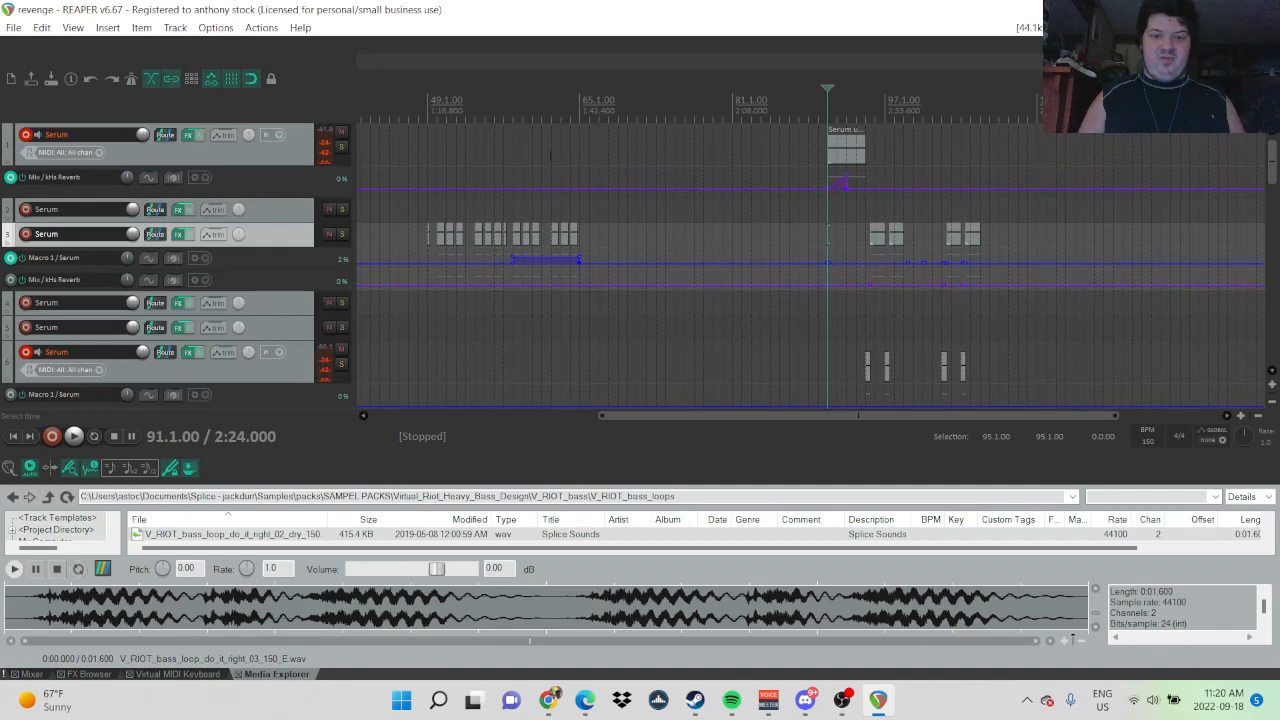
- Play the arrangement from bar 25 through the first drop and stop playback
drag(740, 415, 511, 413)
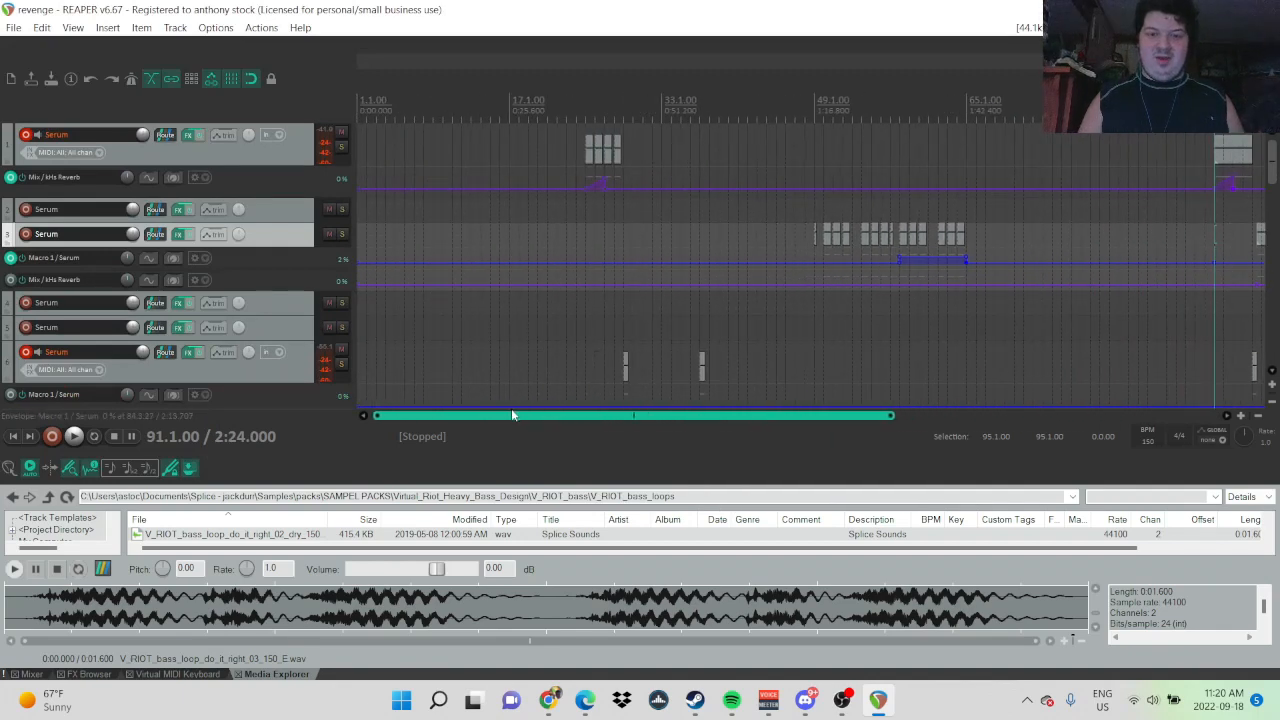
click(587, 113)
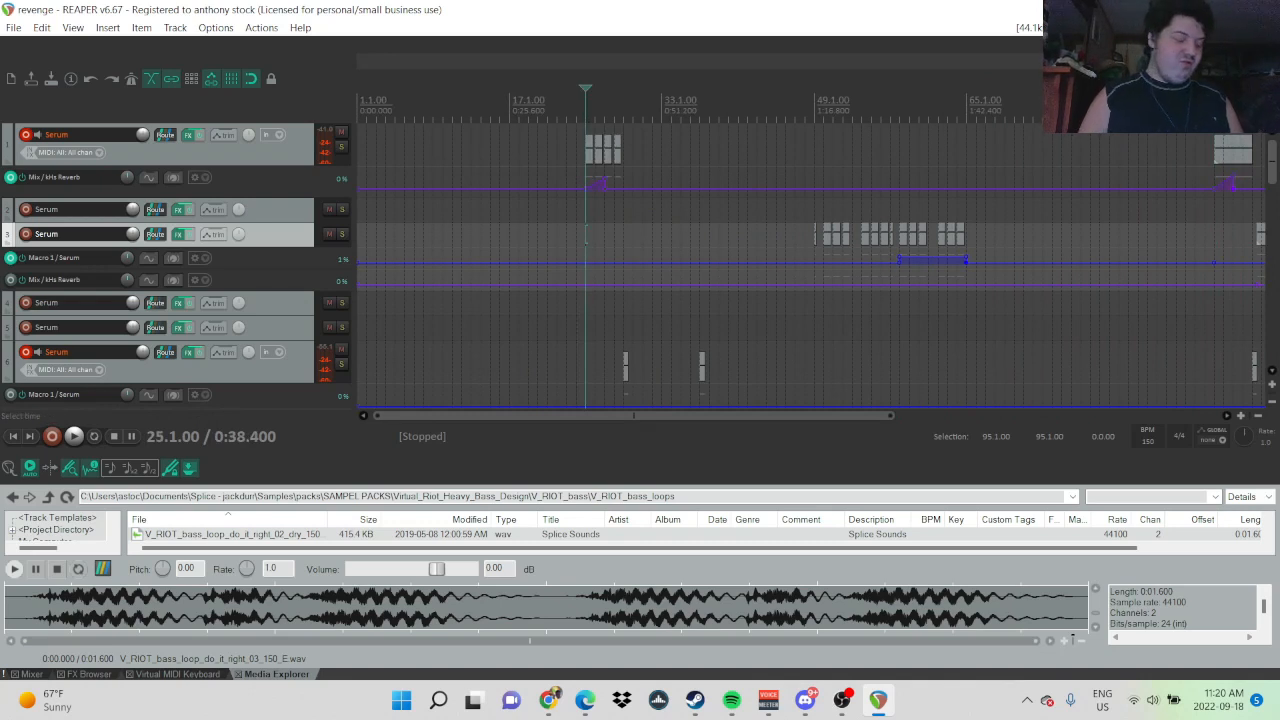
key(space)
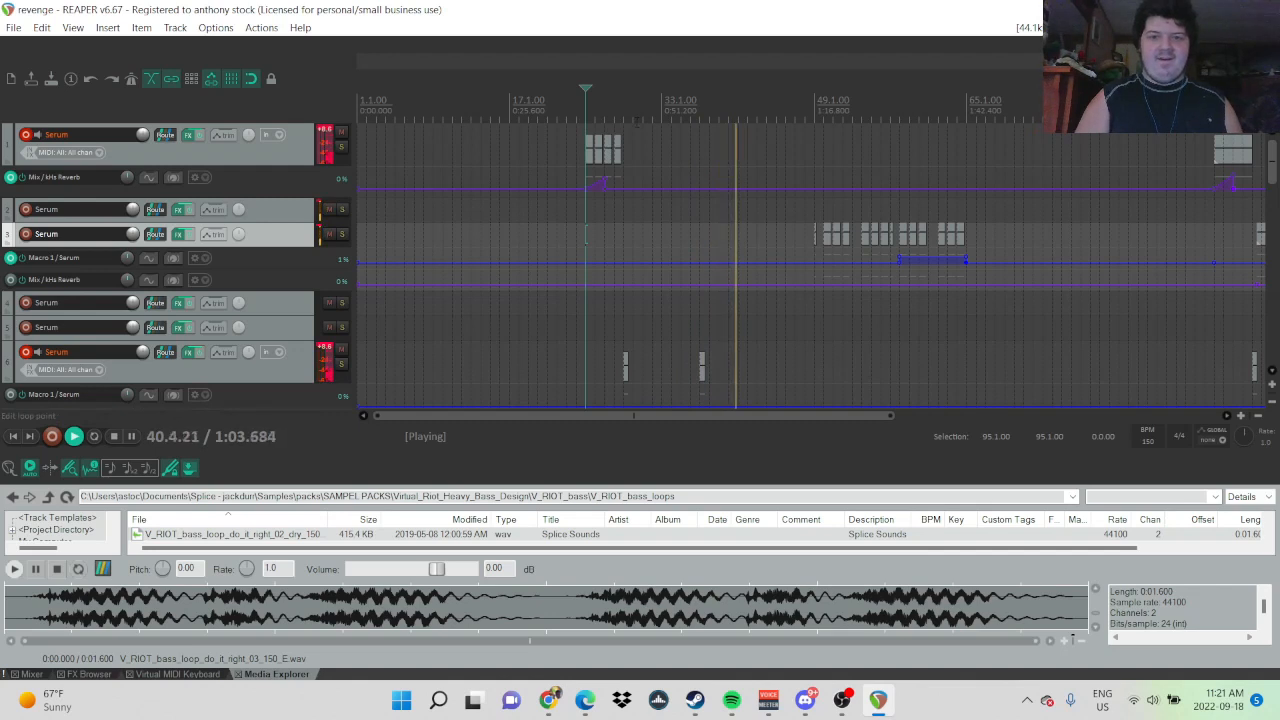
key(space)
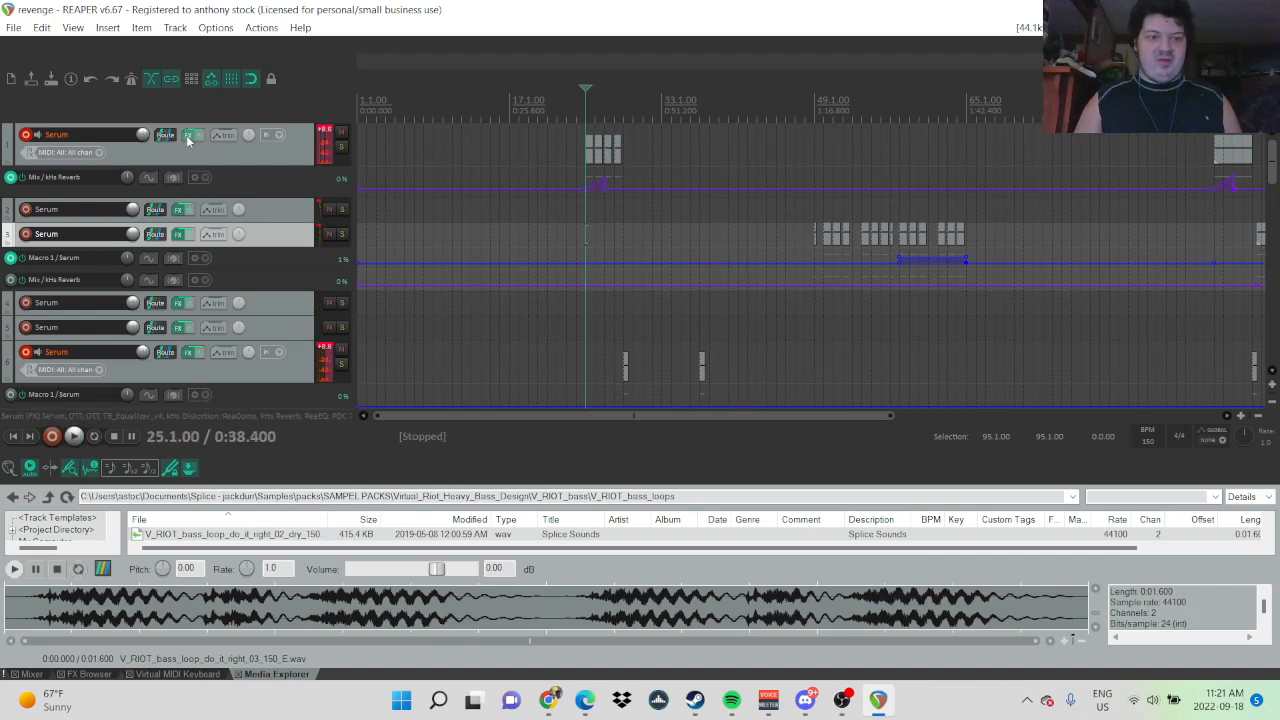
- Solo the Serum track 1 and play its clips from bar 25
click(341, 147)
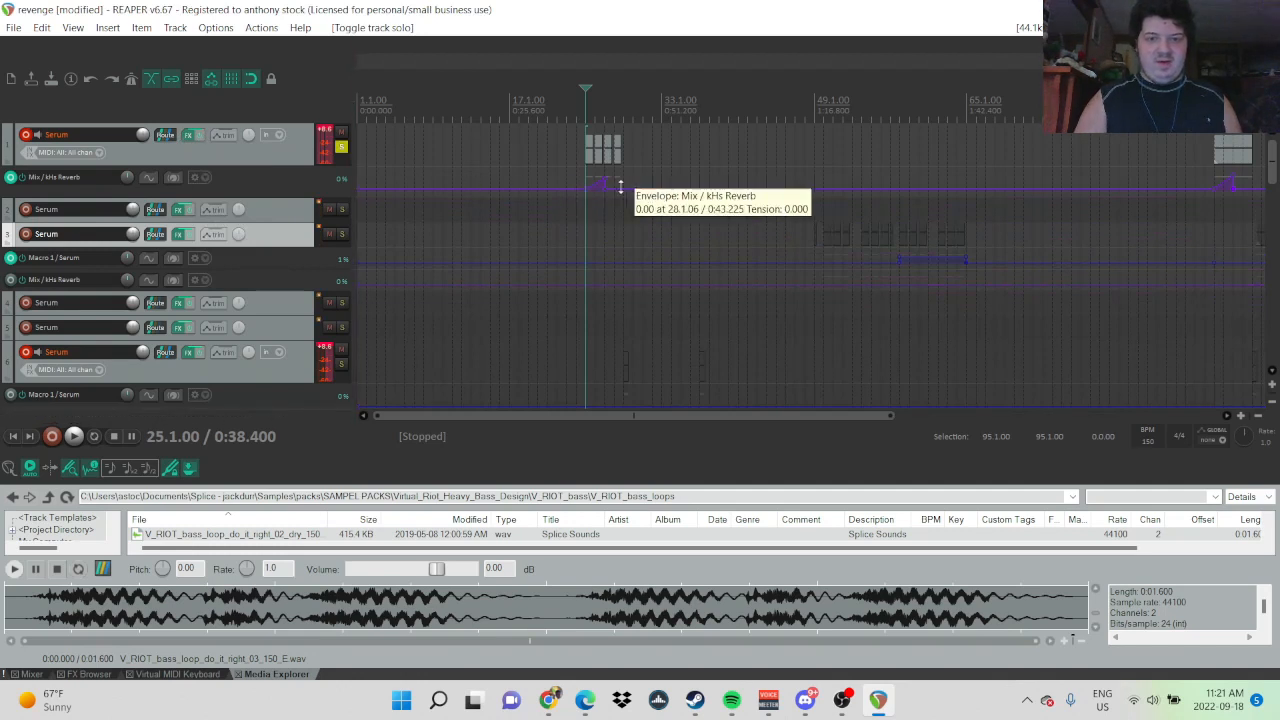
scroll(626, 182, up, 2)
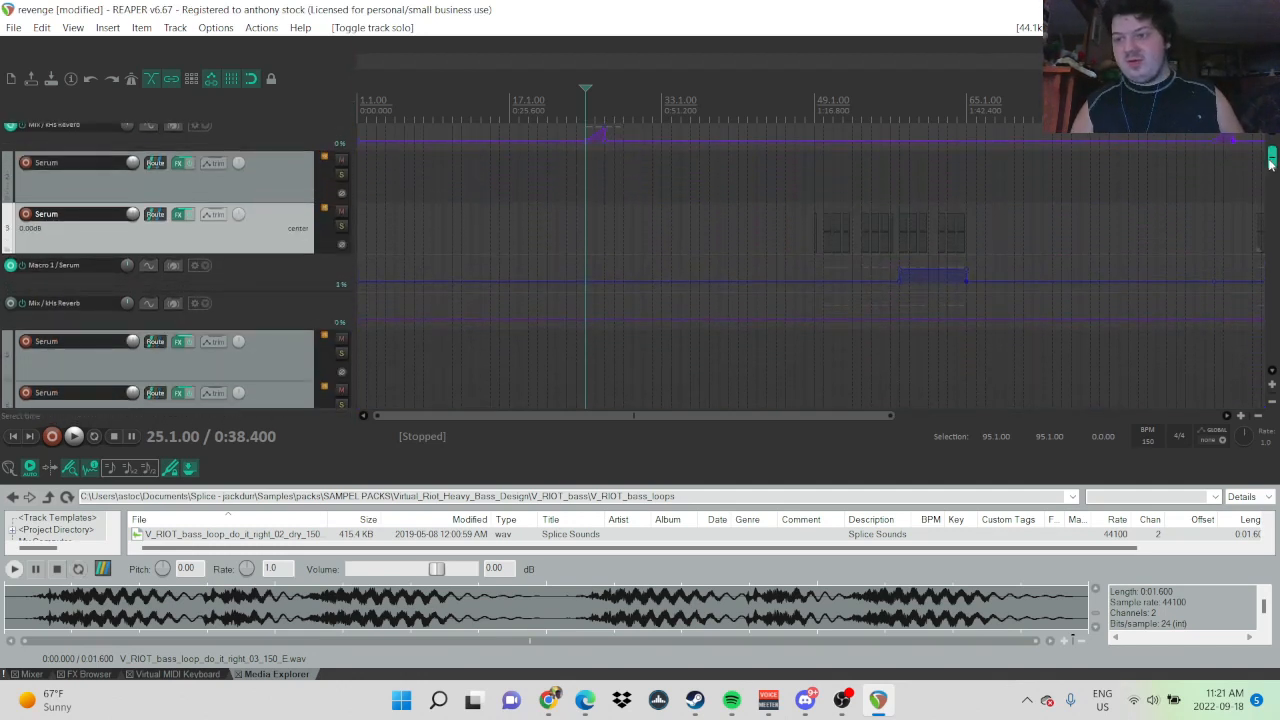
drag(1270, 163, 1270, 140)
key(space)
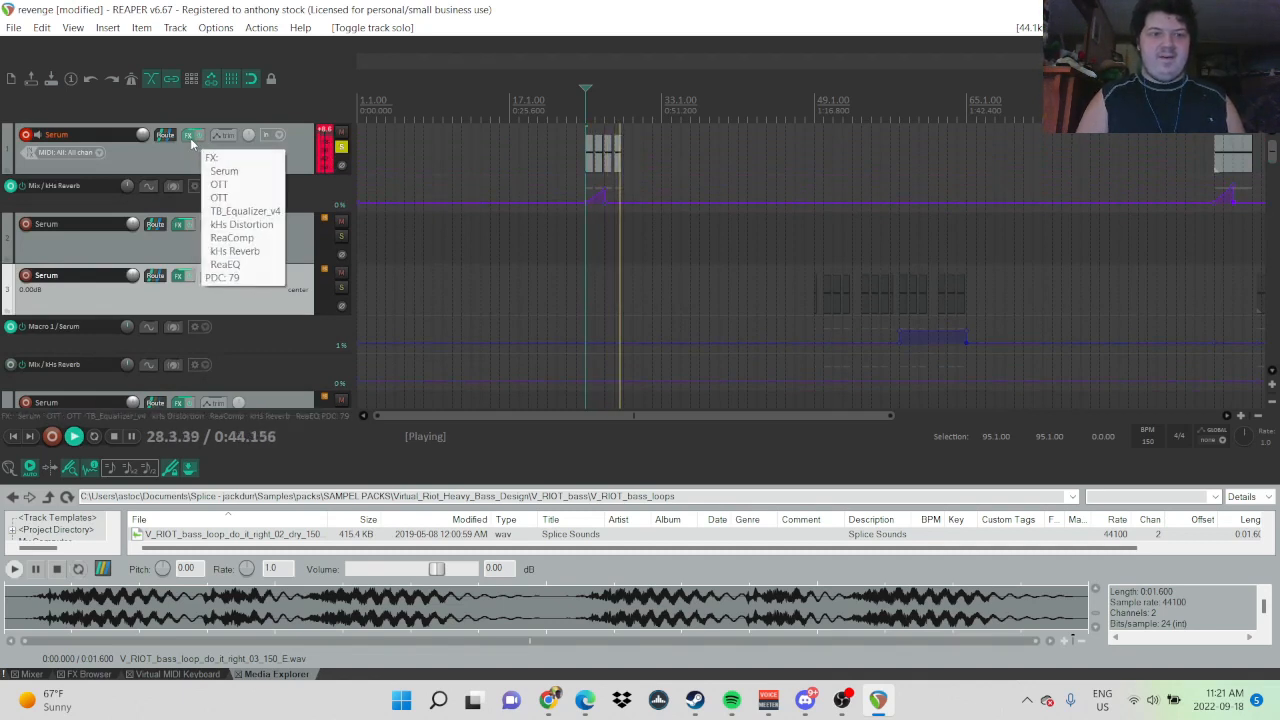
key(space)
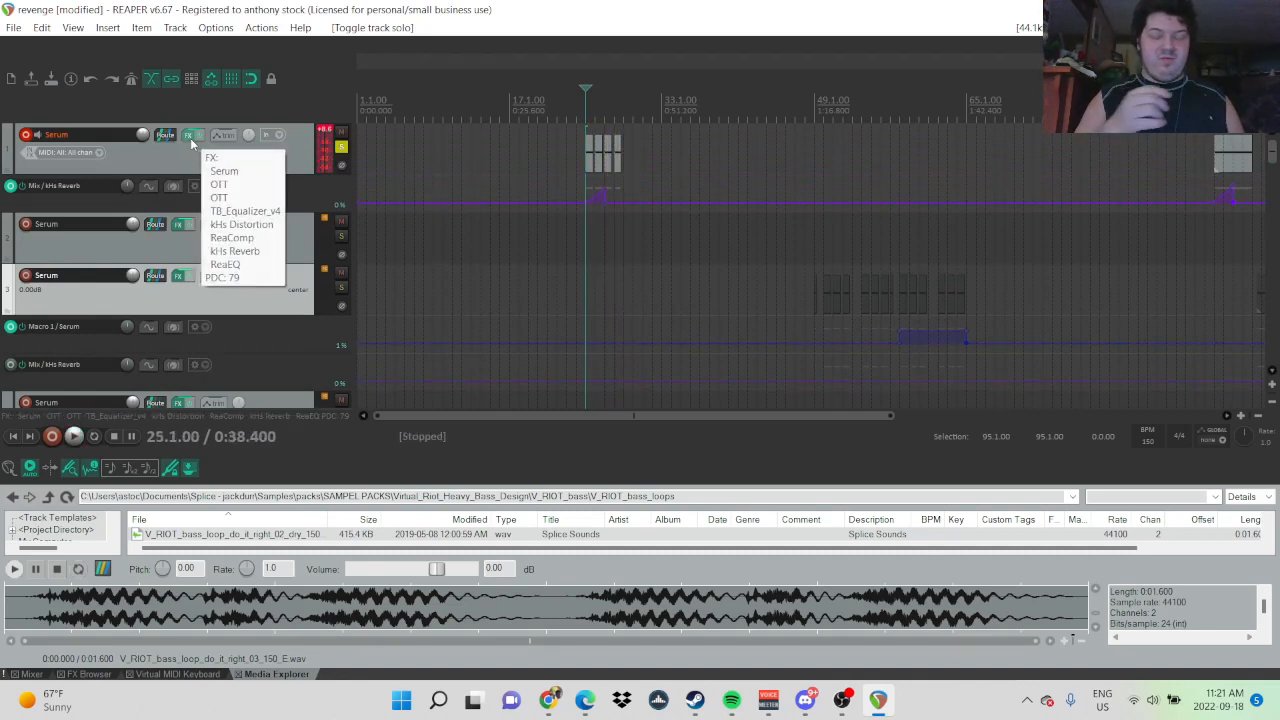
- Open track 1's FX chain and examine the Serum patch's LFO 1 modulation, effects rack and oscillators
click(194, 140)
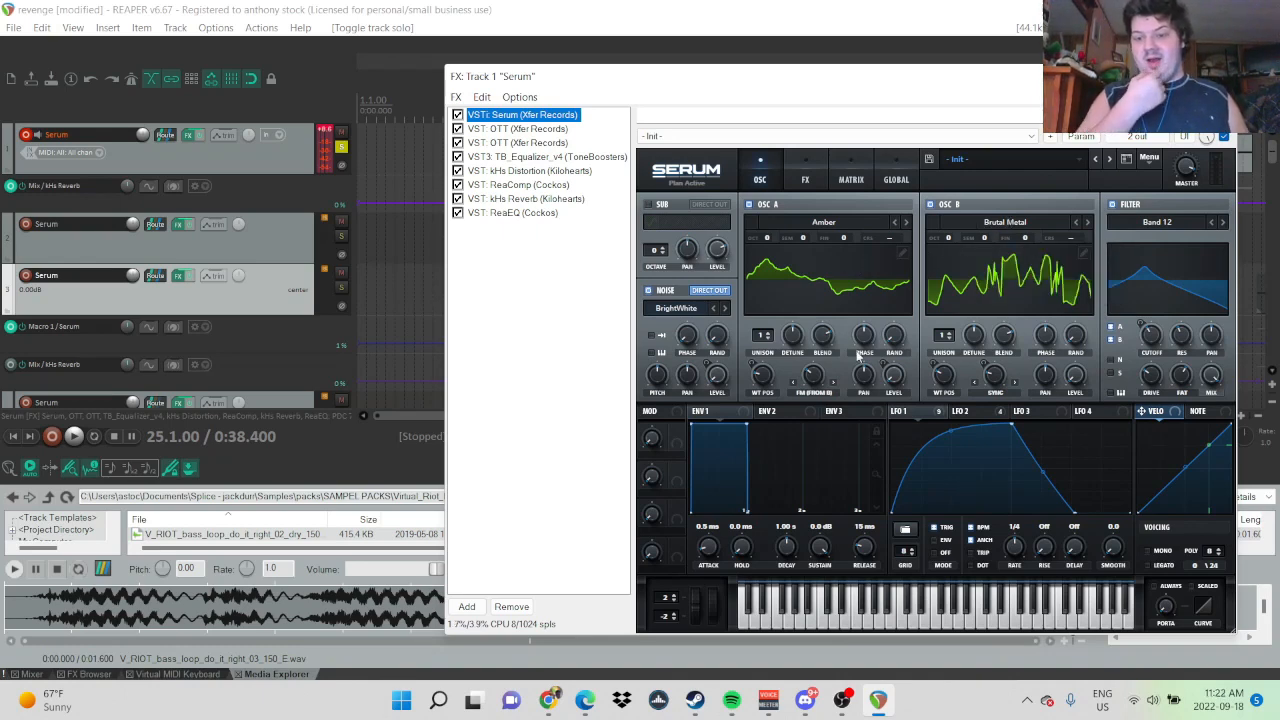
click(935, 413)
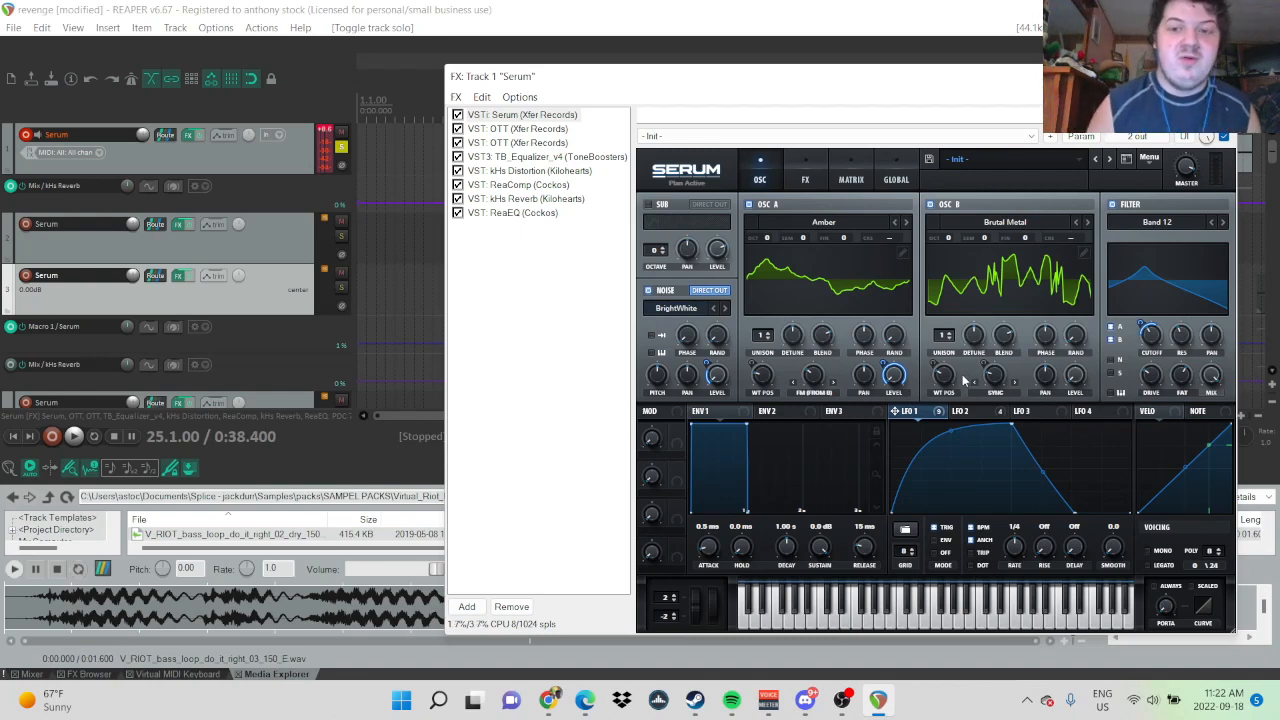
click(806, 180)
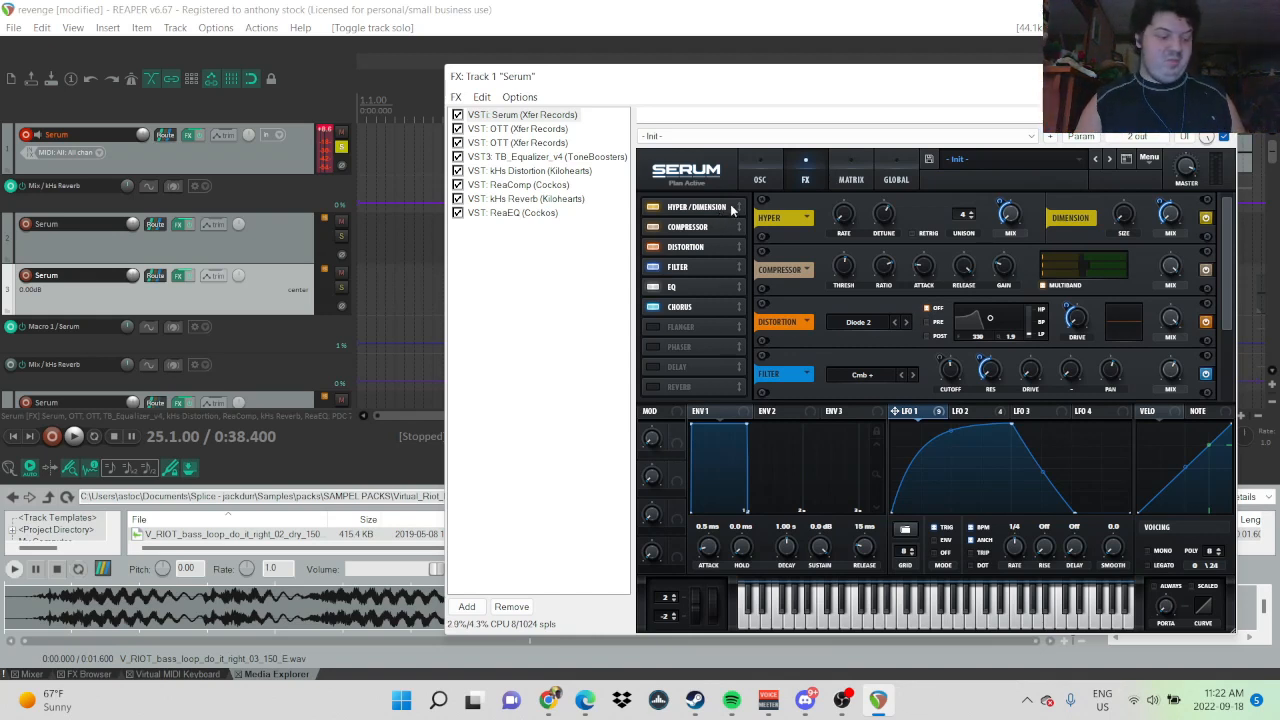
click(765, 162)
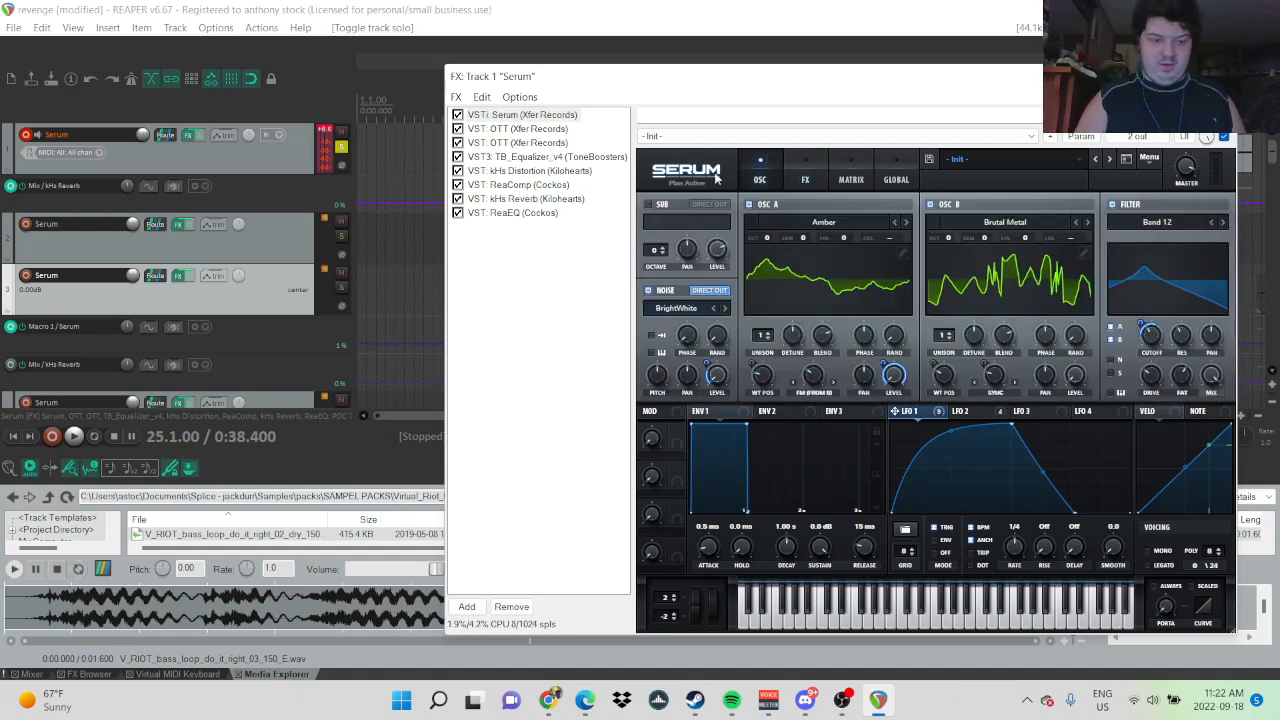
- Audition track 1's Serum patch with the virtual MIDI keyboard, inspect LFO 2 and close the FX chain
click(181, 675)
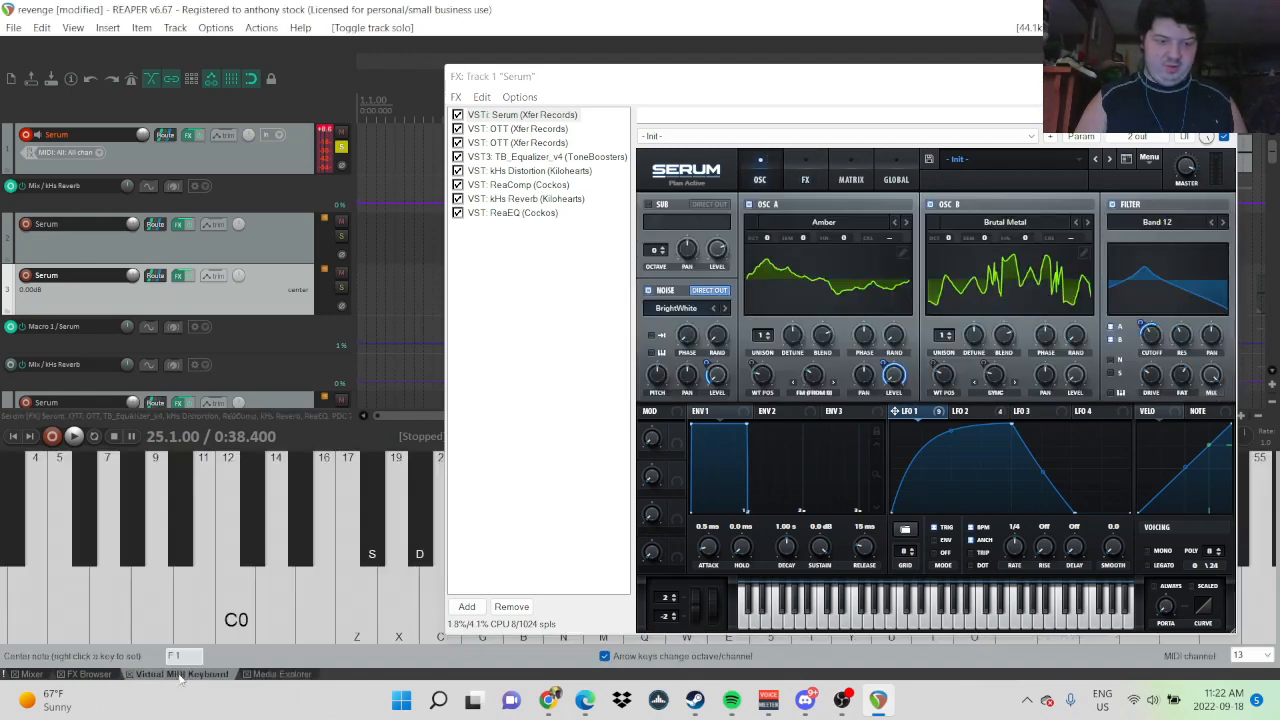
key(m)
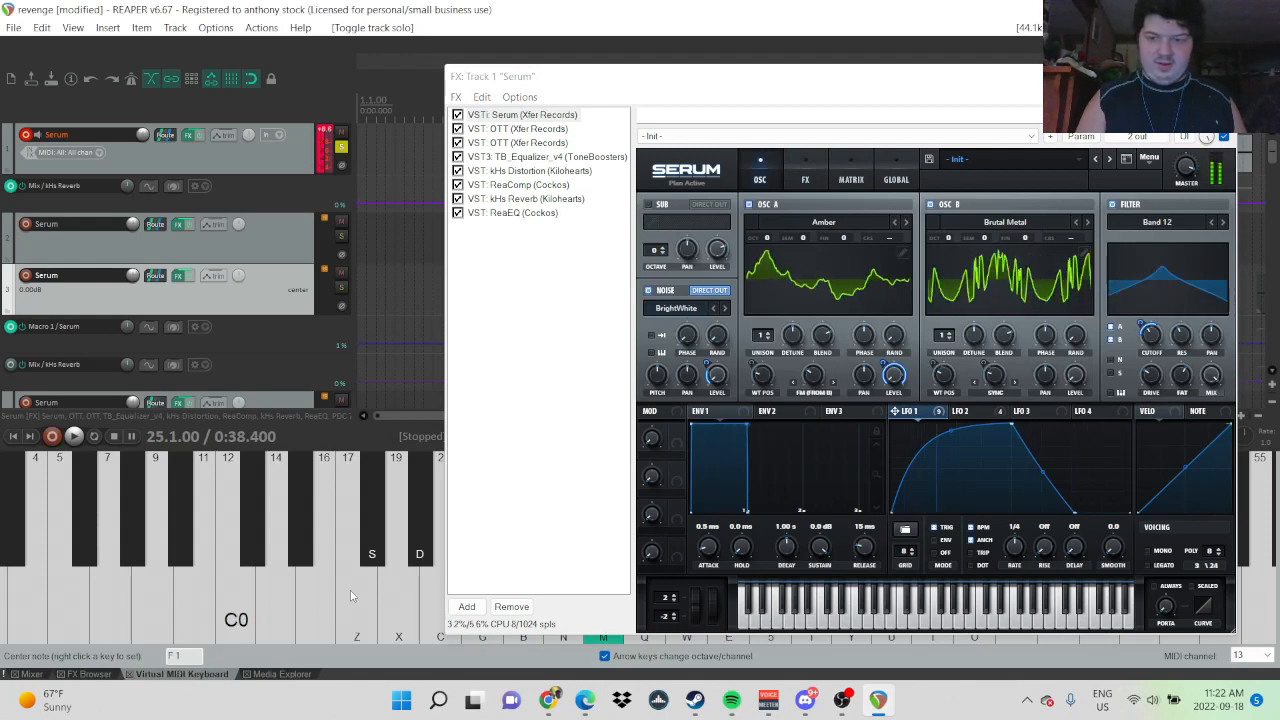
click(968, 411)
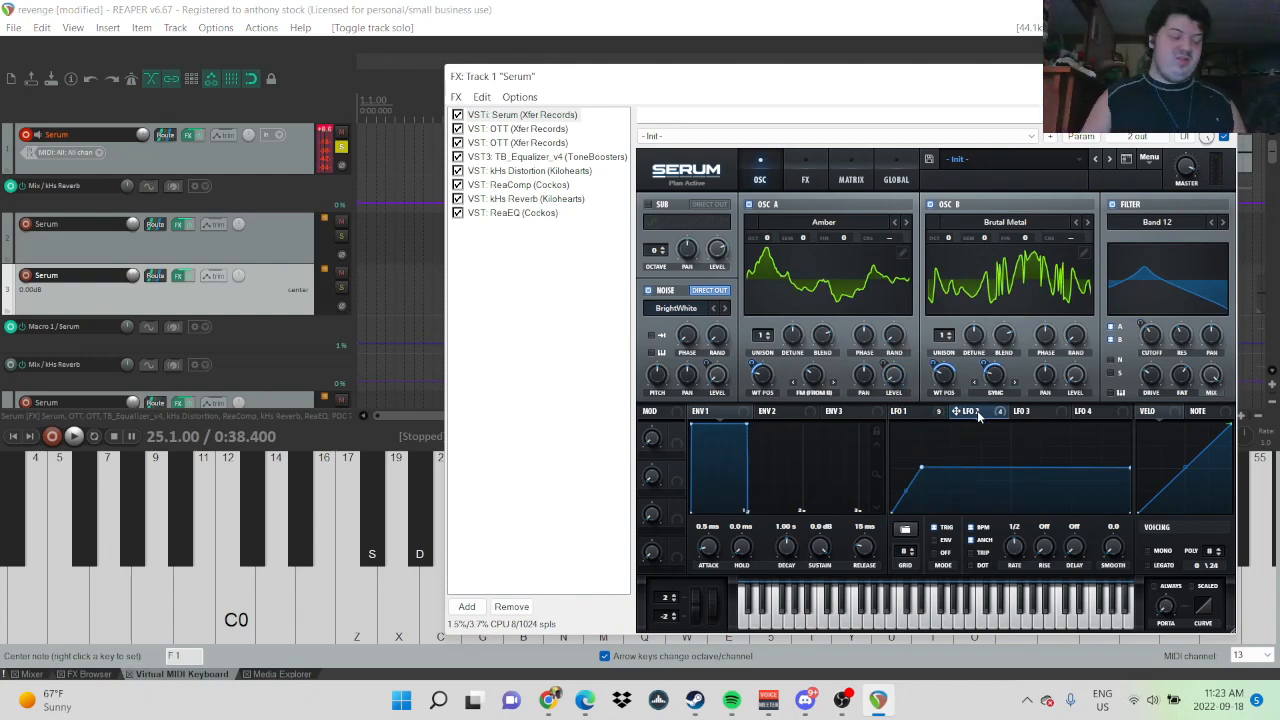
key(m)
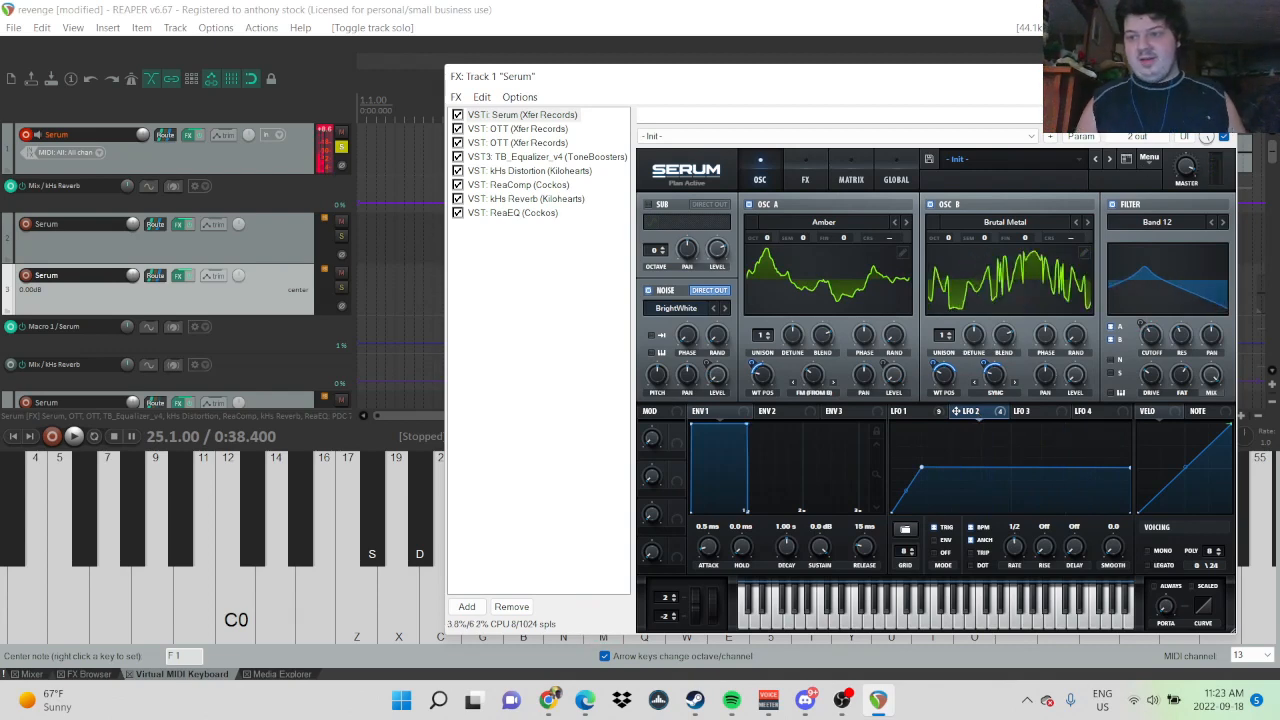
key(Escape)
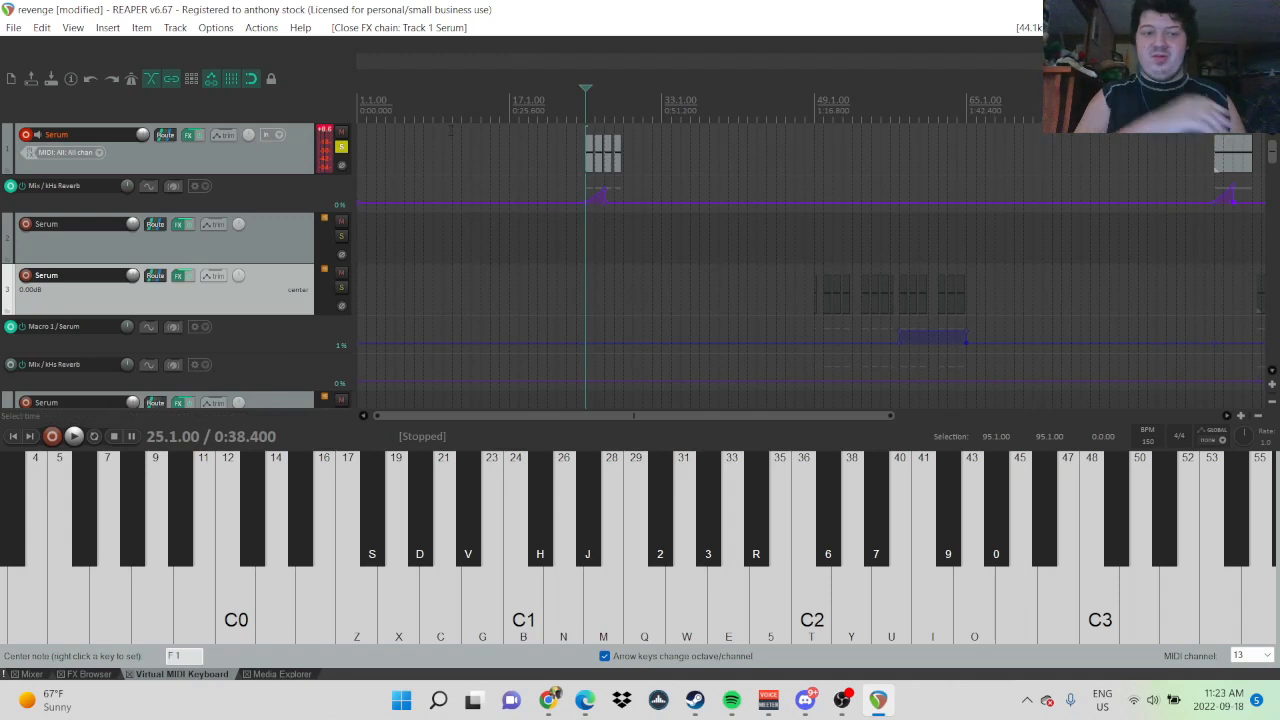
- Unsolo track 1 and play the full arrangement from bar 49 through the second drop
click(340, 146)
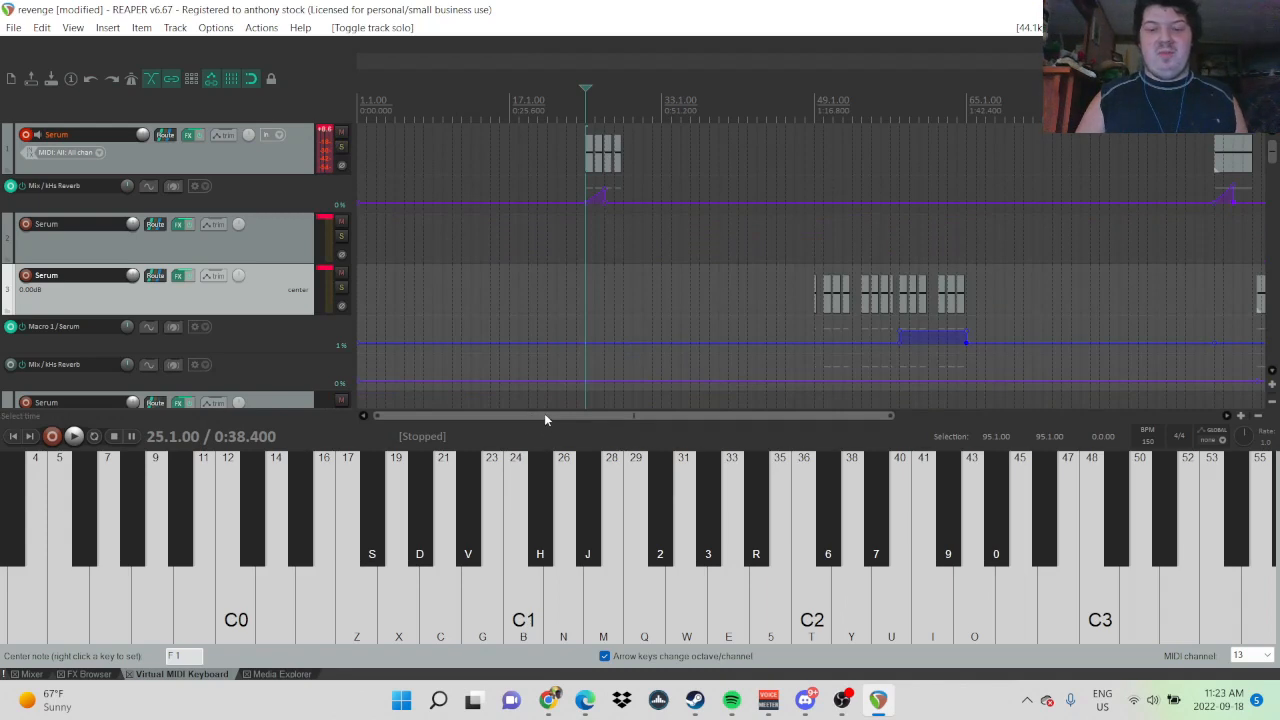
drag(545, 416, 786, 419)
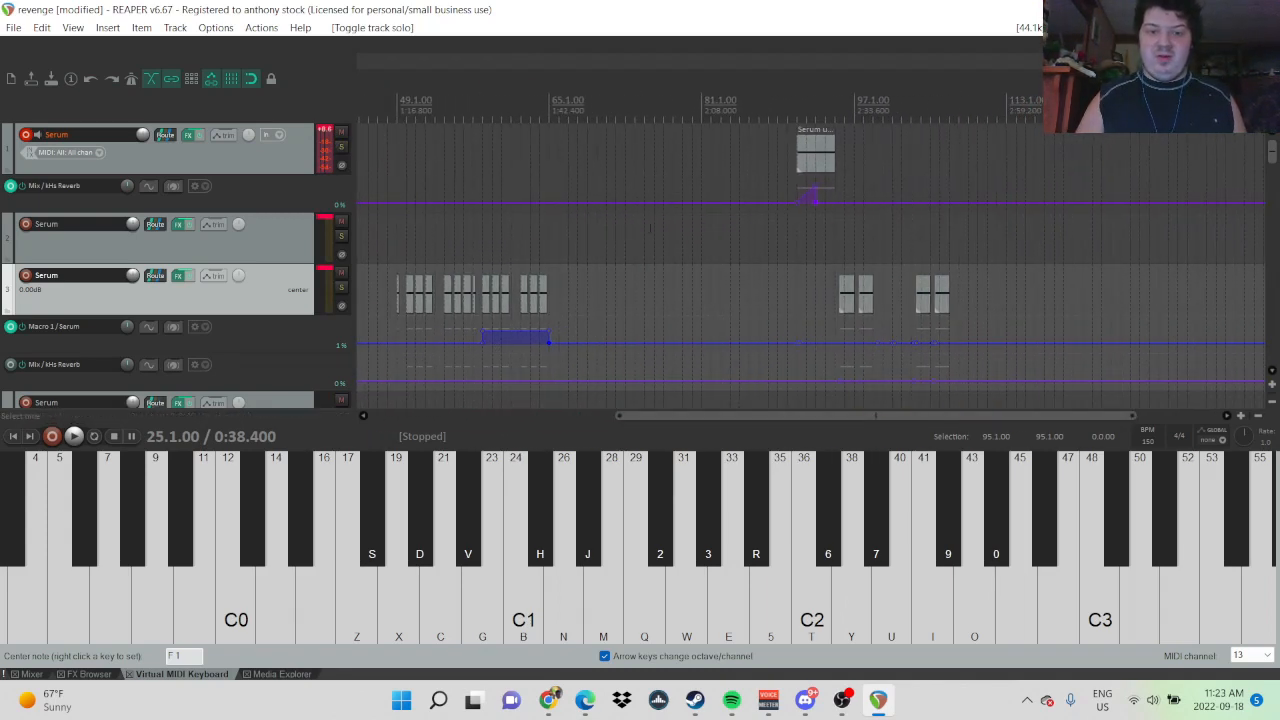
drag(696, 416, 517, 399)
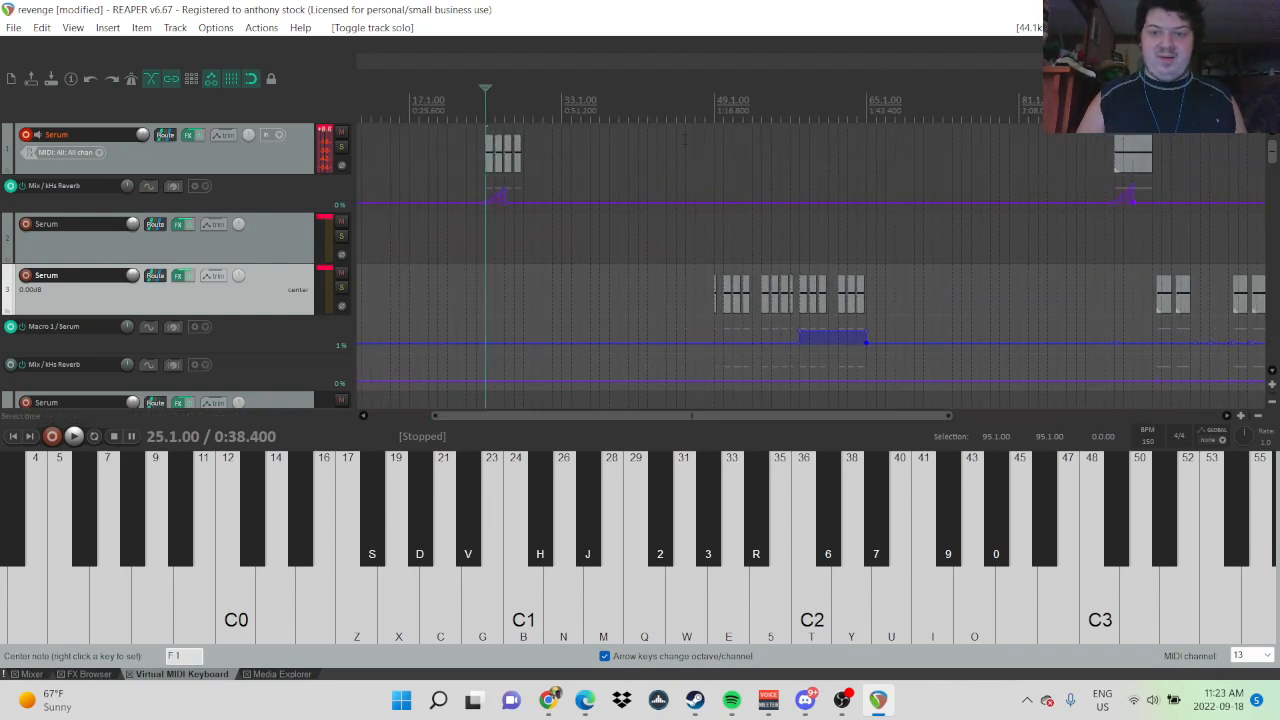
click(695, 114)
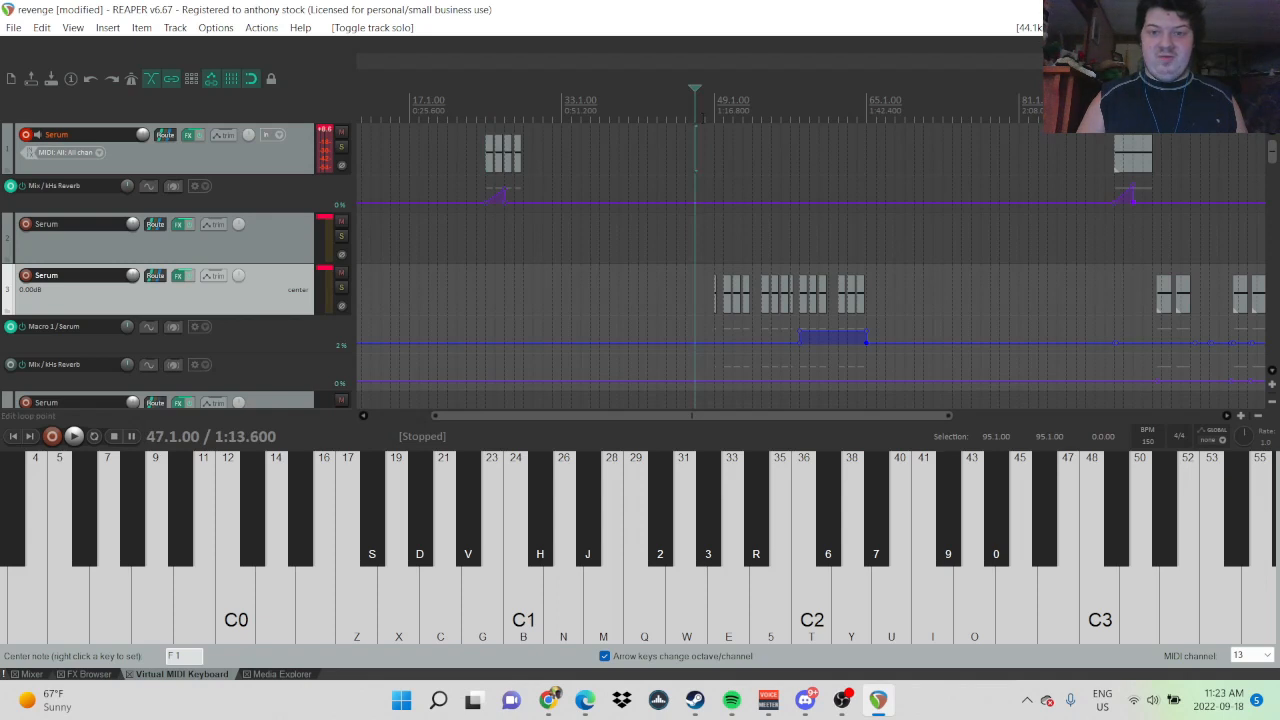
click(714, 114)
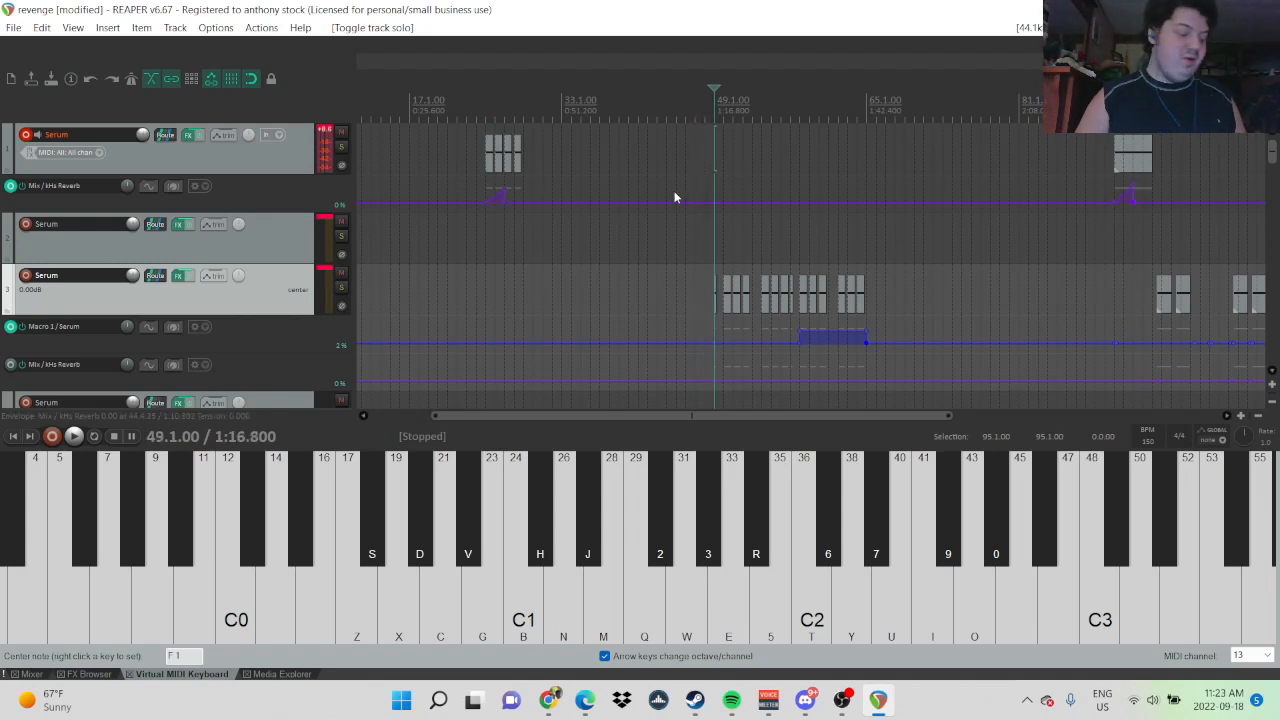
key(space)
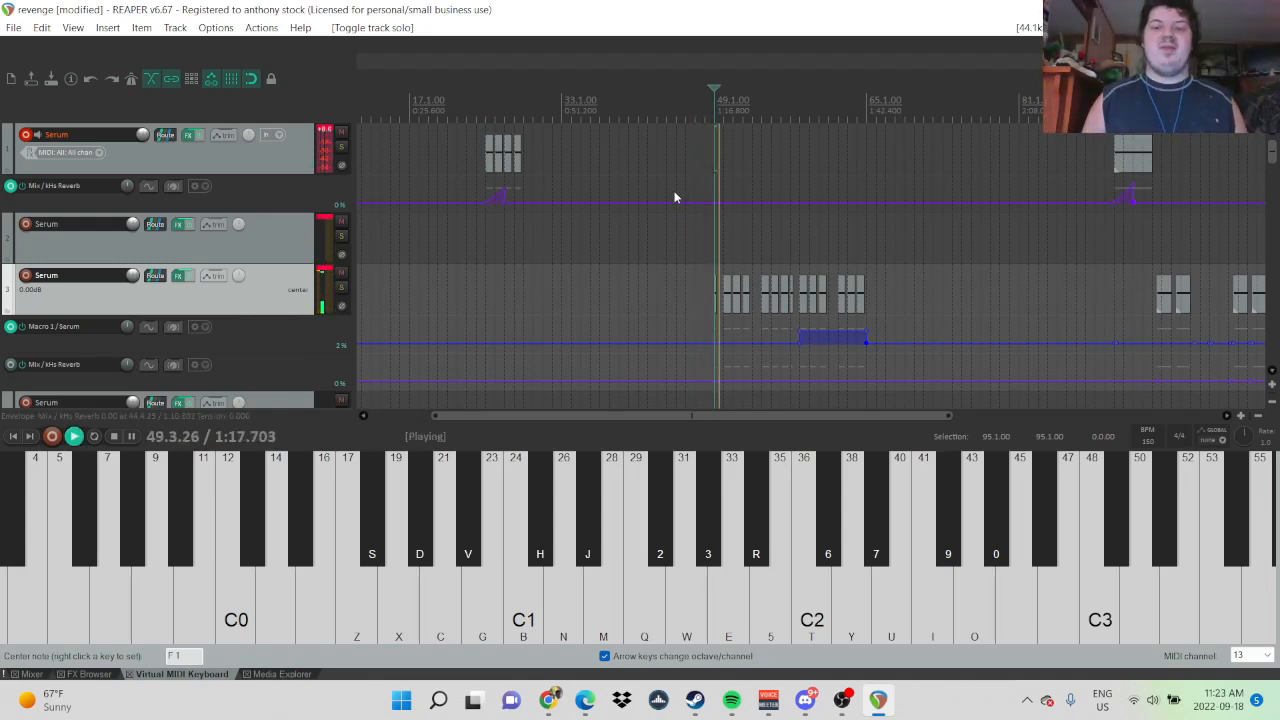
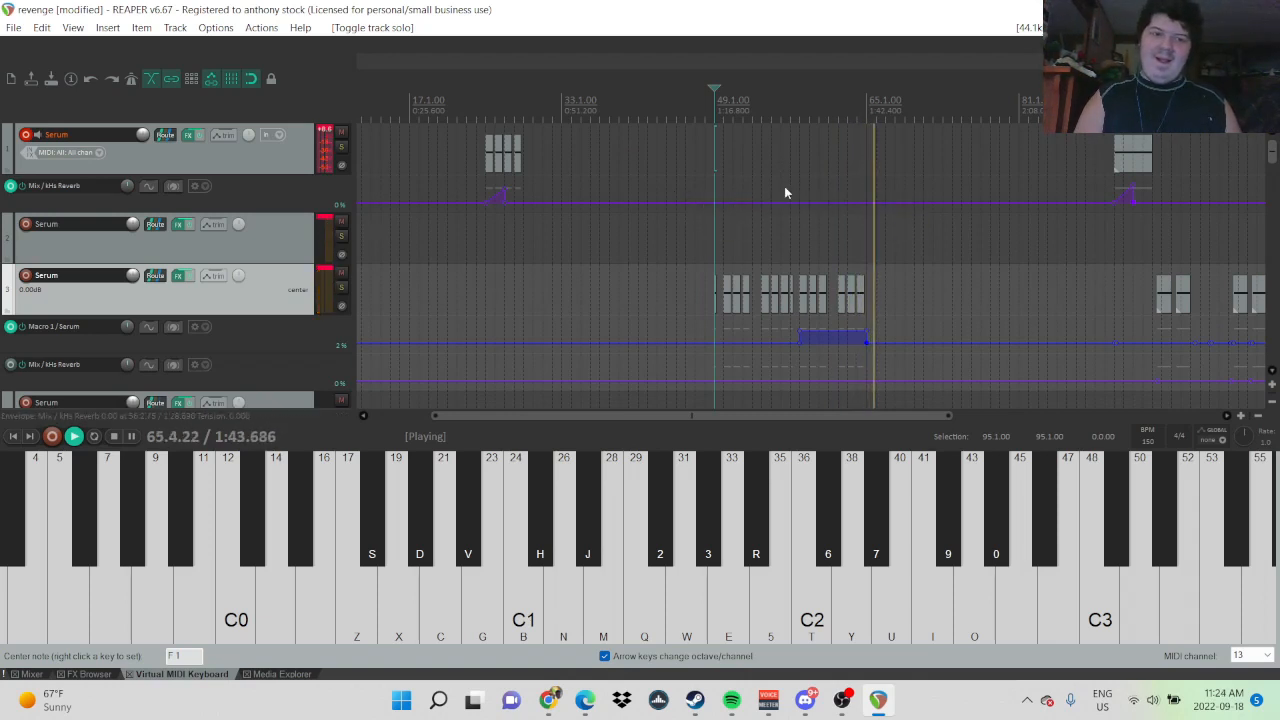
key(space)
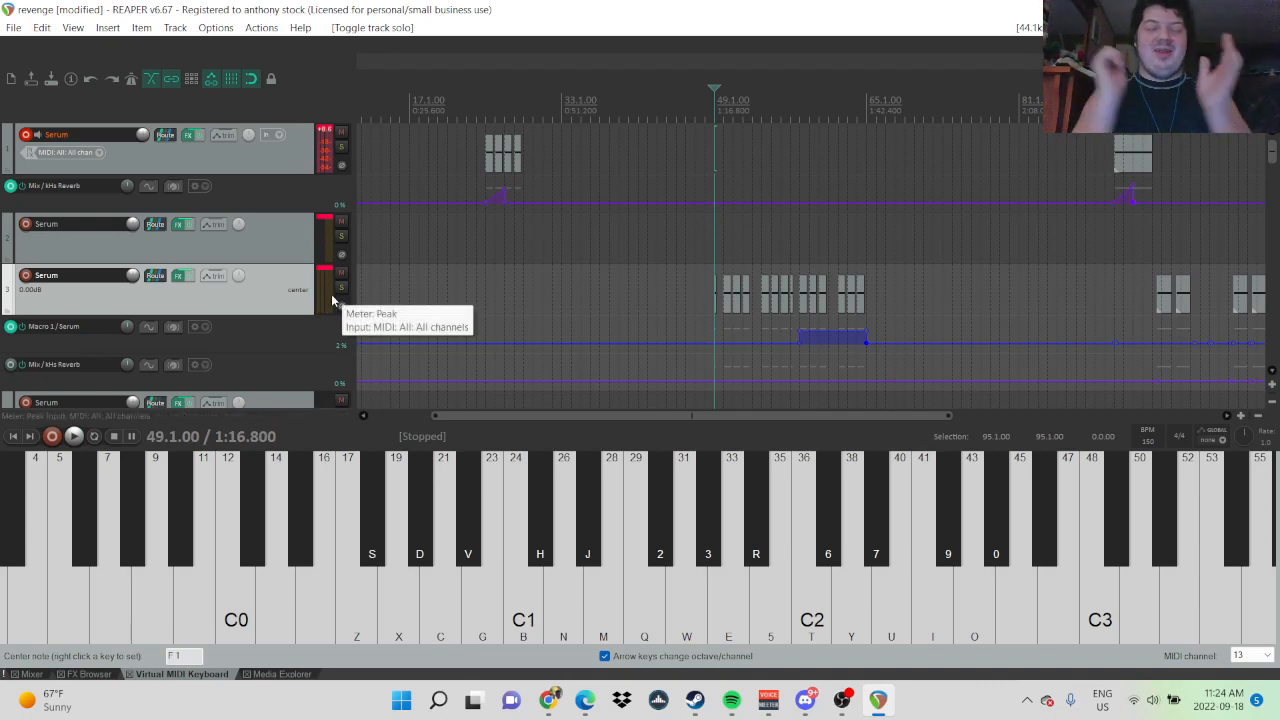
- Open track 3's FX chain to show its Serum patch and solo the track
click(177, 277)
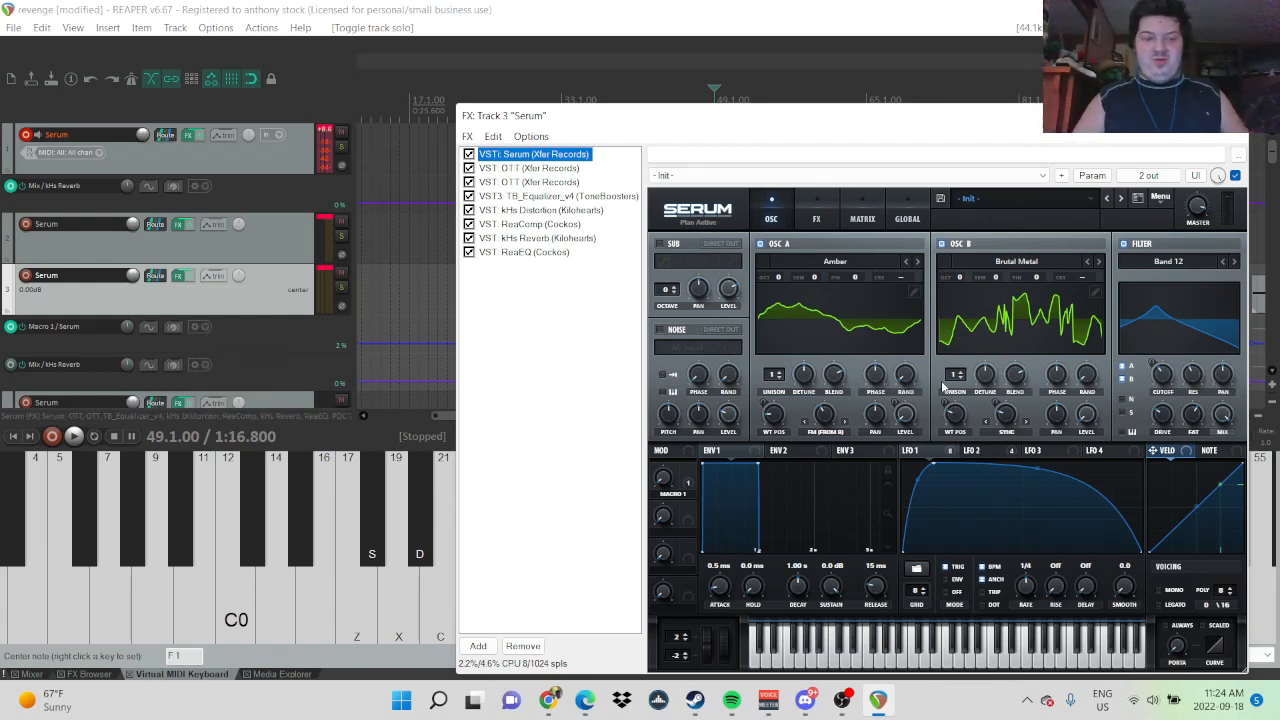
click(338, 290)
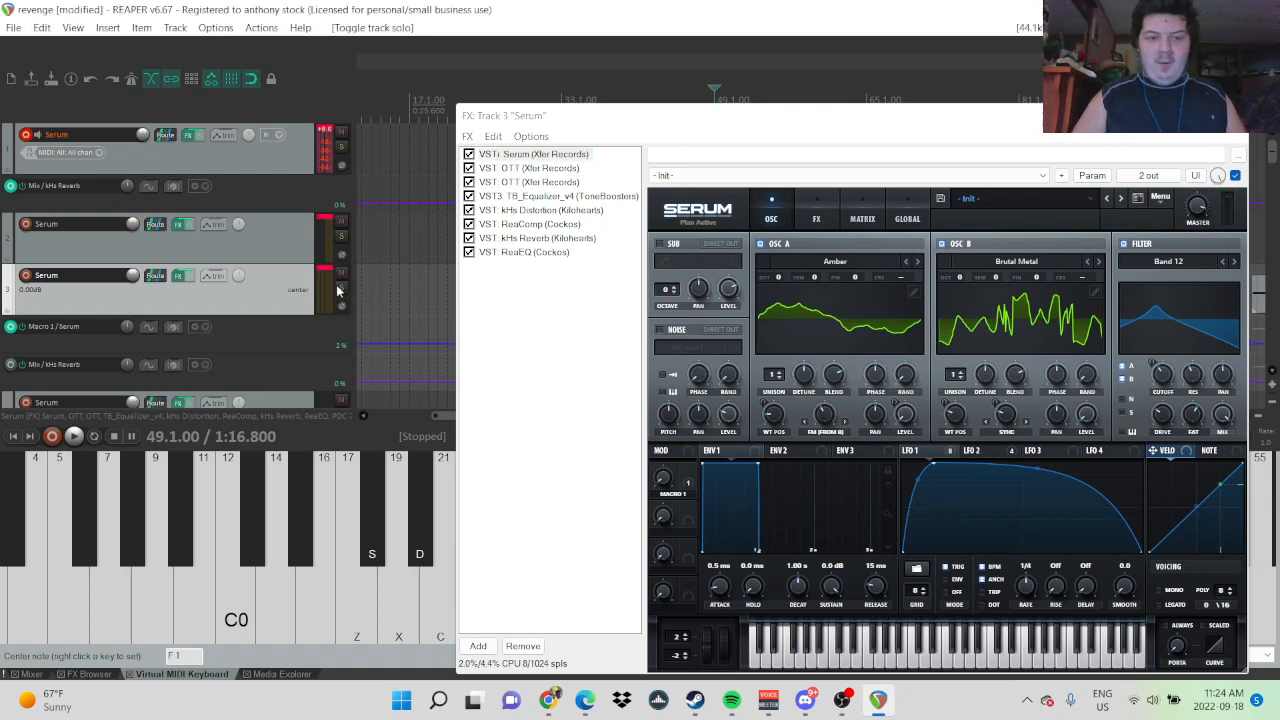
click(340, 288)
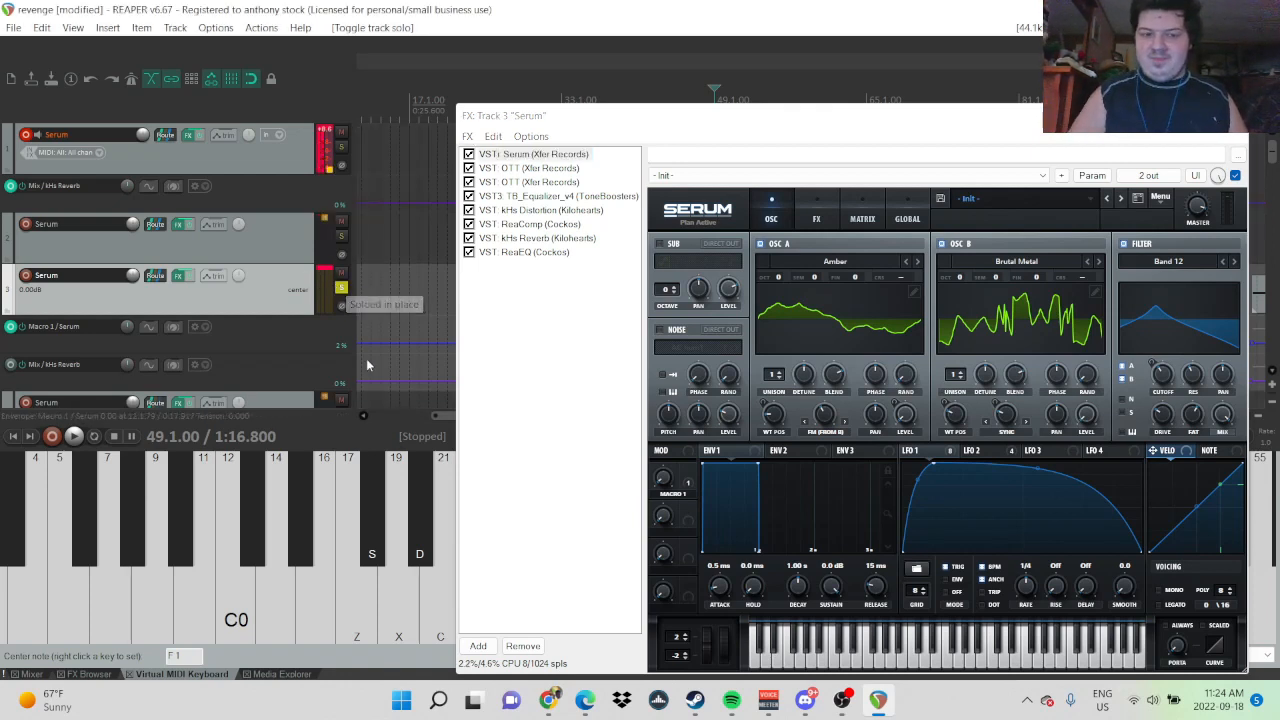
click(414, 627)
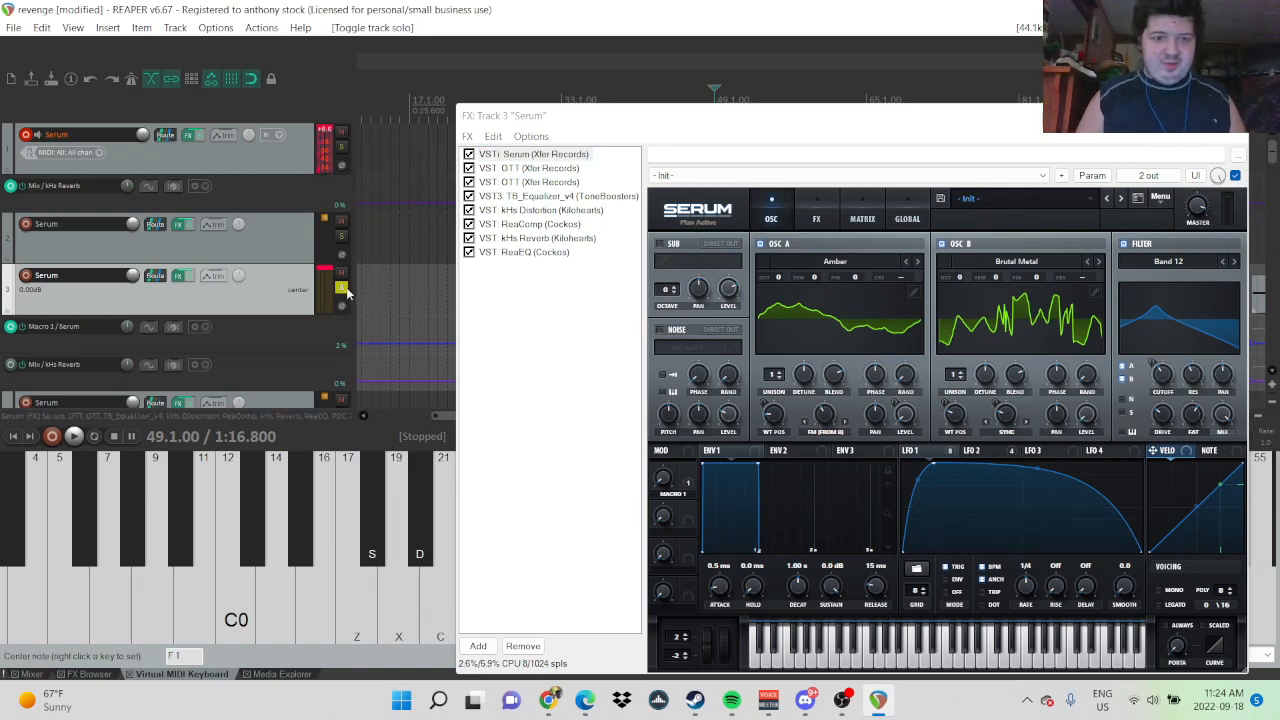
- Solo track 2 in place of track 3 for comparison and switch the solo back to track 3
click(341, 288)
click(295, 247)
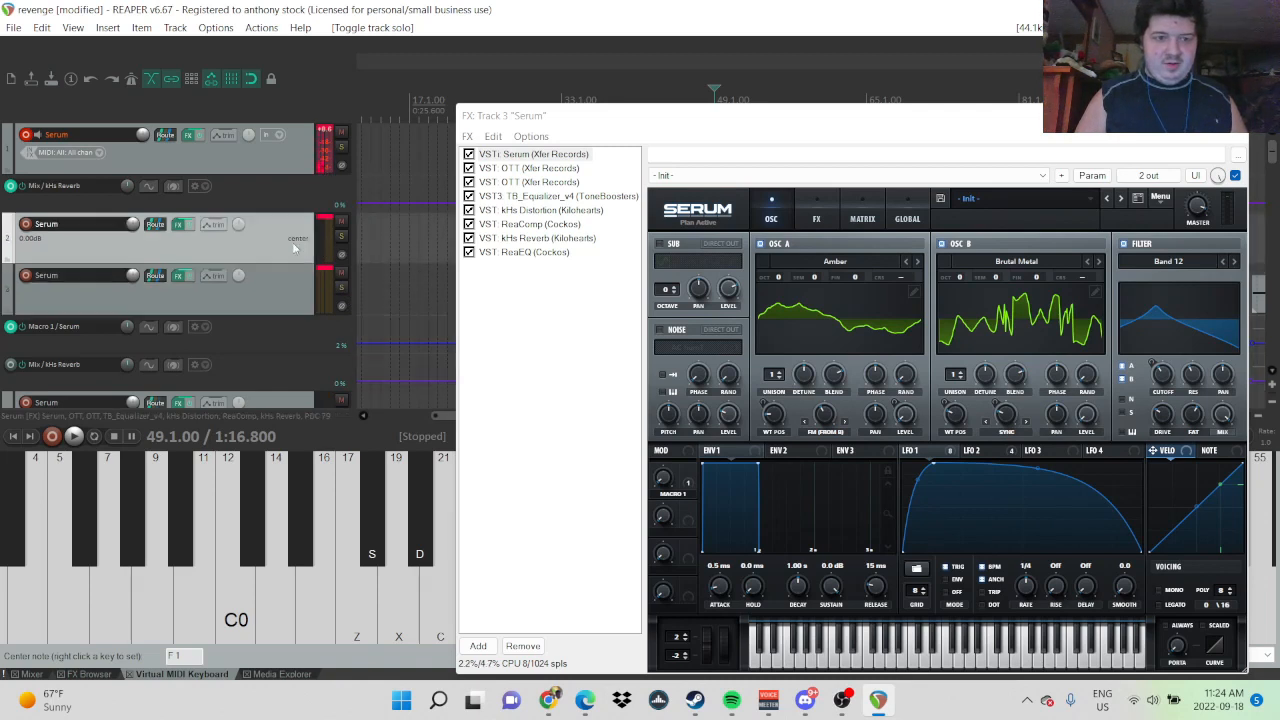
click(341, 236)
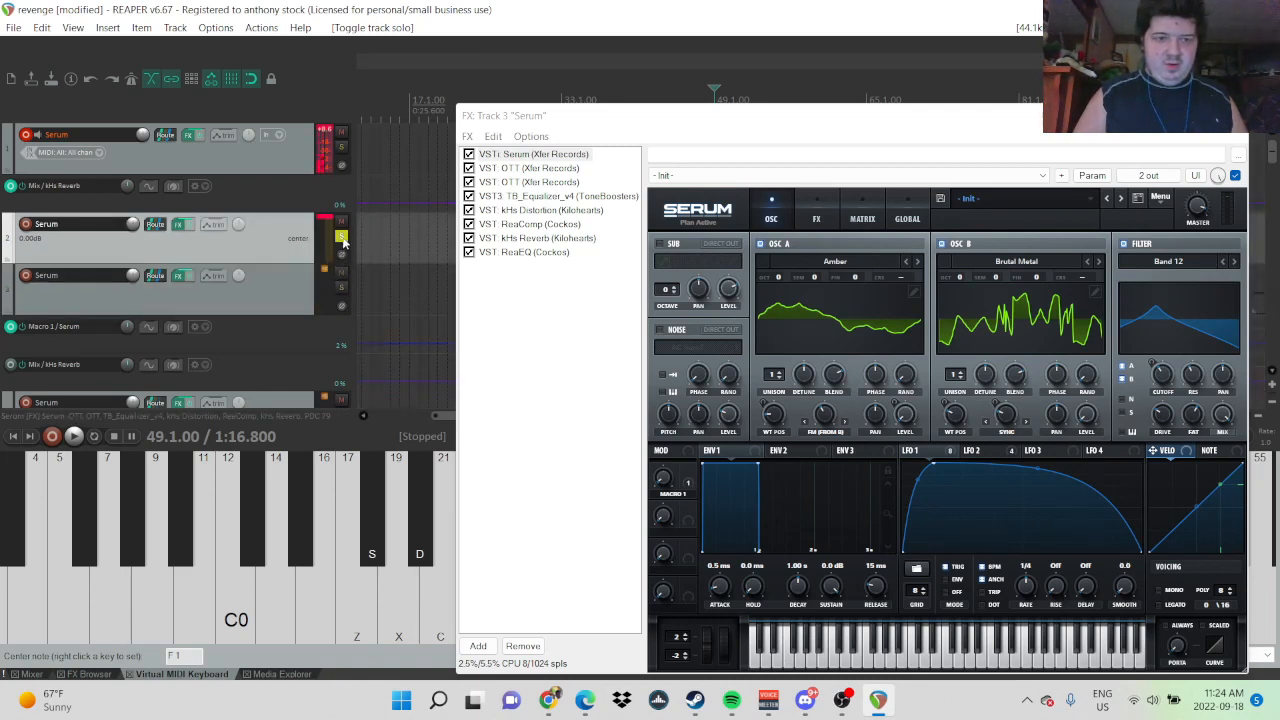
click(341, 236)
click(341, 288)
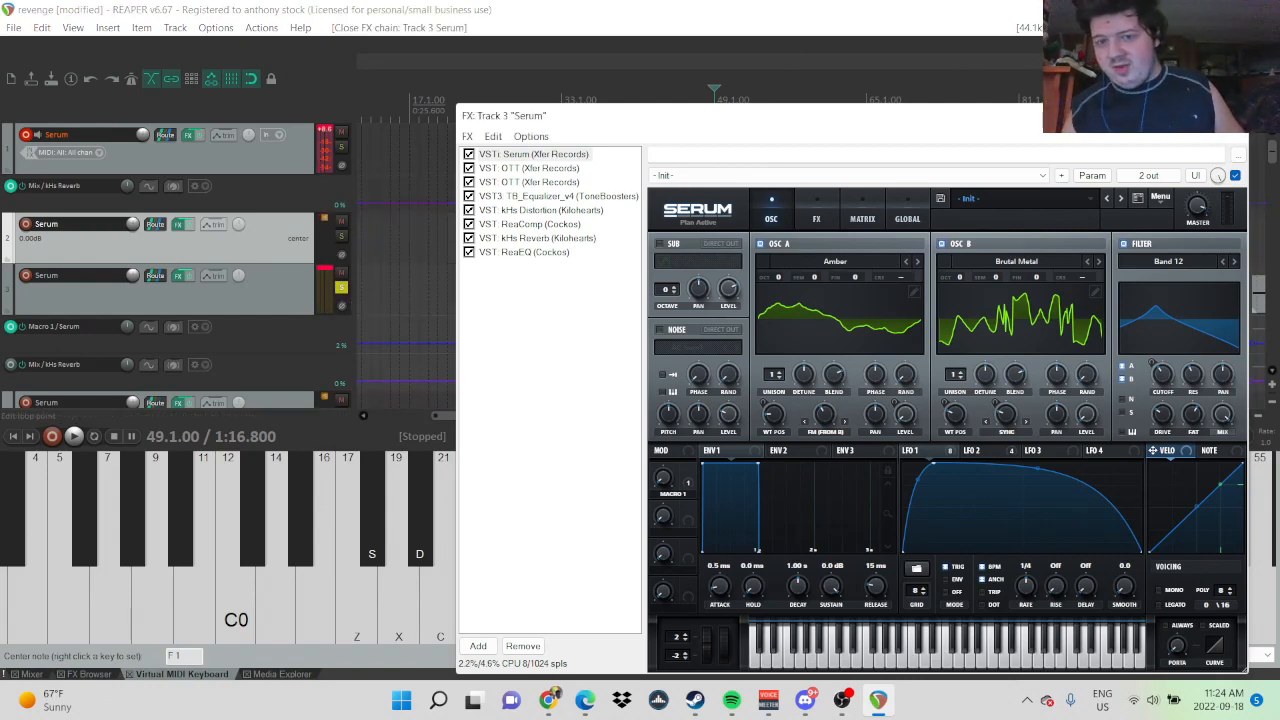
- Close track 3's FX chain, return the edit cursor to bar 49 and select track 3
click(1233, 116)
click(1237, 116)
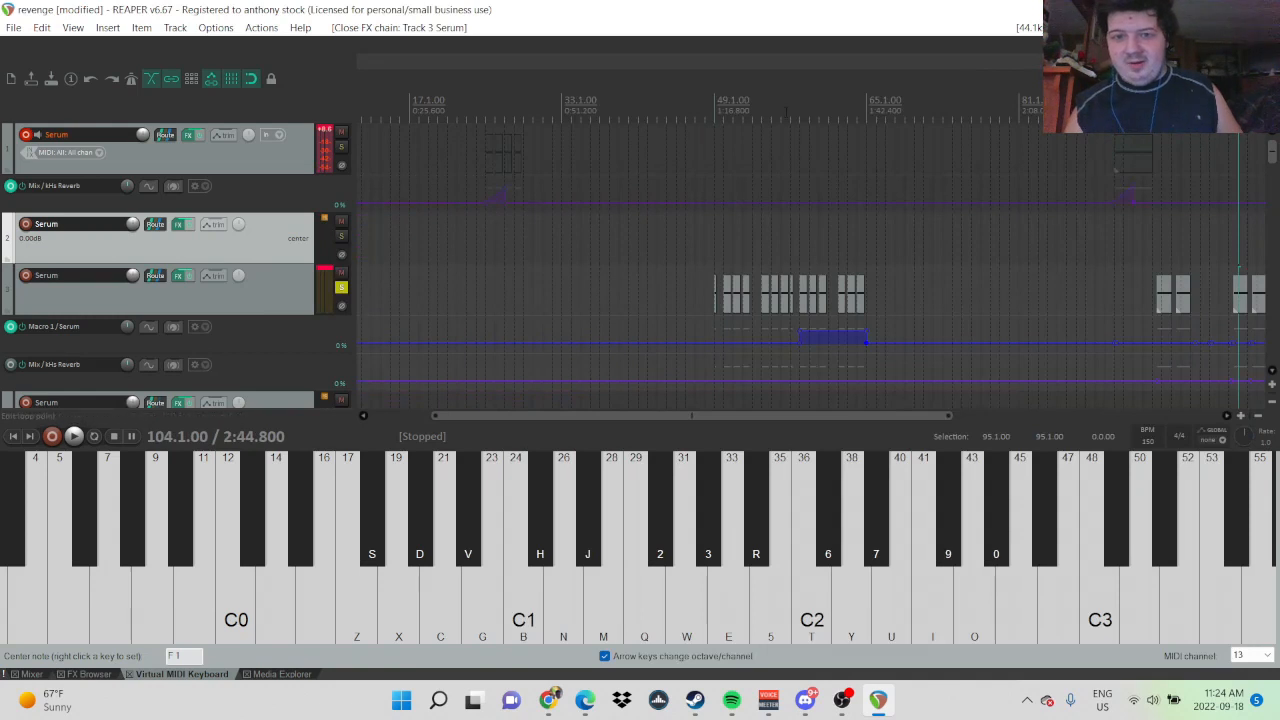
click(715, 112)
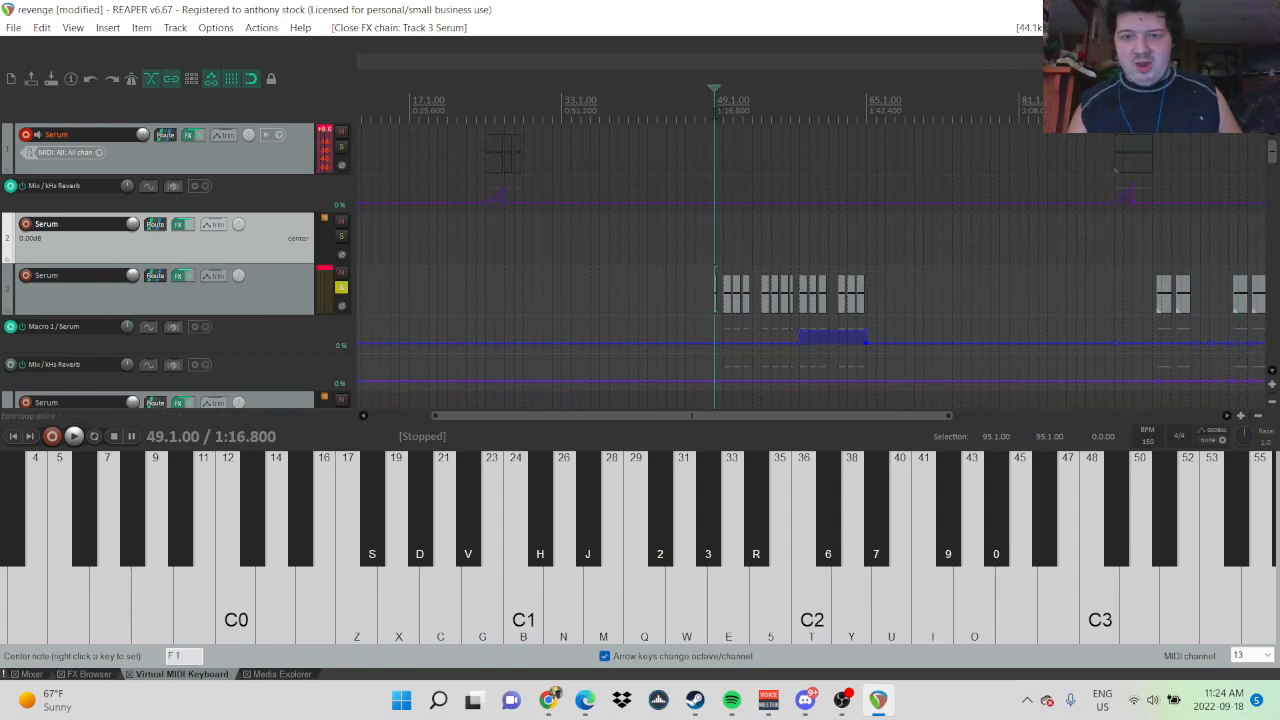
click(245, 305)
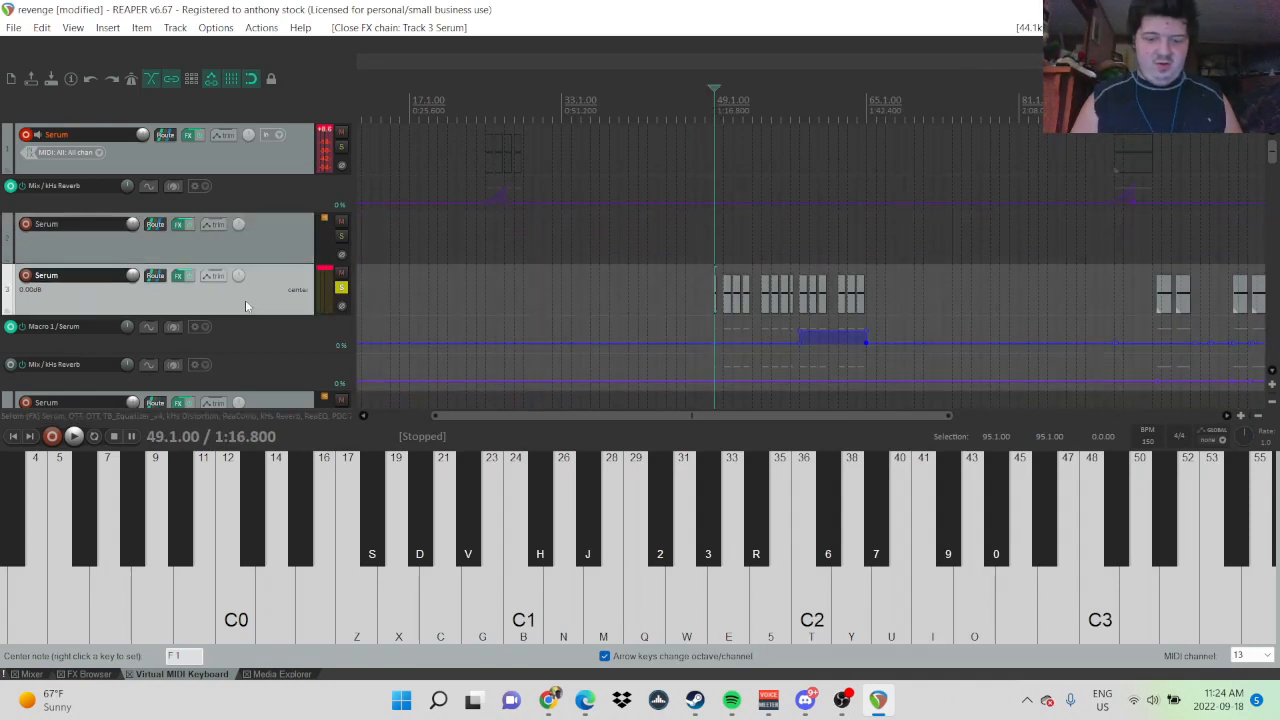
key(m)
key(m)
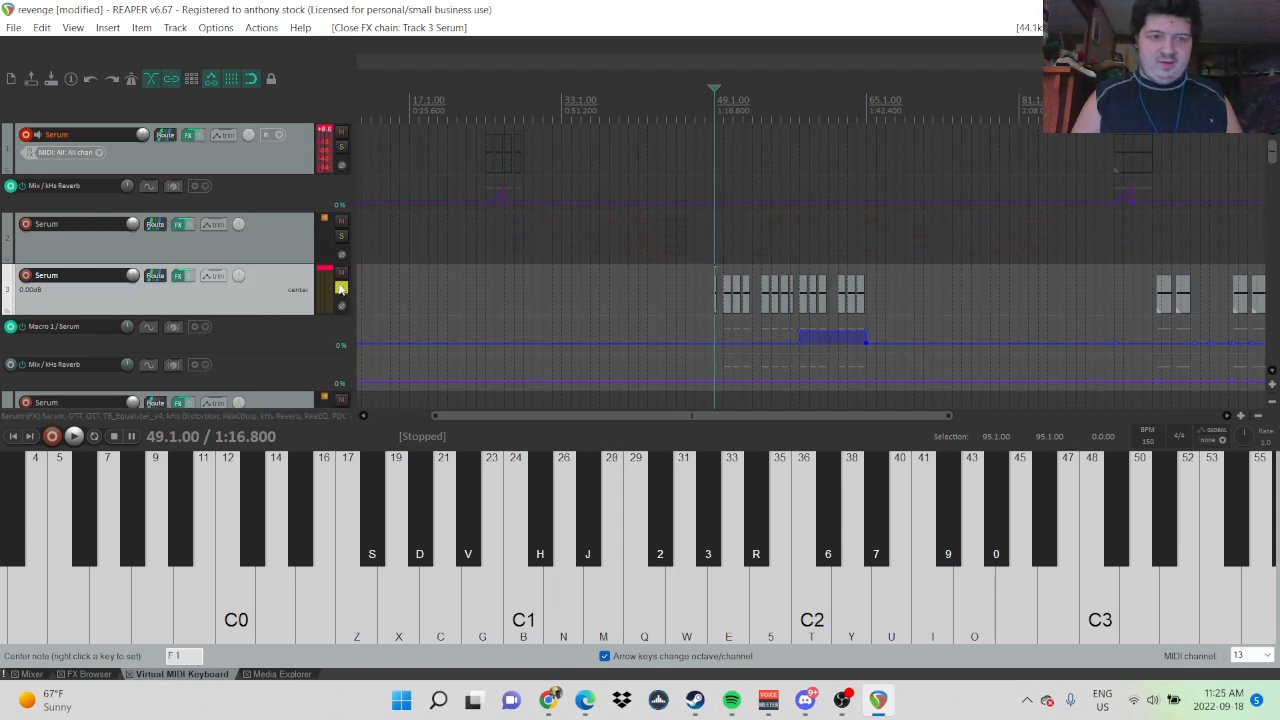
- Compare the drop from bar 49 by playing it with track 3 unsoloed and again with it soloed
click(340, 288)
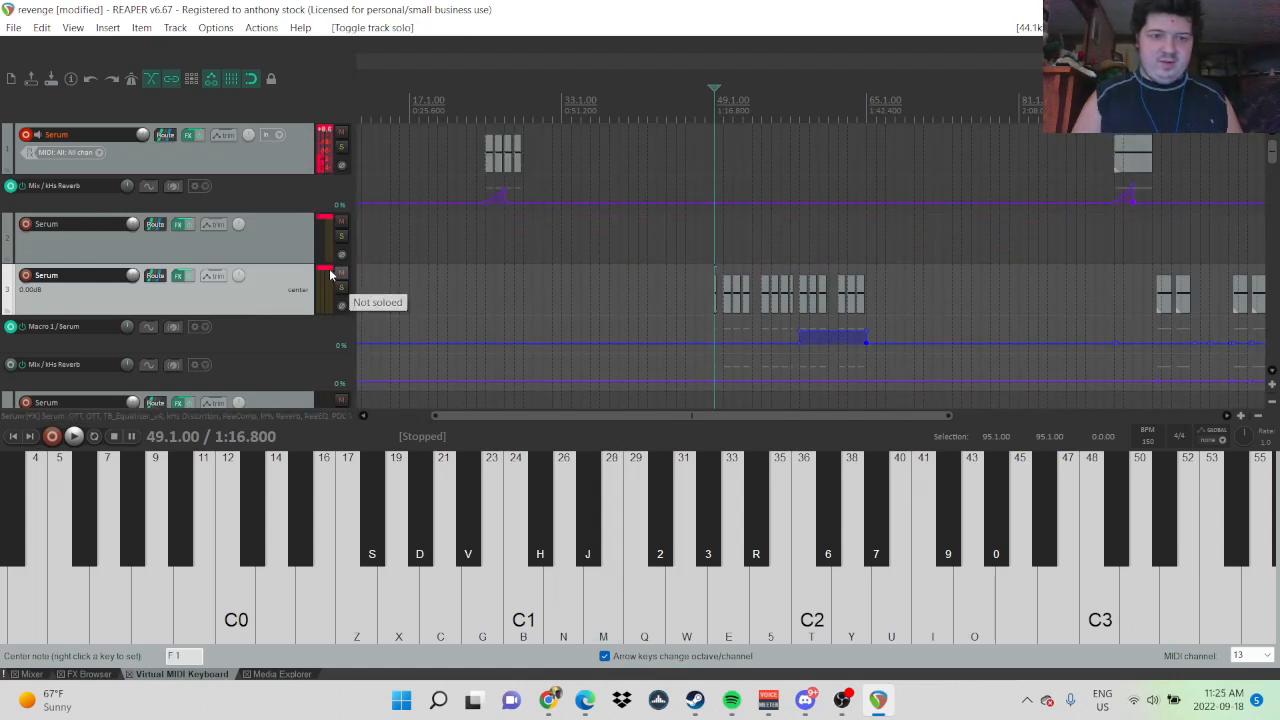
key(space)
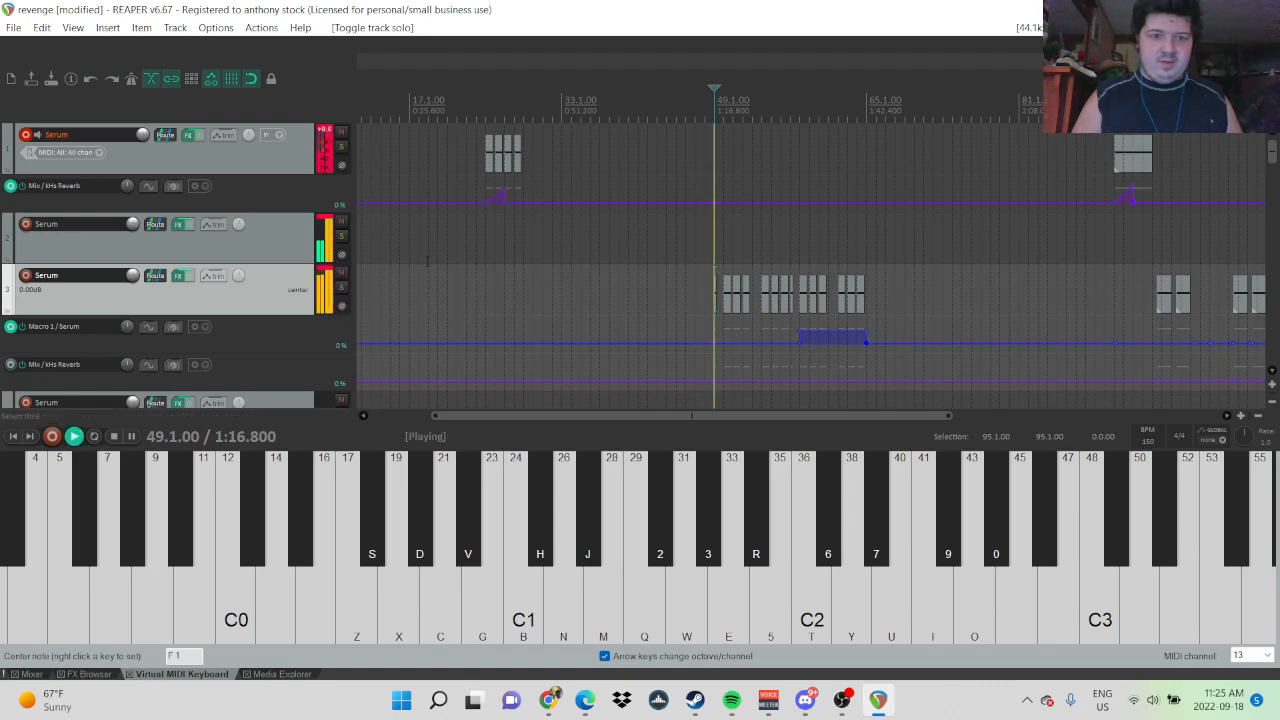
key(space)
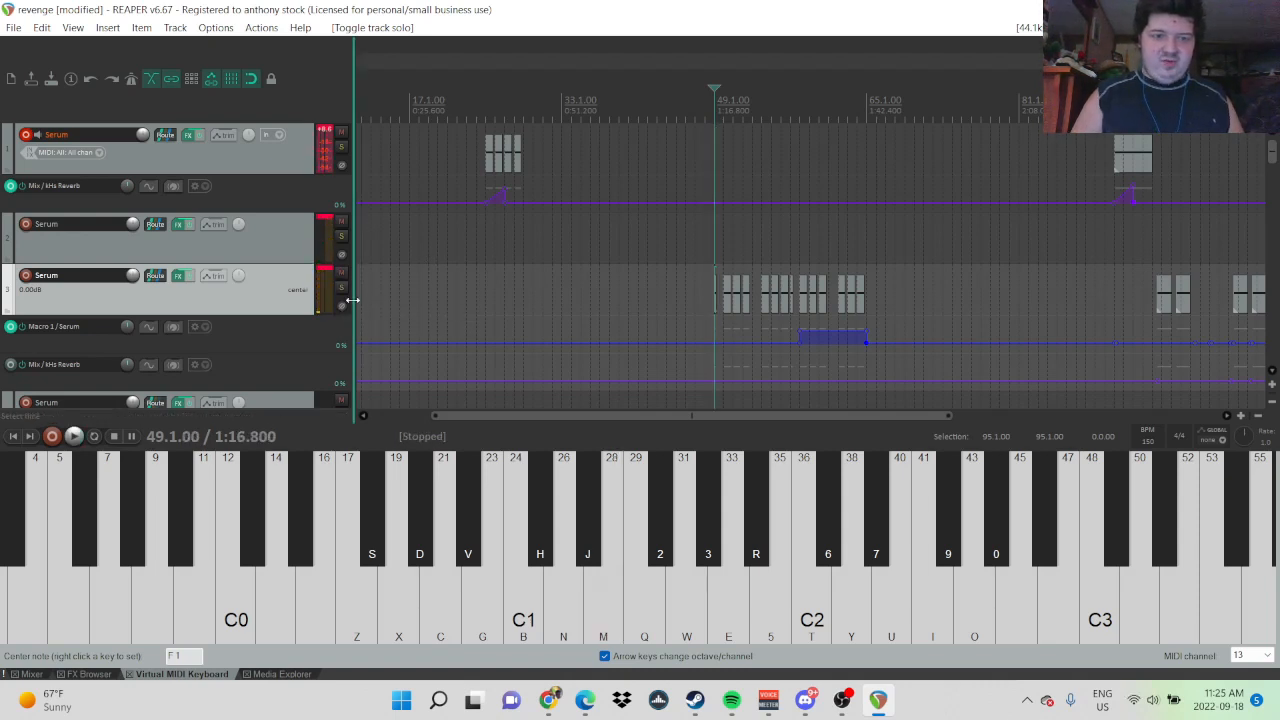
click(341, 288)
key(space)
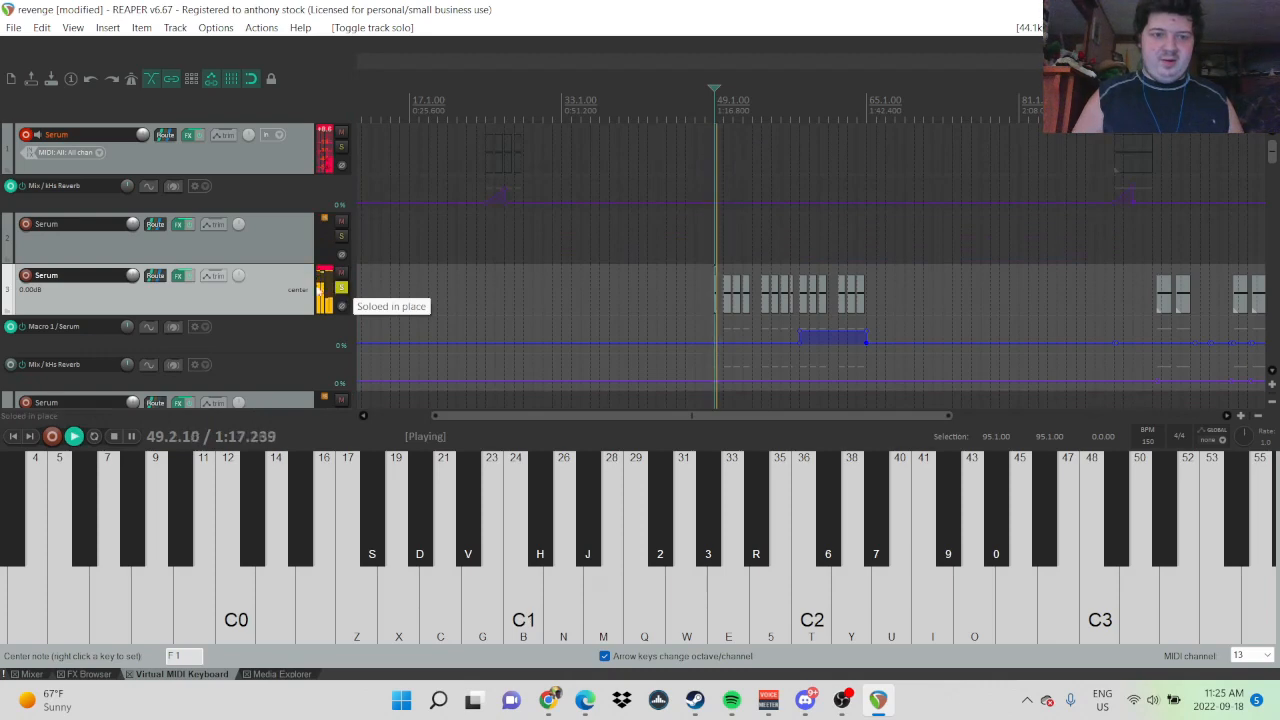
- Open track 3's FX chain during playback, stop it, and examine Serum's effects rack, LFO 1 modulation and oscillators
click(179, 277)
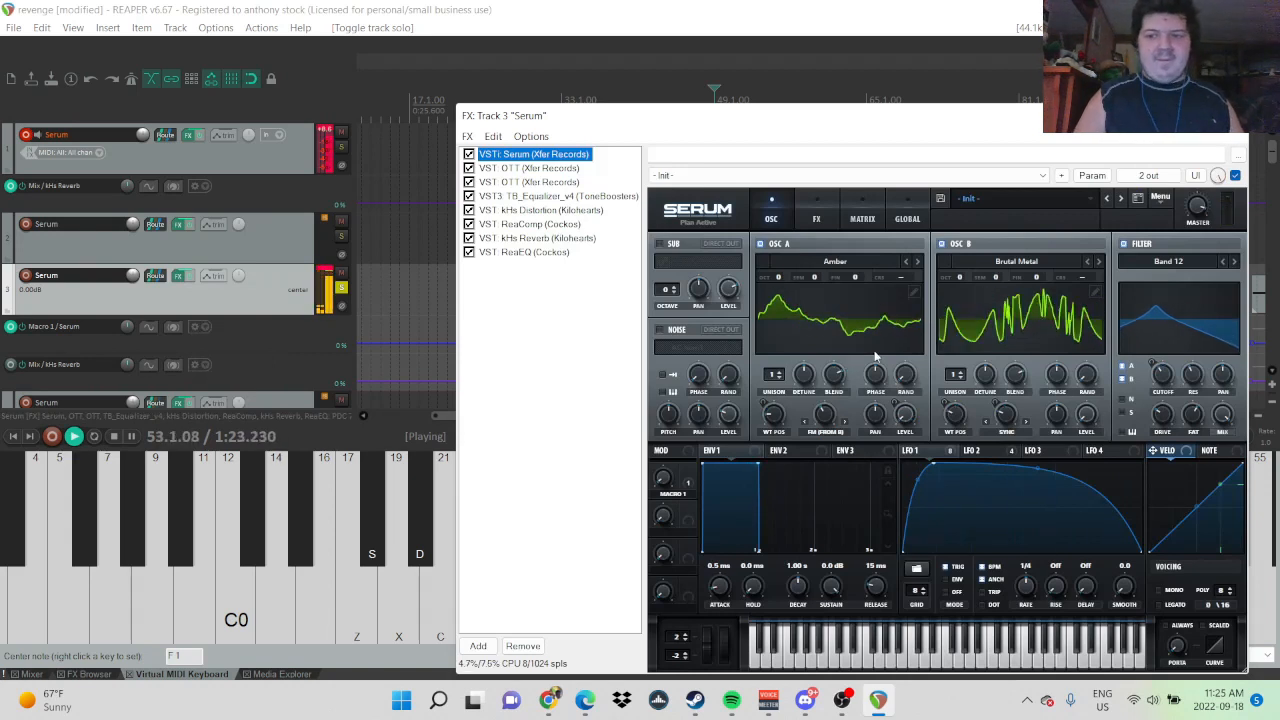
key(space)
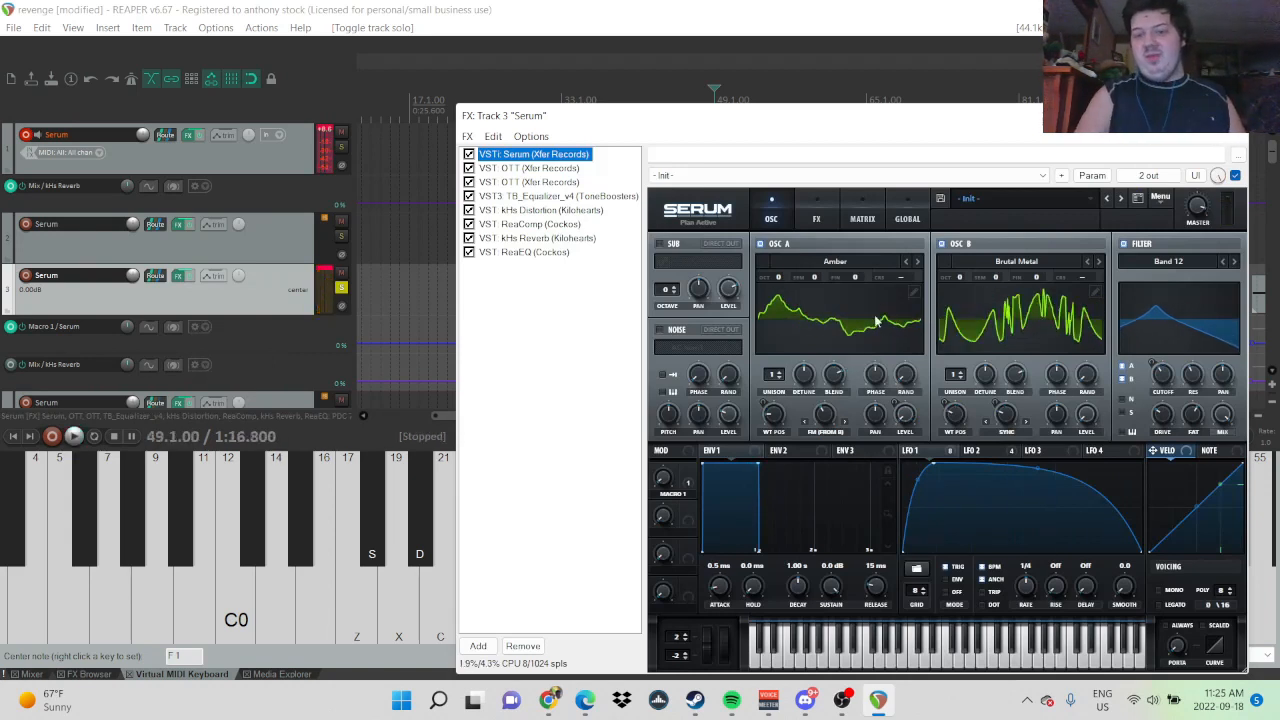
click(826, 222)
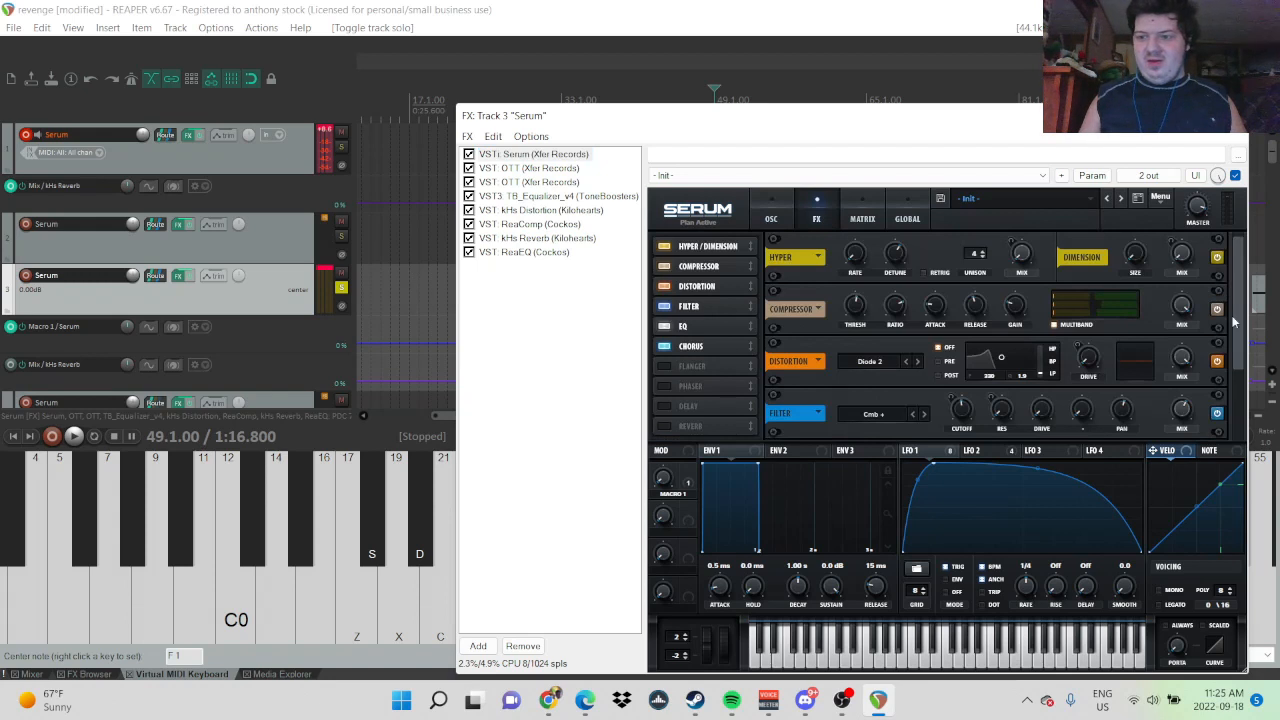
scroll(1236, 325, down, 2)
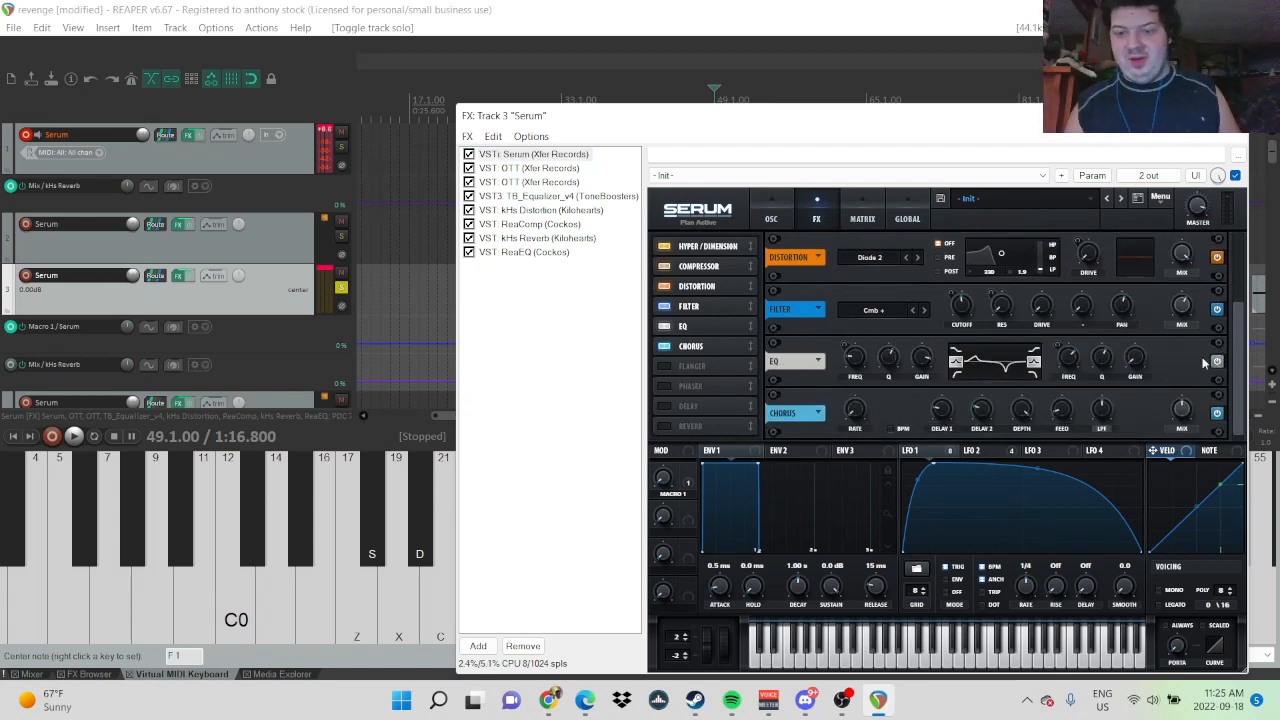
click(935, 459)
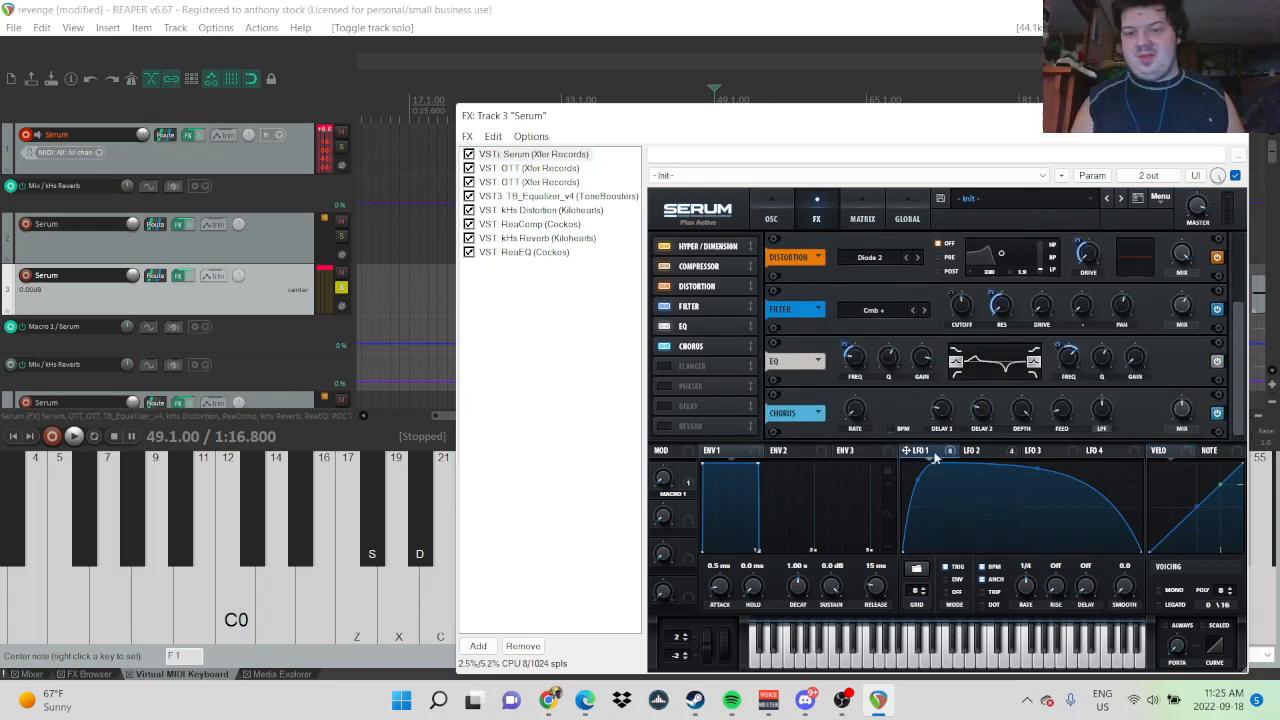
click(773, 217)
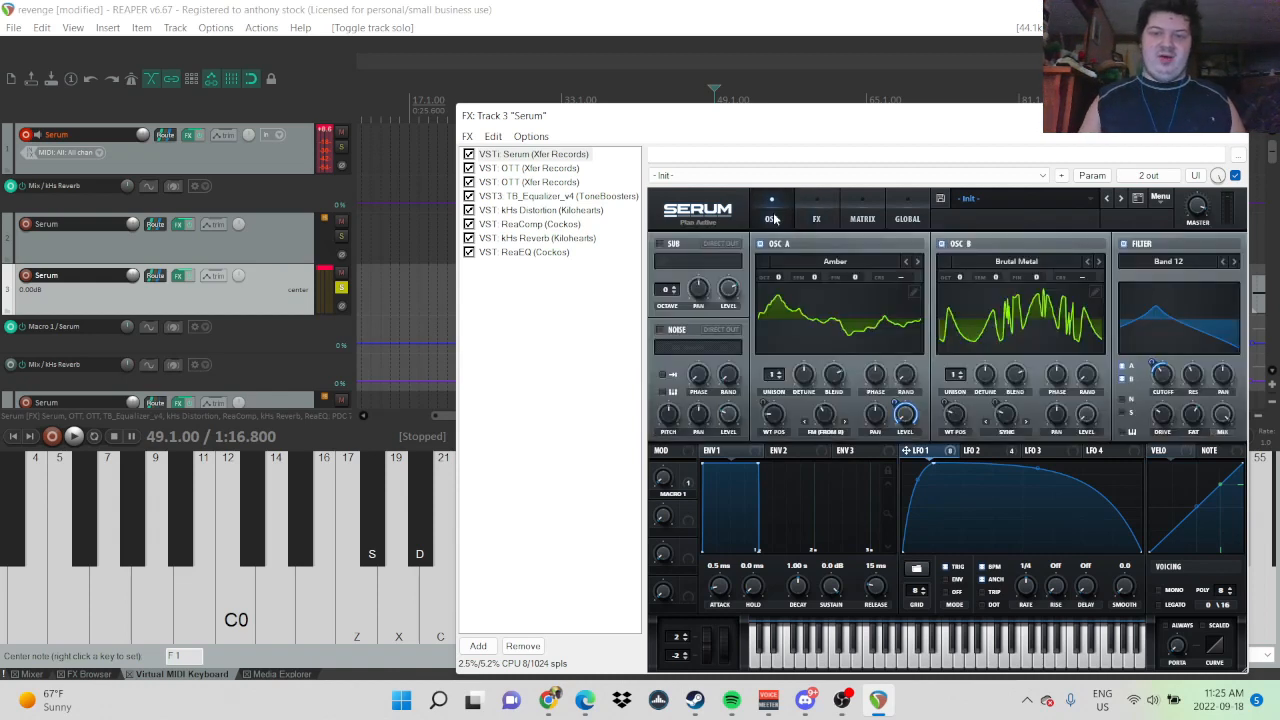
- Replay track 3's soloed clips from bar 49, close its FX chain and unsolo the track
key(space)
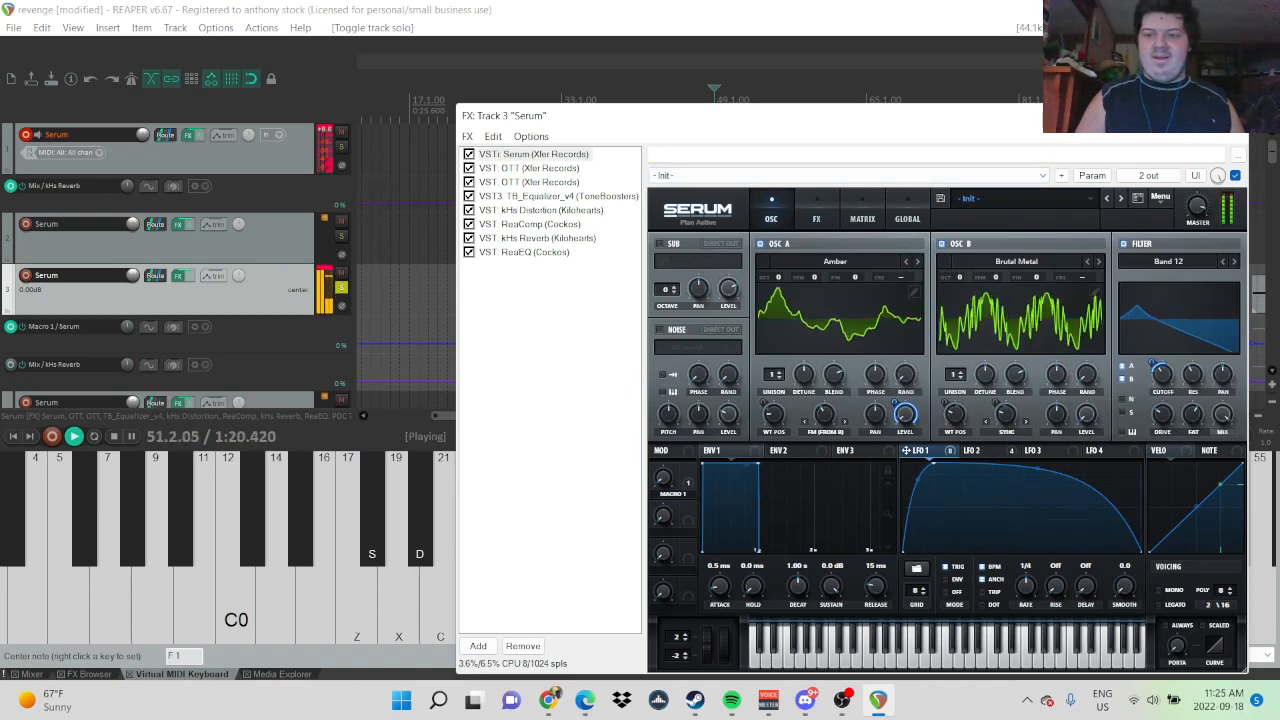
key(space)
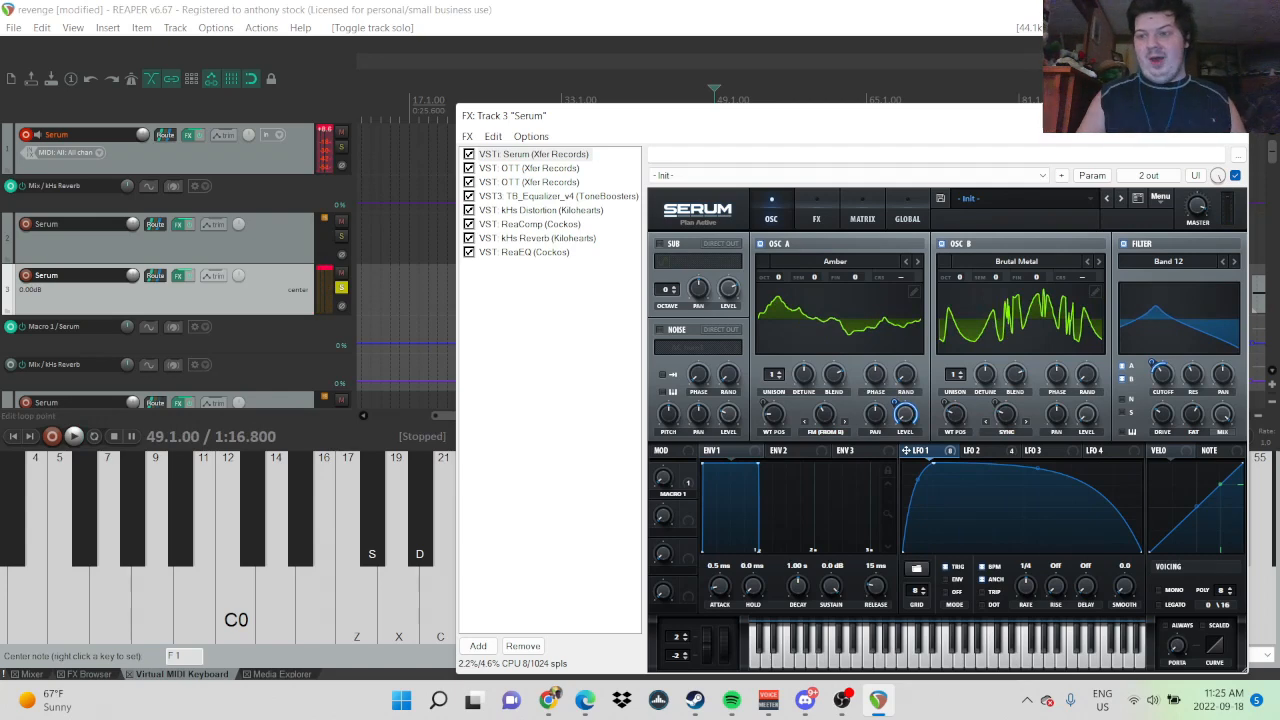
click(1233, 115)
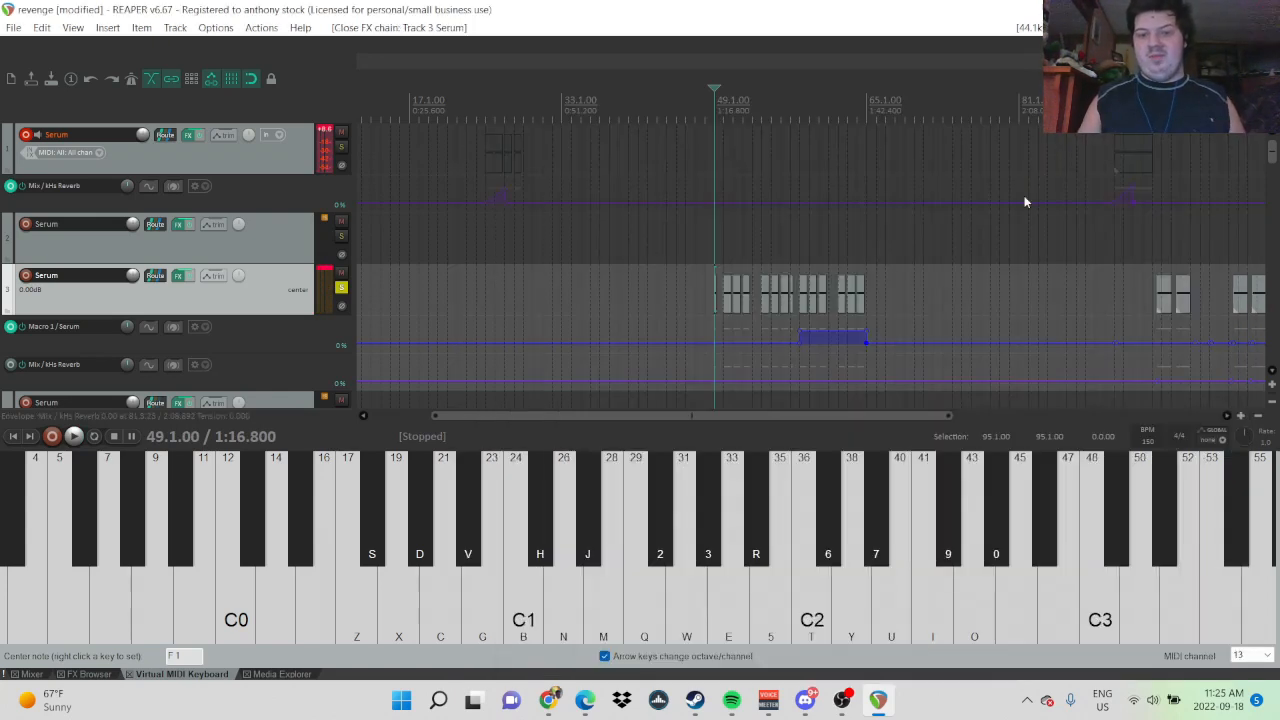
mouse_move(1271, 150)
mouse_down()
mouse_move(1270, 200)
mouse_move(1266, 156)
mouse_up()
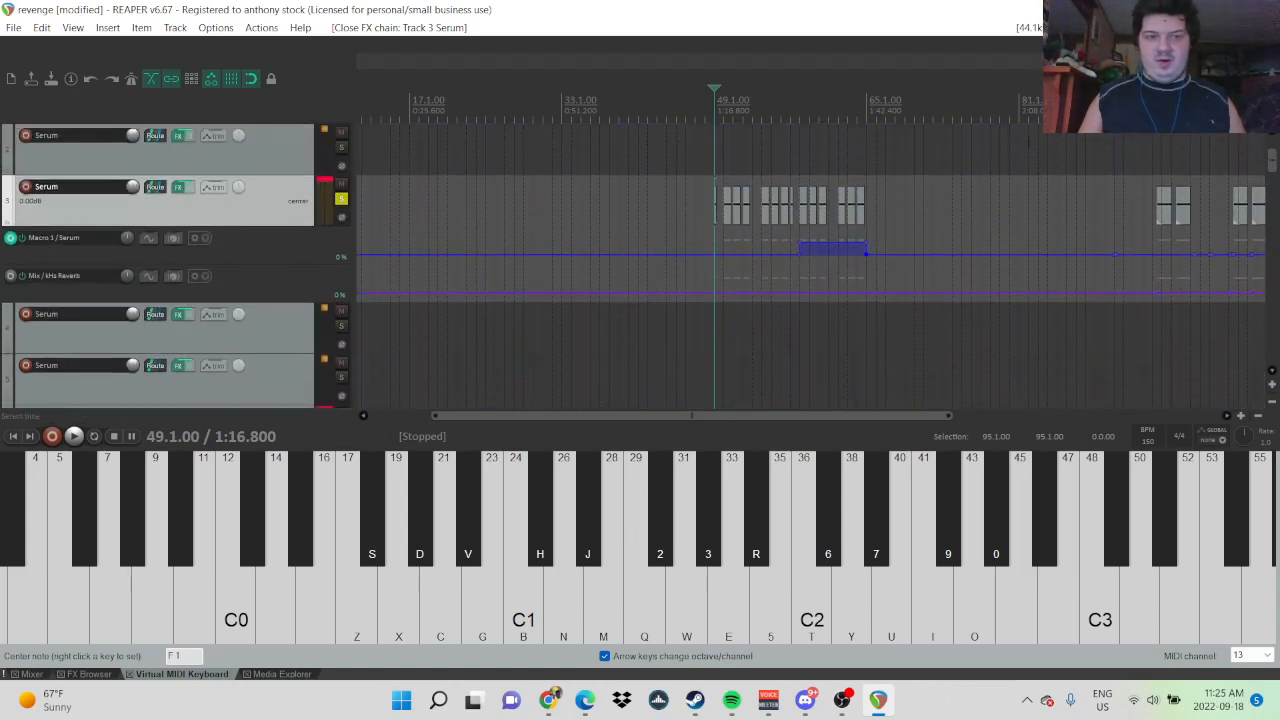
click(341, 197)
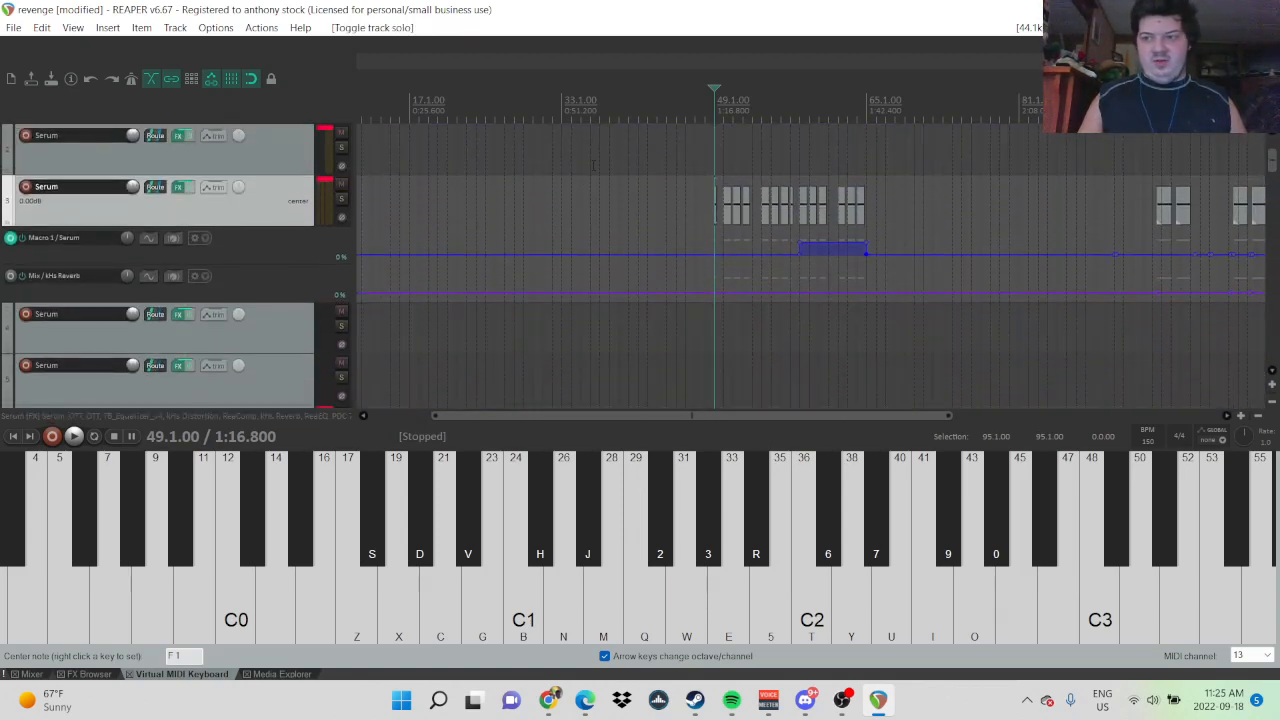
- Solo the Serum track 7 and play its clips from bar 50 with its FX chain open
drag(1272, 163, 1271, 203)
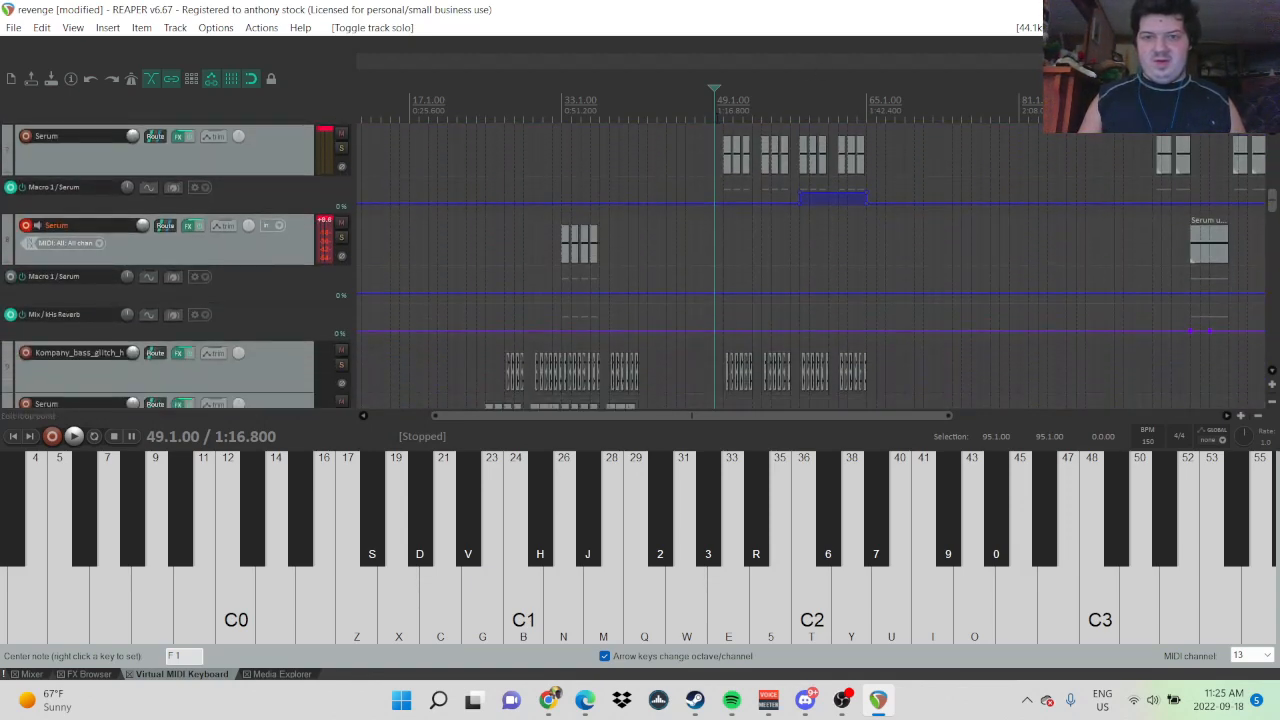
click(723, 100)
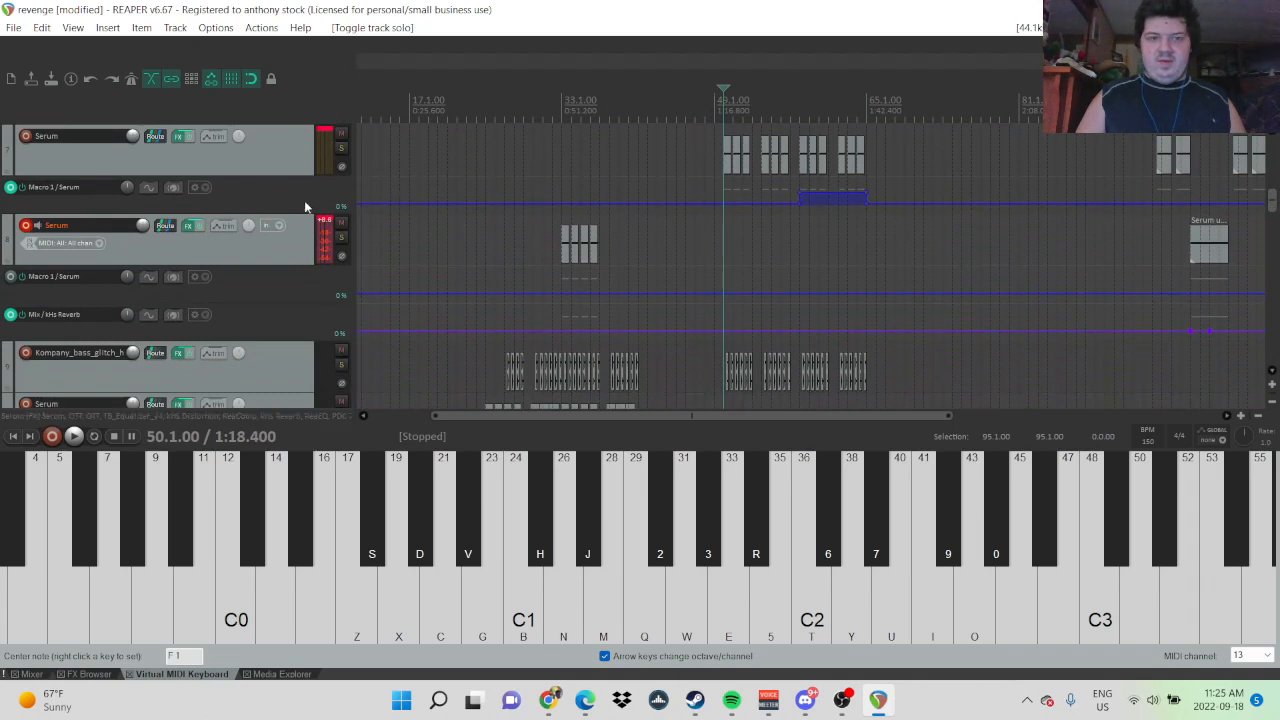
click(343, 148)
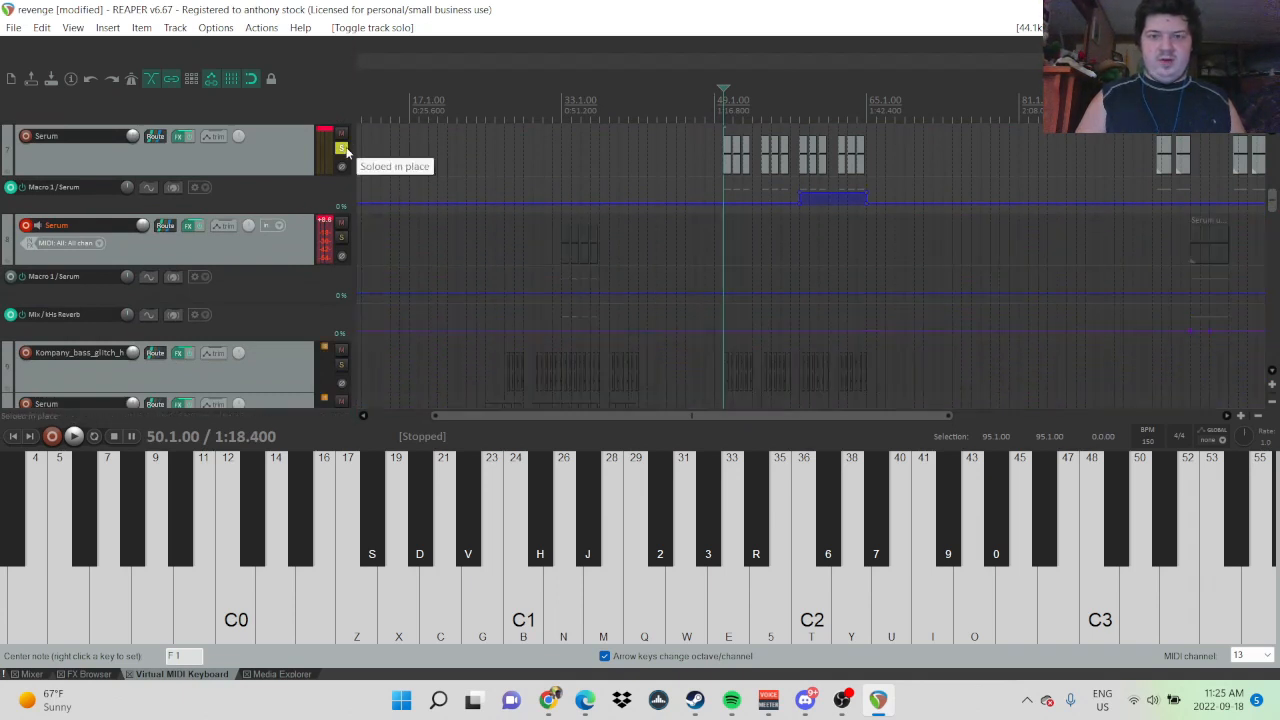
key(space)
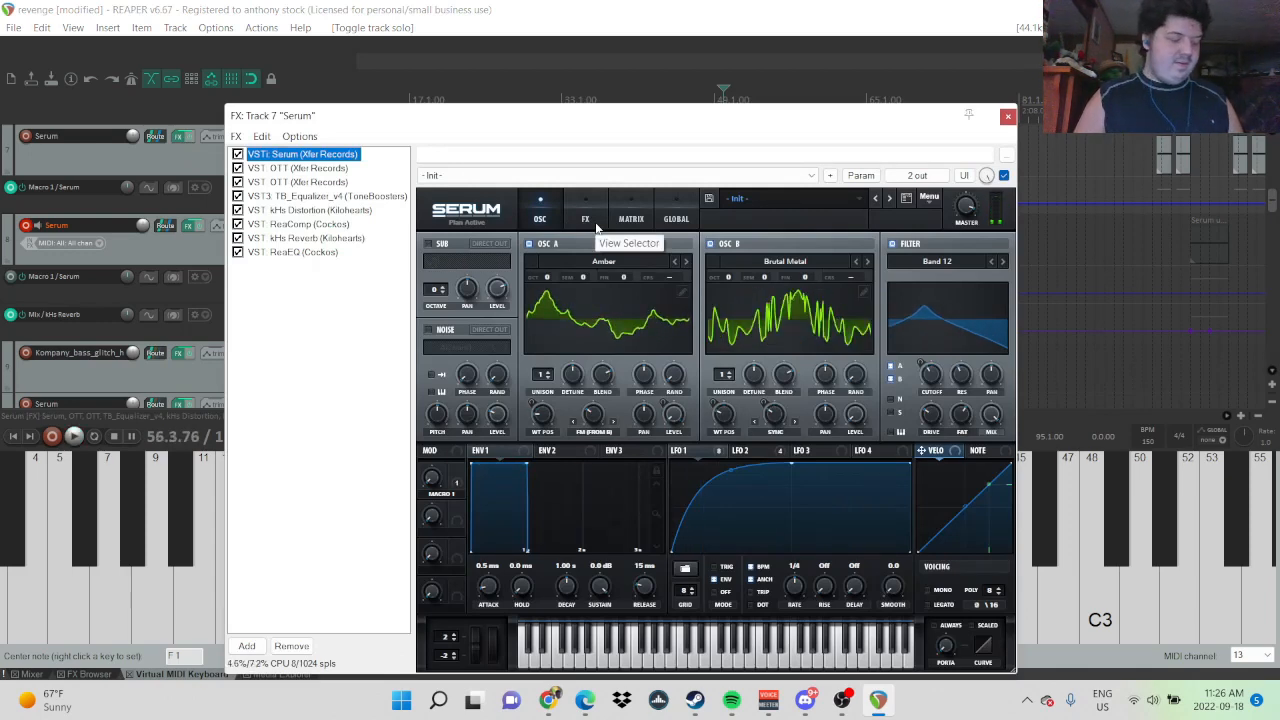
- Examine track 7's Serum patch: the LFO 2 and LFO 1 modulation, the full effects rack and the oscillators
click(765, 451)
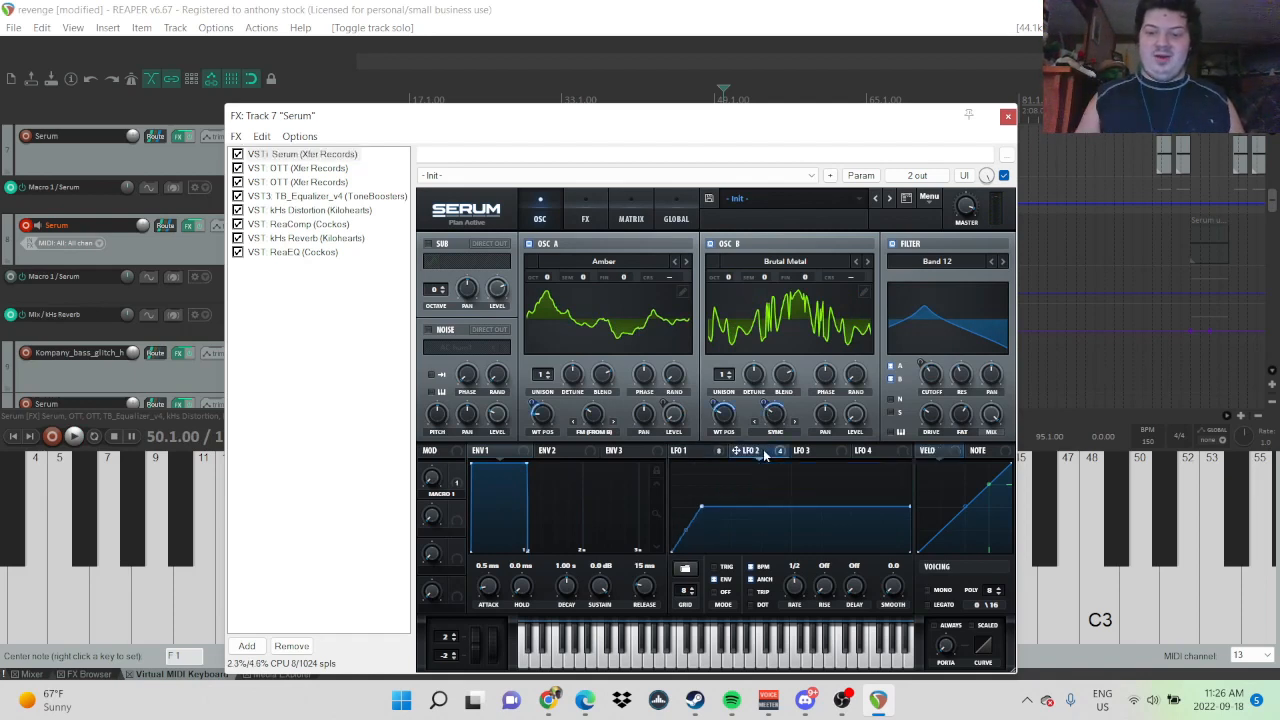
click(699, 452)
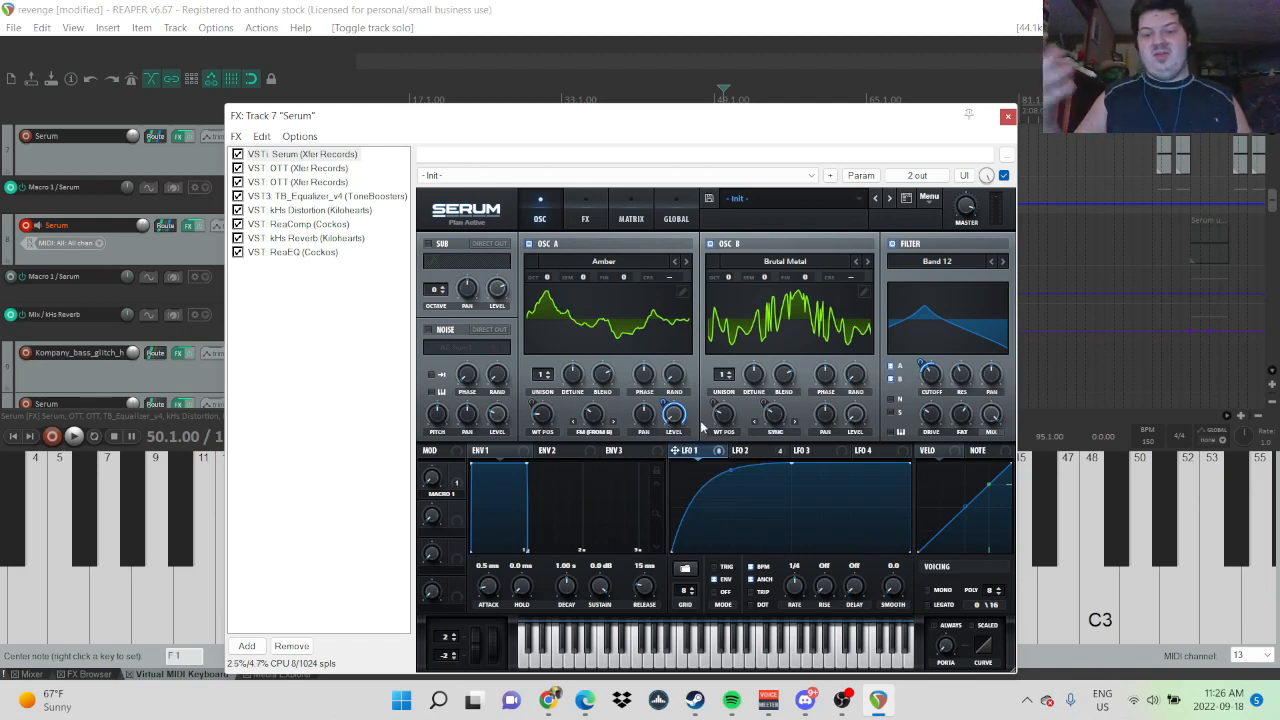
click(593, 213)
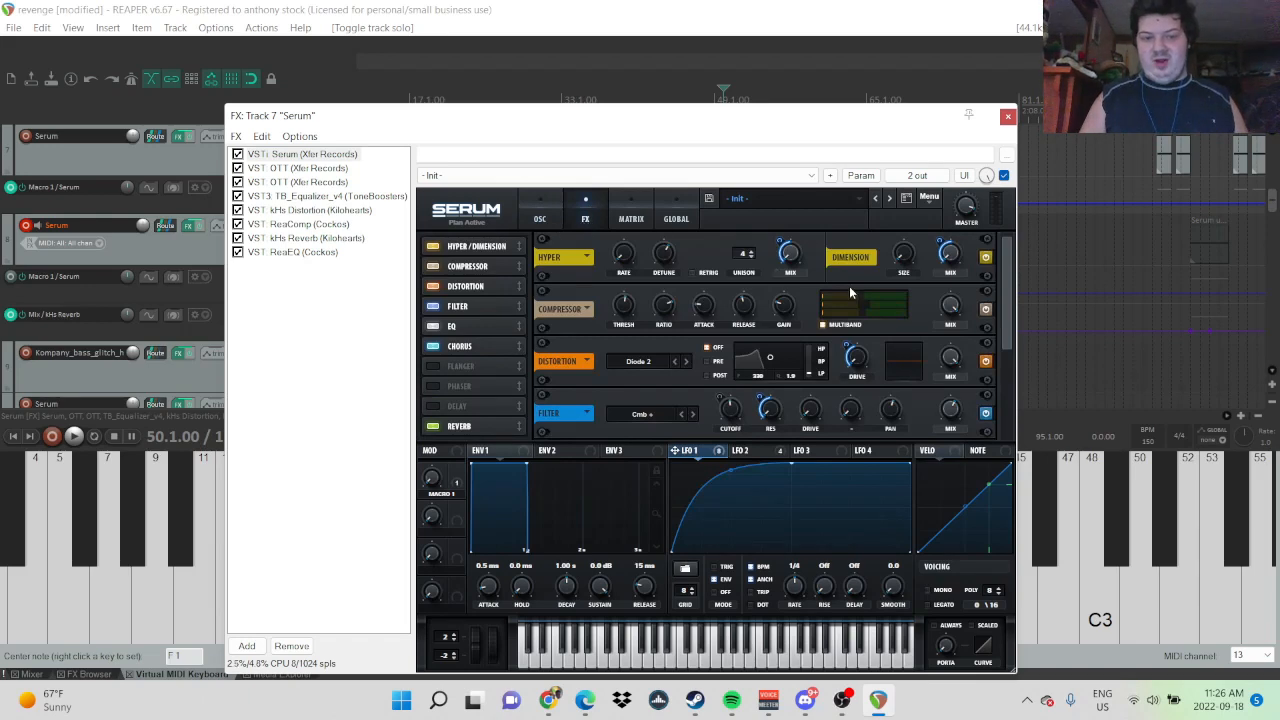
drag(1009, 282, 1005, 388)
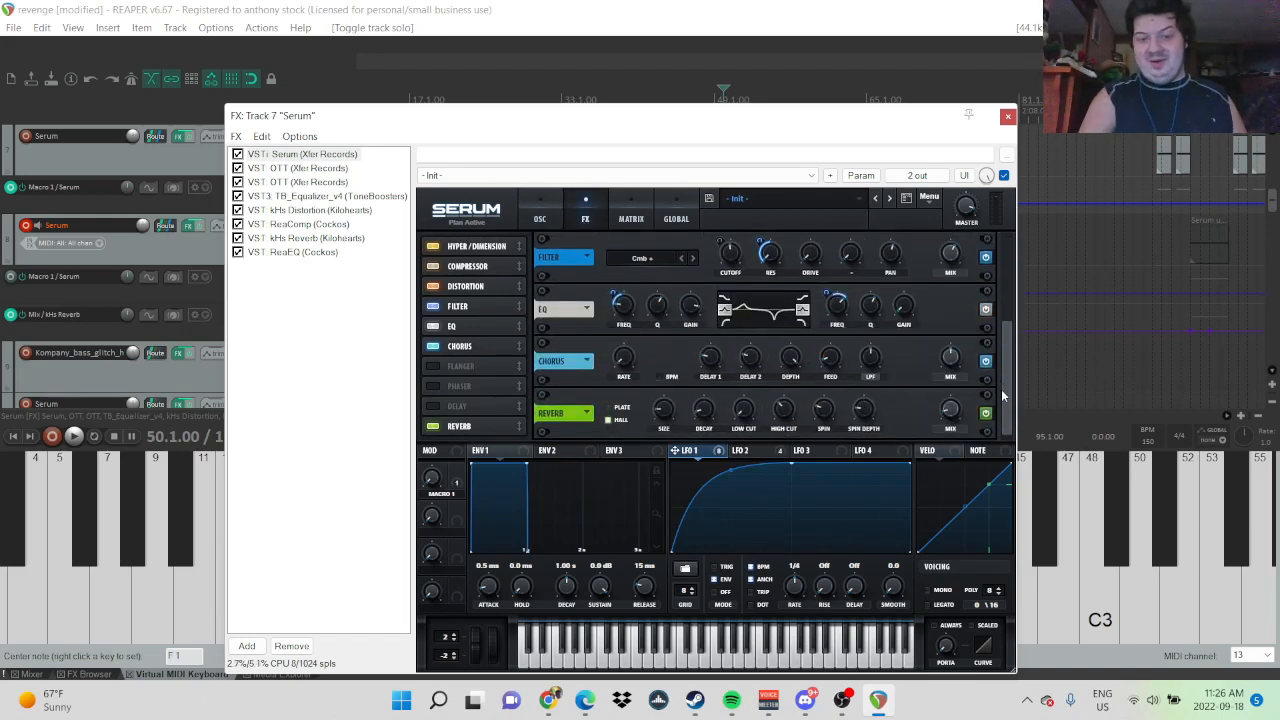
click(538, 205)
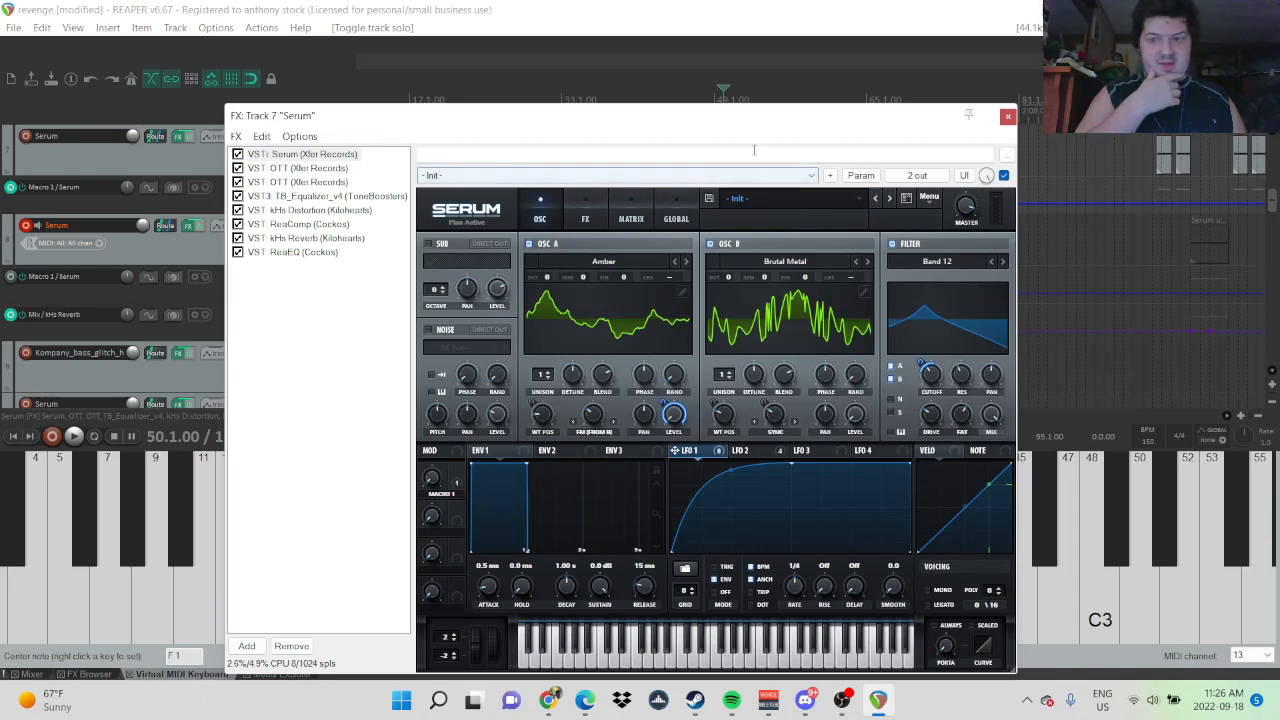
- Close track 7's FX chain
click(1007, 117)
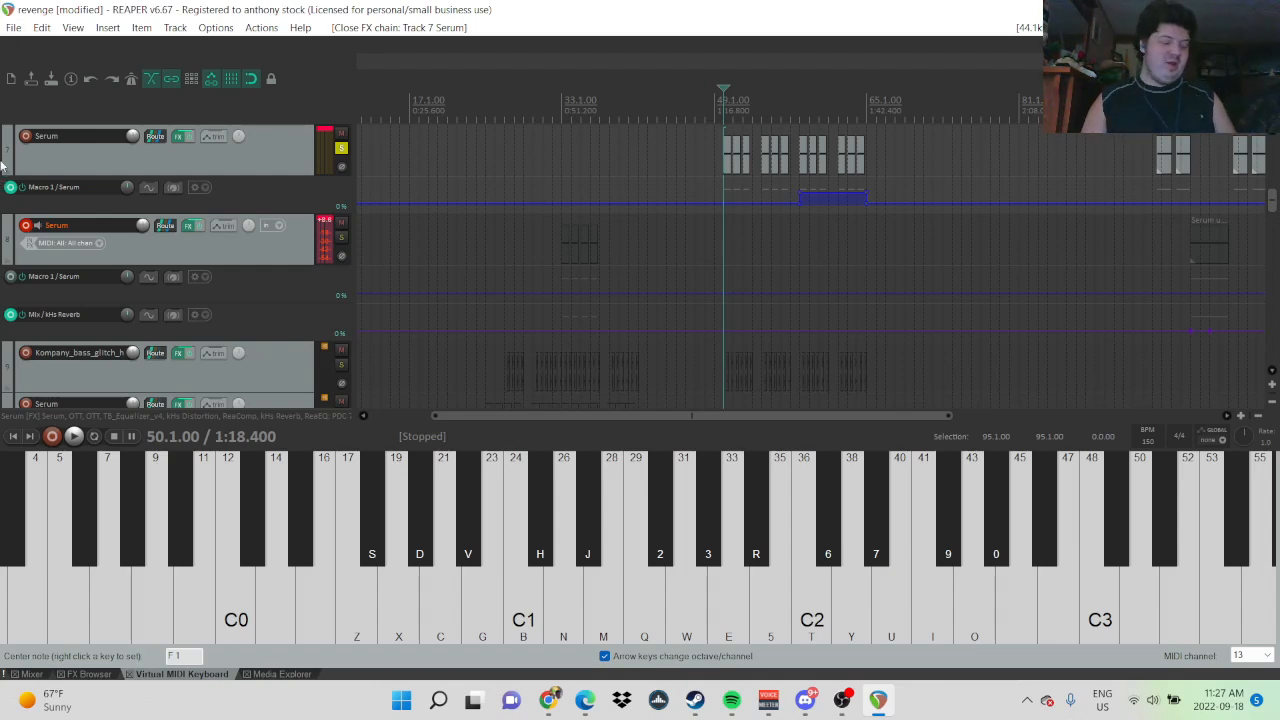
click(15, 30)
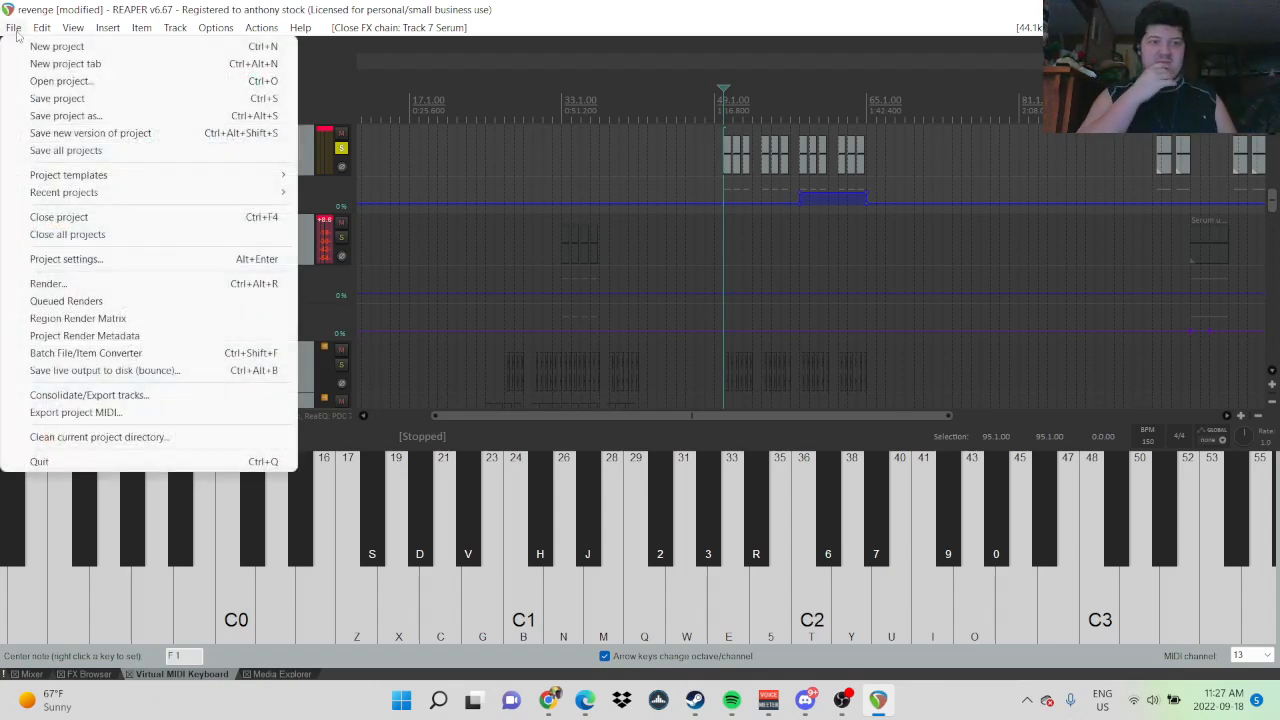
click(51, 80)
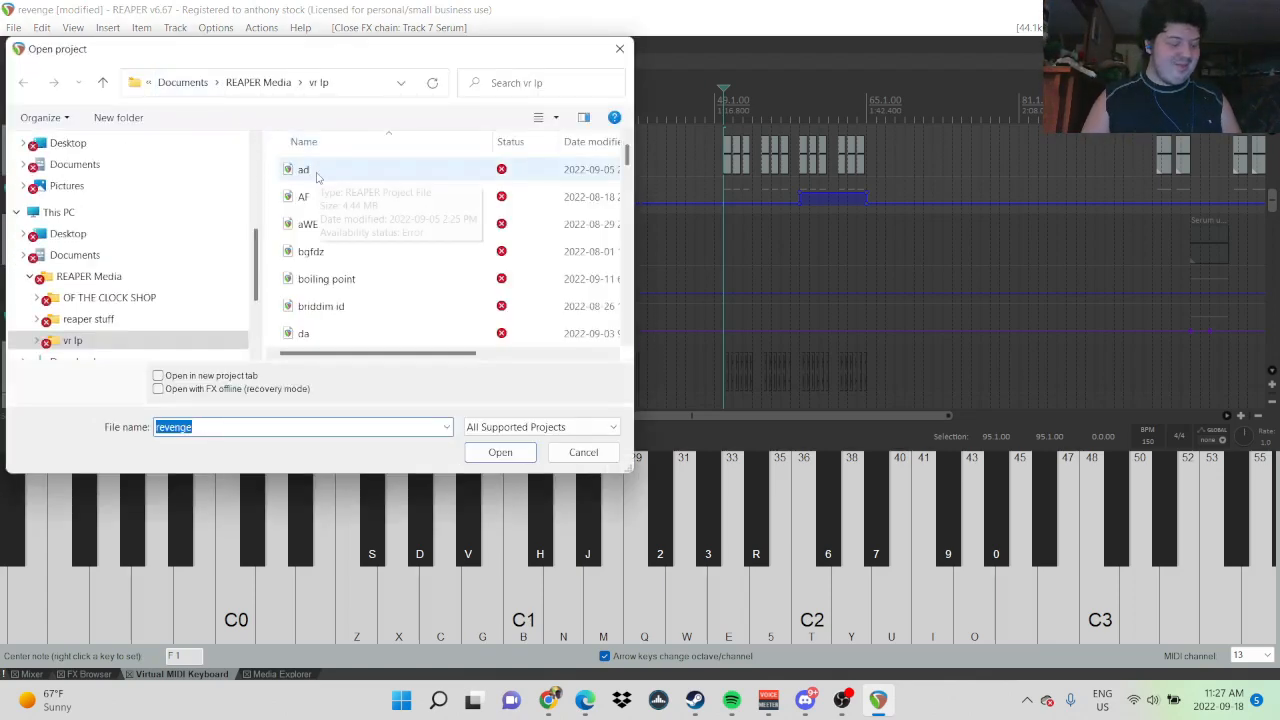
click(620, 48)
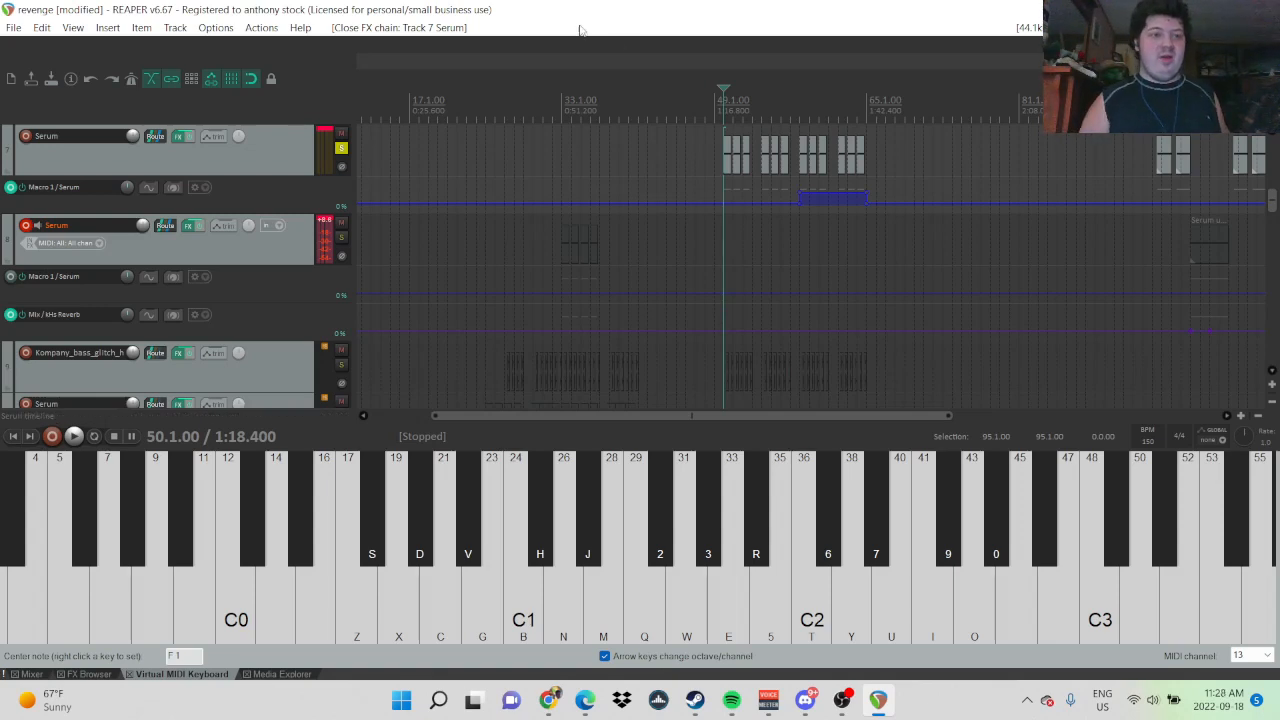
- Open the "never be alone" project from the vr lp folder, saving the revenge project before it closes
click(15, 28)
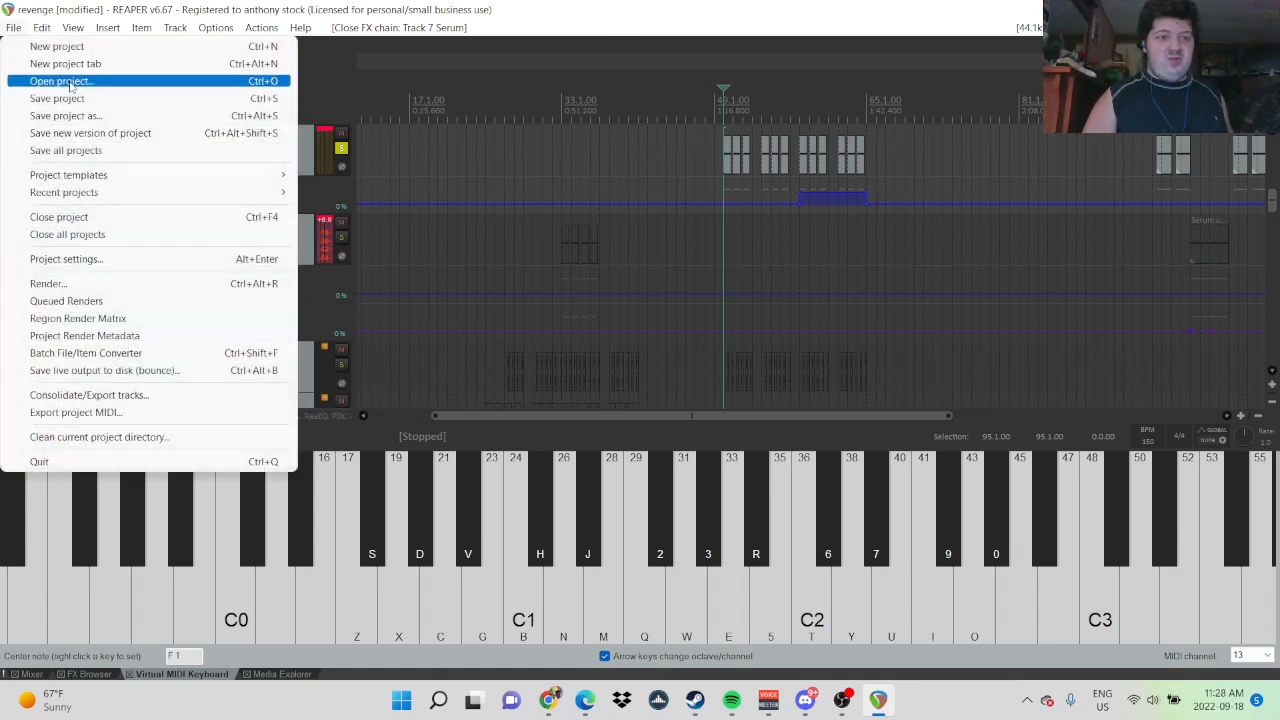
click(72, 81)
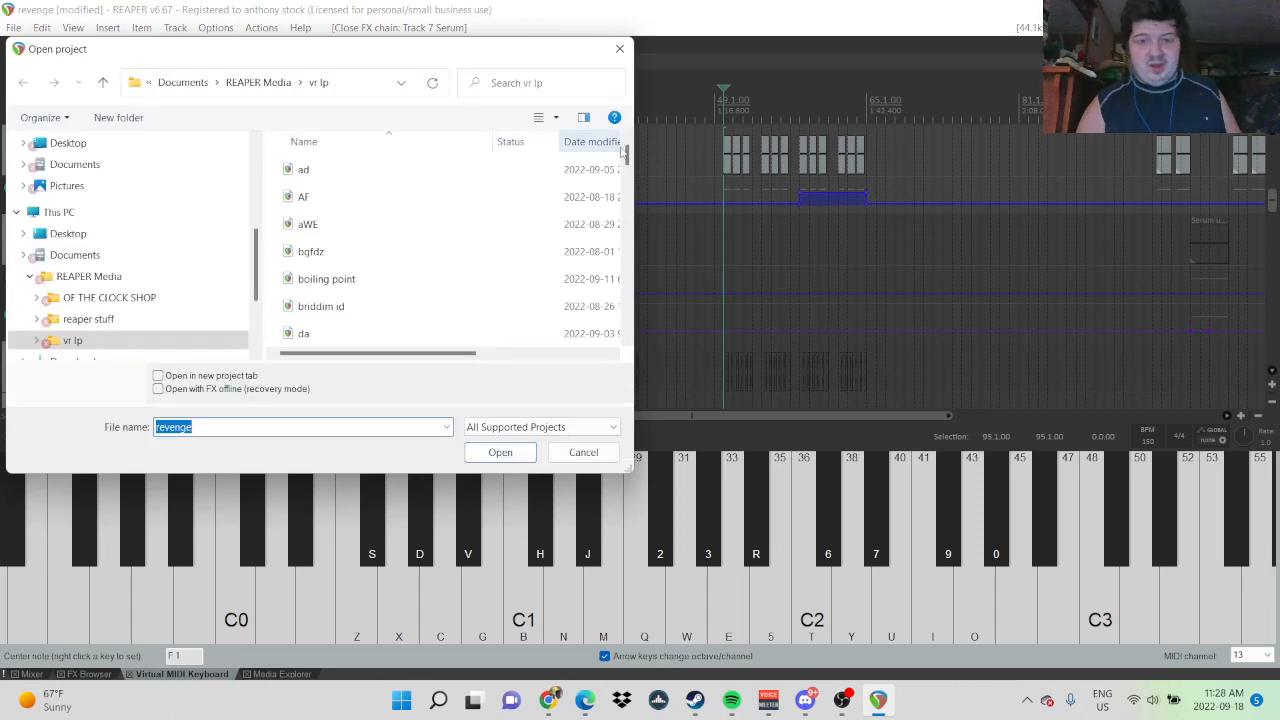
drag(627, 163, 627, 278)
click(418, 205)
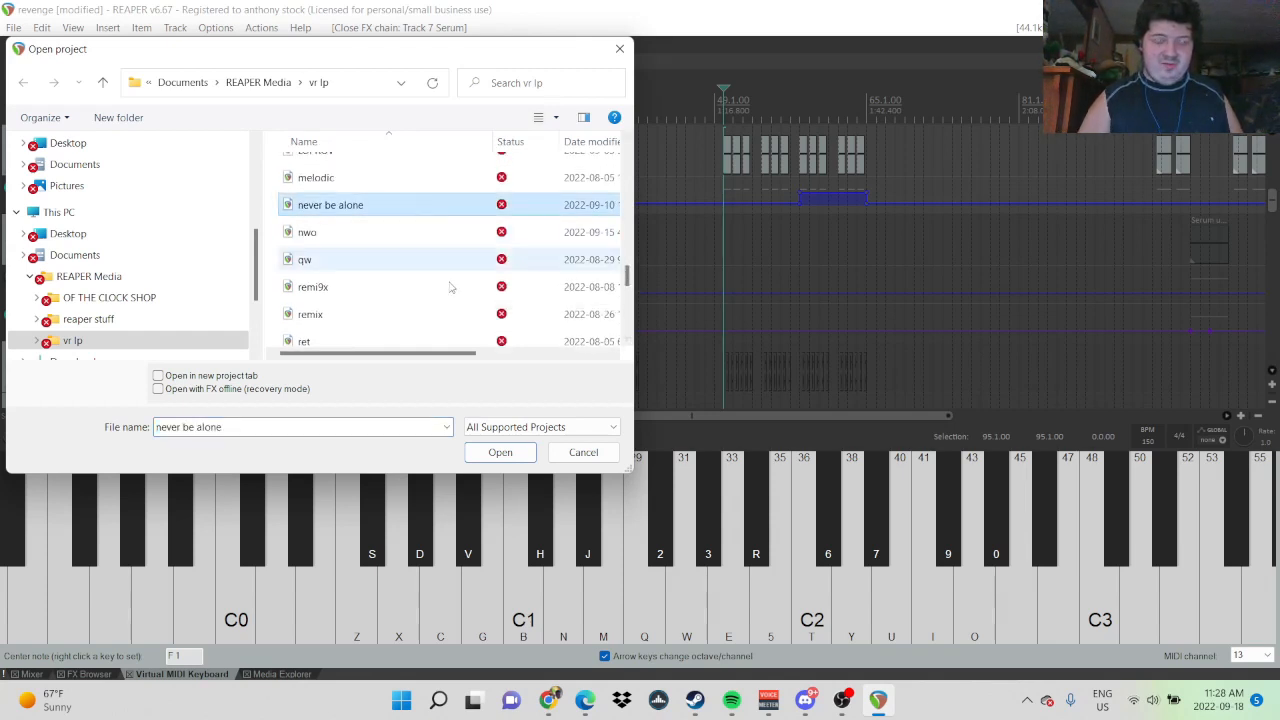
click(516, 453)
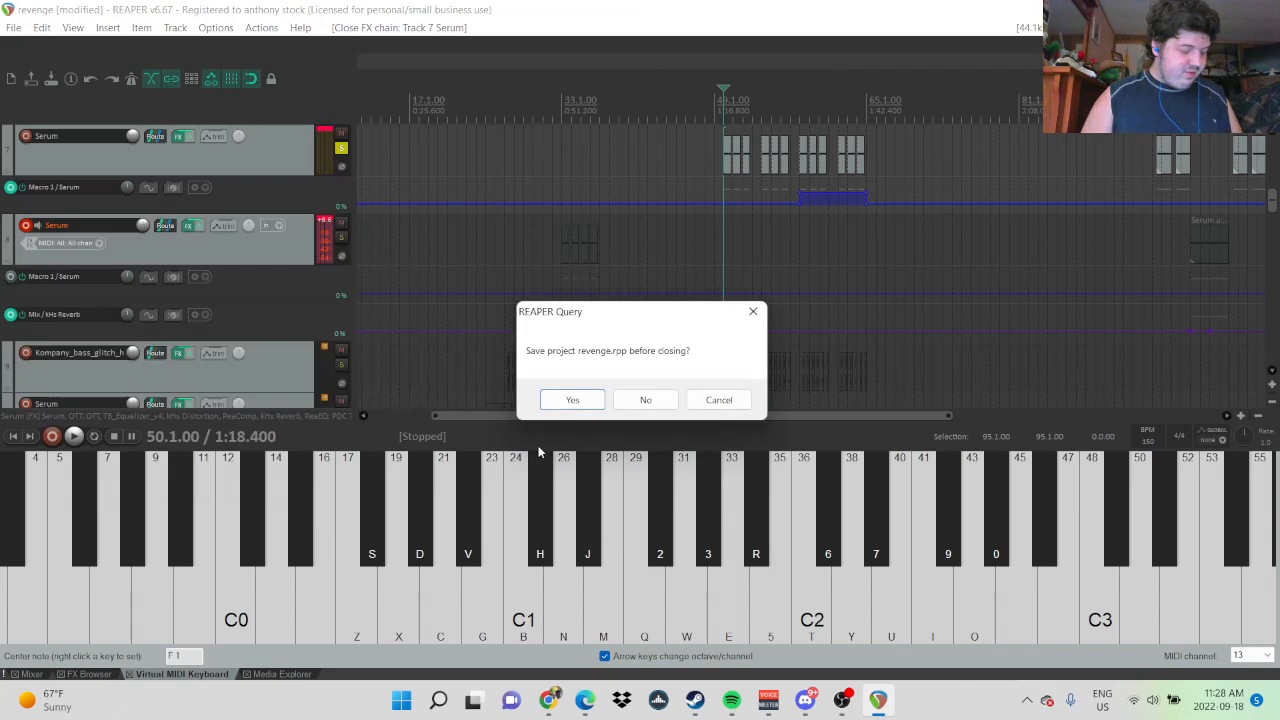
click(572, 399)
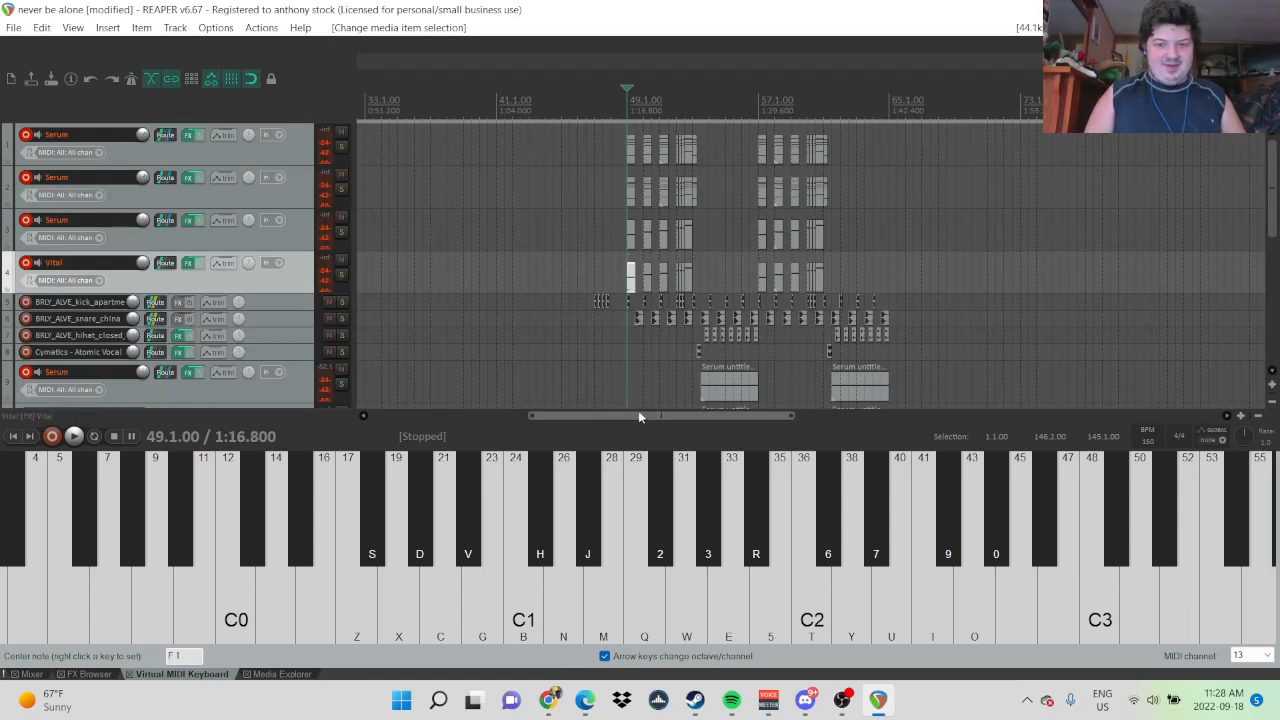
- Play the arrangement's opening section from bar 8 and stop playback
drag(638, 410, 469, 408)
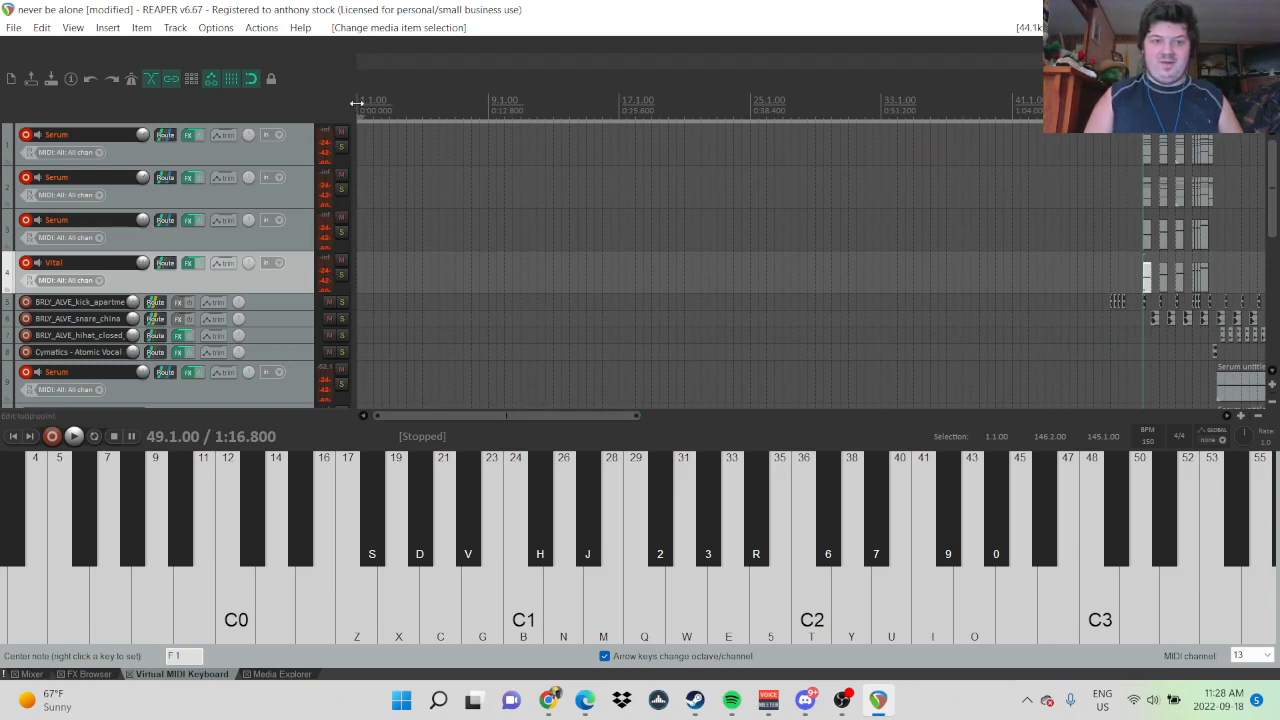
key(Home)
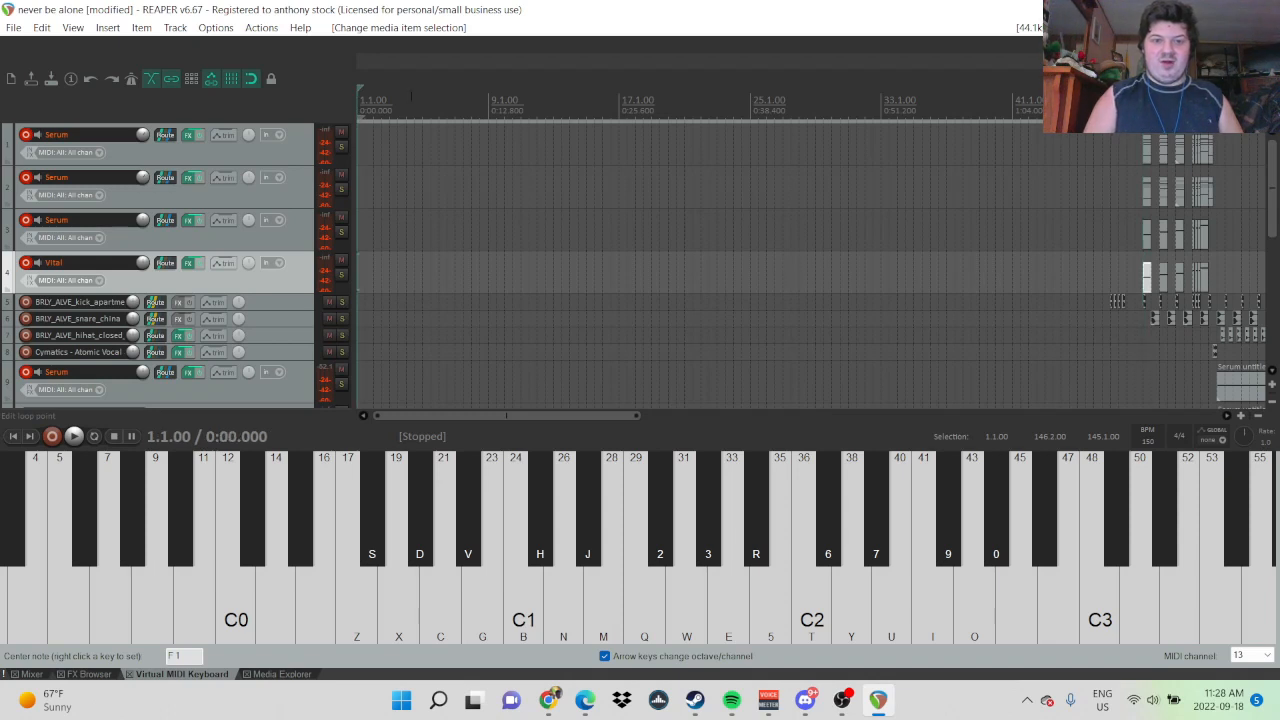
click(472, 103)
key(space)
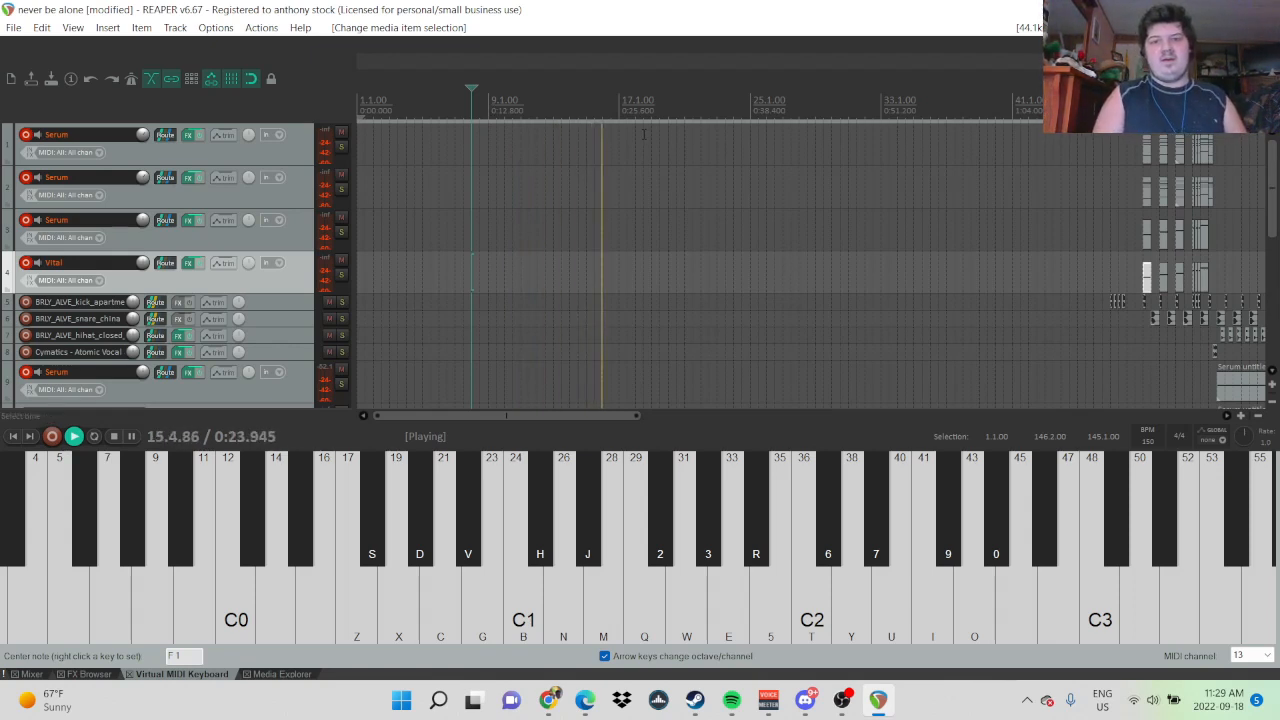
key(space)
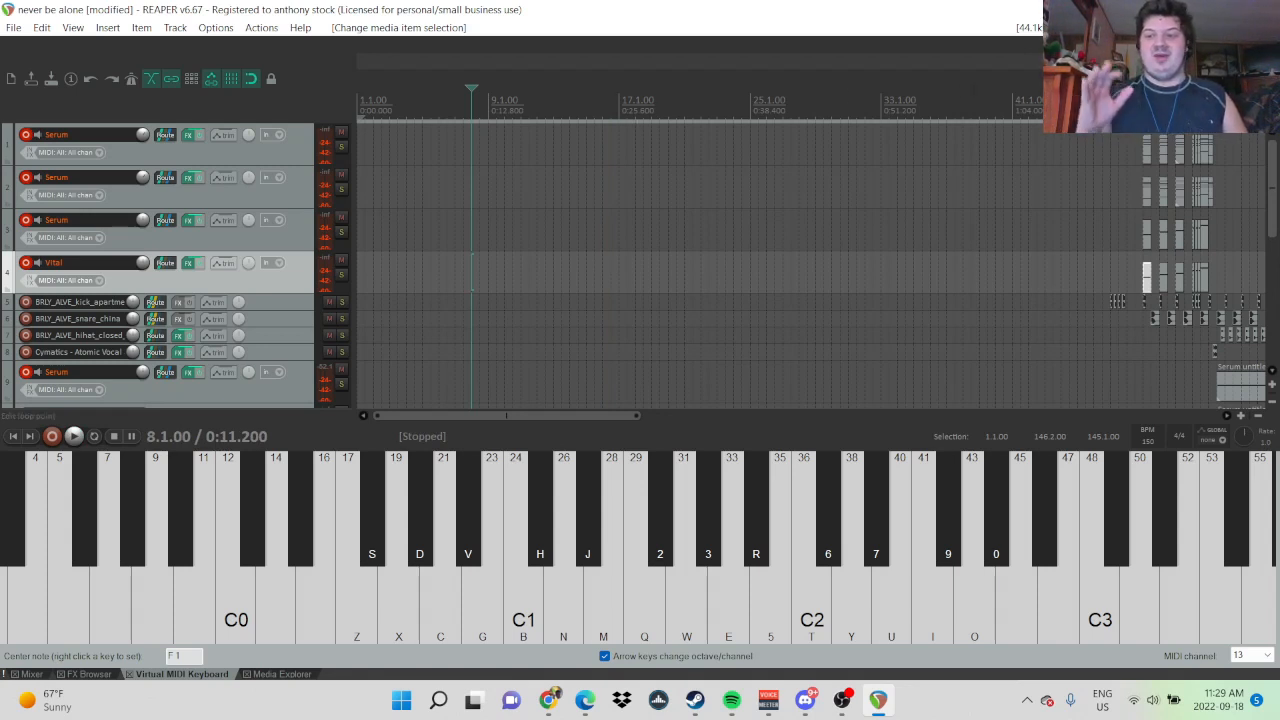
click(1102, 105)
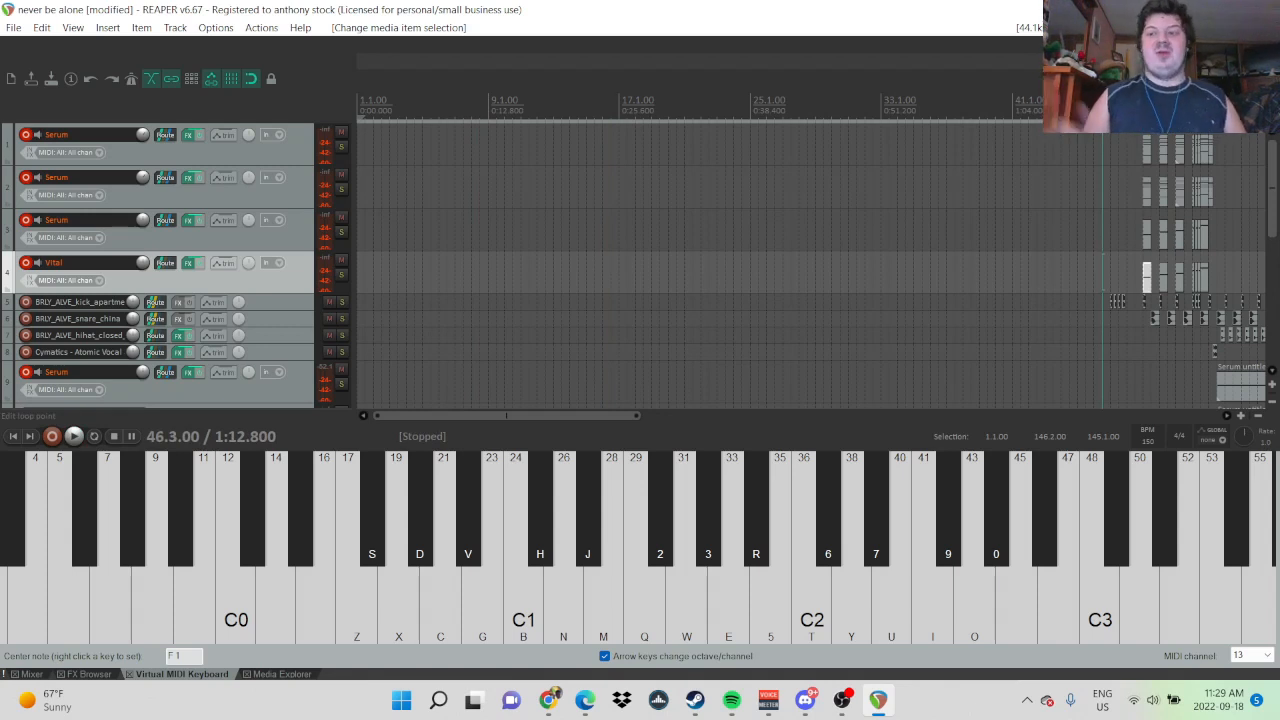
scroll(1102, 105, up, 3)
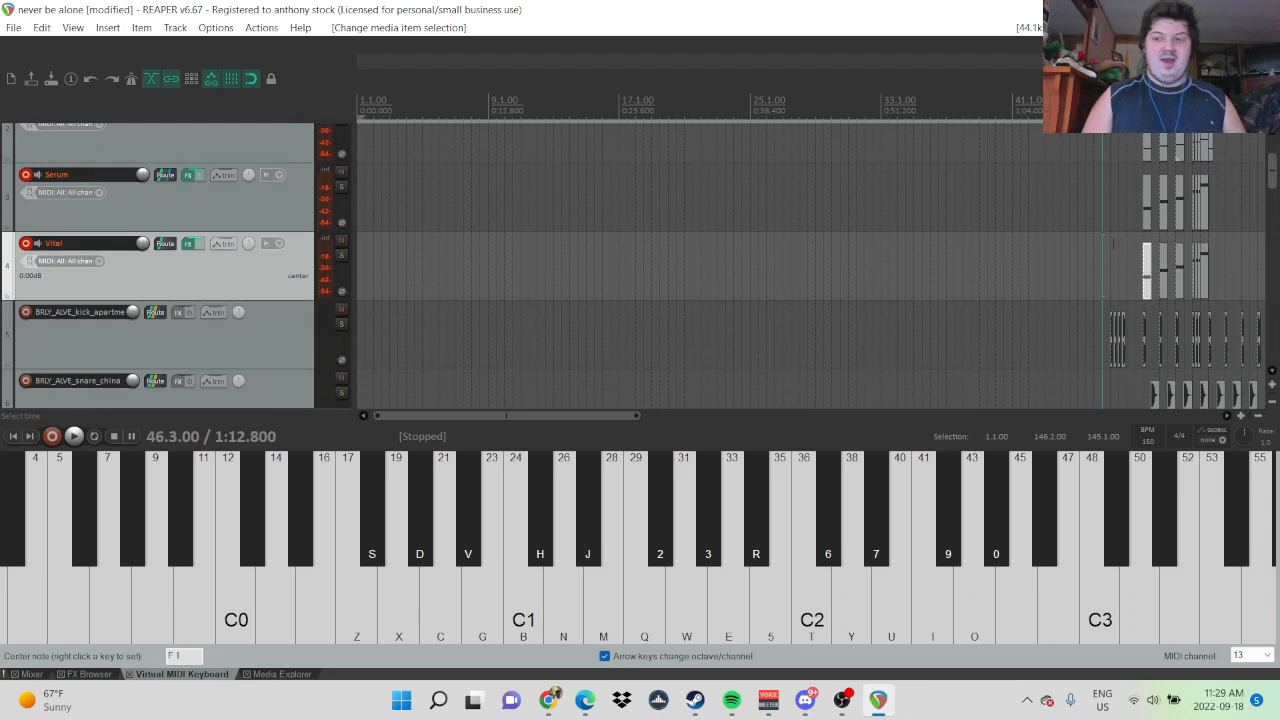
scroll(1112, 243, down, 4)
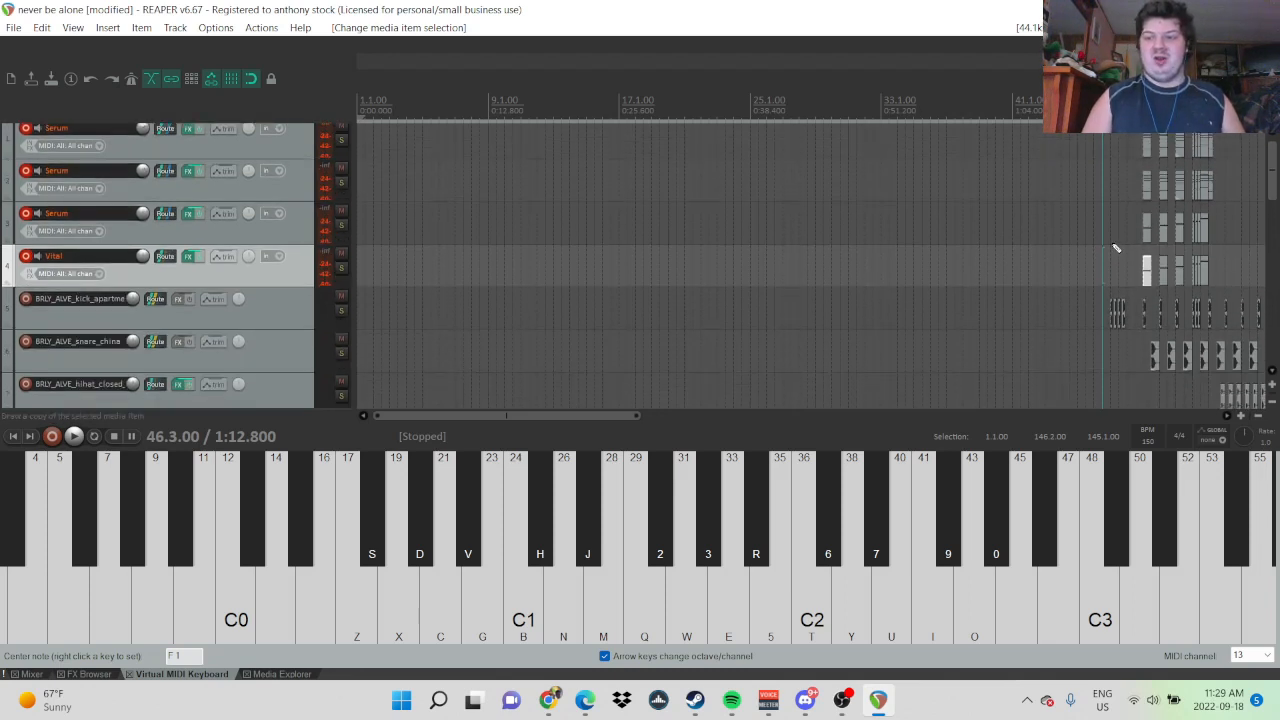
scroll(1116, 247, up, 2)
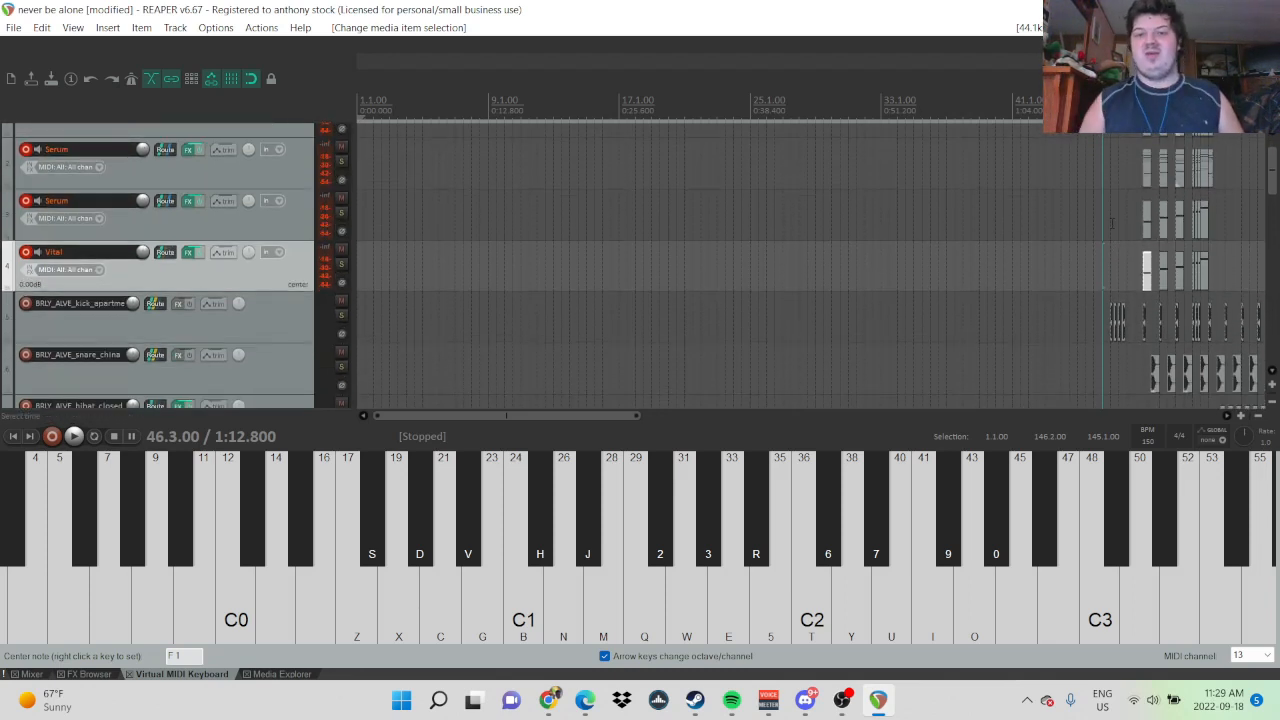
scroll(1111, 222, down, 2)
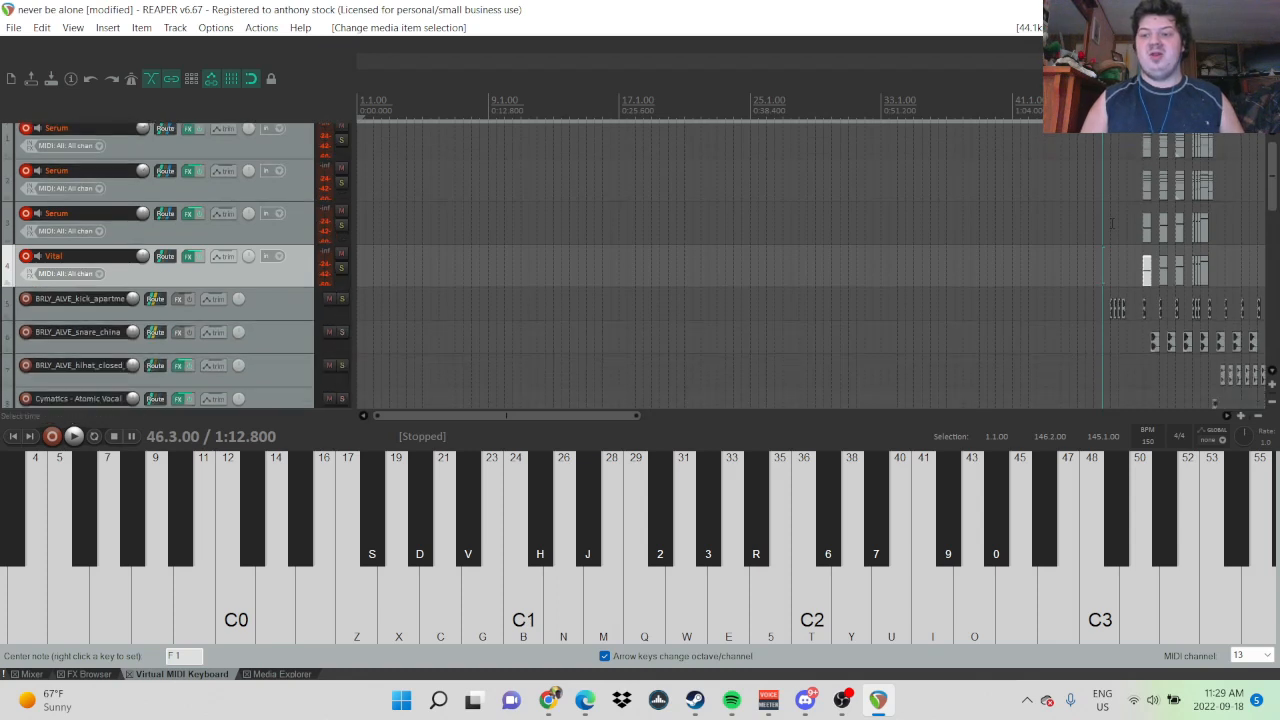
scroll(1111, 222, down, 1)
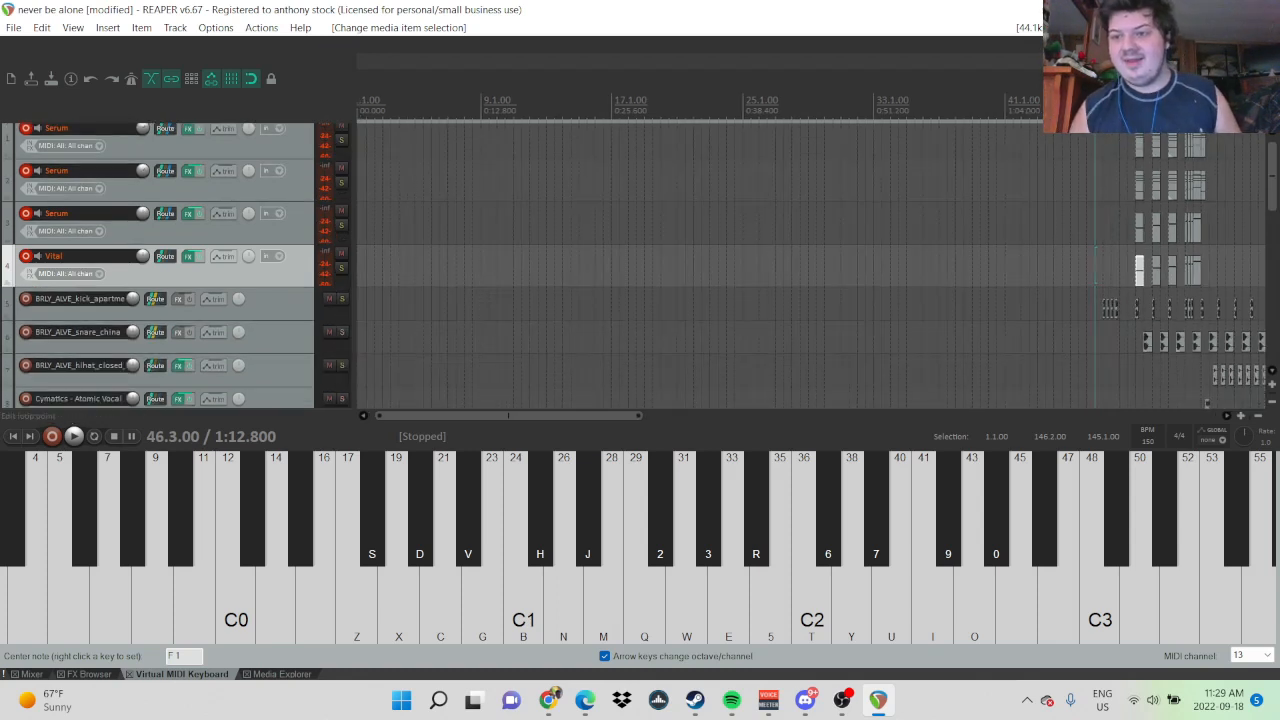
click(1103, 112)
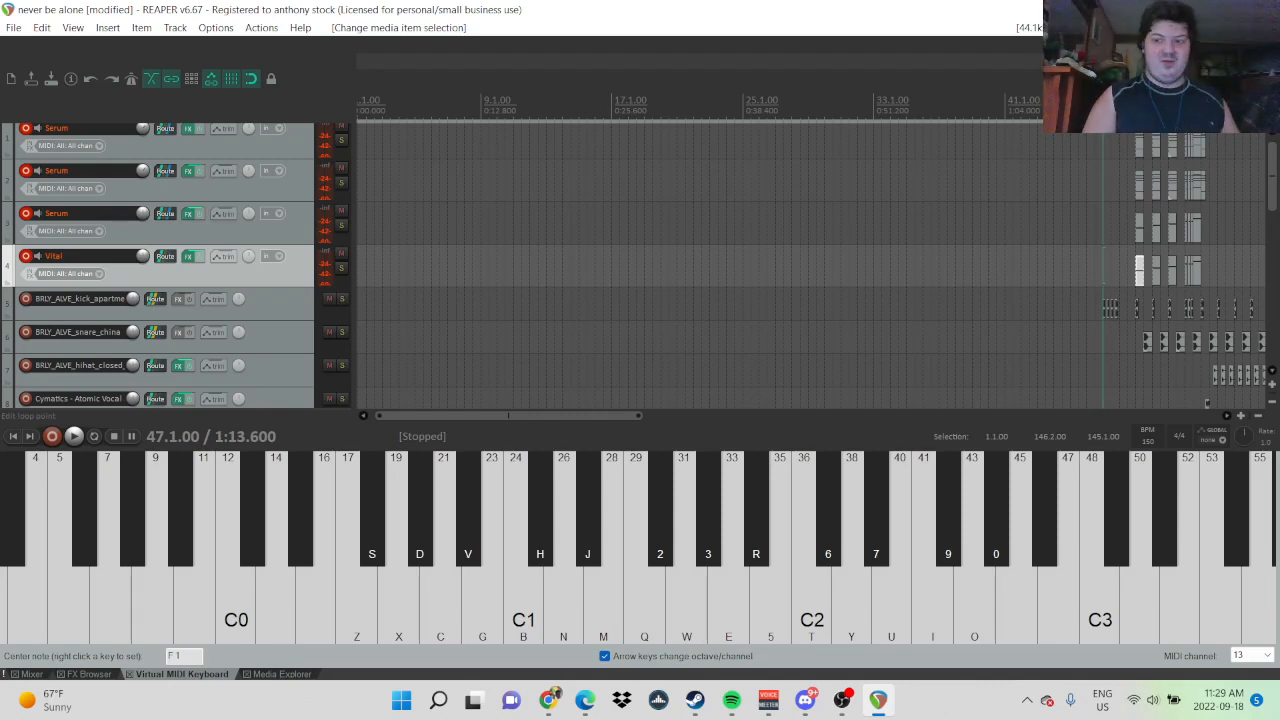
right_click(1102, 119)
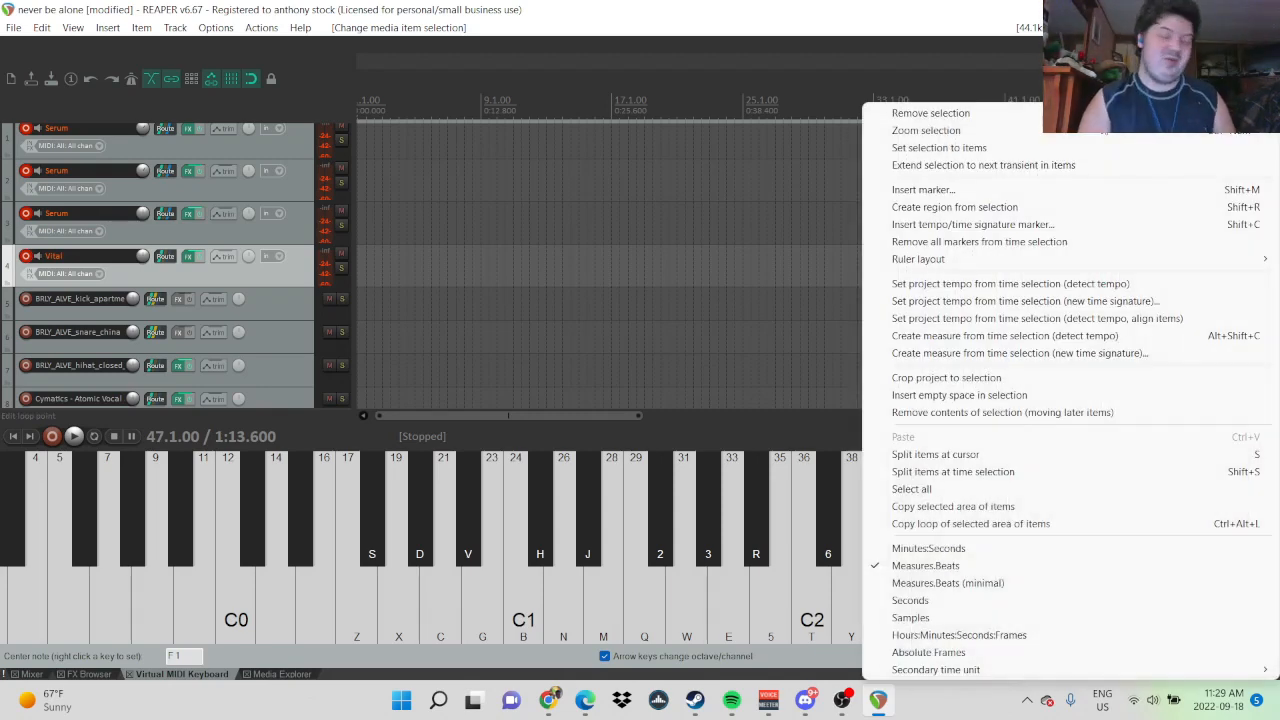
click(1001, 55)
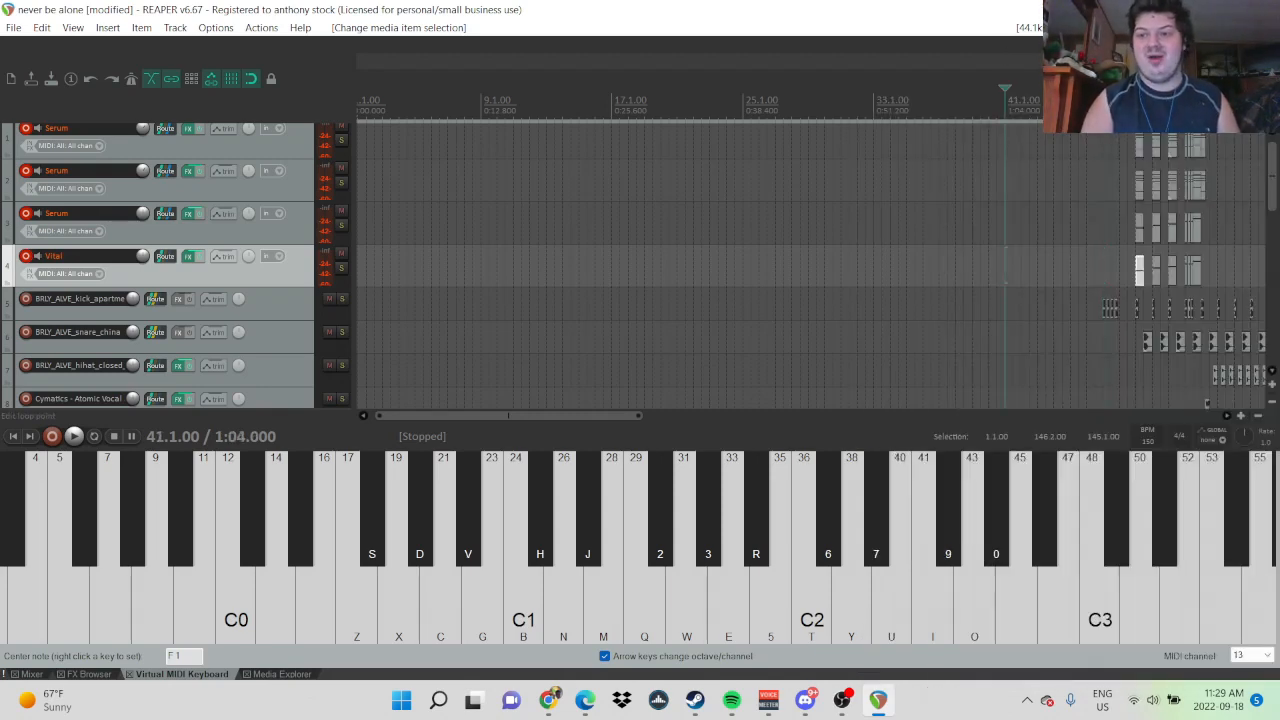
click(1095, 108)
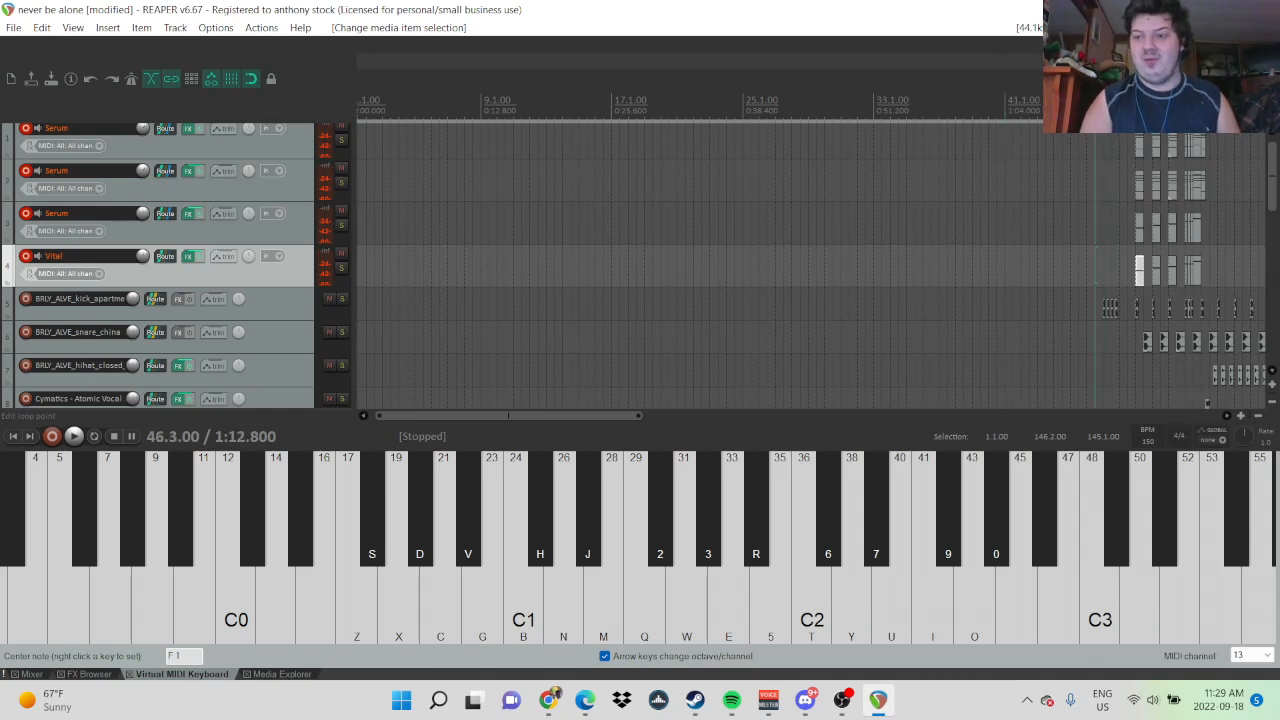
- Play the full drop from bar 47 with all tracks audible, following it along the timeline, and stop playback
click(1103, 108)
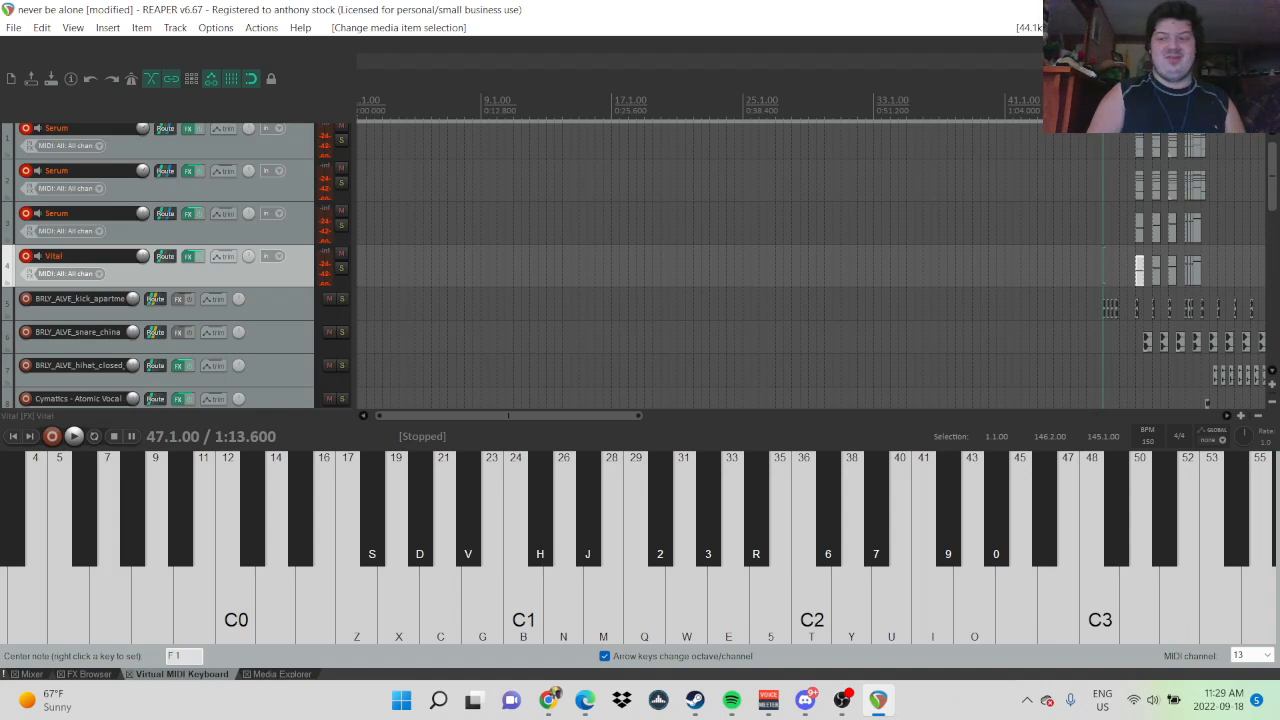
key(space)
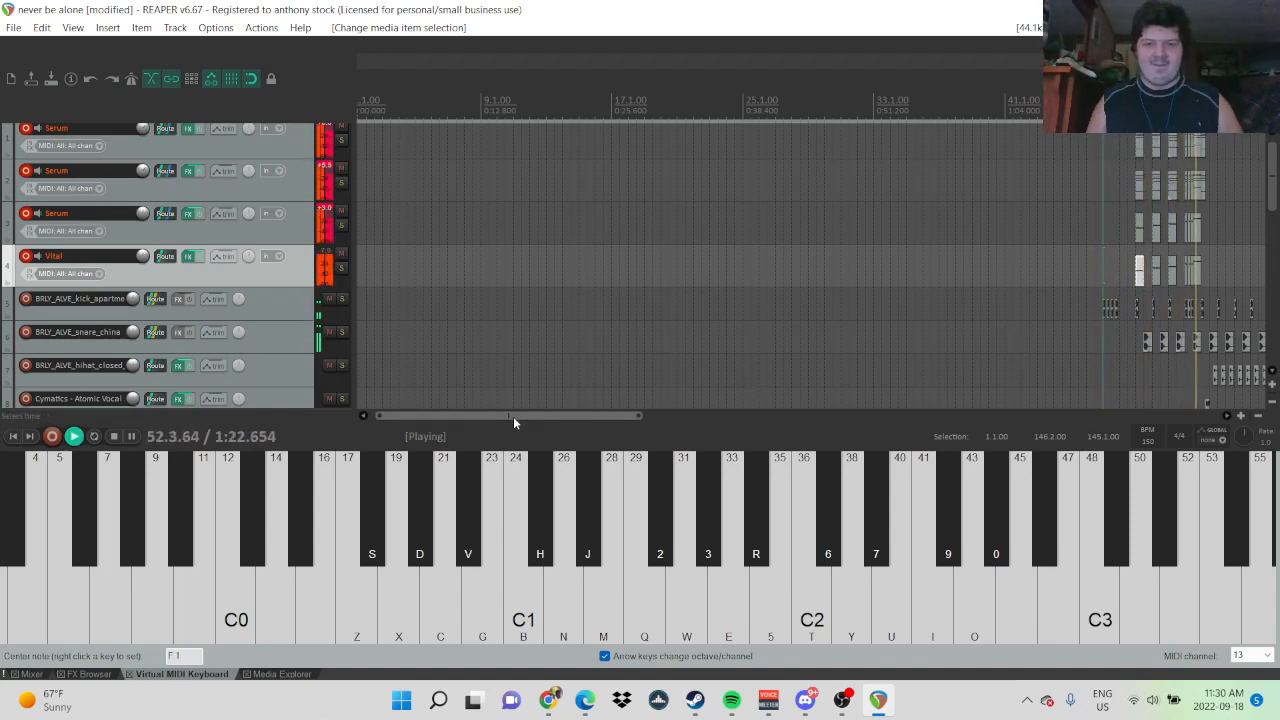
drag(513, 416, 683, 400)
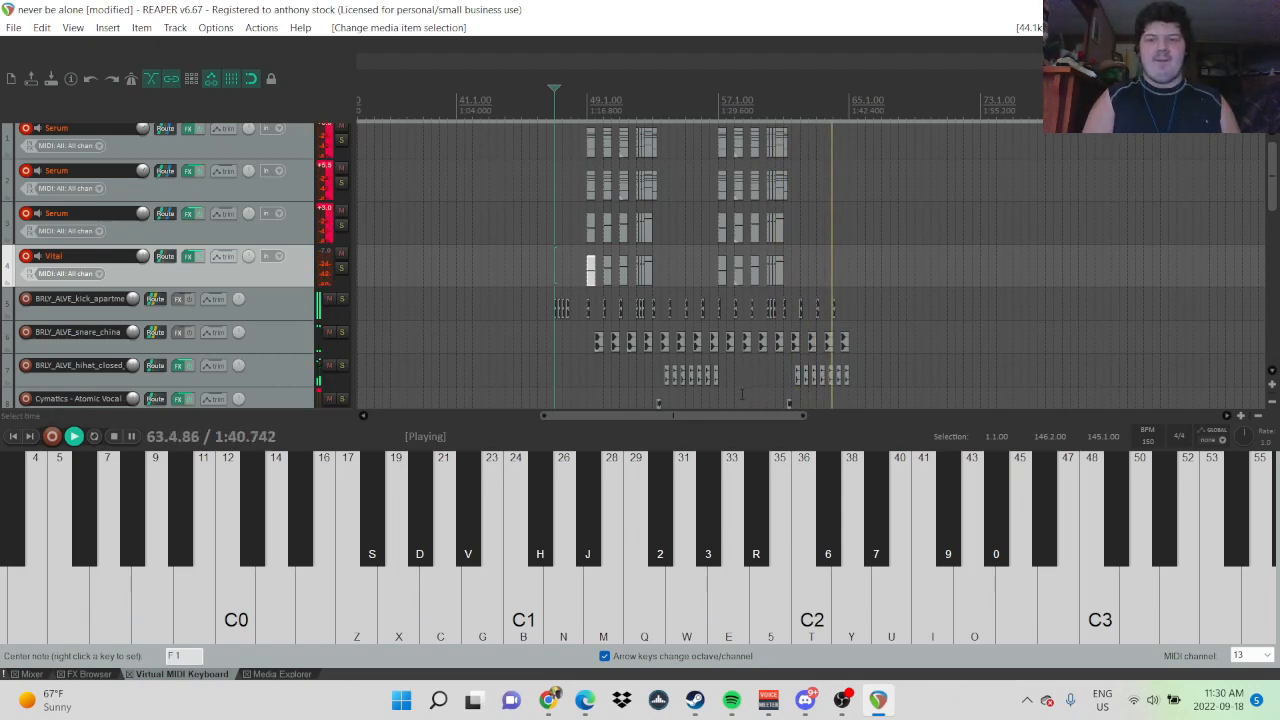
key(space)
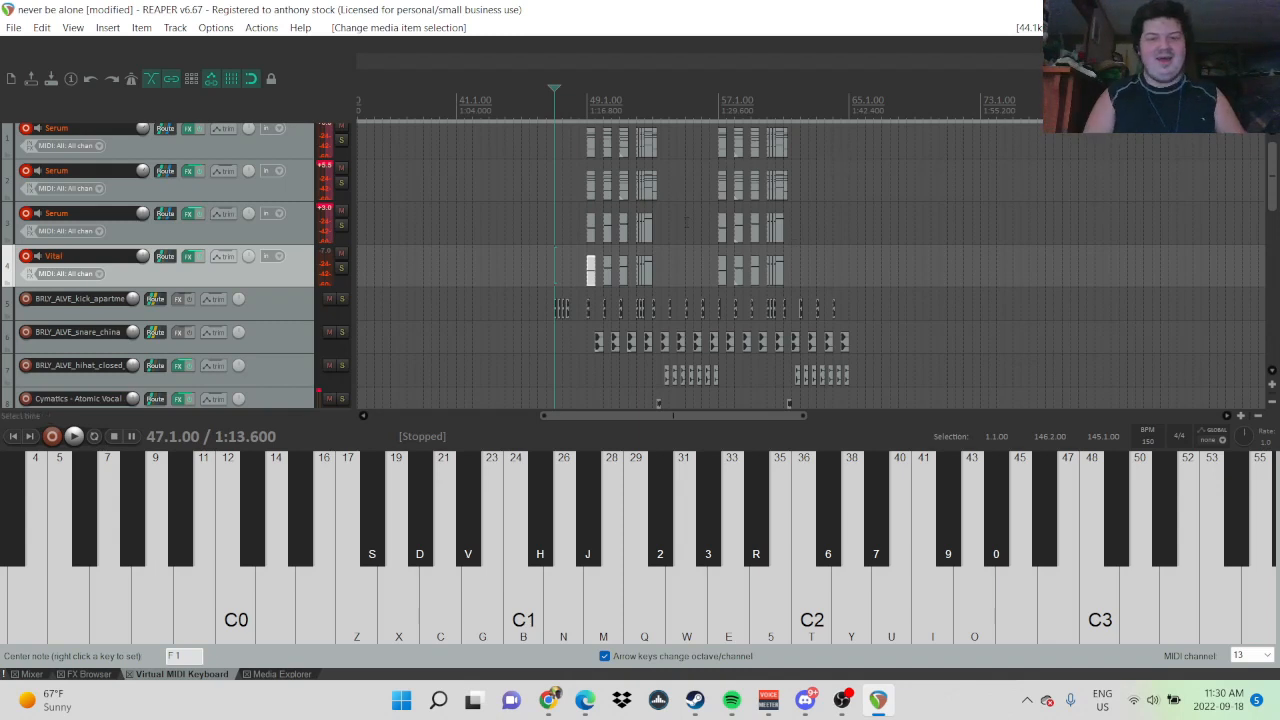
- Solo the Serum track 1 and play its clips from bar 49 with its FX chain open
click(298, 145)
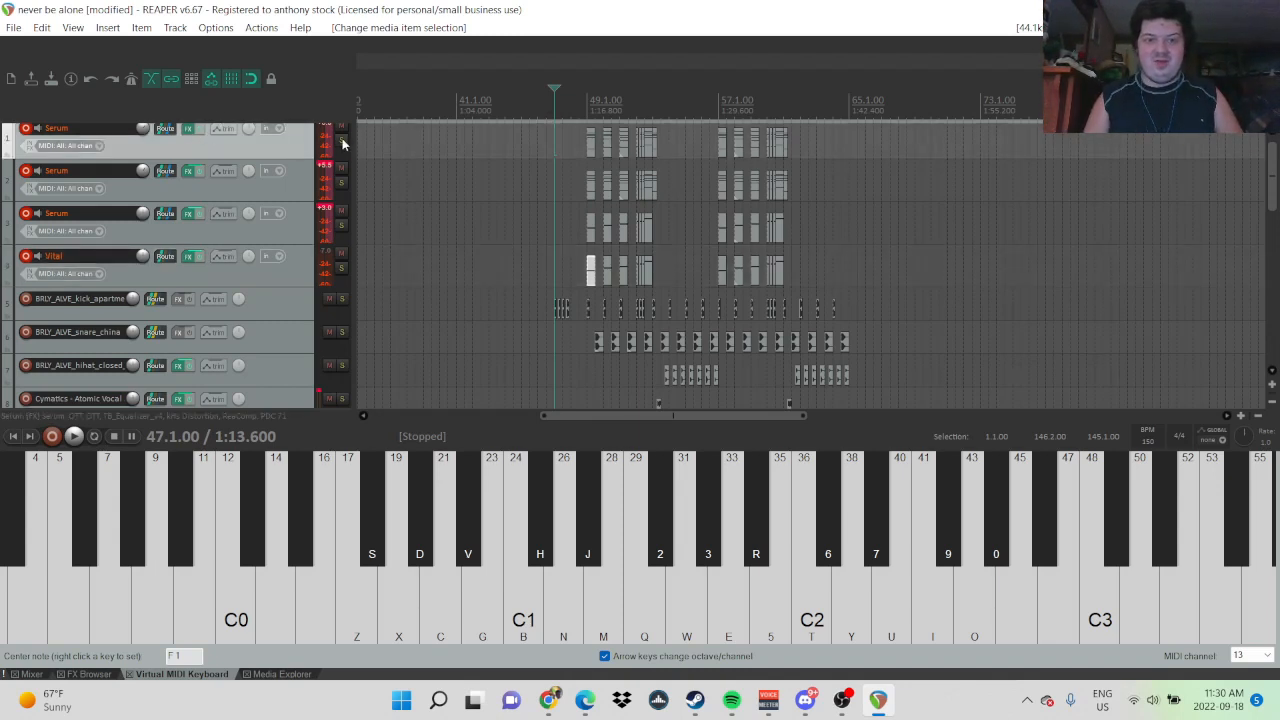
click(341, 139)
click(586, 108)
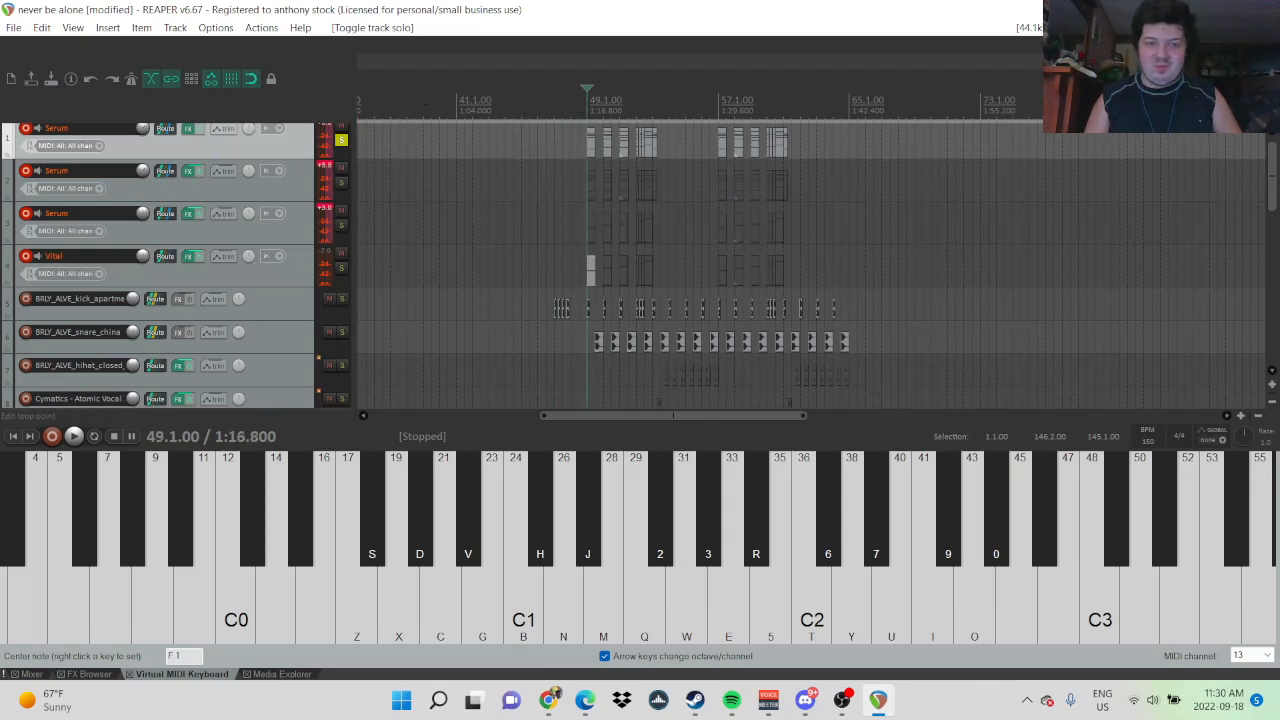
click(188, 129)
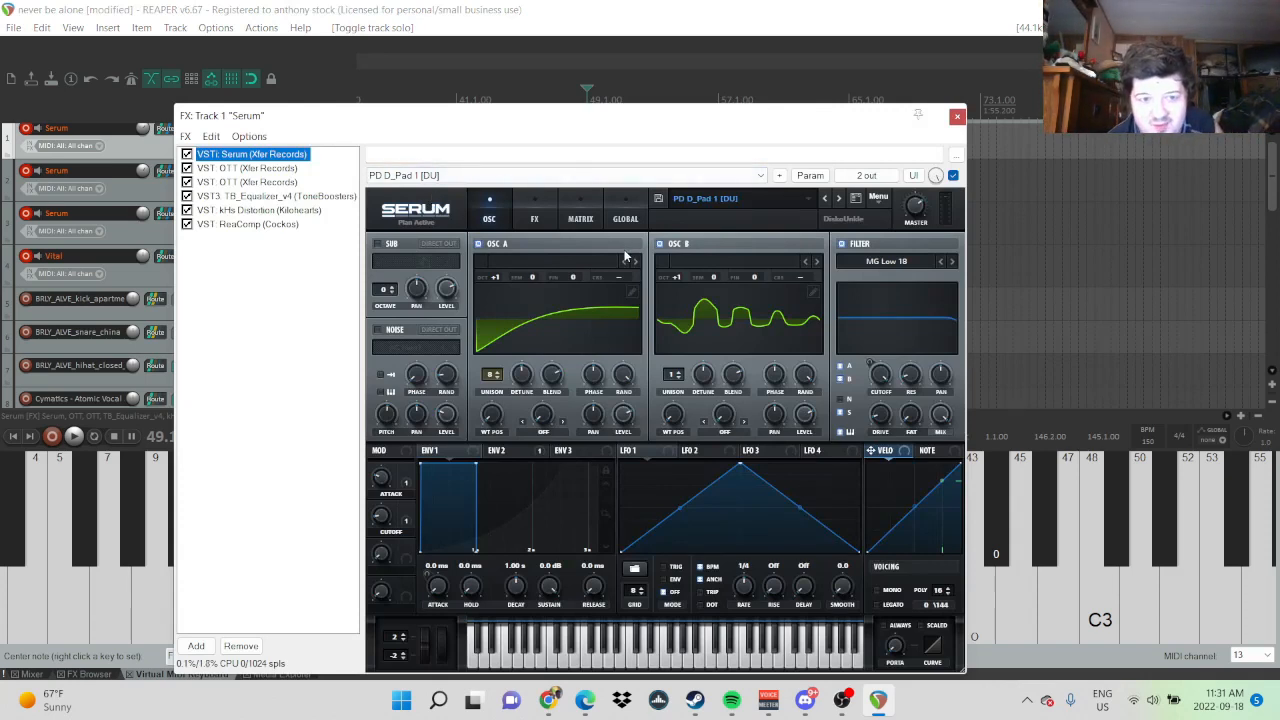
key(space)
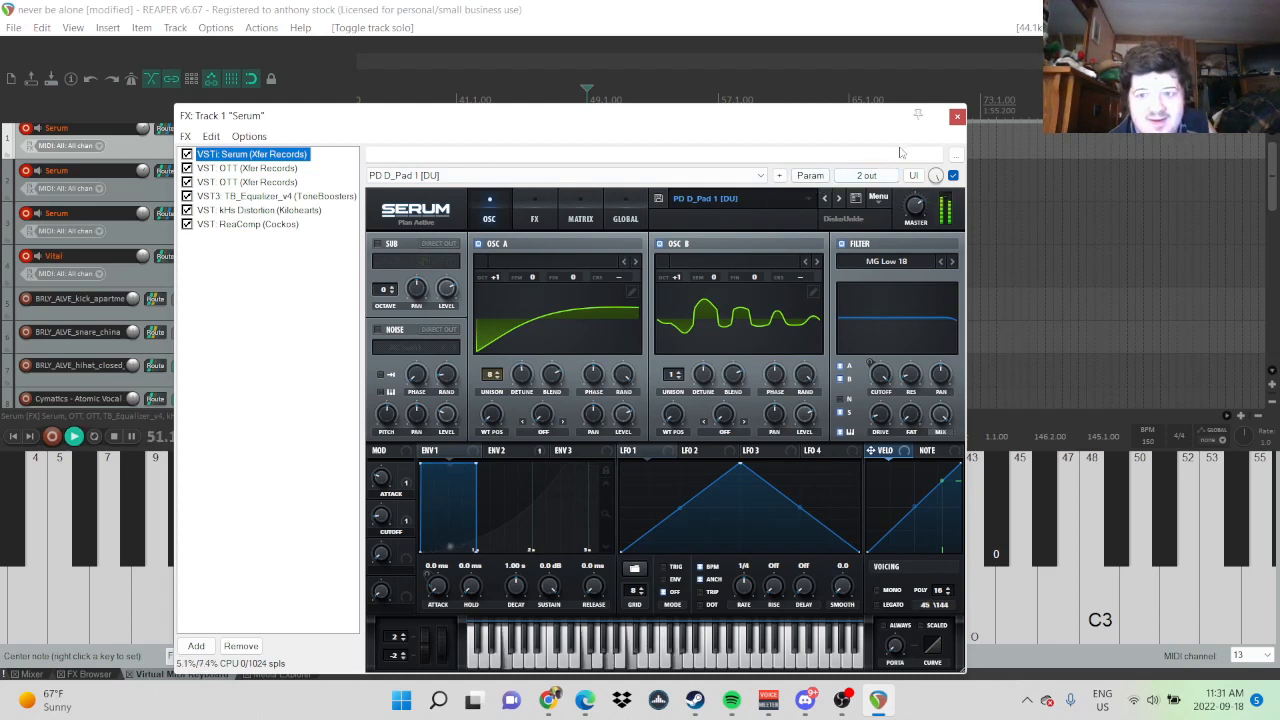
- Close track 1's FX chain, stop playback and unsolo the track
click(958, 117)
key(space)
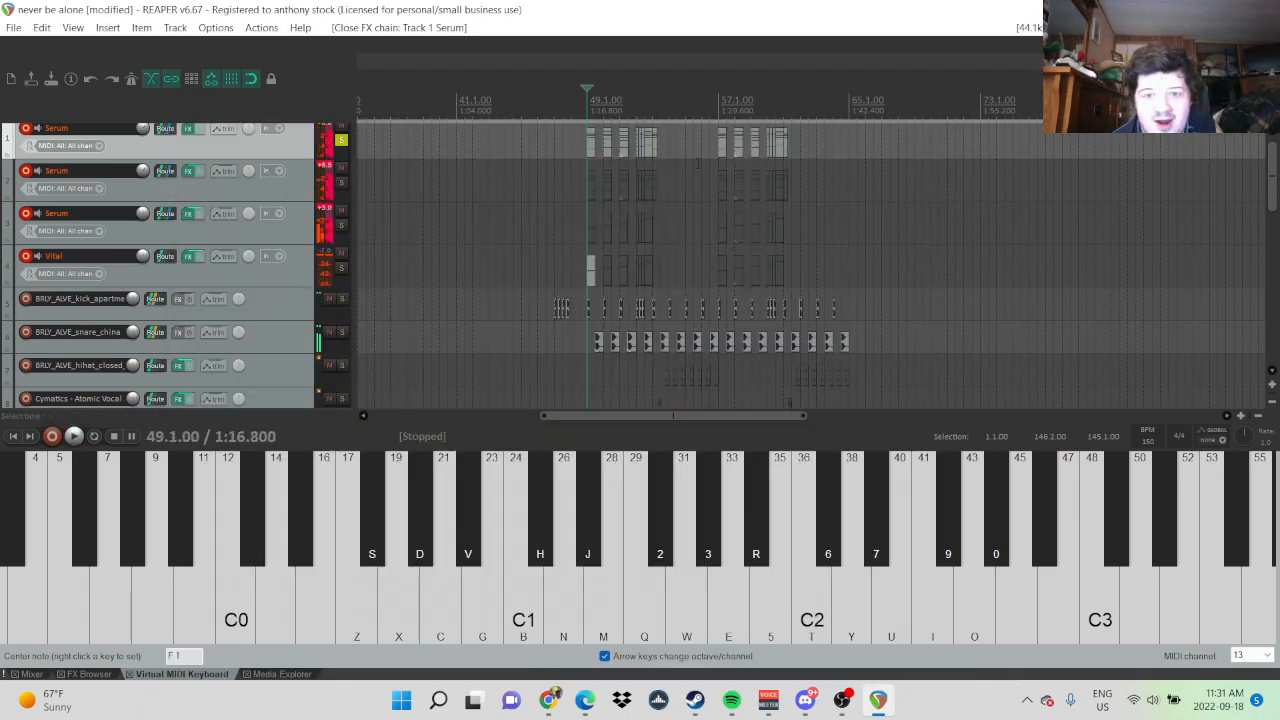
click(341, 140)
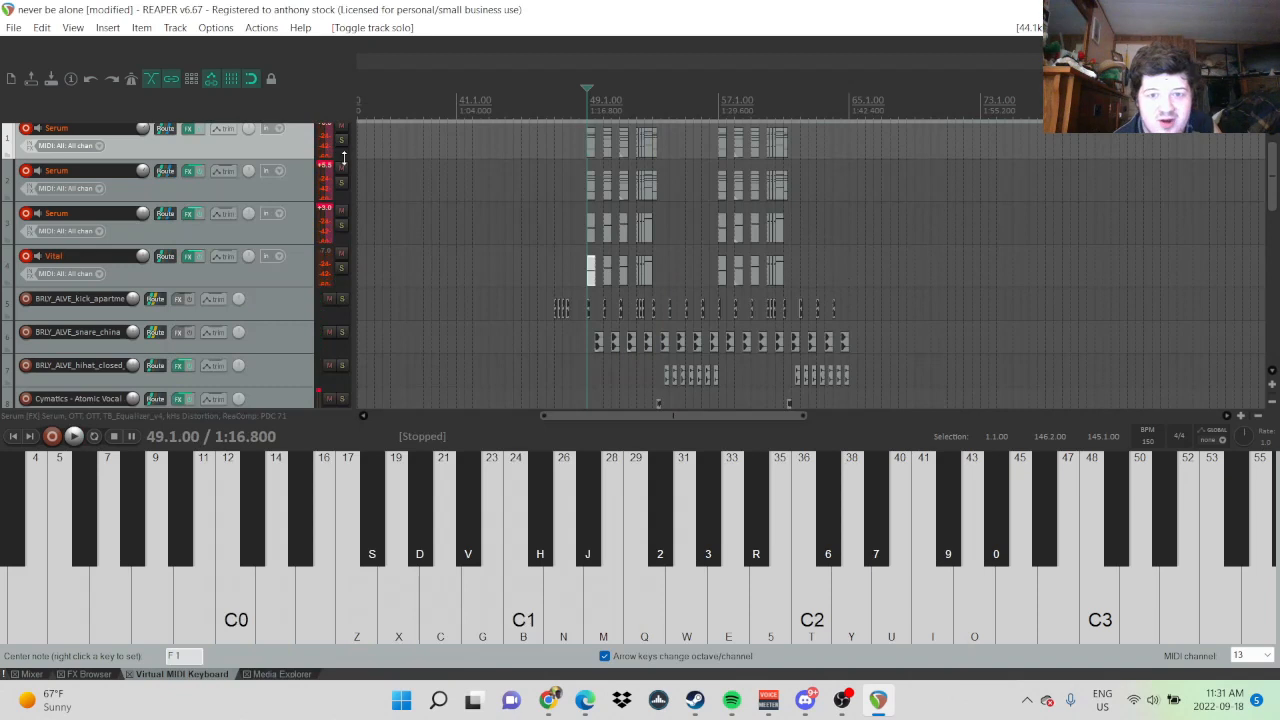
- Solo the Serum track 2 and play its clips from bar 49
click(280, 197)
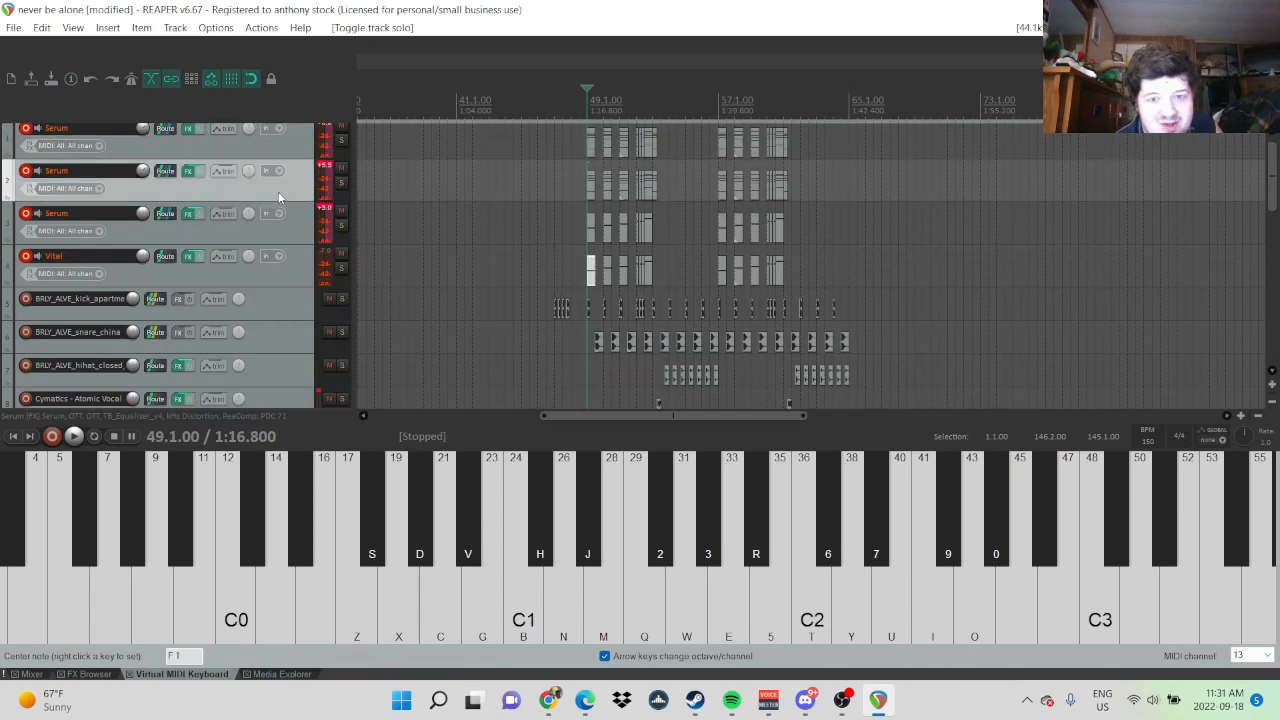
click(341, 183)
key(space)
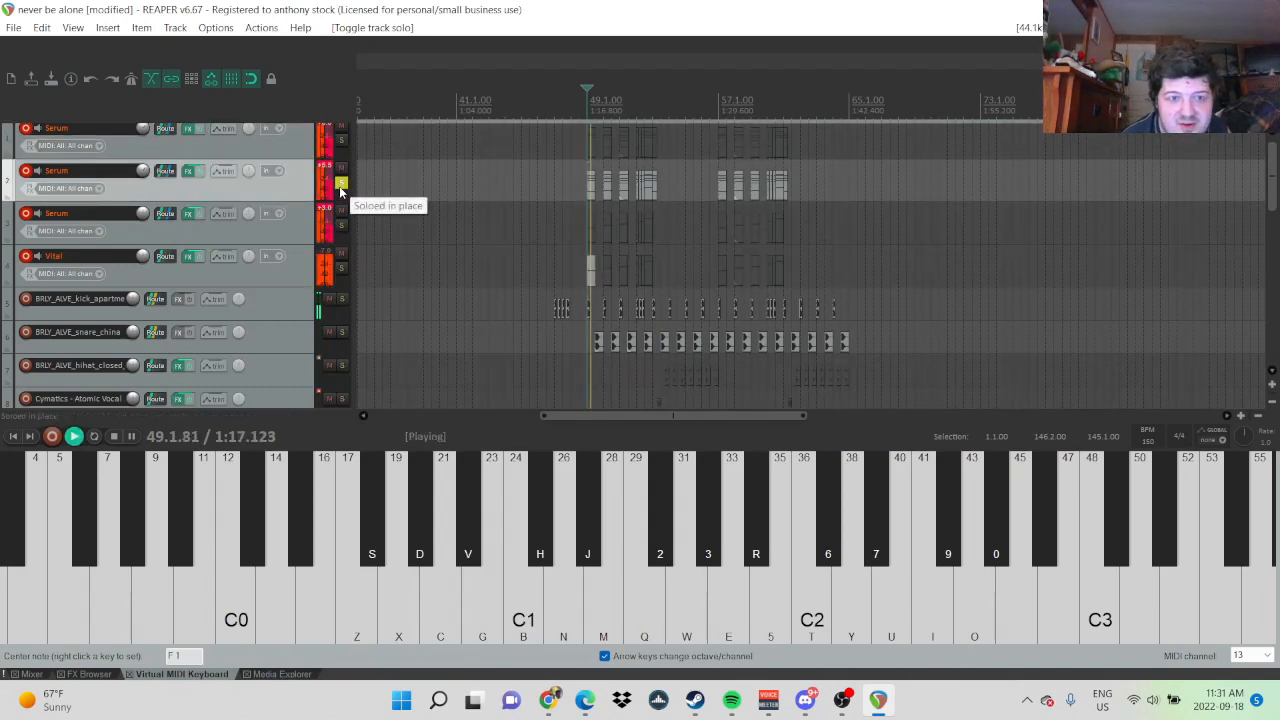
- View the Serum patch in track 2's FX chain, close the chain and unsolo the track
click(201, 176)
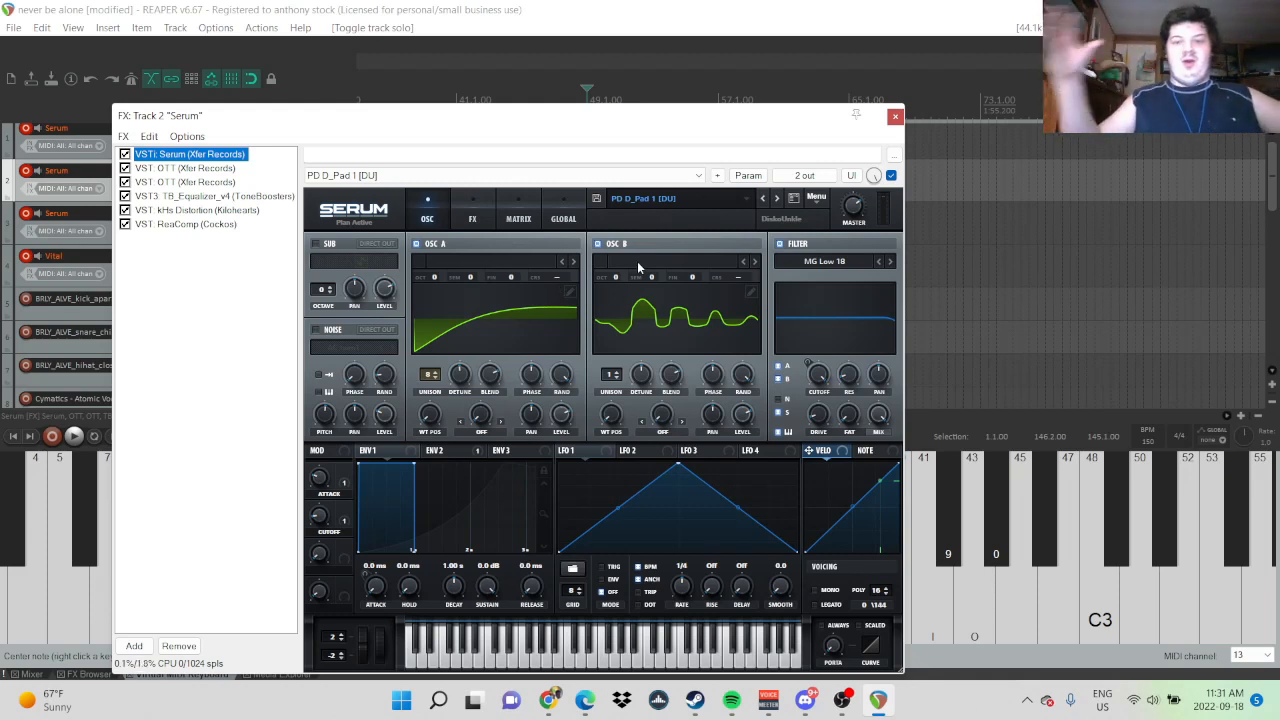
click(895, 116)
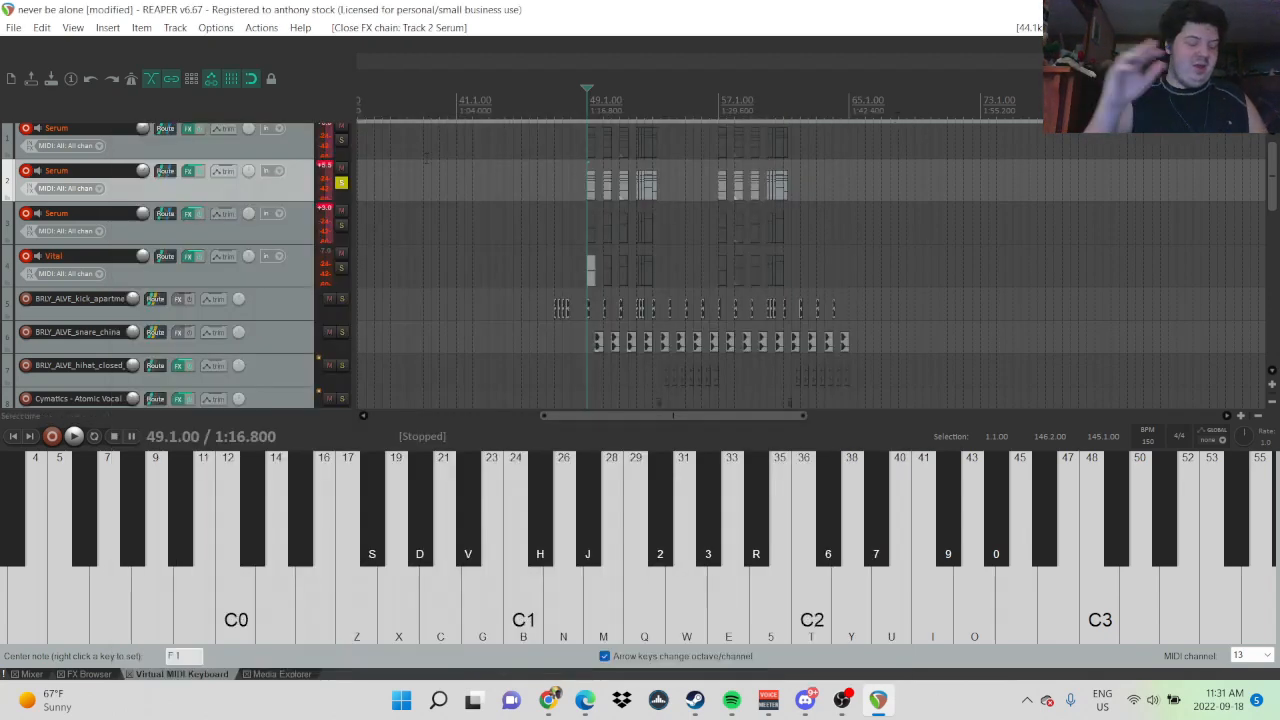
click(340, 184)
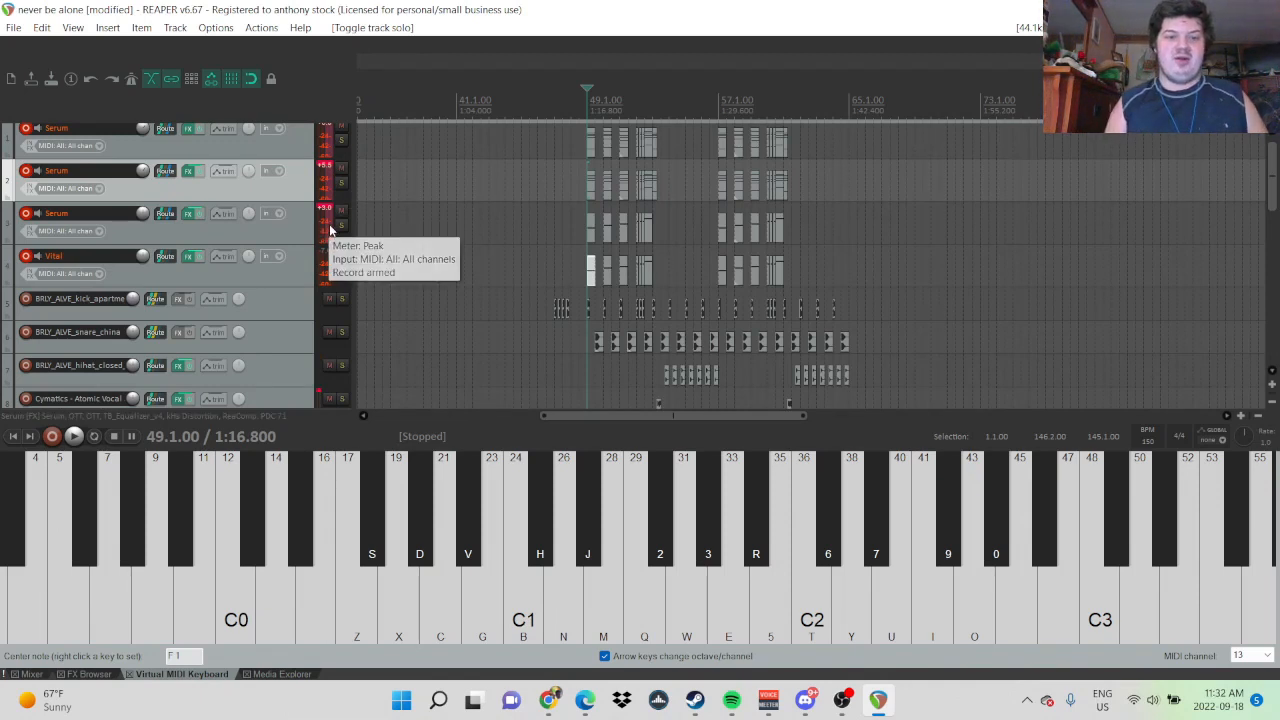
- Solo the Serum track 3, play its clips from bar 49, view its FX chain, then close the chain and unsolo the track
click(341, 225)
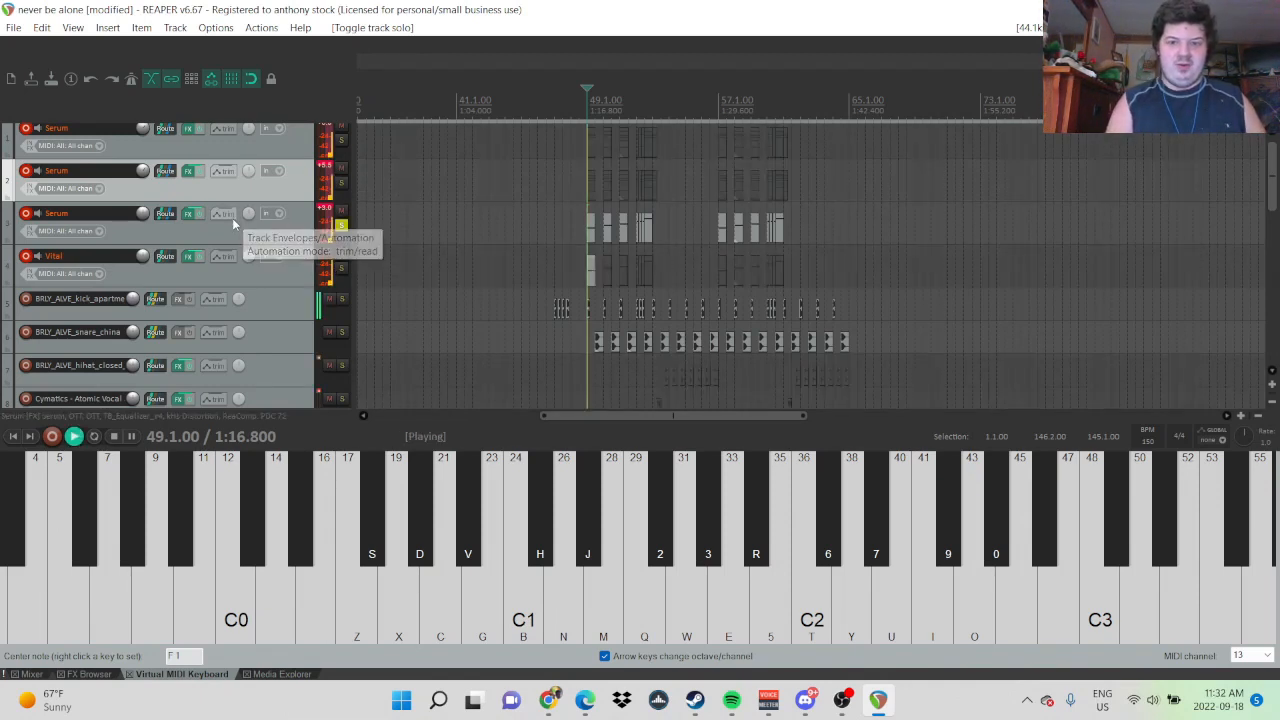
key(space)
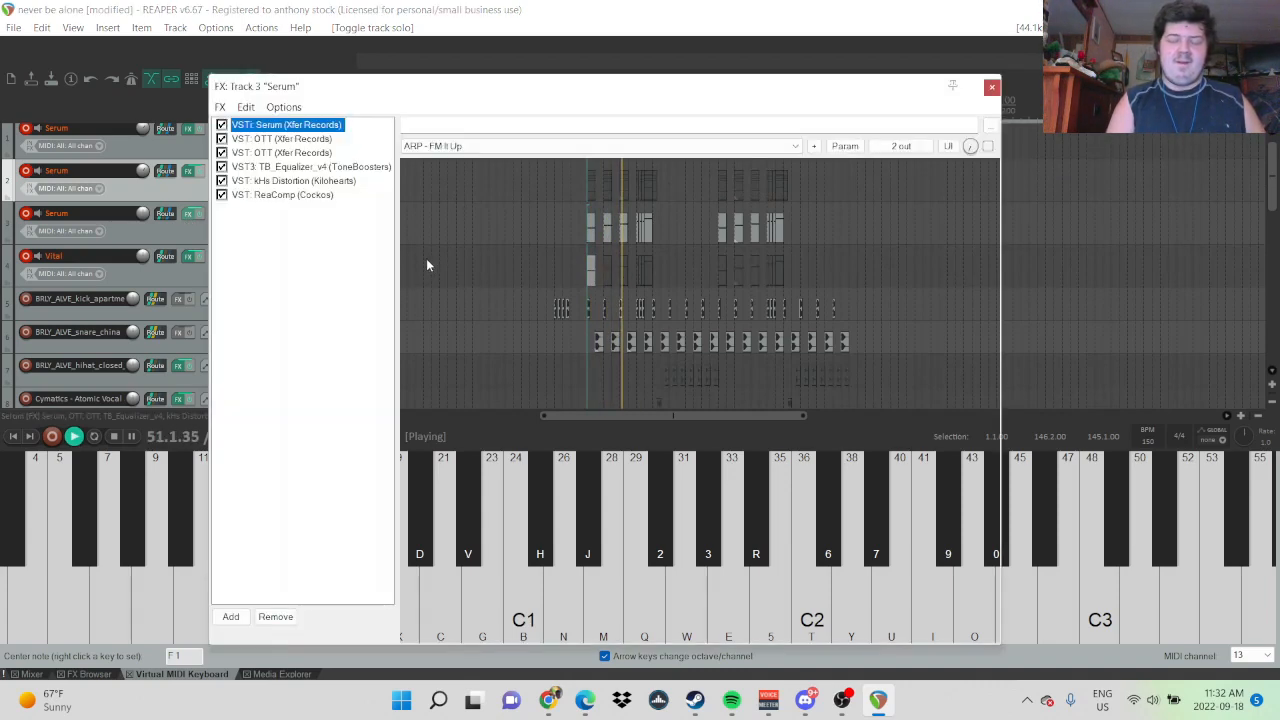
key(space)
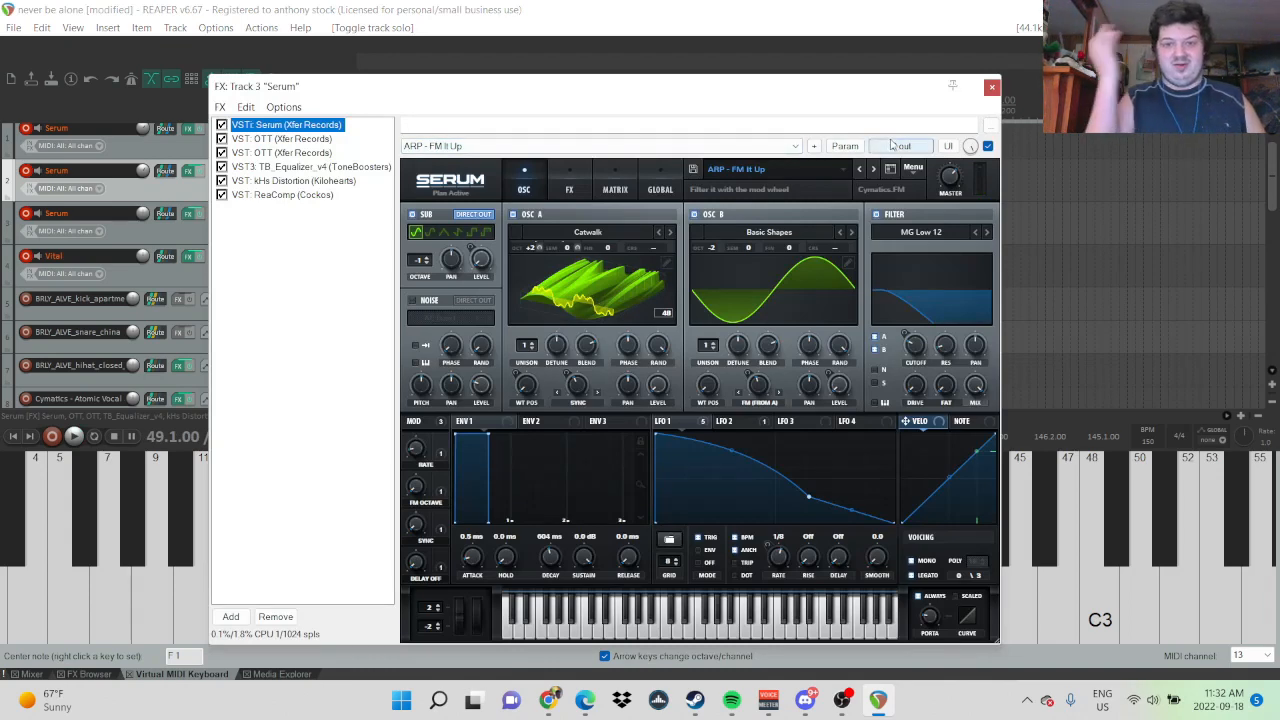
click(991, 87)
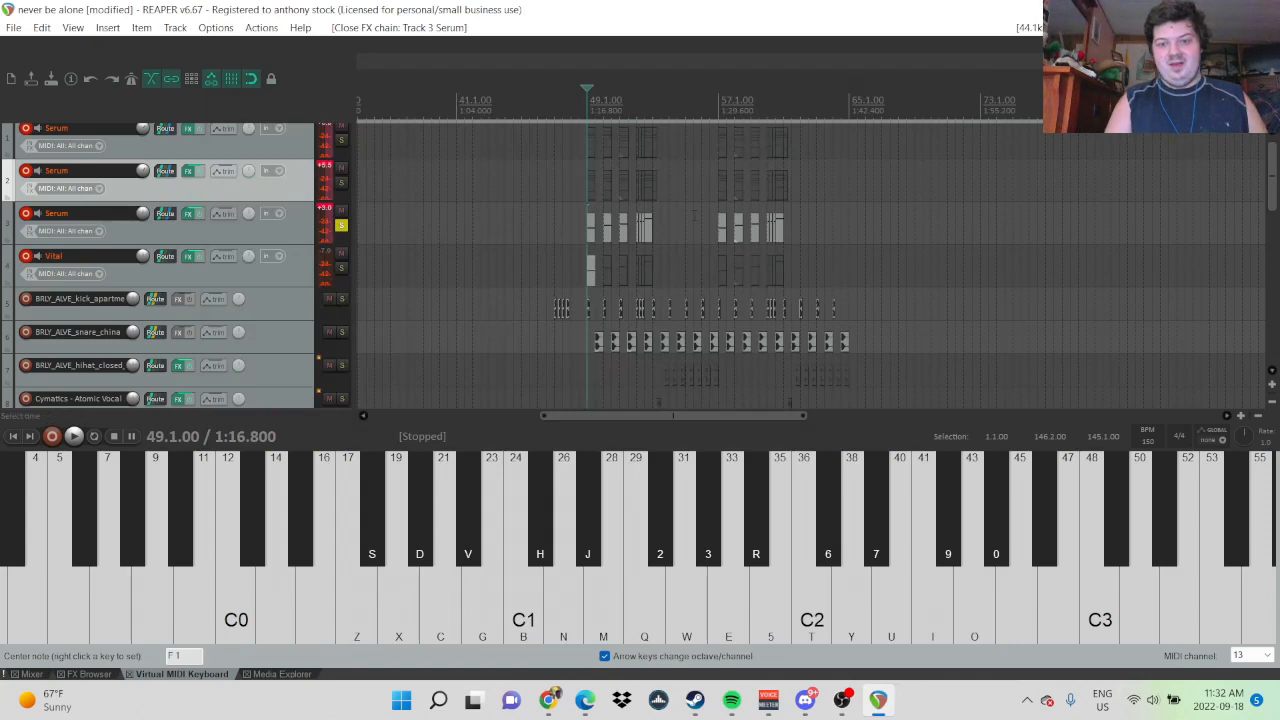
click(341, 225)
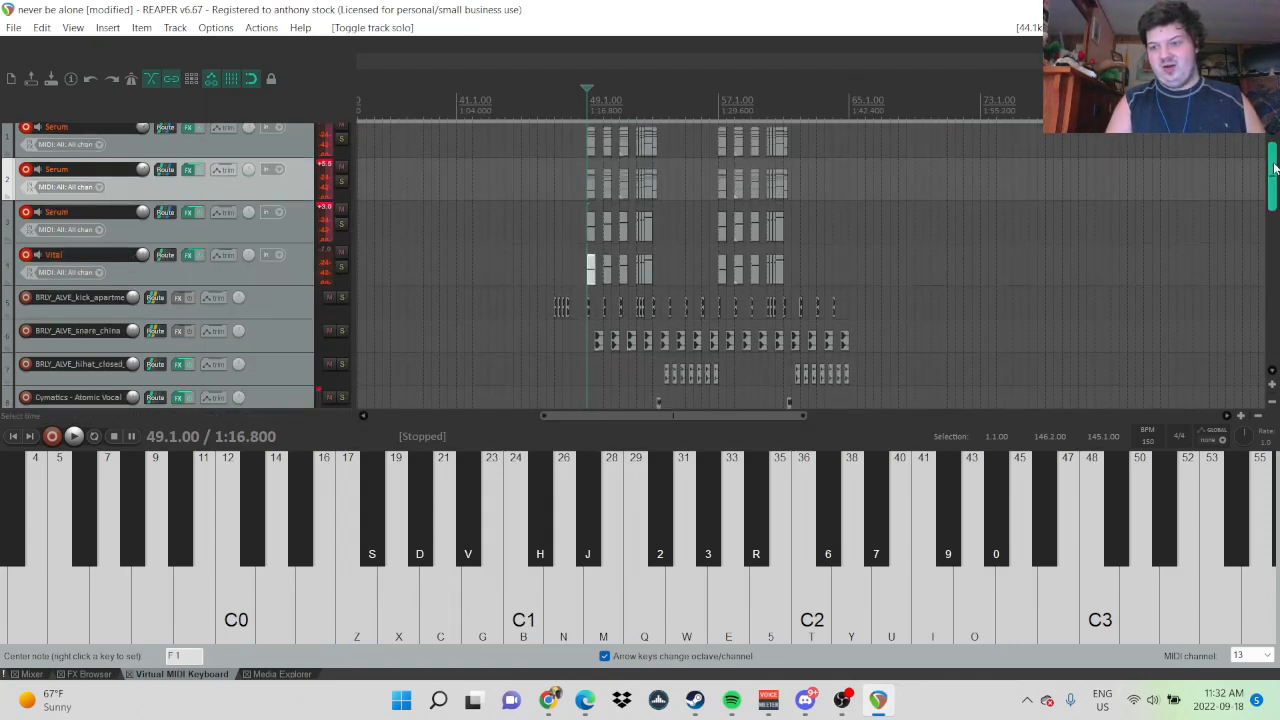
- Play the section from bar 53 with all tracks audible, where the clips of Serum tracks 9 and 10 start
scroll(700, 265, down, 5)
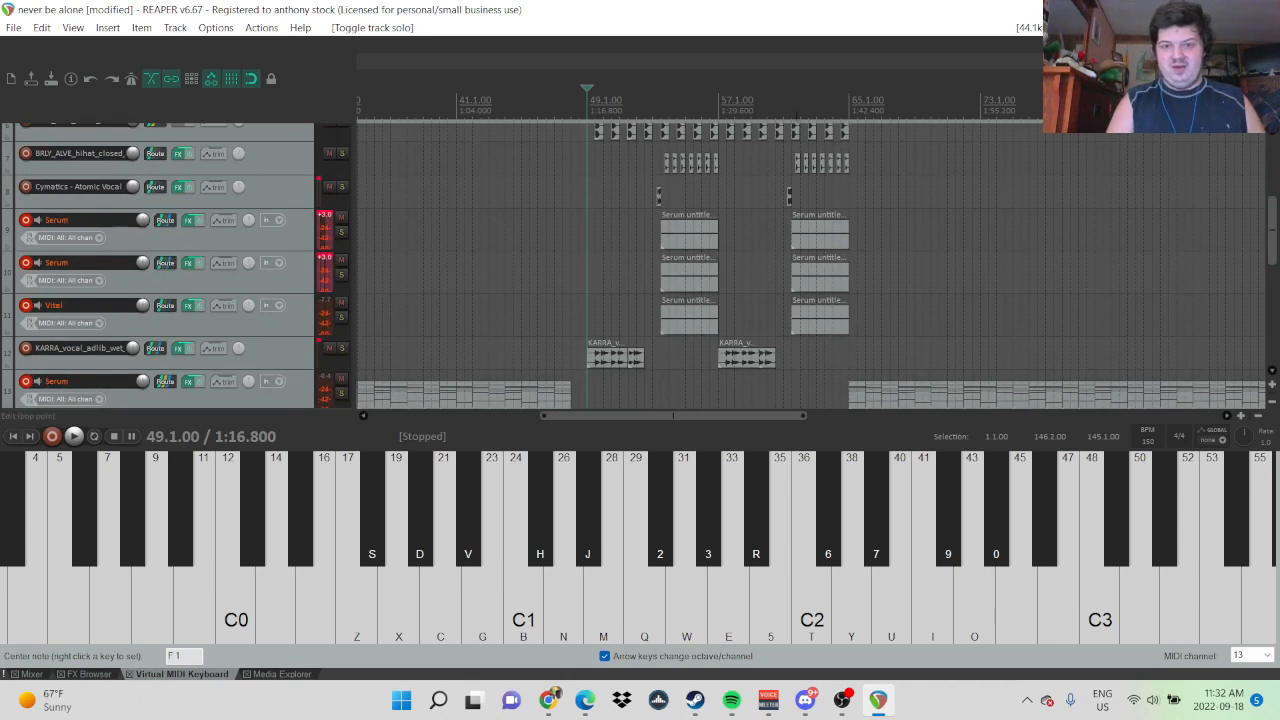
click(653, 112)
key(space)
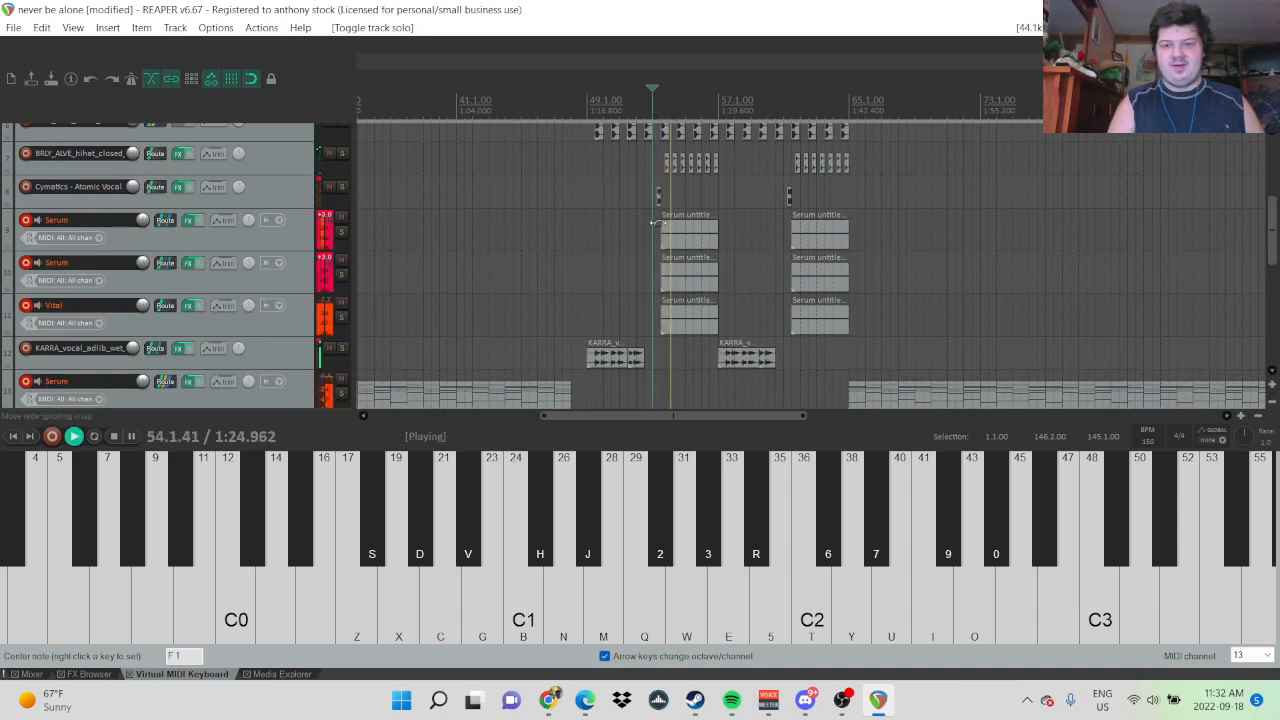
key(space)
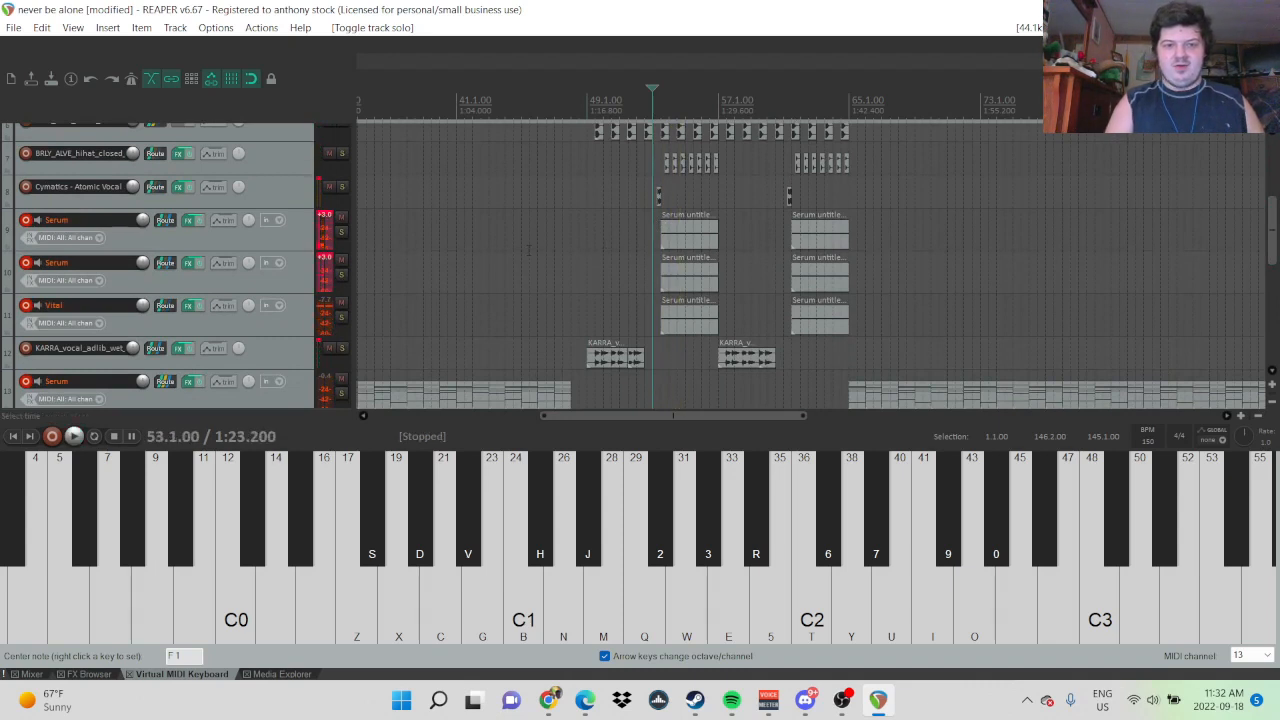
- Solo the Serum track 9 and play its clip from 53.3
click(341, 232)
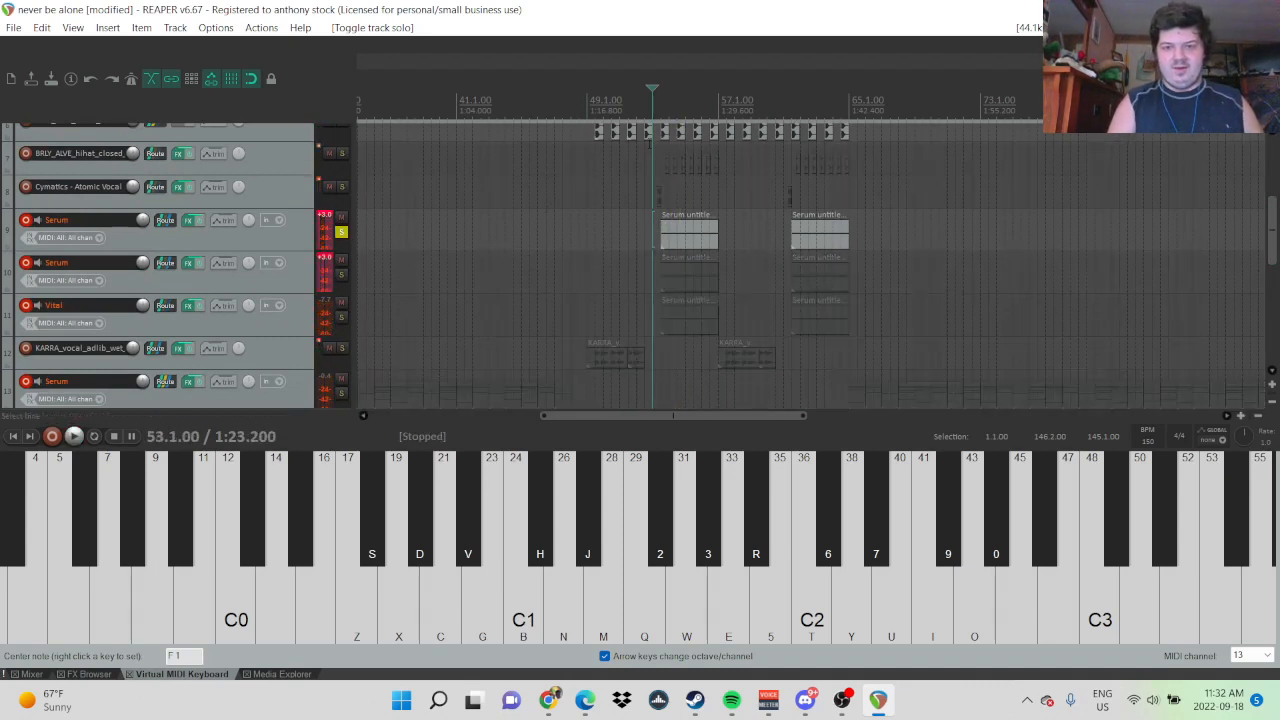
key(space)
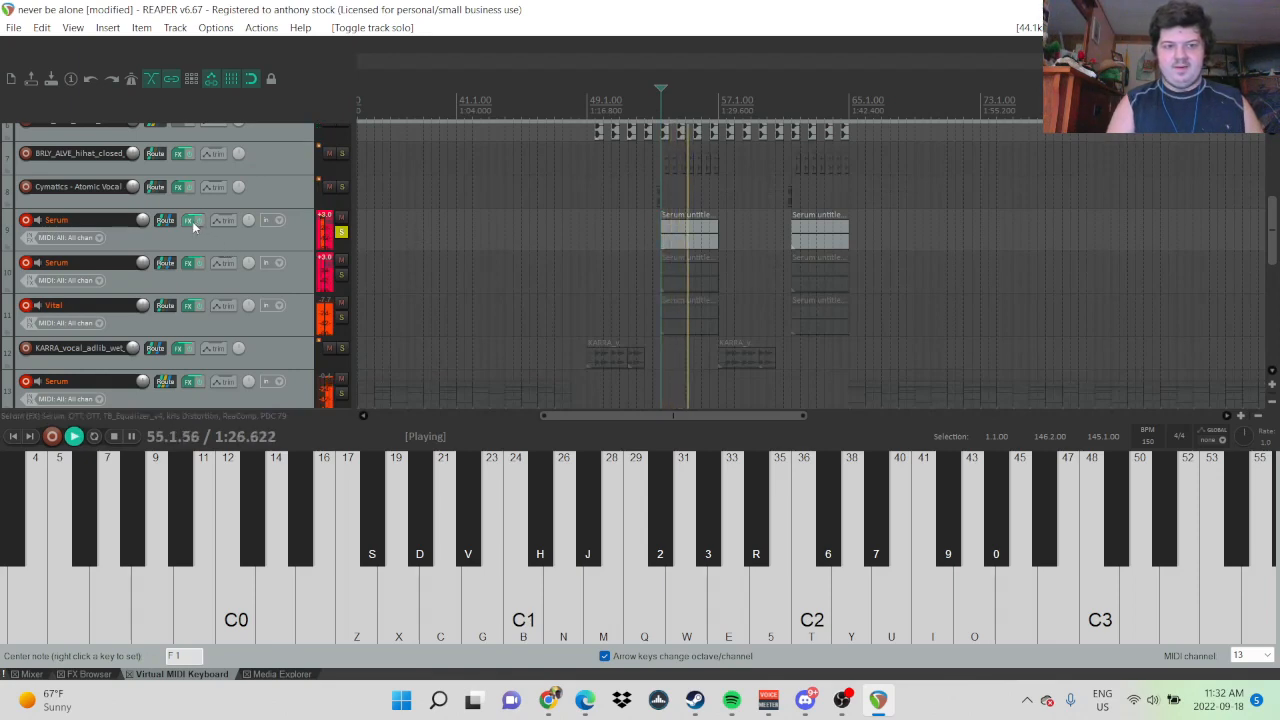
key(space)
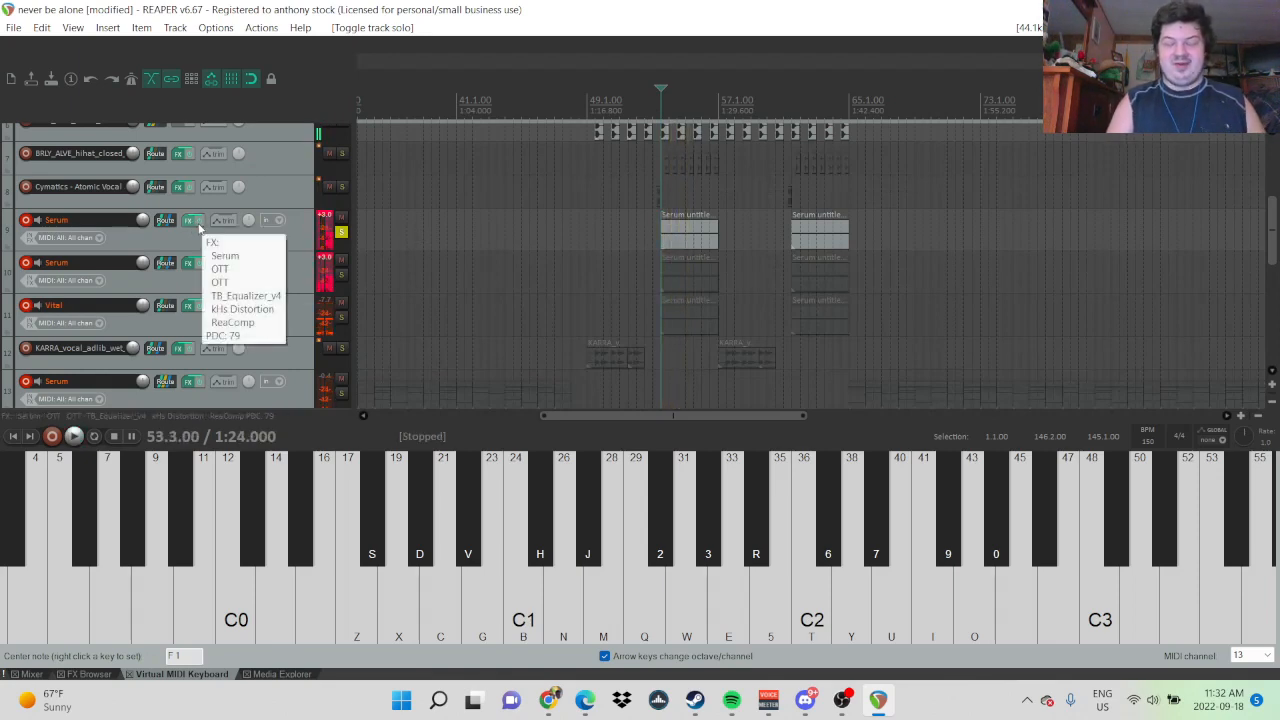
- Examine the oscillators and effects of track 9's Serum patch, close its FX chain and unsolo the track
click(189, 221)
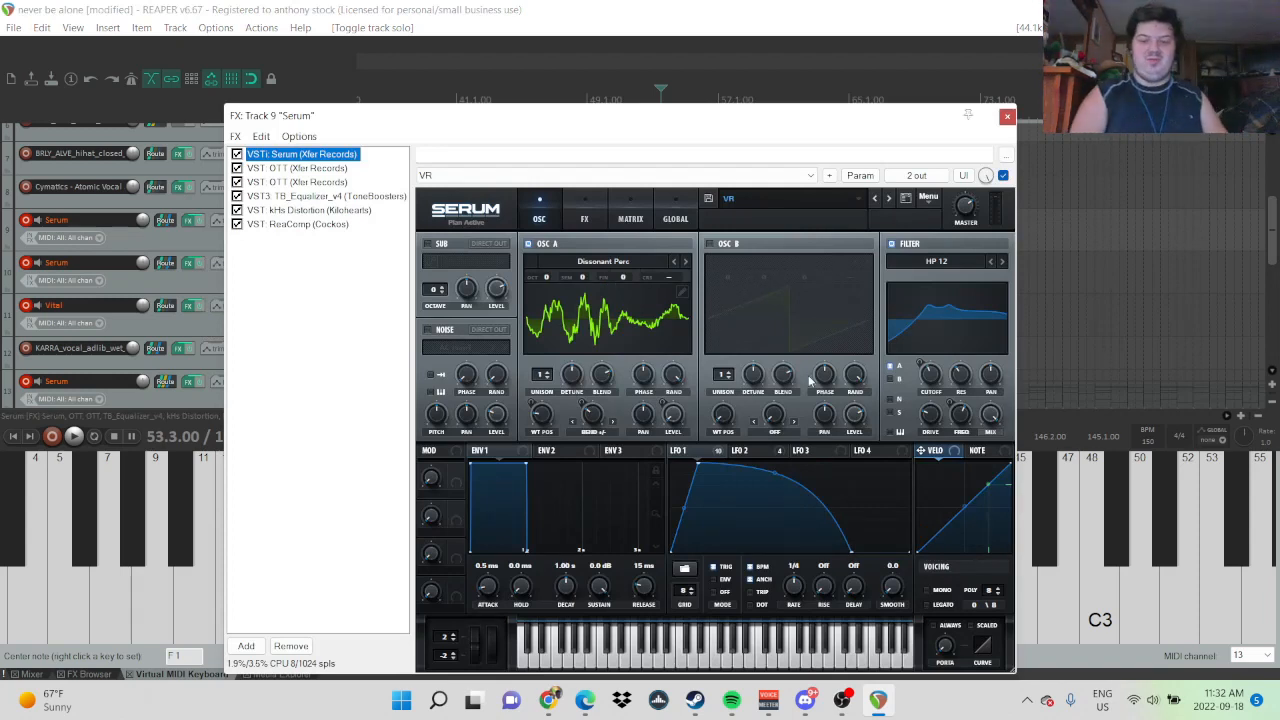
click(585, 213)
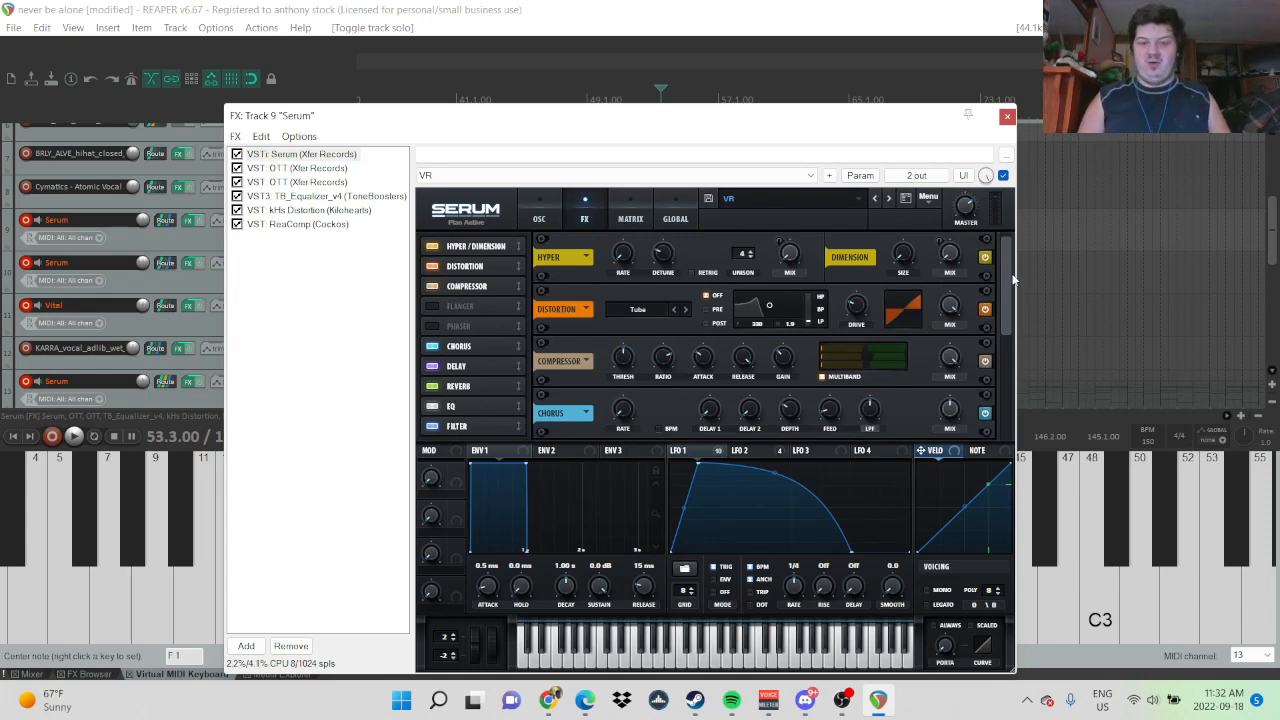
drag(1008, 282, 985, 267)
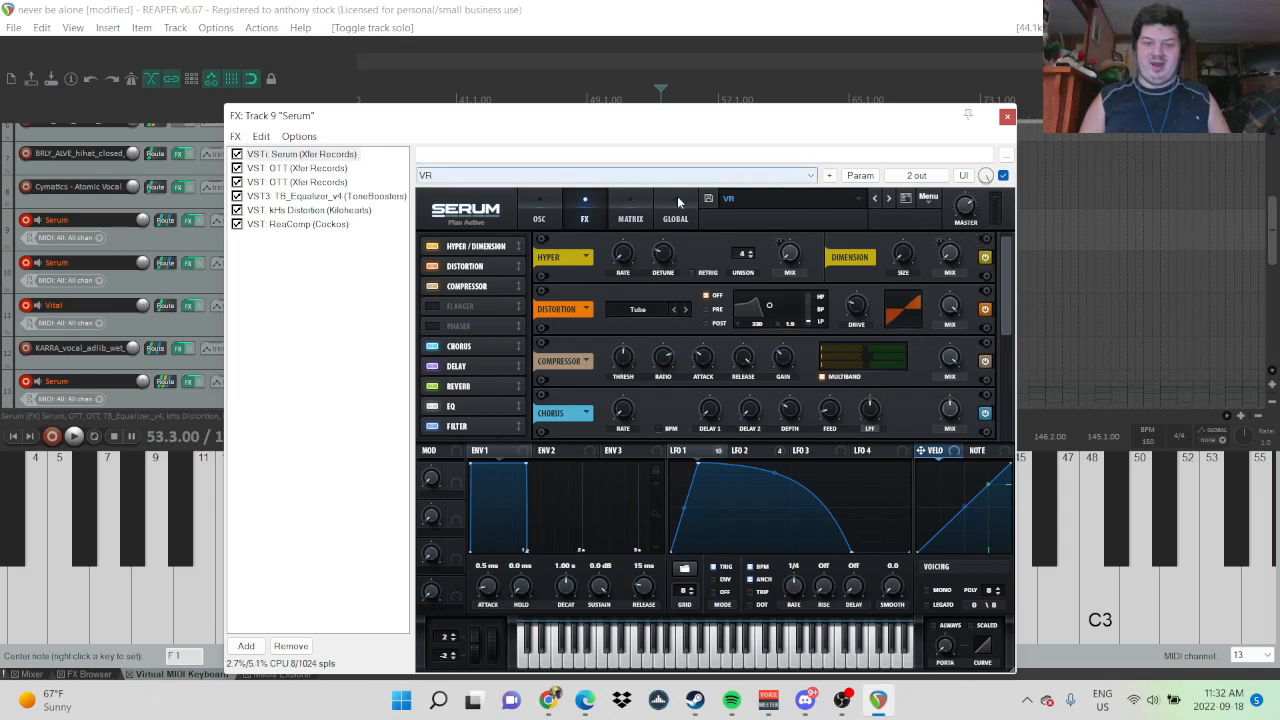
click(539, 216)
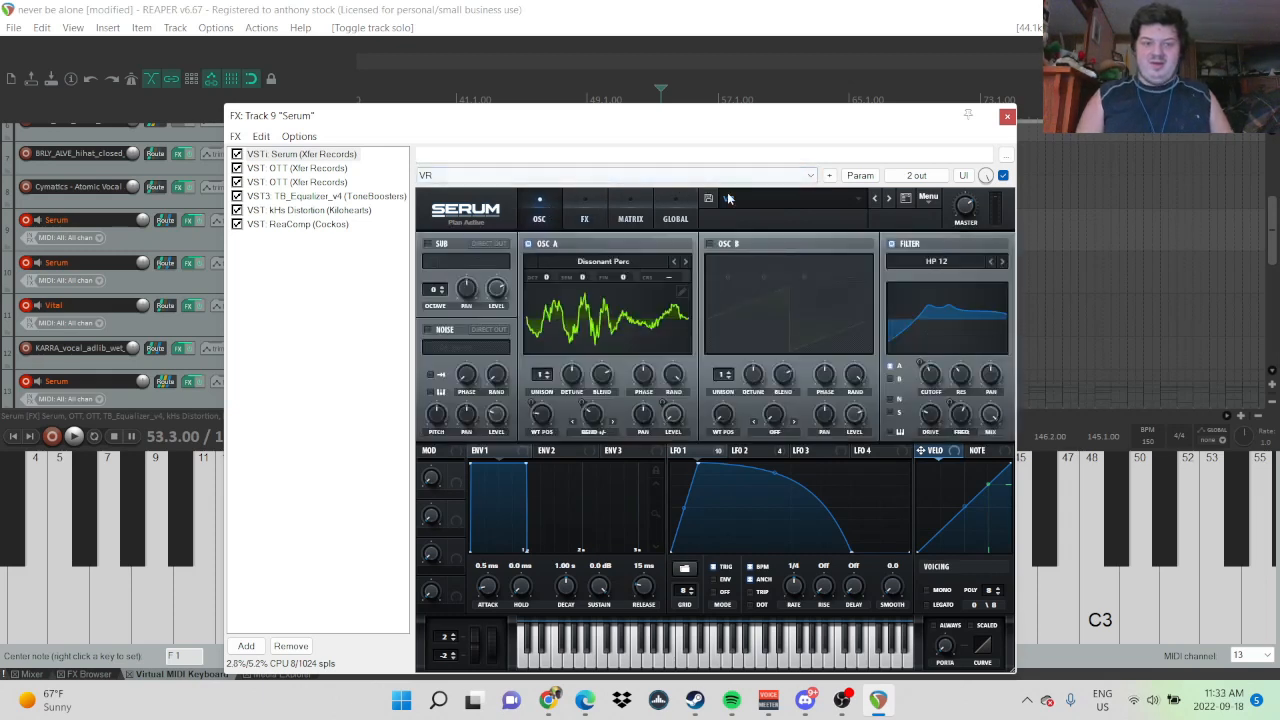
click(1007, 116)
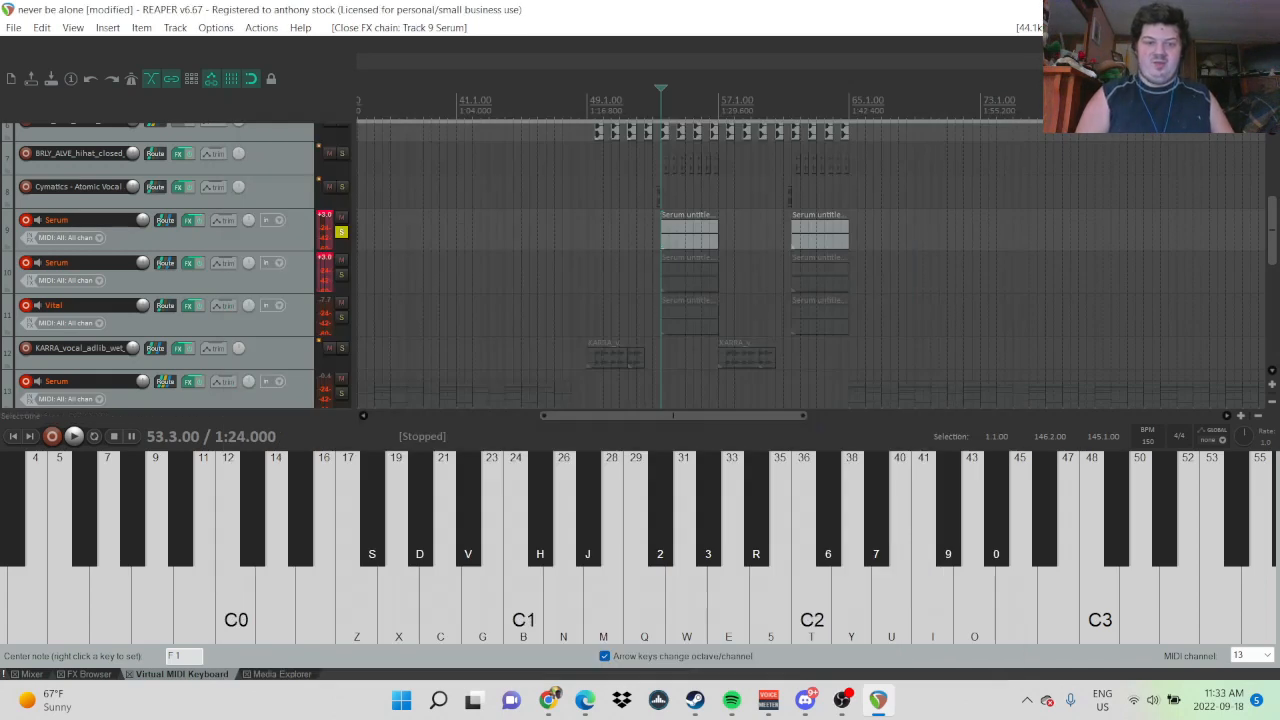
click(341, 232)
- Solo the Serum track 10 and play its clip from 53.3, replaying it with its FX chain open
click(341, 274)
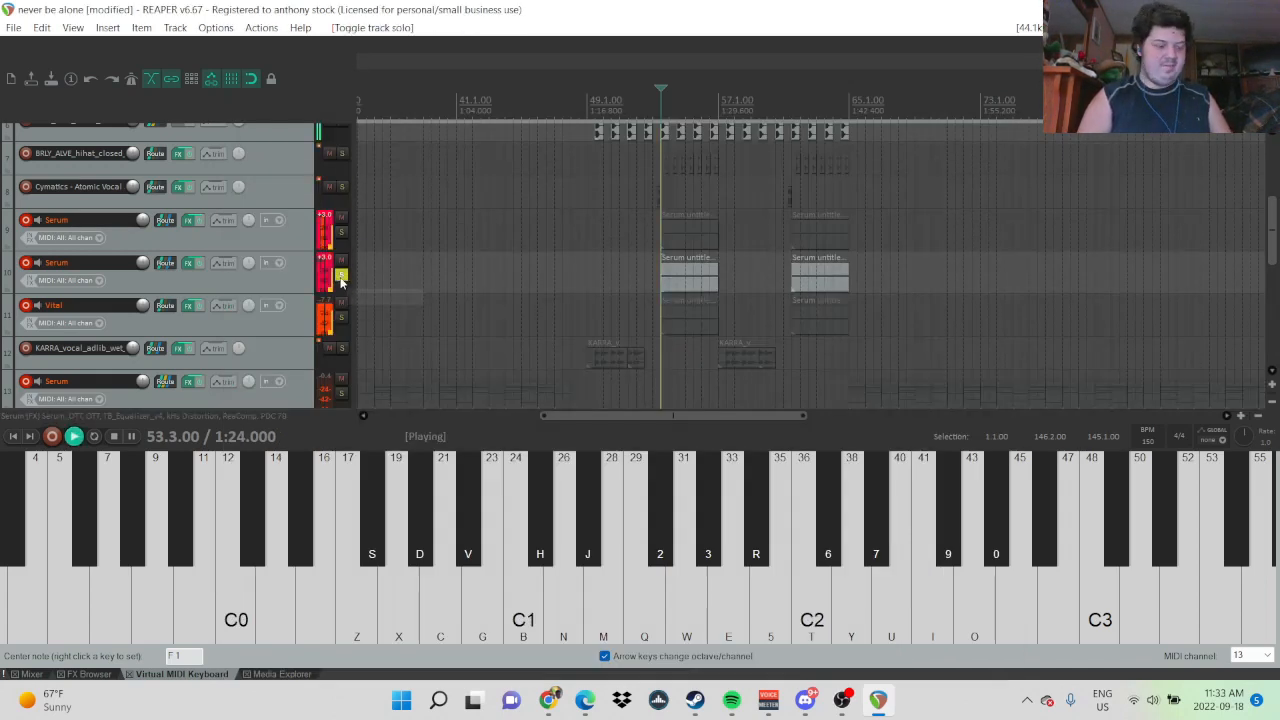
key(space)
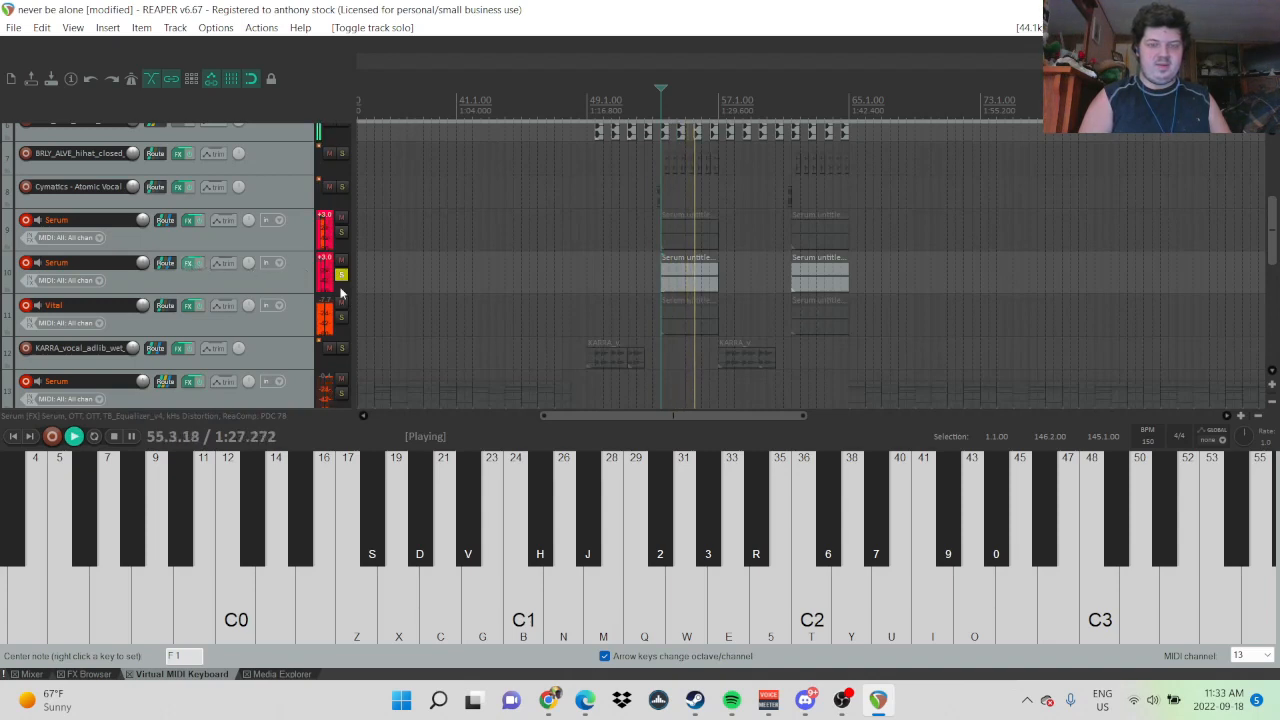
key(space)
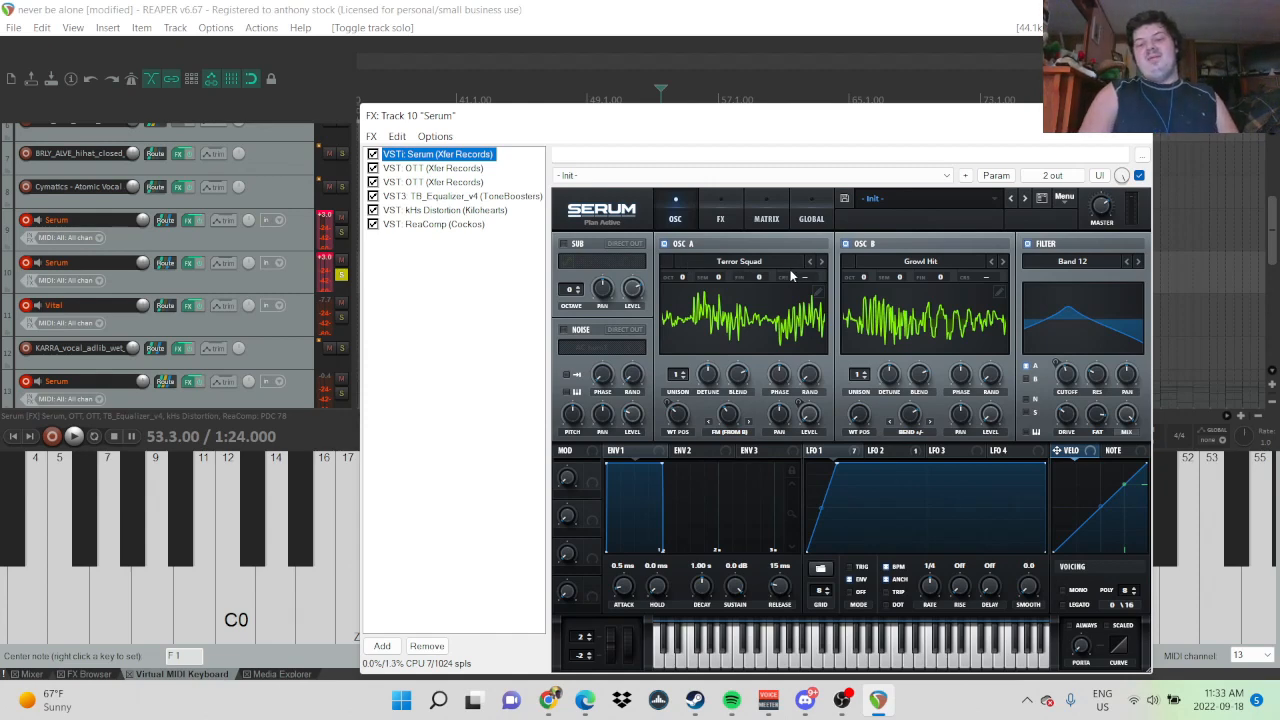
key(space)
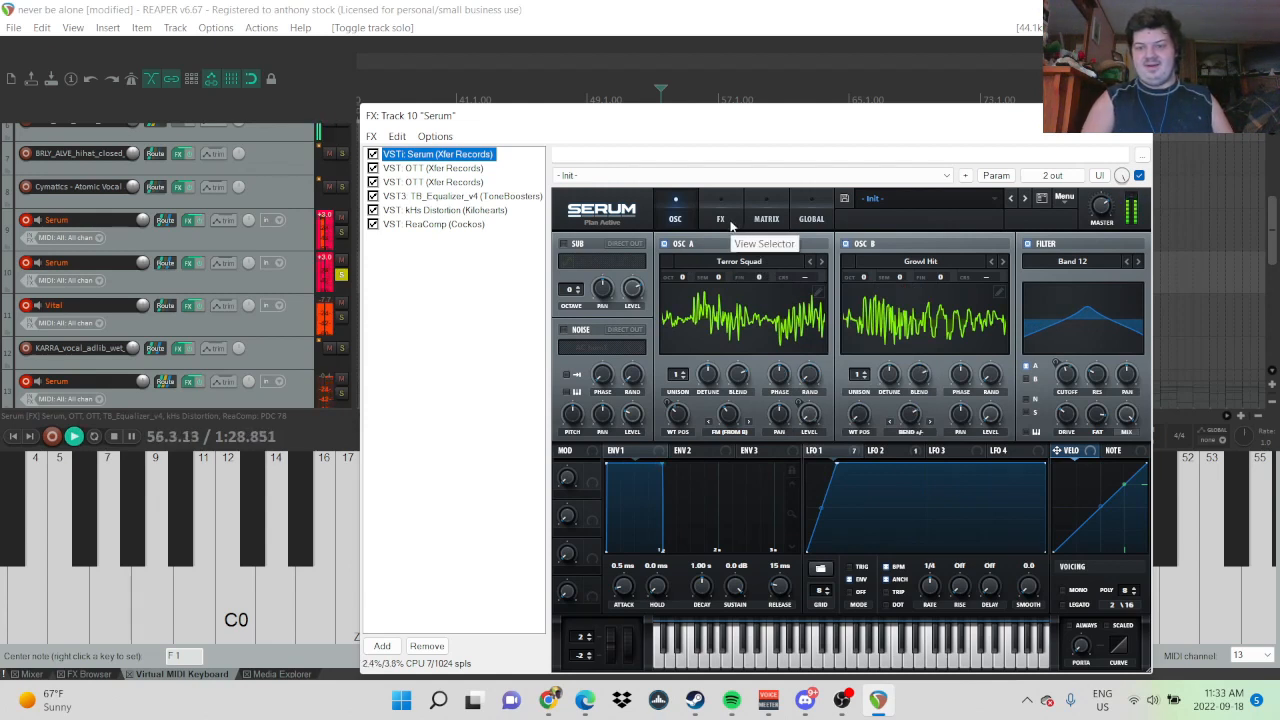
key(space)
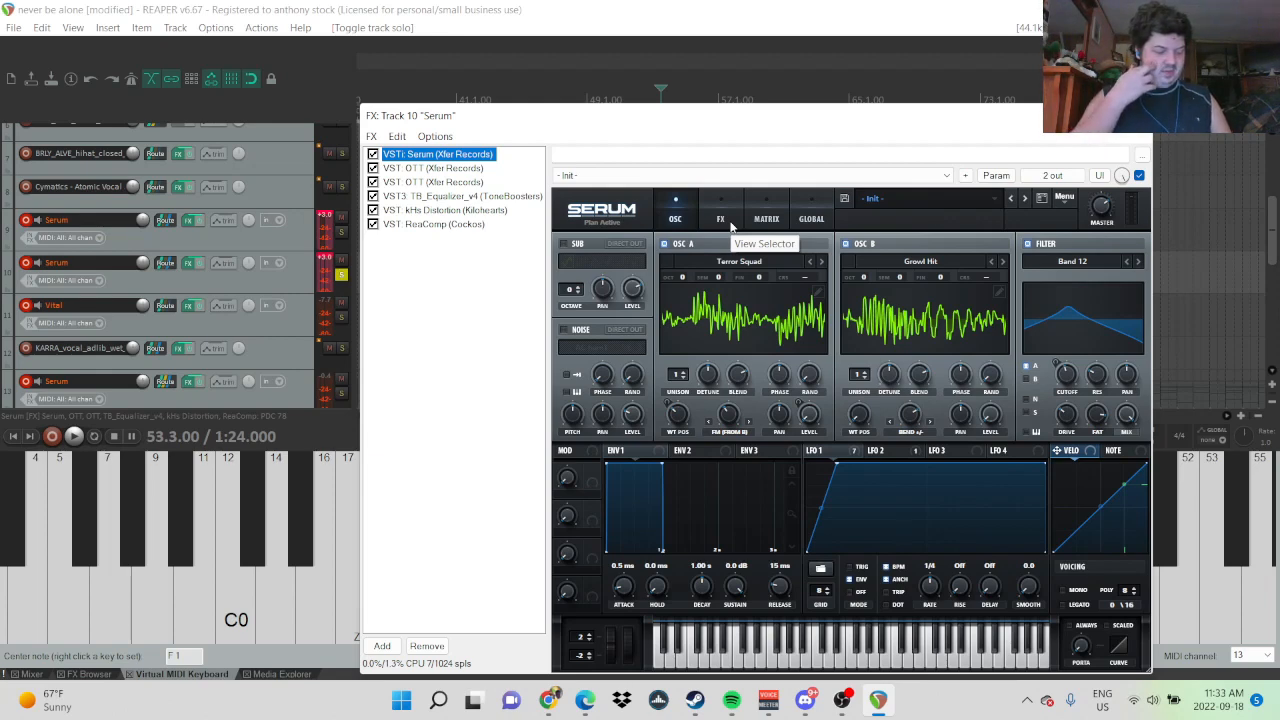
- Examine the effects and oscillators of track 10's Serum patch and close its FX chain
click(721, 219)
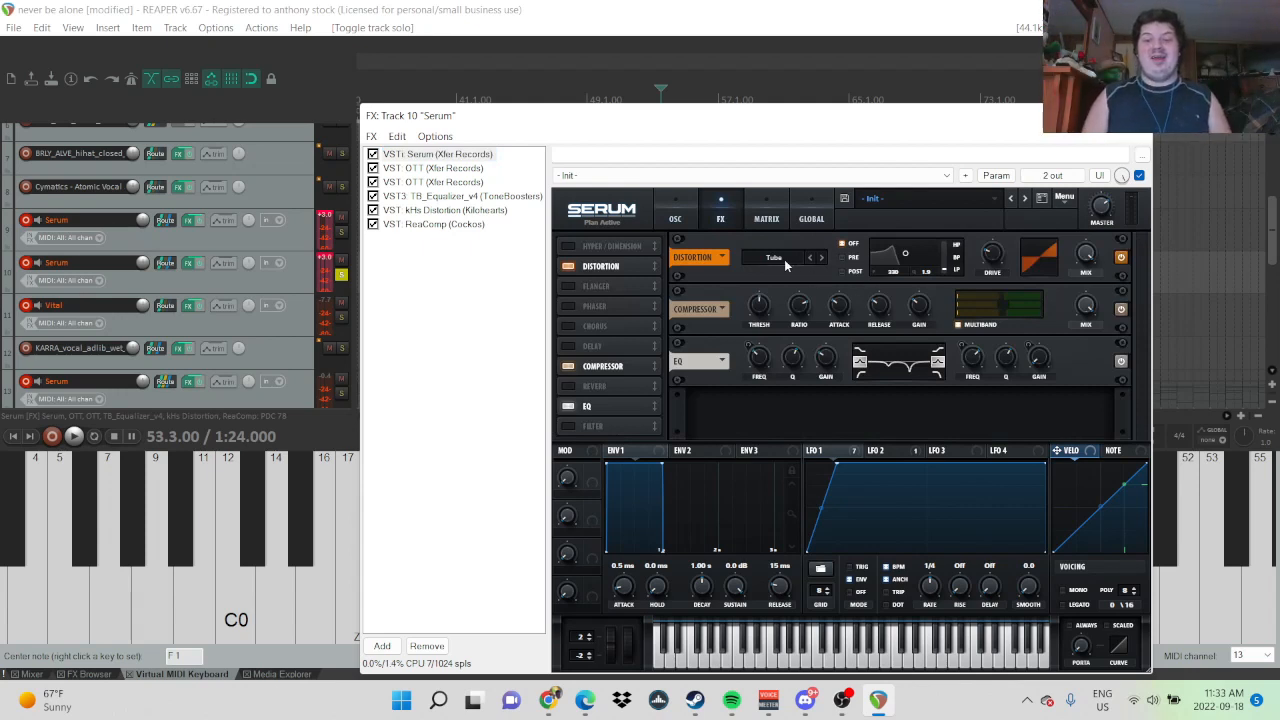
click(673, 212)
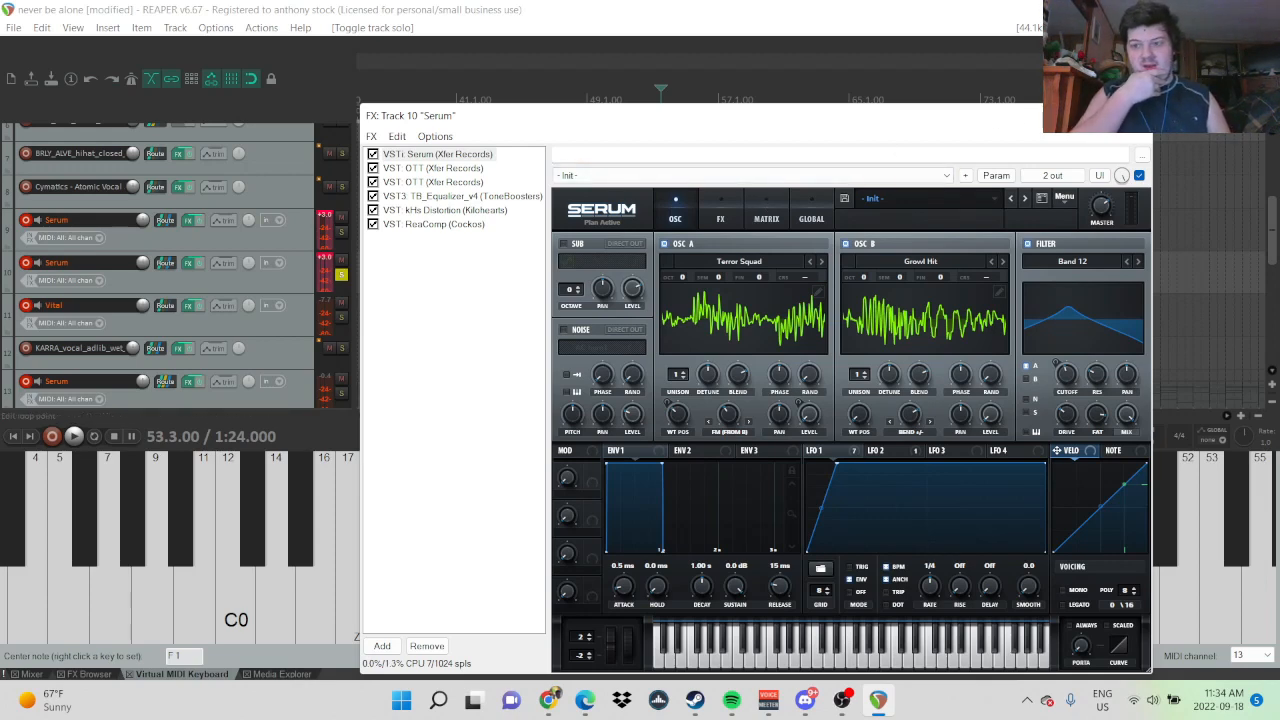
click(1137, 115)
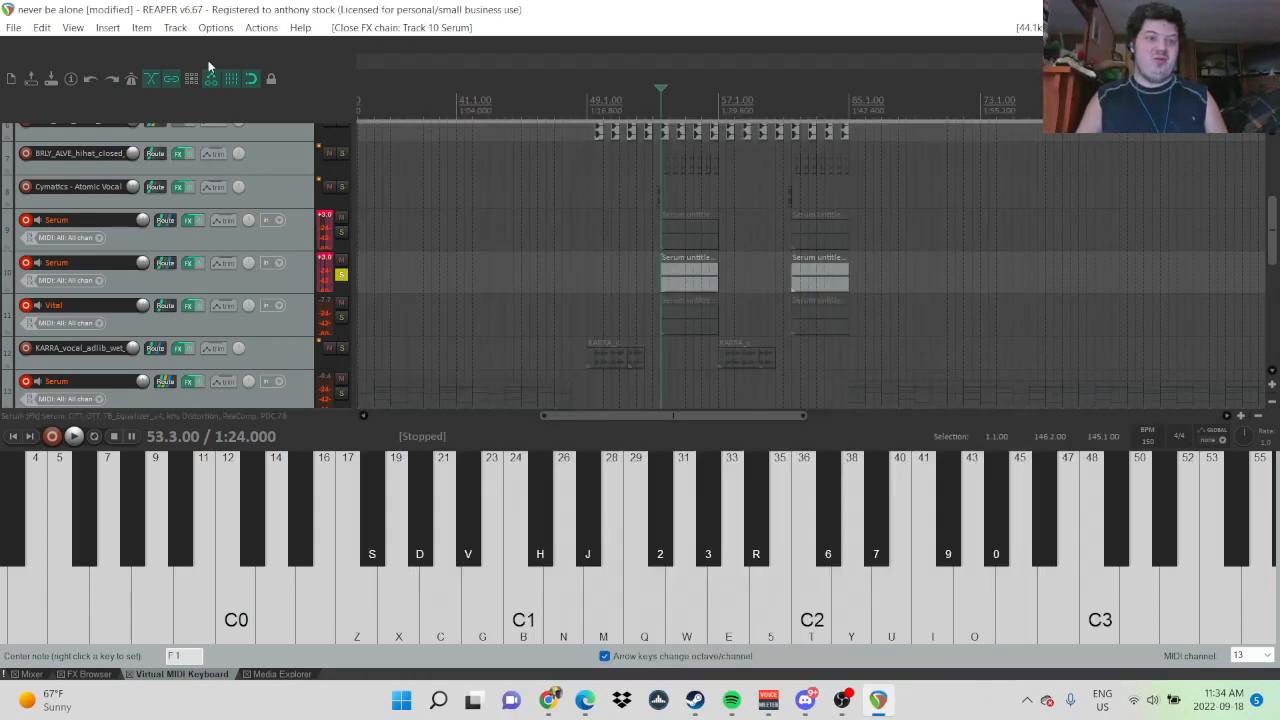
- Open the "robo deer" project from the "vr lp" folder, saving the "never be alone" project before it closes
click(13, 27)
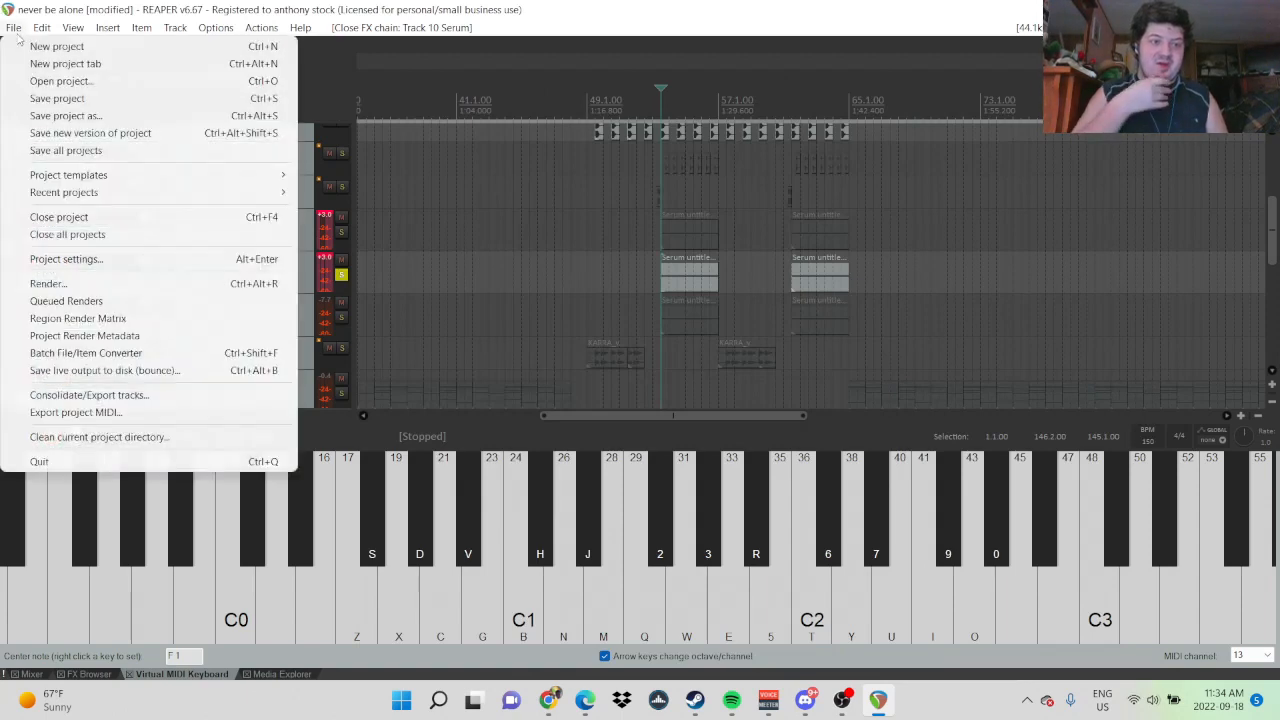
click(46, 80)
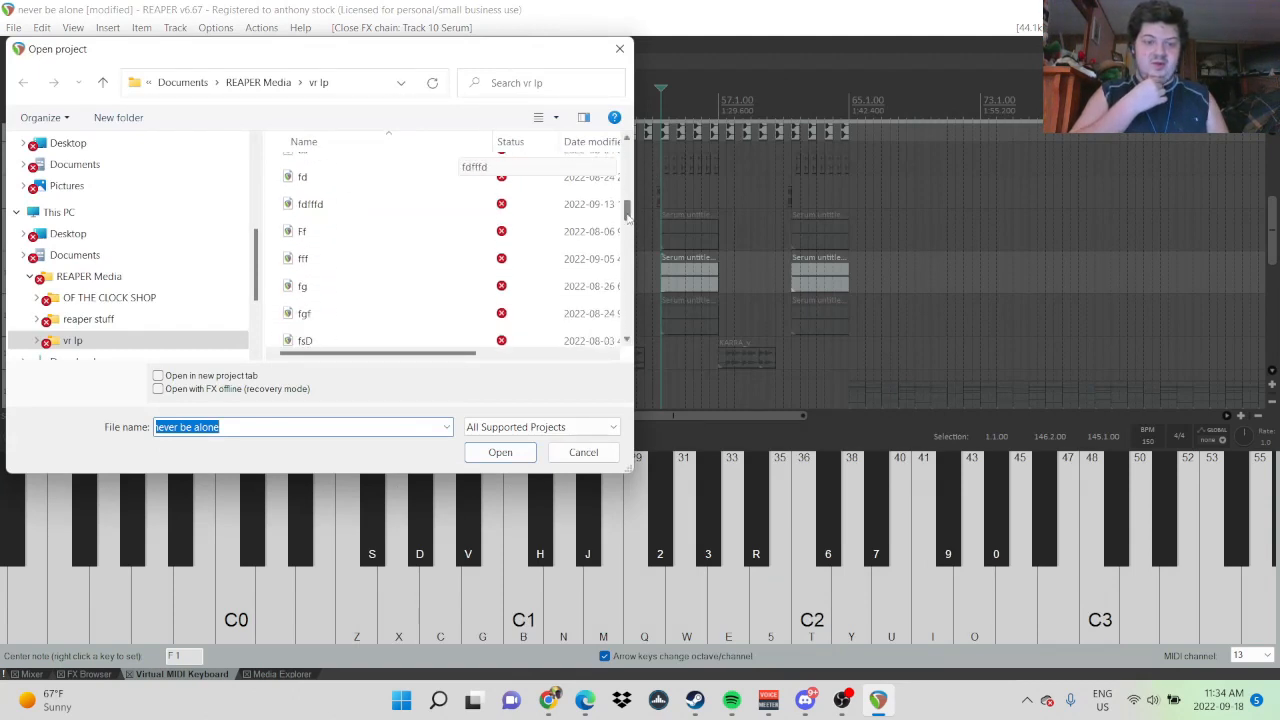
drag(627, 250, 628, 294)
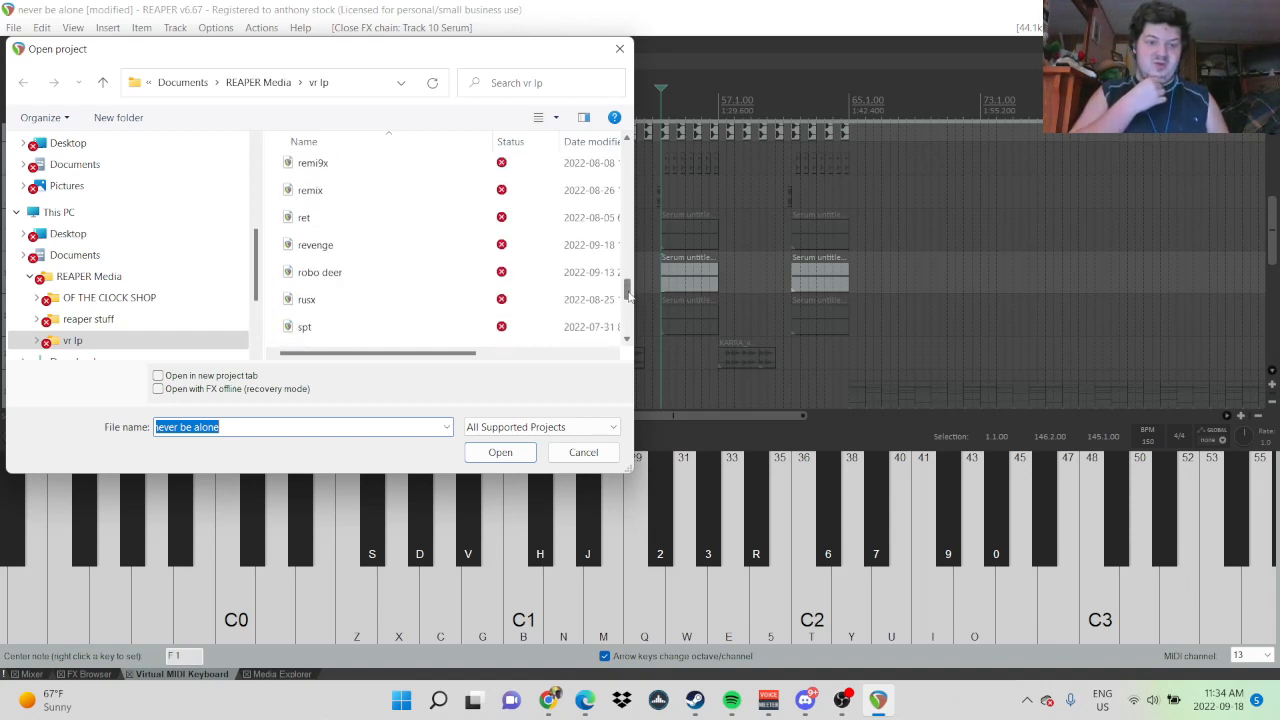
click(310, 282)
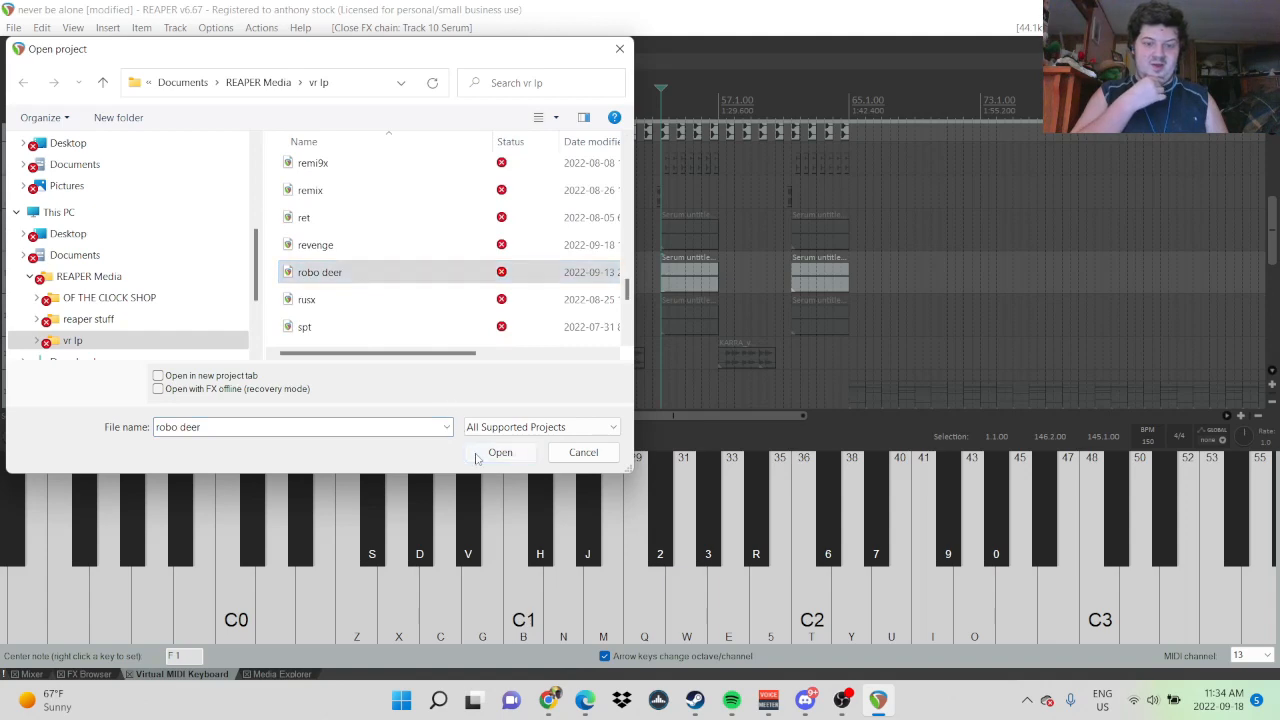
click(489, 455)
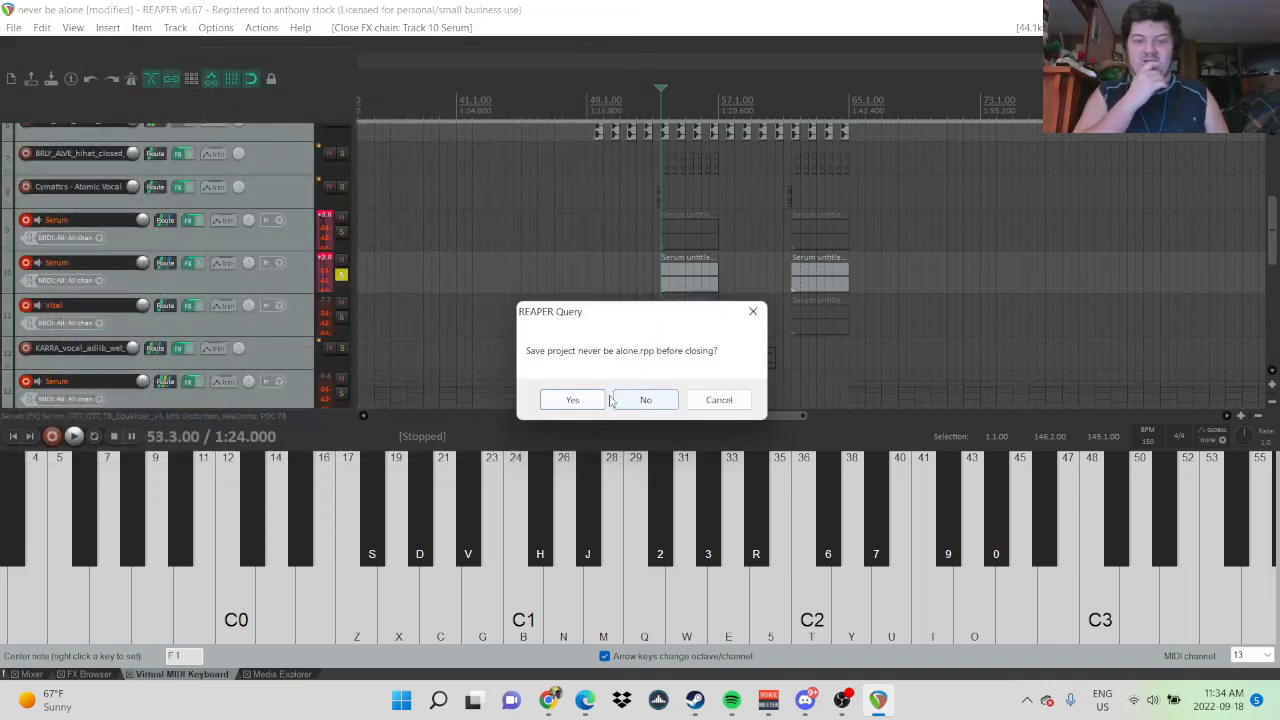
click(579, 402)
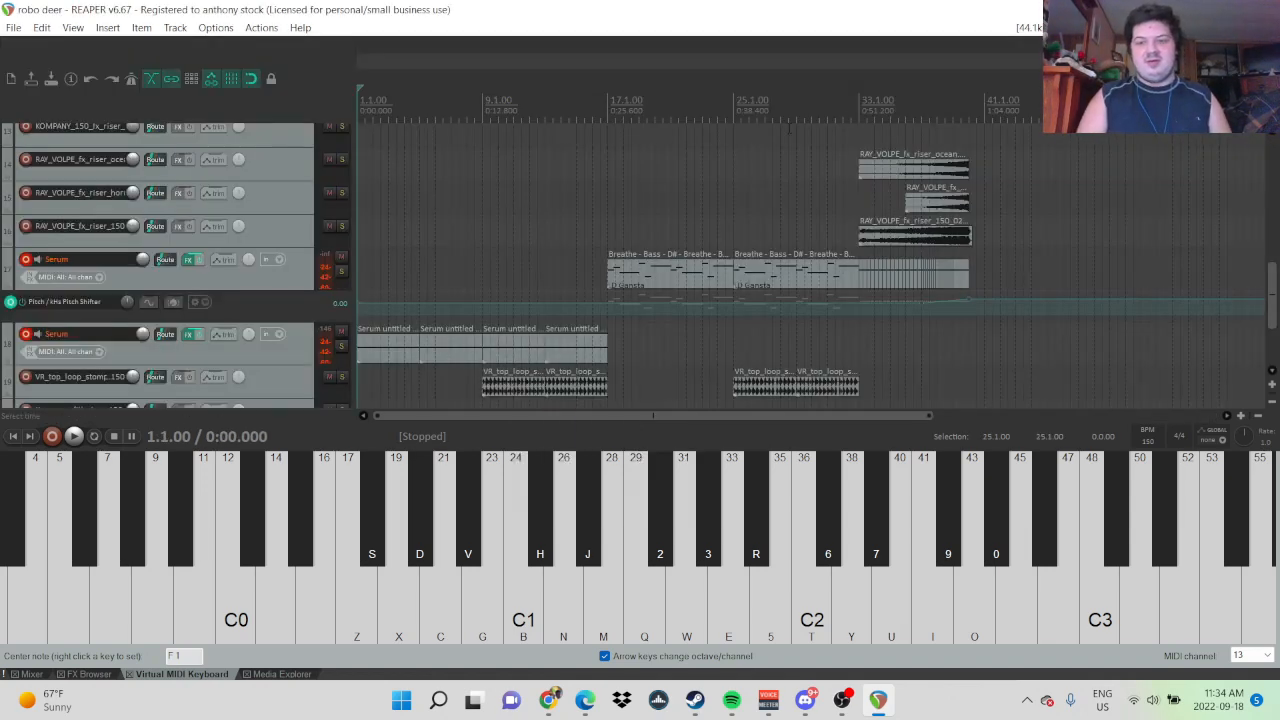
- Play the start of the "robo deer" drop, replaying it from 38.1 to include the lead-in
click(960, 108)
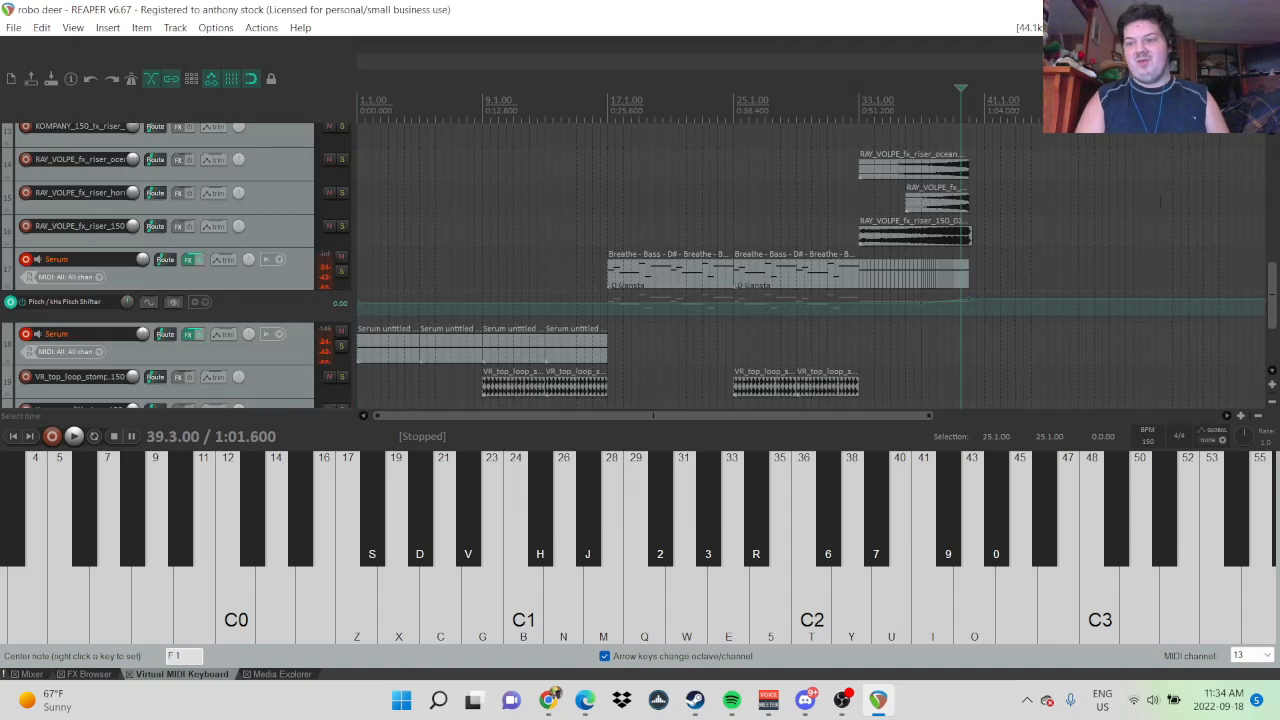
drag(1270, 288, 1260, 160)
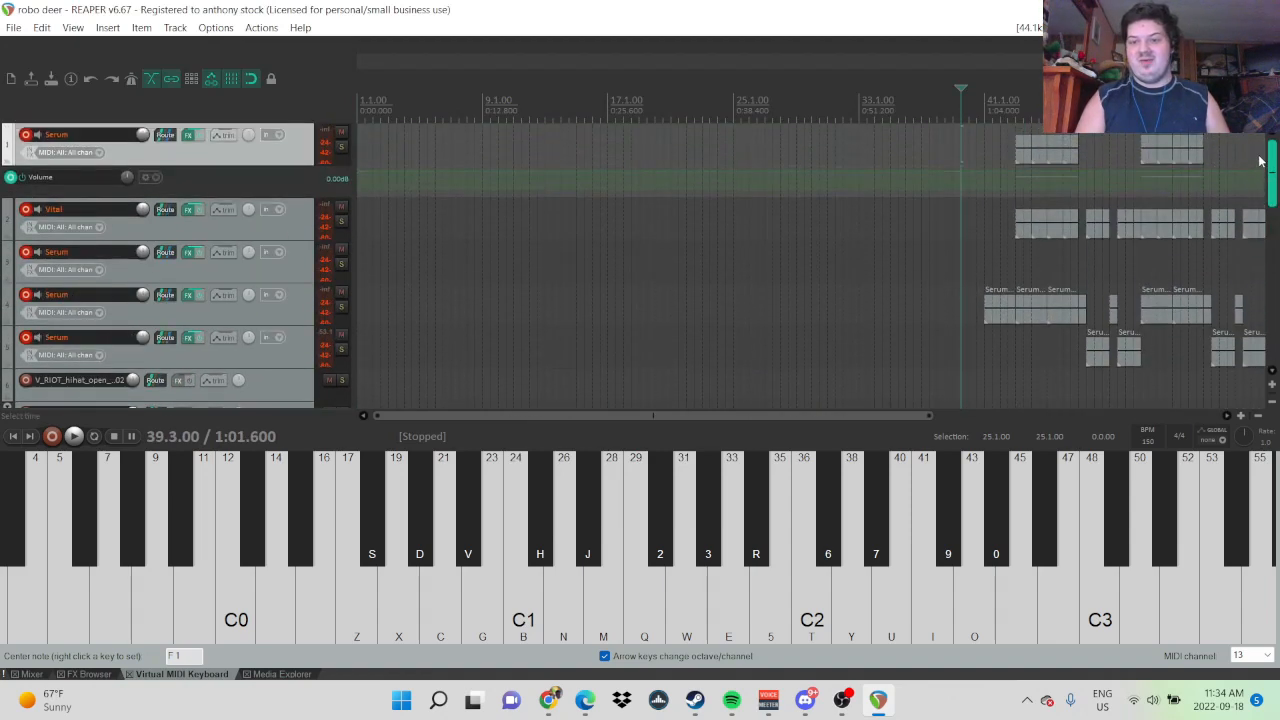
click(976, 160)
key(space)
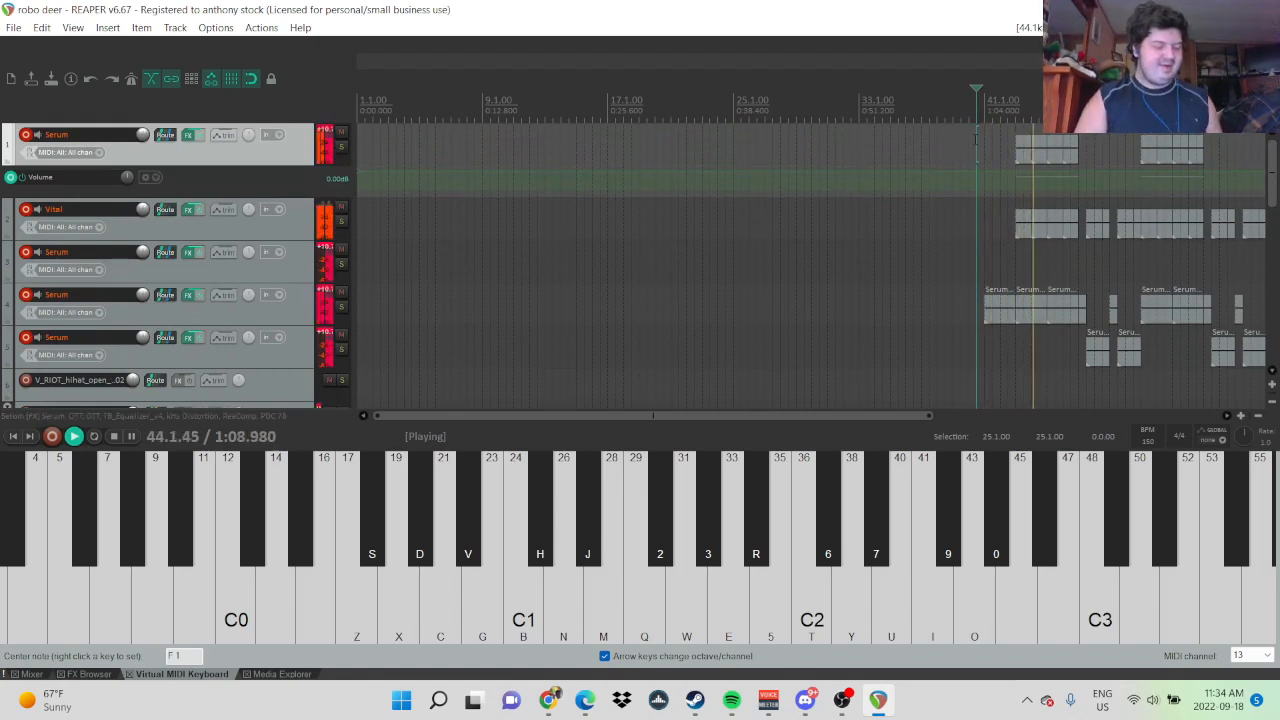
key(space)
click(939, 121)
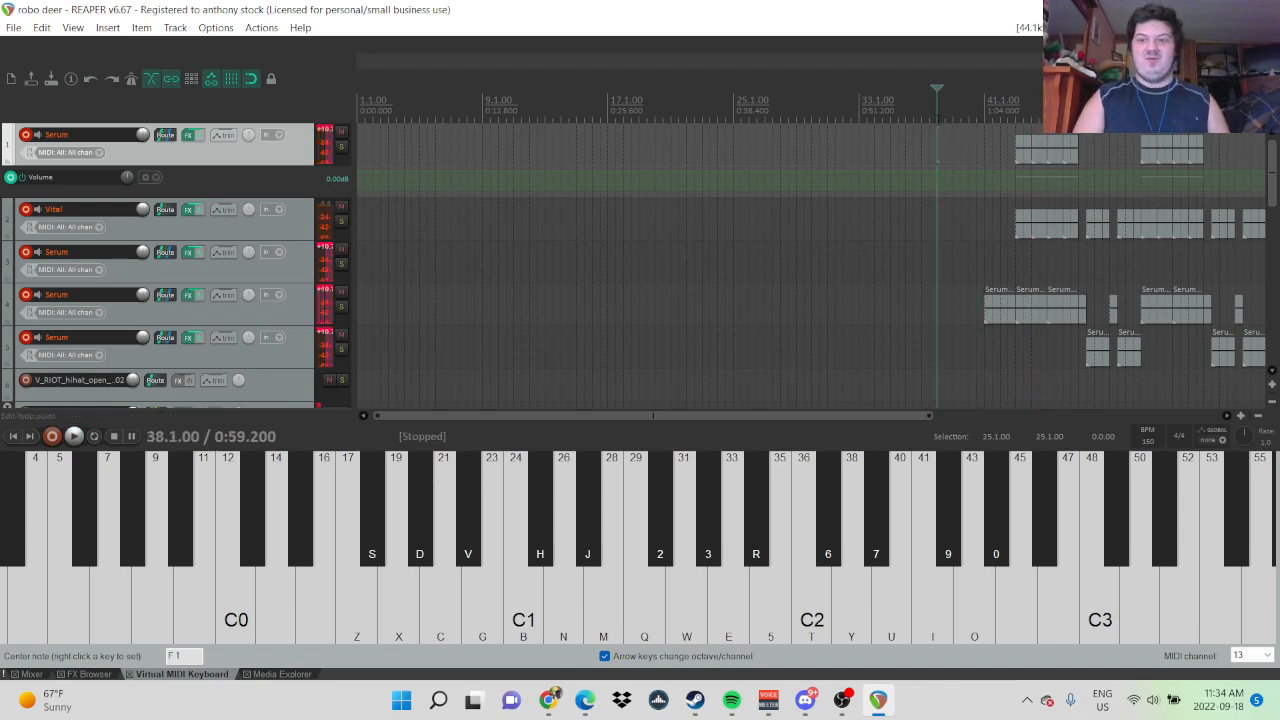
key(space)
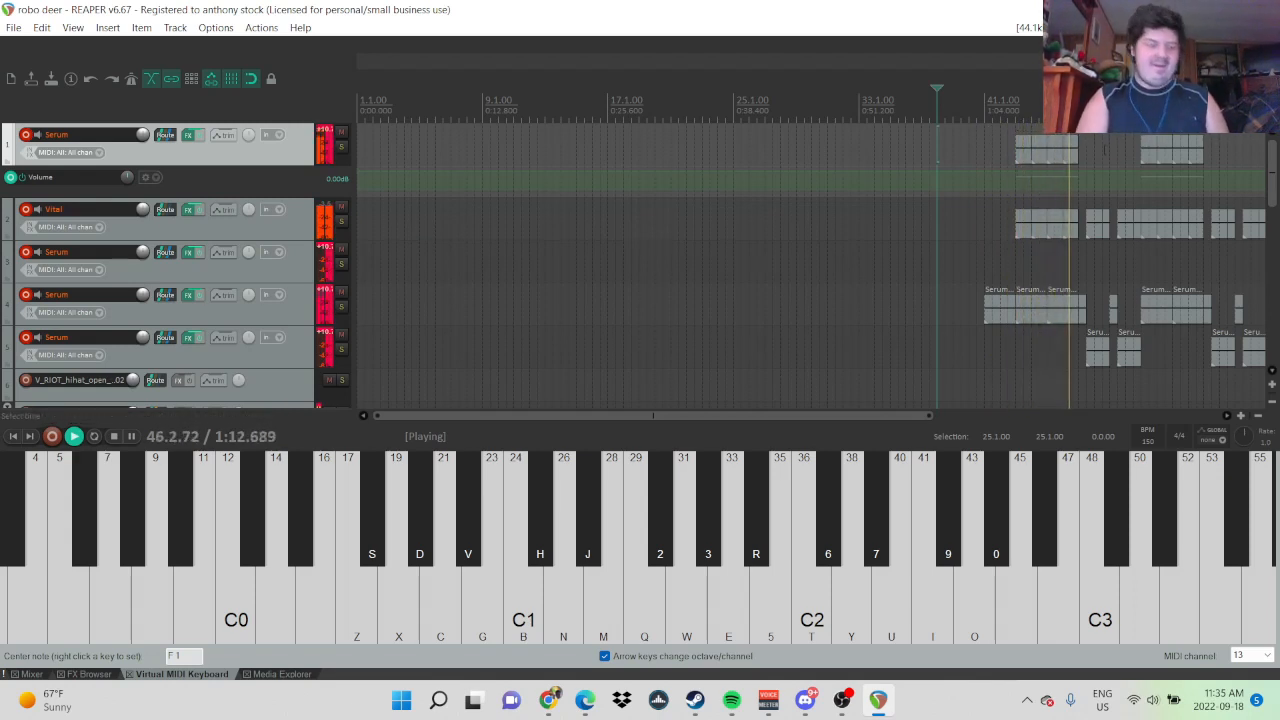
key(space)
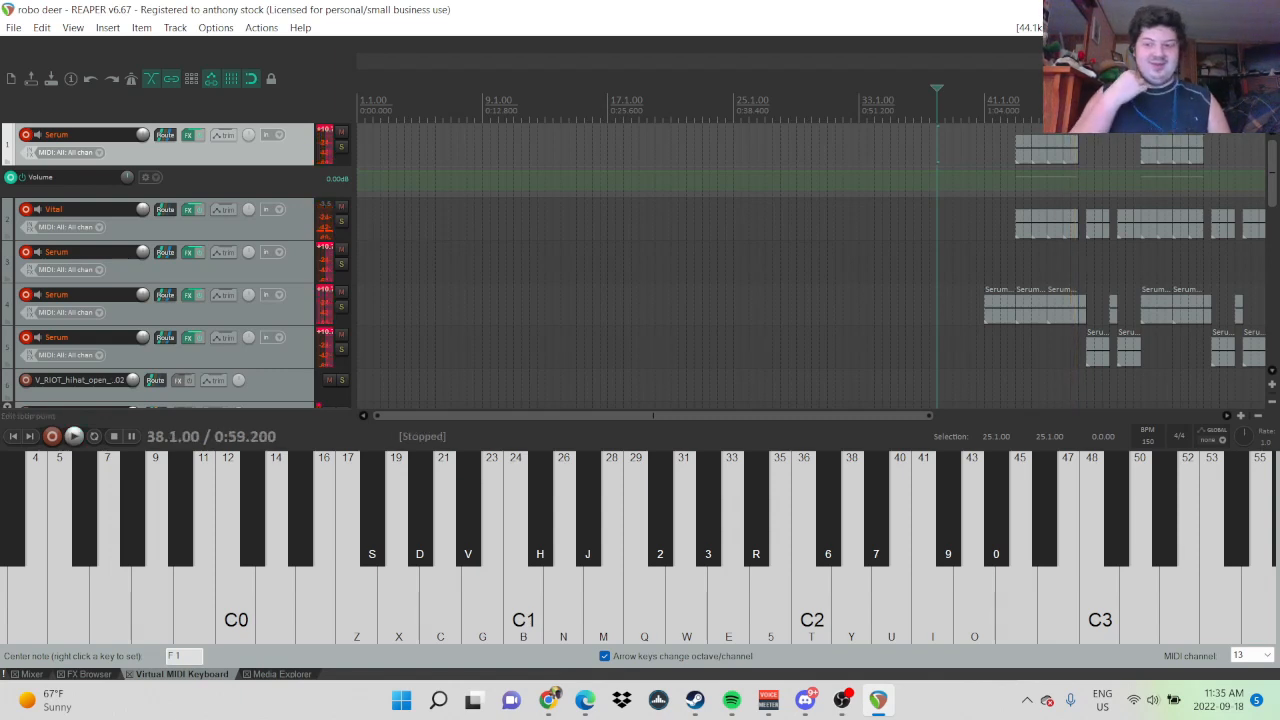
- Move the play position to 41.1 and examine LFO 2, the effects and the oscillators of track 4's Serum patch, closing its FX chain
click(985, 106)
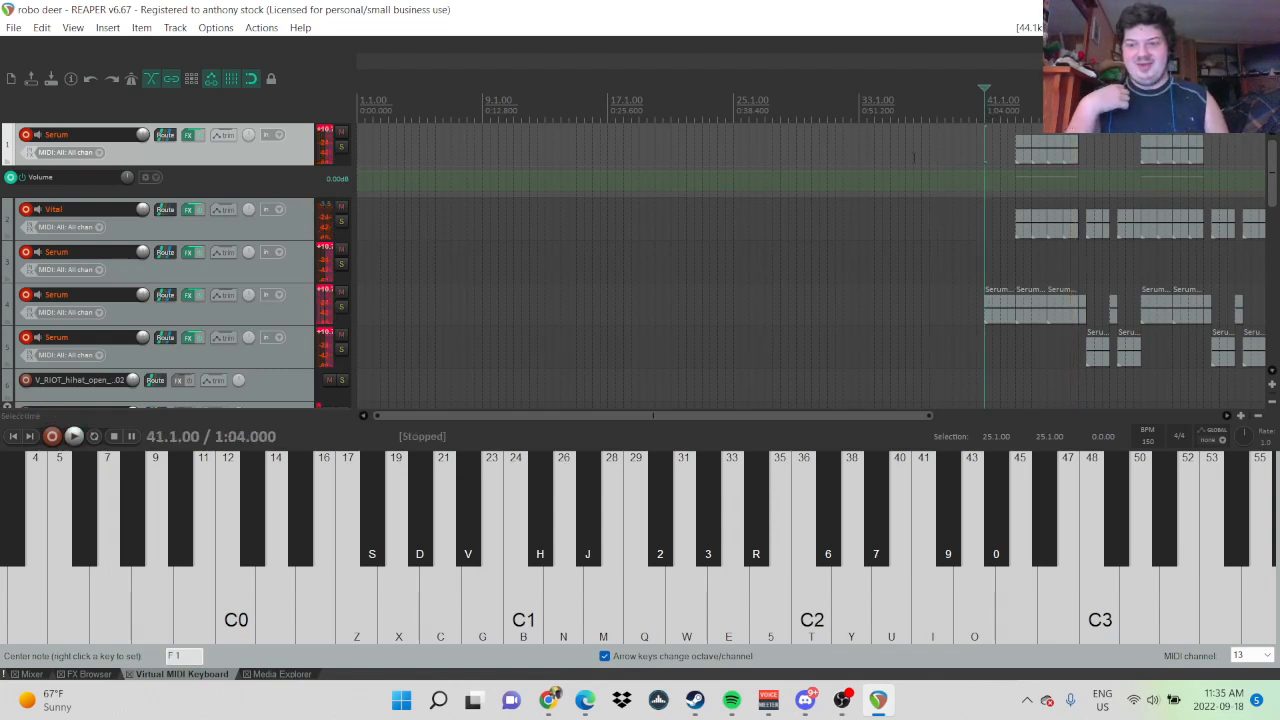
click(187, 295)
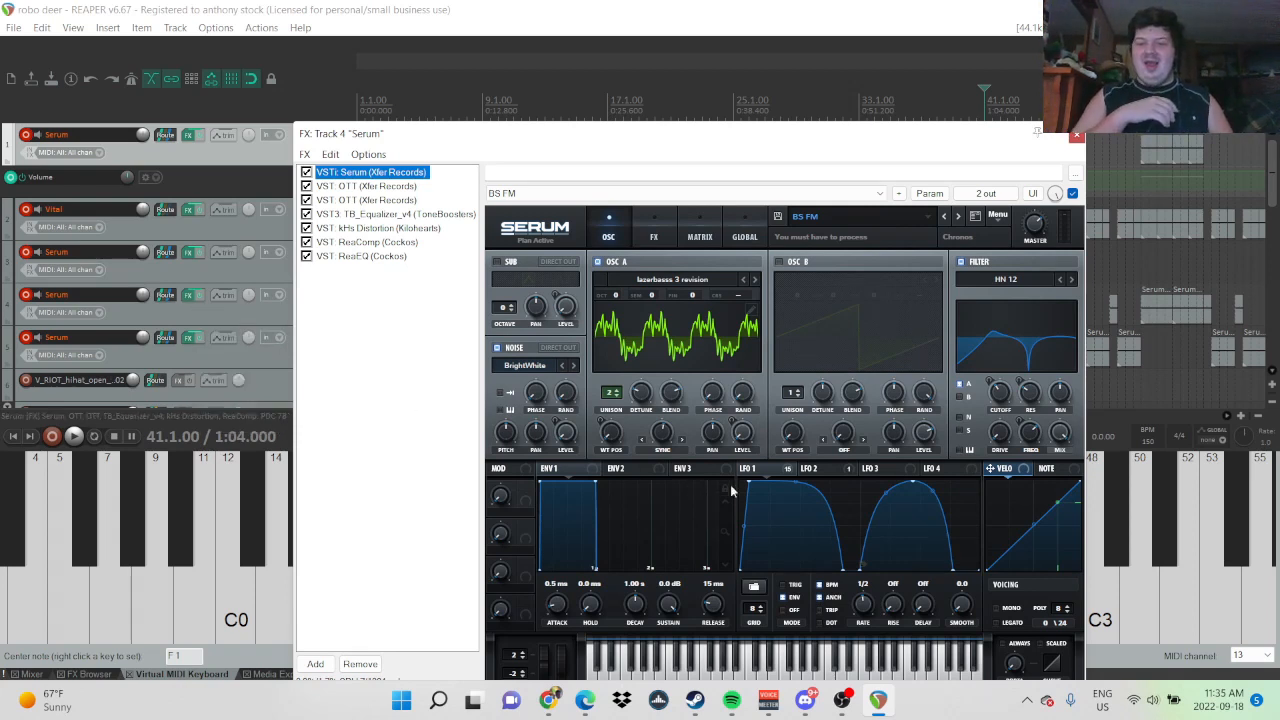
click(813, 470)
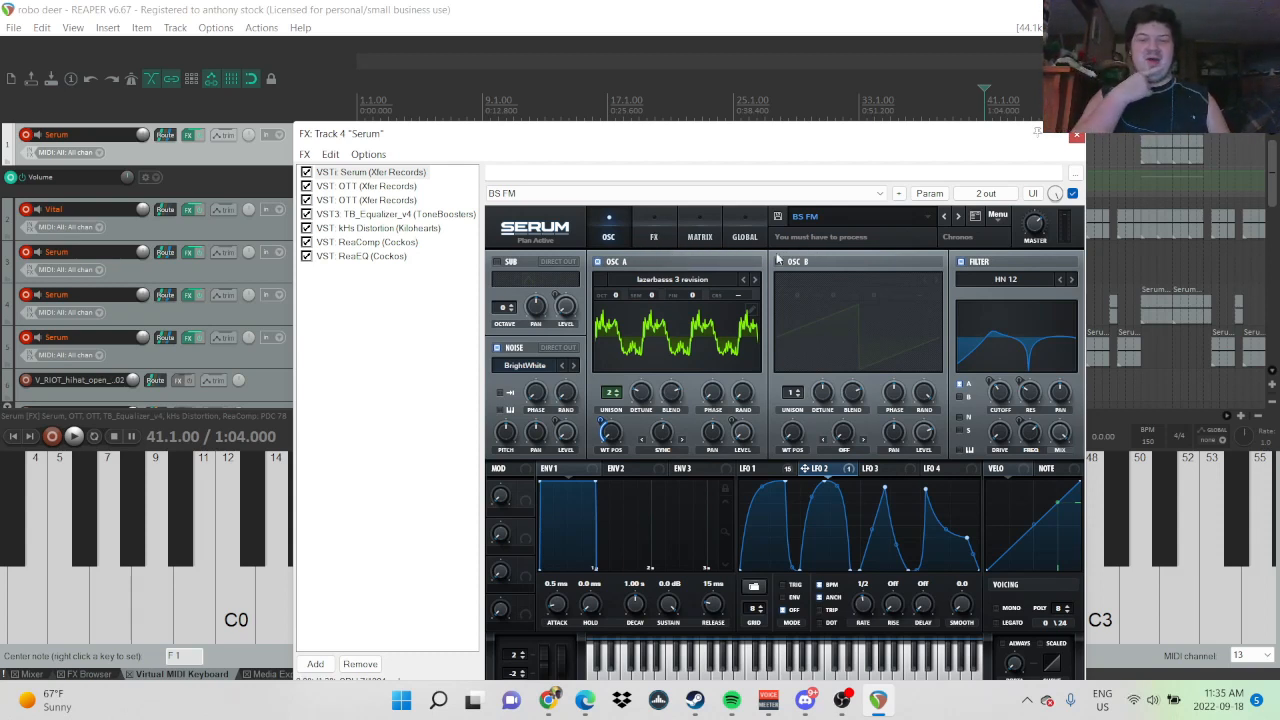
click(645, 230)
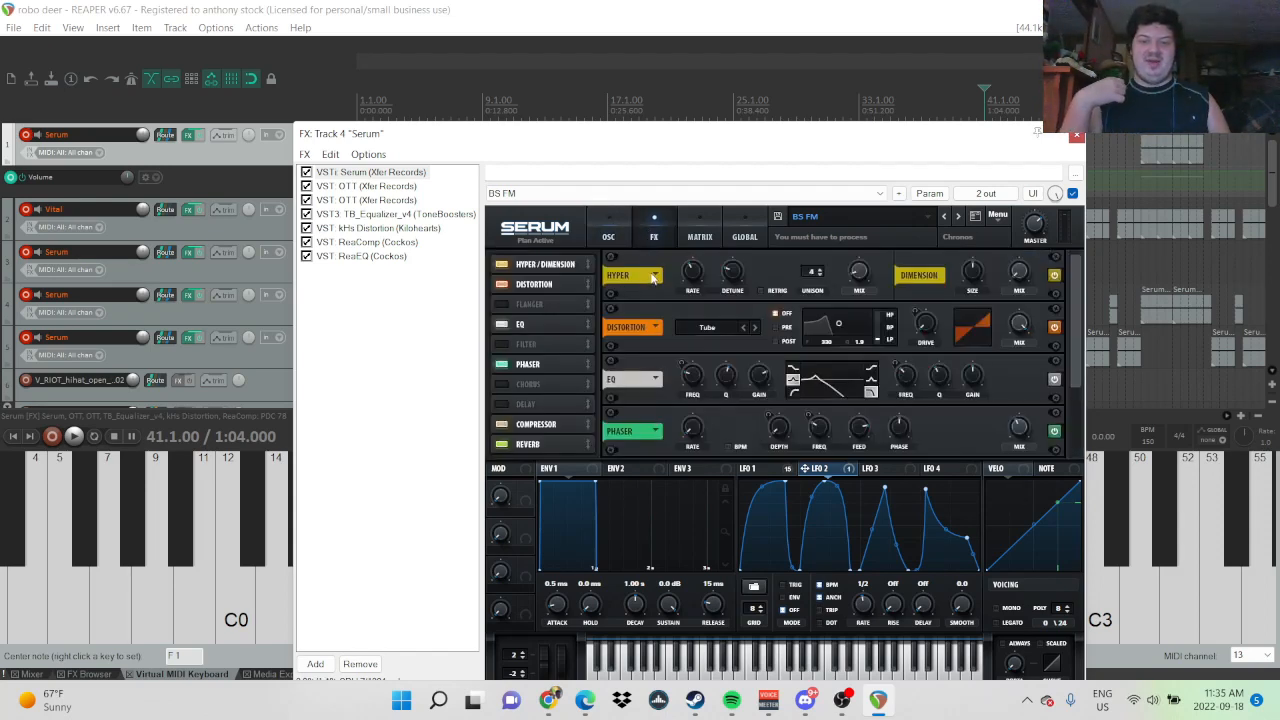
click(608, 232)
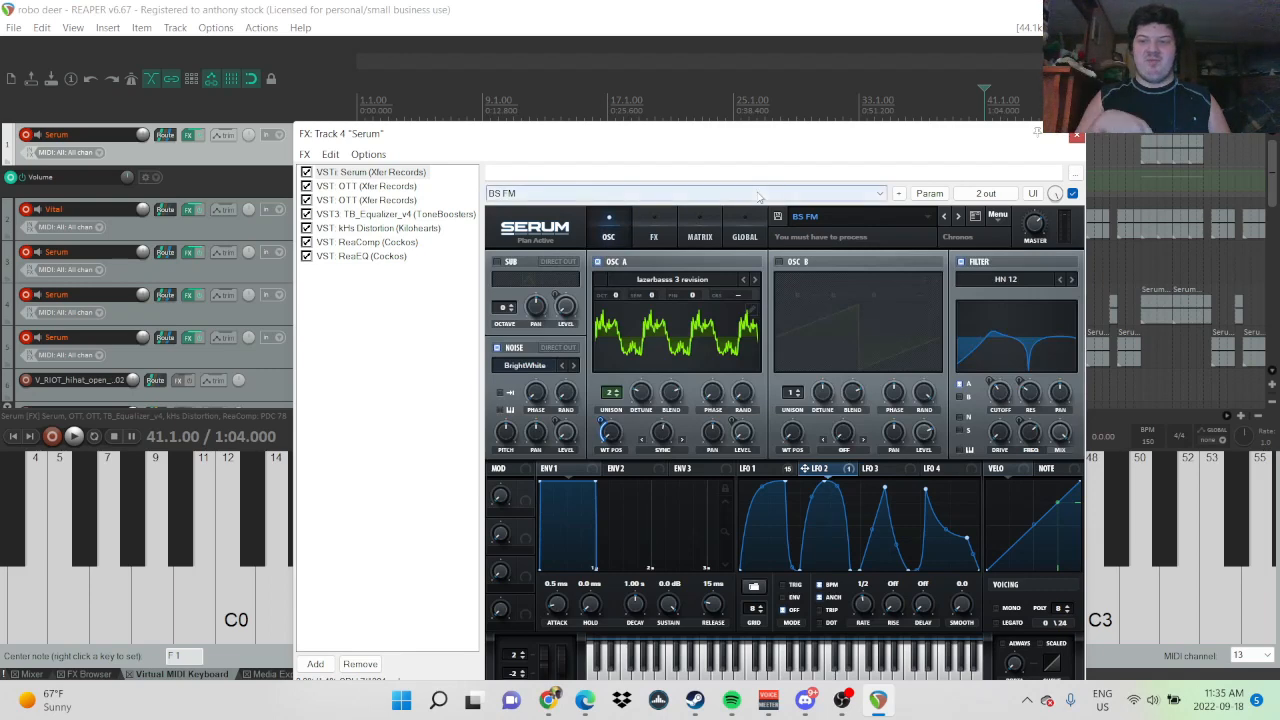
click(1076, 136)
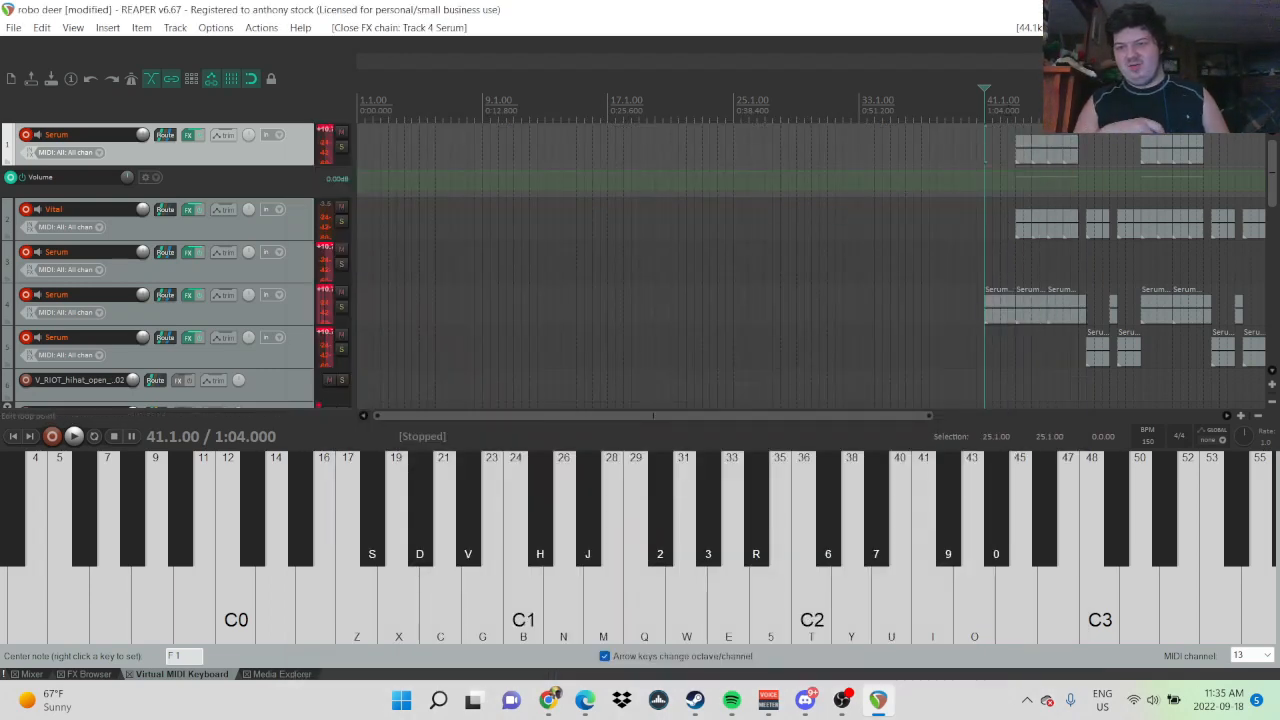
- Solo the Serum track 1 and play its clip twice from 43.1
click(1016, 108)
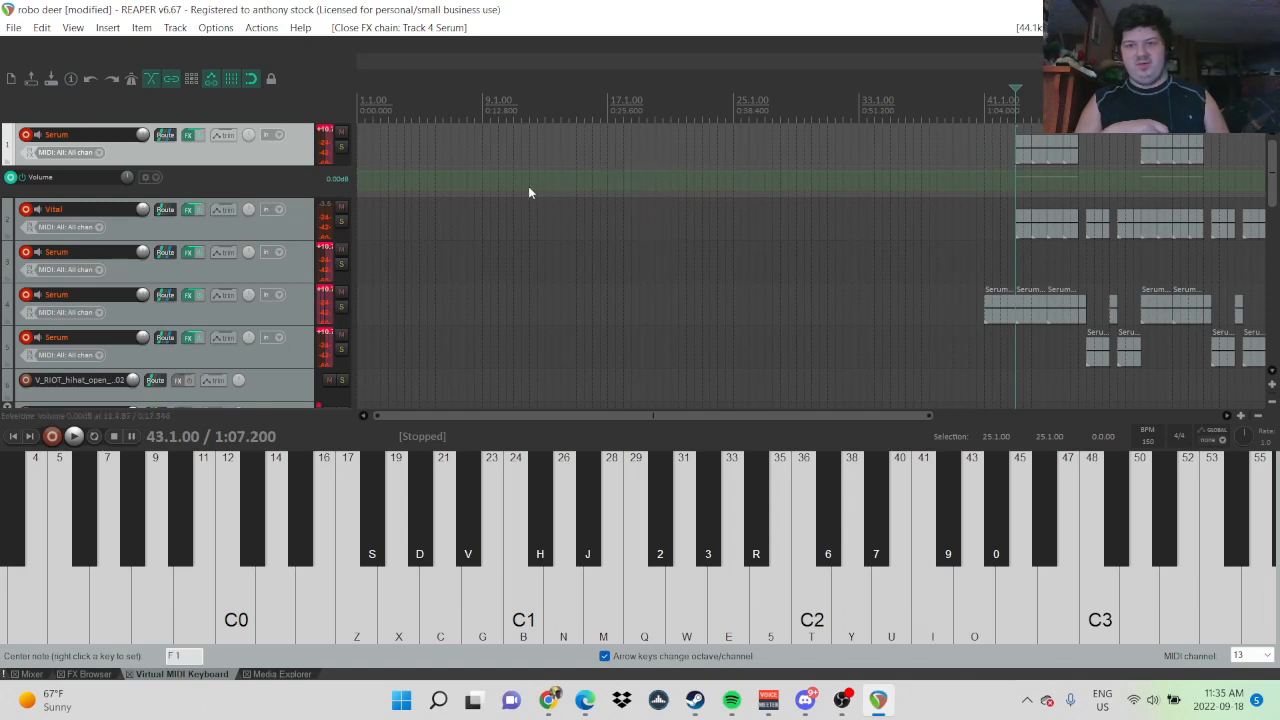
click(341, 147)
key(space)
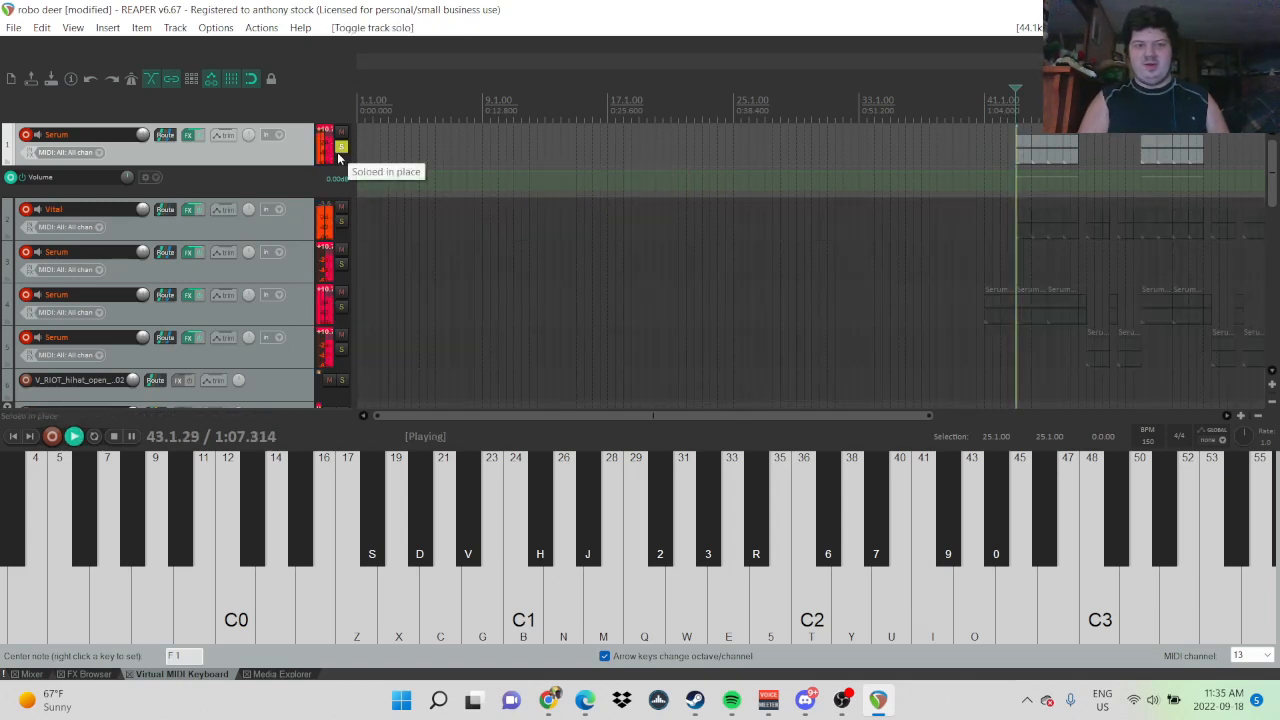
key(space)
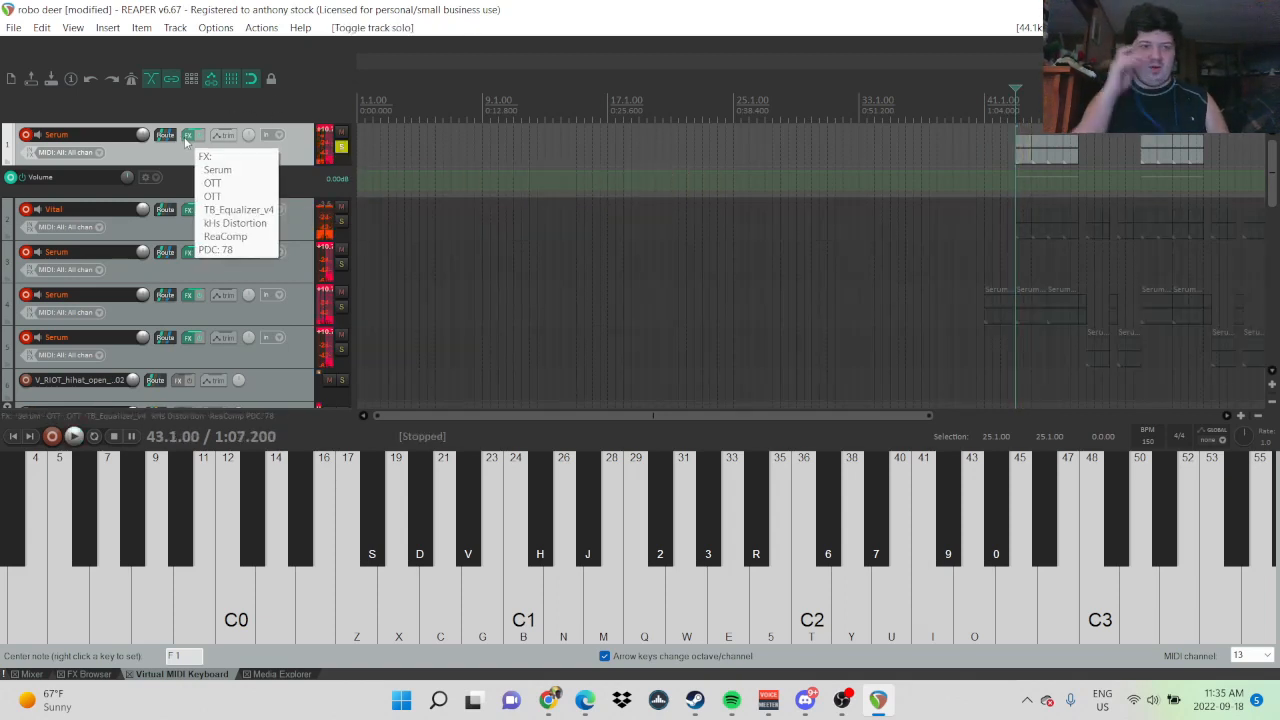
key(space)
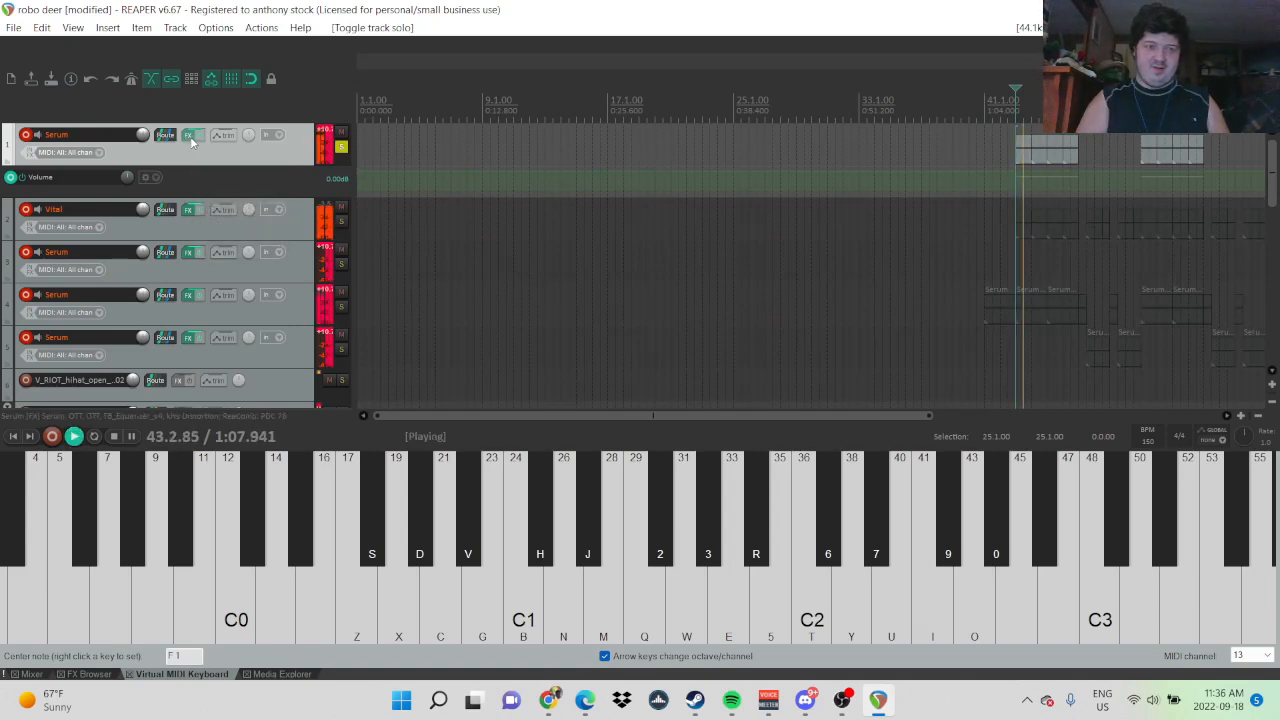
key(space)
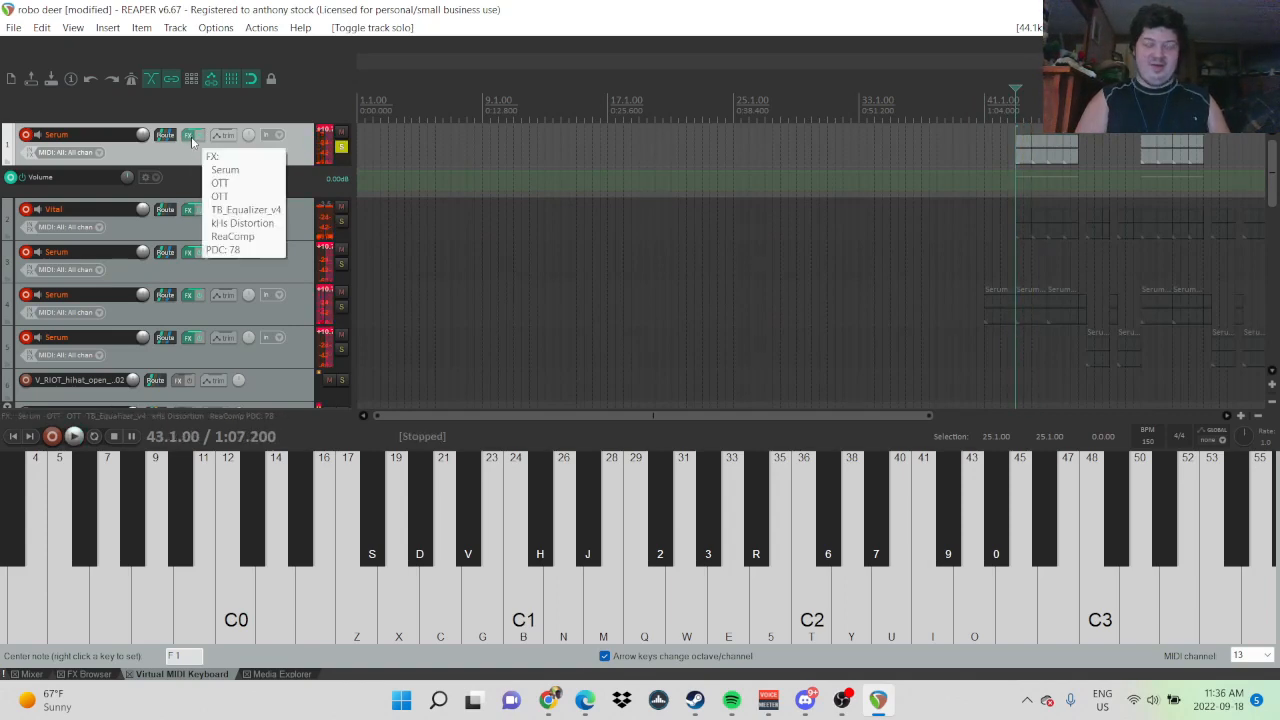
- Examine track 1's Serum patch during playback, close its FX chain and unsolo the track
click(192, 140)
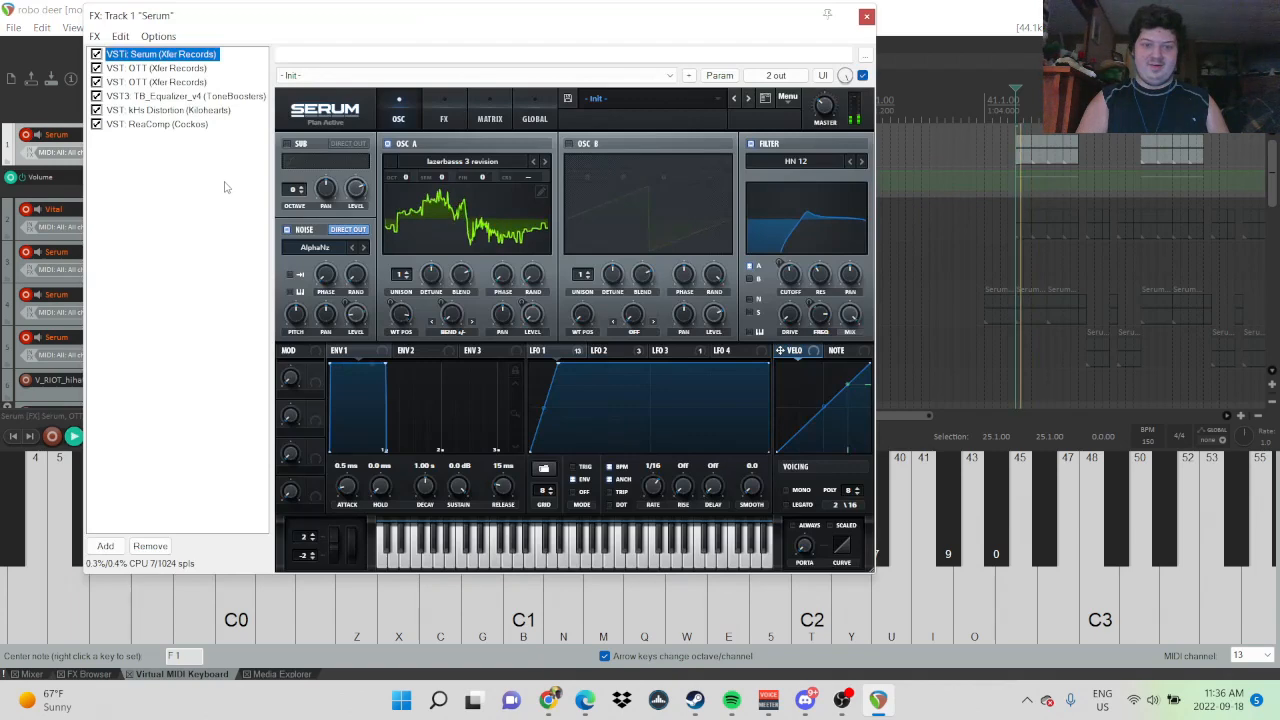
key(space)
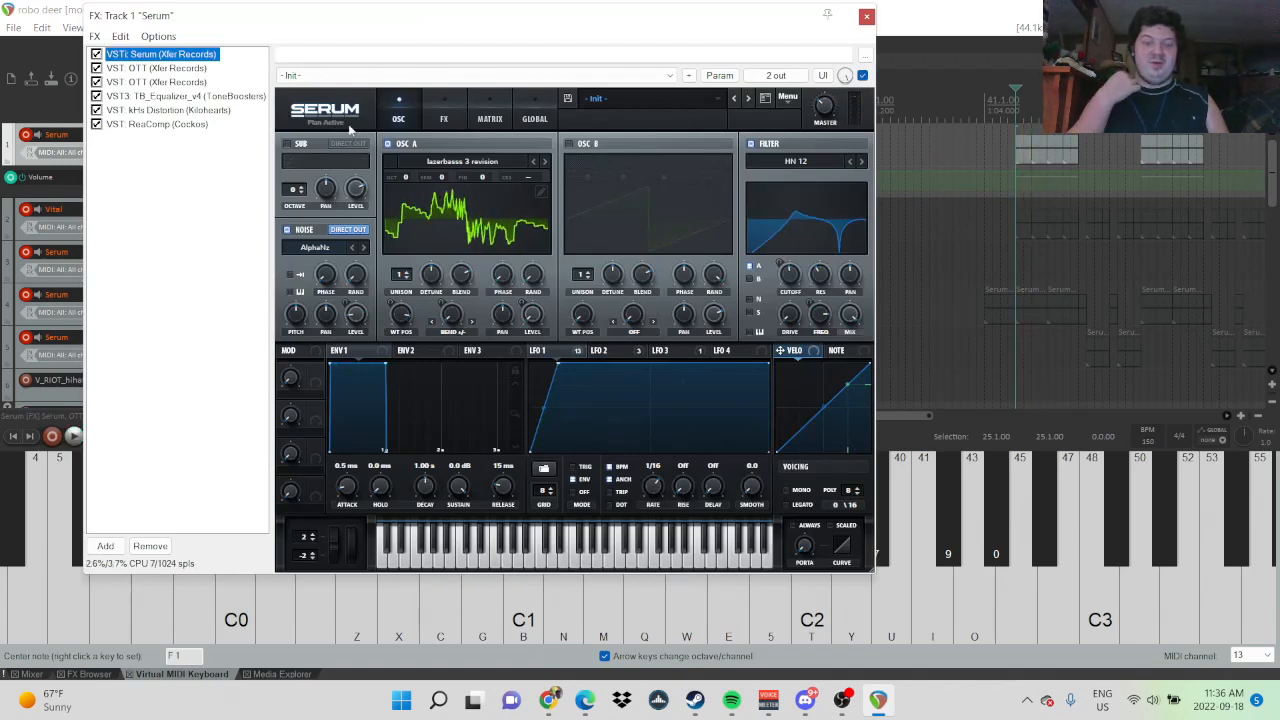
click(866, 18)
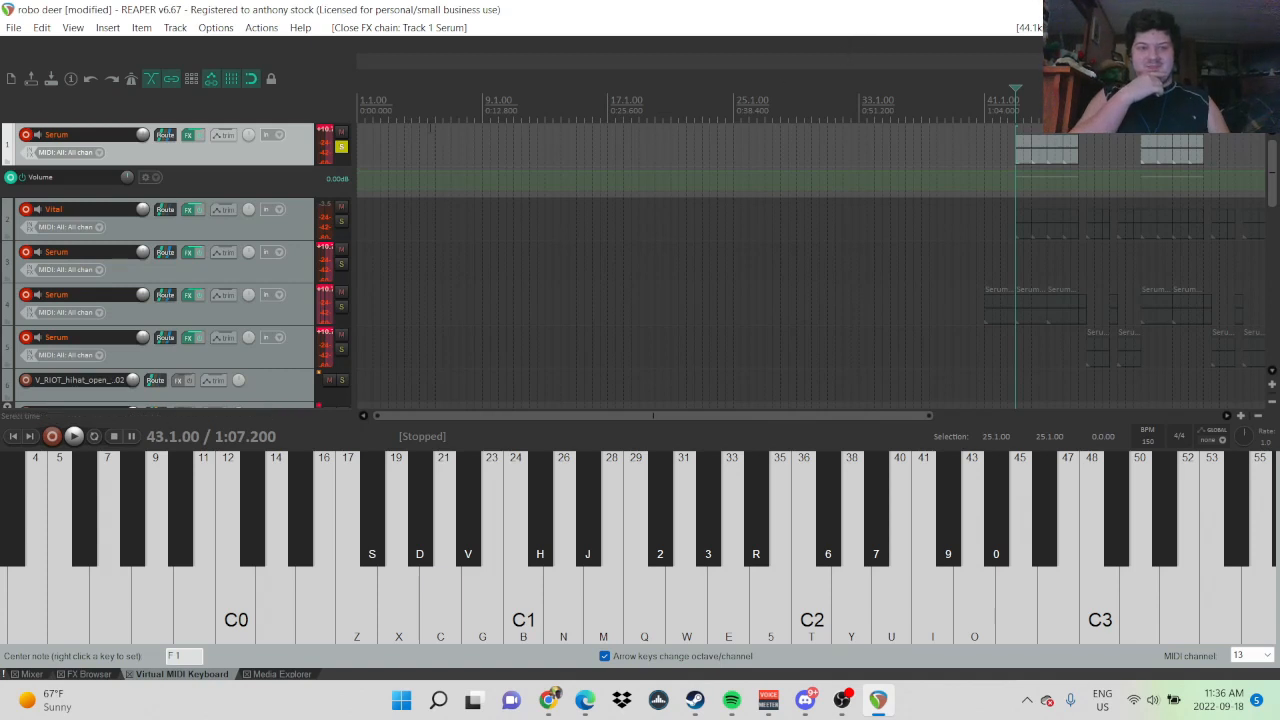
click(341, 147)
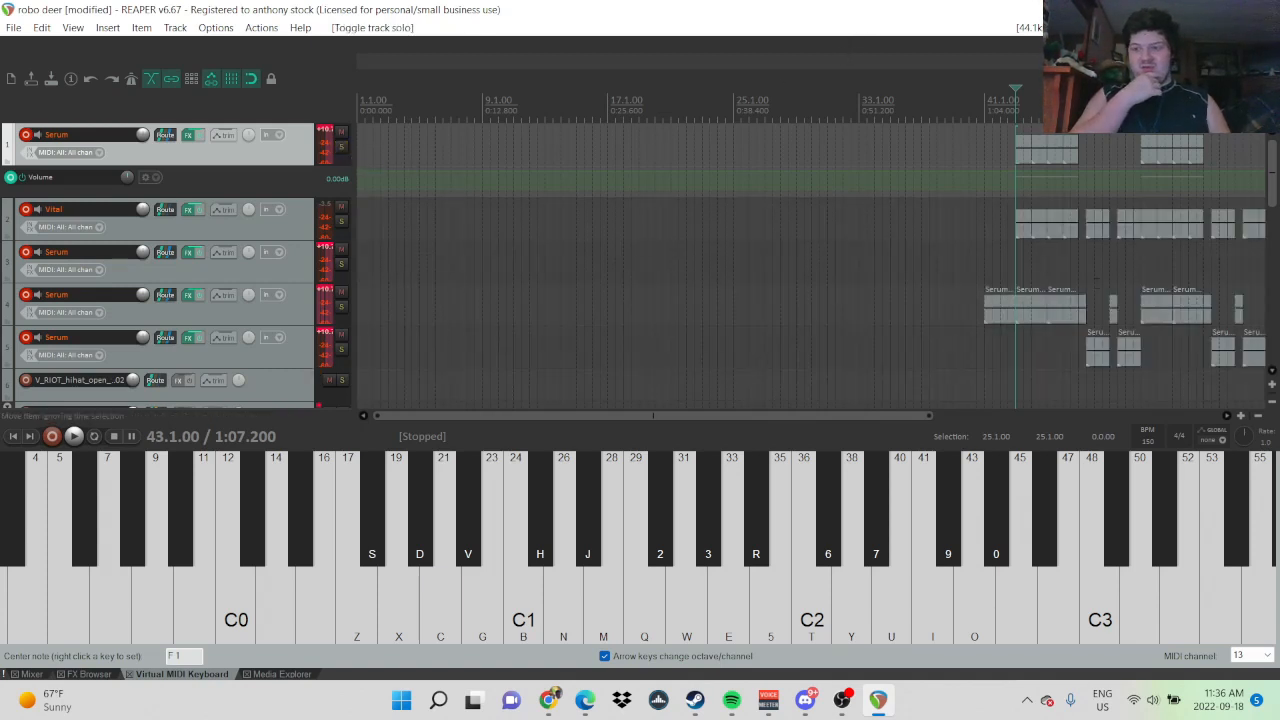
- Open the "trap" project from the "vr lp" folder, saving the "robo deer" project before it closes
mouse_move(1273, 178)
mouse_down()
mouse_move(1270, 343)
mouse_move(1270, 165)
mouse_up()
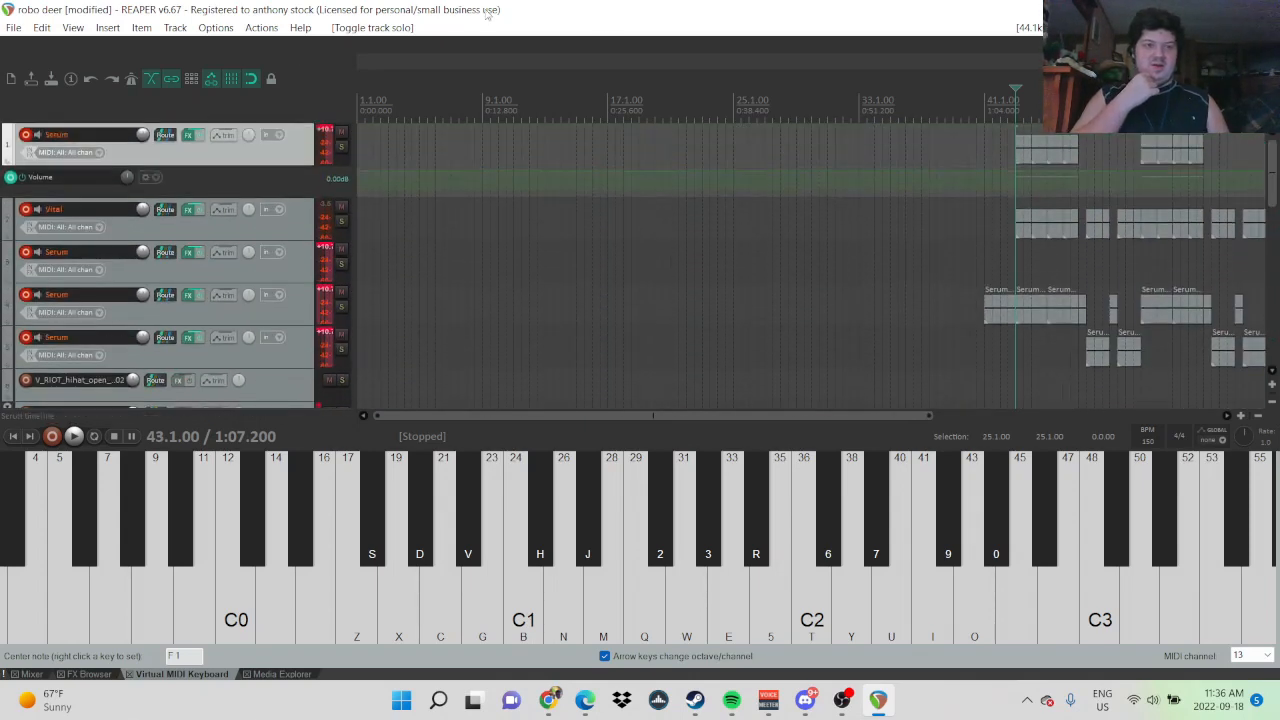
click(4, 28)
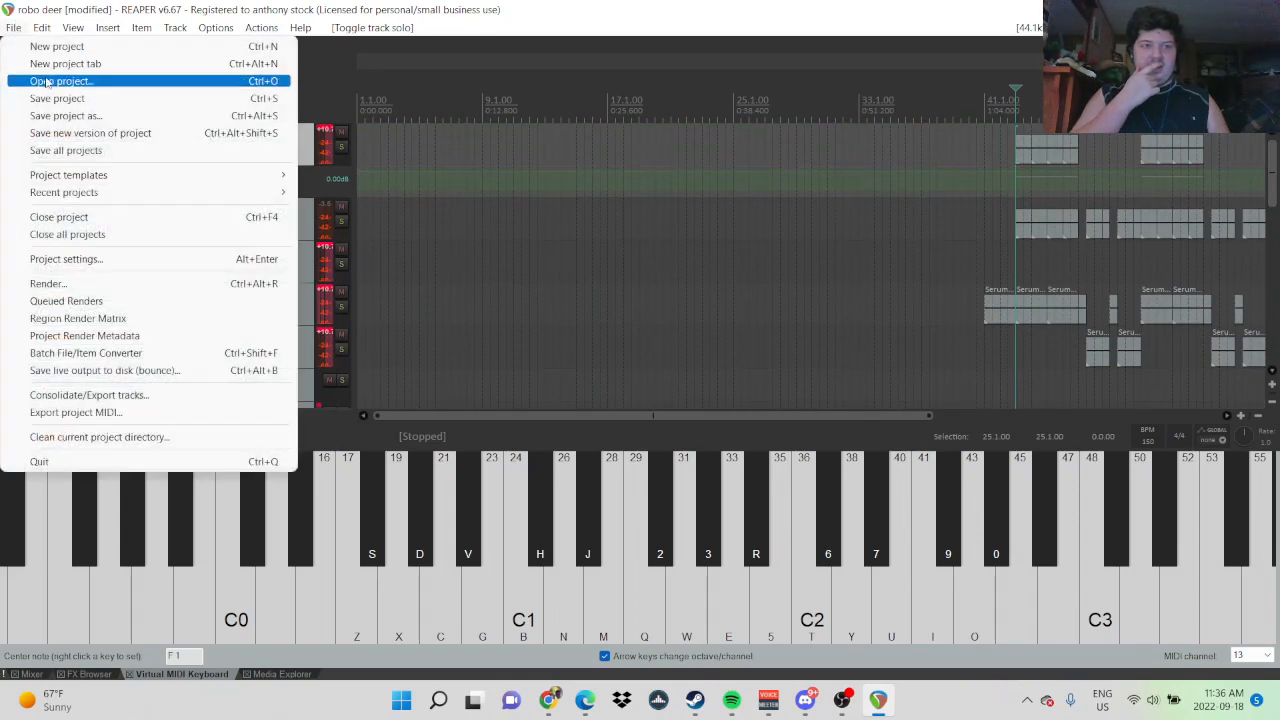
click(63, 85)
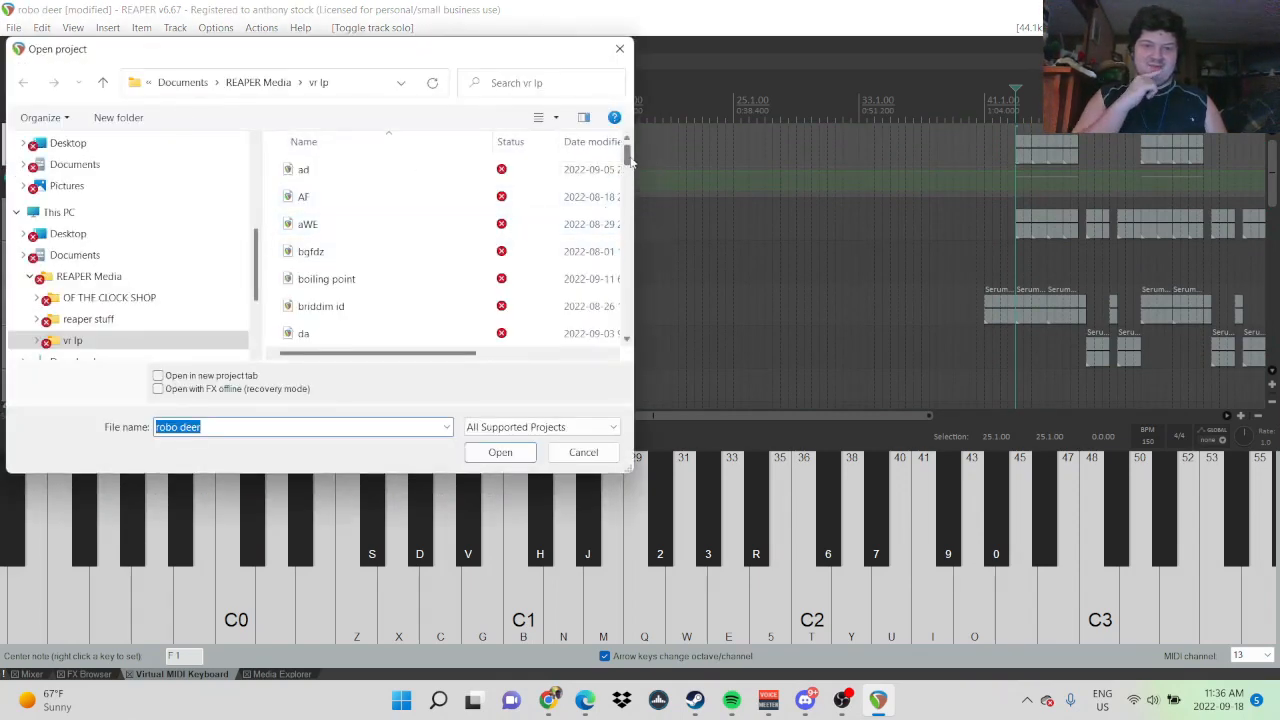
drag(630, 160, 627, 330)
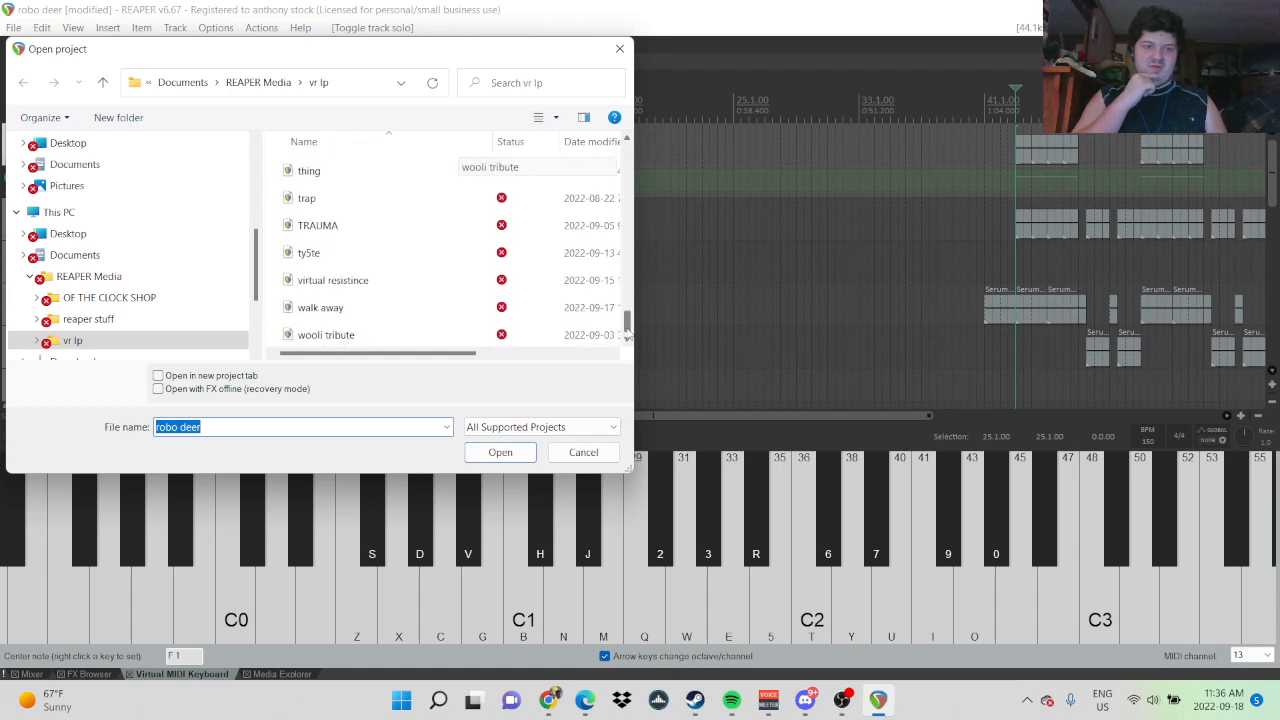
click(339, 200)
click(482, 454)
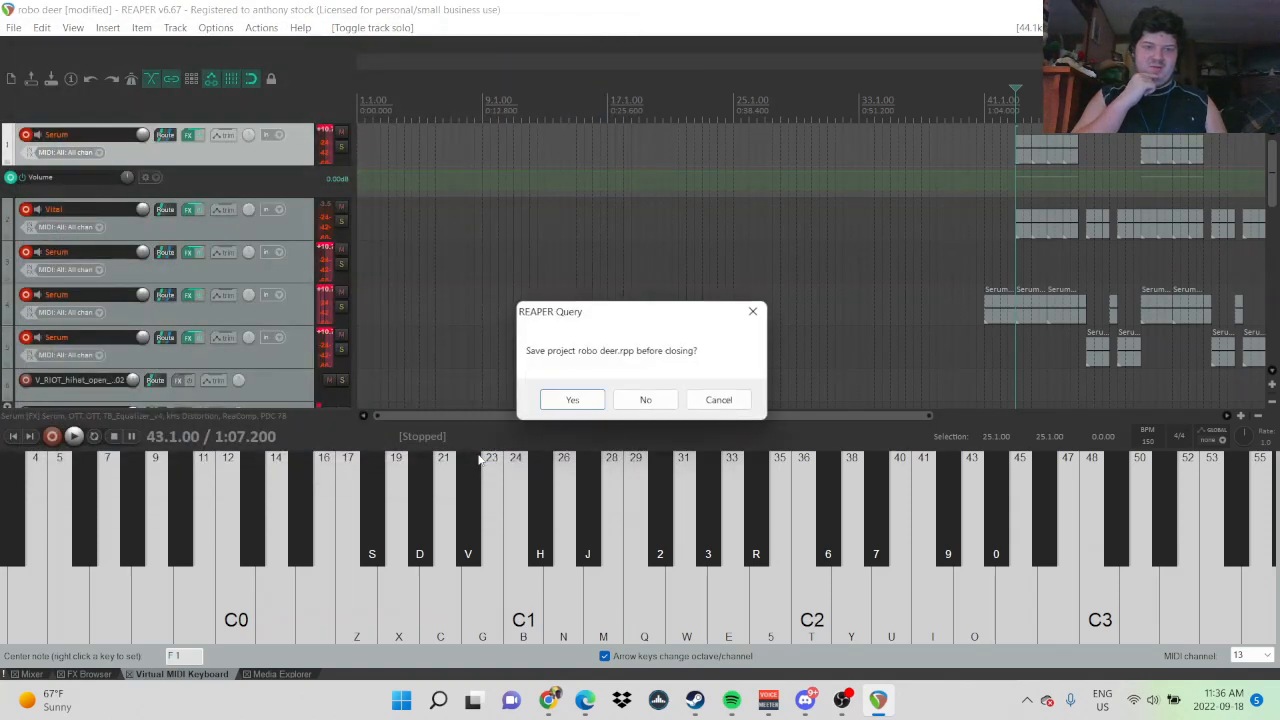
click(581, 401)
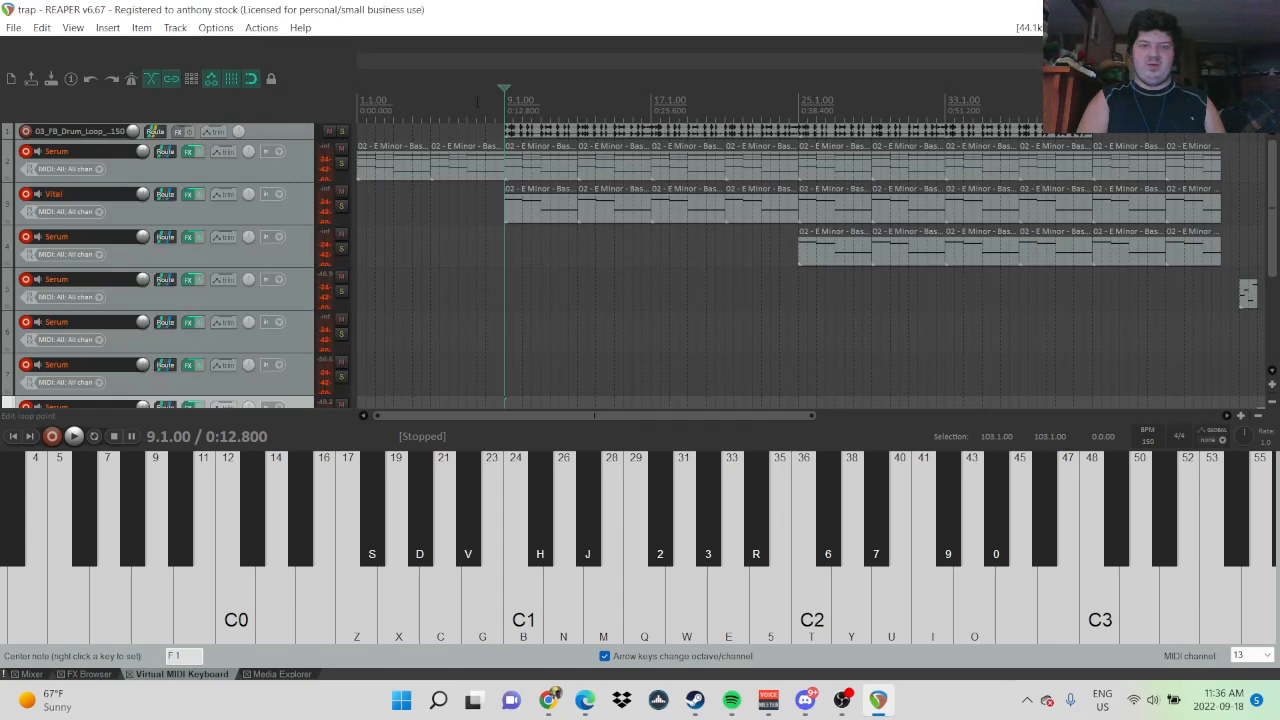
- Play the build-up of the "trap" project from 46.1 and replay its drop from 49.1
key(space)
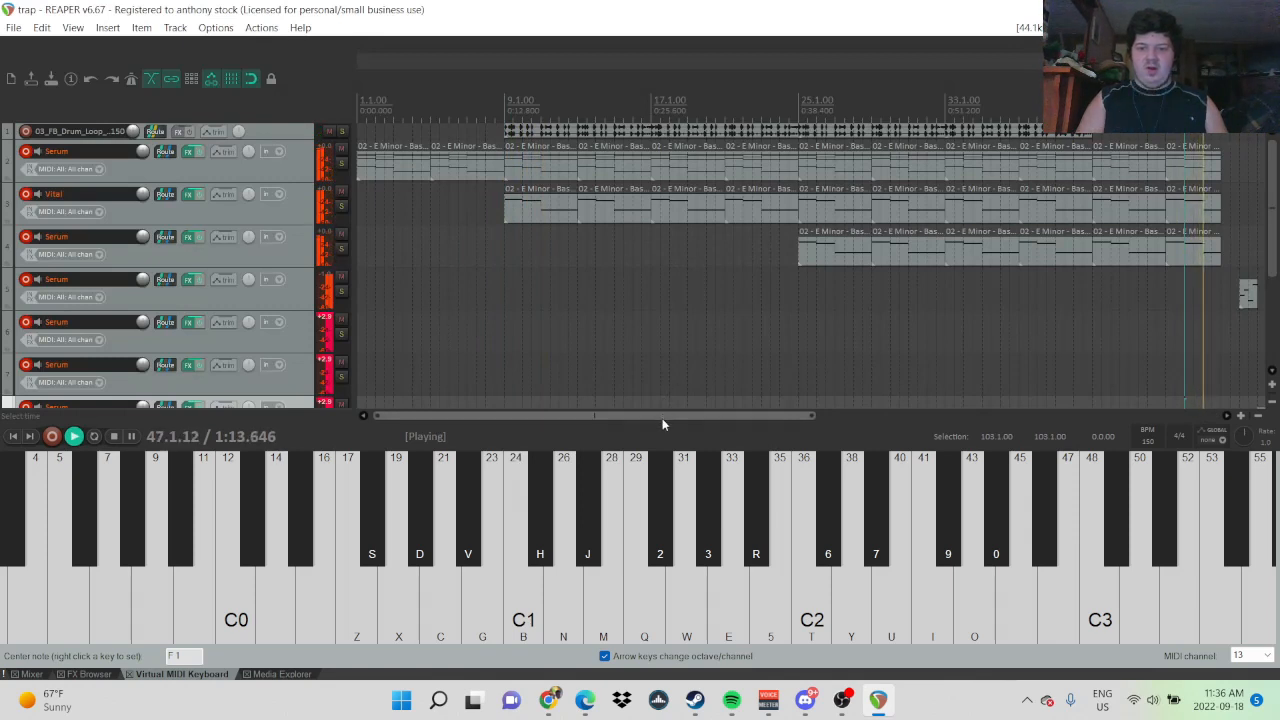
drag(662, 418, 845, 392)
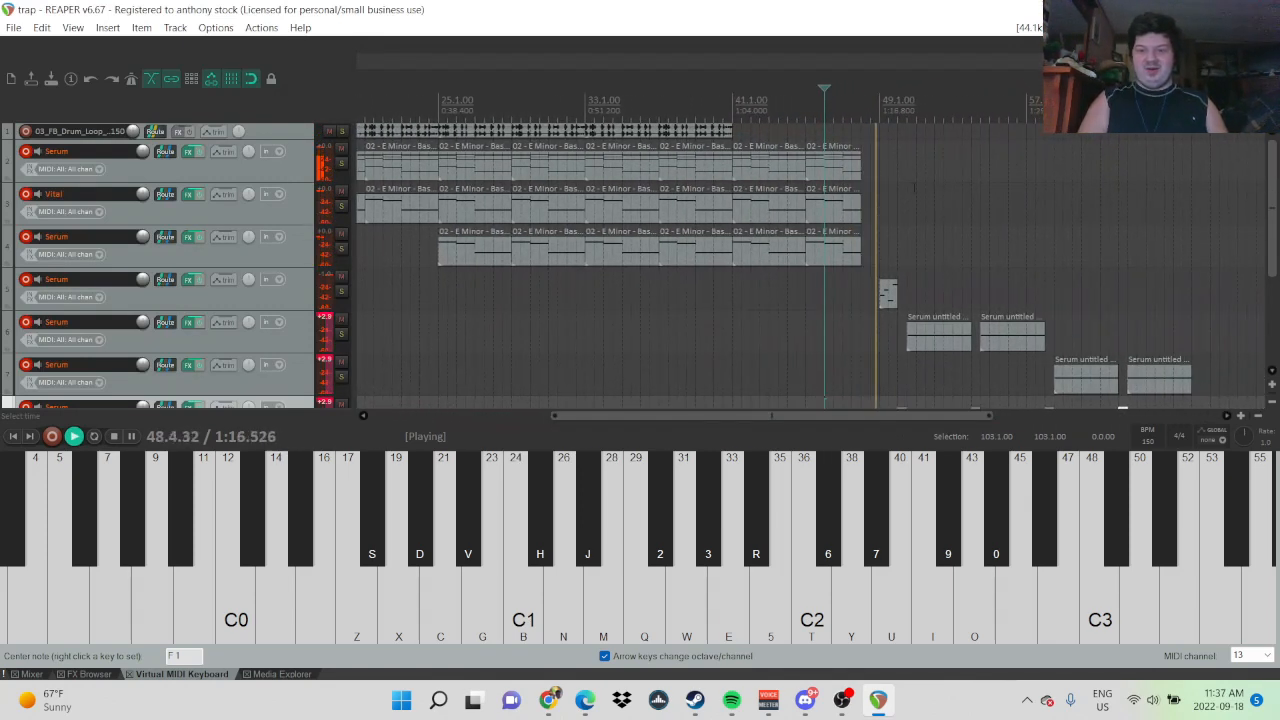
key(space)
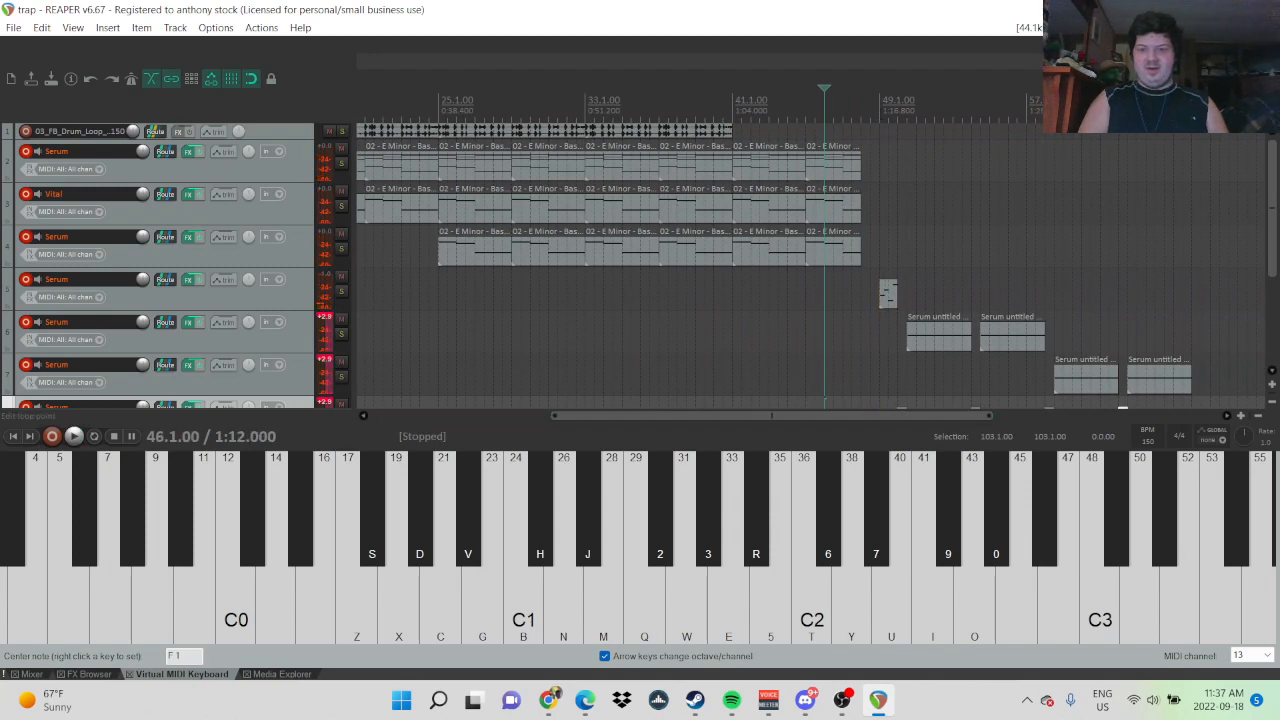
click(880, 110)
key(space)
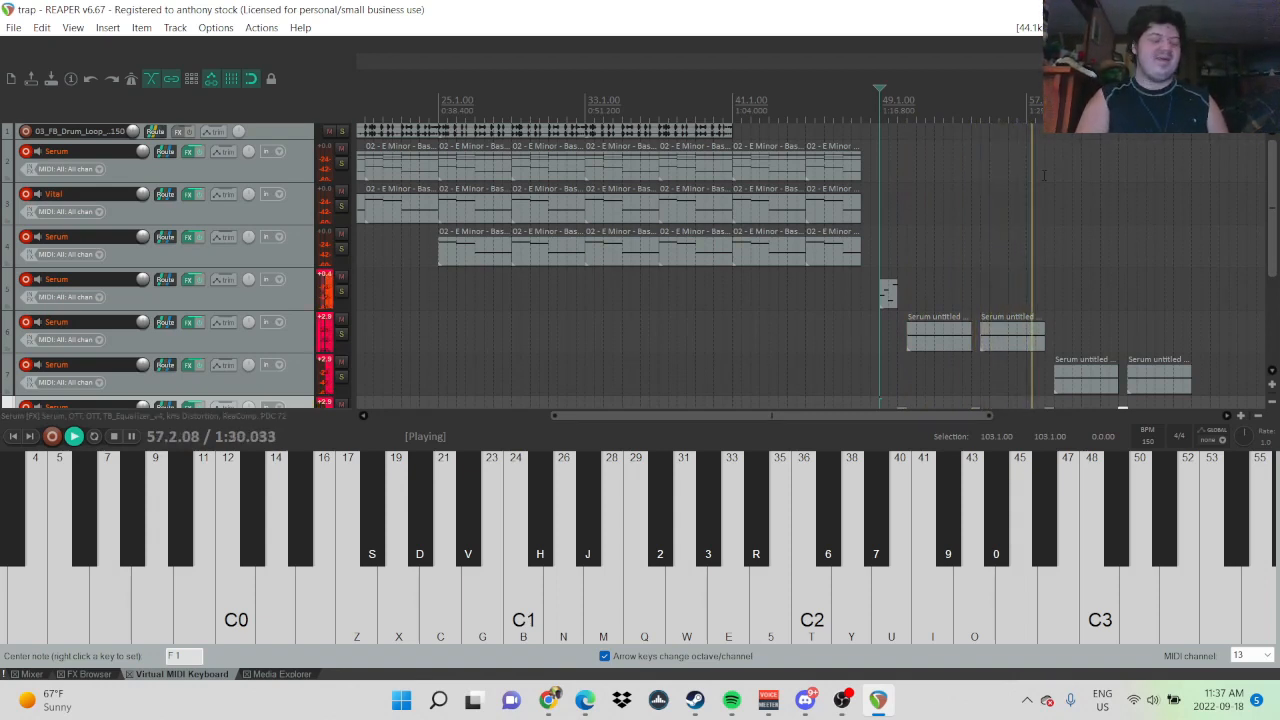
key(space)
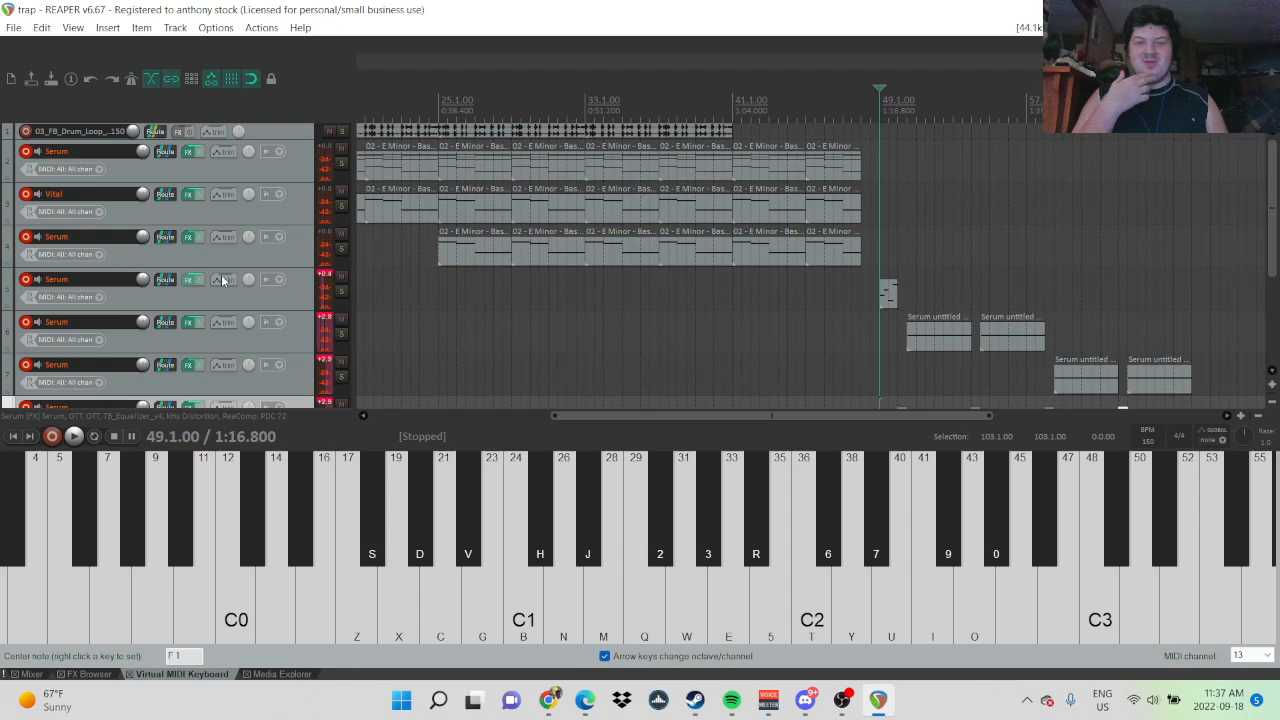
- Examine the oscillators of track 5's Serum patch, close its FX chain and move the play position to 50.3
click(187, 279)
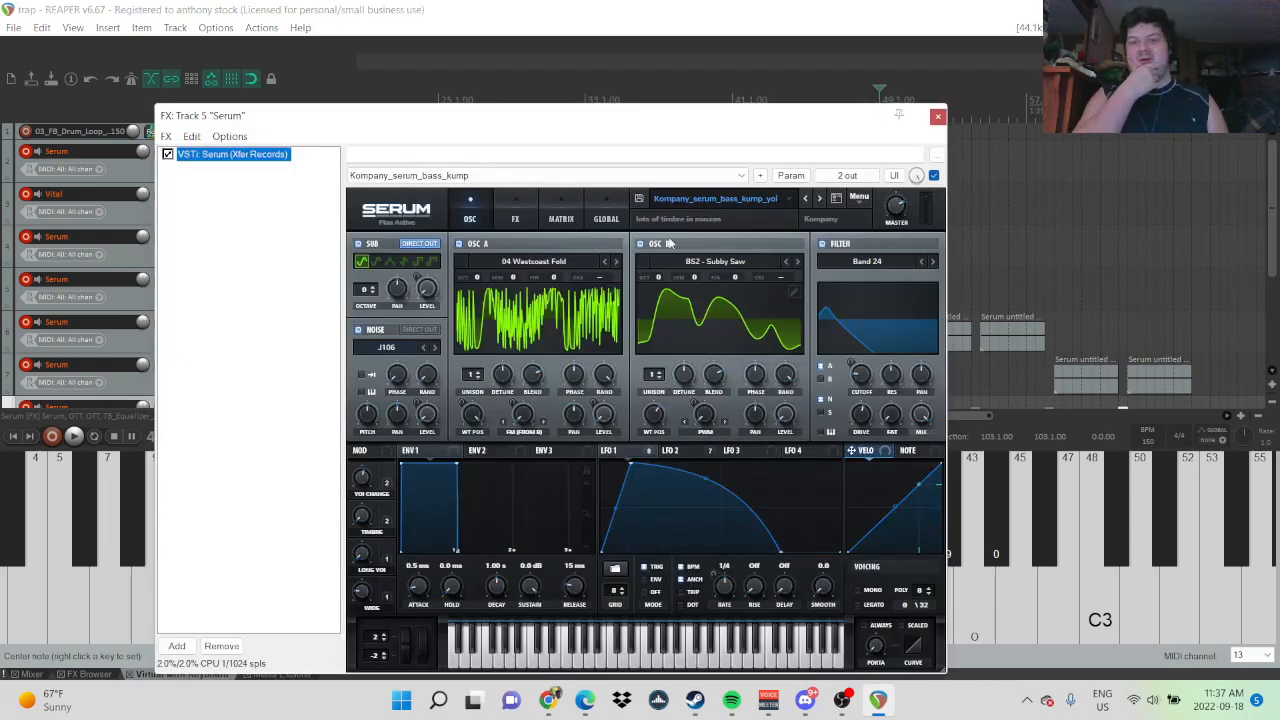
click(938, 117)
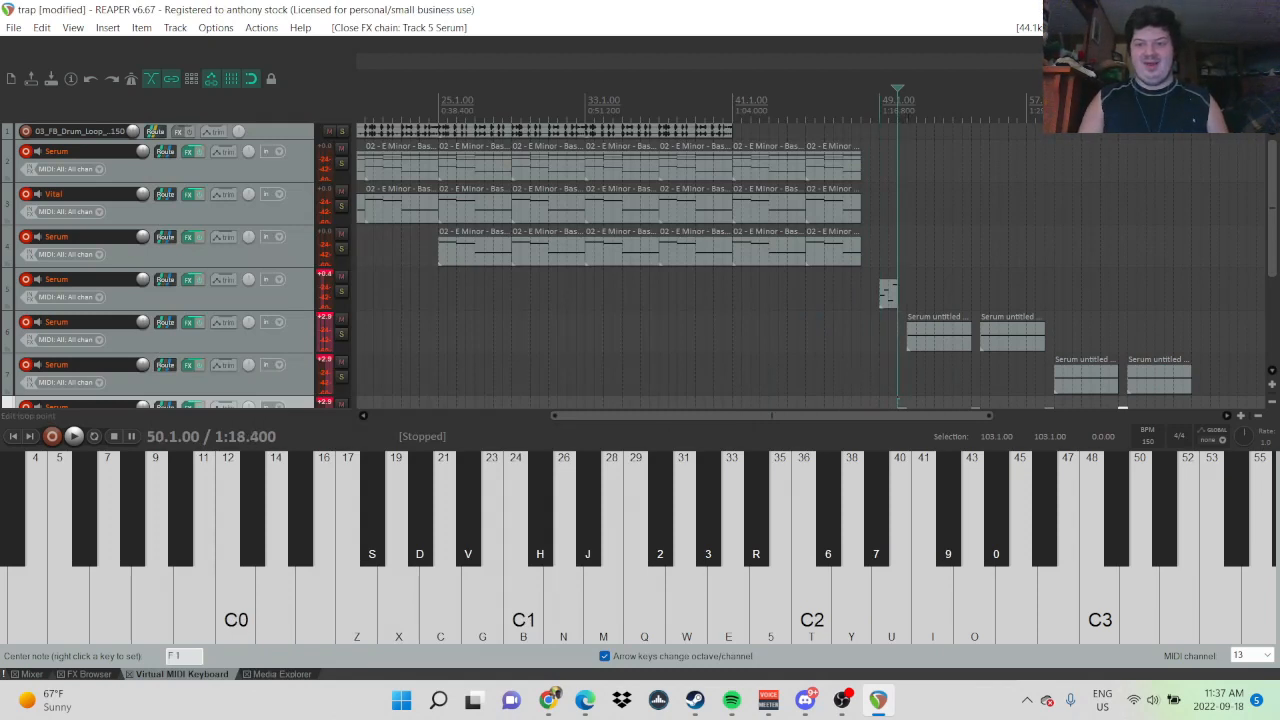
click(907, 106)
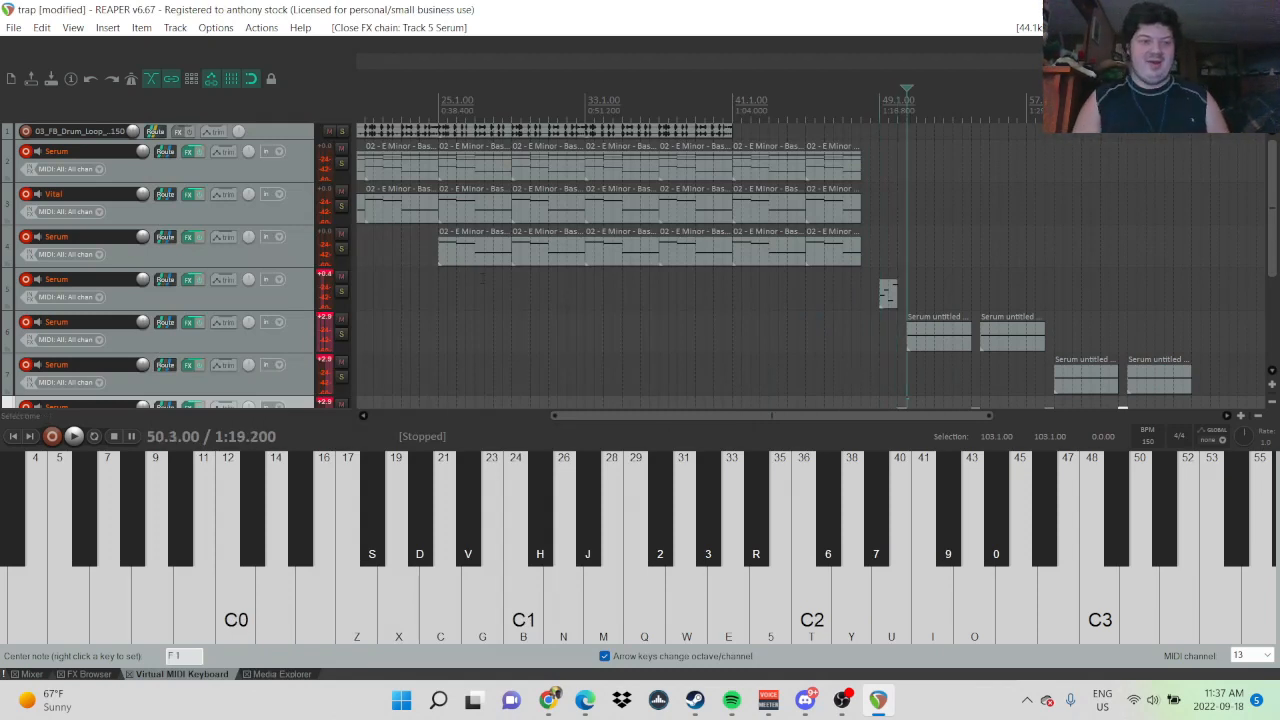
- Examine track 6's "BS Scream" Serum patch while playing the drop from 50.3, stop playback and close its FX chain
click(261, 334)
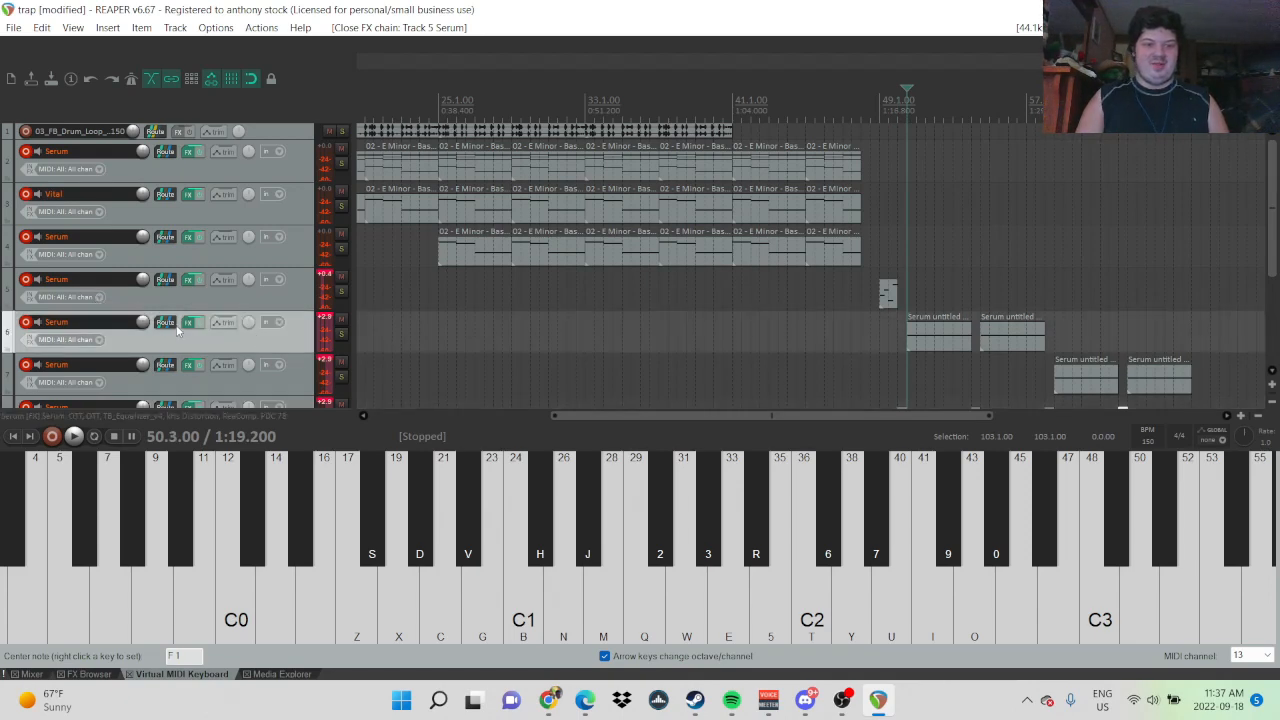
click(188, 322)
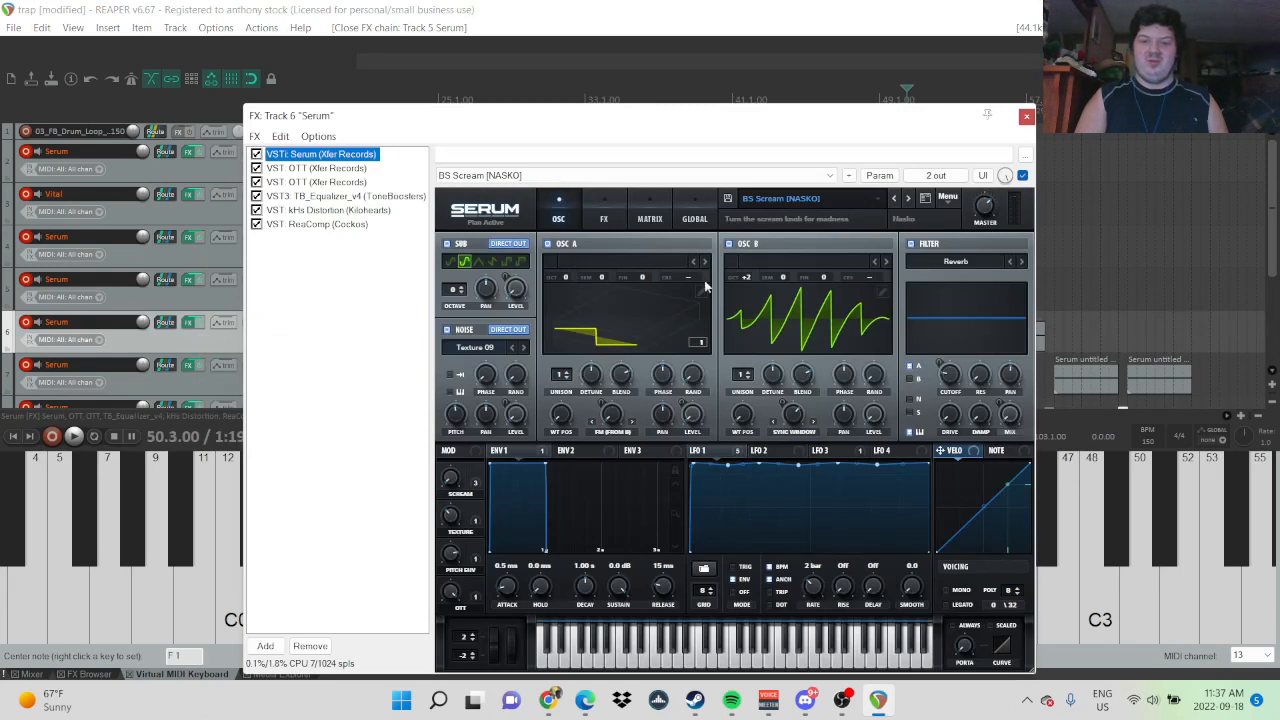
key(space)
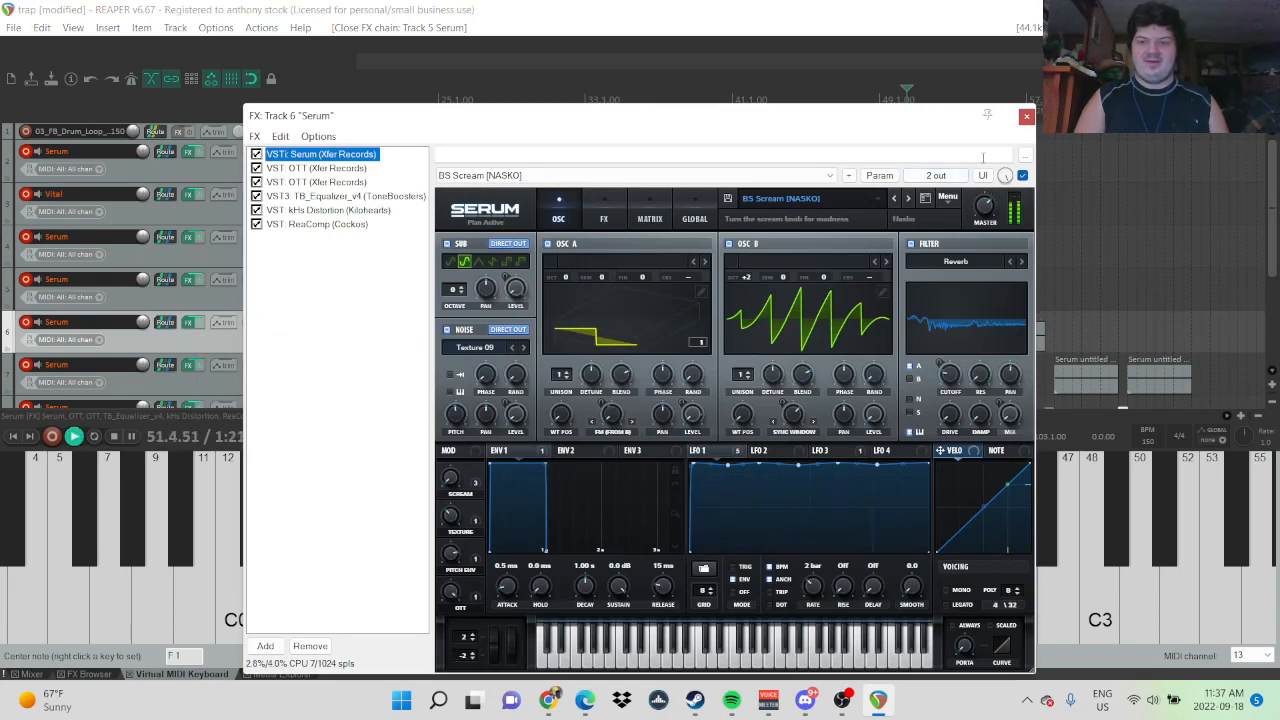
key(space)
click(1026, 117)
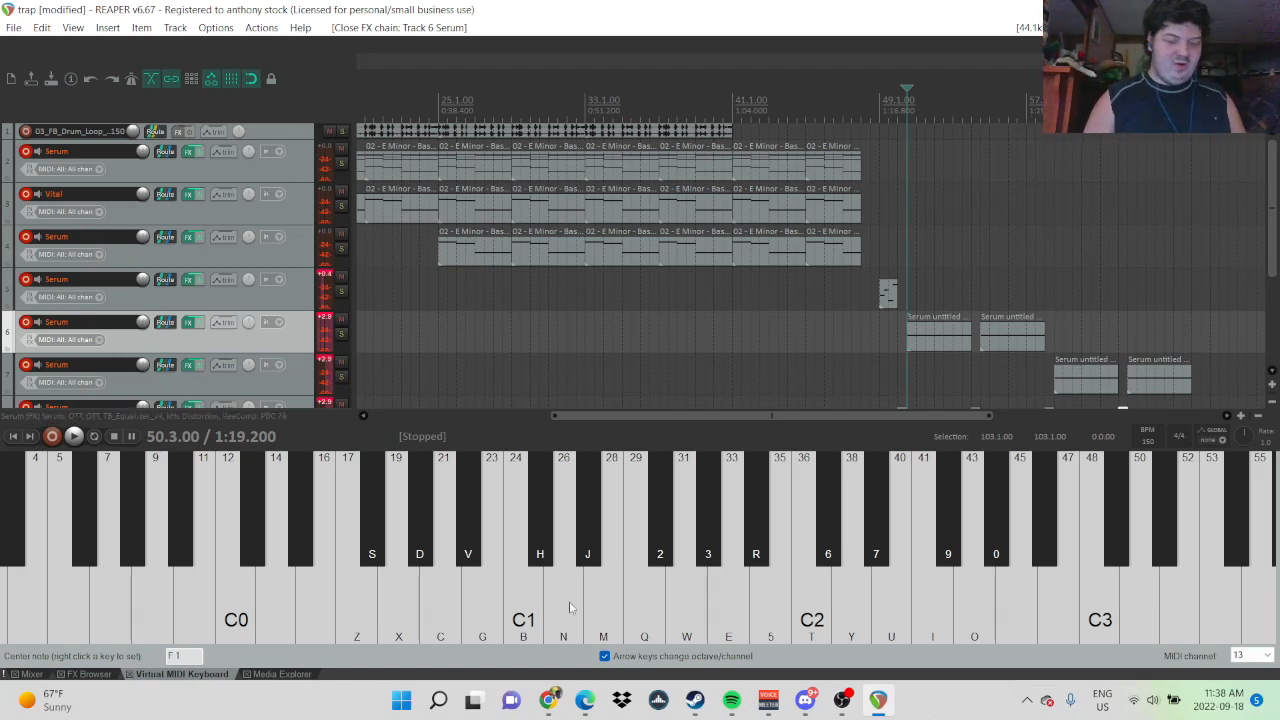
- Switch to Chrome to read the chat of the CozyConOnline Twitch stream and return to REAPER
click(552, 703)
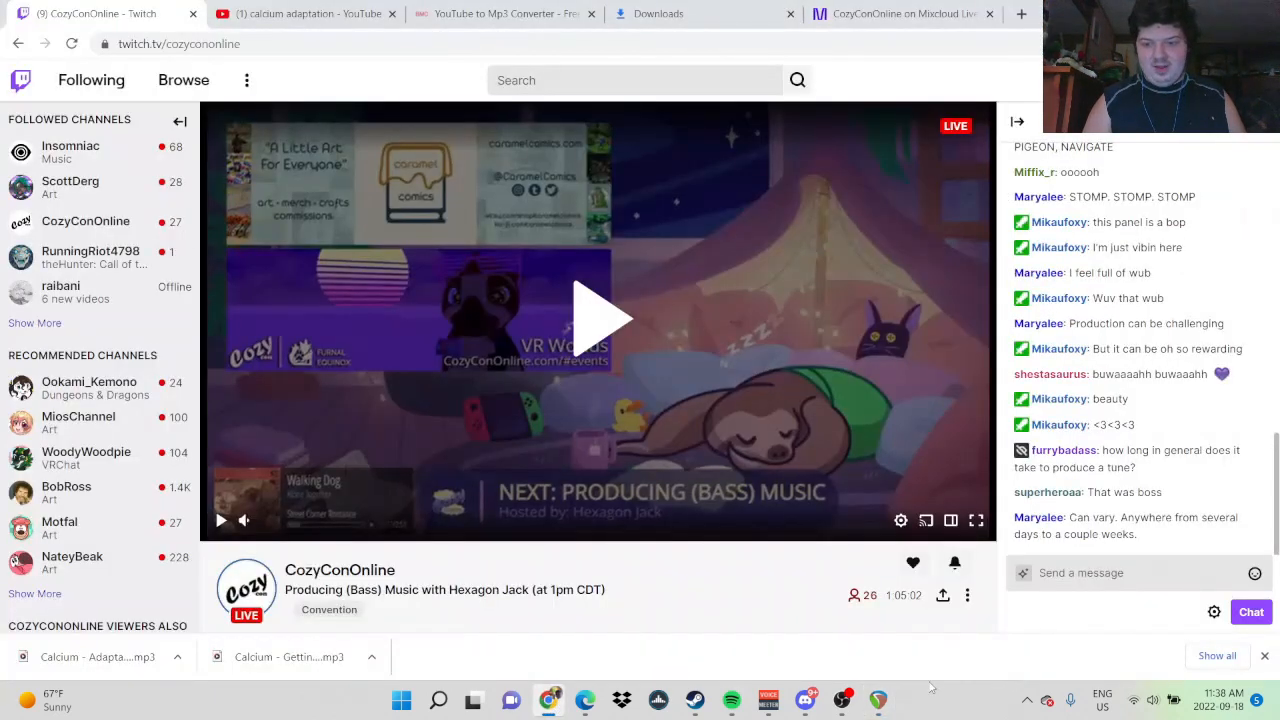
click(878, 700)
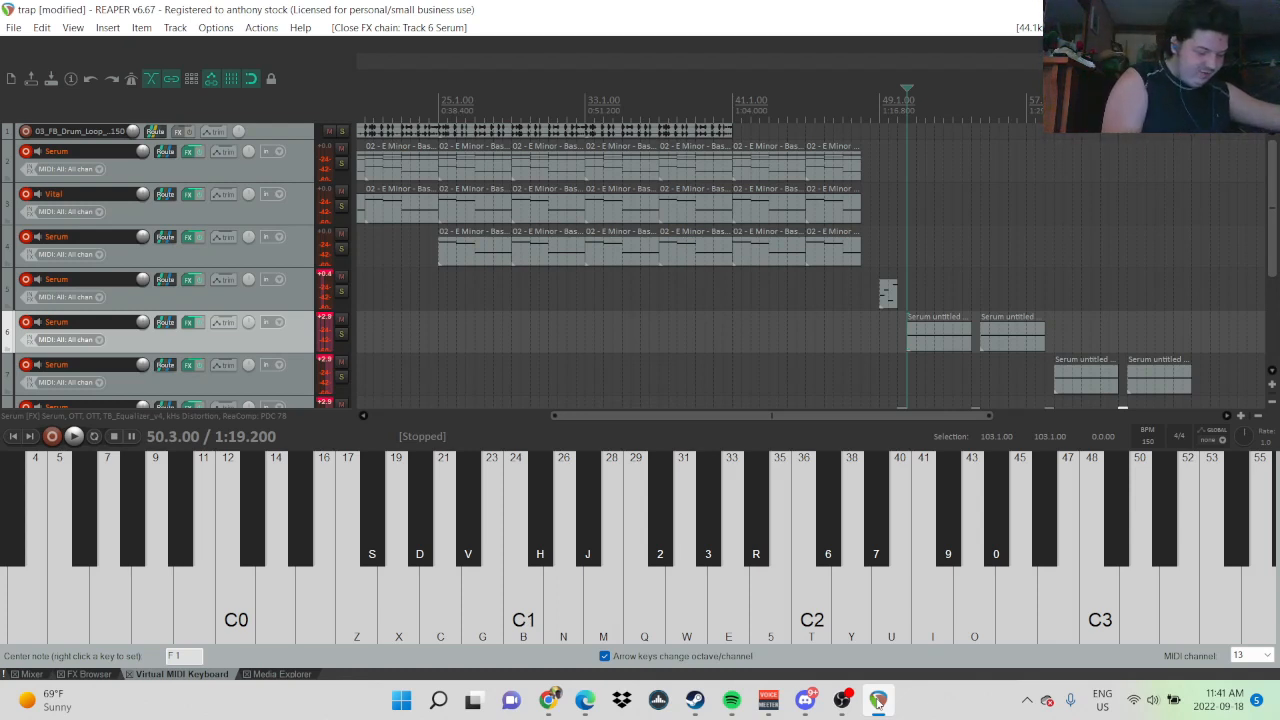
click(546, 701)
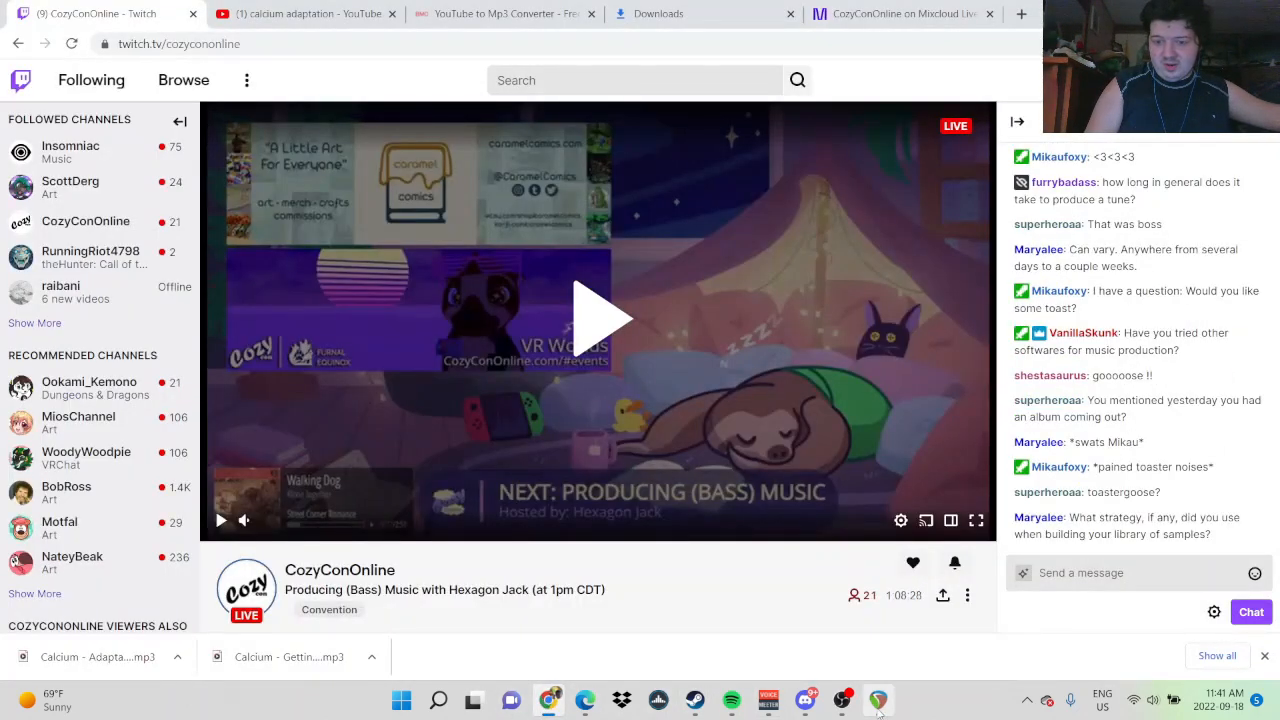
mouse_move(810, 708)
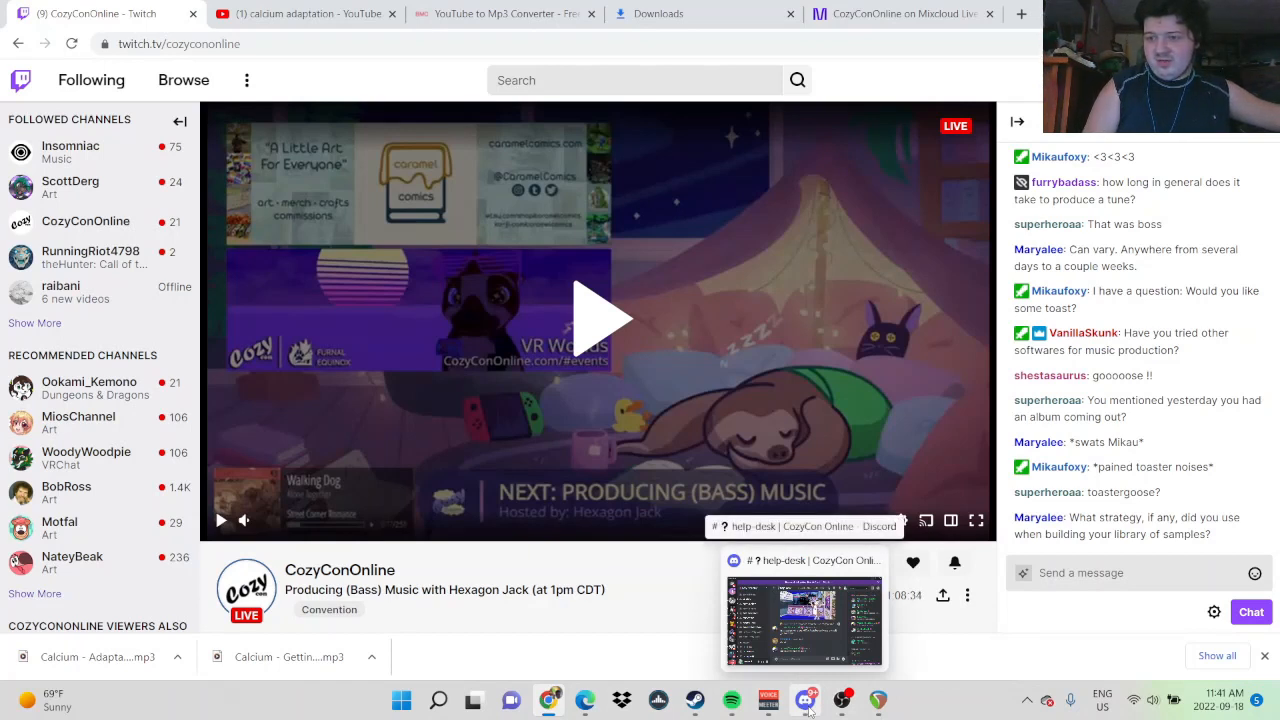
click(810, 708)
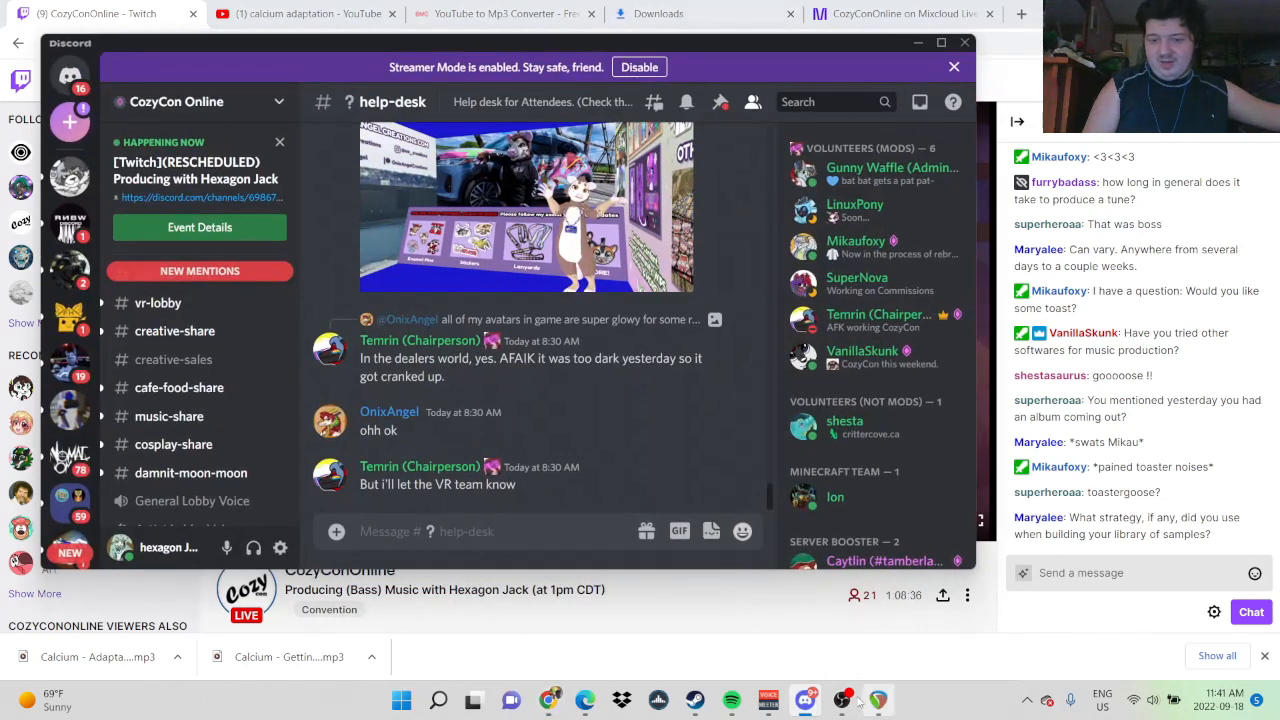
click(852, 702)
mouse_move(732, 702)
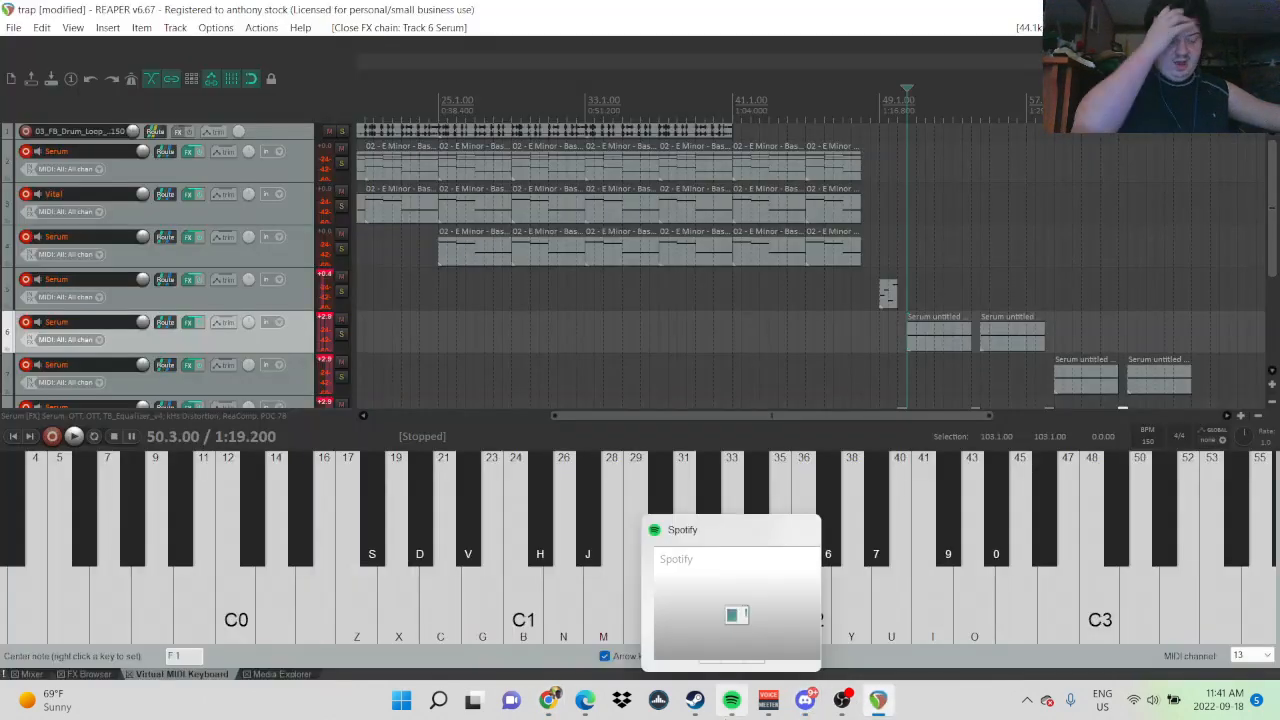
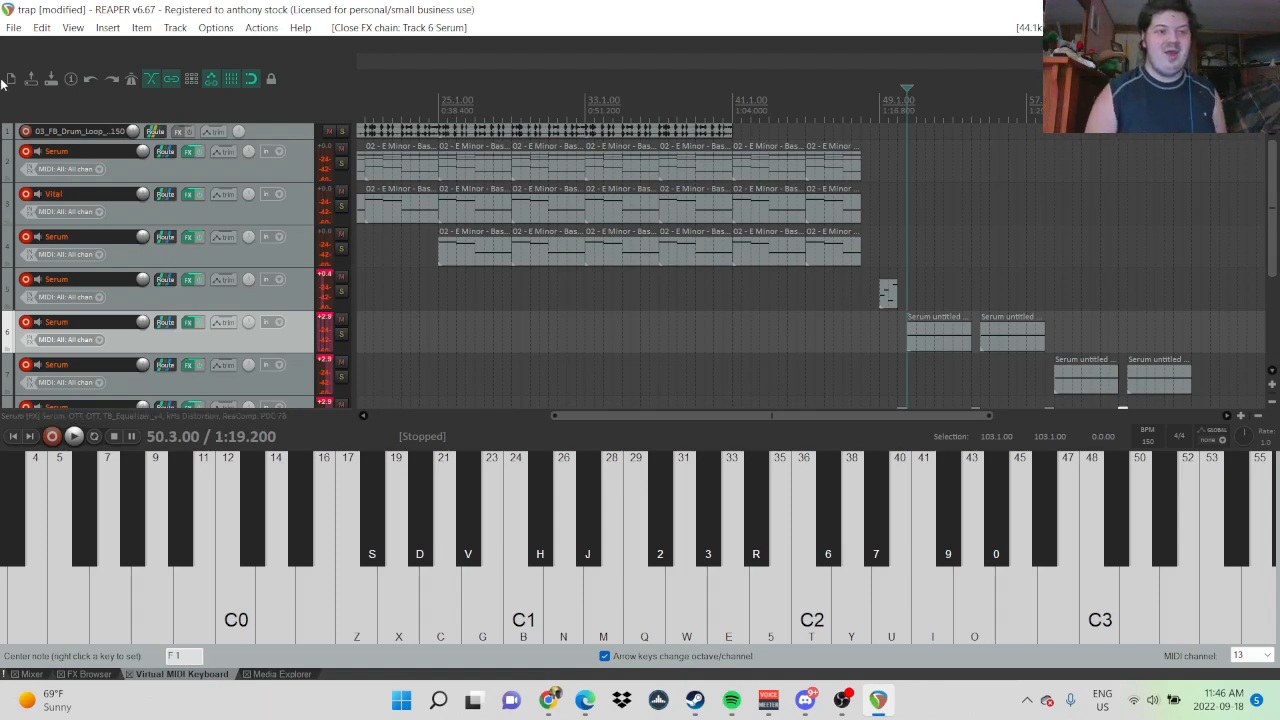
- Open the "jacknife collab" project from the "vr lp" folder, saving the "trap" project before it closes
click(13, 27)
click(60, 82)
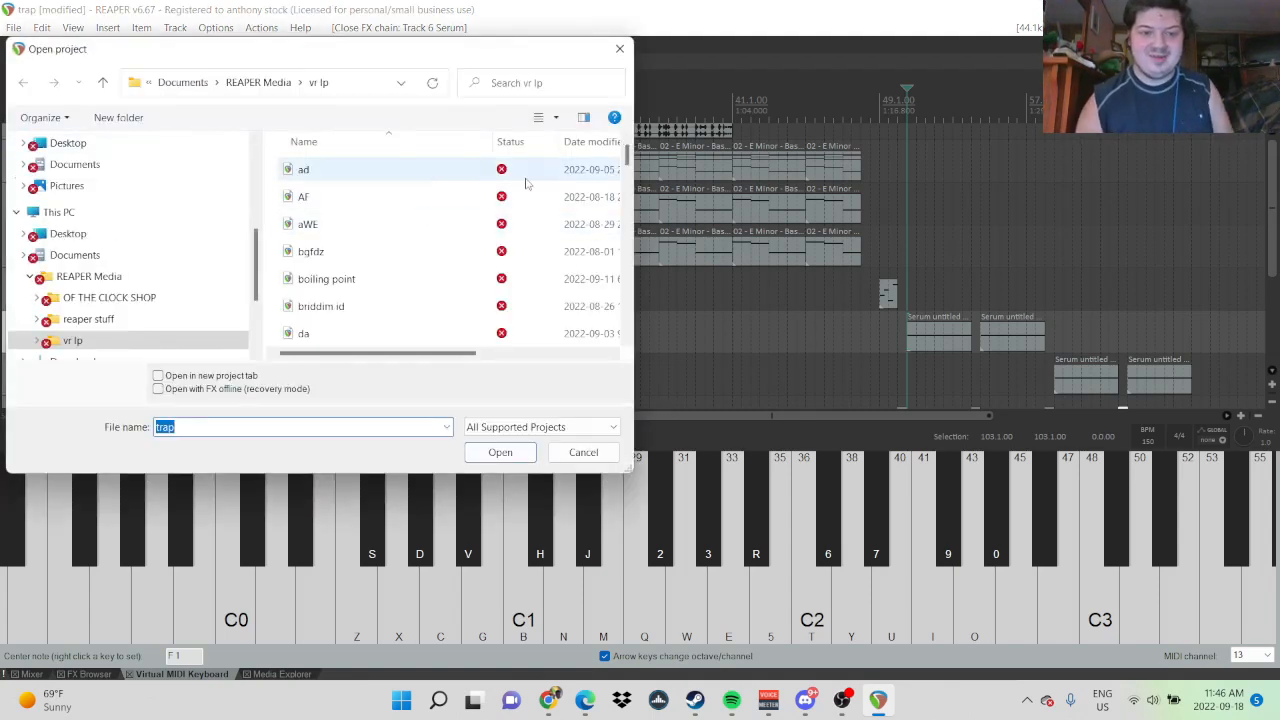
scroll(628, 186, down, 3)
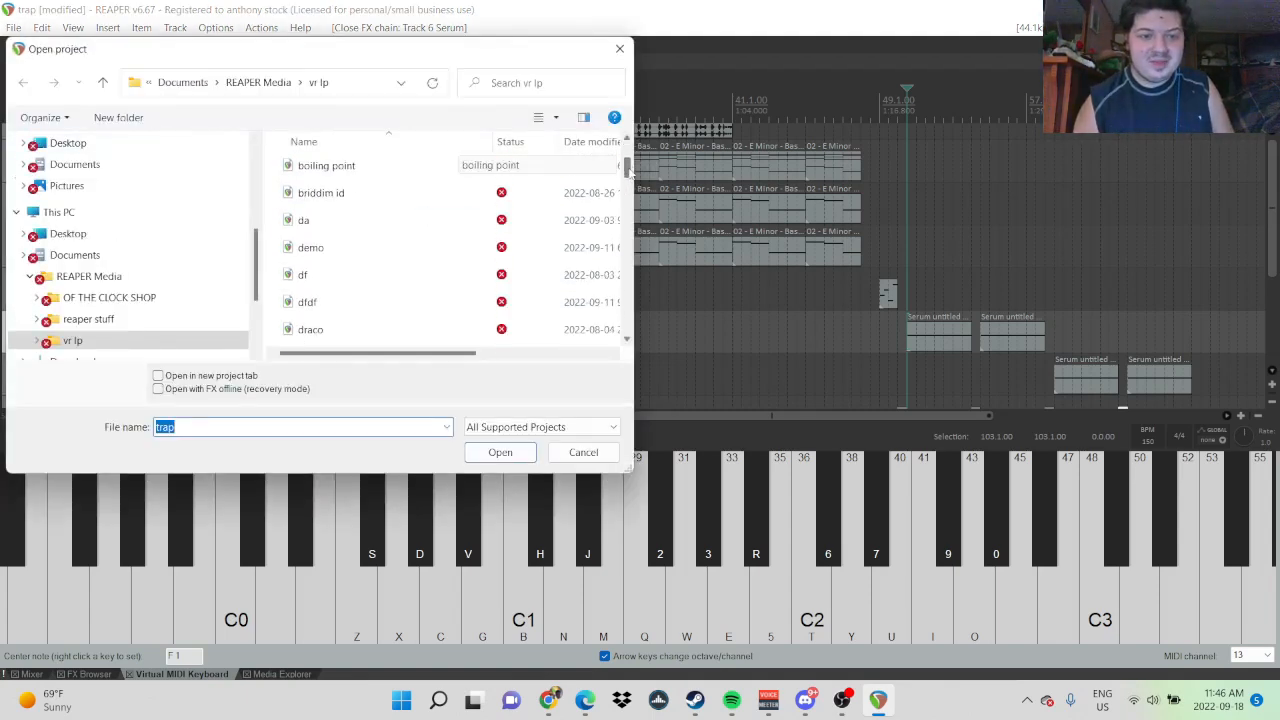
drag(628, 186, 612, 262)
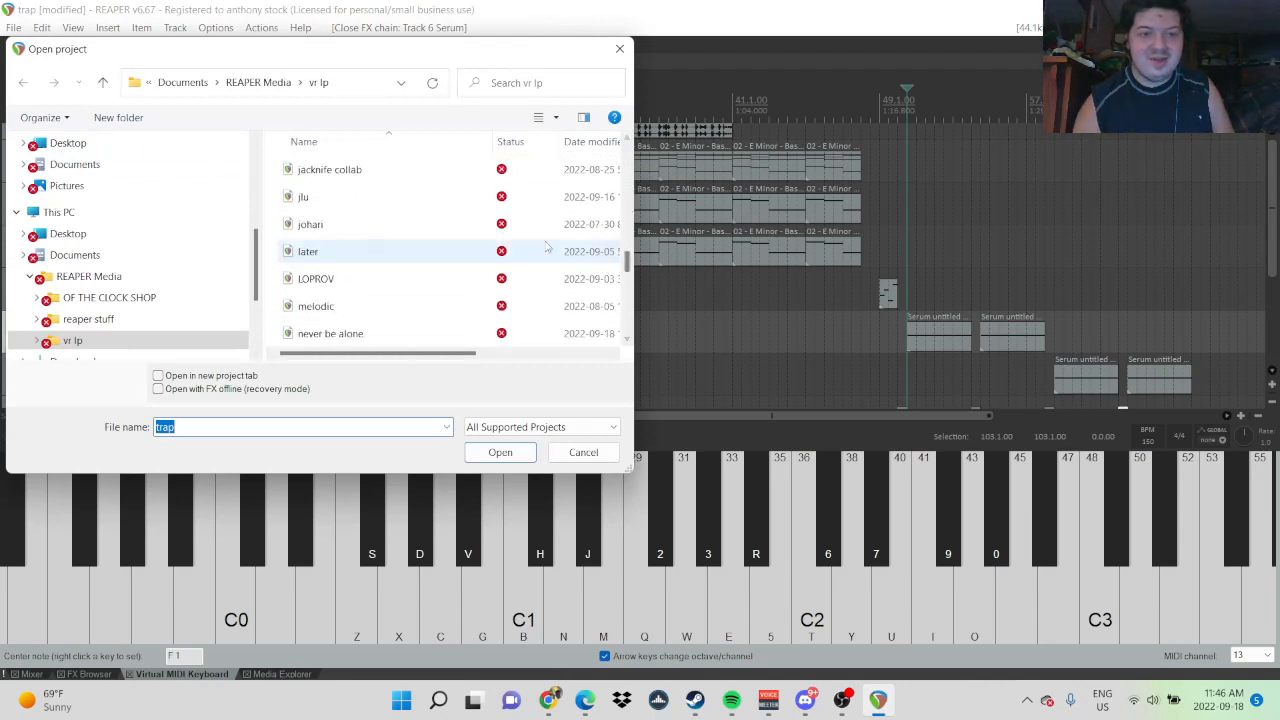
click(375, 171)
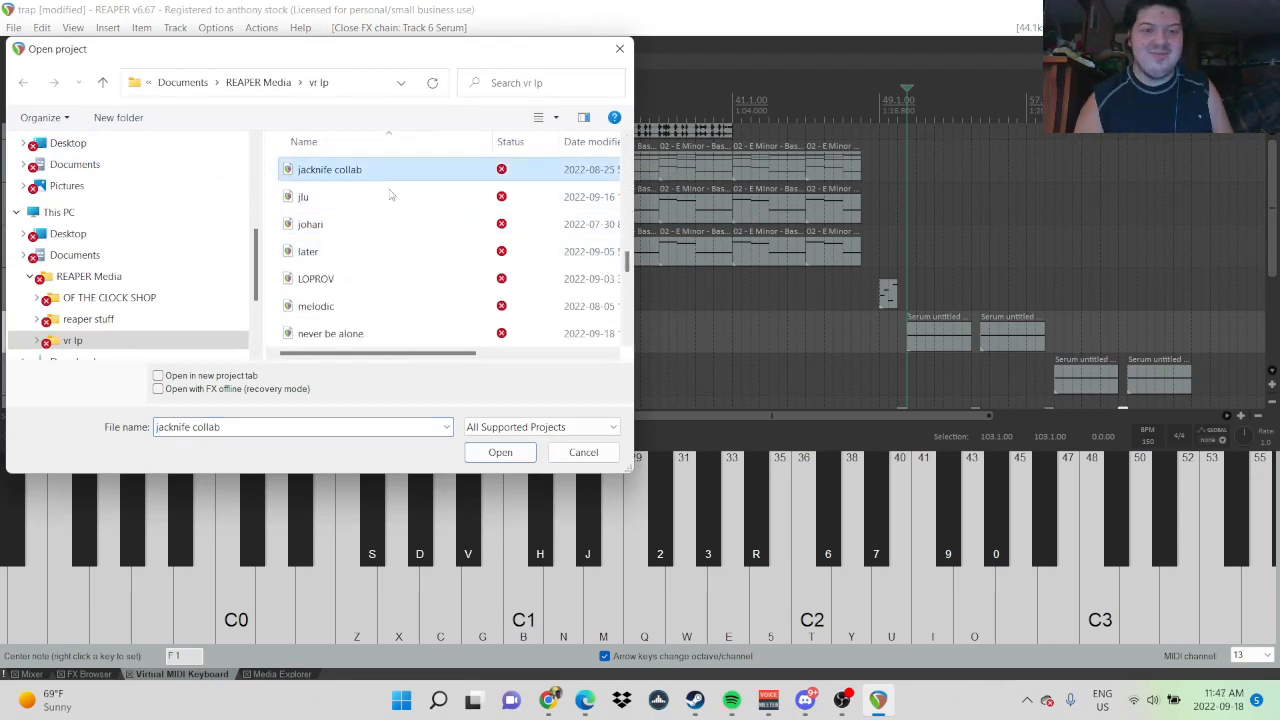
click(516, 459)
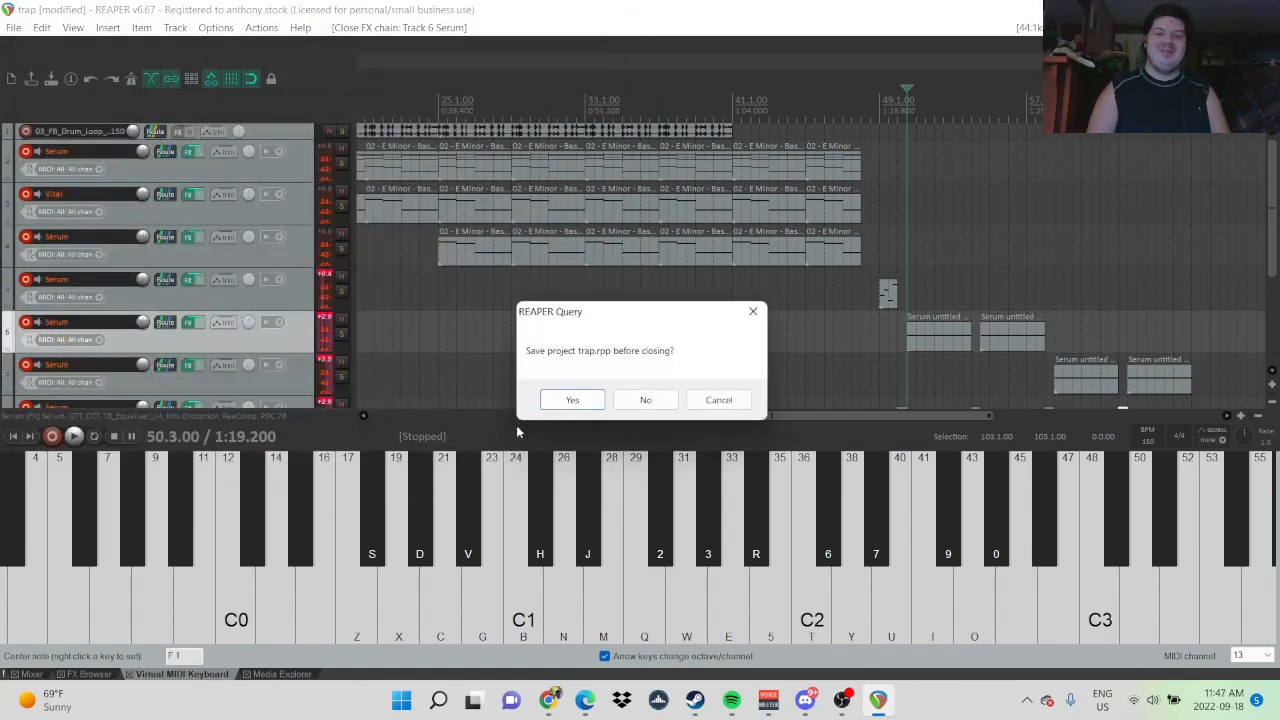
click(576, 402)
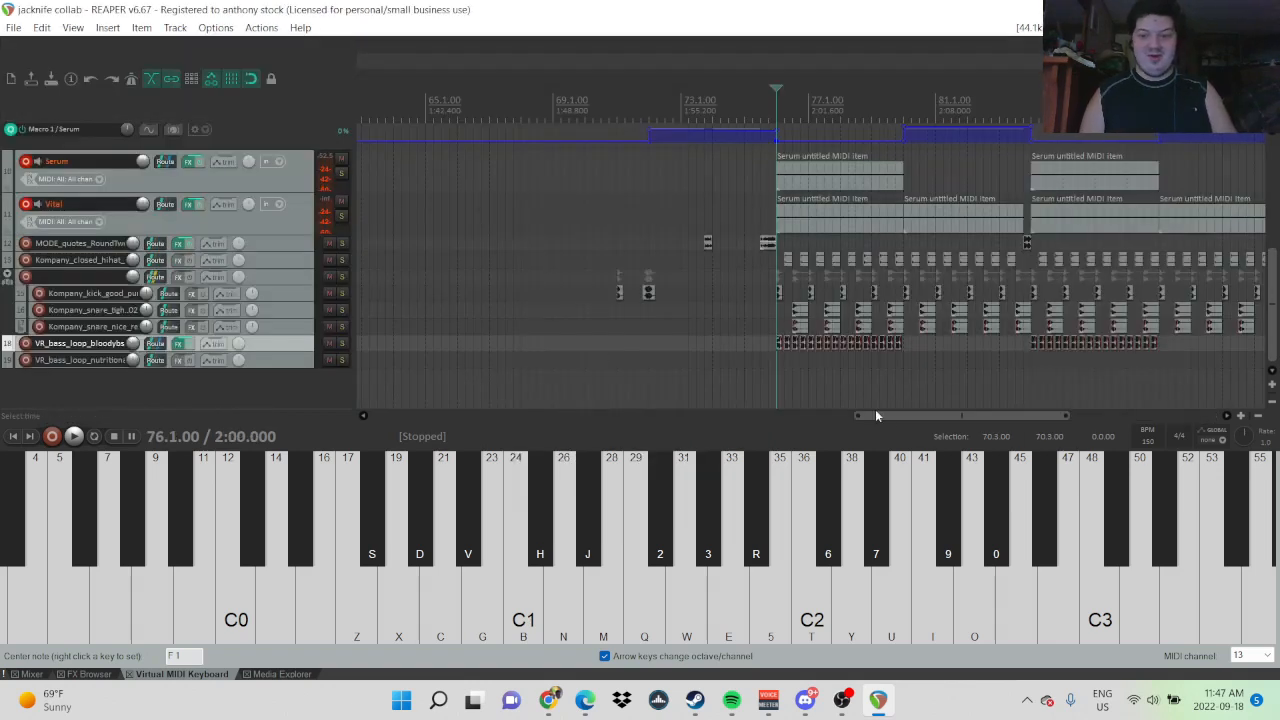
- Play the "jacknife collab" project from its start through the end of its drop, following the arrangement, and stop playback
drag(936, 415, 415, 421)
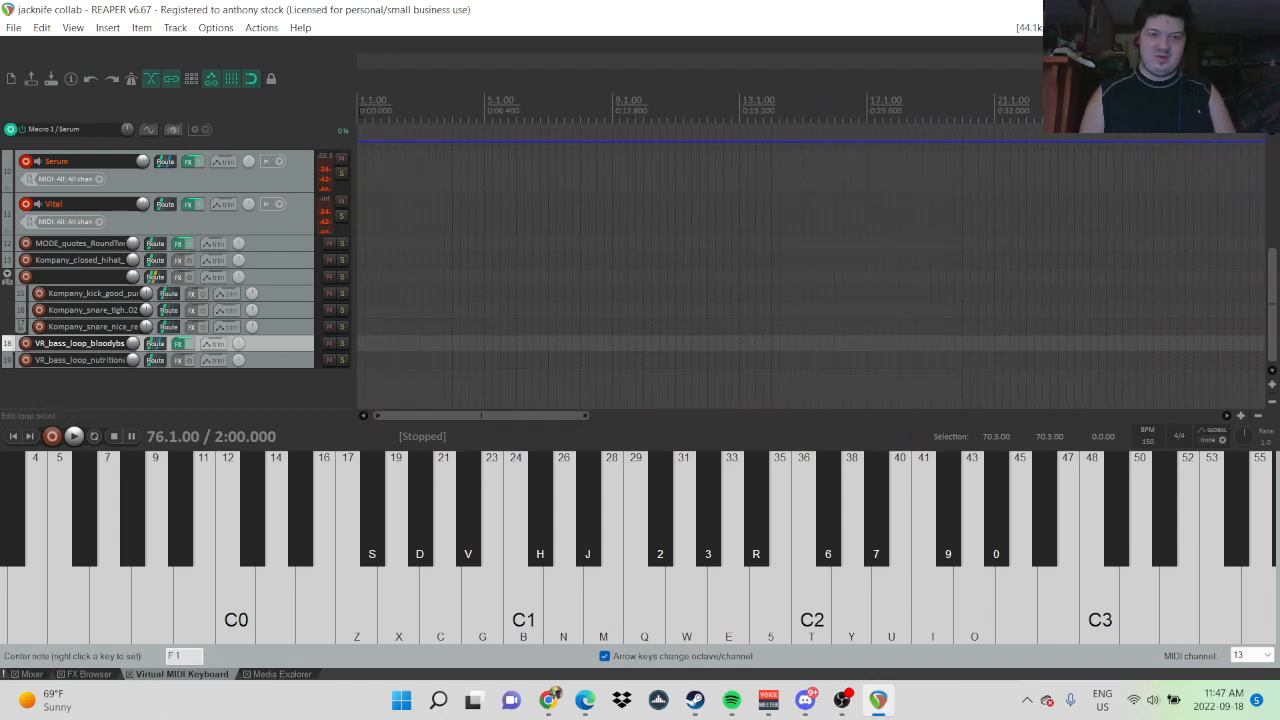
key(Home)
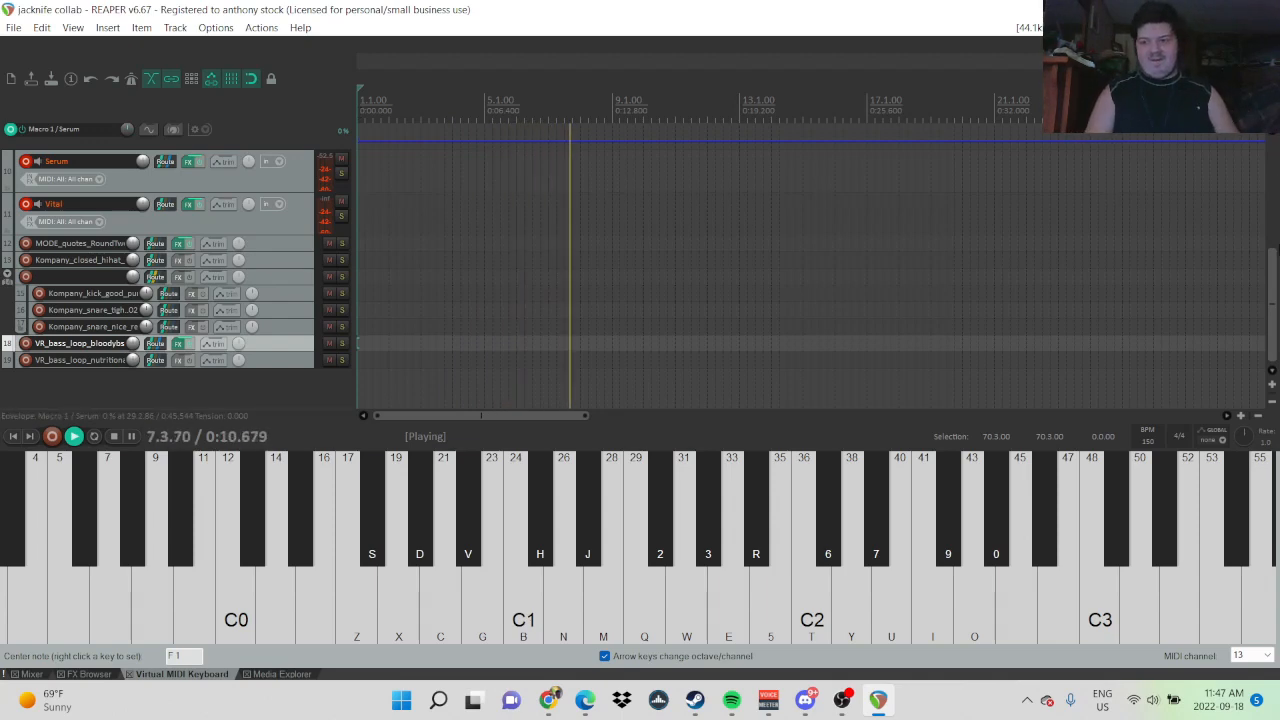
drag(1273, 284, 1274, 175)
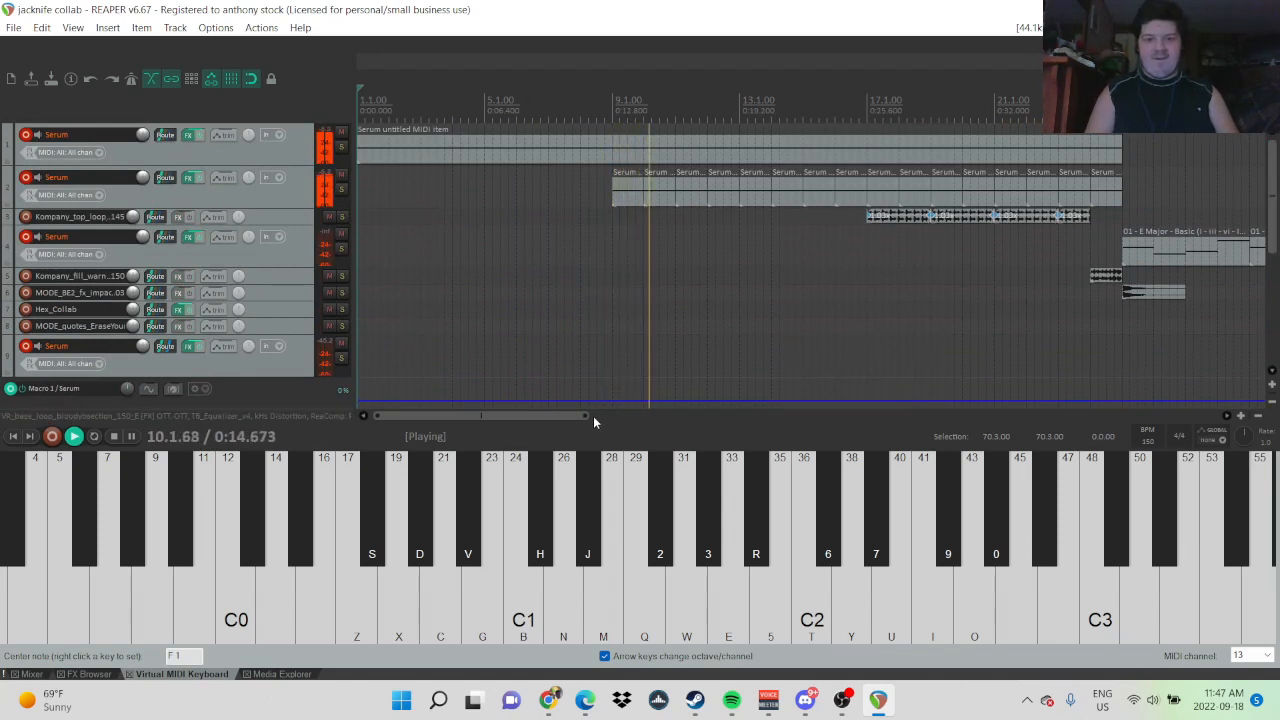
drag(551, 416, 616, 430)
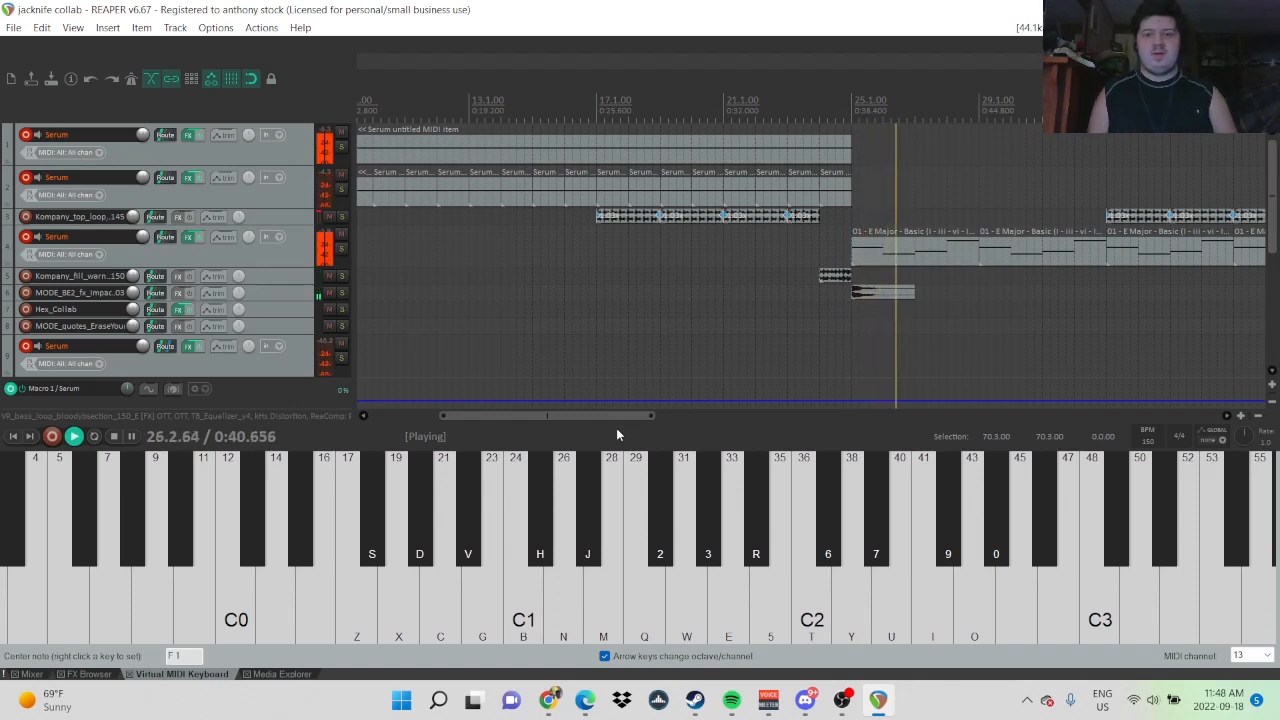
drag(606, 418, 696, 419)
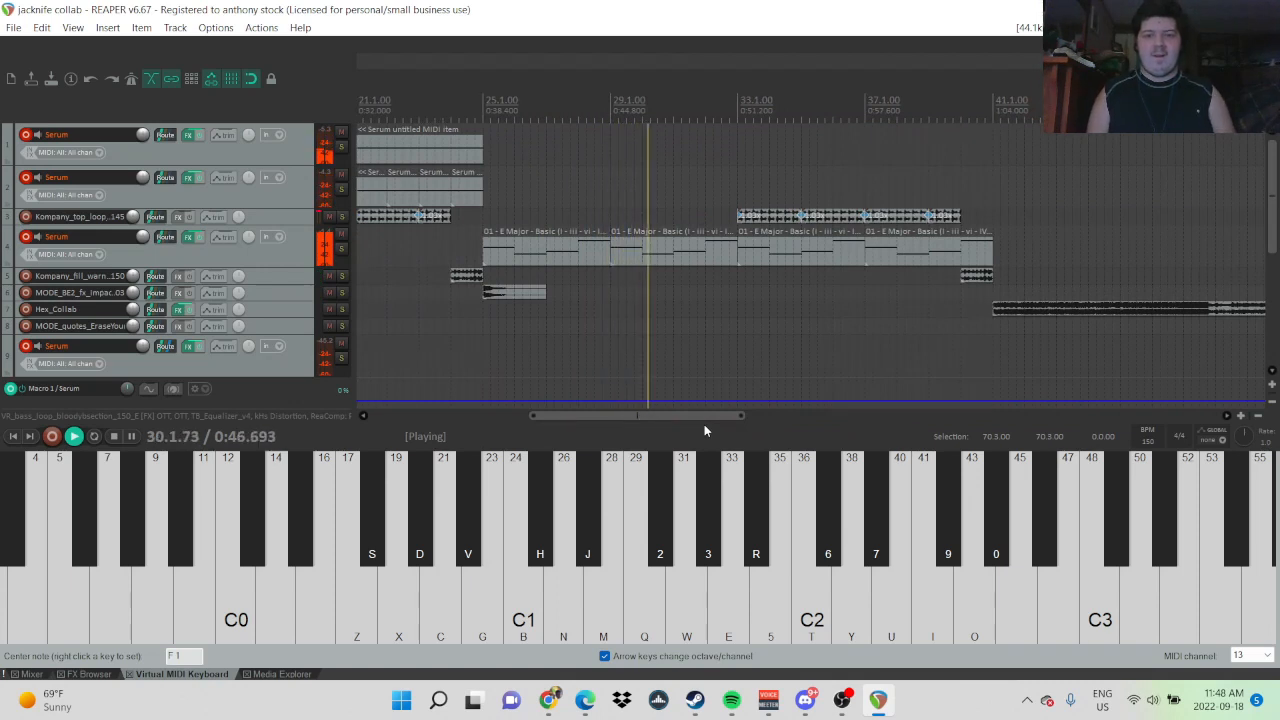
drag(684, 414, 737, 415)
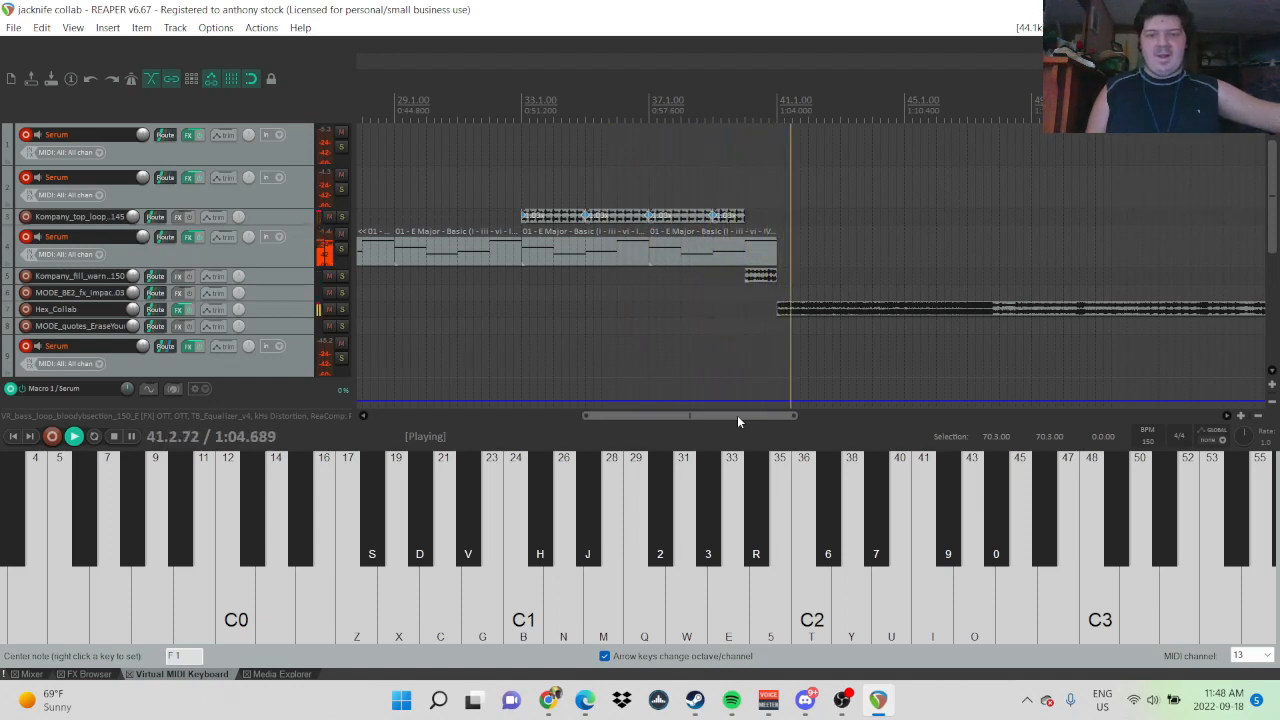
drag(737, 415, 854, 409)
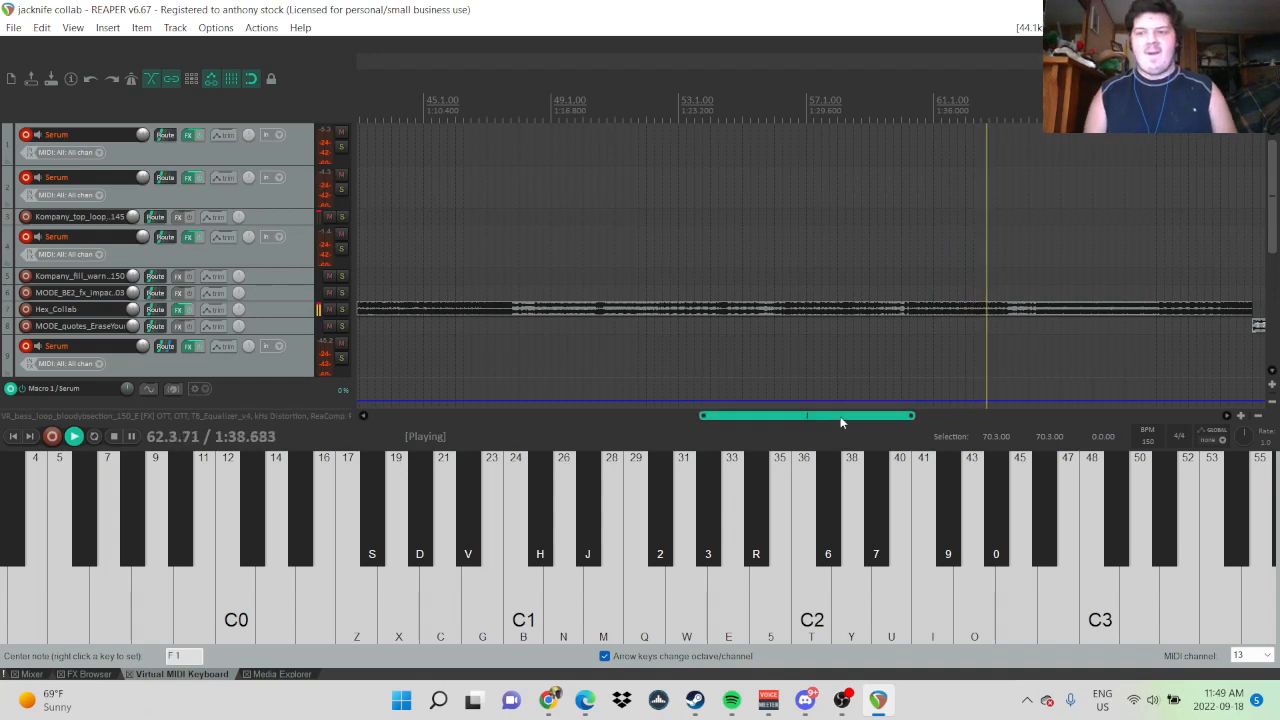
drag(840, 418, 940, 422)
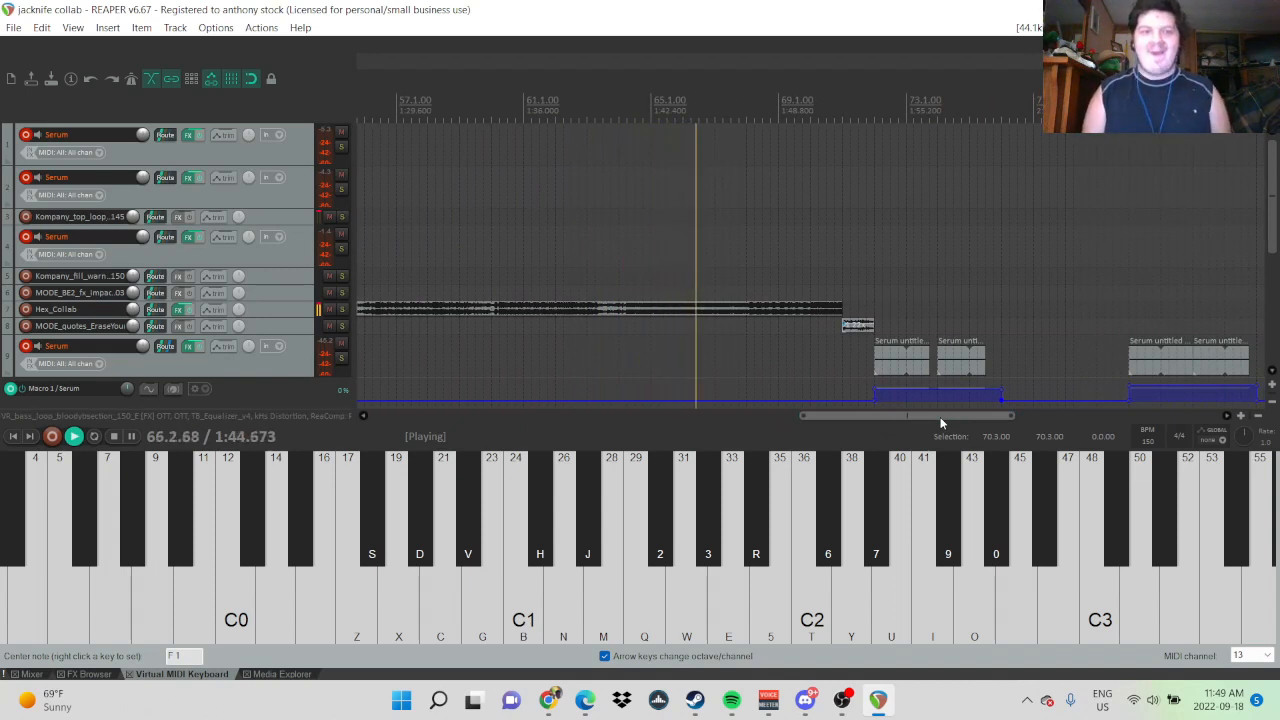
drag(940, 424, 1032, 414)
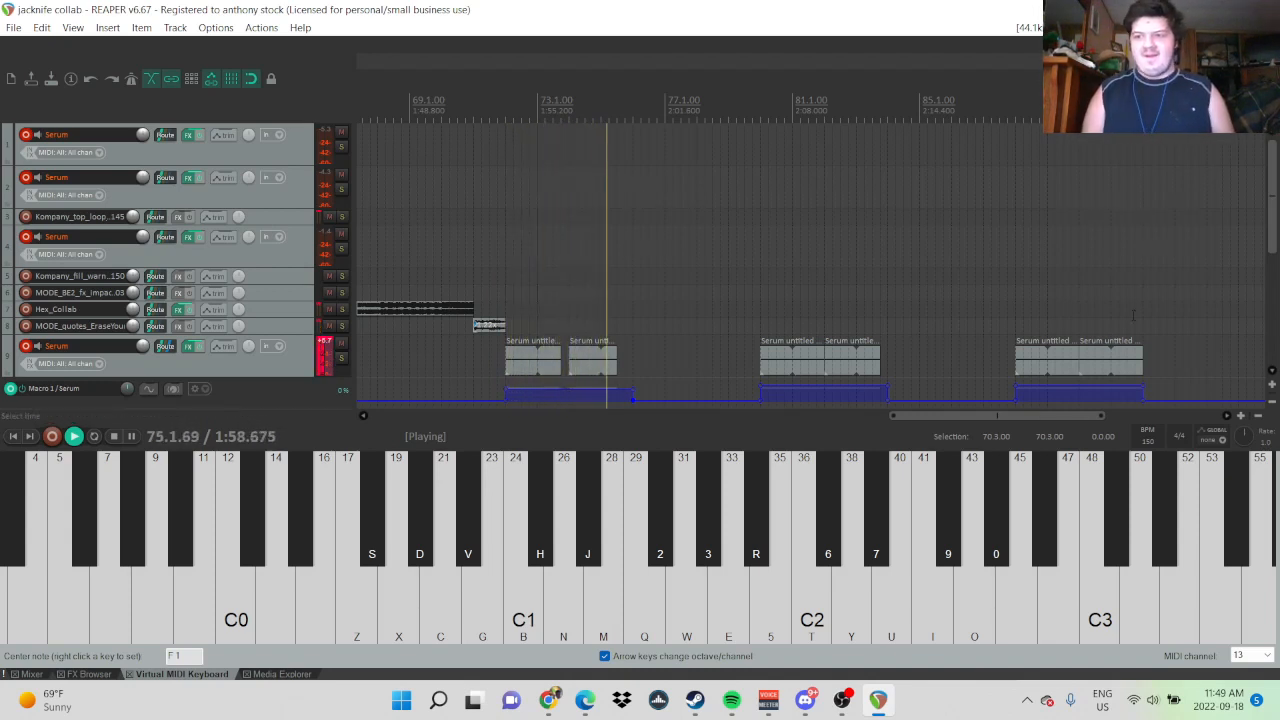
drag(1271, 199, 1244, 272)
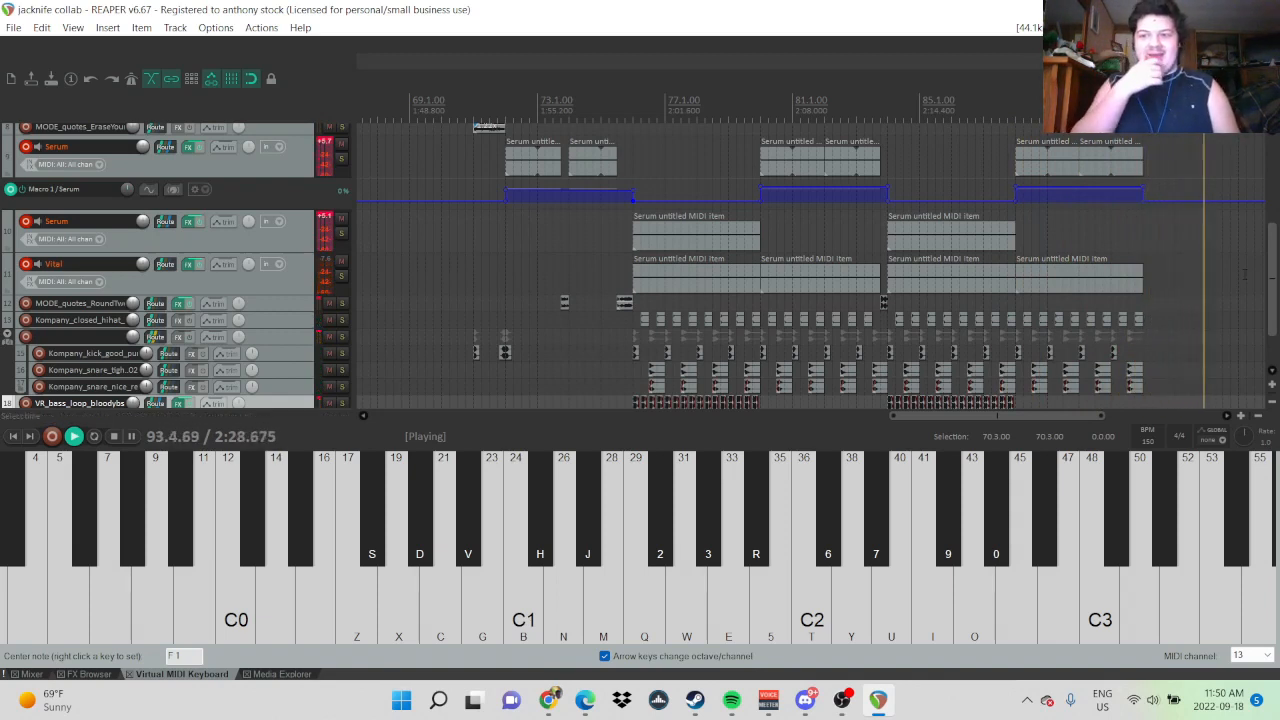
key(space)
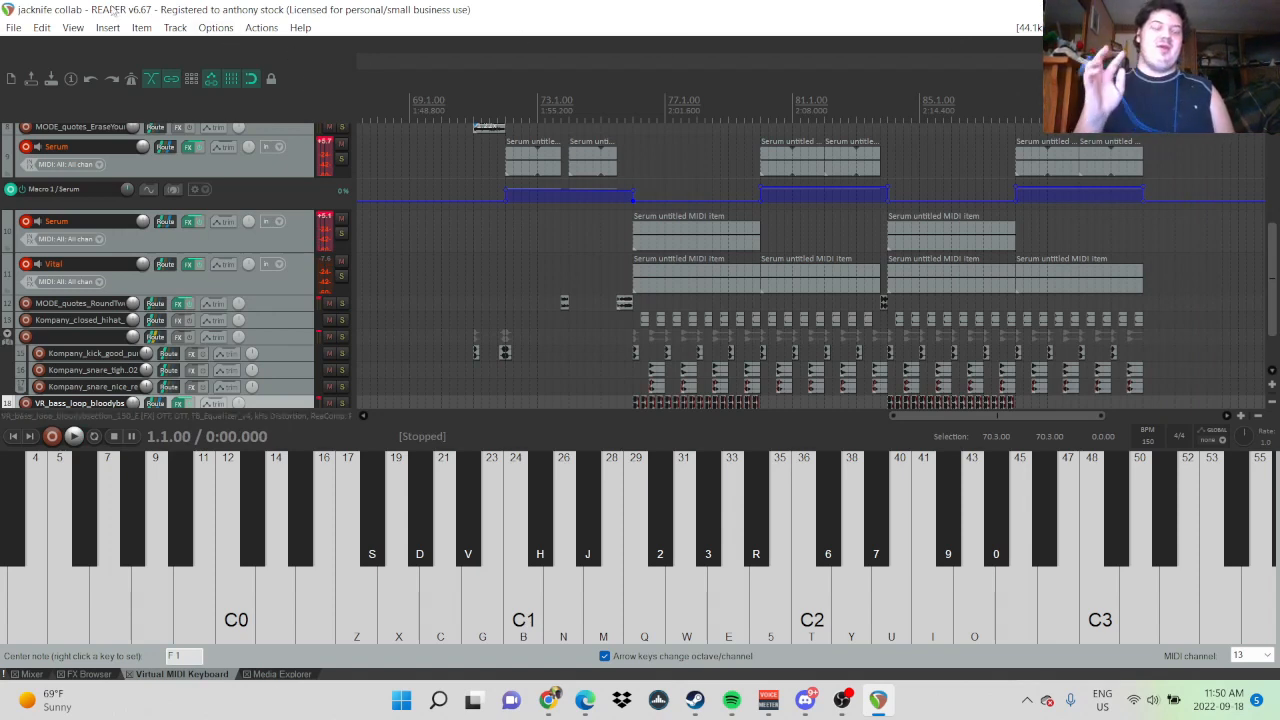
- Open the "LOPROV" project from the "vr lp" folder
click(14, 28)
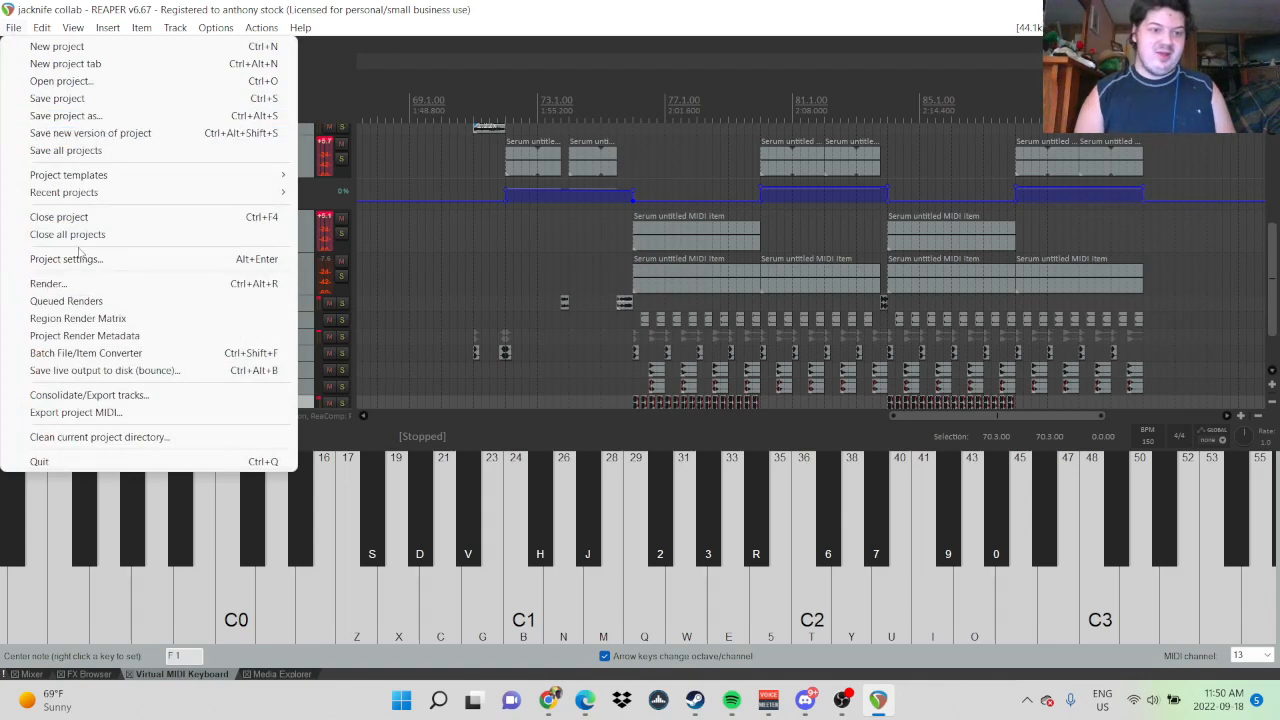
click(103, 85)
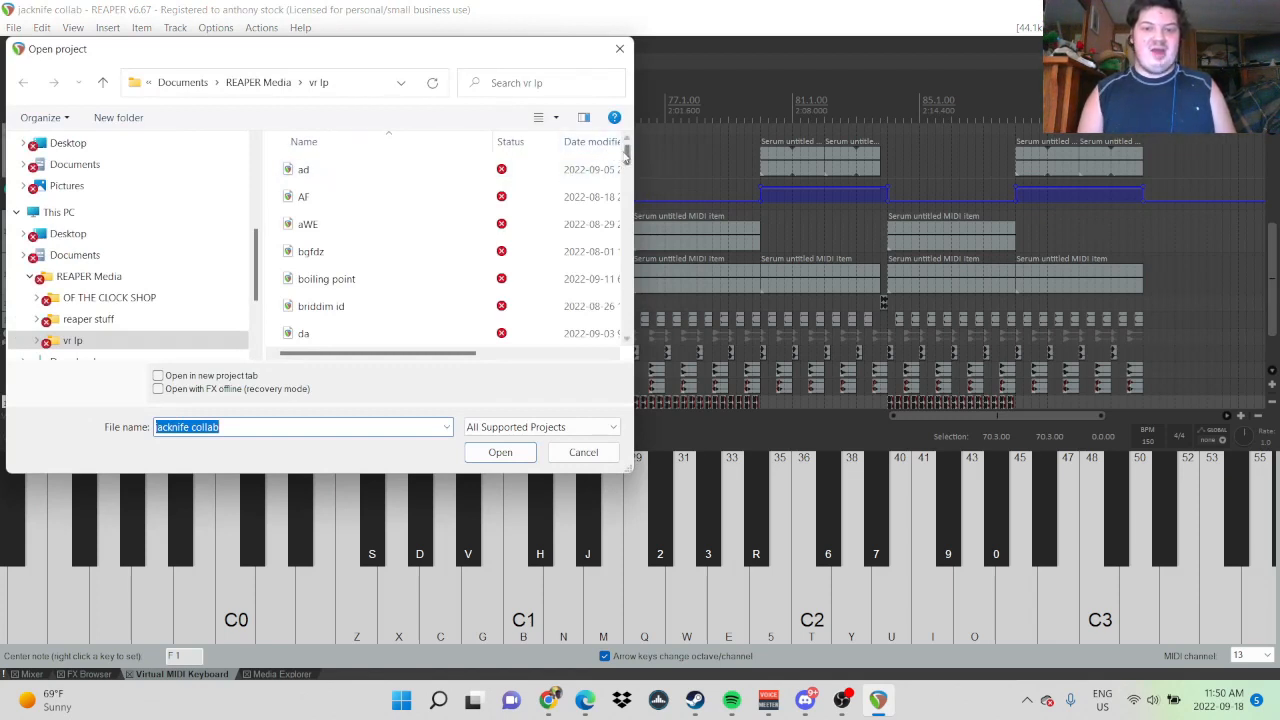
drag(630, 155, 617, 272)
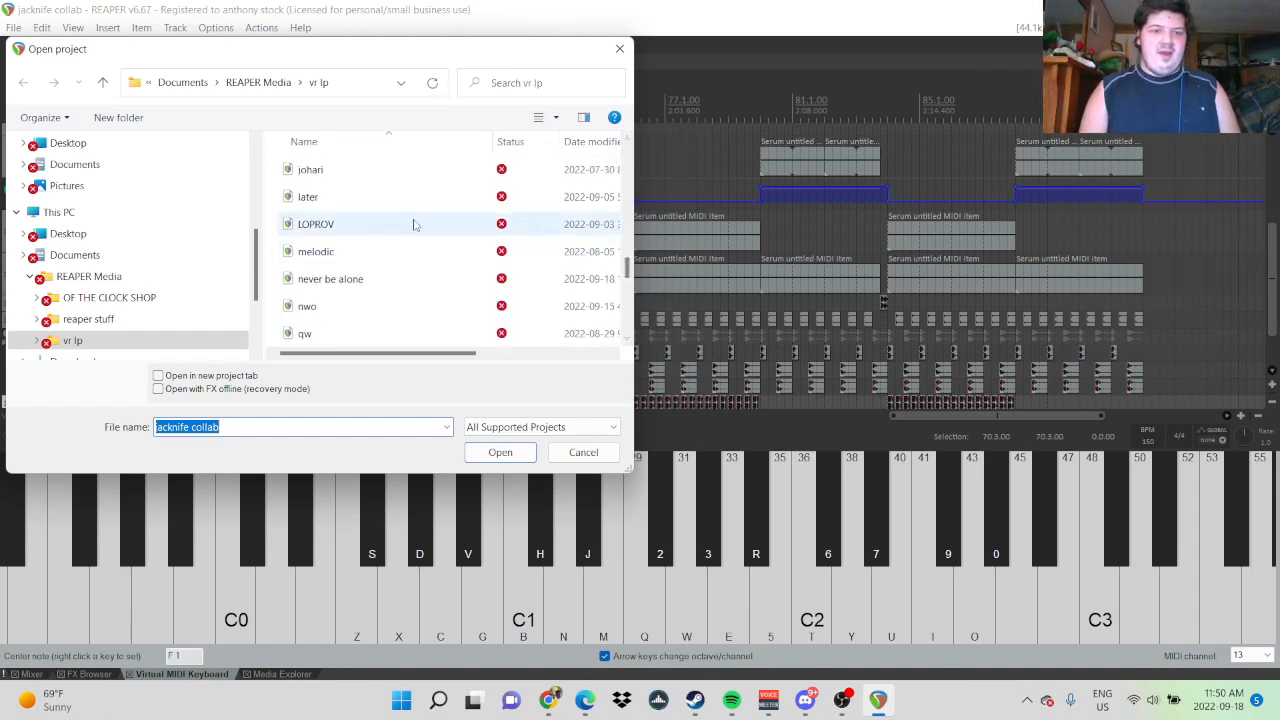
click(364, 227)
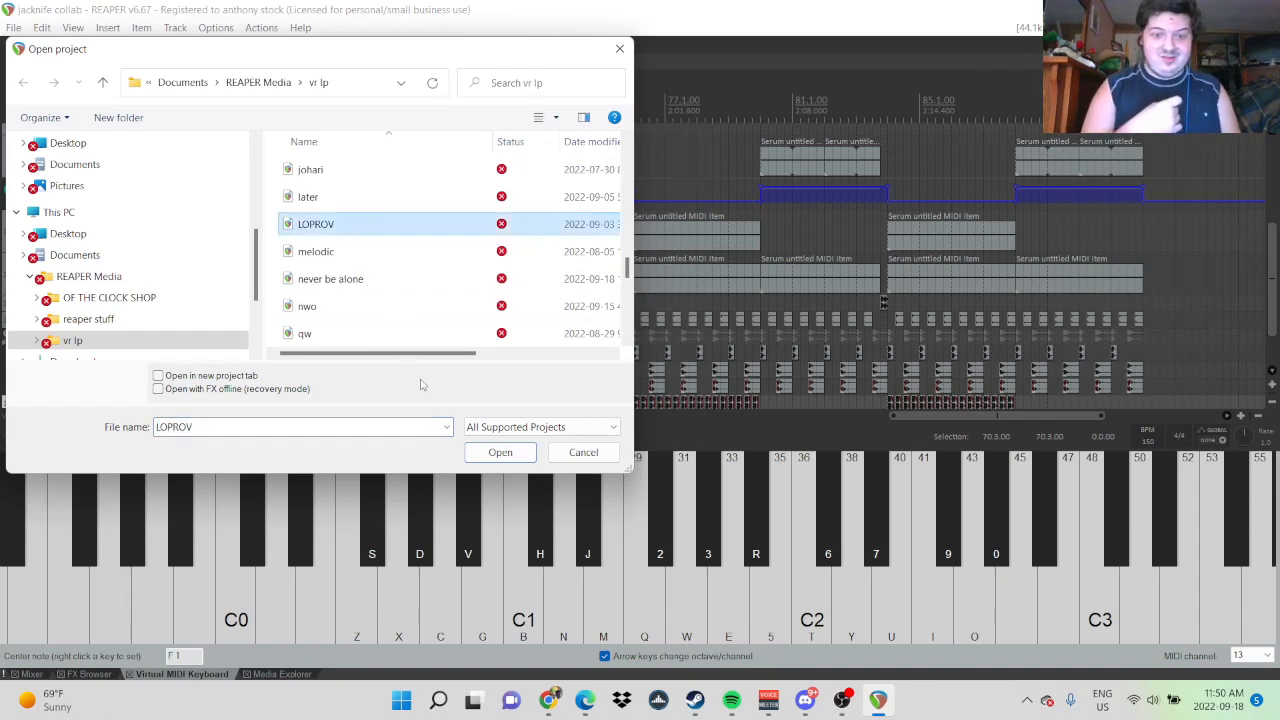
click(498, 453)
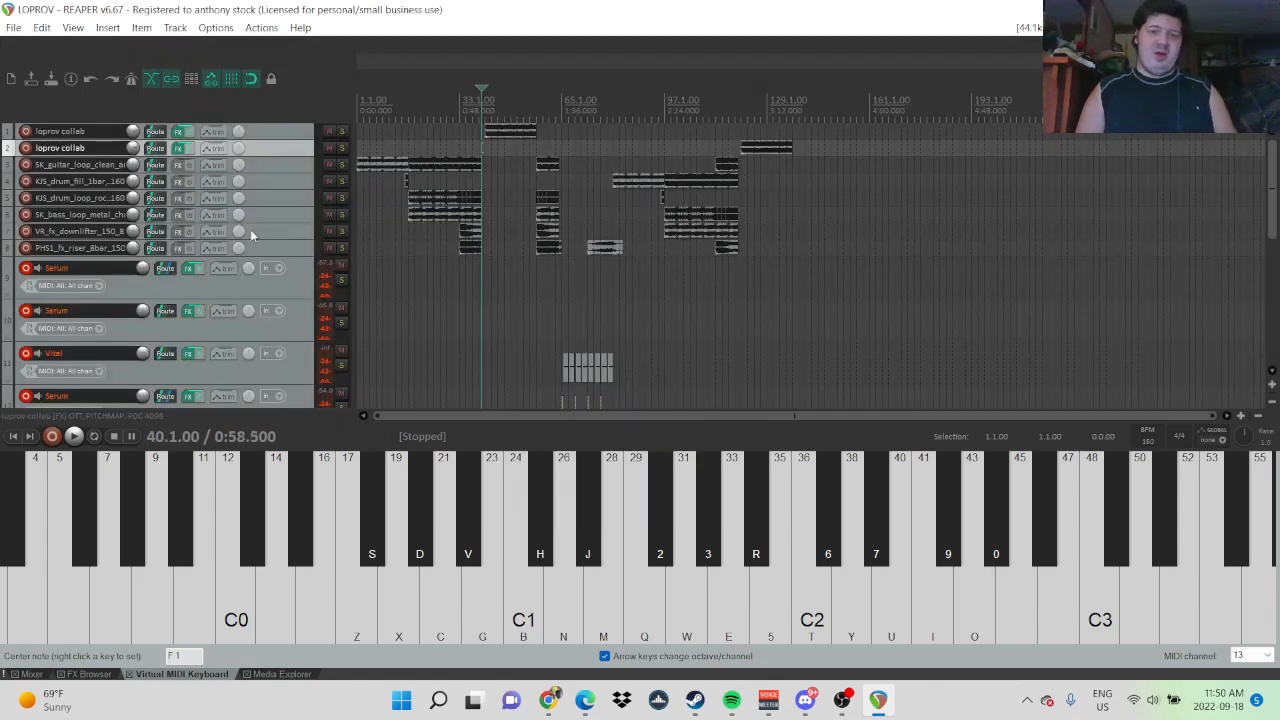
- Play the "LOPROV" project from its start through its drops and stop playback
key(Home)
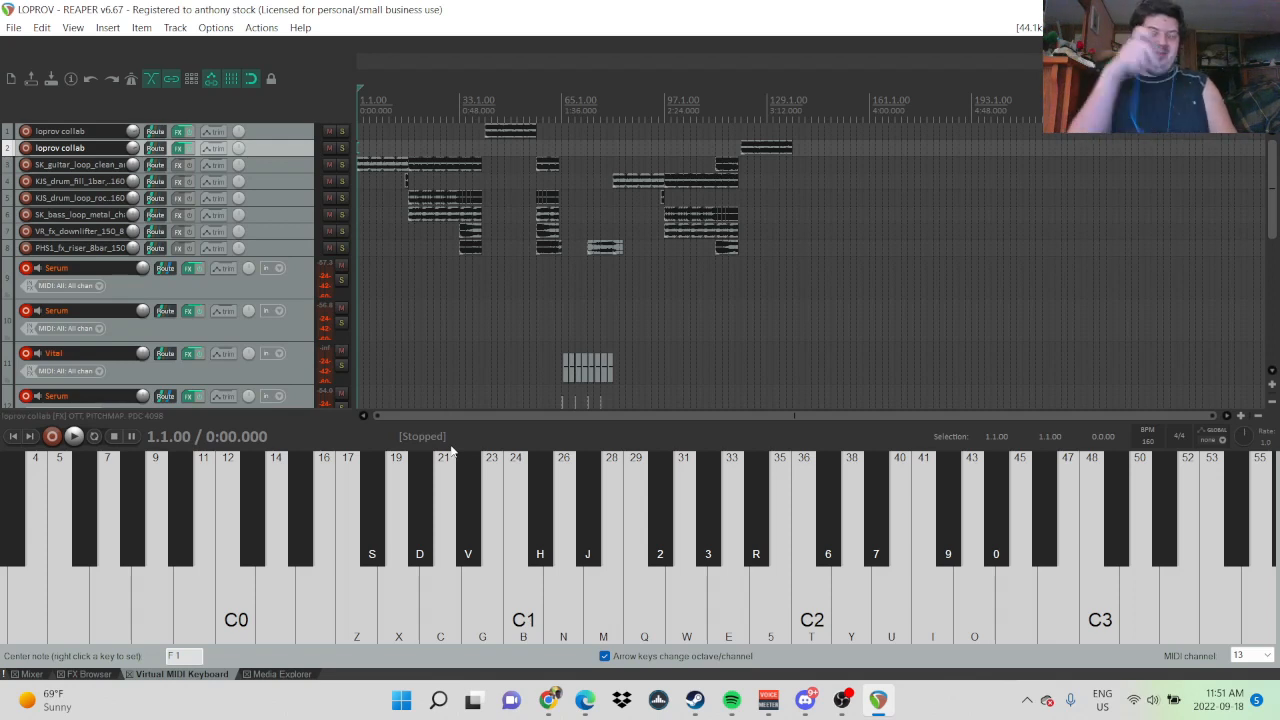
key(space)
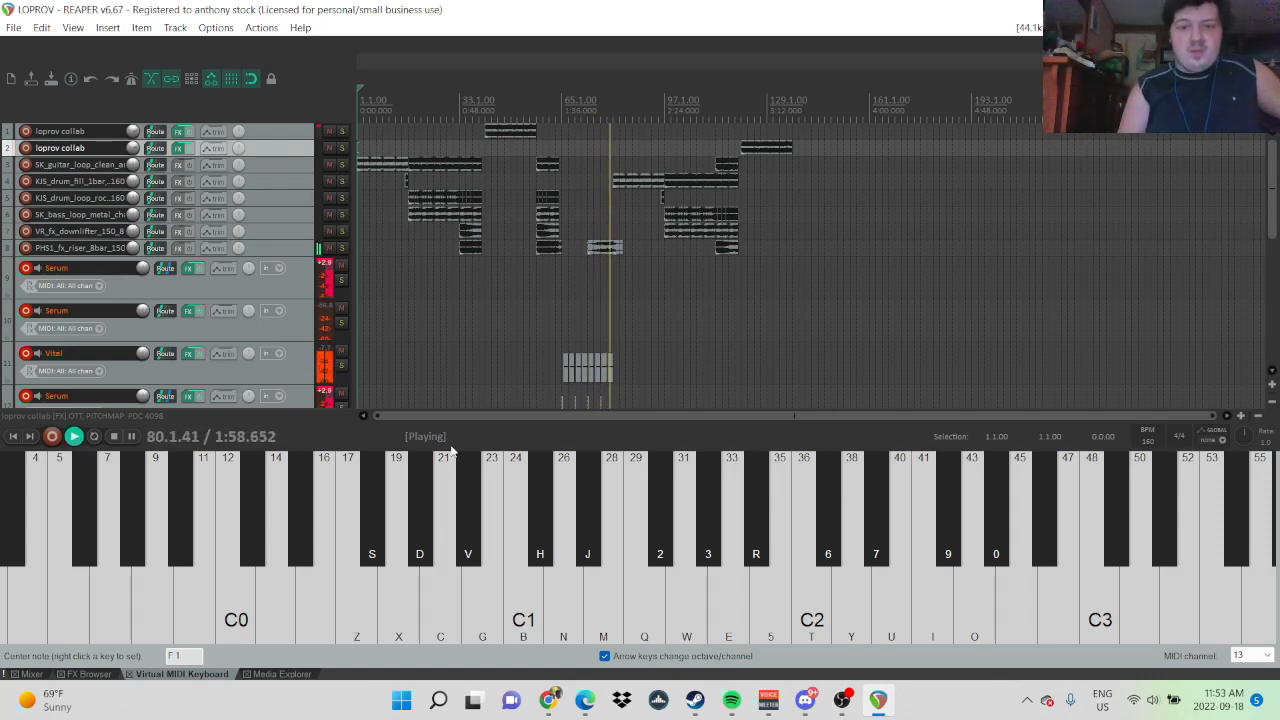
key(space)
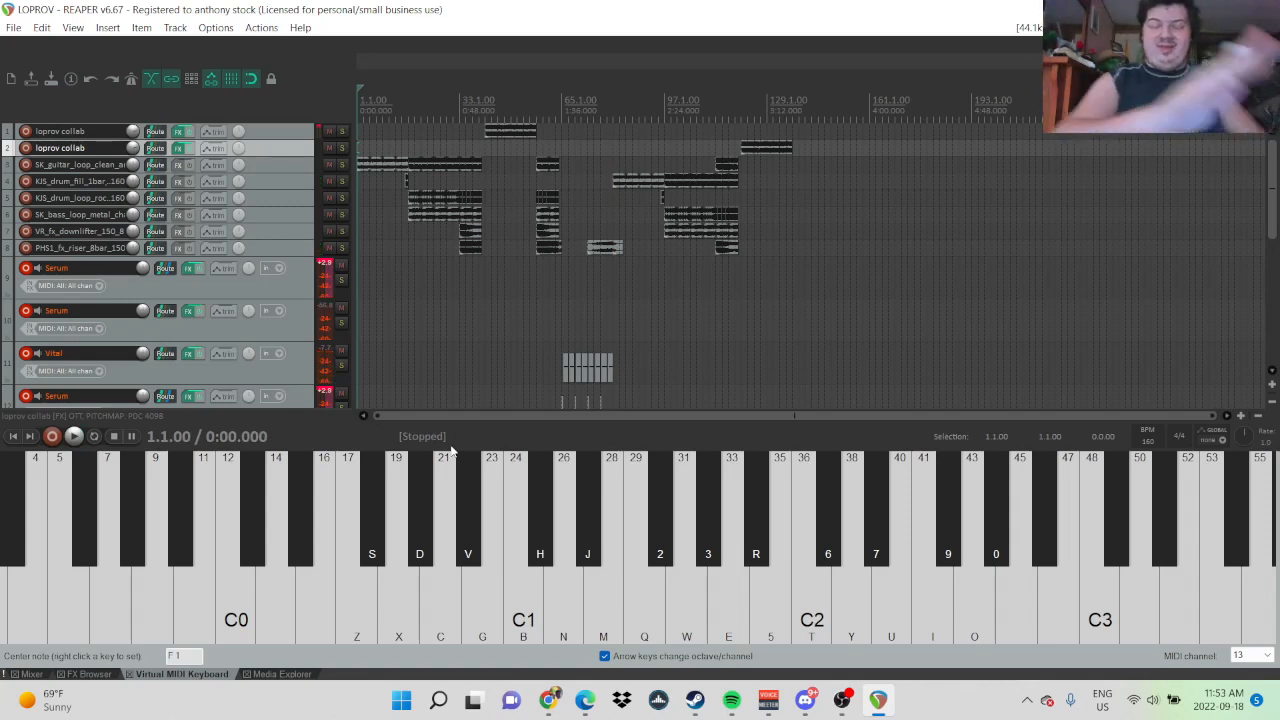
- Open the "nwo" project from the "vr lp" folder
click(12, 28)
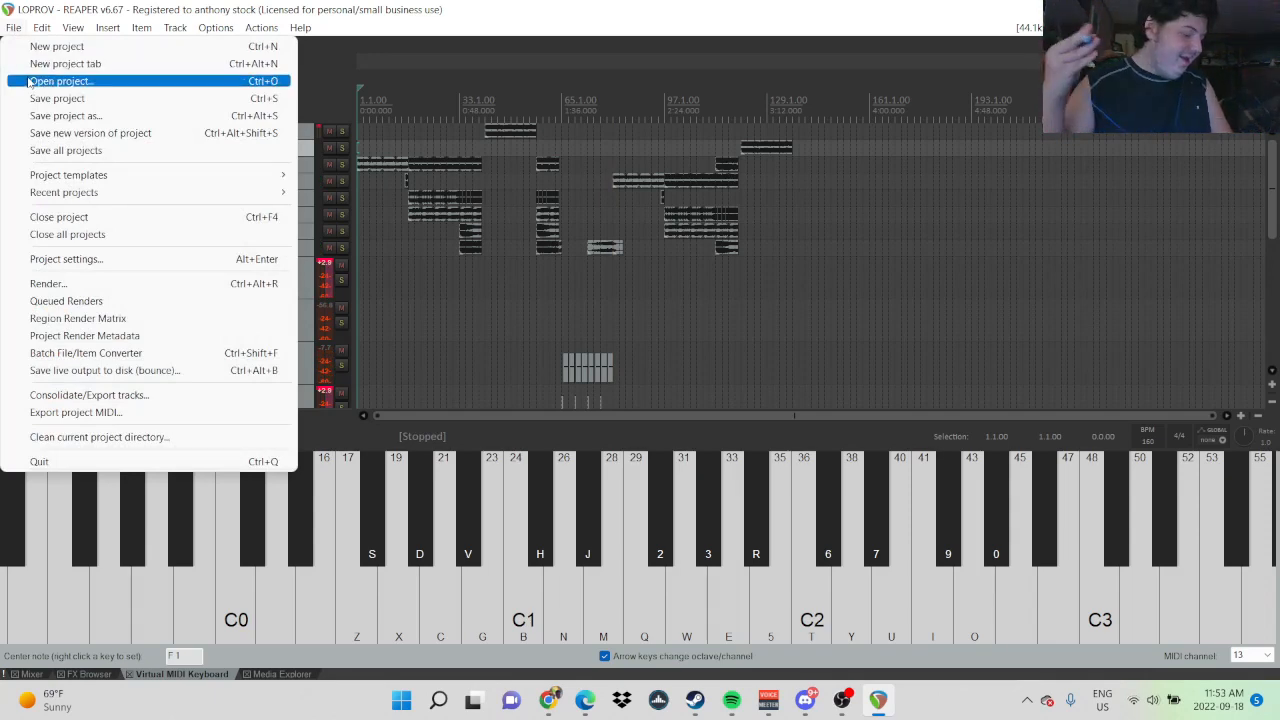
click(30, 82)
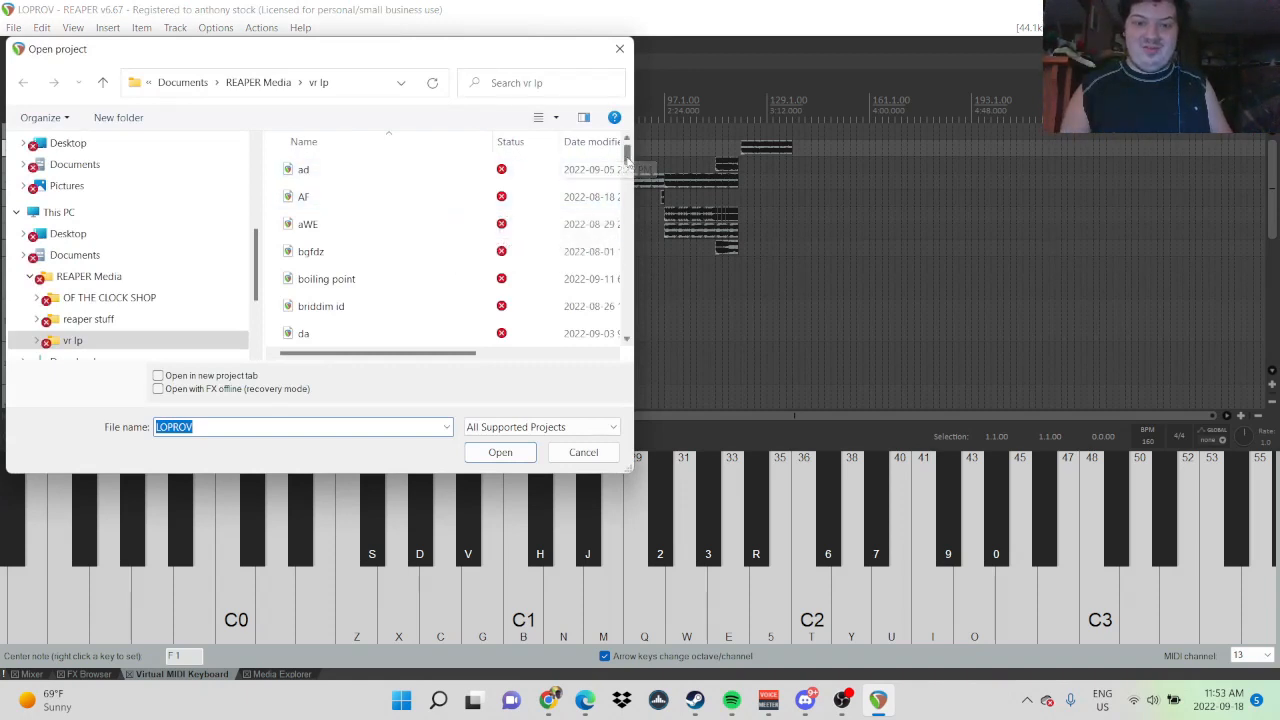
scroll(625, 170, down, 1)
drag(625, 170, 589, 282)
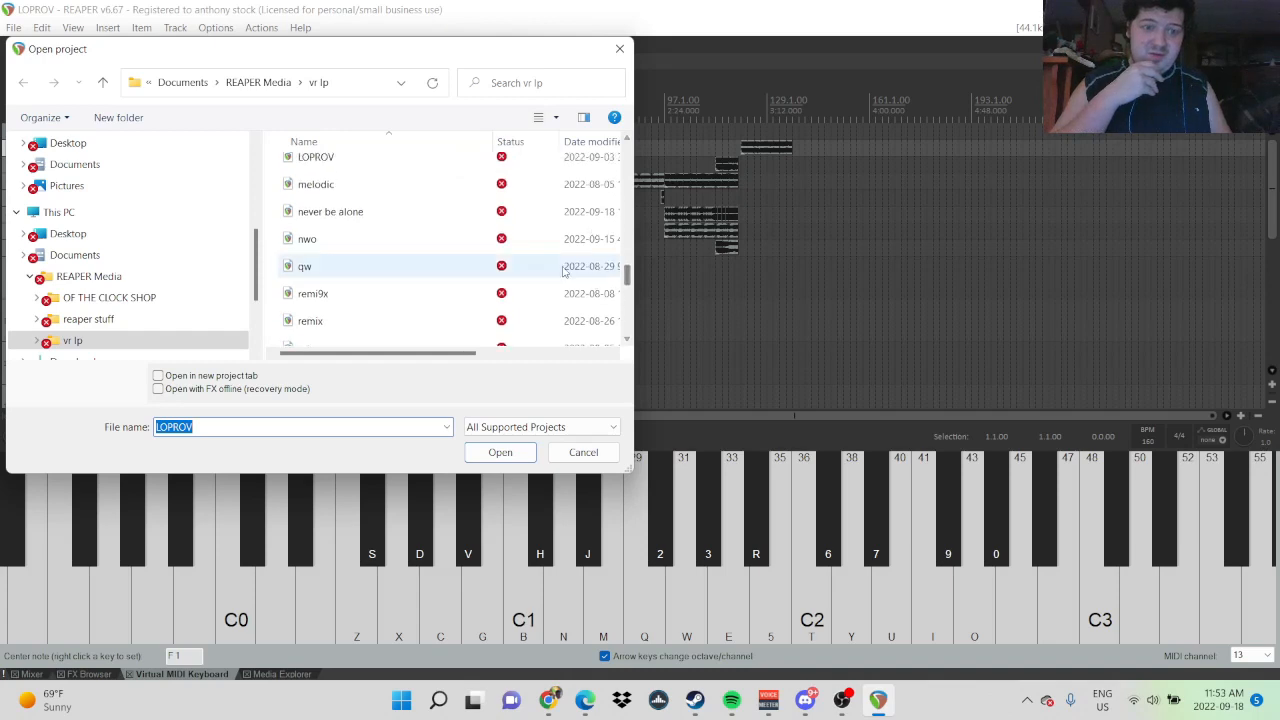
click(341, 239)
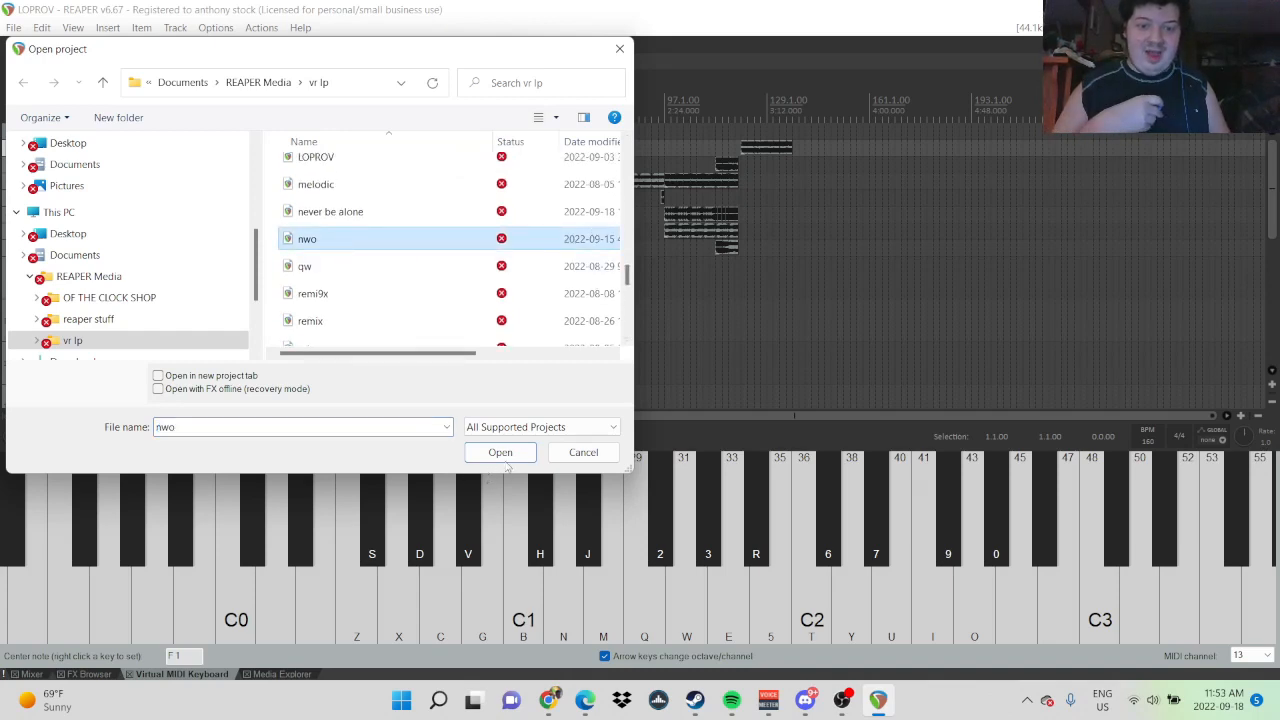
click(505, 455)
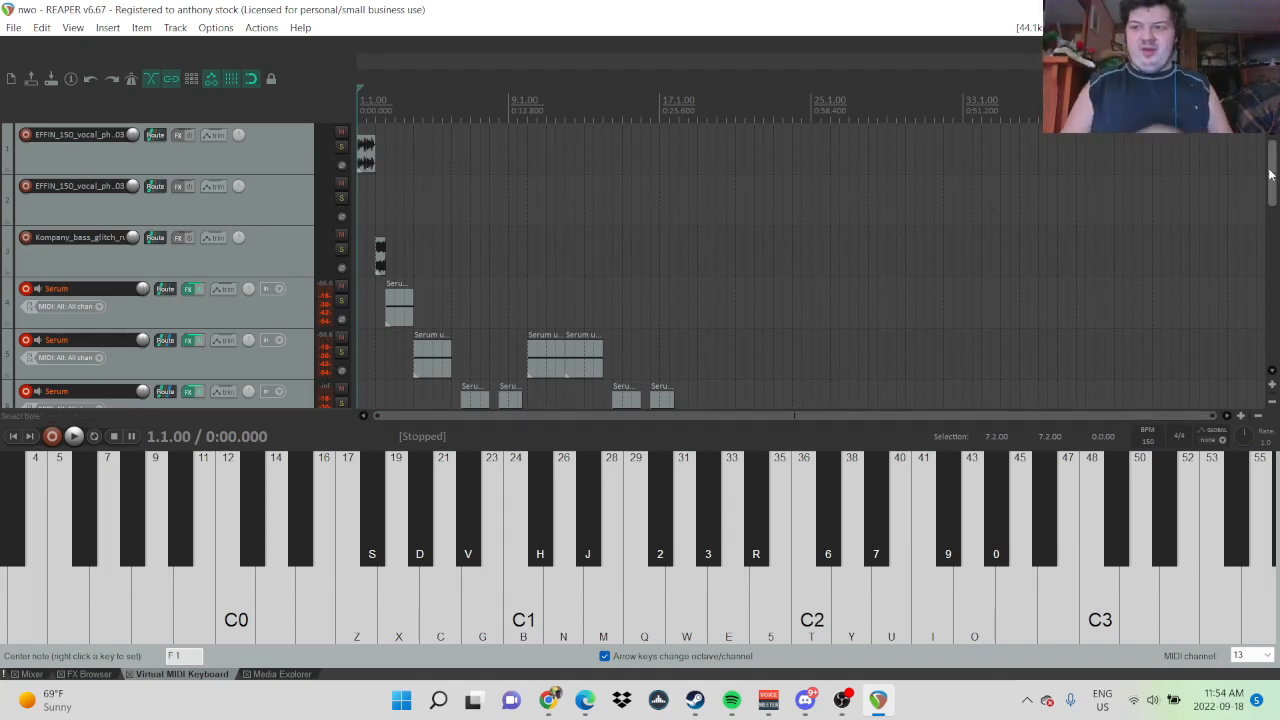
- Play the "nwo" project from its start and stop playback
drag(1271, 175, 1253, 149)
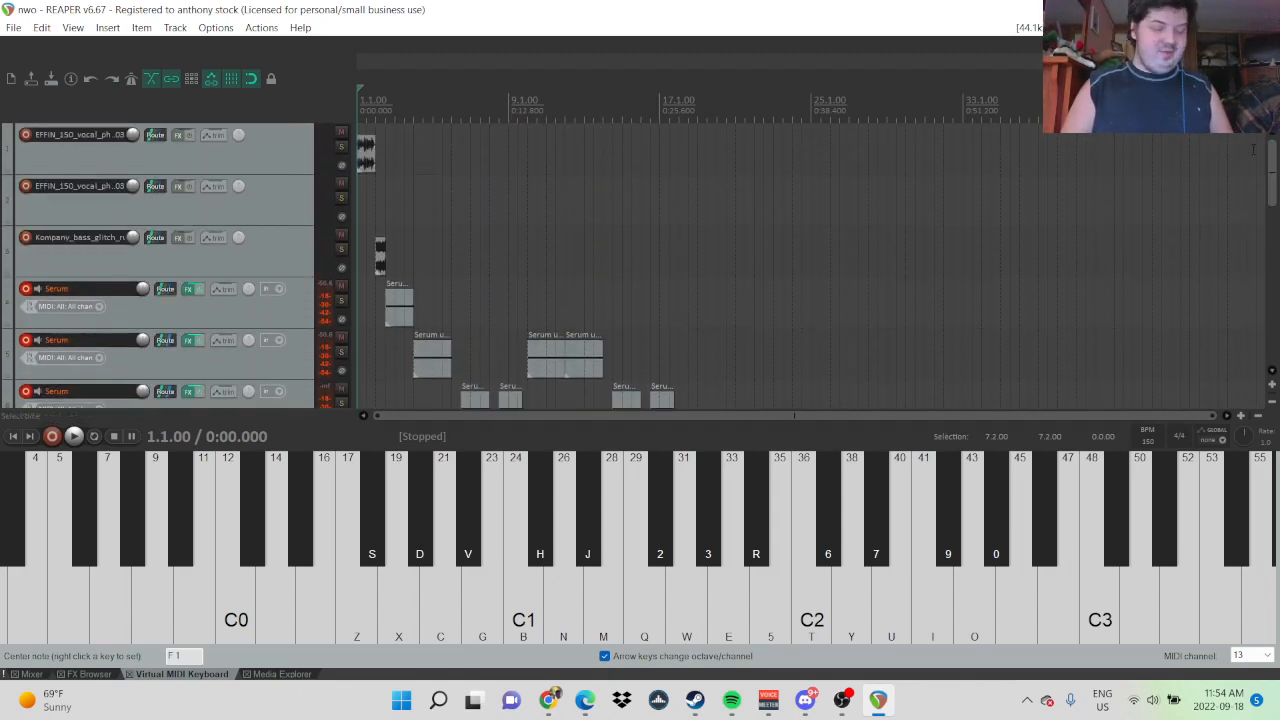
key(space)
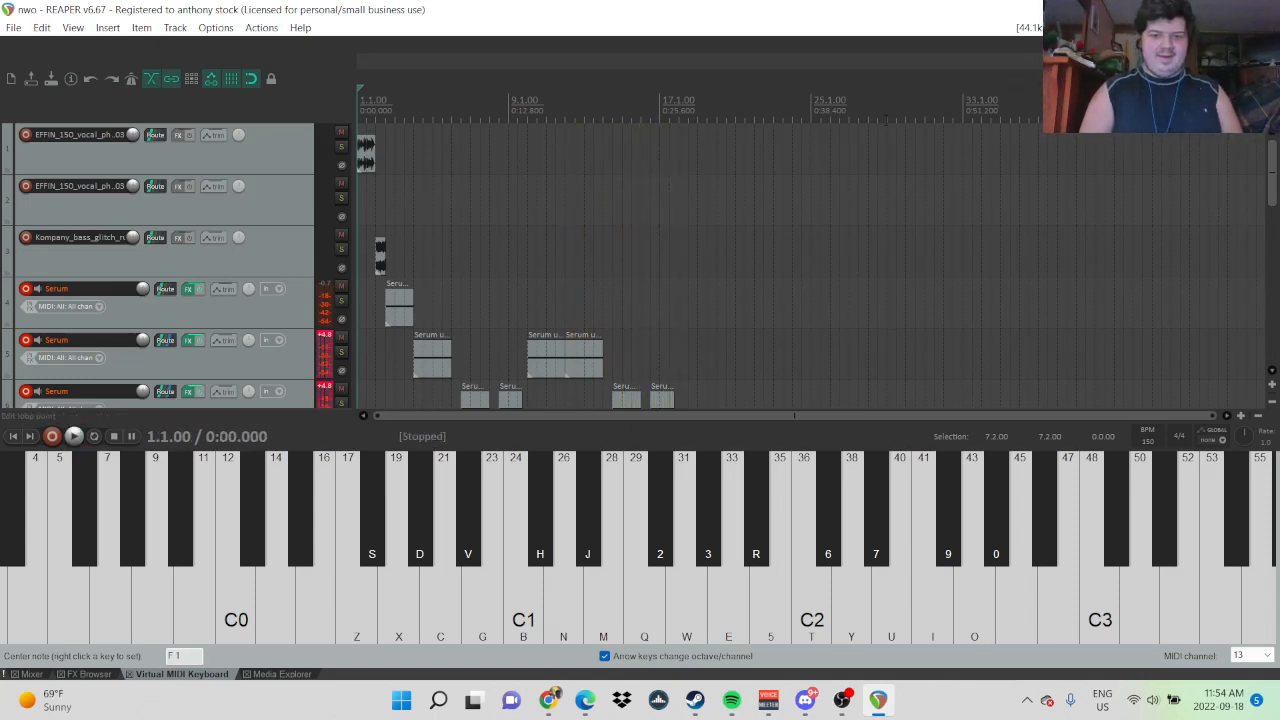
- Sort the "vr lp" folder's projects by modification date, newest first, and open the "ioze" project
click(13, 27)
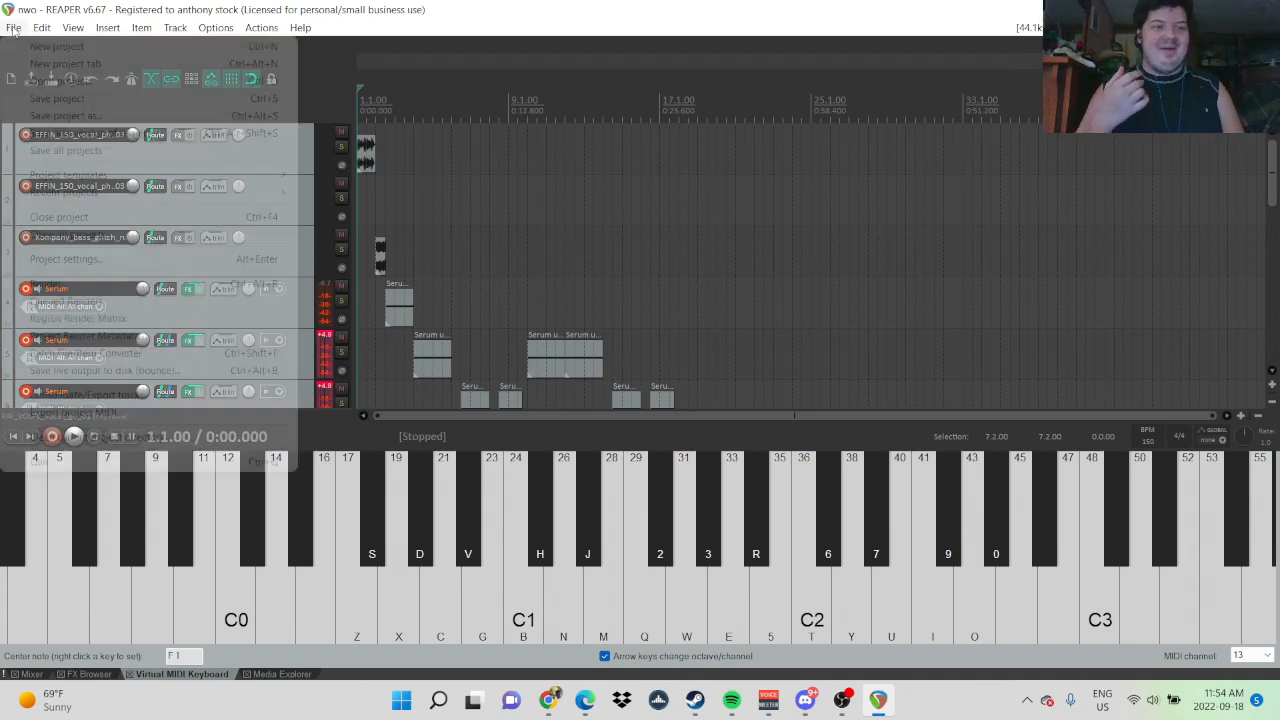
click(43, 84)
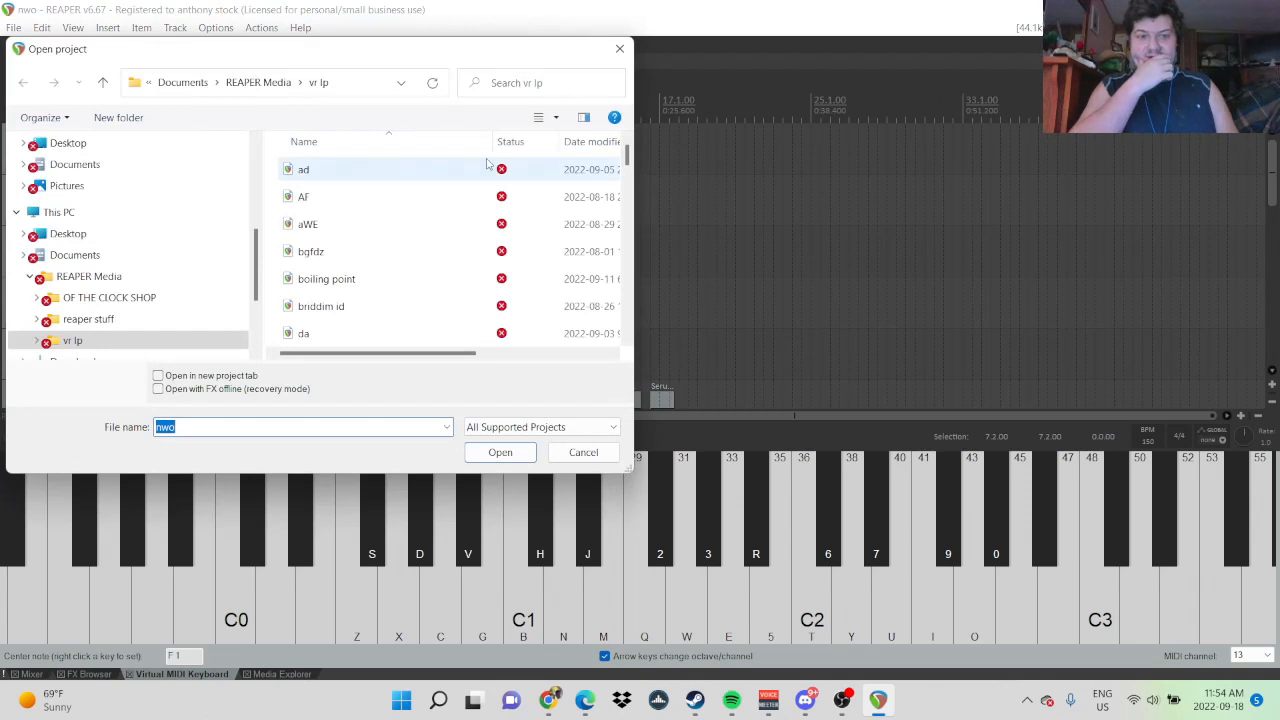
drag(629, 157, 606, 127)
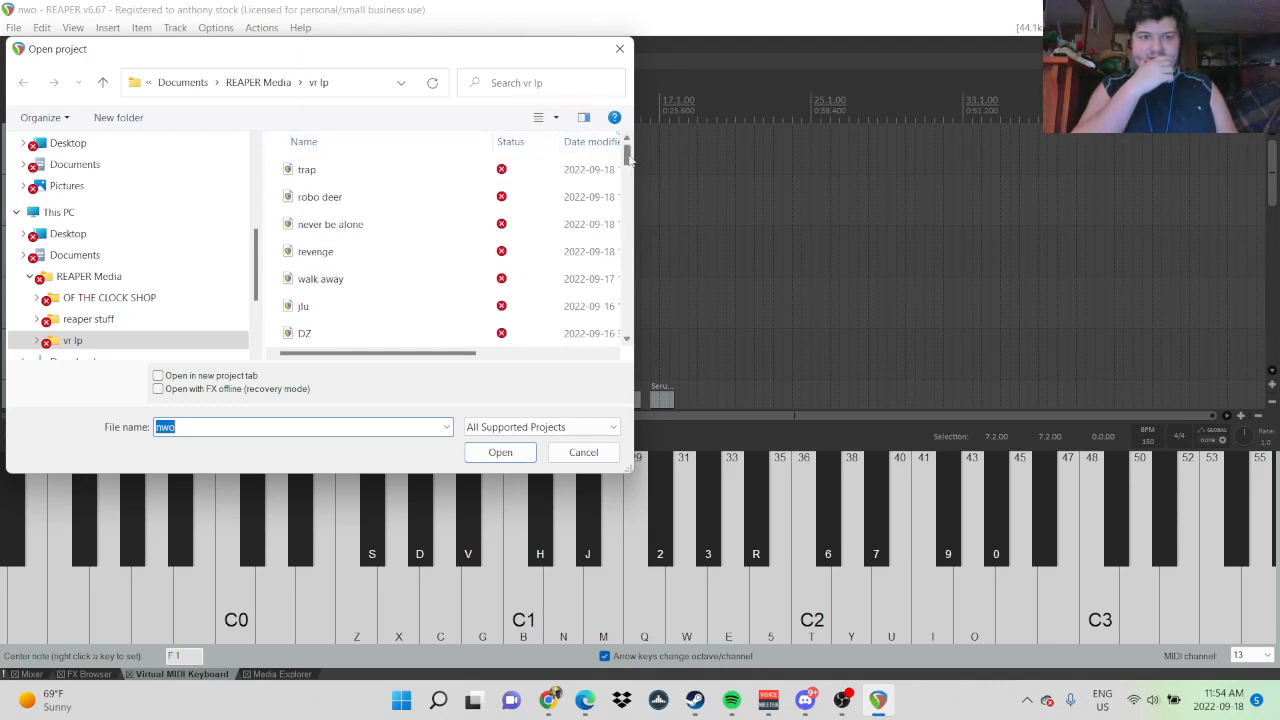
drag(624, 178, 617, 204)
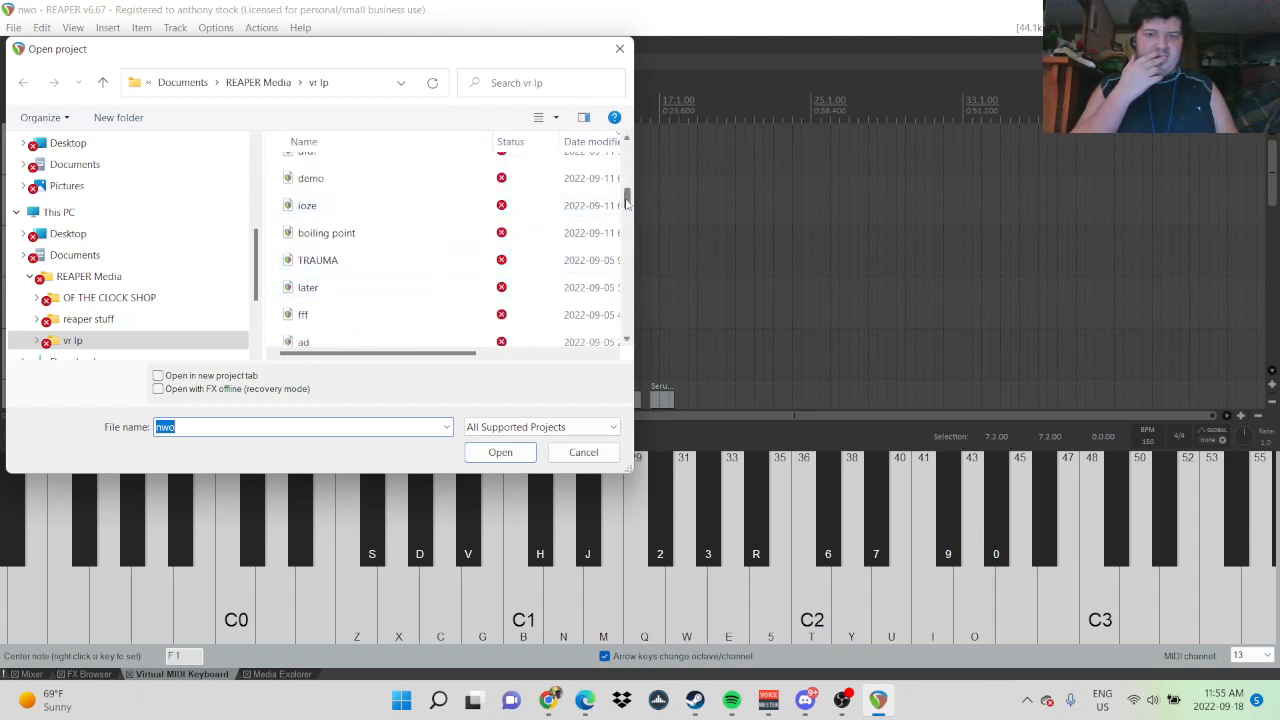
mouse_move(626, 203)
mouse_down()
mouse_move(626, 215)
mouse_move(625, 195)
mouse_up()
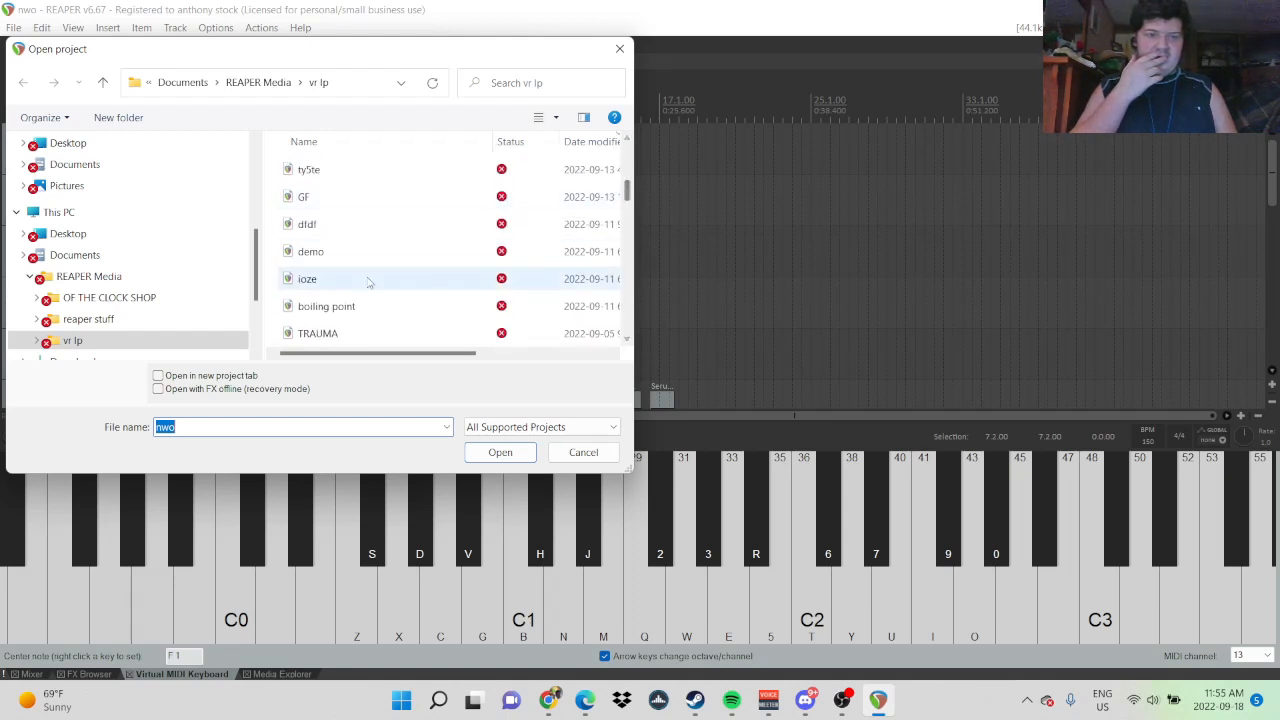
click(331, 280)
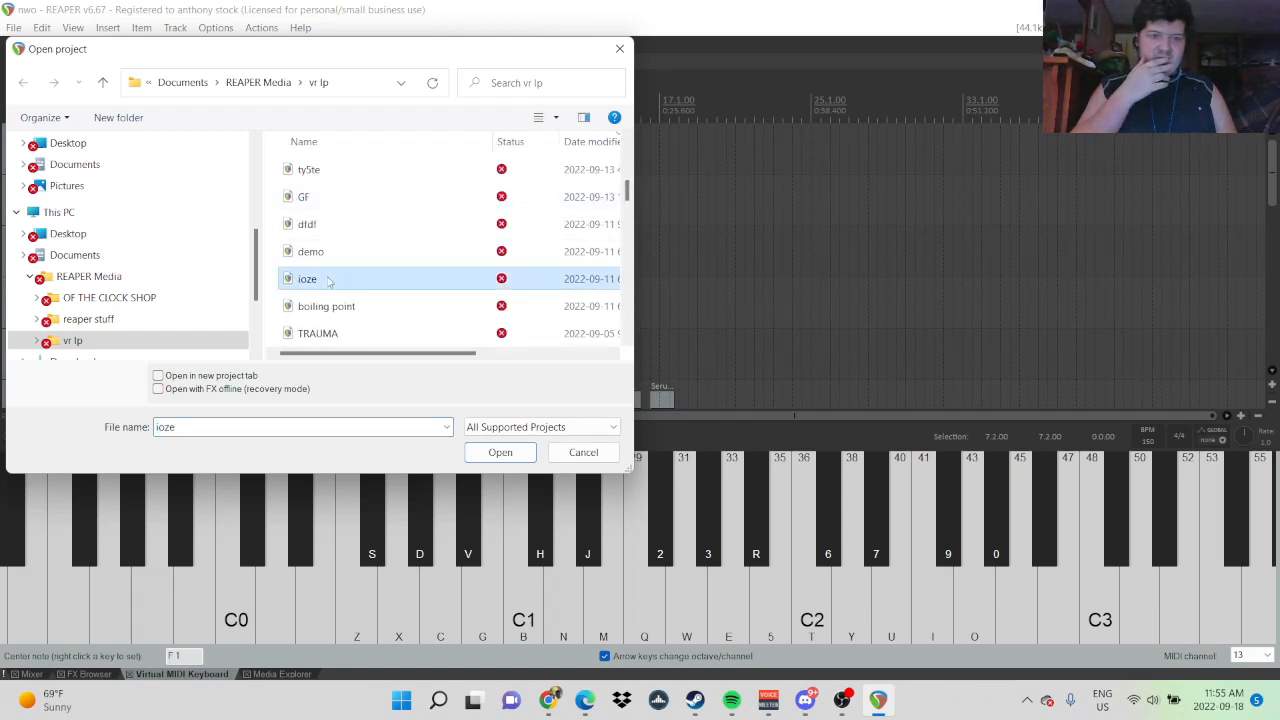
click(503, 454)
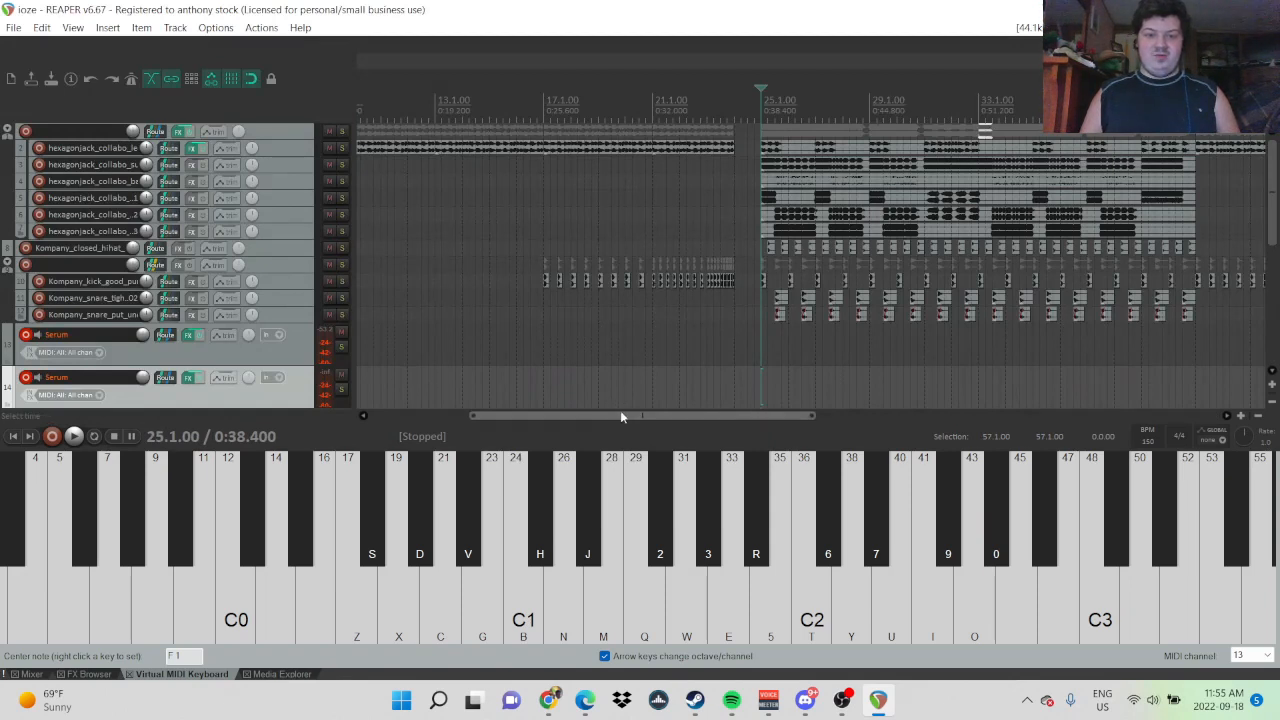
- Play the "ioze" project from its start through its second drop, following the arrangement, and stop playback
drag(620, 413, 435, 413)
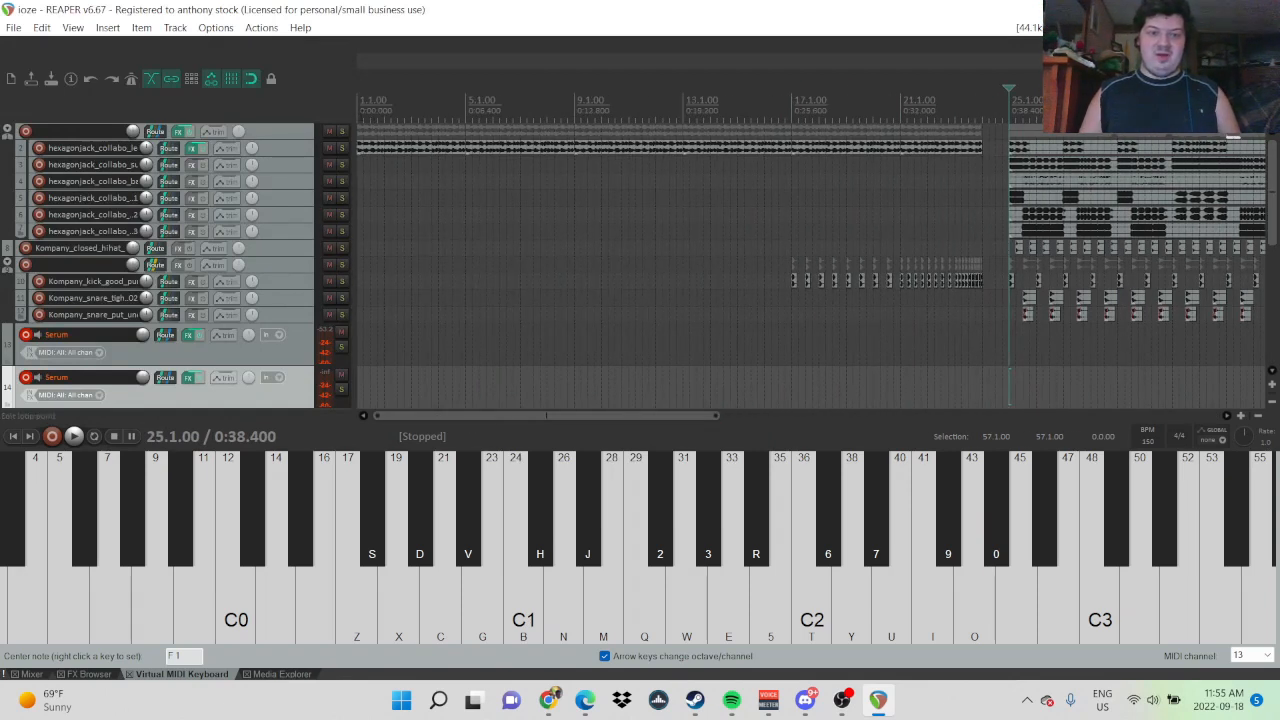
key(Home)
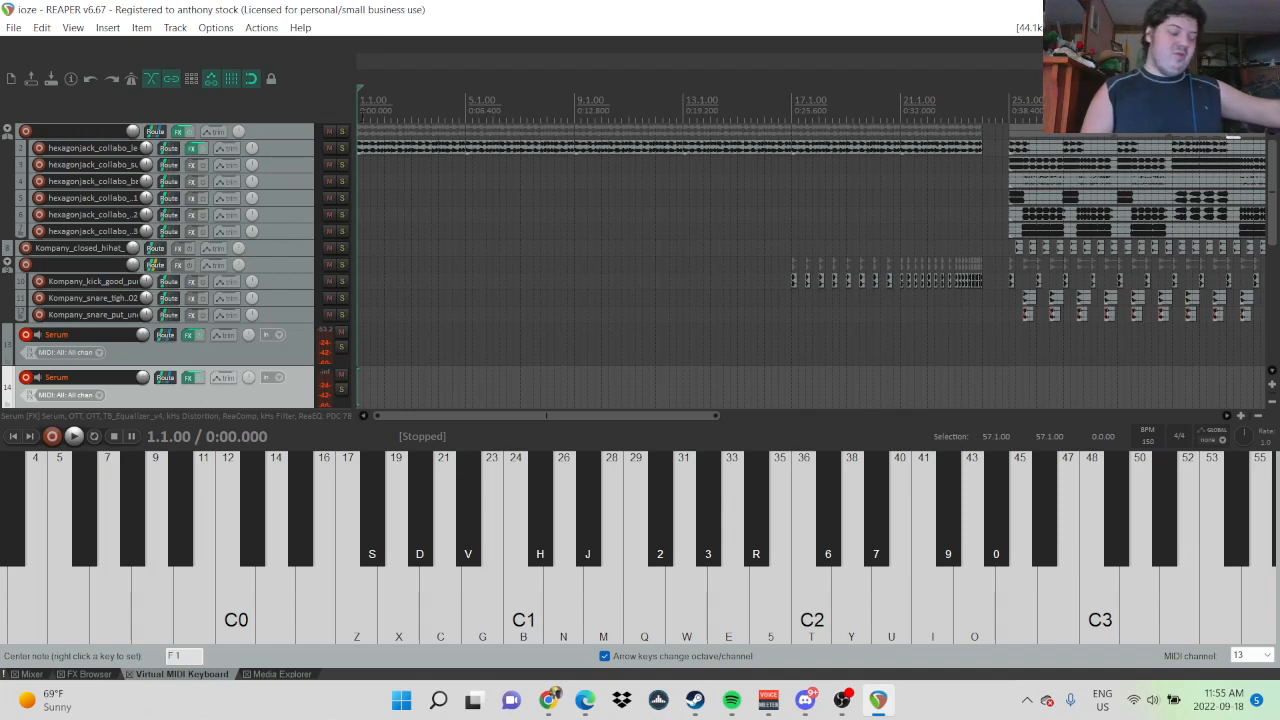
key(space)
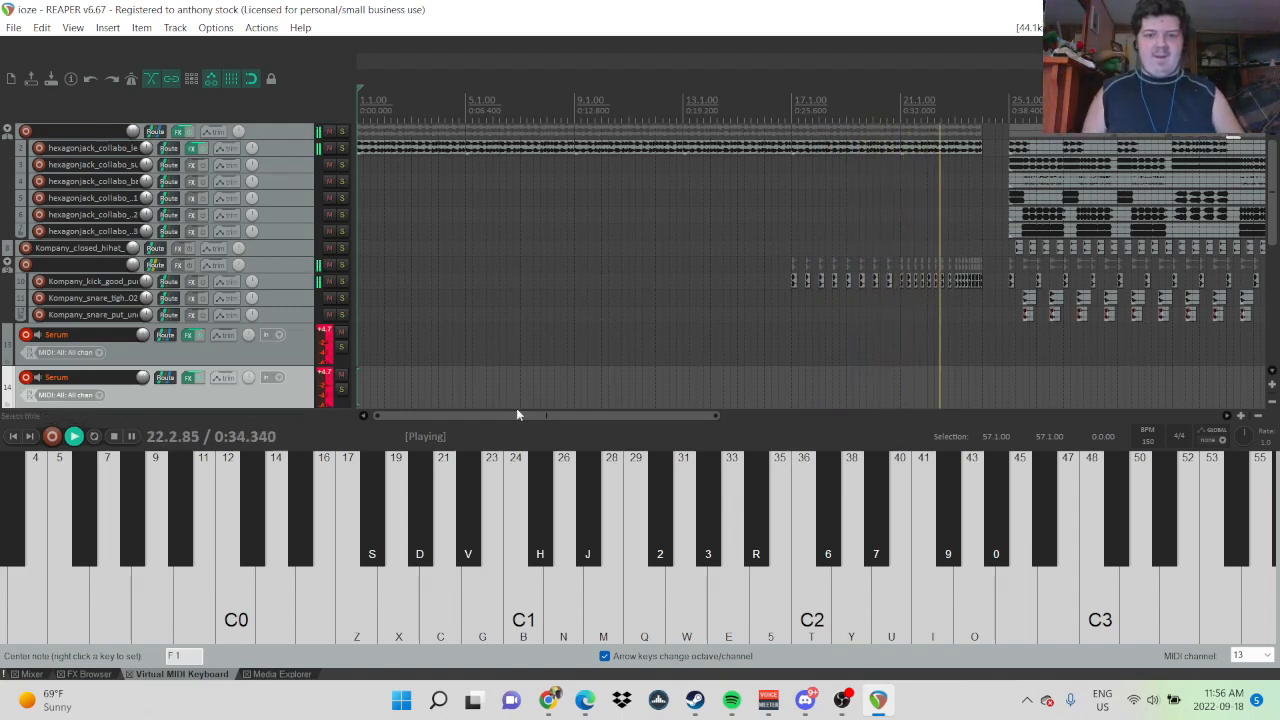
drag(516, 416, 696, 417)
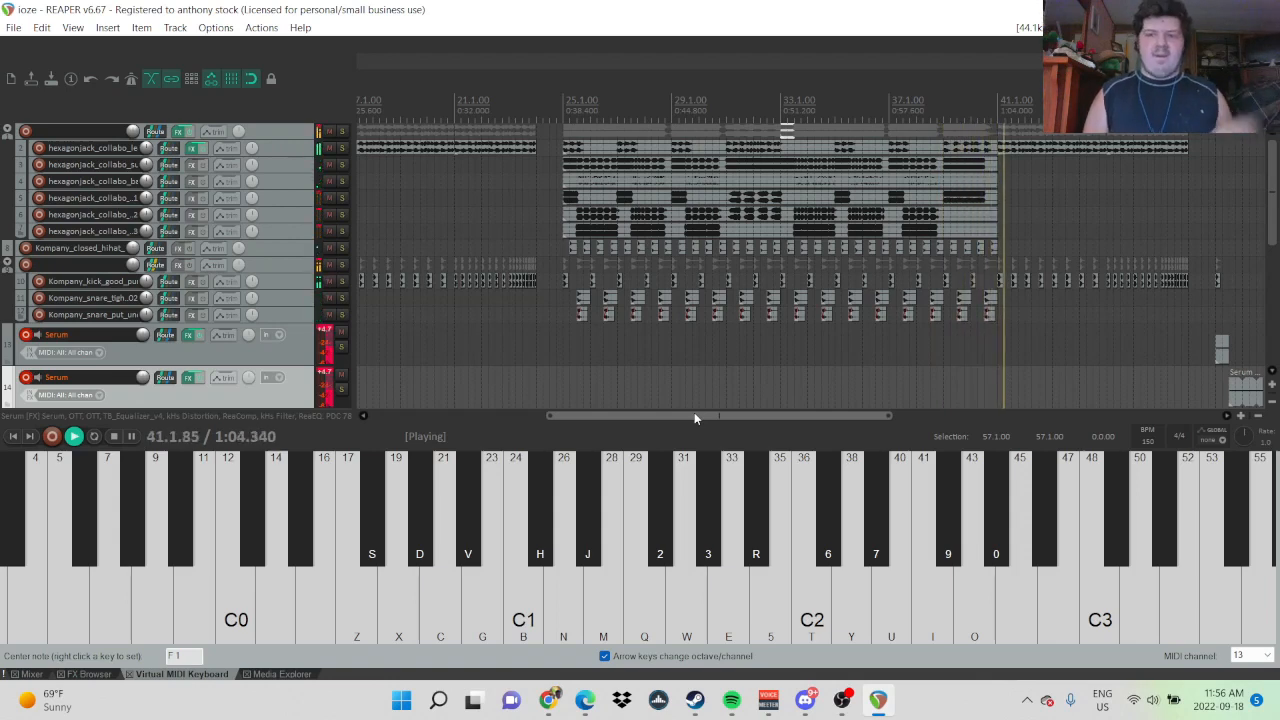
drag(694, 416, 921, 411)
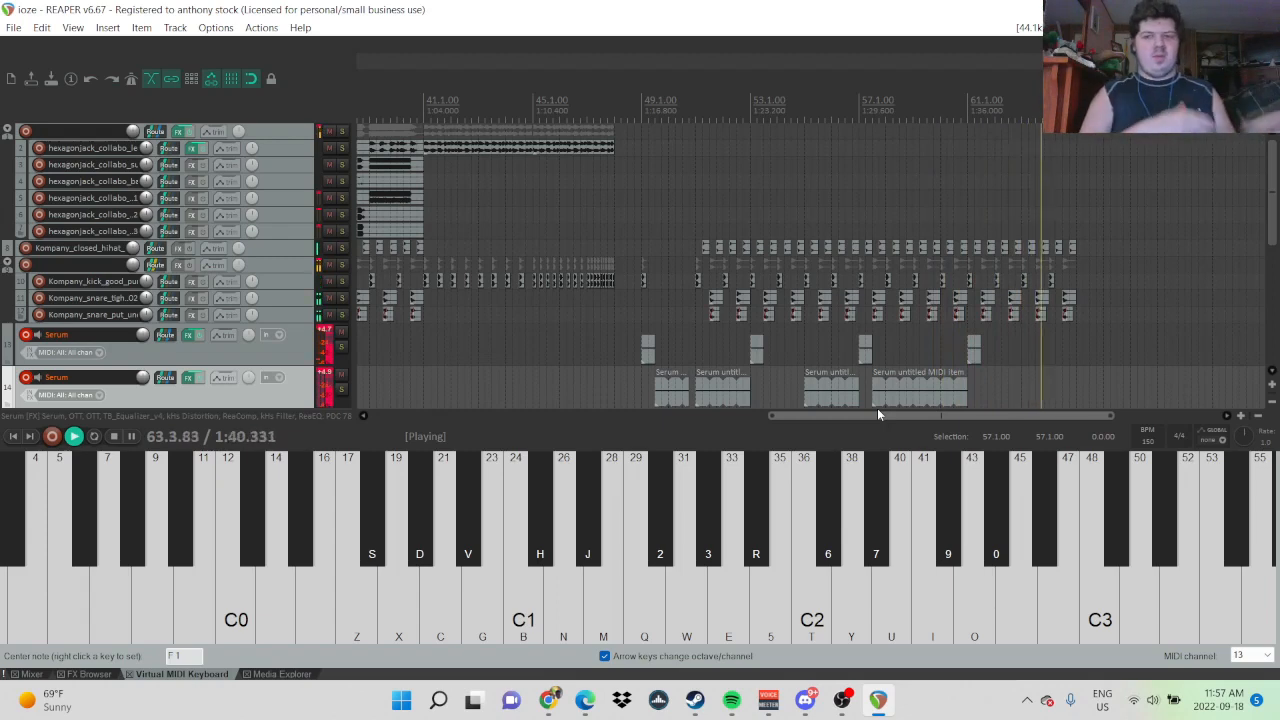
key(space)
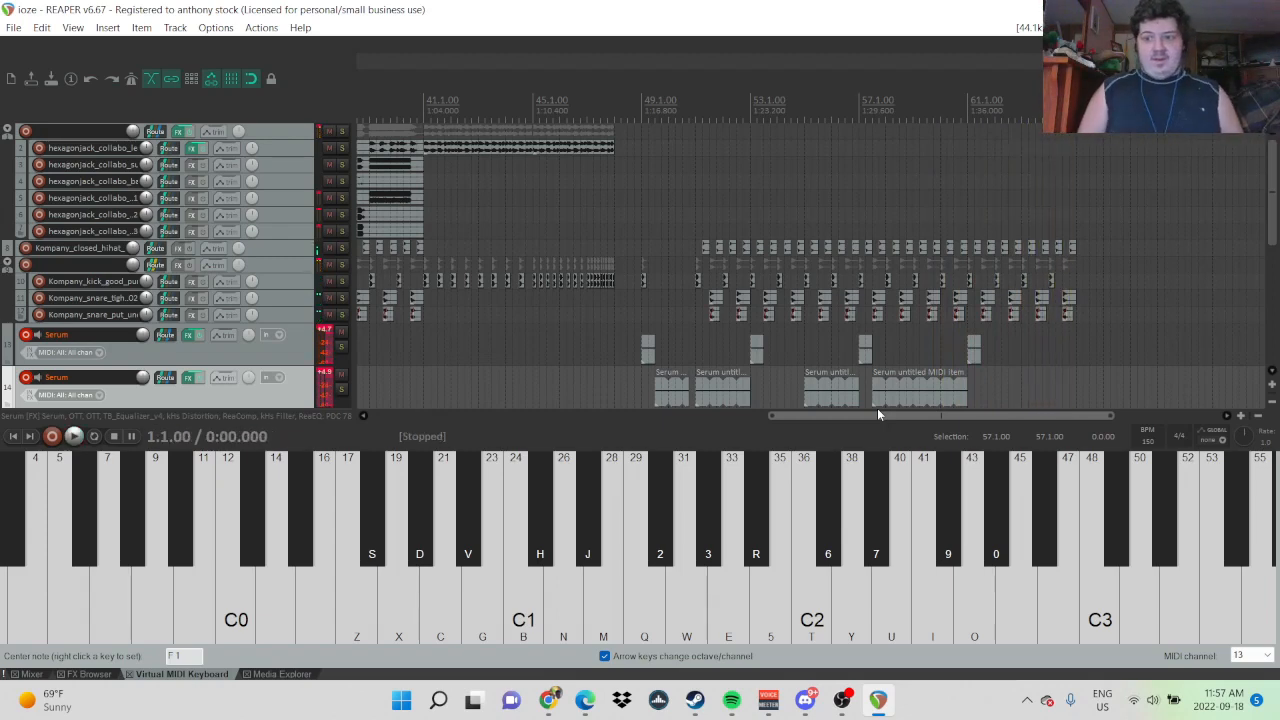
- Open the "jlu" project from the "vr lp" folder
click(14, 28)
click(60, 79)
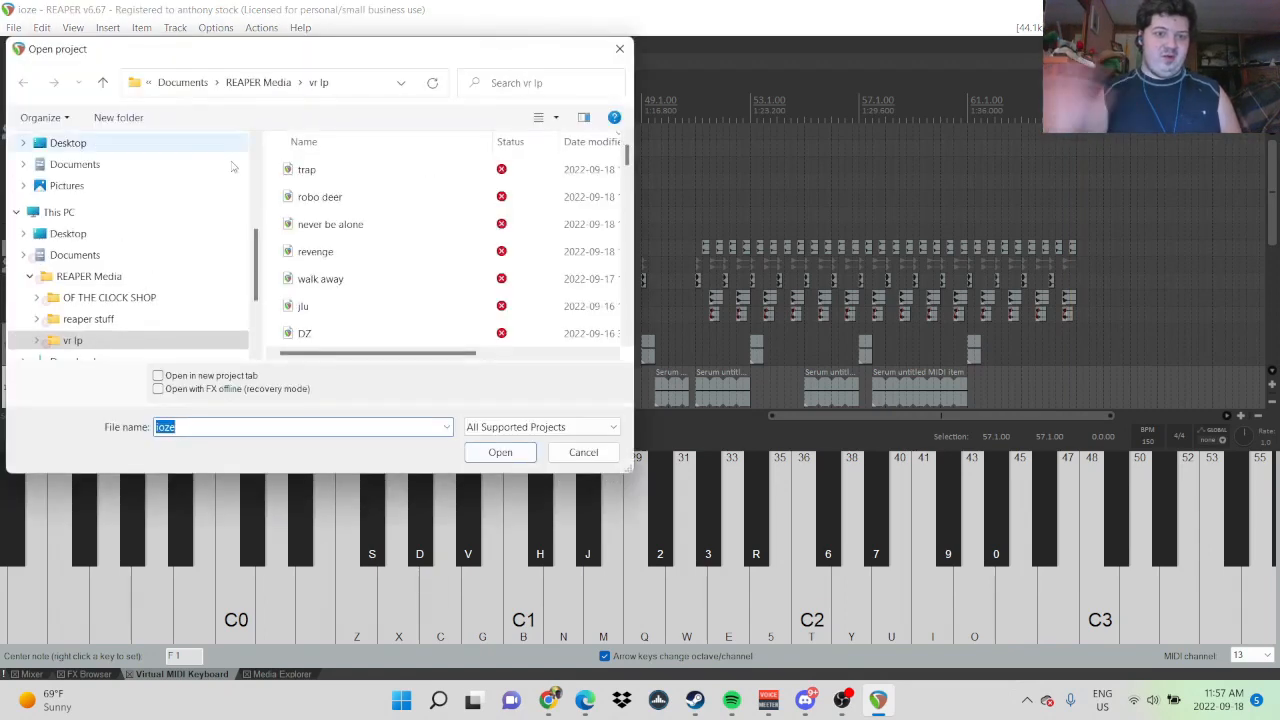
click(368, 310)
click(497, 453)
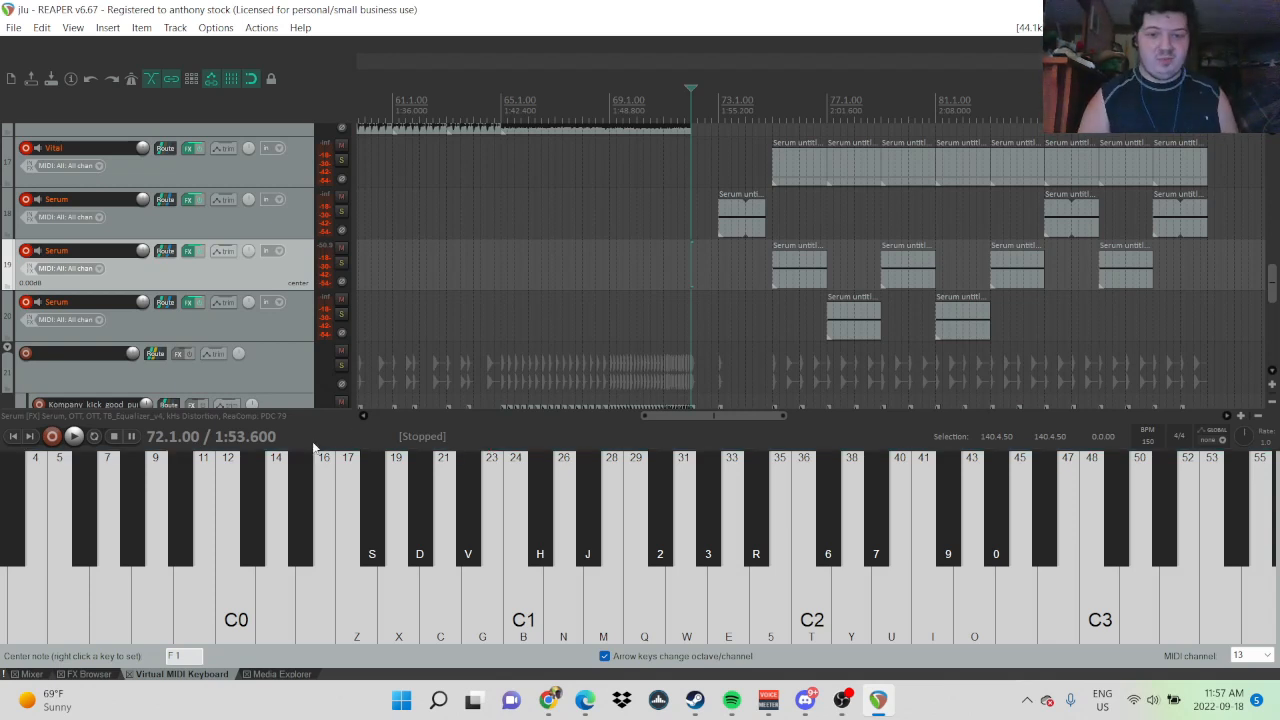
- Play the "jlu" project from its start, following the intro and build-up tracks up to the first drop
drag(714, 414, 351, 402)
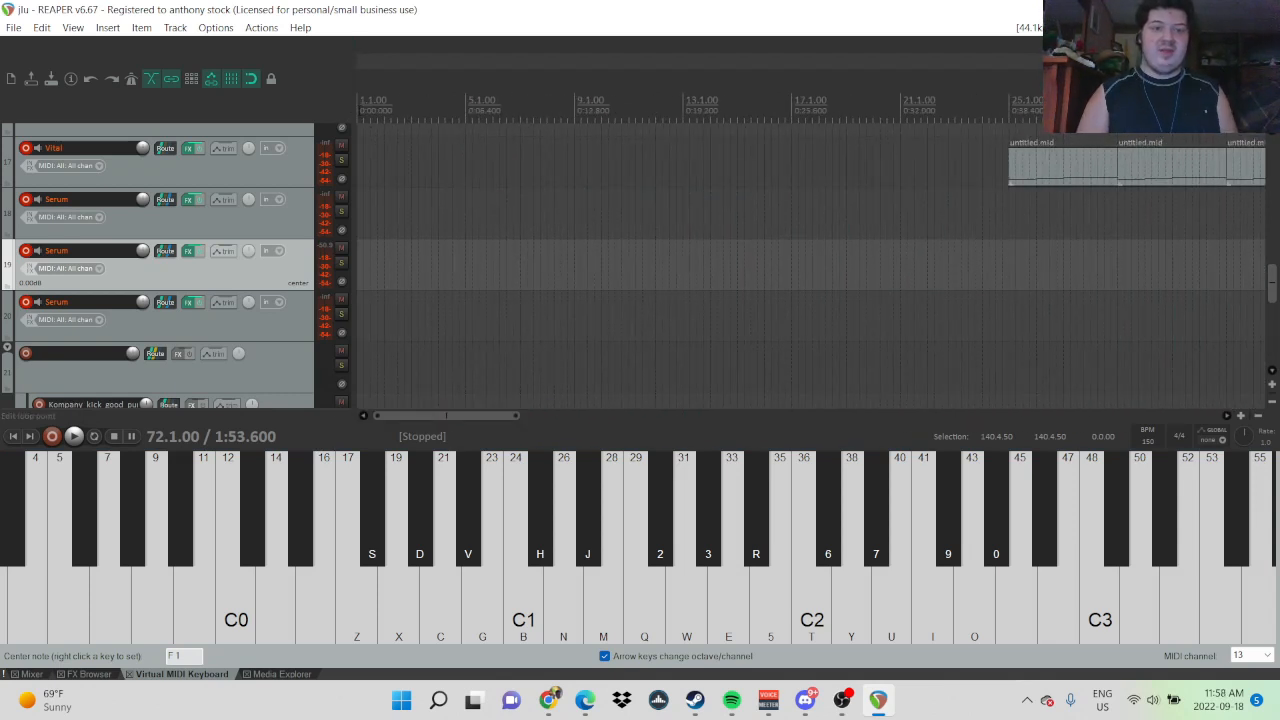
click(359, 106)
drag(1272, 283, 1272, 157)
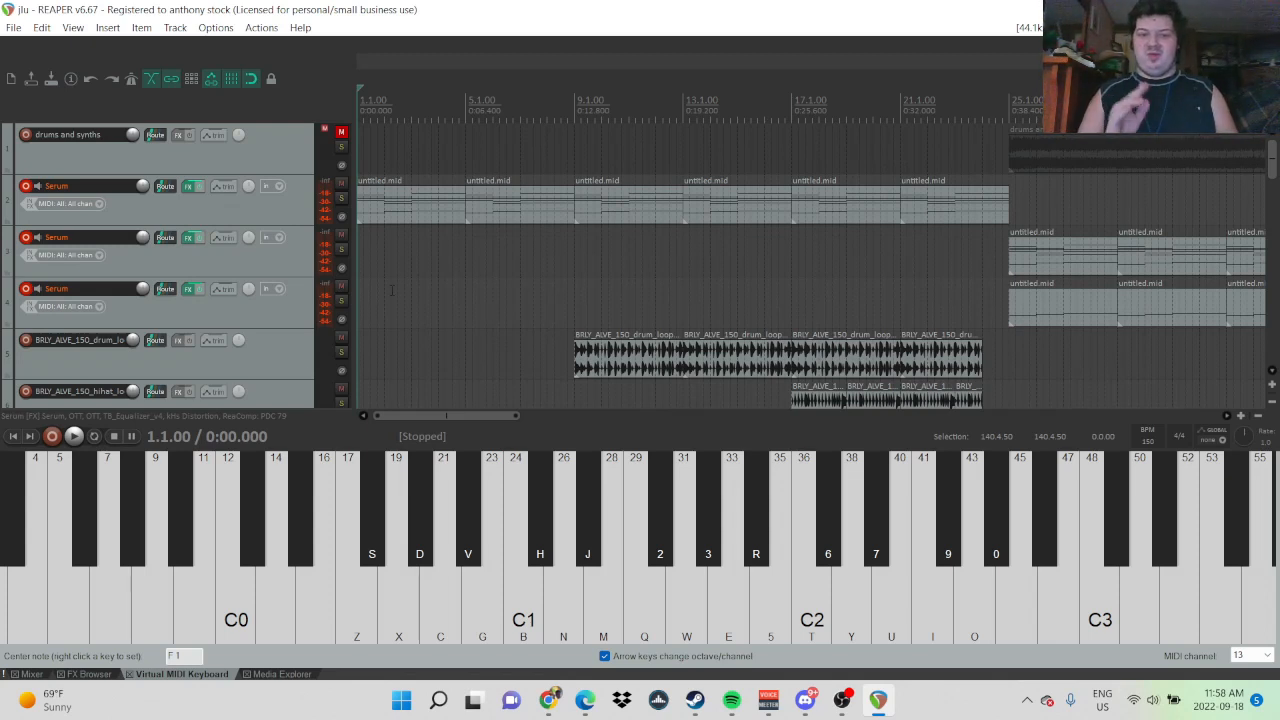
scroll(392, 291, down, 4)
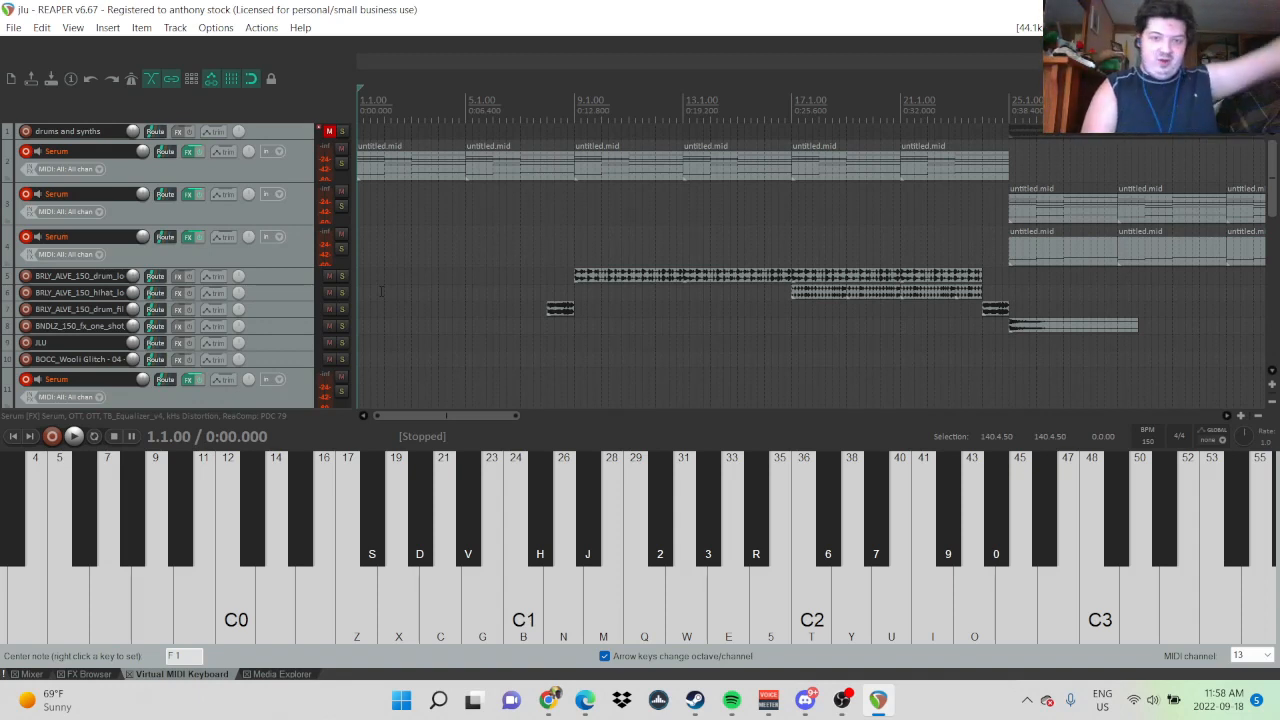
key(space)
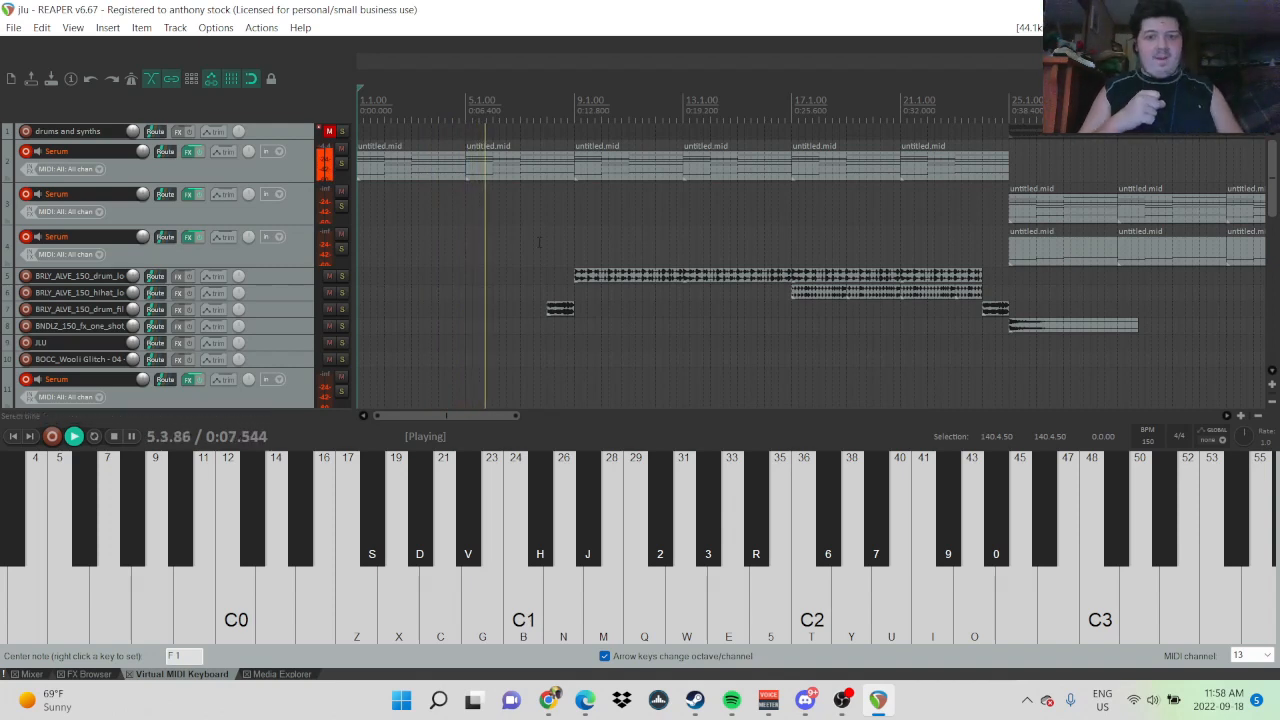
drag(475, 414, 538, 418)
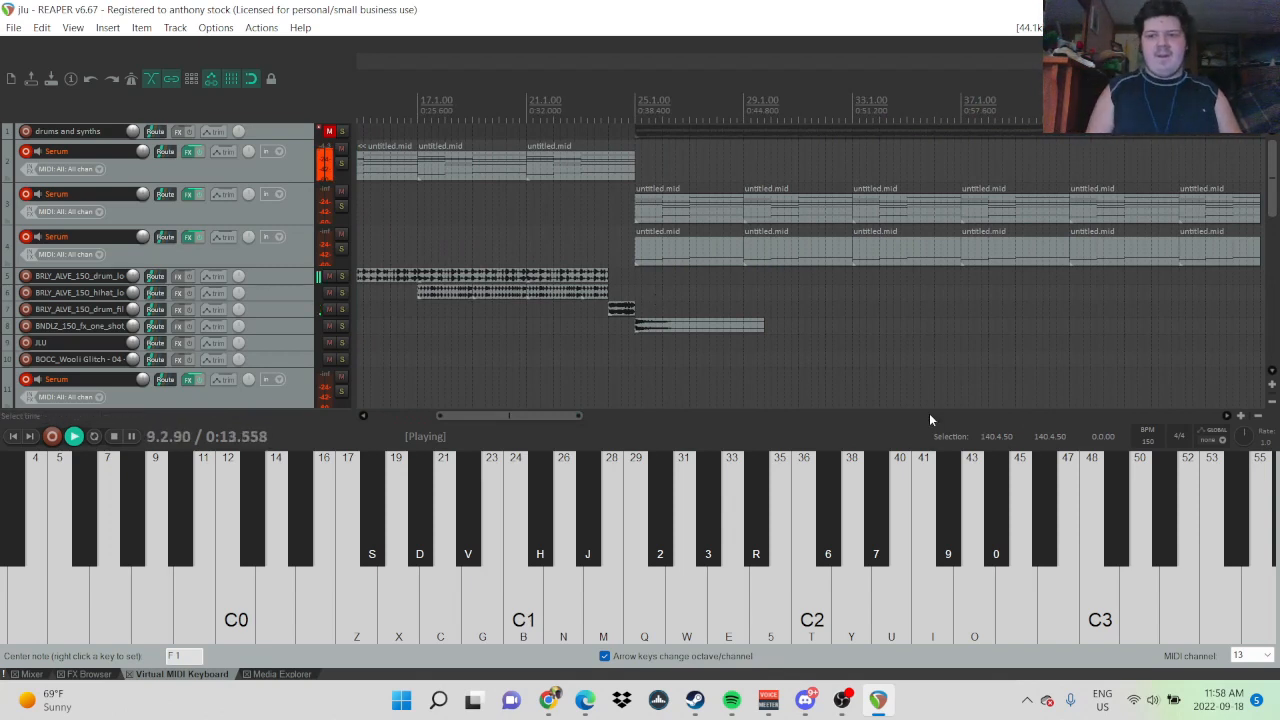
drag(533, 411, 505, 419)
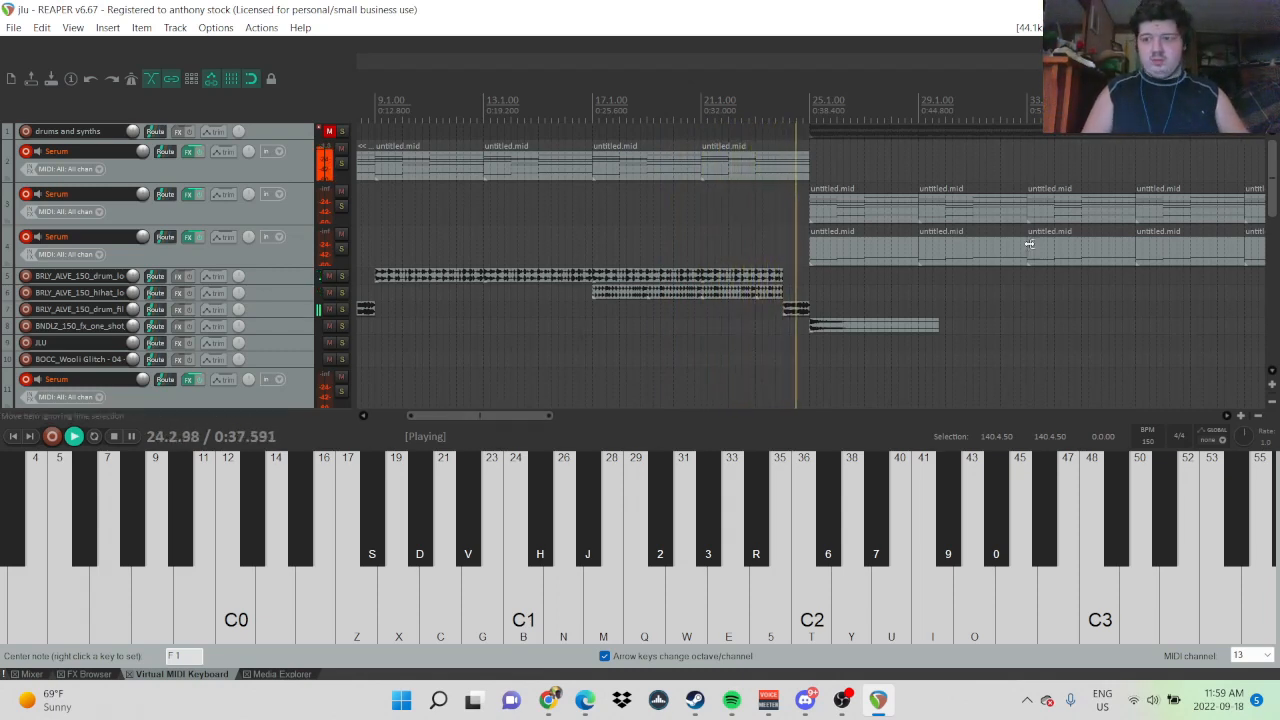
drag(519, 416, 604, 414)
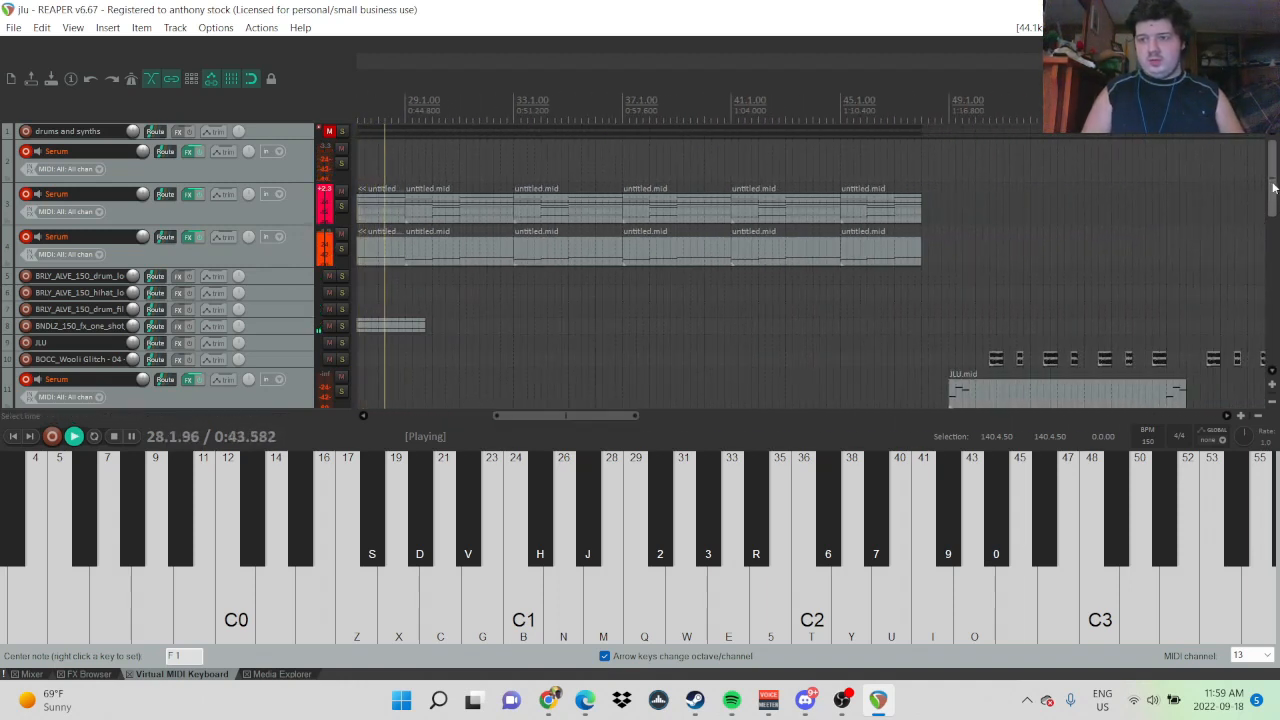
mouse_move(1273, 147)
mouse_down()
mouse_move(1273, 195)
mouse_move(1273, 169)
mouse_up()
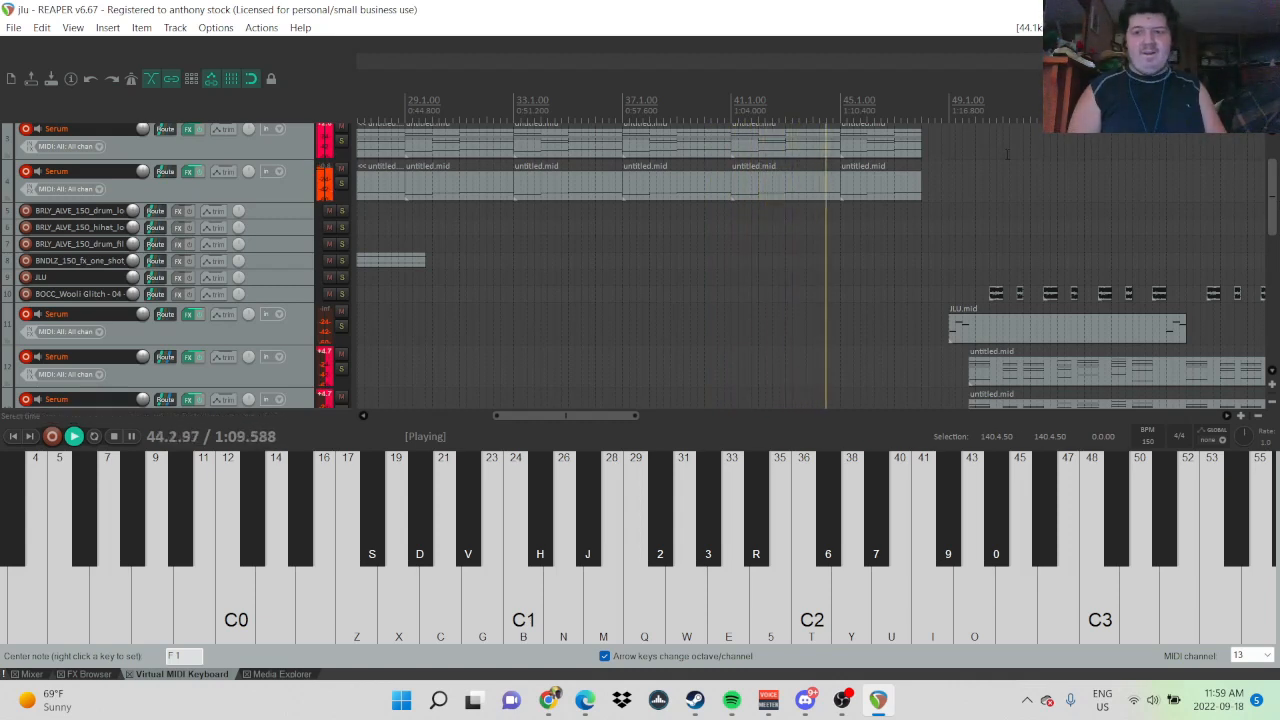
scroll(1008, 158, up, 1)
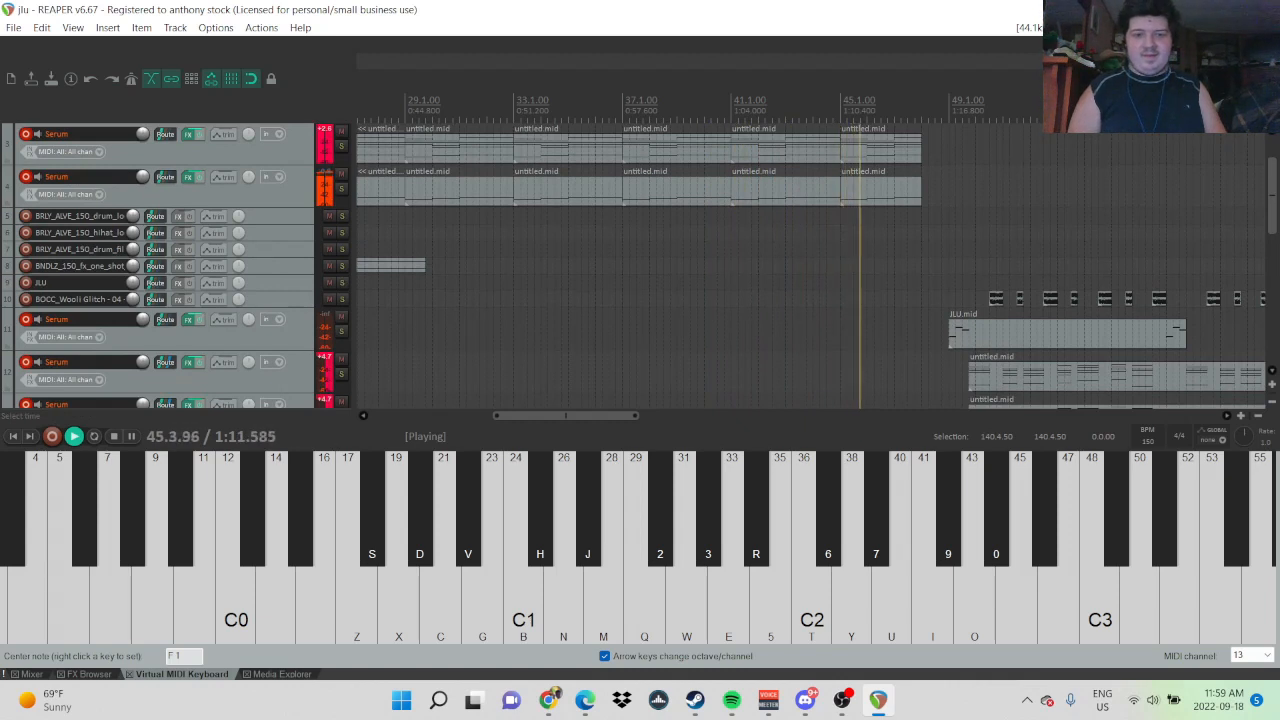
- Follow the "jlu" playback through the first drop, second build-up and second drop, and stop it
drag(532, 416, 585, 415)
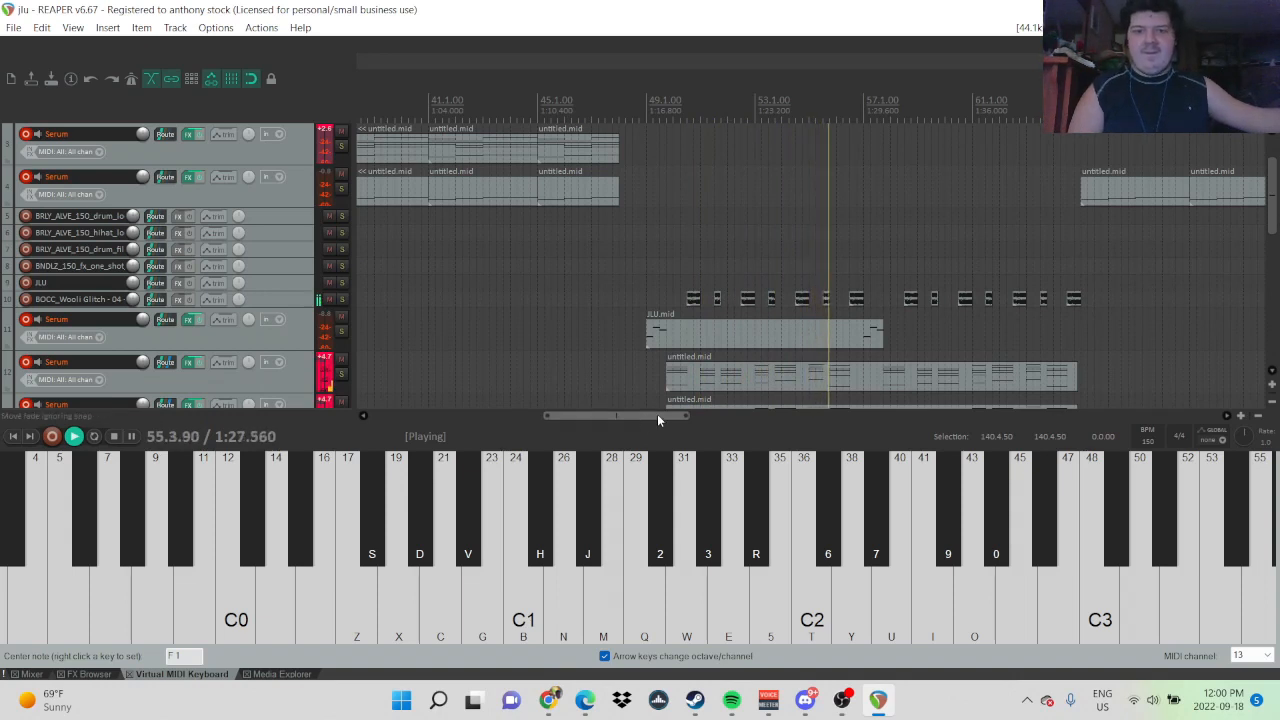
drag(644, 414, 669, 423)
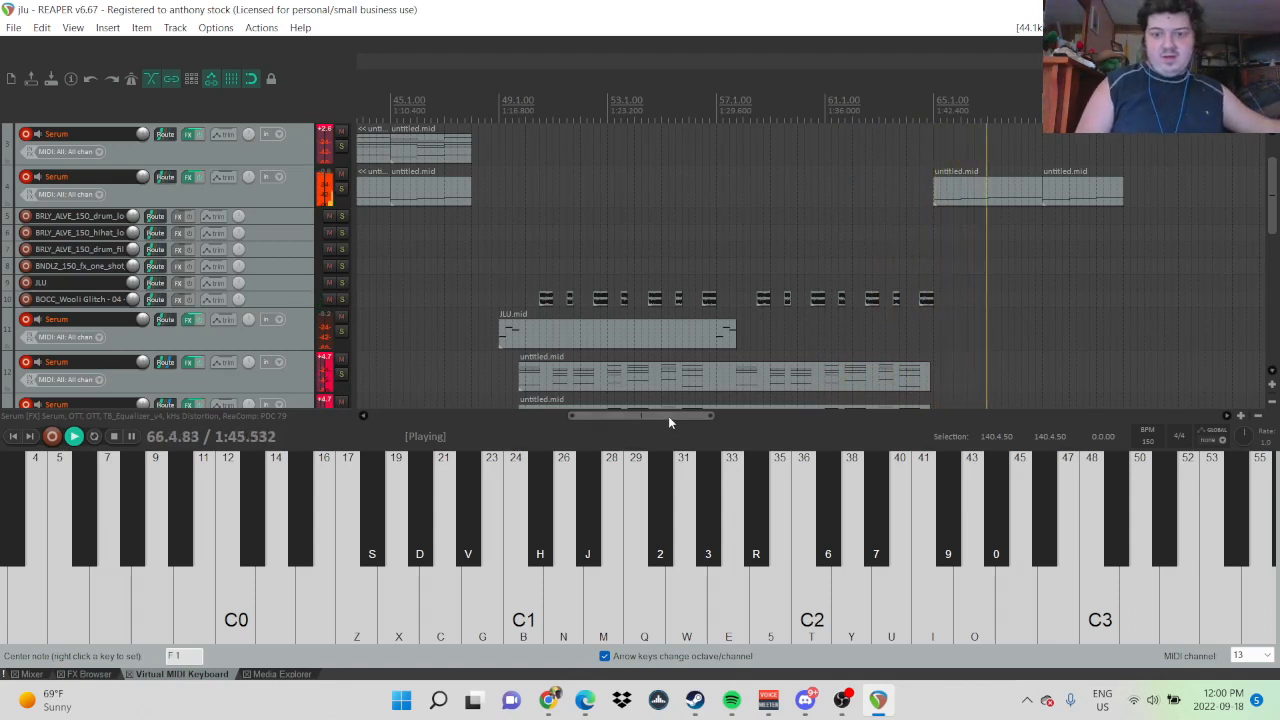
drag(669, 416, 712, 438)
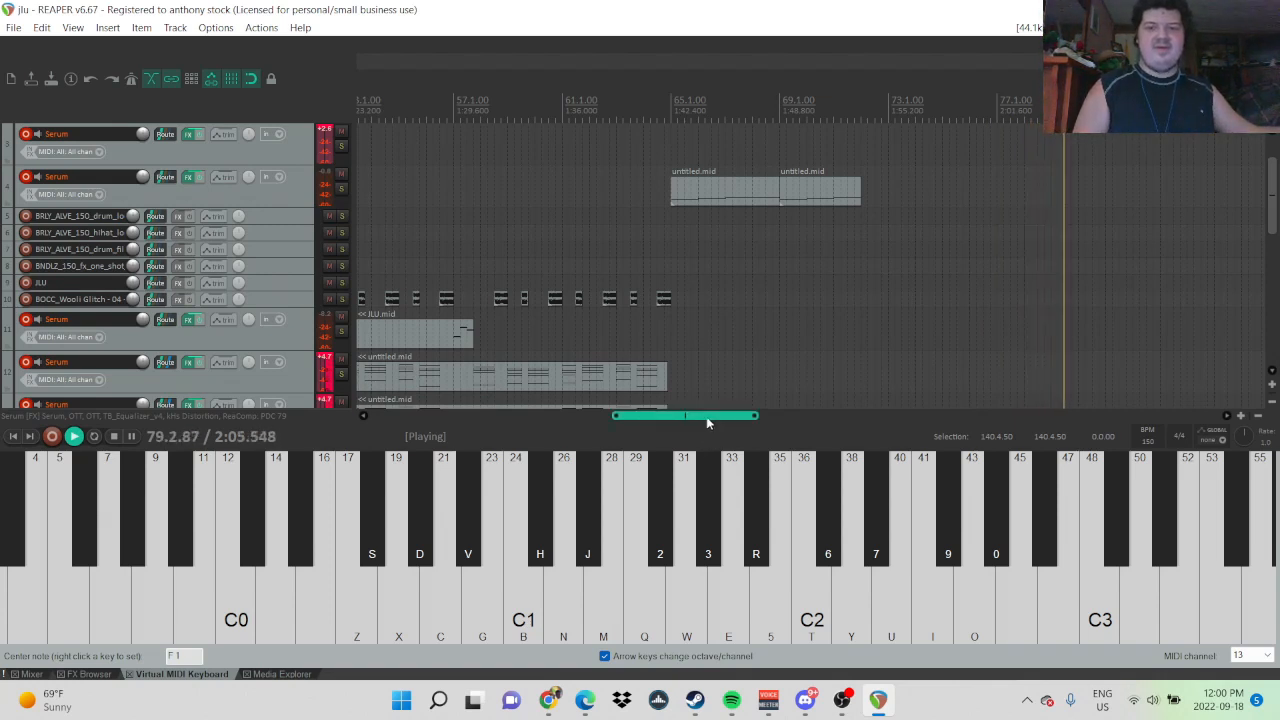
drag(703, 416, 768, 435)
drag(775, 436, 790, 436)
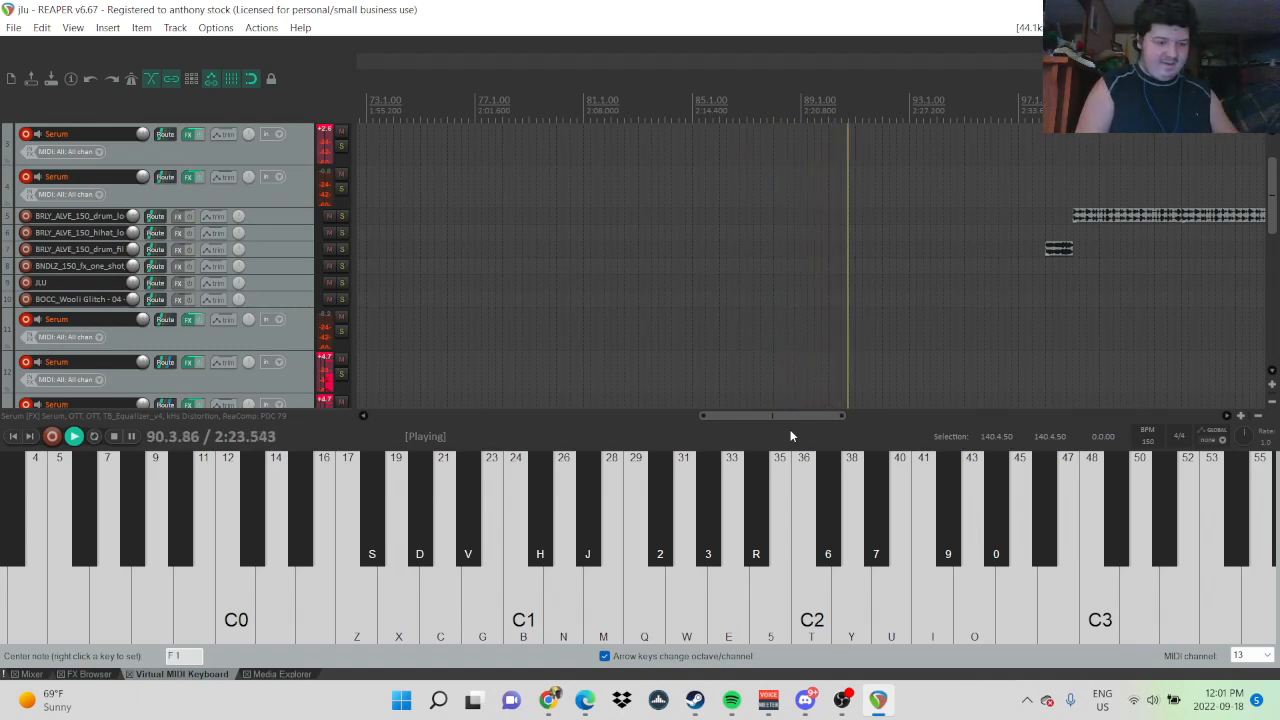
key(space)
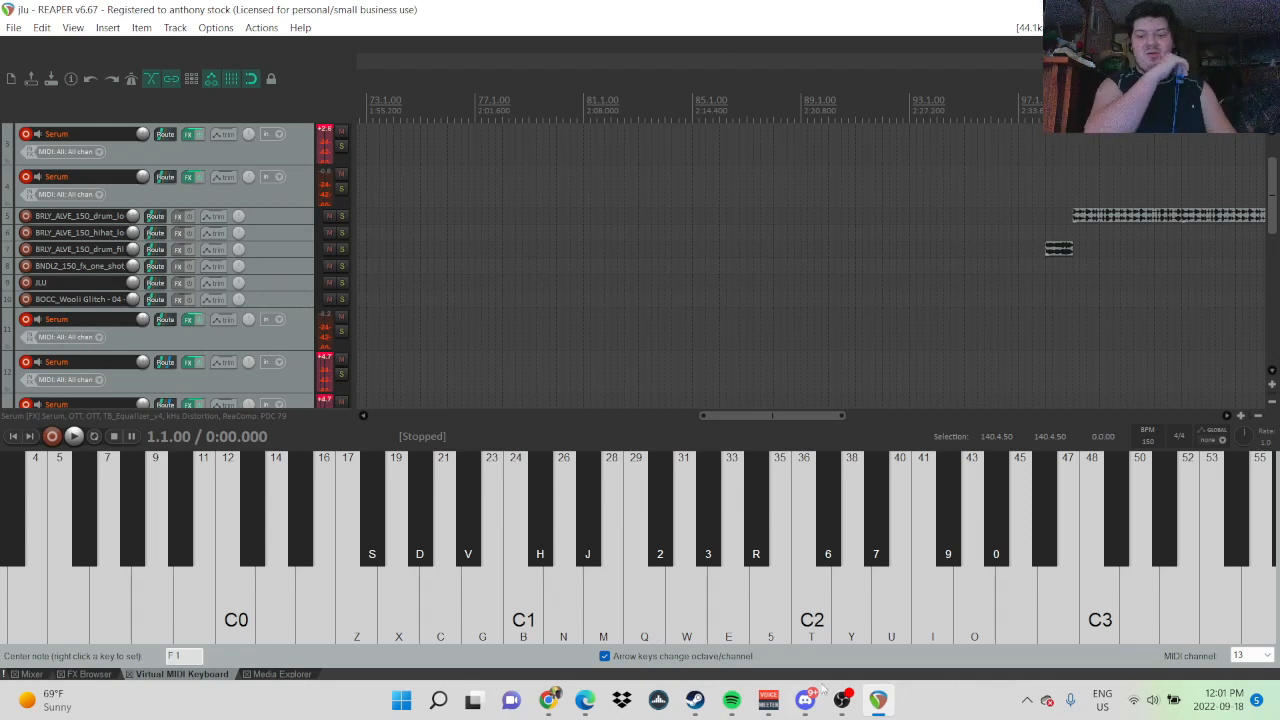
mouse_move(842, 704)
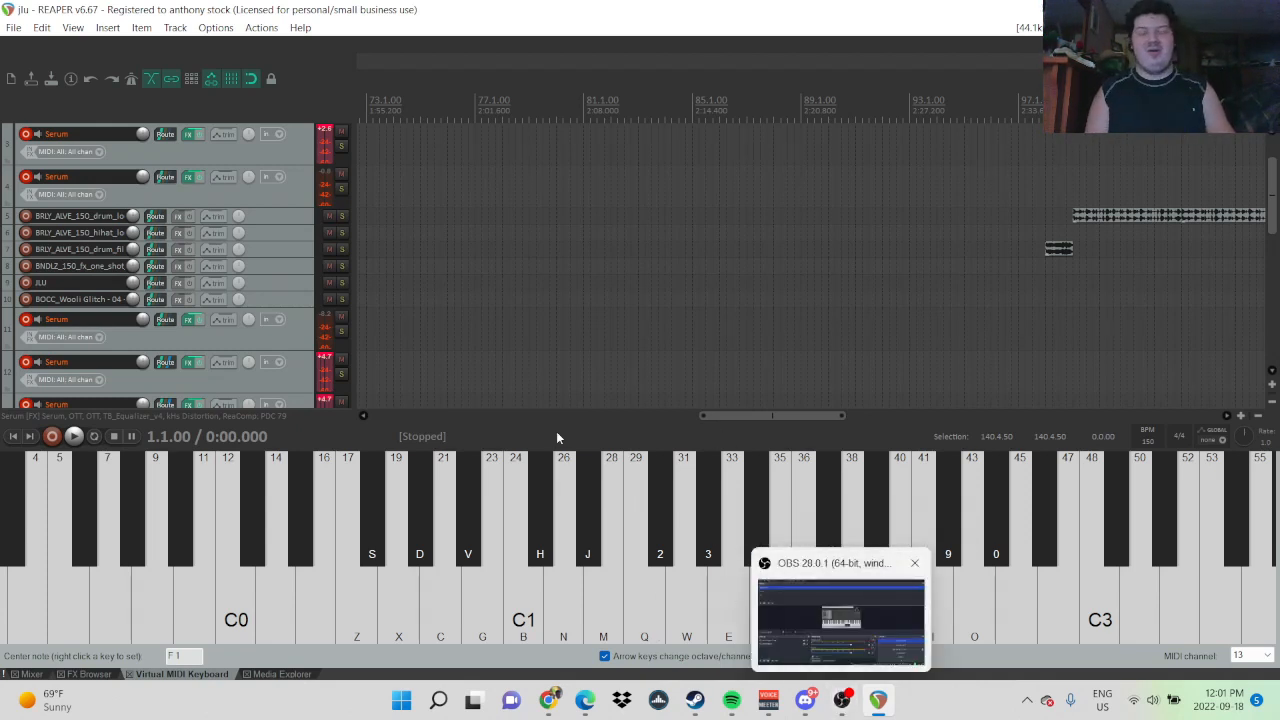